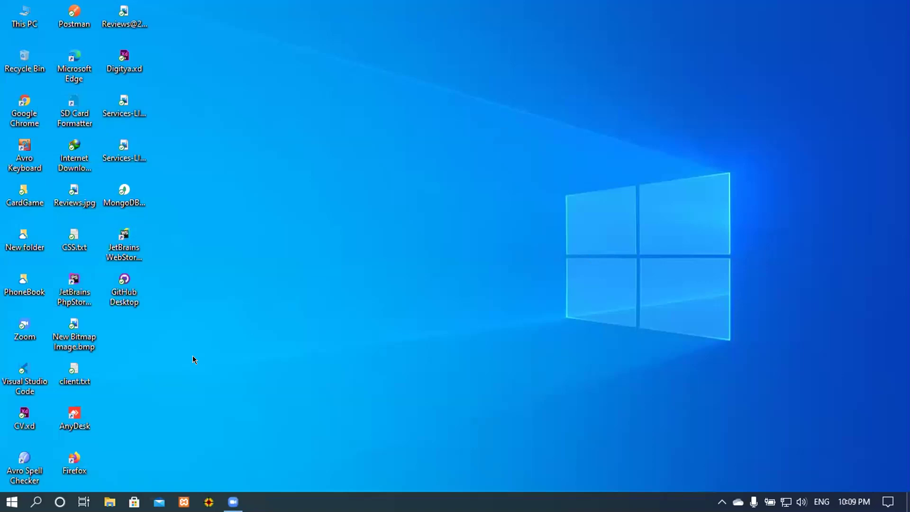
# - Launch Adobe XD by searching for "xd" in Windows and maximize its window
pyautogui.rightClick(290, 172)
pyautogui.click(292, 178)
pyautogui.click(36, 502)
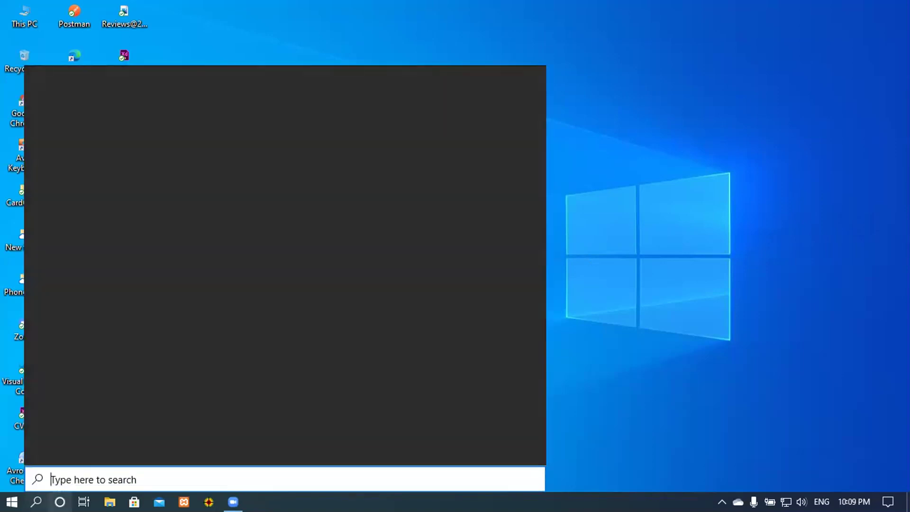
pyautogui.write('x')
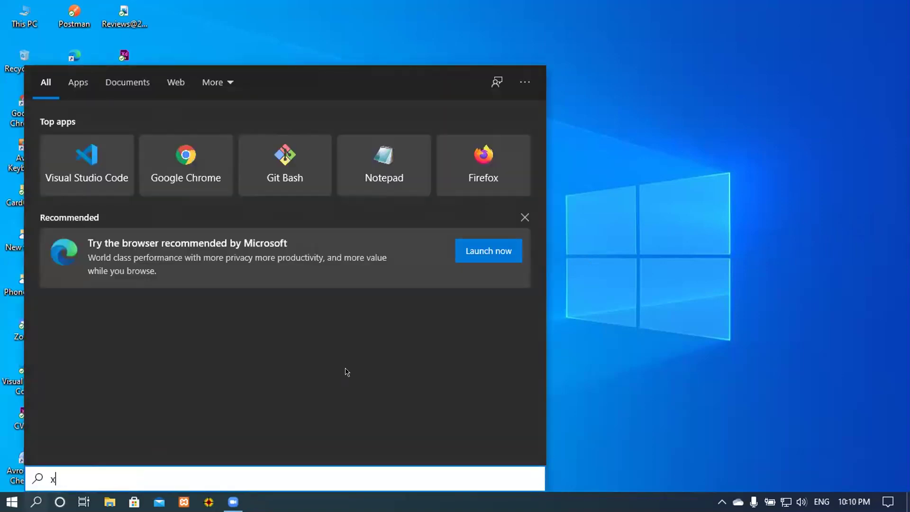
pyautogui.write('d')
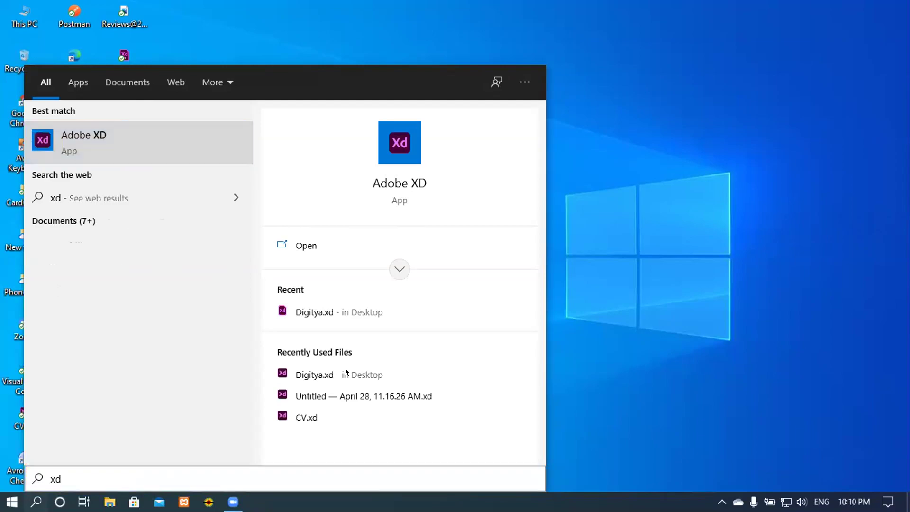
pyautogui.click(345, 374)
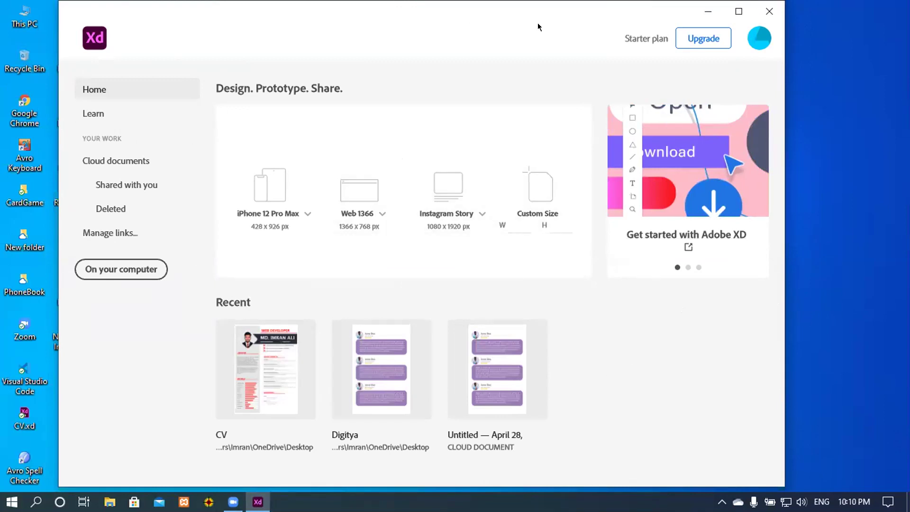
pyautogui.click(738, 11)
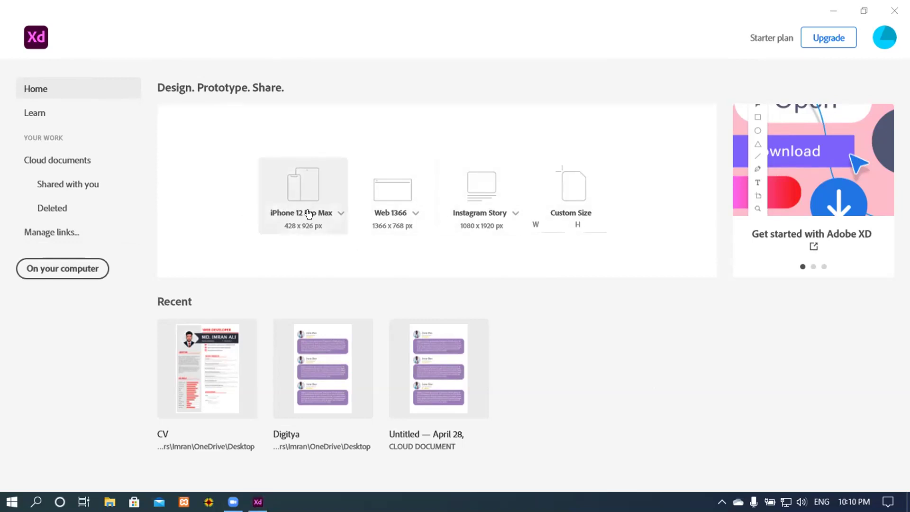
# - Examine the preset artboard sizes offered for phone and tablet, web, and social media documents
pyautogui.click(340, 214)
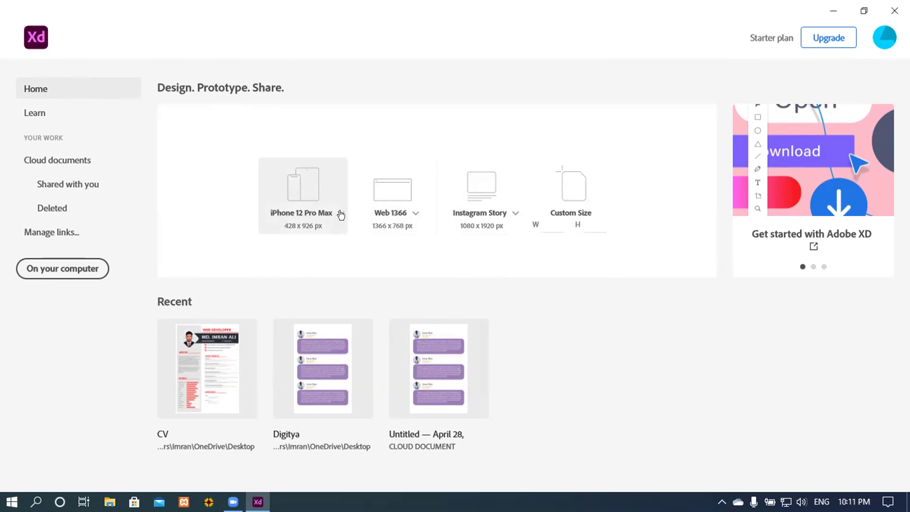
pyautogui.click(340, 214)
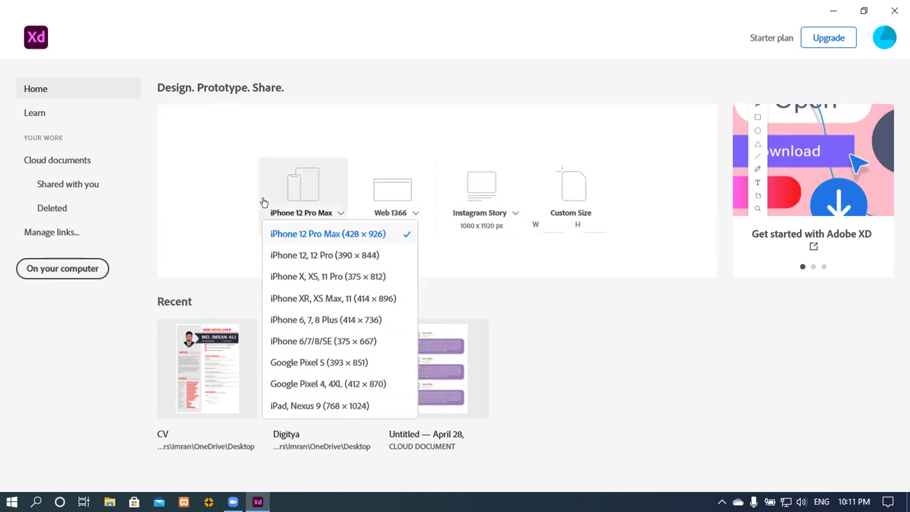
pyautogui.click(208, 244)
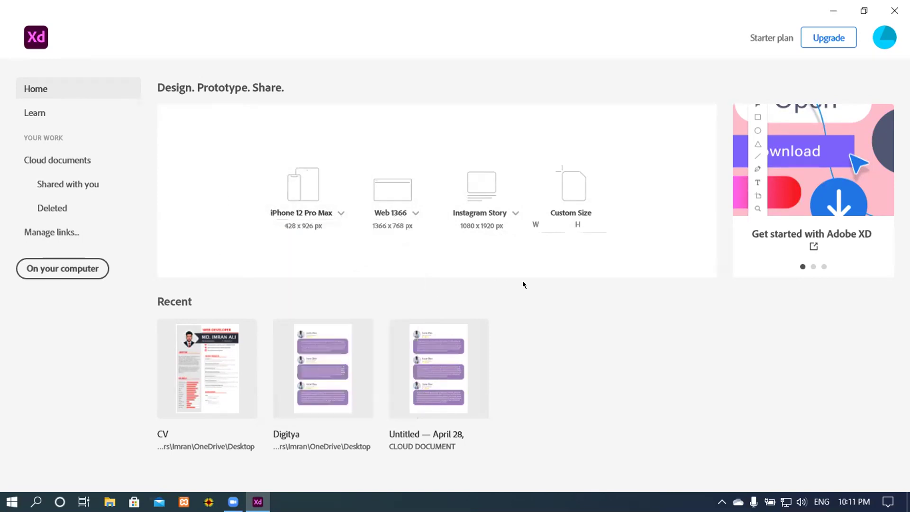
pyautogui.click(414, 213)
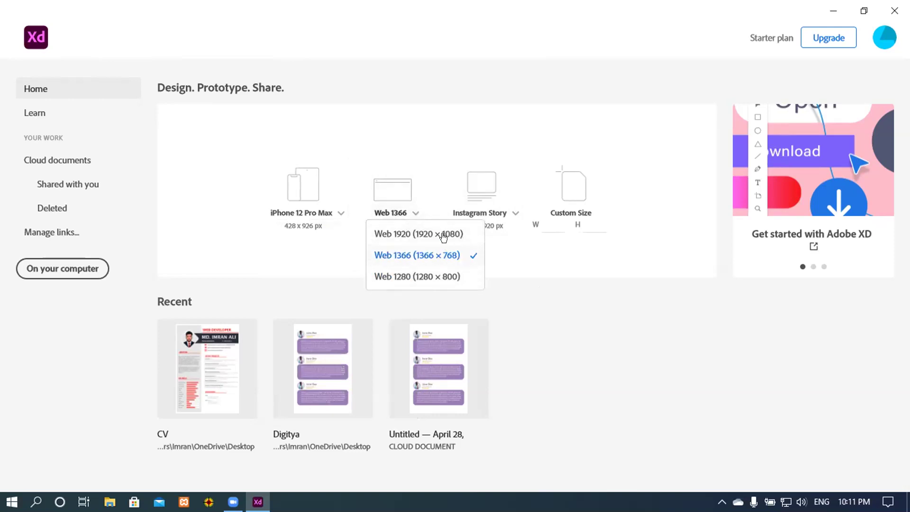
pyautogui.click(539, 279)
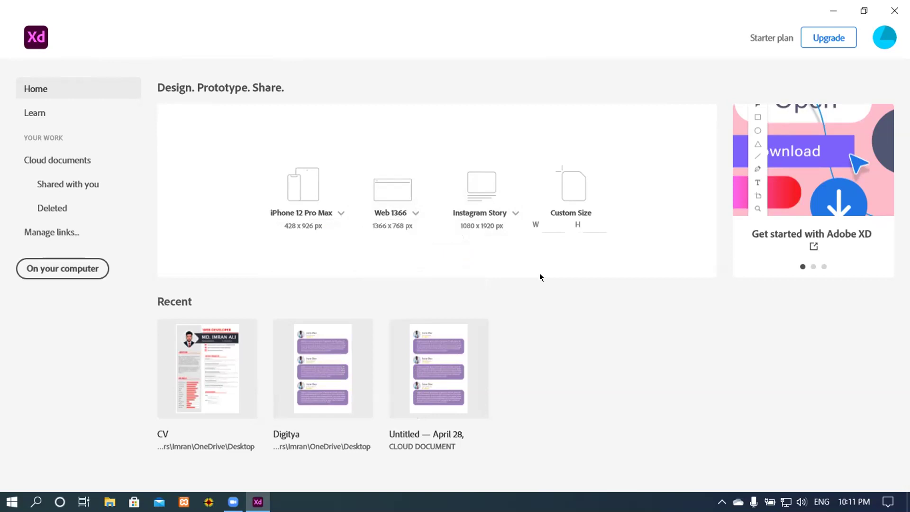
pyautogui.click(509, 213)
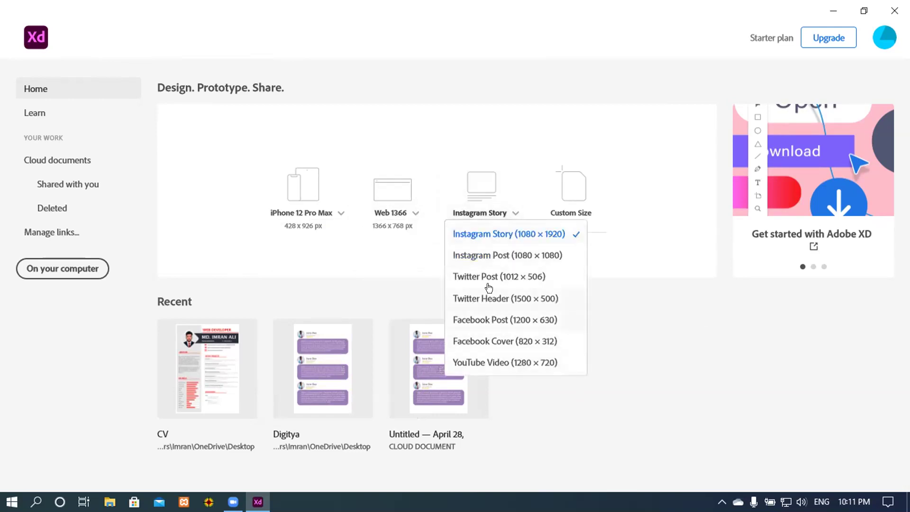
pyautogui.click(628, 270)
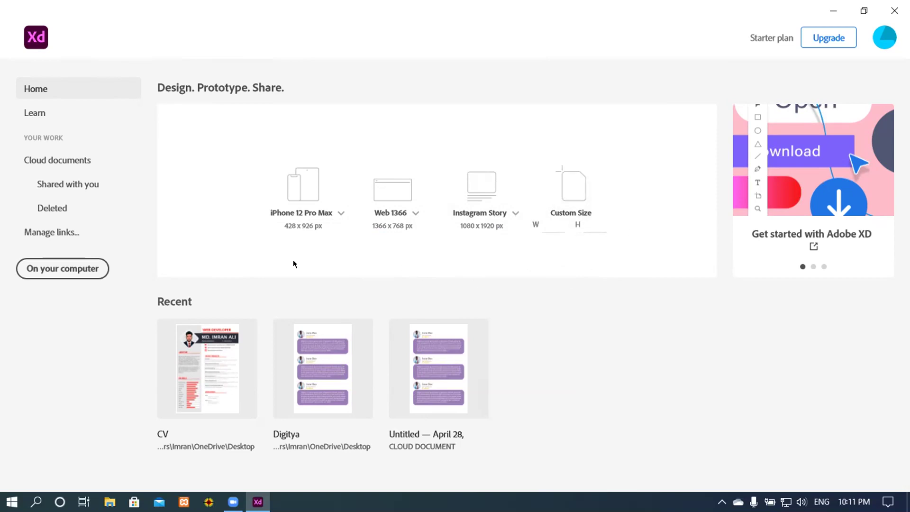
# - Create a new document from the Web 1920 (1920 × 1080) preset
pyautogui.click(413, 213)
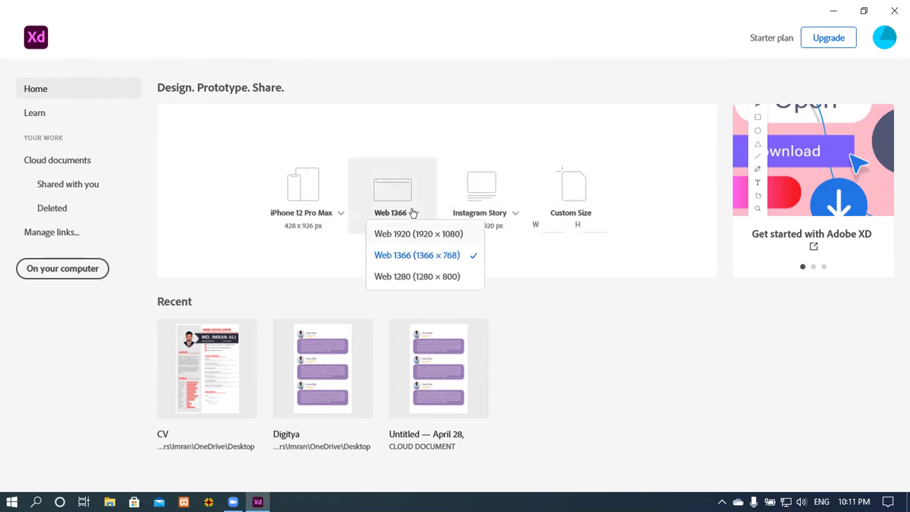
pyautogui.click(442, 229)
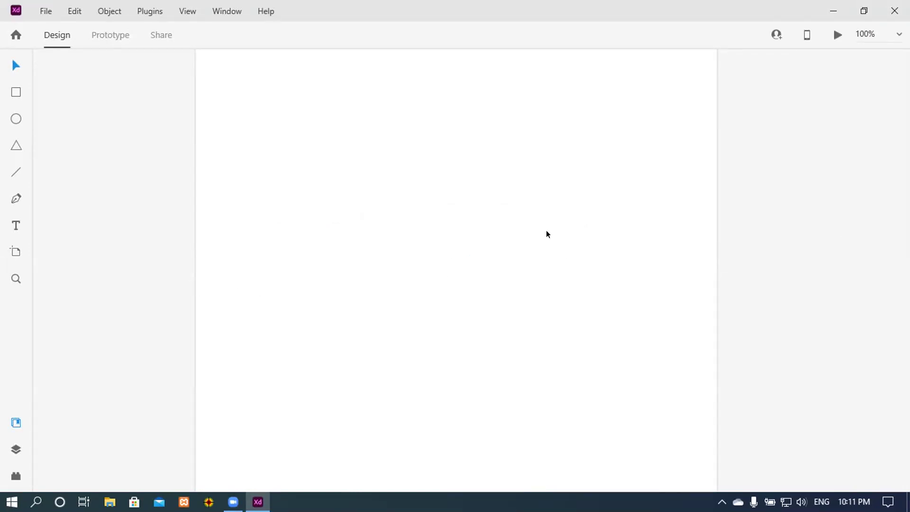
pyautogui.click(448, 323)
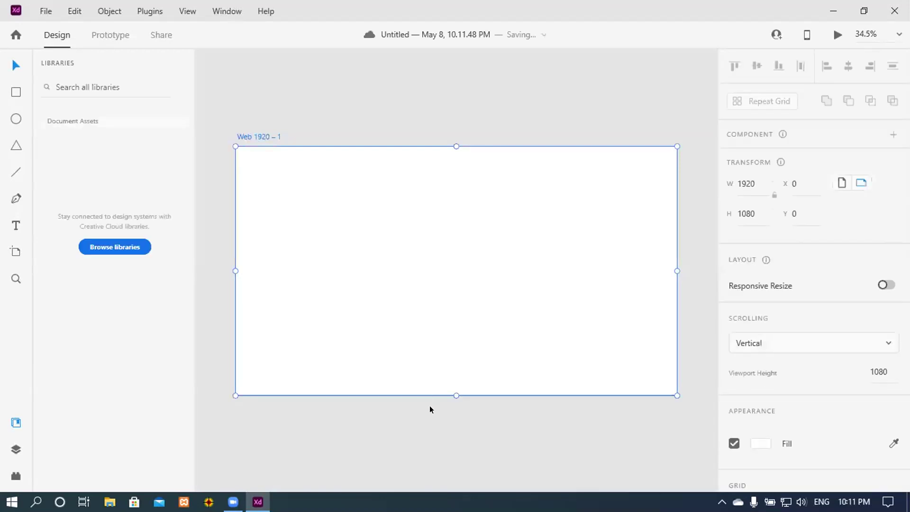
pyautogui.click(399, 416)
pyautogui.scroll(-2, 479, 327)
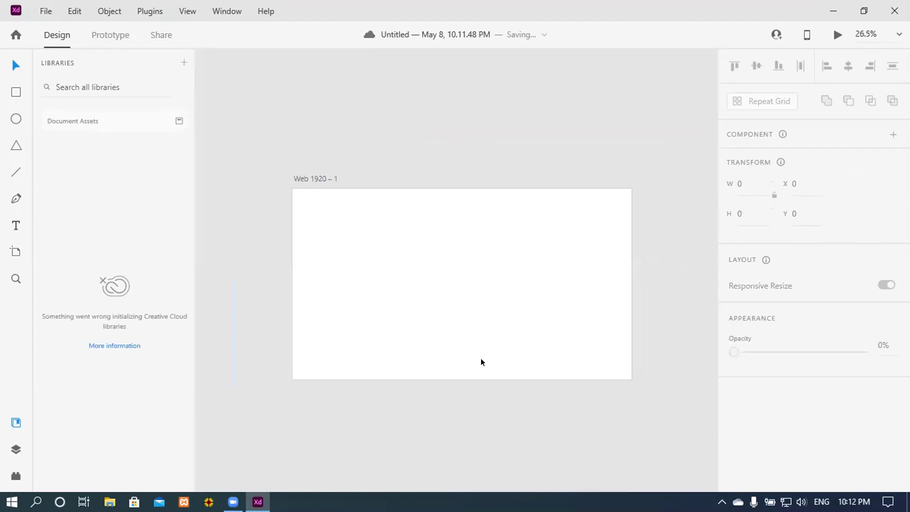
pyautogui.click(461, 289)
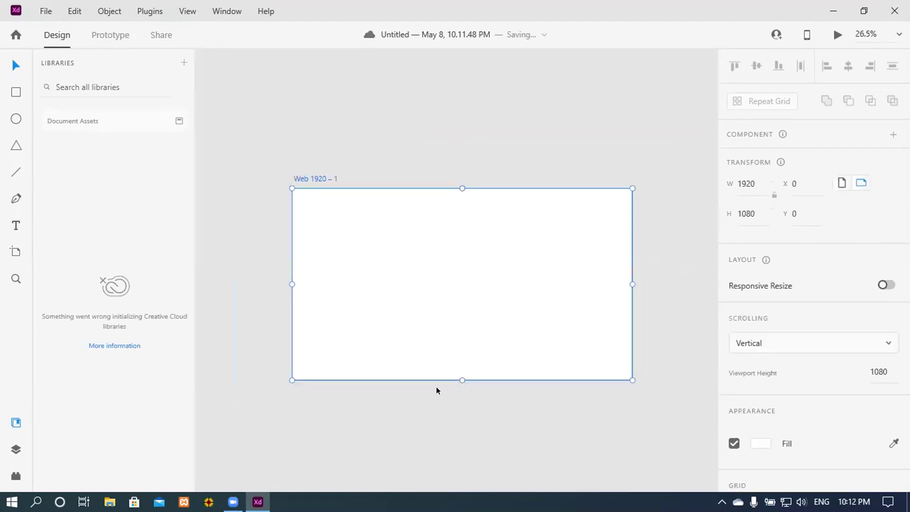
pyautogui.click(522, 408)
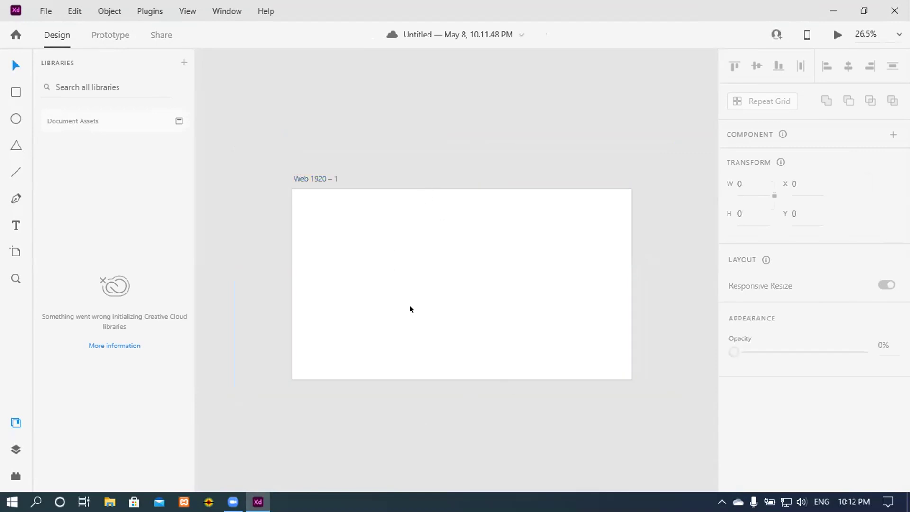
pyautogui.scroll(2, 410, 309)
pyautogui.click(441, 358)
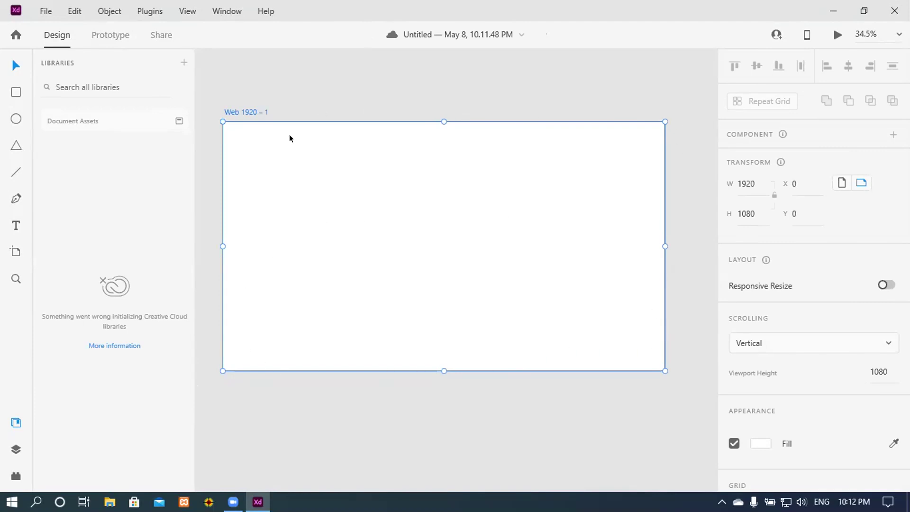
# - Rename the Web 1920 artboard as Home
pyautogui.doubleClick(247, 111)
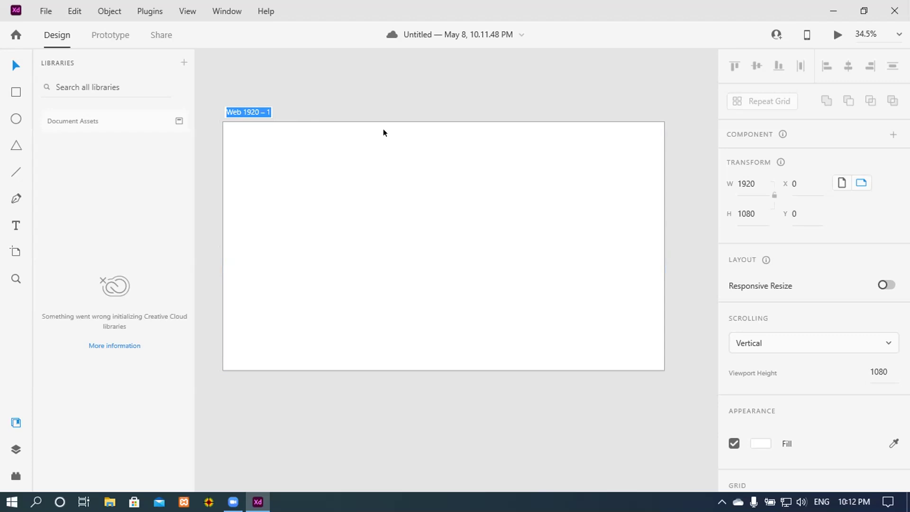
pyautogui.doubleClick(254, 109)
pyautogui.click(265, 110)
pyautogui.doubleClick(267, 110)
pyautogui.click(244, 106)
pyautogui.tripleClick(244, 107)
pyautogui.press('BackSpace')
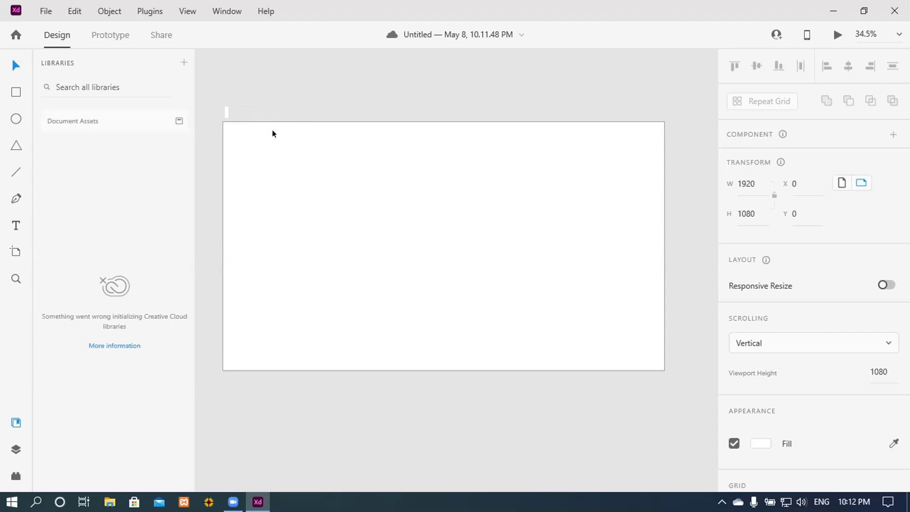
pyautogui.write('Home')
pyautogui.press('Return')
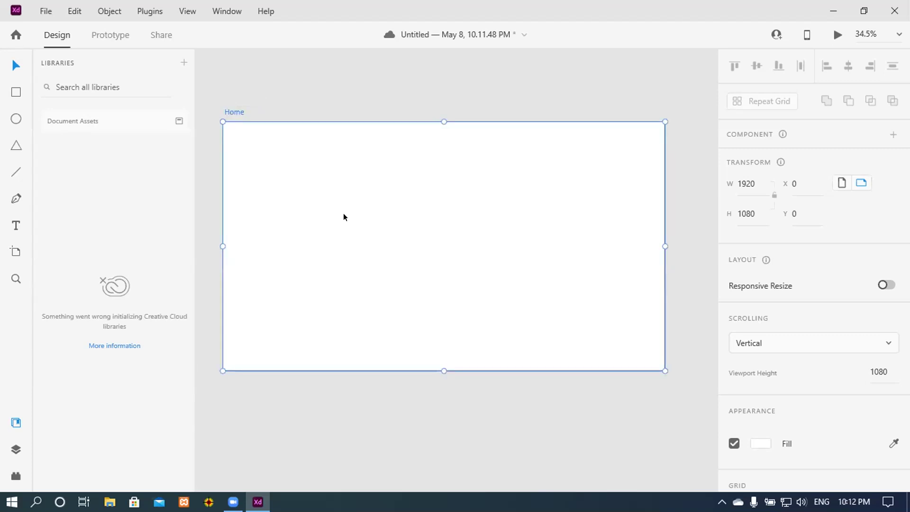
pyautogui.click(444, 424)
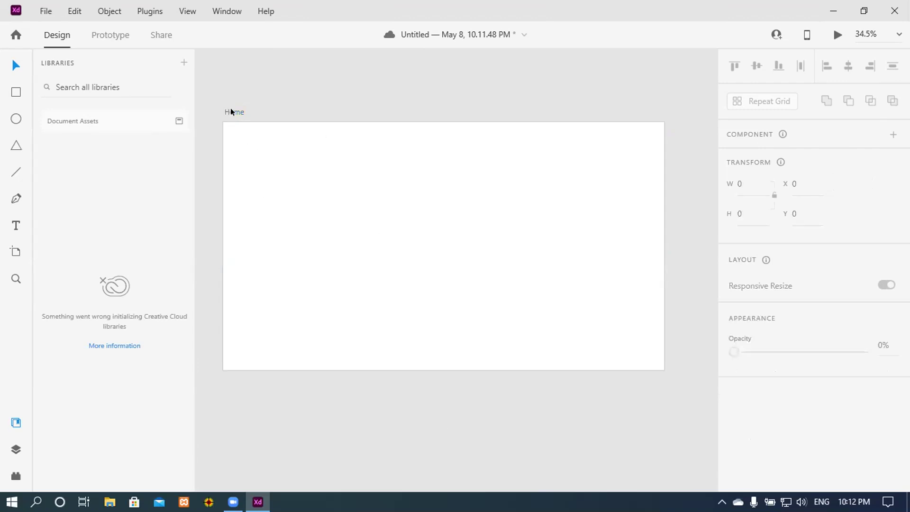
pyautogui.click(298, 228)
pyautogui.click(232, 112)
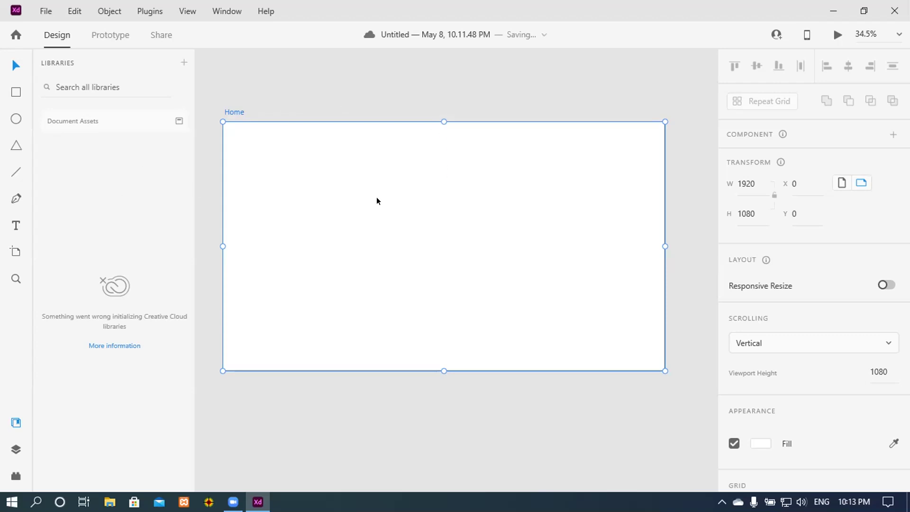
# - Save the document as a local XD file named MyFirst.xd on the Desktop
pyautogui.click(45, 8)
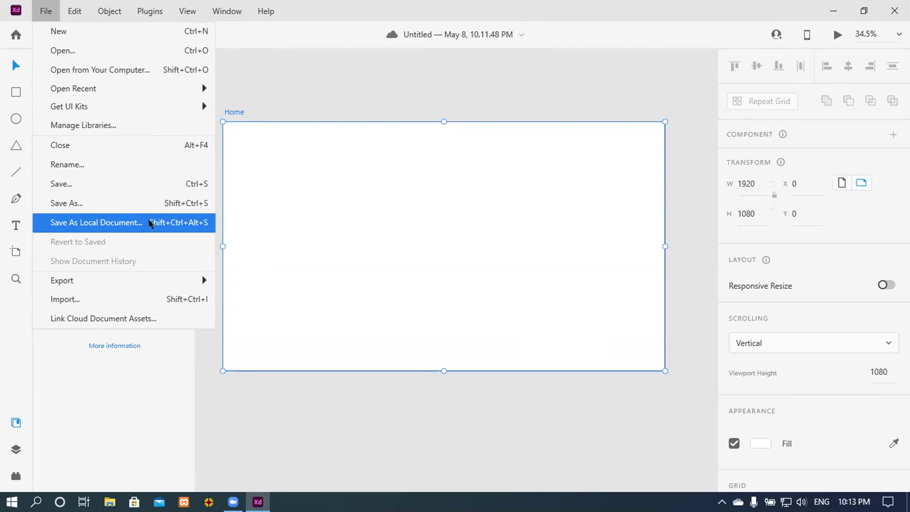
pyautogui.click(149, 224)
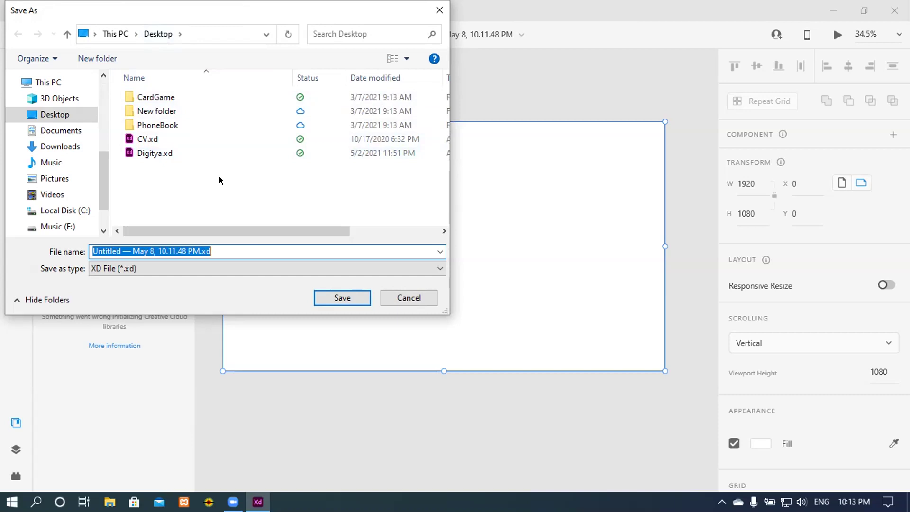
pyautogui.click(199, 247)
pyautogui.press('BackSpace')
pyautogui.press('BackSpace')
pyautogui.press('BackSpace')
pyautogui.press('BackSpace')
pyautogui.press('BackSpace')
pyautogui.press('BackSpace')
pyautogui.press('BackSpace')
pyautogui.press('BackSpace')
pyautogui.press('BackSpace')
pyautogui.press('BackSpace')
pyautogui.press('BackSpace')
pyautogui.press('BackSpace')
pyautogui.press('BackSpace')
pyautogui.press('BackSpace')
pyautogui.press('BackSpace')
pyautogui.press('BackSpace')
pyautogui.press('BackSpace')
pyautogui.press('BackSpace')
pyautogui.press('BackSpace')
pyautogui.press('BackSpace')
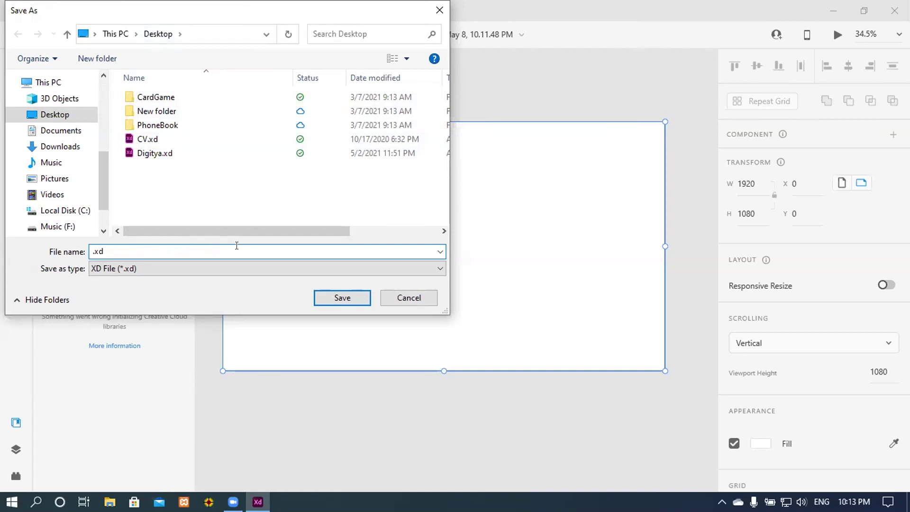
pyautogui.write('MyFirst')
pyautogui.click(334, 301)
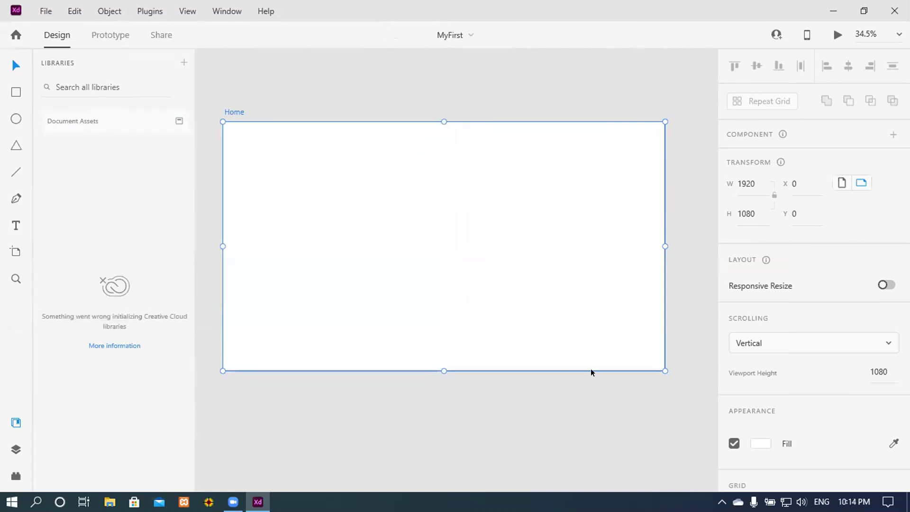
pyautogui.click(568, 404)
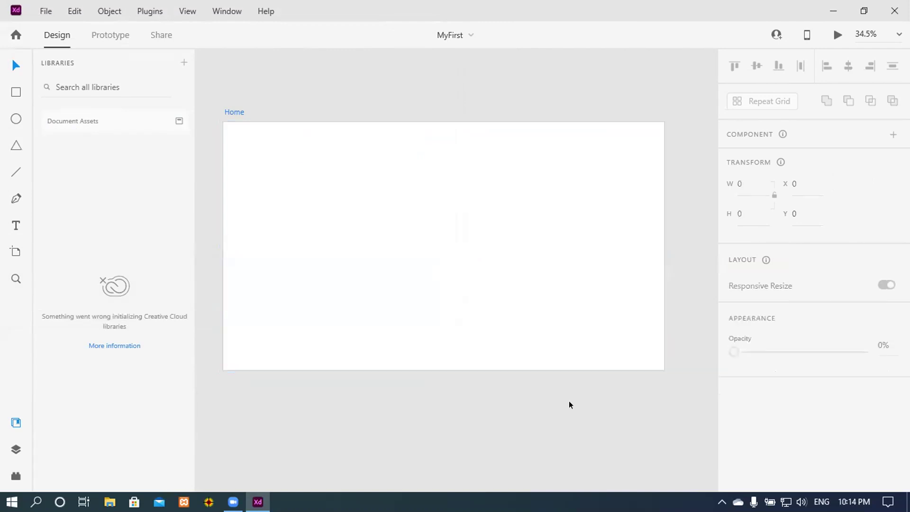
pyautogui.click(496, 211)
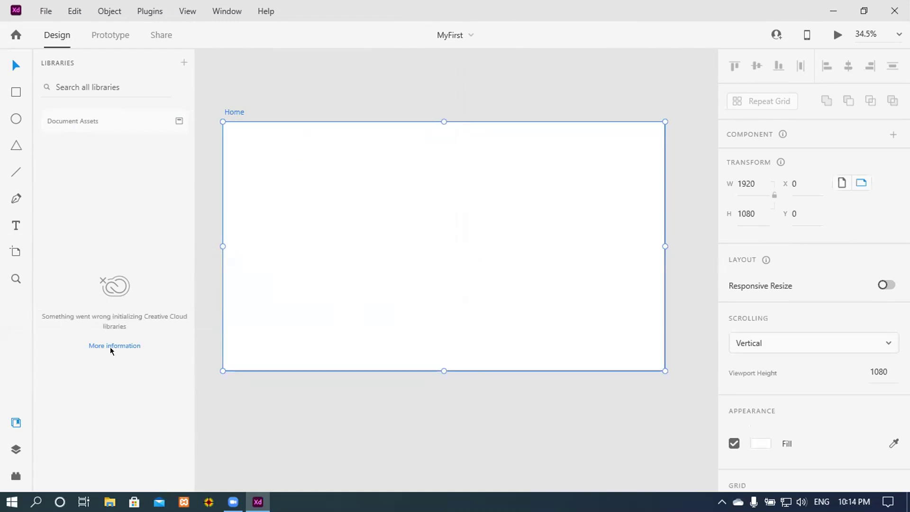
pyautogui.click(425, 416)
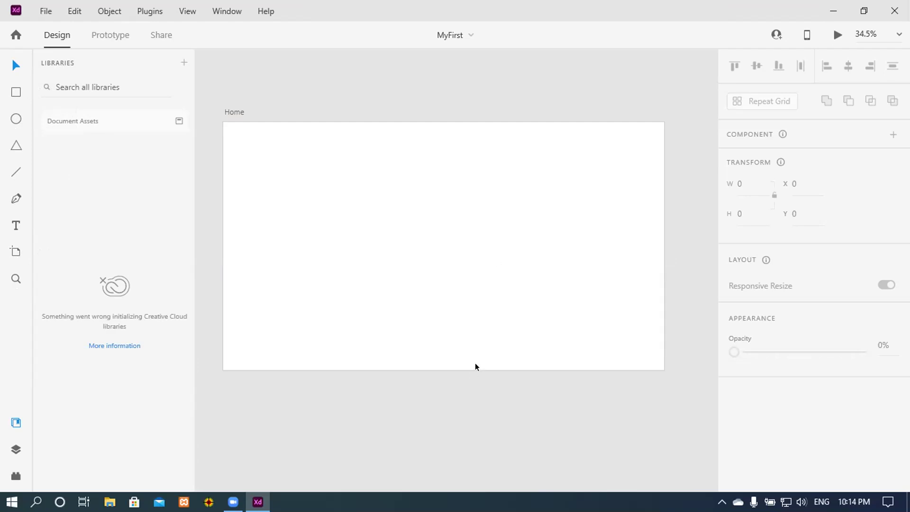
pyautogui.click(393, 289)
pyautogui.click(398, 414)
pyautogui.scroll(-4, 463, 303)
pyautogui.scroll(3, 462, 303)
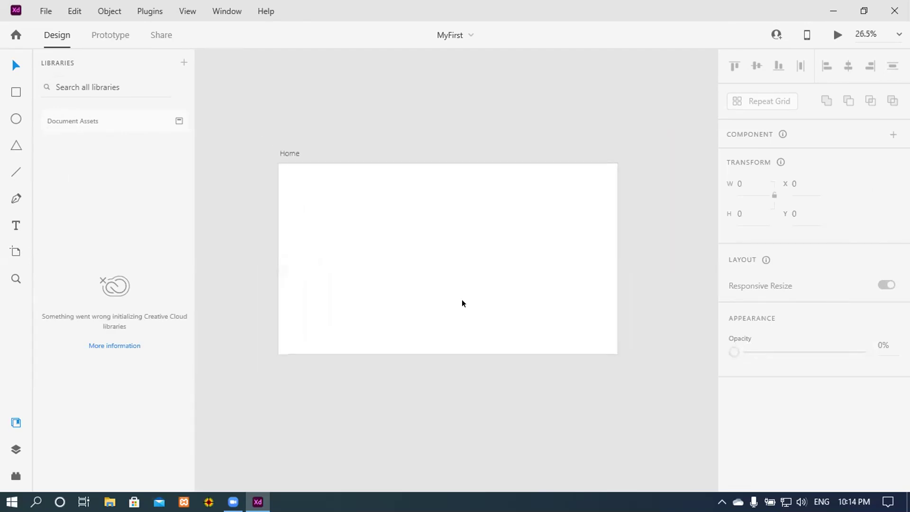
pyautogui.scroll(2, 462, 300)
pyautogui.scroll(-3, 462, 300)
pyautogui.scroll(1, 462, 300)
pyautogui.scroll(-2, 462, 300)
pyautogui.scroll(2, 462, 301)
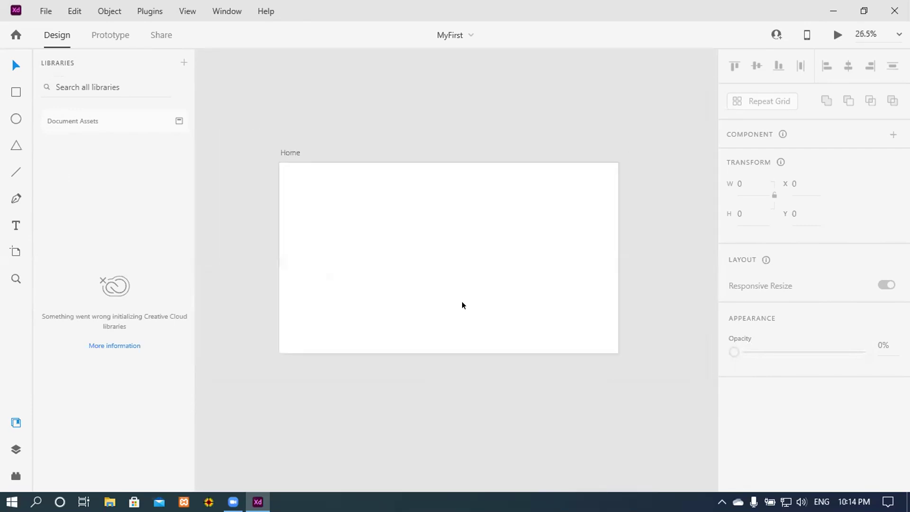
pyautogui.scroll(2, 462, 304)
pyautogui.scroll(-2, 462, 303)
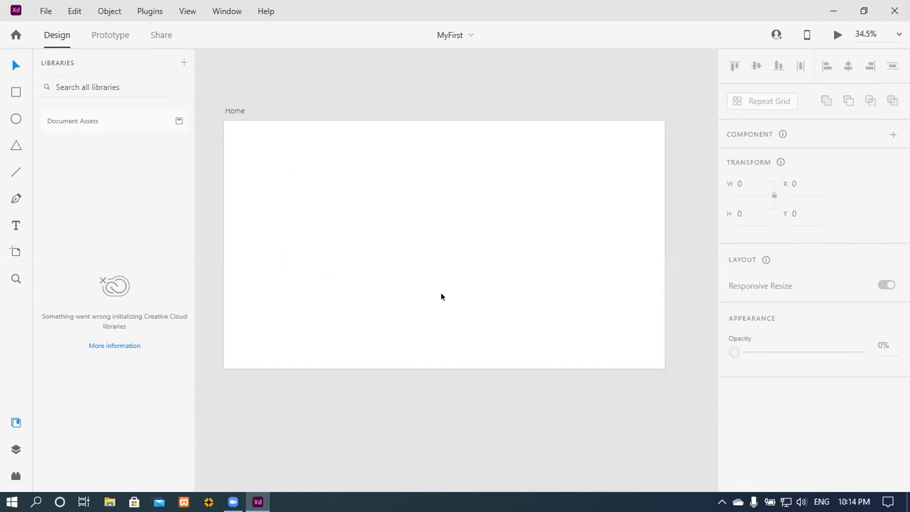
pyautogui.click(418, 264)
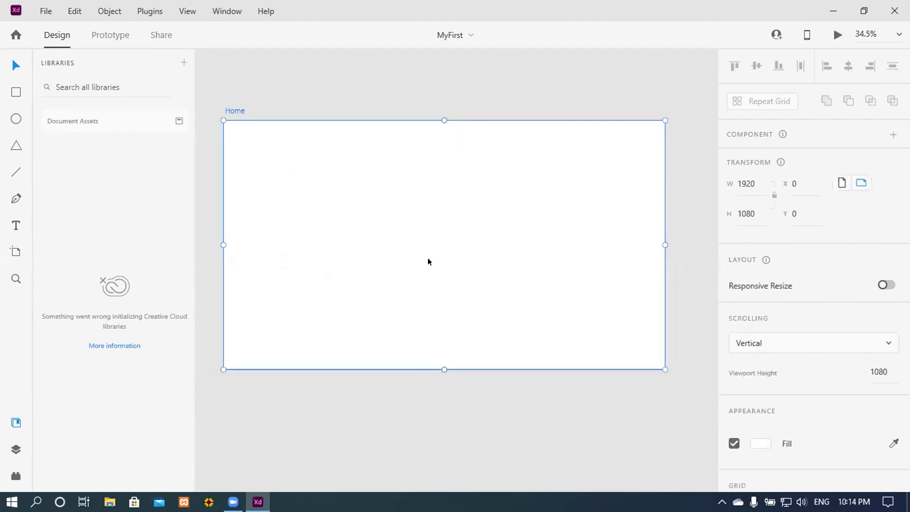
# - Move the Home artboard around the canvas, leaving it at about X -32, Y -23
pyautogui.moveTo(427, 246)
pyautogui.mouseDown()
pyautogui.moveTo(440, 248)
pyautogui.moveTo(437, 272)
pyautogui.moveTo(412, 237)
pyautogui.moveTo(408, 247)
pyautogui.moveTo(427, 263)
pyautogui.moveTo(421, 234)
pyautogui.mouseUp()
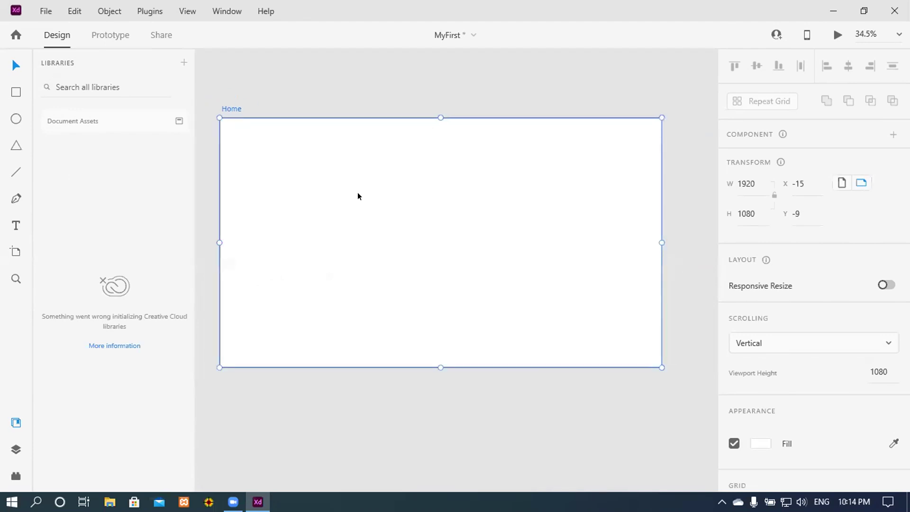
pyautogui.moveTo(310, 156); pyautogui.dragTo(323, 169)
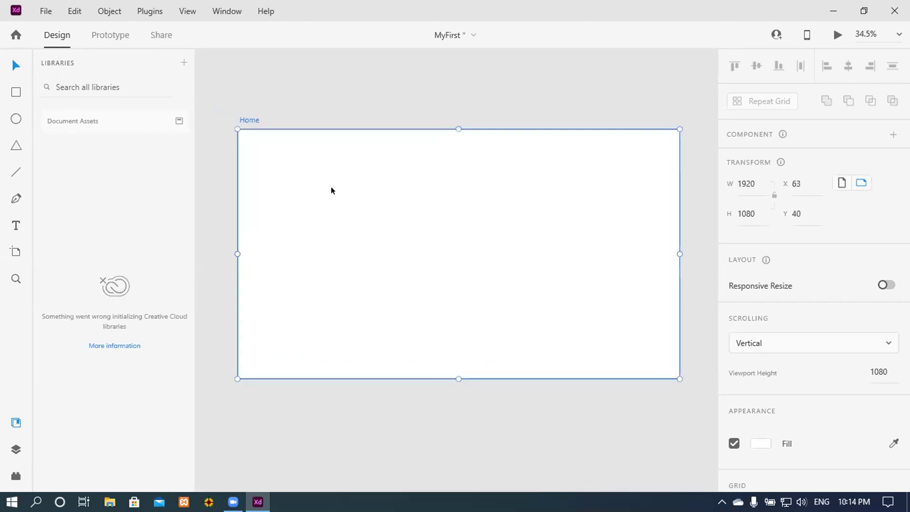
pyautogui.moveTo(337, 230); pyautogui.dragTo(304, 196)
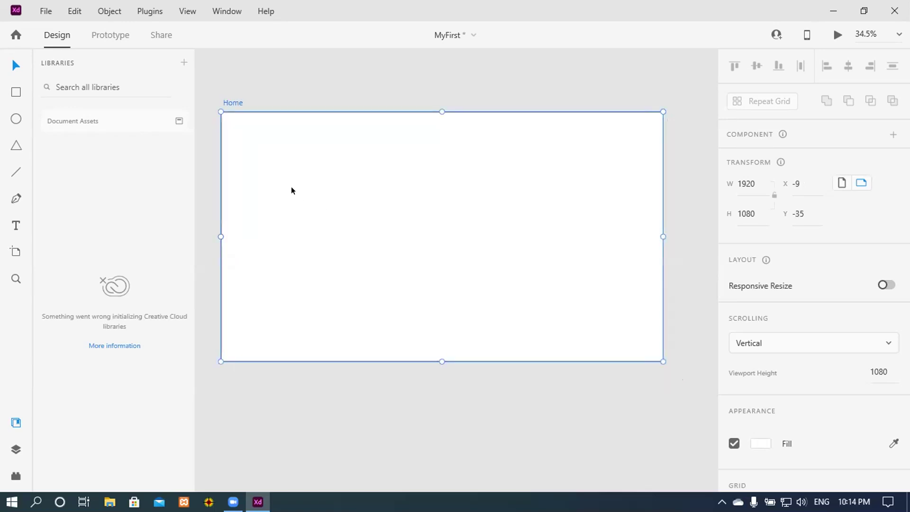
pyautogui.moveTo(291, 189)
pyautogui.mouseDown()
pyautogui.moveTo(313, 231)
pyautogui.moveTo(368, 196)
pyautogui.moveTo(298, 150)
pyautogui.moveTo(266, 181)
pyautogui.moveTo(298, 225)
pyautogui.moveTo(292, 183)
pyautogui.moveTo(287, 193)
pyautogui.mouseUp()
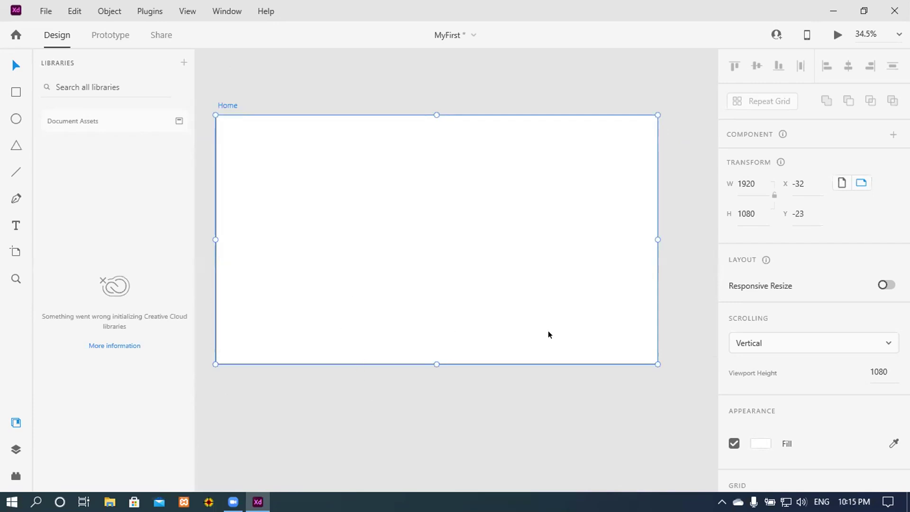
pyautogui.click(388, 422)
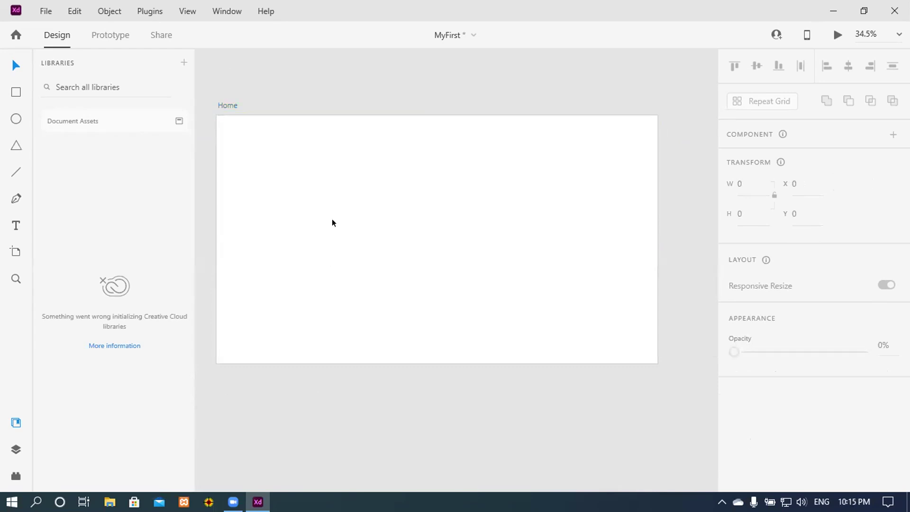
# - Reposition the Home artboard at about X -12, Y 70 on the canvas and deselect it
pyautogui.moveTo(325, 223); pyautogui.dragTo(360, 203)
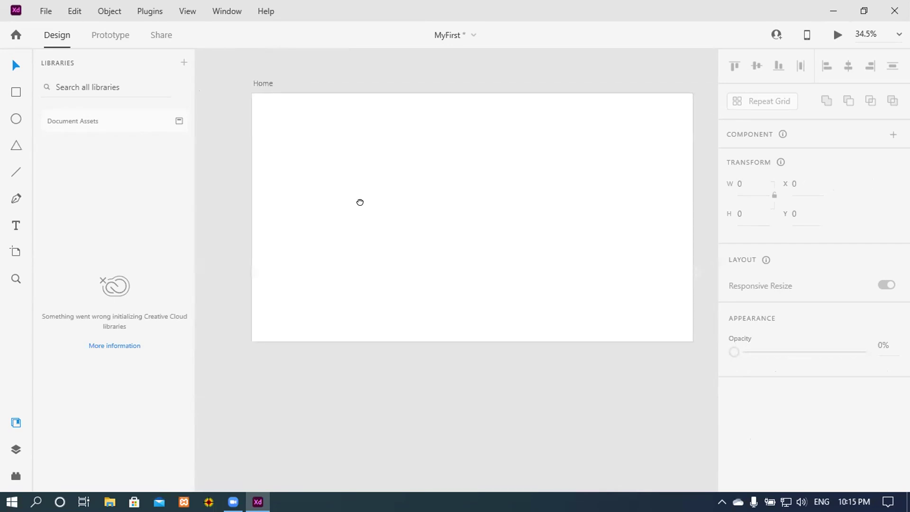
pyautogui.click(347, 174)
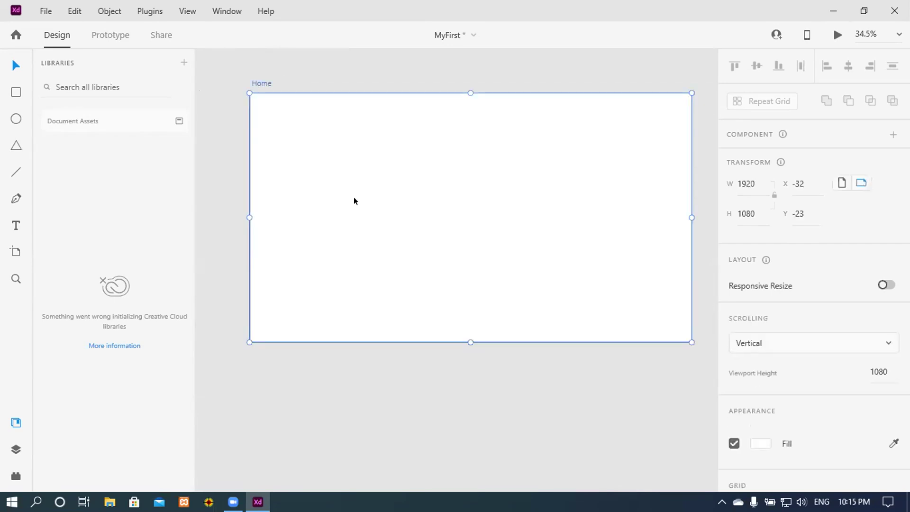
pyautogui.moveTo(354, 198); pyautogui.dragTo(320, 216)
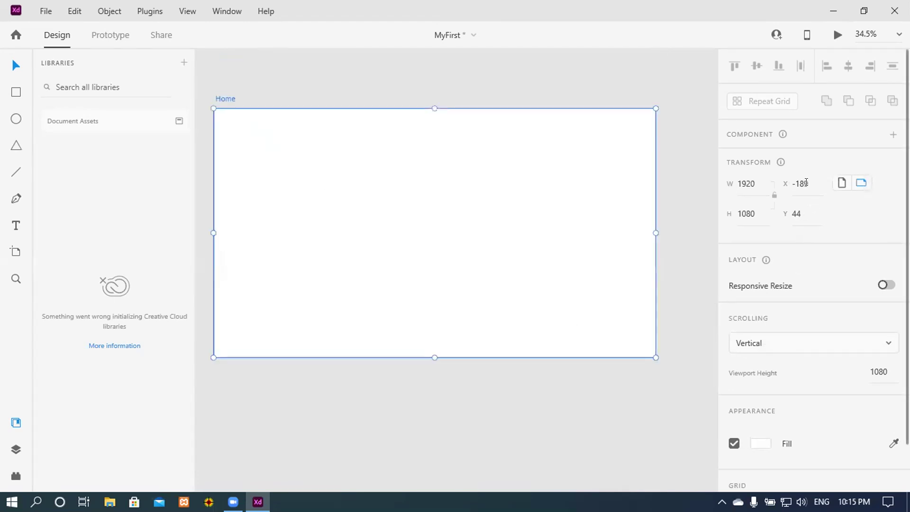
pyautogui.moveTo(385, 227); pyautogui.dragTo(421, 232)
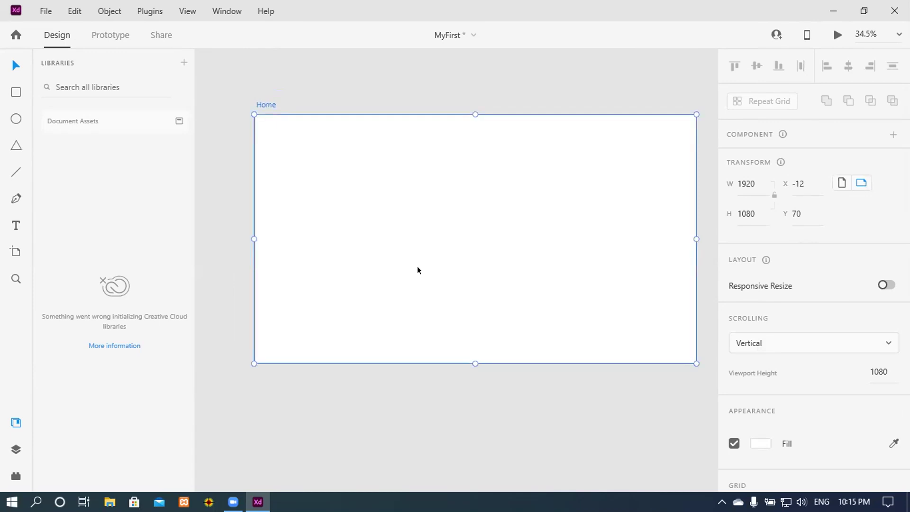
pyautogui.moveTo(423, 234); pyautogui.dragTo(374, 219)
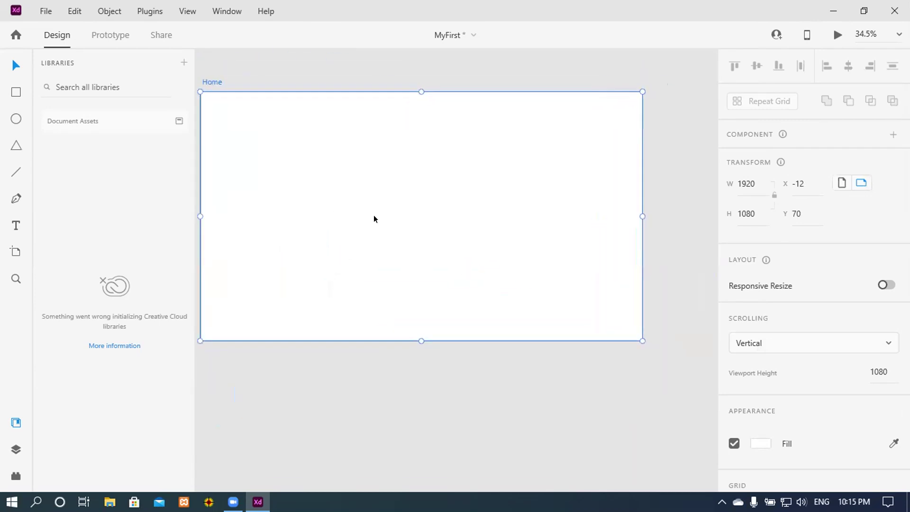
pyautogui.click(407, 389)
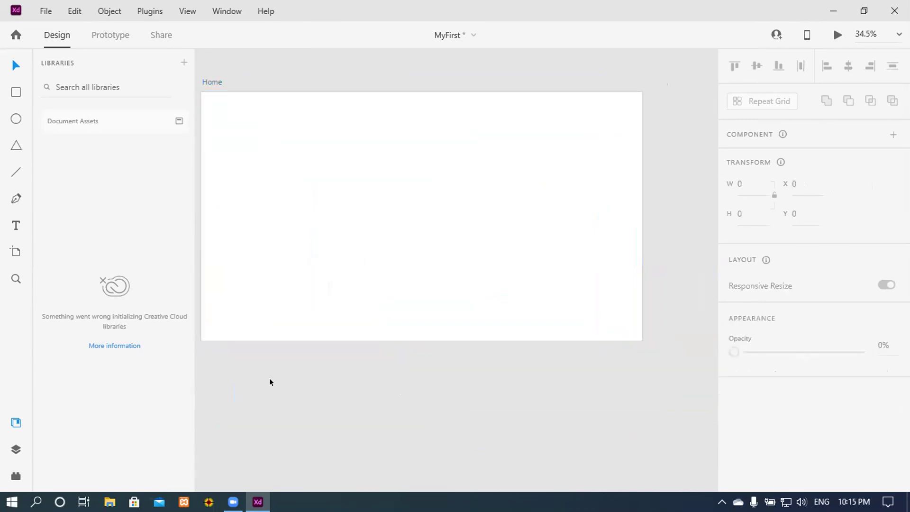
pyautogui.moveTo(389, 368)
pyautogui.mouseDown()
pyautogui.moveTo(431, 406)
pyautogui.moveTo(349, 372)
pyautogui.moveTo(374, 371)
pyautogui.mouseUp()
pyautogui.scroll(-3, 373, 367)
pyautogui.scroll(3, 373, 366)
pyautogui.scroll(-3, 373, 366)
pyautogui.scroll(3, 374, 366)
pyautogui.moveTo(373, 292); pyautogui.dragTo(388, 382)
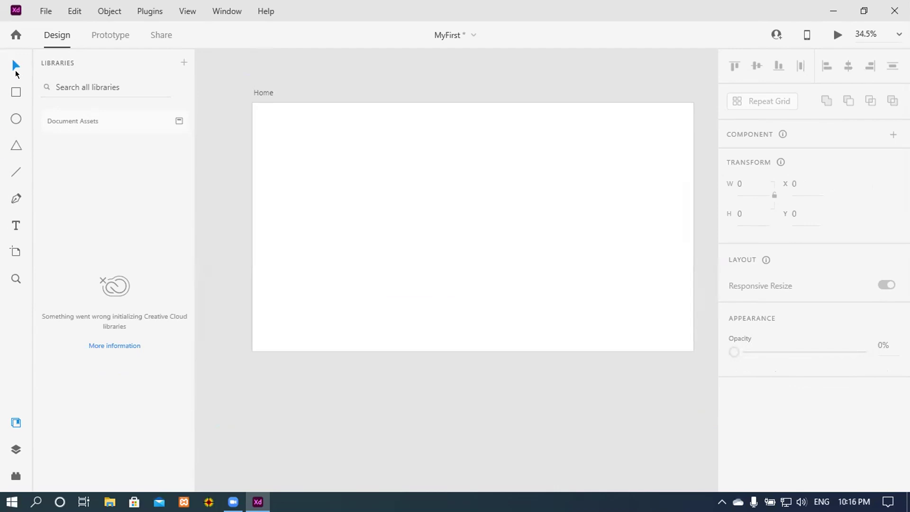
# - Examine the transform, layout, scrolling, appearance and grid properties of the selected Home artboard
pyautogui.click(429, 187)
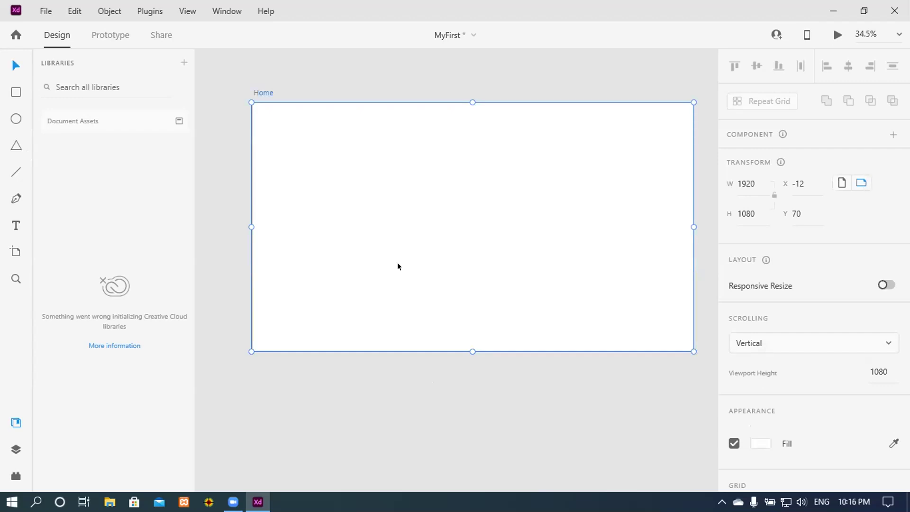
pyautogui.click(394, 369)
pyautogui.click(432, 244)
pyautogui.scroll(-2, 803, 410)
pyautogui.scroll(2, 803, 411)
pyautogui.scroll(-2, 802, 410)
pyautogui.scroll(2, 802, 410)
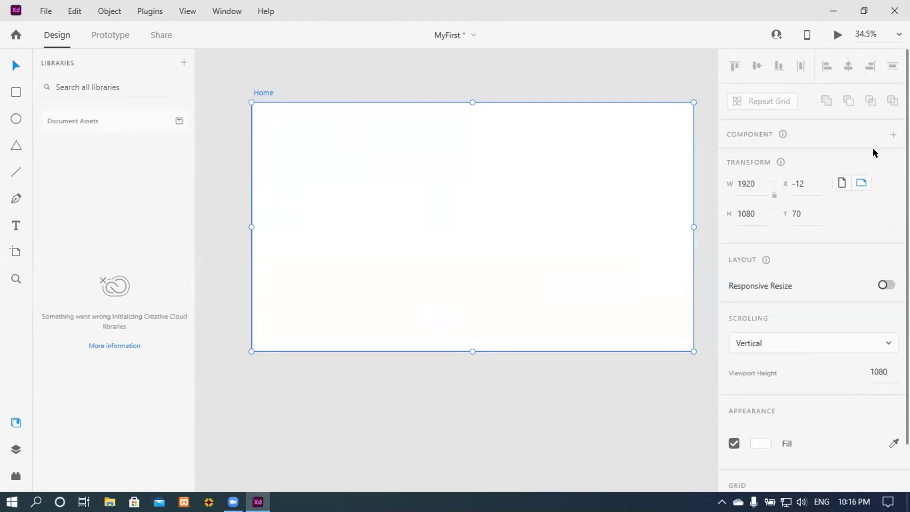
pyautogui.scroll(-2, 823, 333)
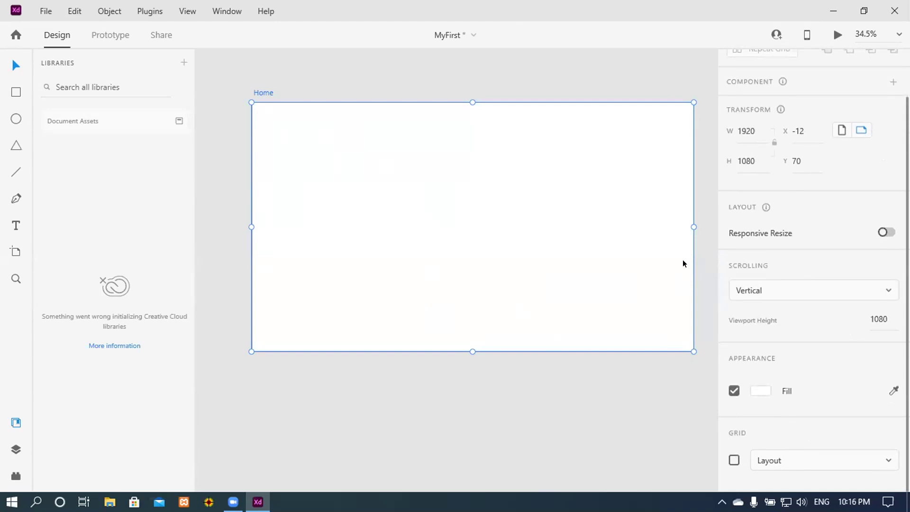
pyautogui.click(569, 389)
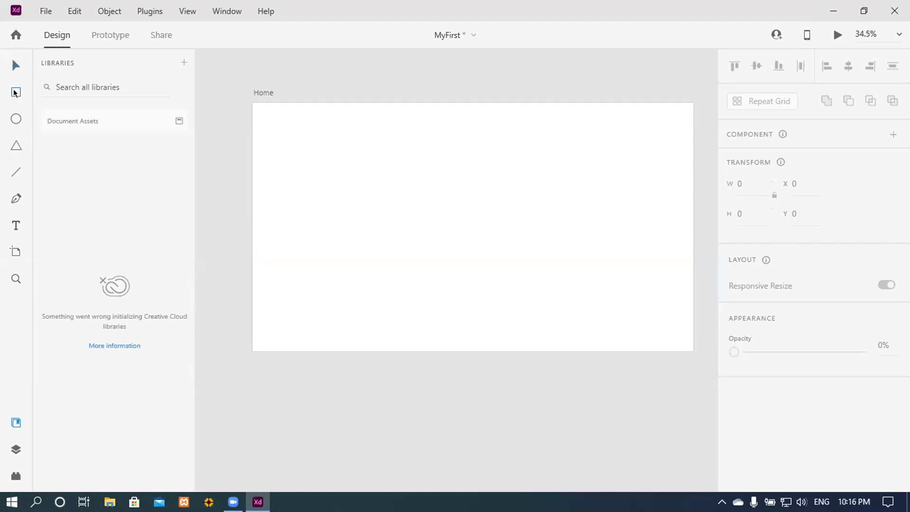
# - Draw rectangles of about 386 × 131 and 569 × 217 on the Home artboard, and delete the larger one
pyautogui.click(15, 66)
pyautogui.moveTo(276, 134)
pyautogui.mouseDown()
pyautogui.moveTo(289, 157)
pyautogui.moveTo(452, 222)
pyautogui.moveTo(576, 241)
pyautogui.moveTo(493, 250)
pyautogui.moveTo(488, 179)
pyautogui.moveTo(379, 169)
pyautogui.moveTo(483, 187)
pyautogui.moveTo(410, 177)
pyautogui.moveTo(344, 151)
pyautogui.moveTo(398, 172)
pyautogui.moveTo(433, 172)
pyautogui.moveTo(434, 164)
pyautogui.moveTo(360, 160)
pyautogui.mouseUp()
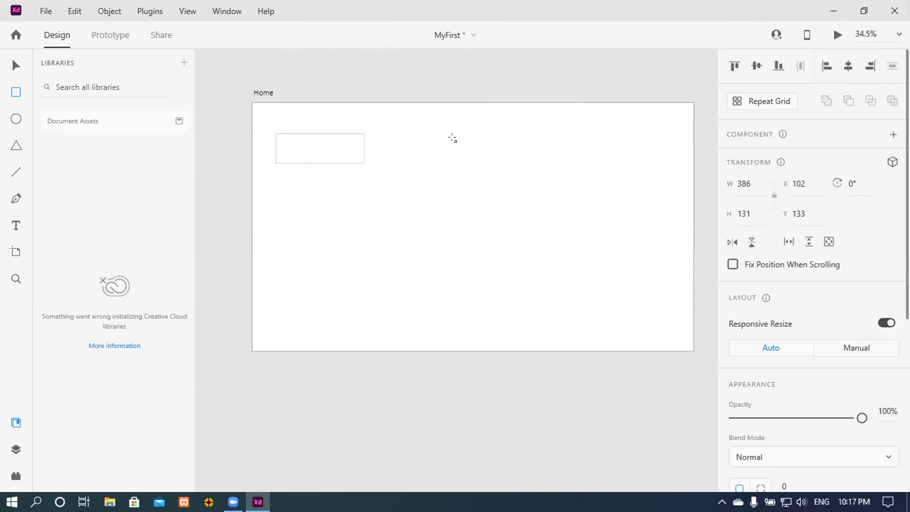
pyautogui.moveTo(453, 140)
pyautogui.mouseDown()
pyautogui.moveTo(495, 181)
pyautogui.moveTo(585, 190)
pyautogui.mouseUp()
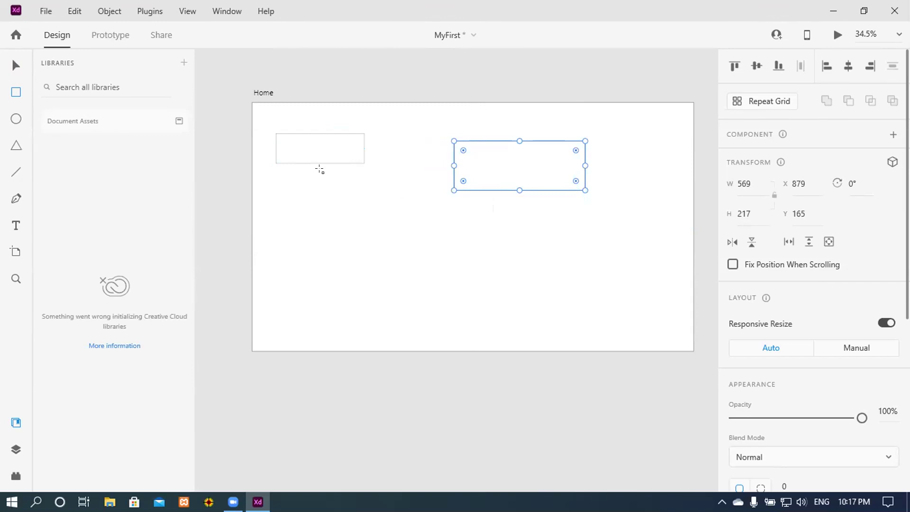
pyautogui.press('Delete')
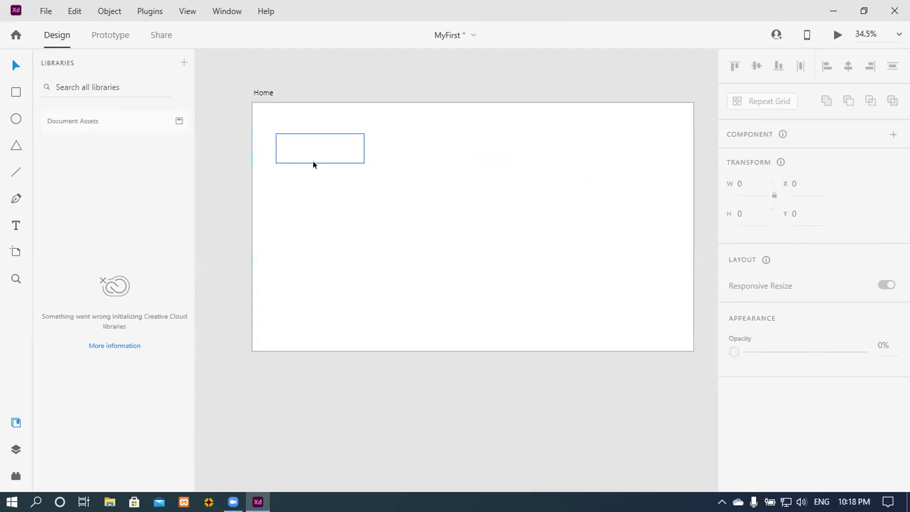
# - Move the rectangle to about X 253, Y 150 on the Home artboard and deselect it
pyautogui.moveTo(314, 163); pyautogui.dragTo(358, 148)
pyautogui.moveTo(344, 184)
pyautogui.mouseDown()
pyautogui.moveTo(461, 230)
pyautogui.moveTo(388, 185)
pyautogui.moveTo(327, 176)
pyautogui.moveTo(387, 199)
pyautogui.moveTo(332, 152)
pyautogui.moveTo(340, 164)
pyautogui.moveTo(322, 161)
pyautogui.moveTo(334, 164)
pyautogui.moveTo(336, 154)
pyautogui.moveTo(347, 167)
pyautogui.mouseUp()
pyautogui.click(385, 202)
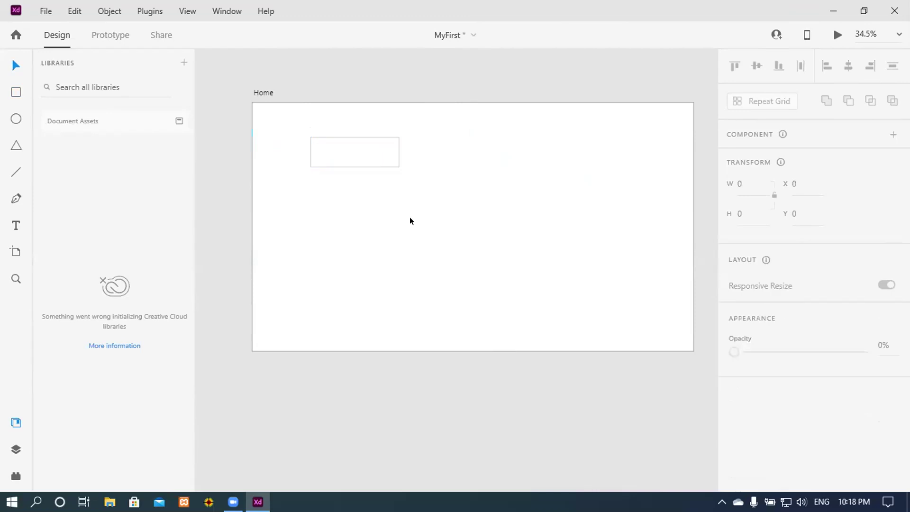
# - Examine the selected rectangle and the Home artboard at several zoom levels
pyautogui.click(352, 155)
pyautogui.scroll(3, 499, 341)
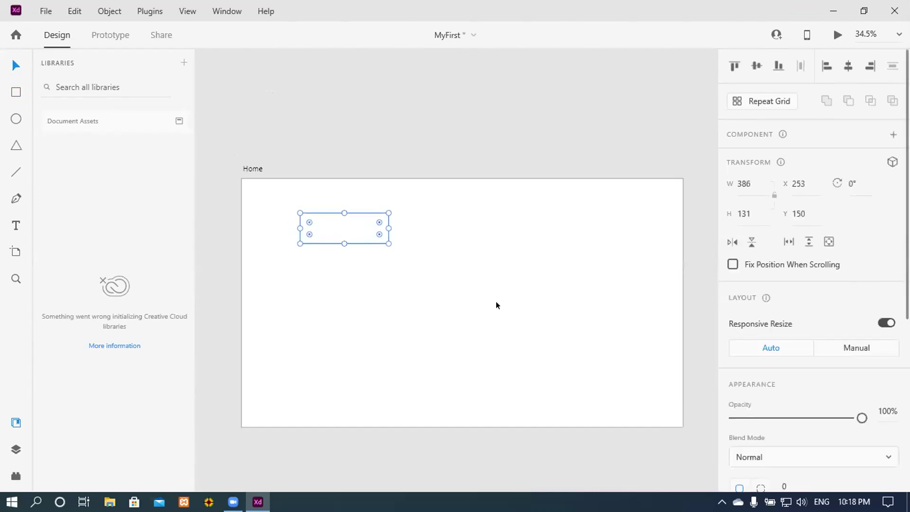
pyautogui.scroll(2, 472, 322)
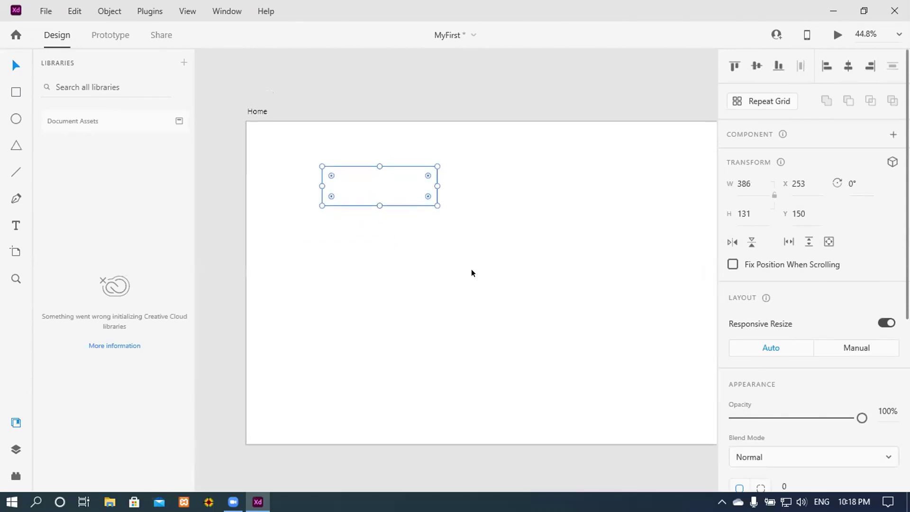
pyautogui.scroll(2, 471, 268)
pyautogui.moveTo(464, 254); pyautogui.dragTo(478, 289)
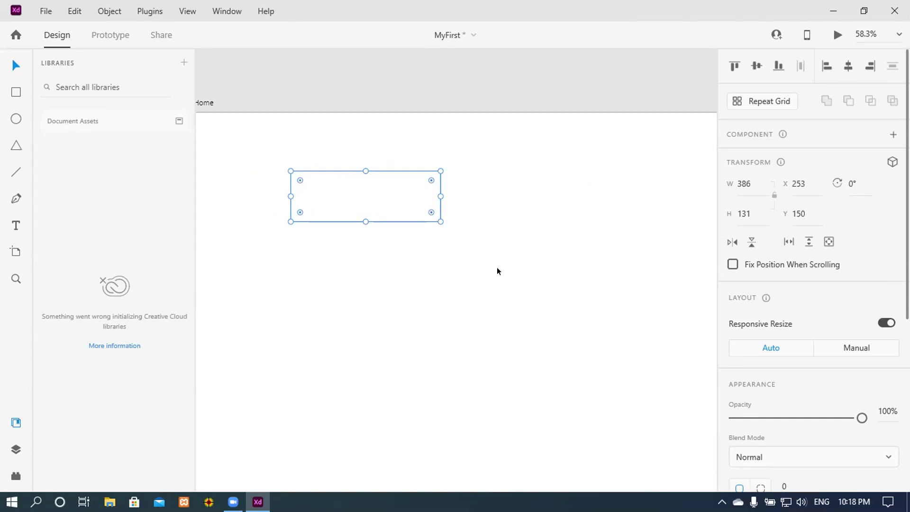
pyautogui.scroll(-4, 496, 271)
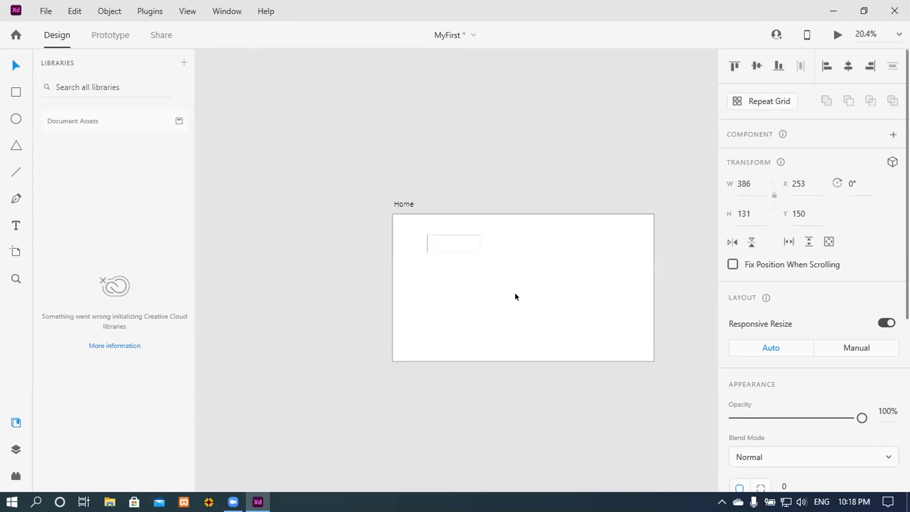
pyautogui.scroll(2, 524, 291)
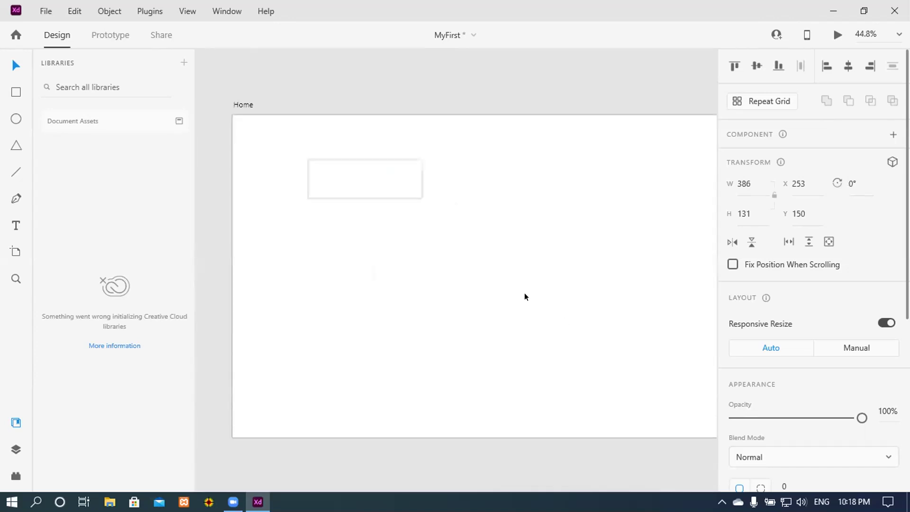
pyautogui.scroll(-1, 608, 424)
pyautogui.moveTo(607, 424); pyautogui.dragTo(485, 337)
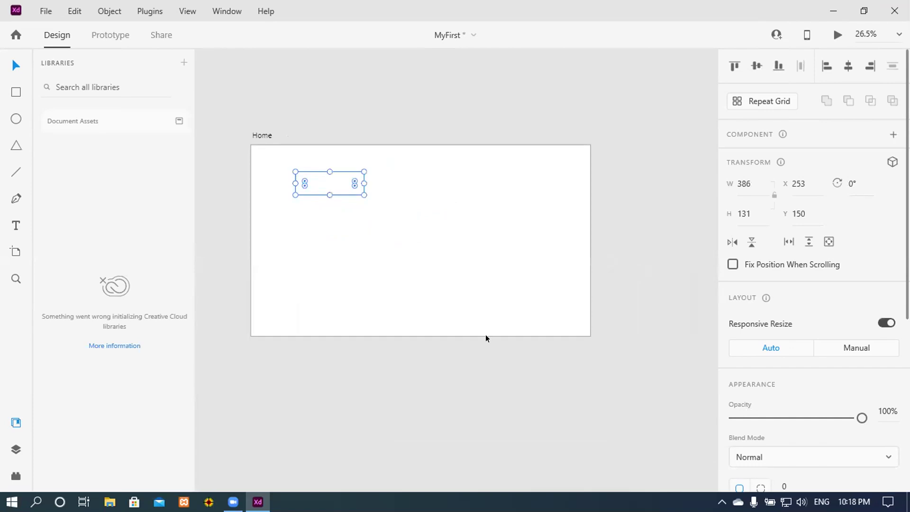
pyautogui.scroll(1, 438, 271)
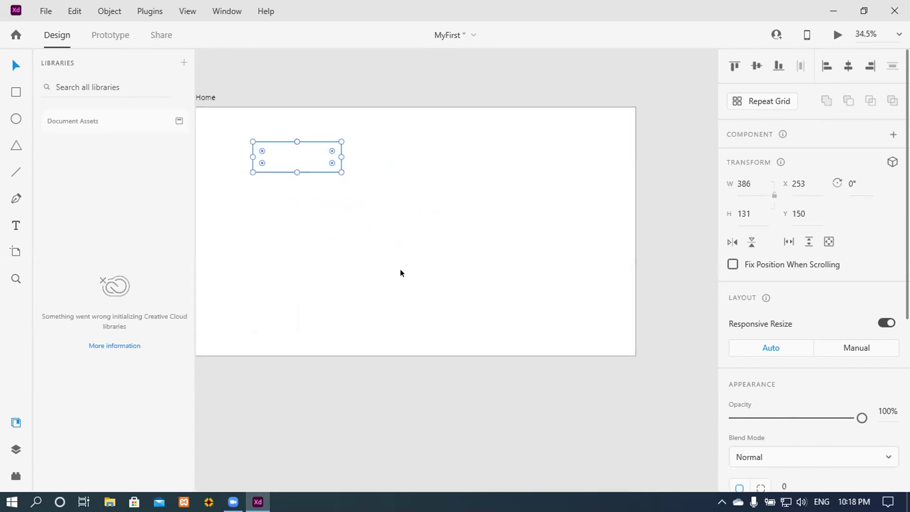
pyautogui.moveTo(352, 290); pyautogui.dragTo(389, 308)
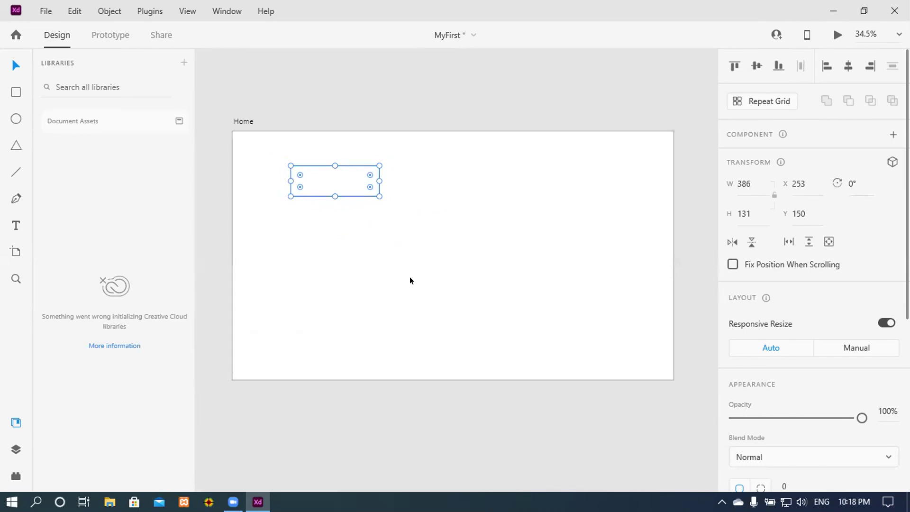
# - Rename the Home artboard with a person's name
pyautogui.doubleClick(241, 121)
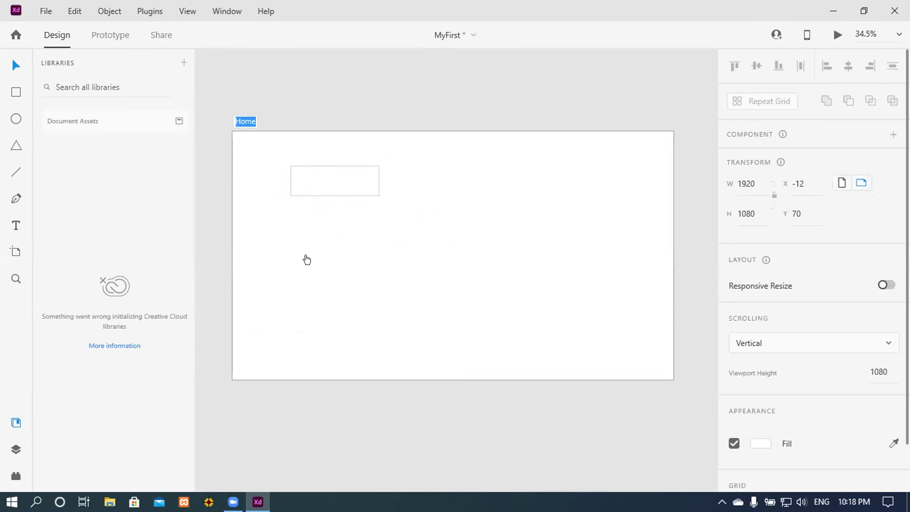
pyautogui.press('BackSpace')
pyautogui.write('Home')
pyautogui.press('BackSpace')
pyautogui.press('BackSpace')
pyautogui.press('BackSpace')
pyautogui.press('BackSpace')
pyautogui.write('Momin VAi')
pyautogui.press('BackSpace')
pyautogui.press('BackSpace')
pyautogui.write('ai')
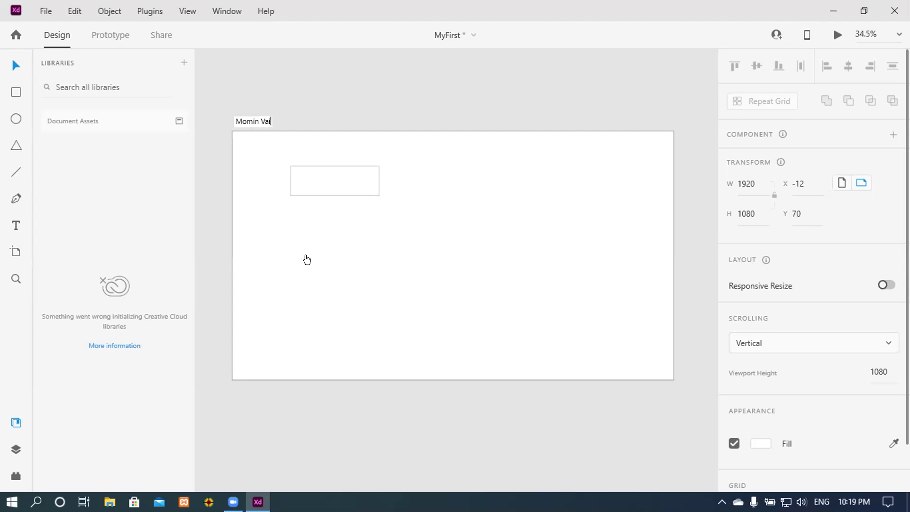
pyautogui.press('Return')
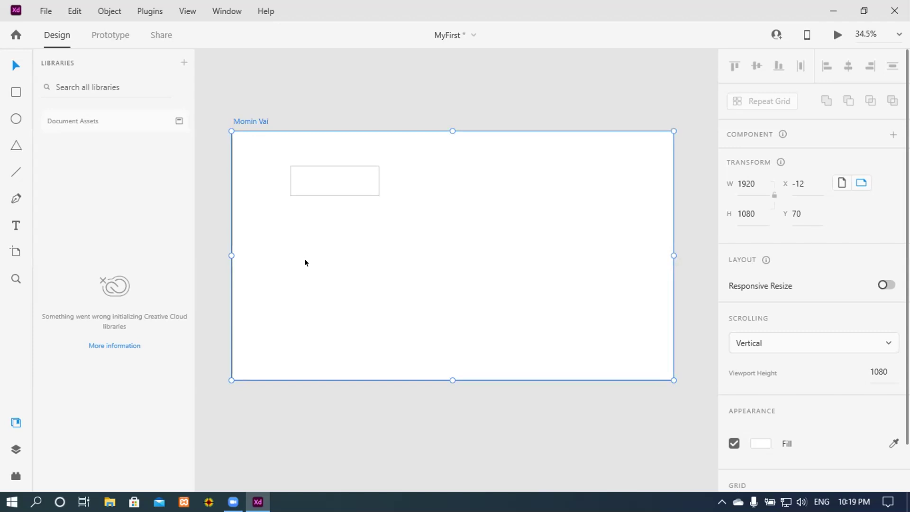
# - Select the rectangle and widen it to about 568 from its right edge
pyautogui.click(358, 426)
pyautogui.hotkey('ctrl', 'a')
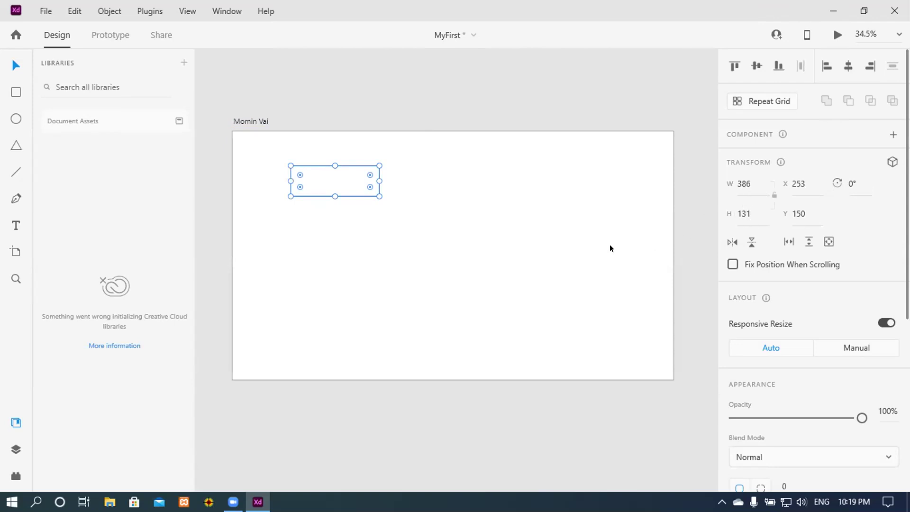
pyautogui.click(353, 237)
pyautogui.click(343, 175)
pyautogui.click(335, 246)
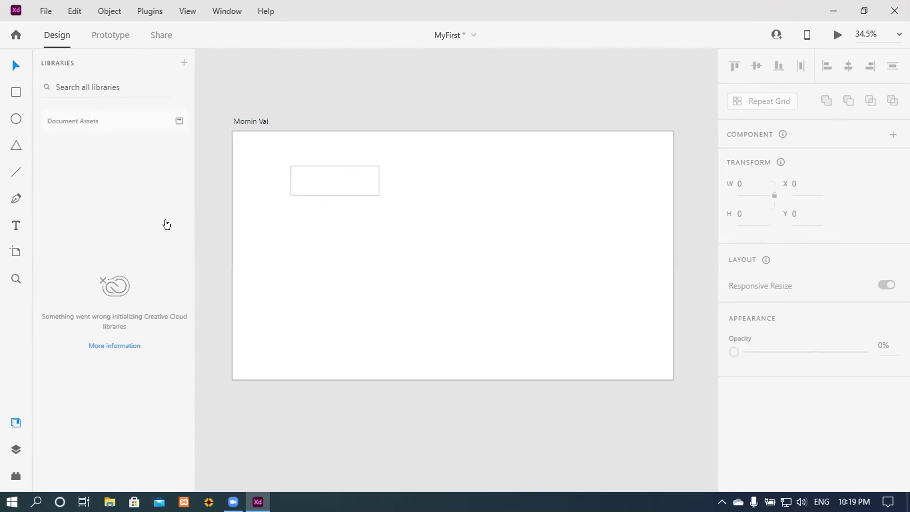
pyautogui.click(333, 186)
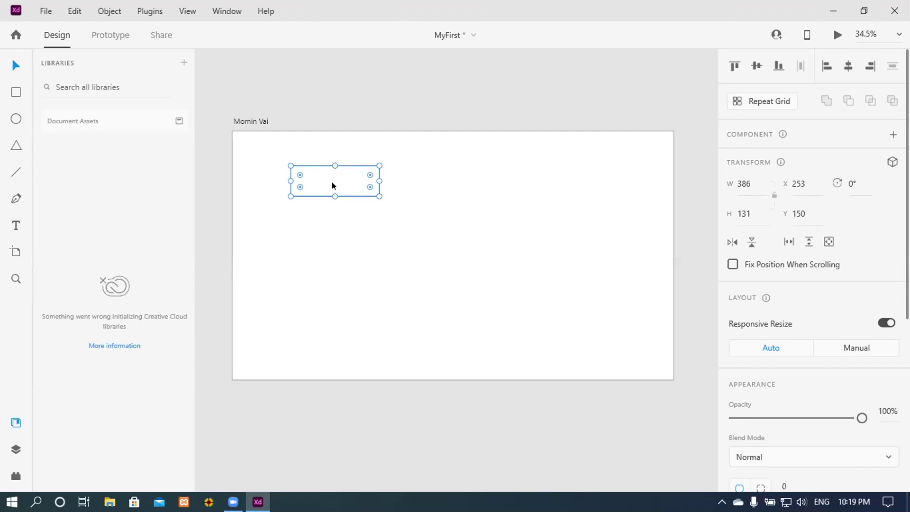
pyautogui.moveTo(379, 178); pyautogui.dragTo(420, 180)
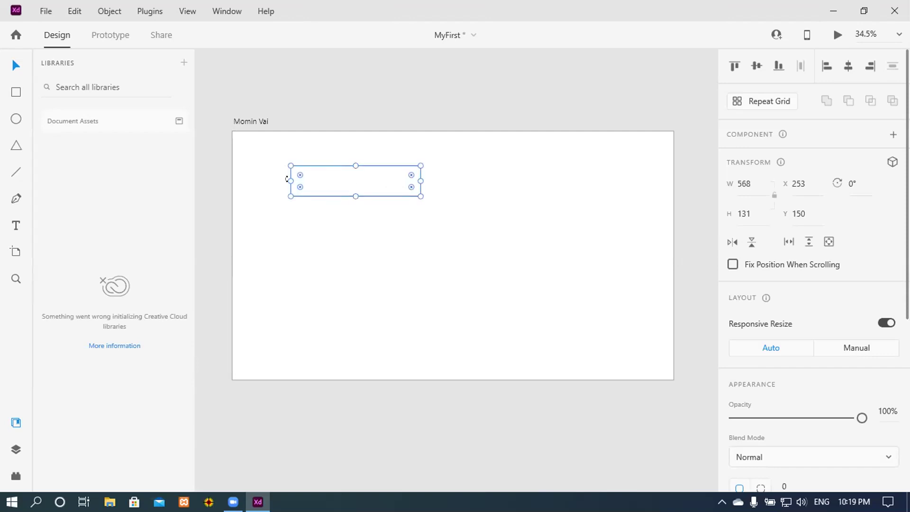
# - Resize the rectangle from its edges until it sits at about X 218, Y 272 with a height of about 116
pyautogui.moveTo(265, 177)
pyautogui.mouseDown()
pyautogui.moveTo(249, 178)
pyautogui.moveTo(276, 178)
pyautogui.mouseUp()
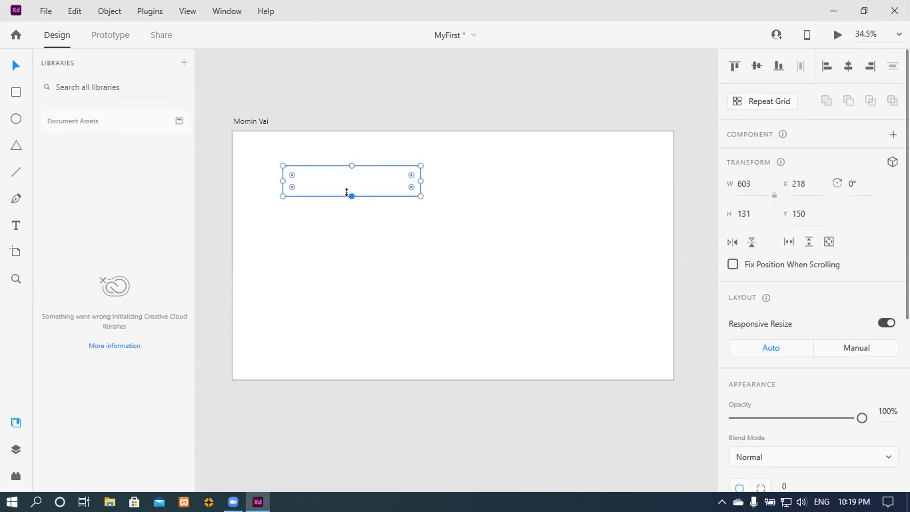
pyautogui.moveTo(351, 195); pyautogui.dragTo(345, 223)
pyautogui.moveTo(347, 159); pyautogui.dragTo(348, 193)
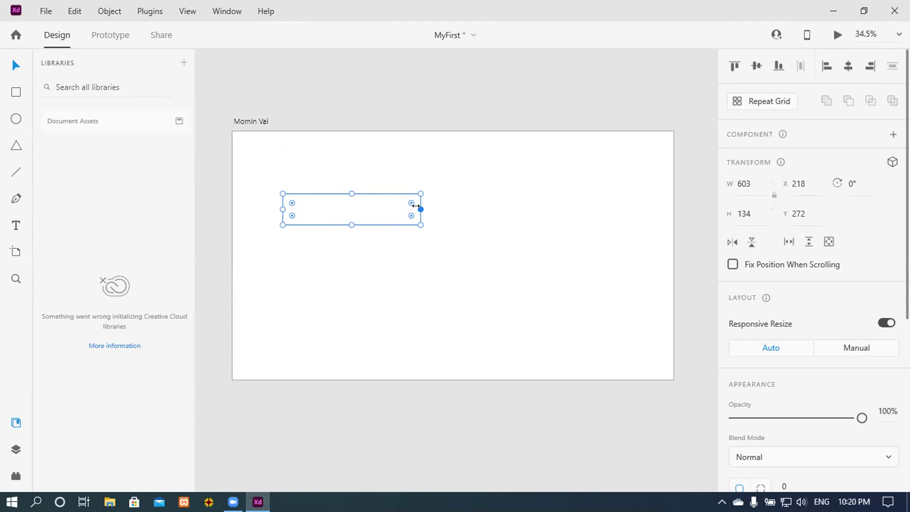
pyautogui.moveTo(414, 205); pyautogui.dragTo(317, 216)
# - Set the rectangle's width to 100 and height to 50, then deselect it
pyautogui.click(748, 183)
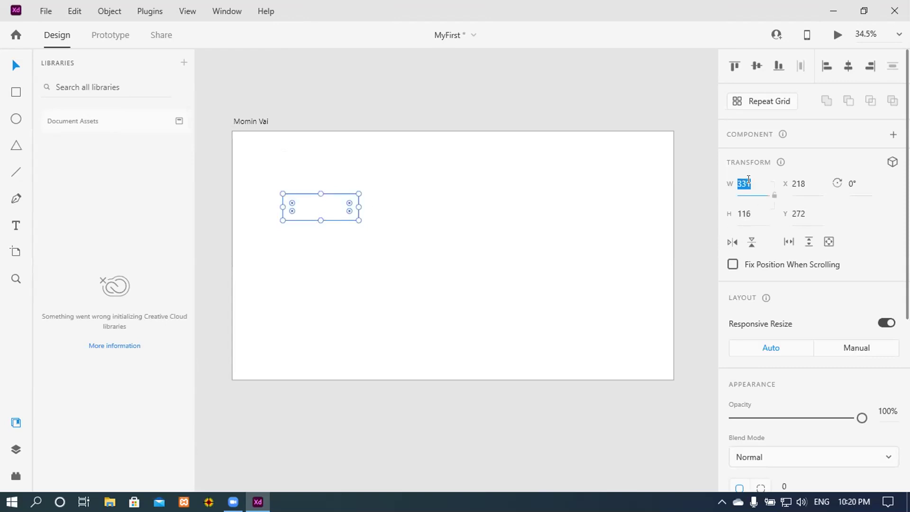
pyautogui.click(748, 212)
pyautogui.hotkey('shift', 'Tab')
pyautogui.click(746, 213)
pyautogui.doubleClick(746, 212)
pyautogui.click(747, 191)
pyautogui.press('Tab')
pyautogui.click(748, 193)
pyautogui.write('100')
pyautogui.click(748, 211)
pyautogui.write('50')
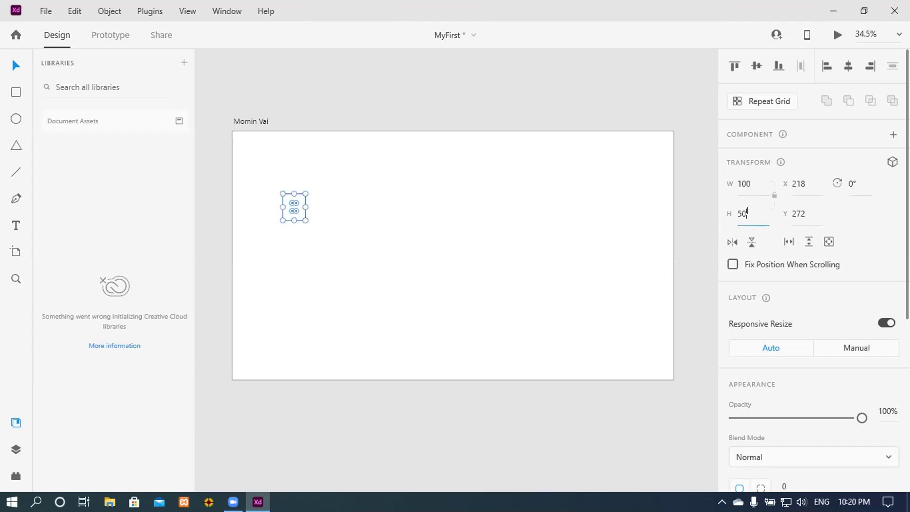
pyautogui.press('Return')
pyautogui.click(321, 231)
# - Examine the resized rectangle and its artboard at several zoom levels and view positions
pyautogui.scroll(5, 287, 239)
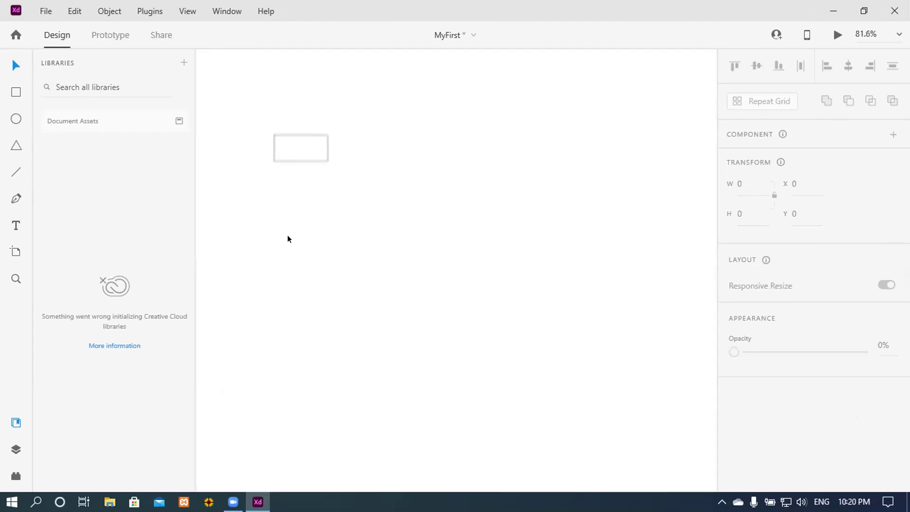
pyautogui.scroll(5, 339, 197)
pyautogui.scroll(-3, 418, 375)
pyautogui.scroll(4, 420, 369)
pyautogui.scroll(-4, 482, 360)
pyautogui.click(366, 315)
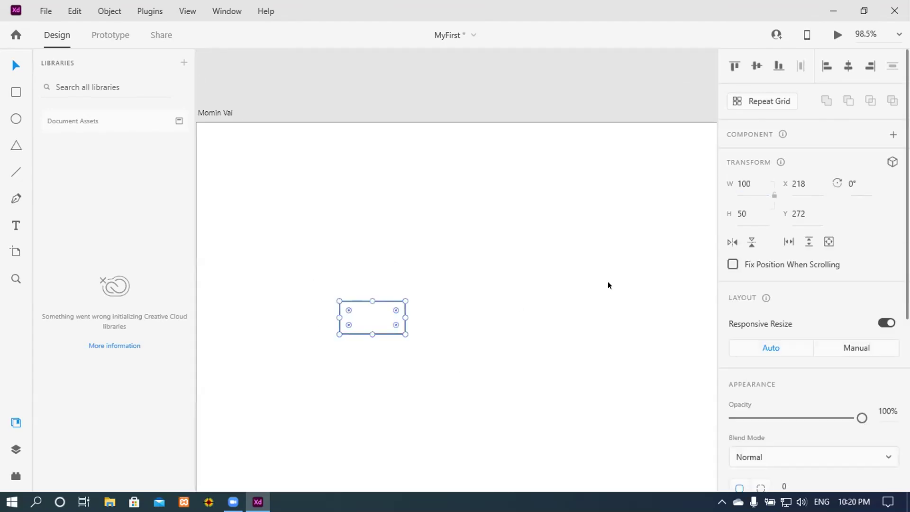
pyautogui.scroll(-3, 608, 281)
pyautogui.scroll(-3, 484, 284)
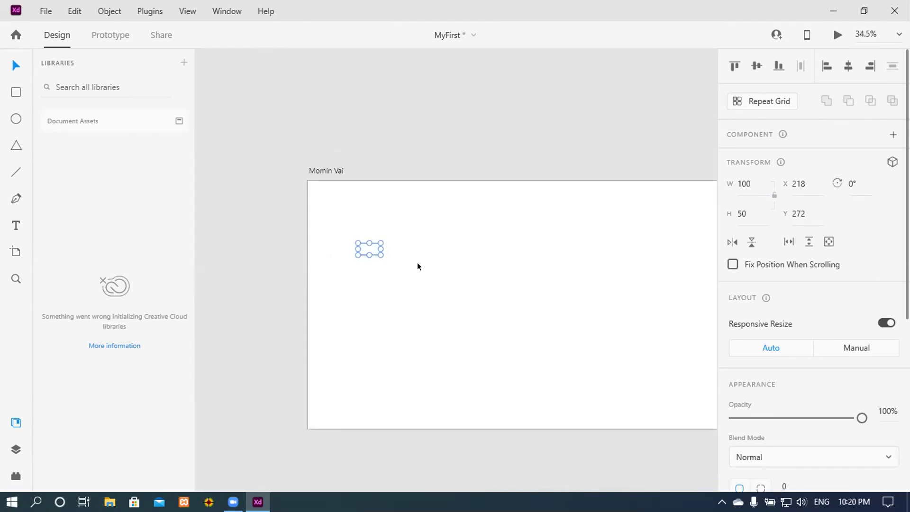
pyautogui.click(493, 308)
pyautogui.click(517, 363)
pyautogui.moveTo(538, 352); pyautogui.dragTo(467, 304)
pyautogui.click(481, 291)
pyautogui.moveTo(332, 168); pyautogui.dragTo(245, 157)
pyautogui.click(374, 267)
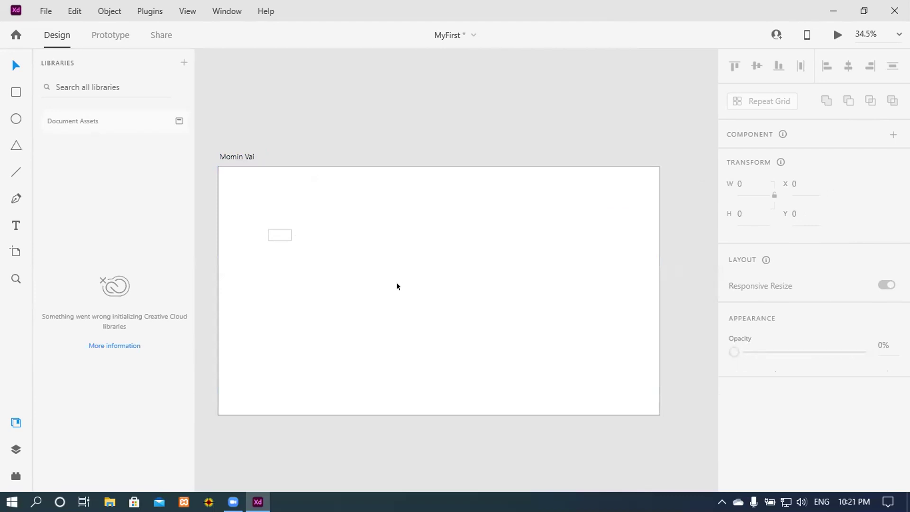
pyautogui.press('space')
pyautogui.moveTo(402, 297); pyautogui.dragTo(515, 310)
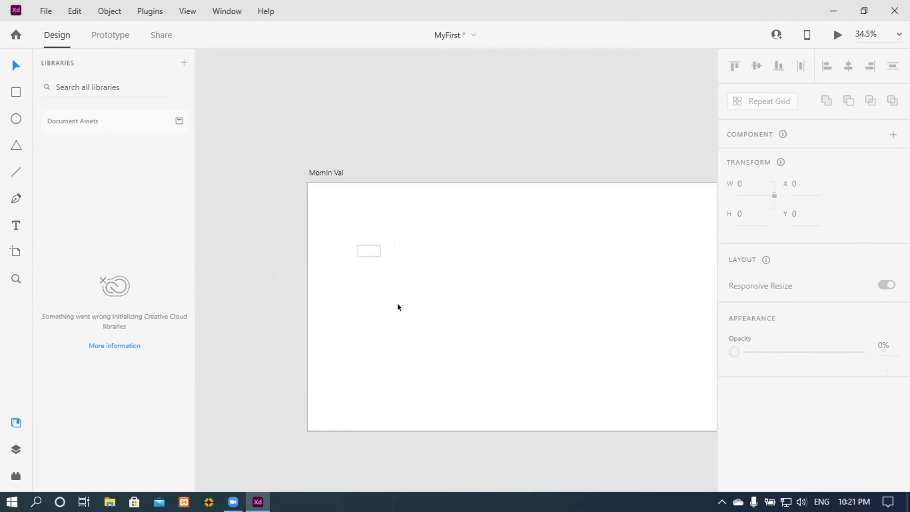
pyautogui.scroll(8, 389, 277)
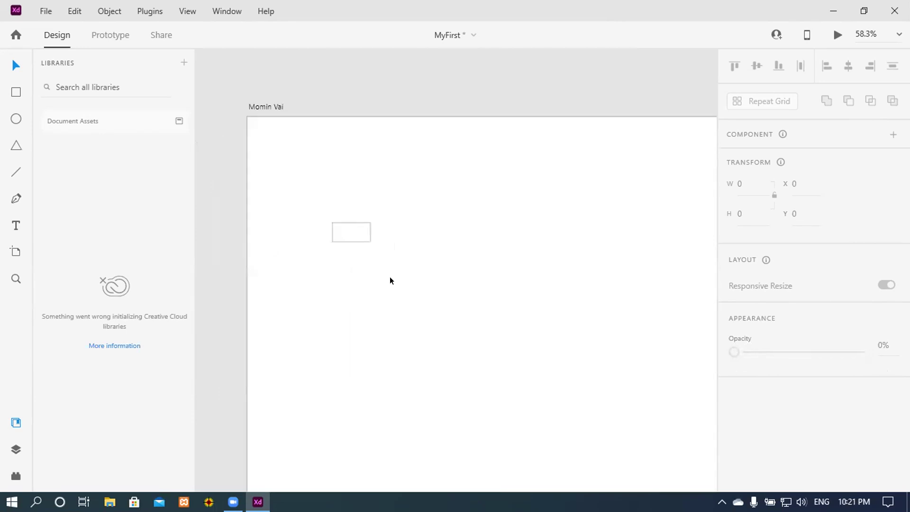
pyautogui.scroll(-2, 379, 276)
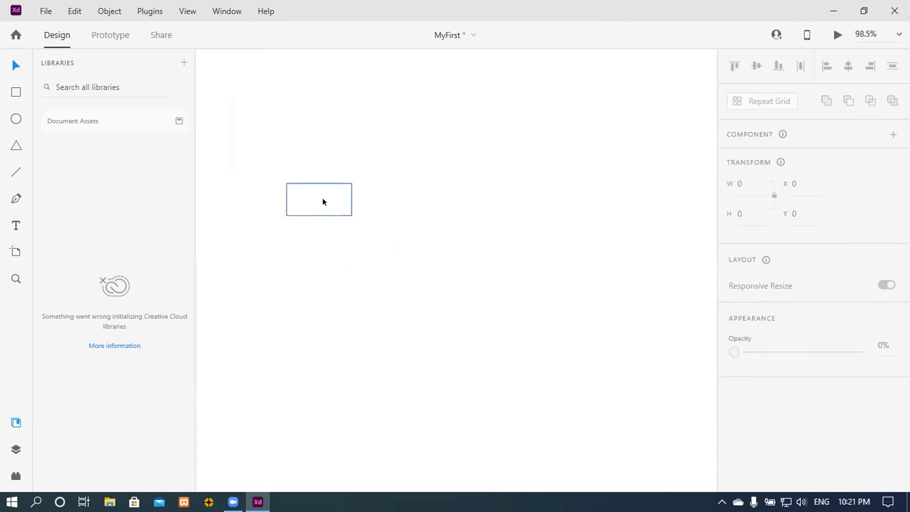
# - Widen the rectangle from its right edge, set its width to exactly 150, and deselect it
pyautogui.click(323, 198)
pyautogui.moveTo(380, 283); pyautogui.dragTo(375, 327)
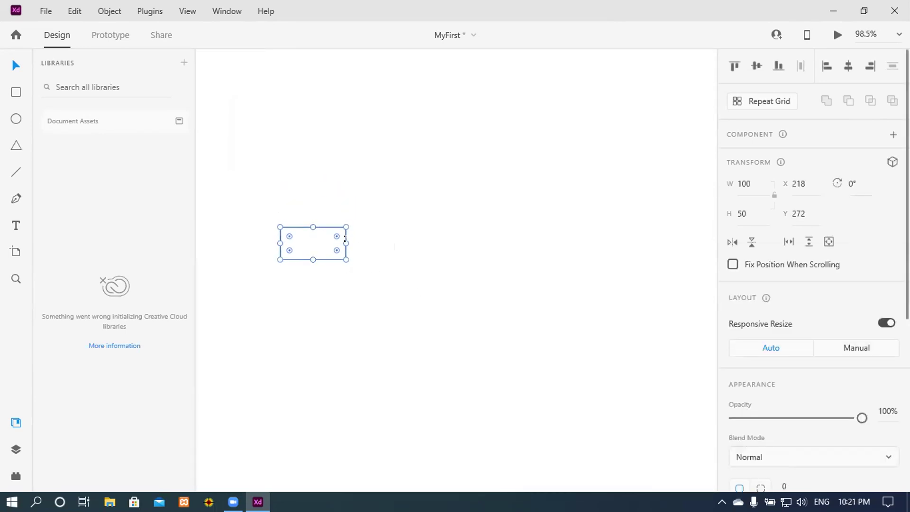
pyautogui.moveTo(345, 242); pyautogui.dragTo(377, 240)
pyautogui.click(747, 181)
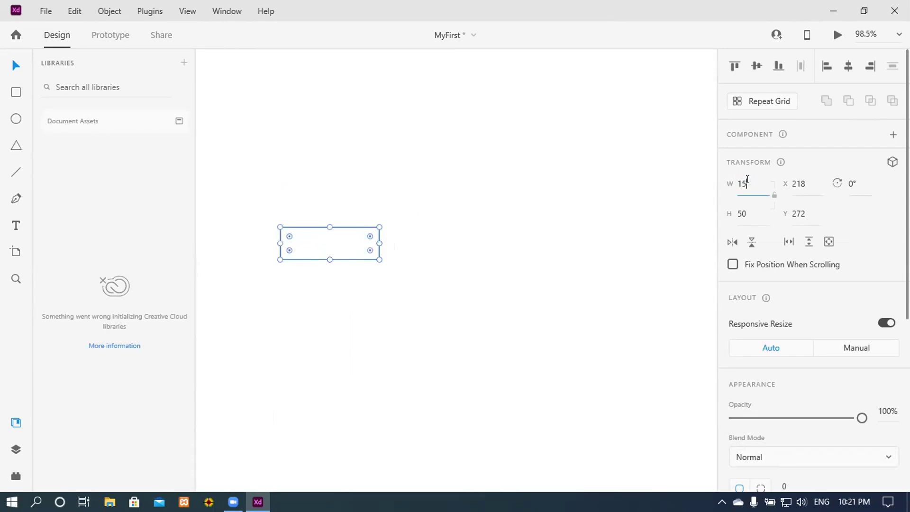
pyautogui.write('5')
pyautogui.press('BackSpace')
pyautogui.press('BackSpace')
pyautogui.press('BackSpace')
pyautogui.press('BackSpace')
pyautogui.write('150')
pyautogui.press('Return')
pyautogui.click(473, 272)
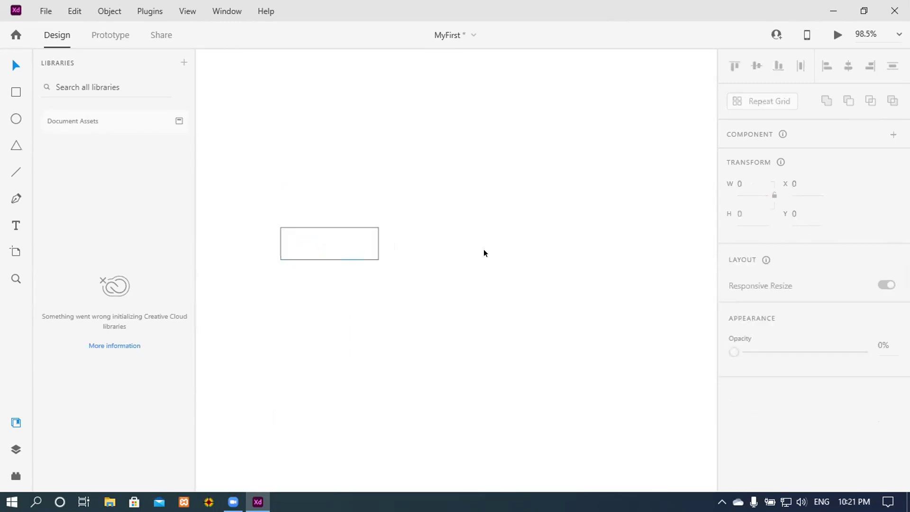
# - Select the rectangle and try aligning it vertically to the artboard's top, middle and bottom in turn
pyautogui.click(354, 247)
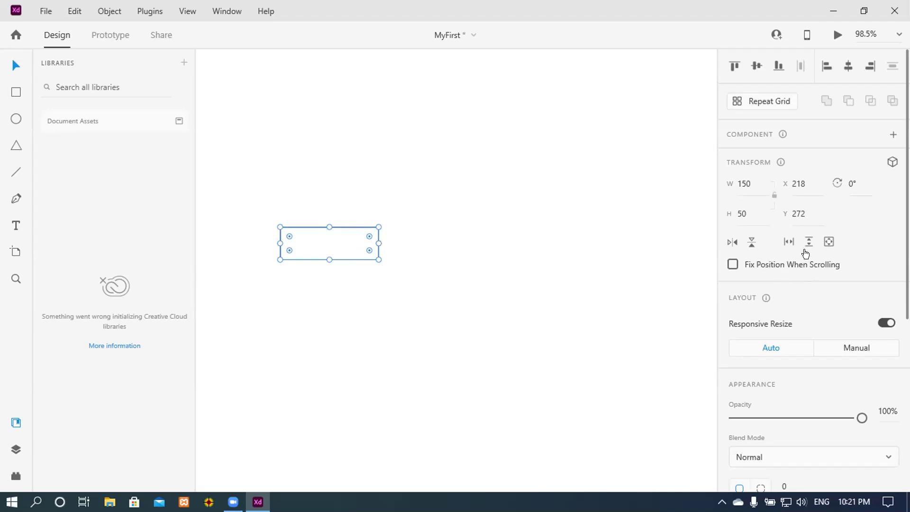
pyautogui.scroll(-1, 805, 254)
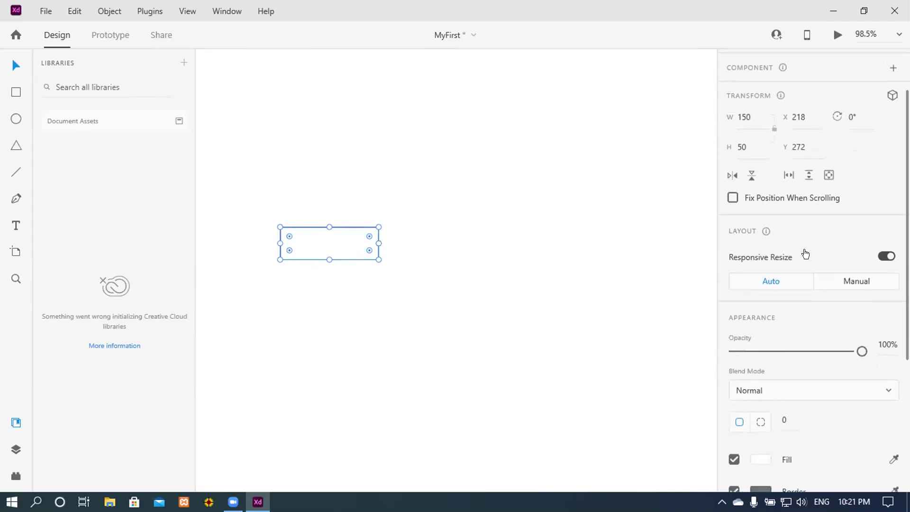
pyautogui.scroll(1, 806, 254)
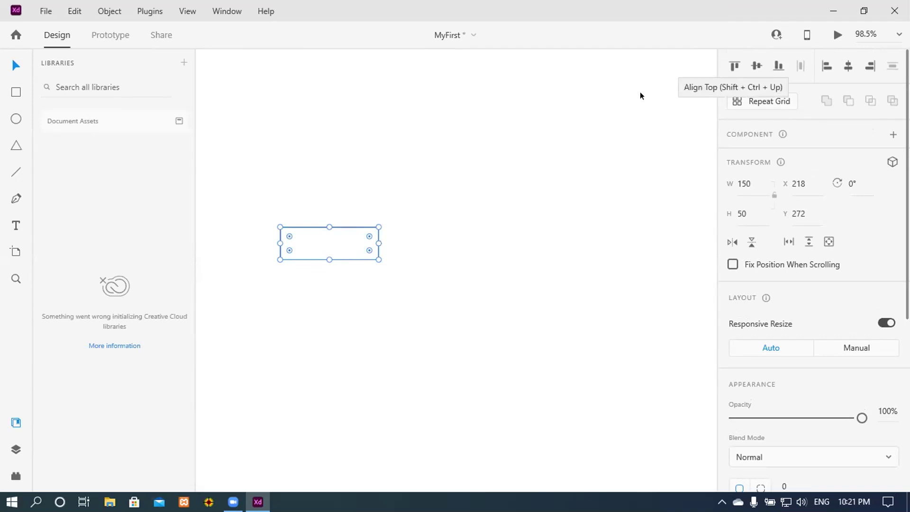
pyautogui.scroll(-3, 429, 237)
pyautogui.scroll(-3, 430, 237)
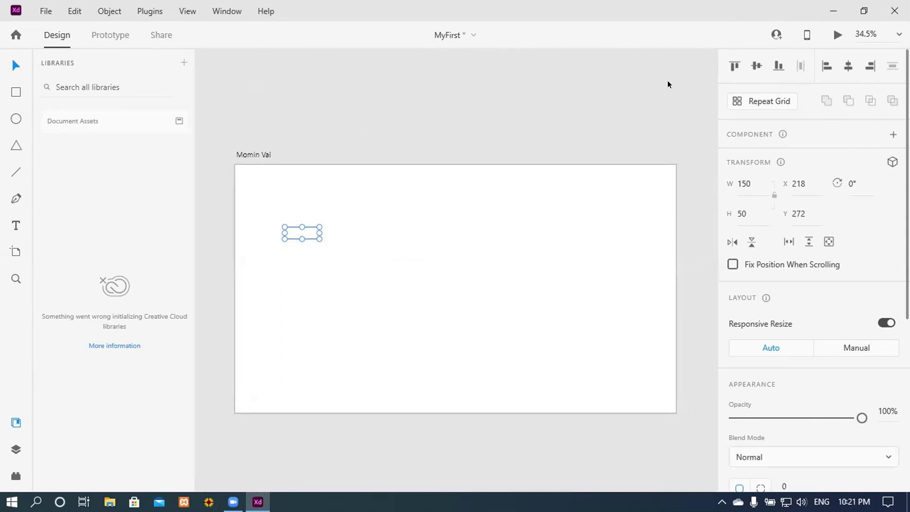
pyautogui.click(732, 65)
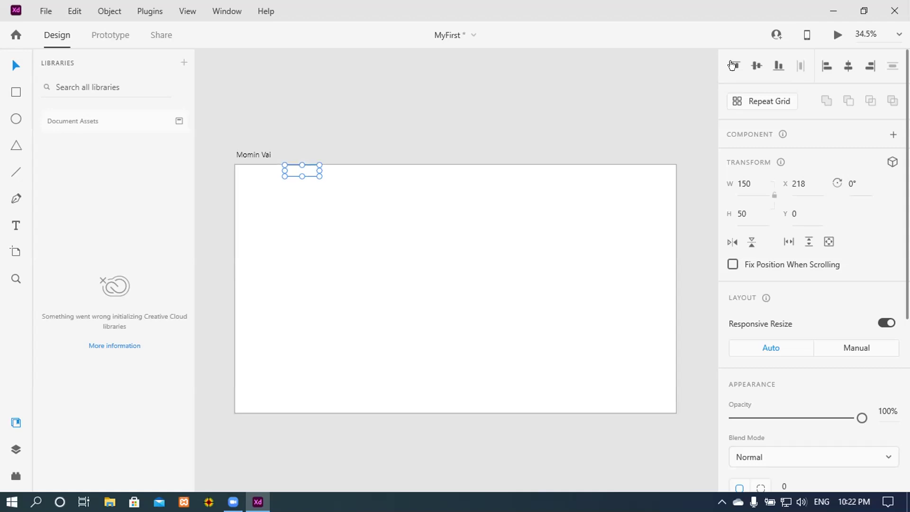
pyautogui.click(755, 66)
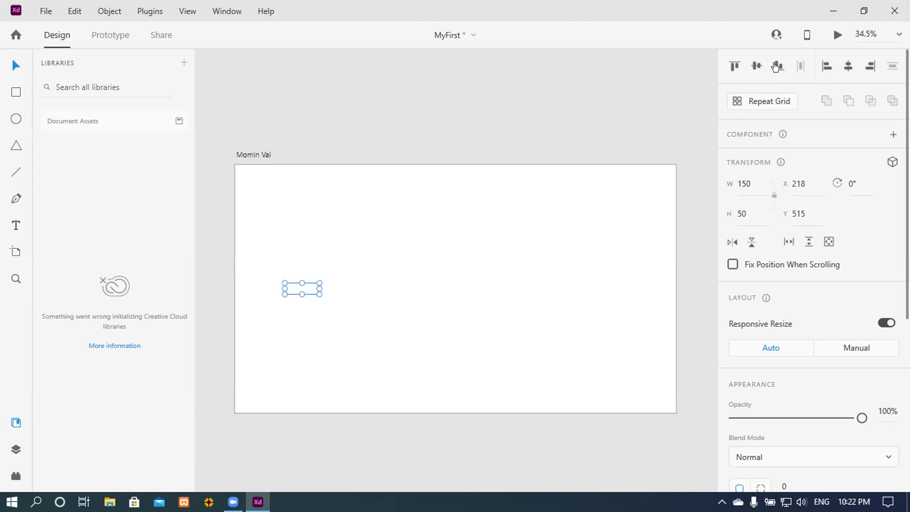
pyautogui.click(776, 67)
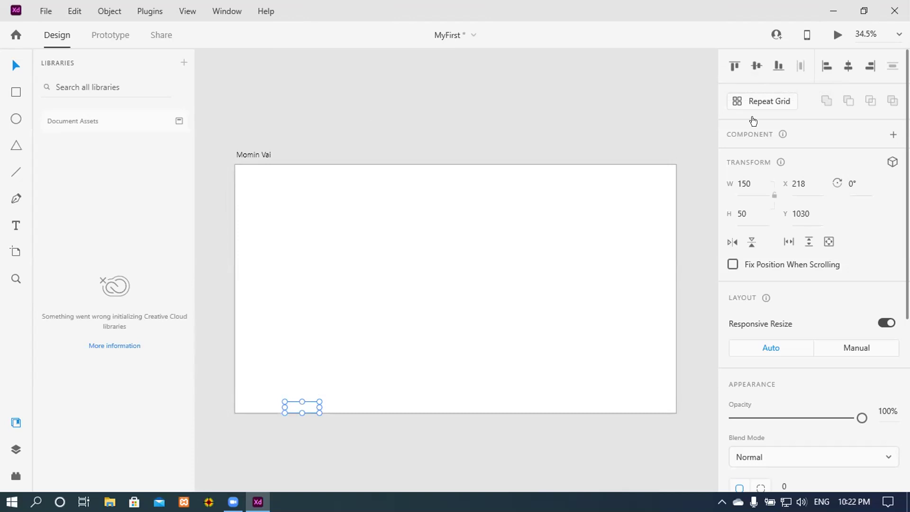
# - Try aligning the rectangle horizontally to the artboard's left edge, center and right edge in turn
pyautogui.click(822, 65)
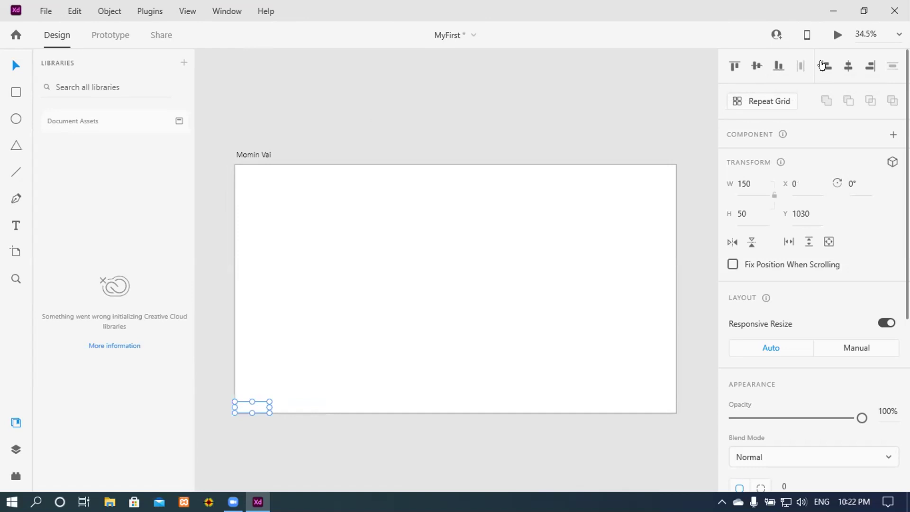
pyautogui.click(848, 66)
pyautogui.click(866, 65)
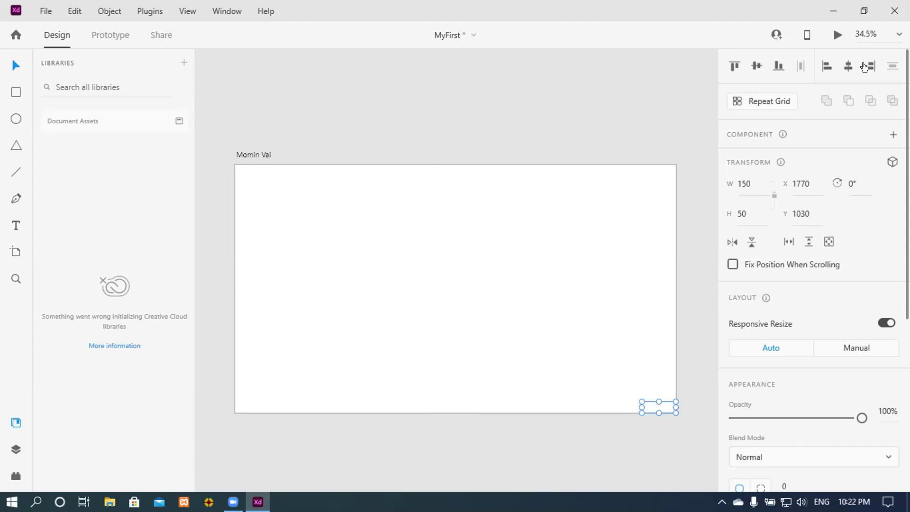
# - Center the rectangle vertically and horizontally on the artboard and deselect it
pyautogui.click(754, 65)
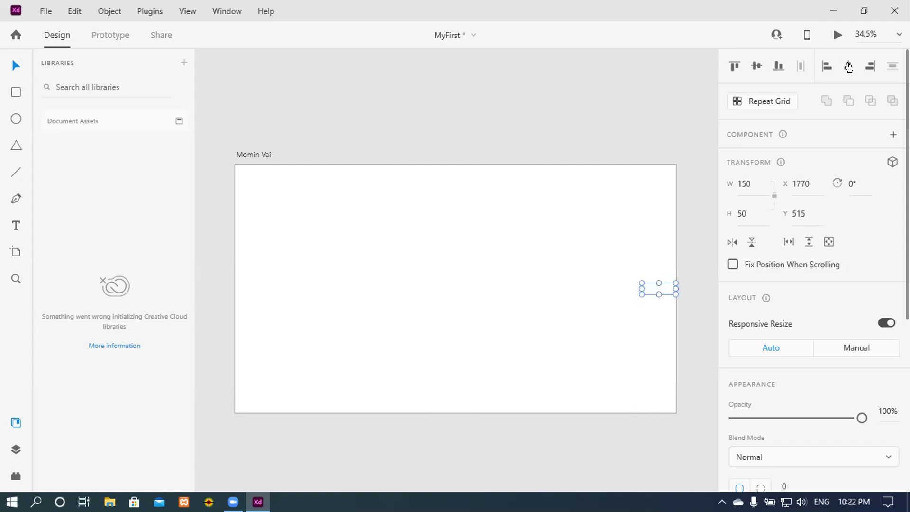
pyautogui.click(848, 66)
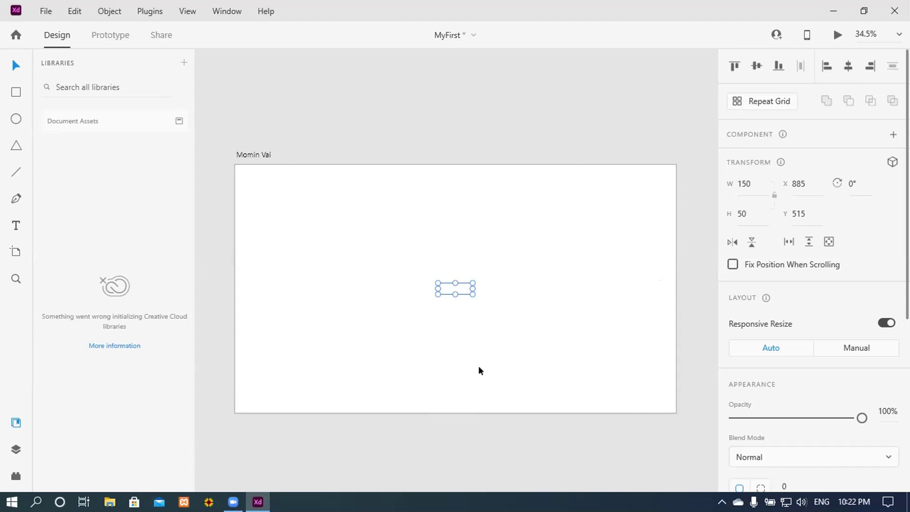
pyautogui.click(421, 375)
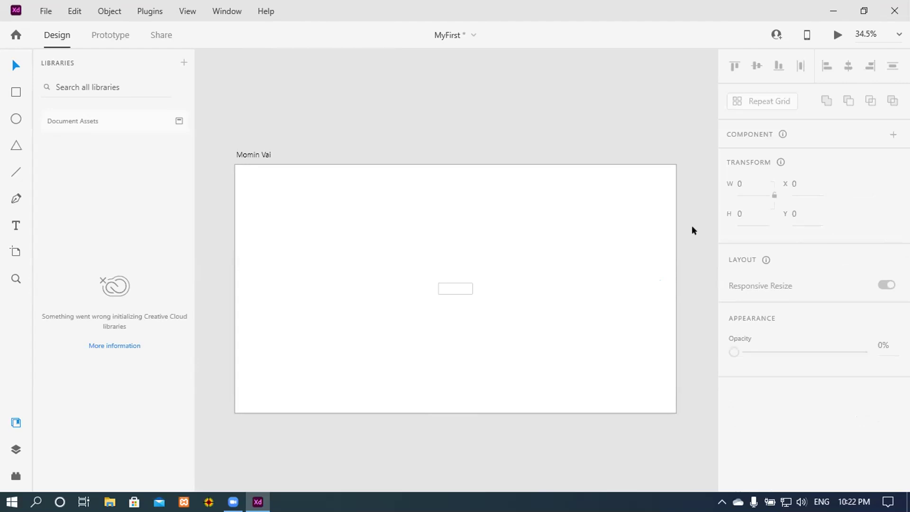
# - Examine the centered rectangle on the artboard, both selected and deselected, at a closer zoom
pyautogui.click(451, 290)
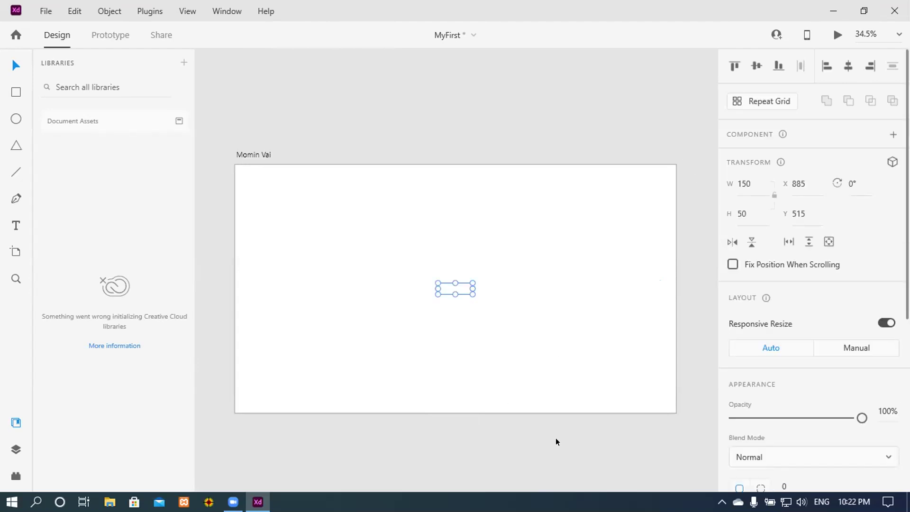
pyautogui.press('Escape')
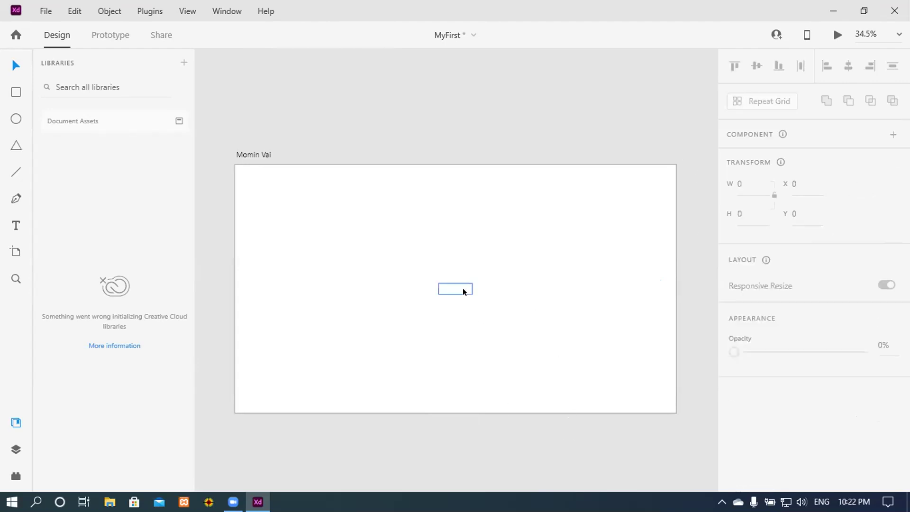
pyautogui.click(463, 289)
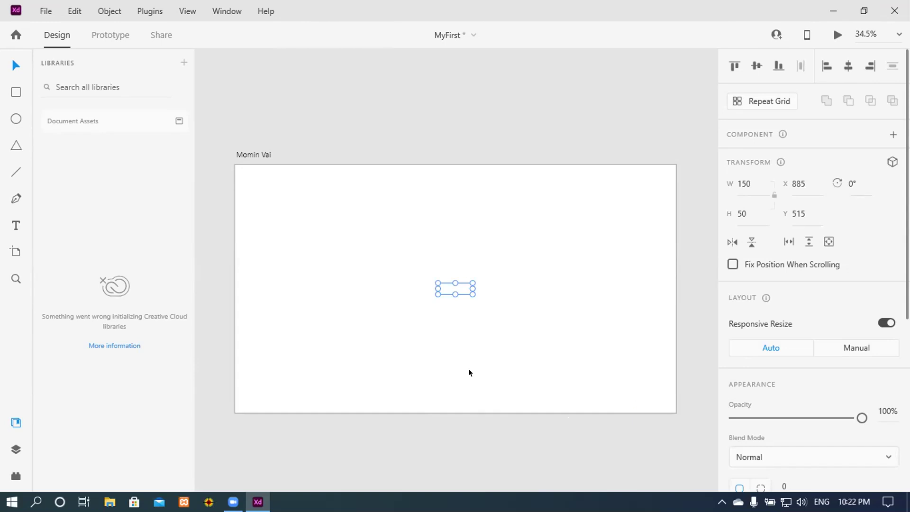
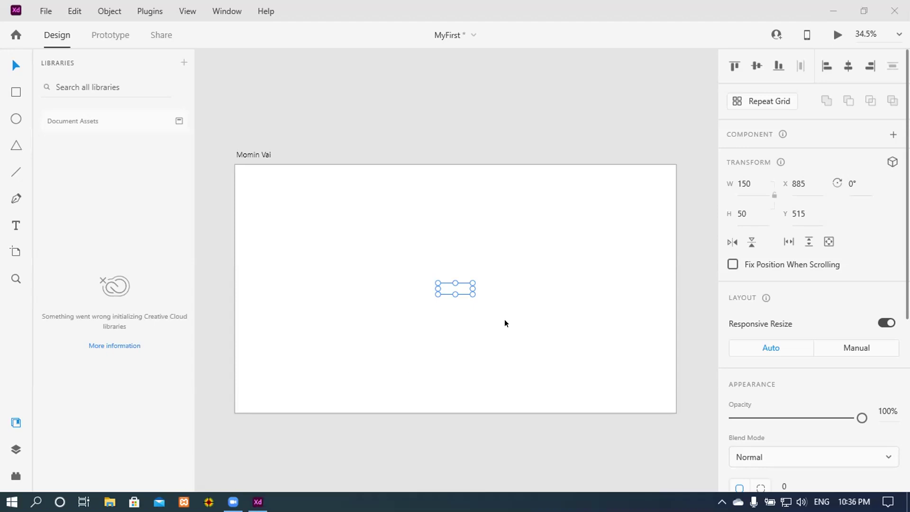
pyautogui.click(517, 292)
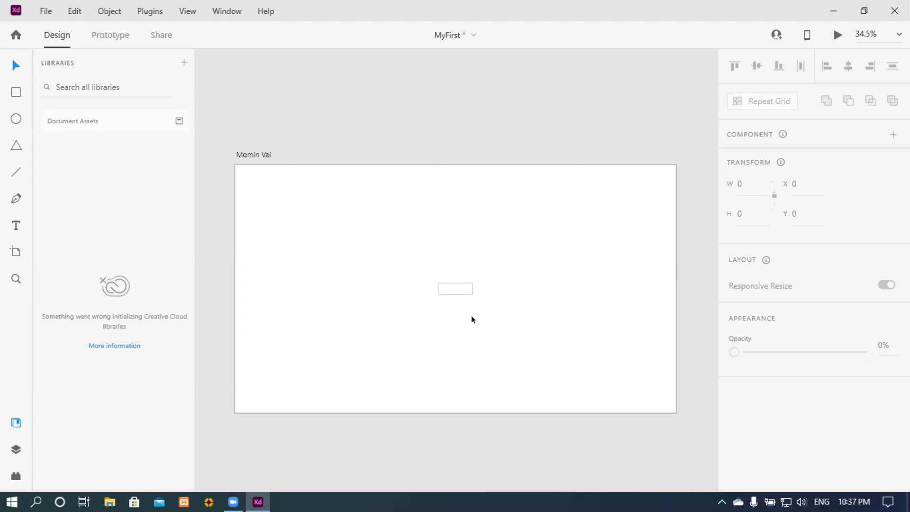
pyautogui.scroll(5, 493, 336)
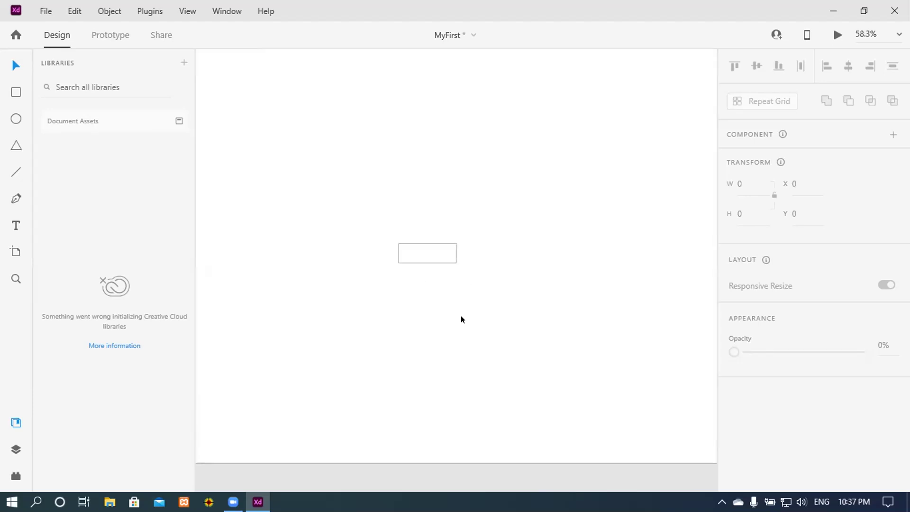
pyautogui.scroll(2, 456, 341)
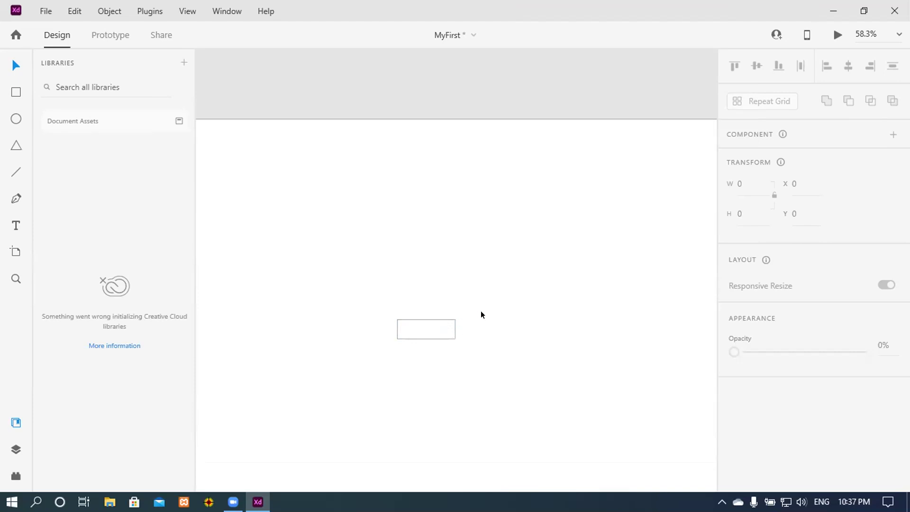
pyautogui.scroll(-2, 479, 308)
pyautogui.keyDown('ctrl'); pyautogui.scroll(1, 480, 308); pyautogui.keyUp('ctrl')
pyautogui.keyDown('ctrl'); pyautogui.scroll(-1, 479, 308); pyautogui.keyUp('ctrl')
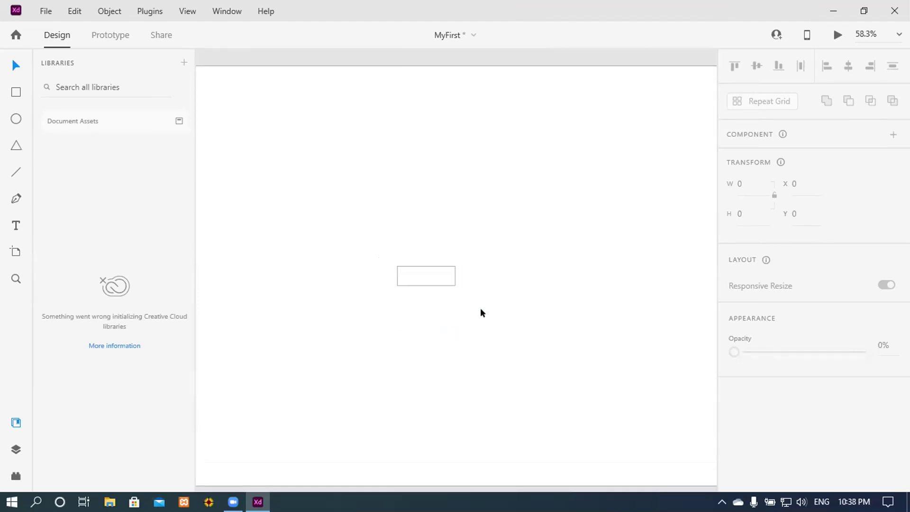
pyautogui.click(409, 289)
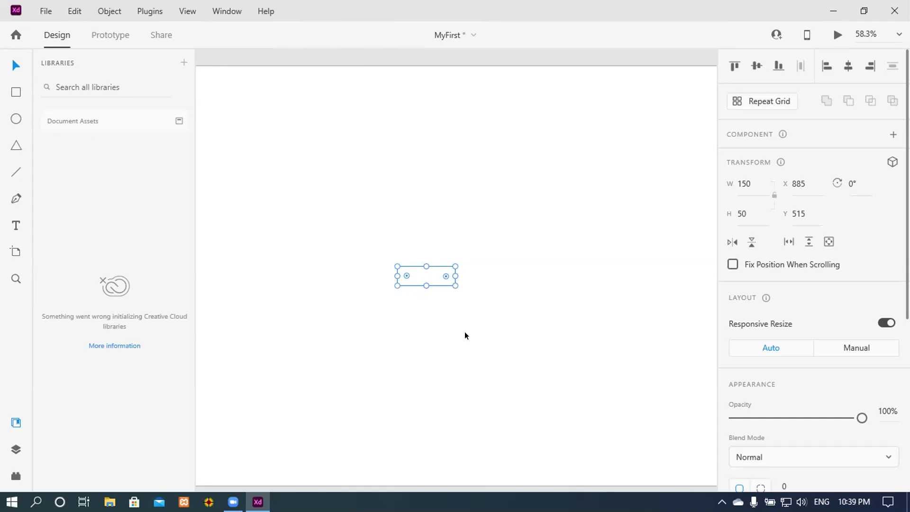
# - Inspect the centered rectangle at several zoom levels, deselecting it and selecting it again
pyautogui.scroll(4, 465, 335)
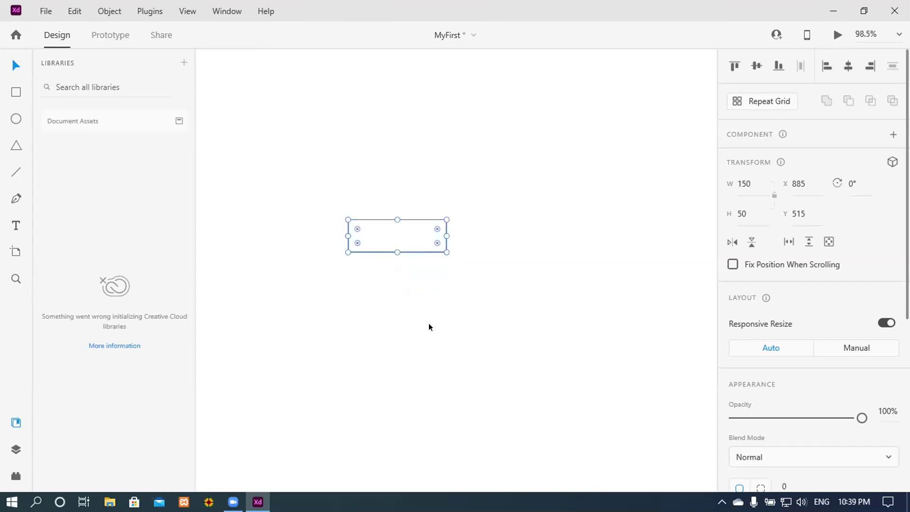
pyautogui.scroll(-2, 429, 325)
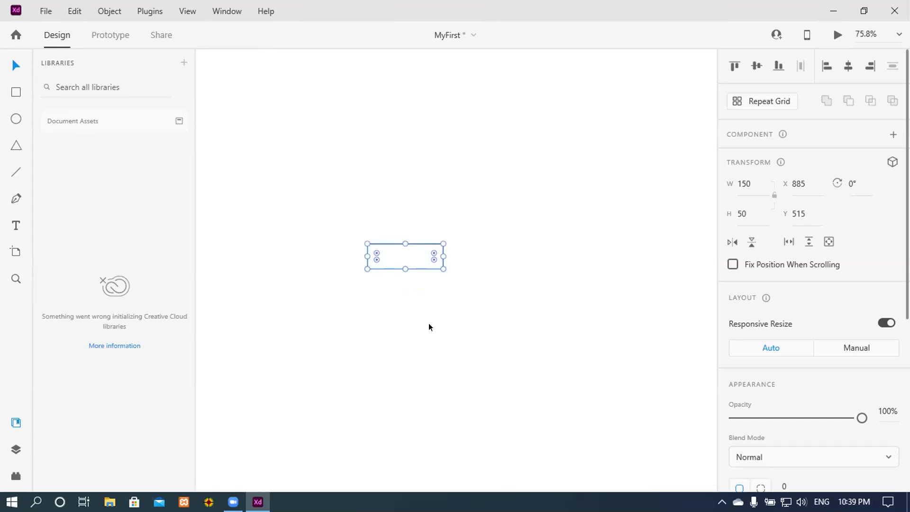
pyautogui.moveTo(422, 351); pyautogui.dragTo(442, 343)
pyautogui.click(527, 265)
pyautogui.scroll(3, 438, 315)
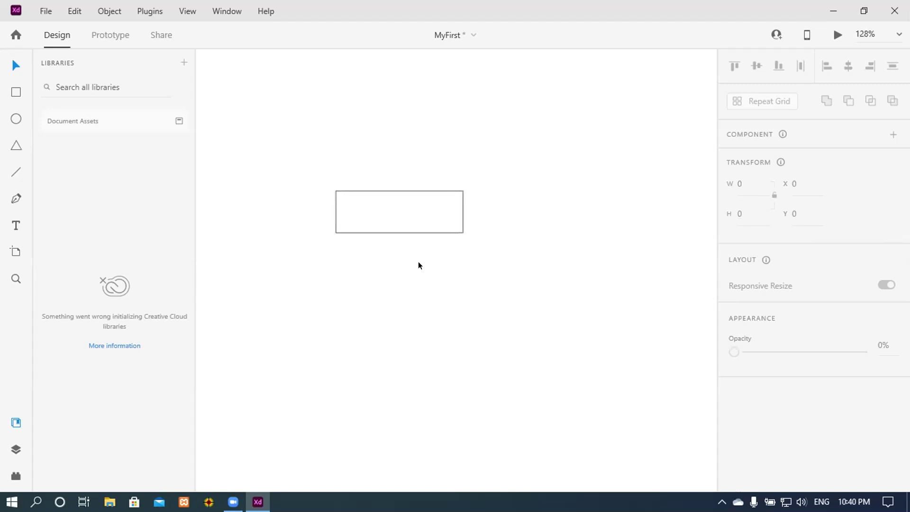
pyautogui.click(411, 209)
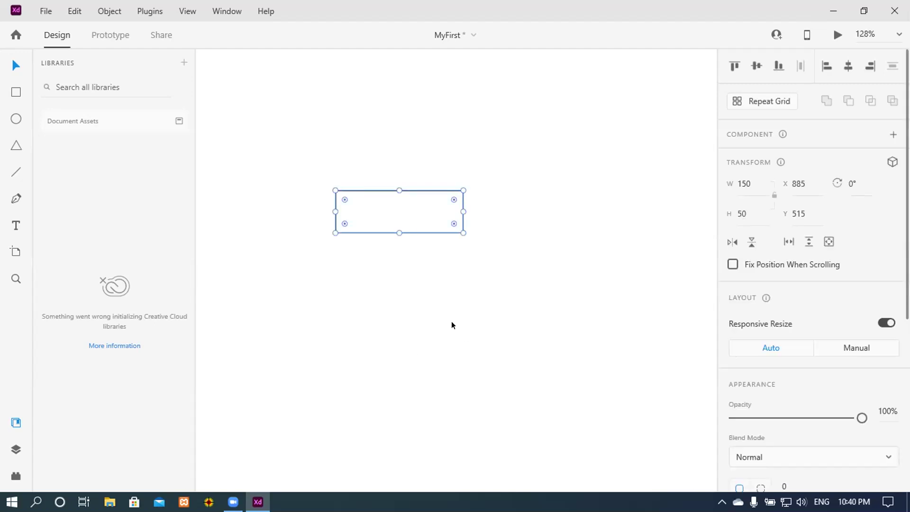
pyautogui.moveTo(401, 316); pyautogui.dragTo(396, 376)
pyautogui.scroll(-3, 469, 344)
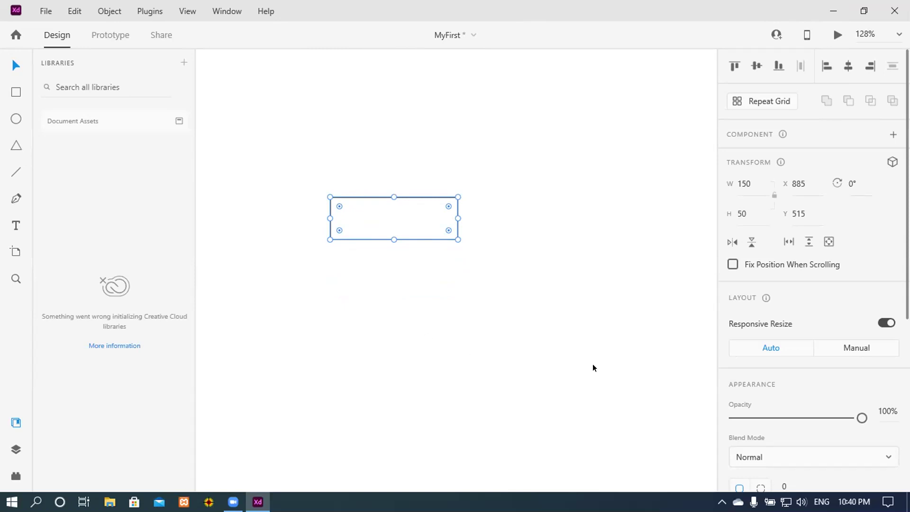
# - Resize and shift the rectangle freehand to about 148 × 49 at X 894, Y 512, and deselect it
pyautogui.moveTo(453, 233)
pyautogui.mouseDown()
pyautogui.moveTo(392, 209)
pyautogui.moveTo(463, 242)
pyautogui.mouseUp()
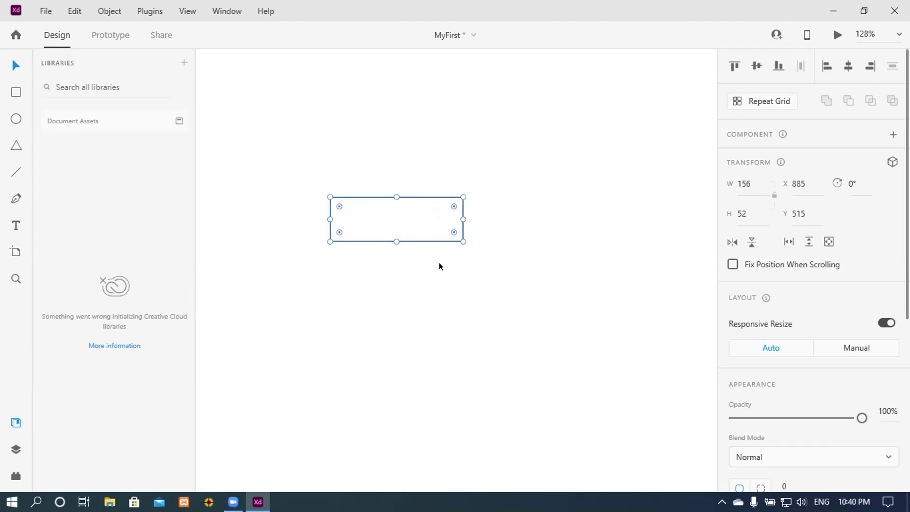
pyautogui.moveTo(463, 241)
pyautogui.mouseDown()
pyautogui.moveTo(414, 223)
pyautogui.moveTo(461, 244)
pyautogui.moveTo(412, 233)
pyautogui.moveTo(454, 246)
pyautogui.mouseUp()
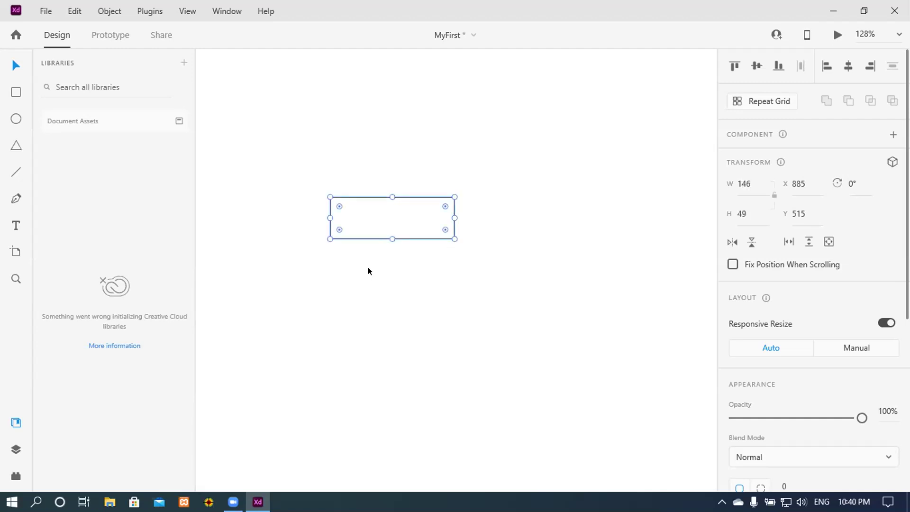
pyautogui.moveTo(390, 234)
pyautogui.mouseDown()
pyautogui.moveTo(392, 262)
pyautogui.moveTo(390, 232)
pyautogui.mouseUp()
pyautogui.moveTo(444, 209); pyautogui.dragTo(464, 218)
pyautogui.click(421, 269)
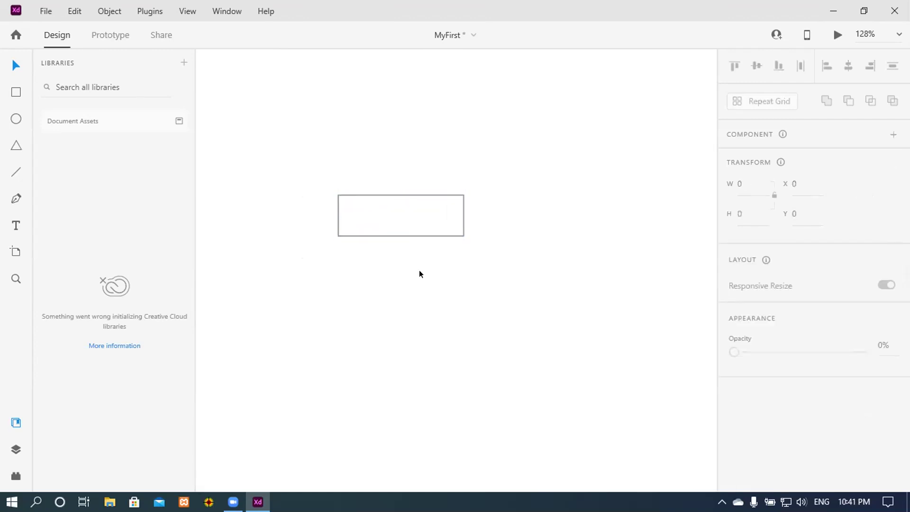
# - Lock the rectangle's aspect ratio and widen it proportionally to about 220 × 73
pyautogui.click(425, 218)
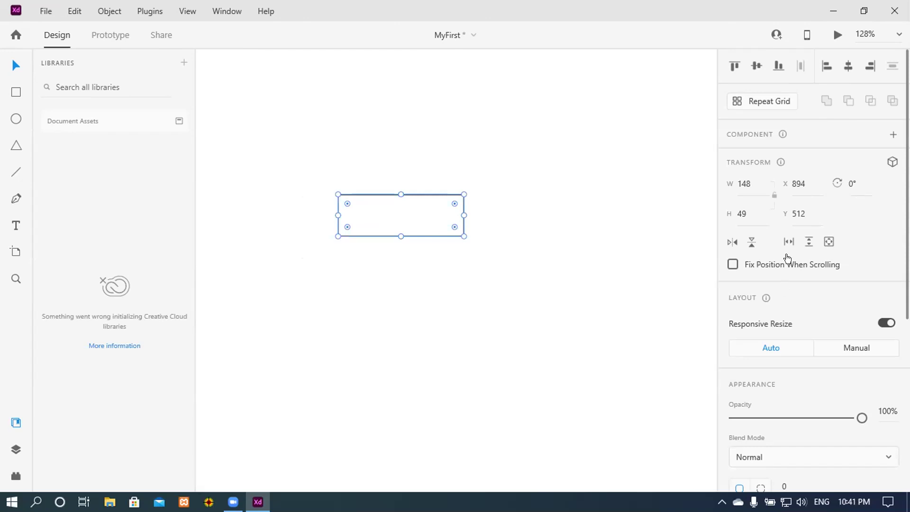
pyautogui.click(774, 197)
pyautogui.moveTo(464, 215); pyautogui.dragTo(524, 231)
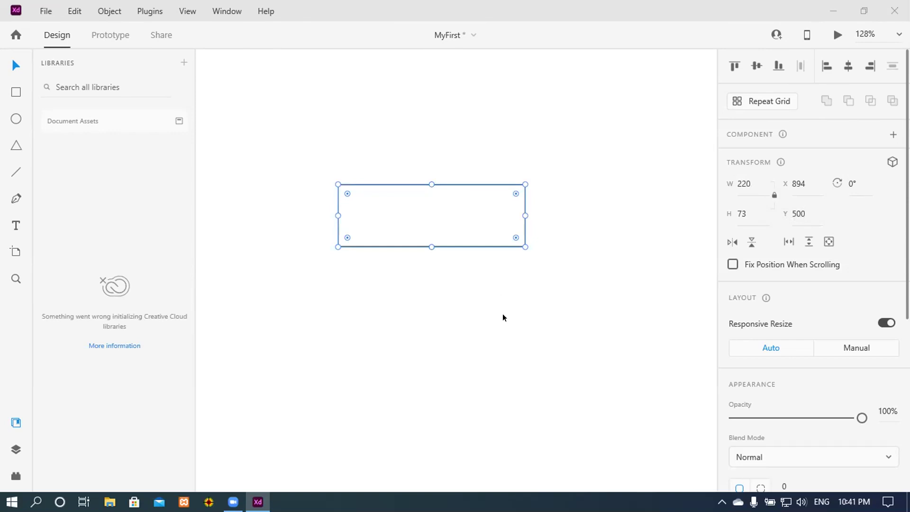
# - Unlock the aspect ratio and shrink the rectangle's width and height independently
pyautogui.click(769, 197)
pyautogui.moveTo(520, 242); pyautogui.dragTo(500, 241)
pyautogui.moveTo(416, 239)
pyautogui.mouseDown()
pyautogui.moveTo(414, 223)
pyautogui.moveTo(419, 236)
pyautogui.mouseUp()
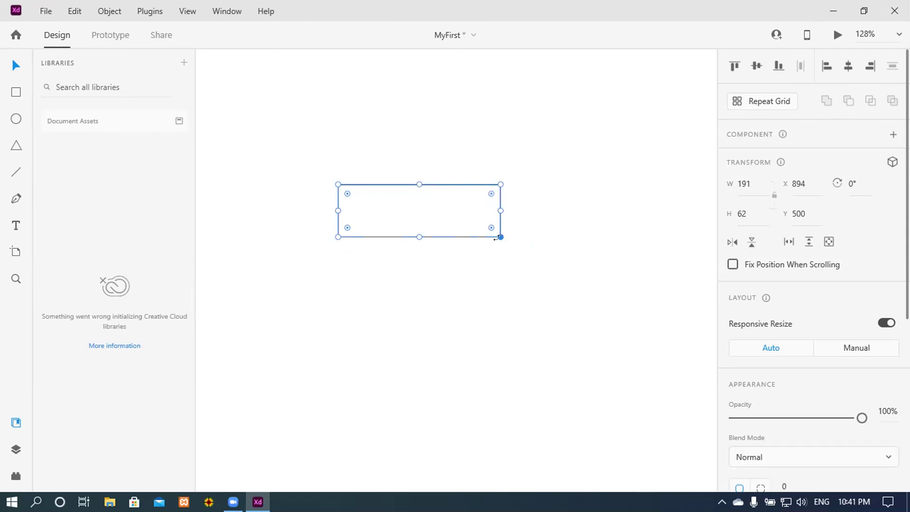
pyautogui.moveTo(495, 231)
pyautogui.mouseDown()
pyautogui.moveTo(463, 221)
pyautogui.moveTo(491, 229)
pyautogui.moveTo(476, 219)
pyautogui.moveTo(481, 229)
pyautogui.mouseUp()
# - Lock the aspect ratio again, resize the rectangle proportionally to about 172 × 56, and deselect it
pyautogui.click(773, 193)
pyautogui.moveTo(463, 203)
pyautogui.mouseDown()
pyautogui.moveTo(441, 205)
pyautogui.moveTo(494, 211)
pyautogui.moveTo(453, 208)
pyautogui.mouseUp()
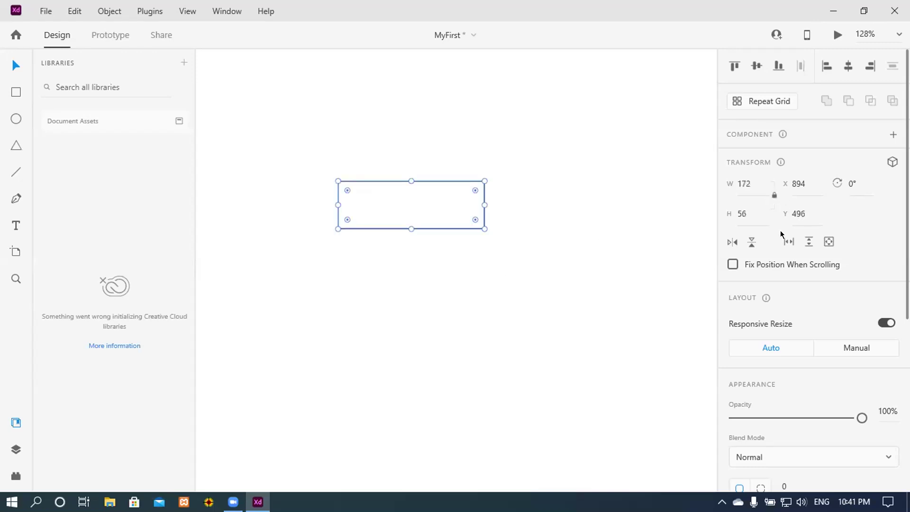
pyautogui.click(534, 290)
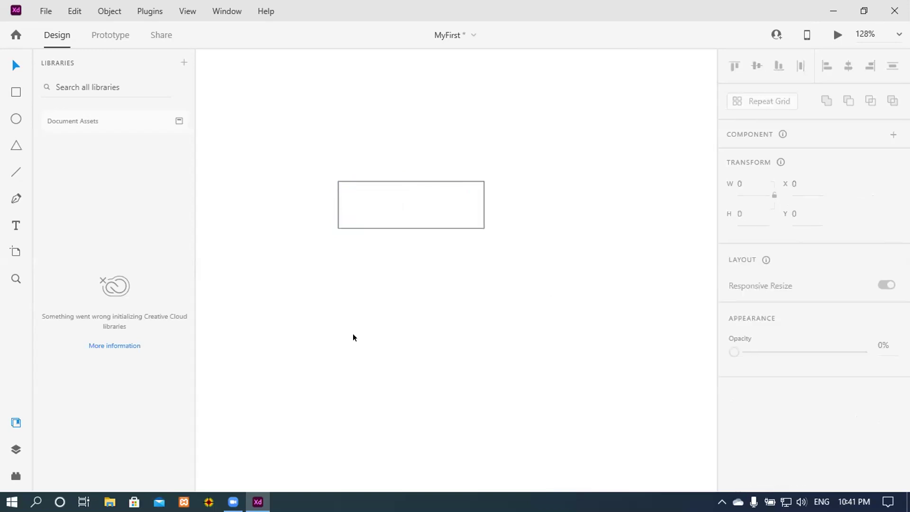
# - Select the rectangle and try pulling its lower-right and upper-right corner radius handles outward
pyautogui.click(410, 209)
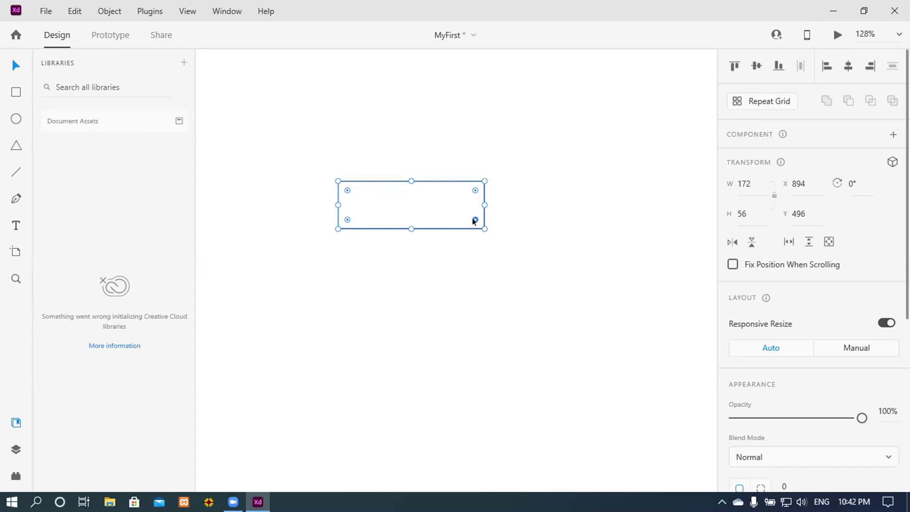
pyautogui.moveTo(475, 220); pyautogui.dragTo(514, 250)
pyautogui.moveTo(471, 218); pyautogui.dragTo(488, 237)
pyautogui.moveTo(472, 190); pyautogui.dragTo(505, 182)
pyautogui.moveTo(472, 186); pyautogui.dragTo(504, 188)
pyautogui.moveTo(474, 218); pyautogui.dragTo(505, 249)
pyautogui.moveTo(474, 219); pyautogui.dragTo(506, 253)
pyautogui.moveTo(474, 215); pyautogui.dragTo(497, 242)
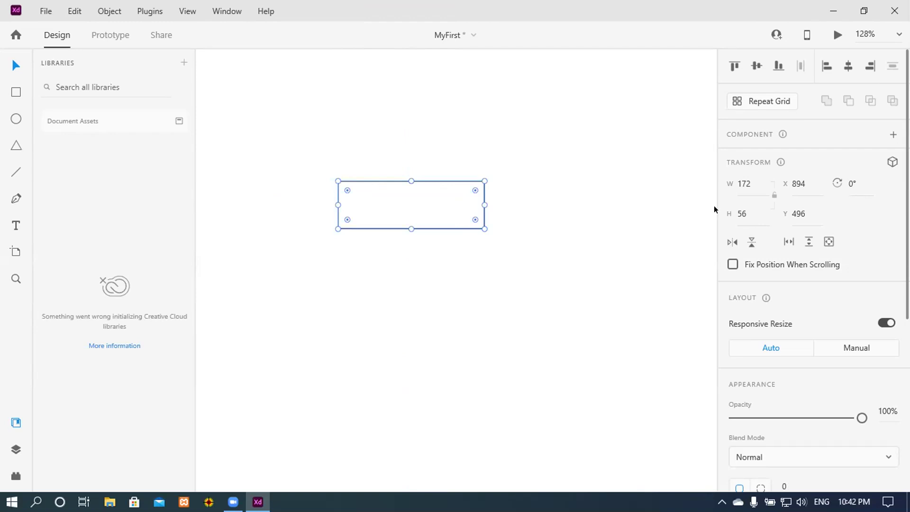
# - Show the rectangle's distances to the artboard edges, try its lower-right corner radius handle again, and deselect it
pyautogui.click(768, 192)
pyautogui.press('alt')
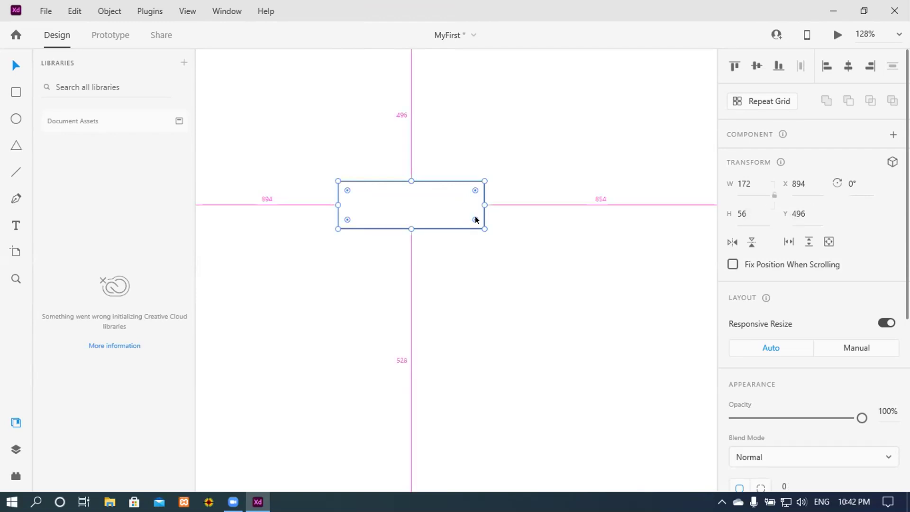
pyautogui.moveTo(475, 220); pyautogui.dragTo(512, 256)
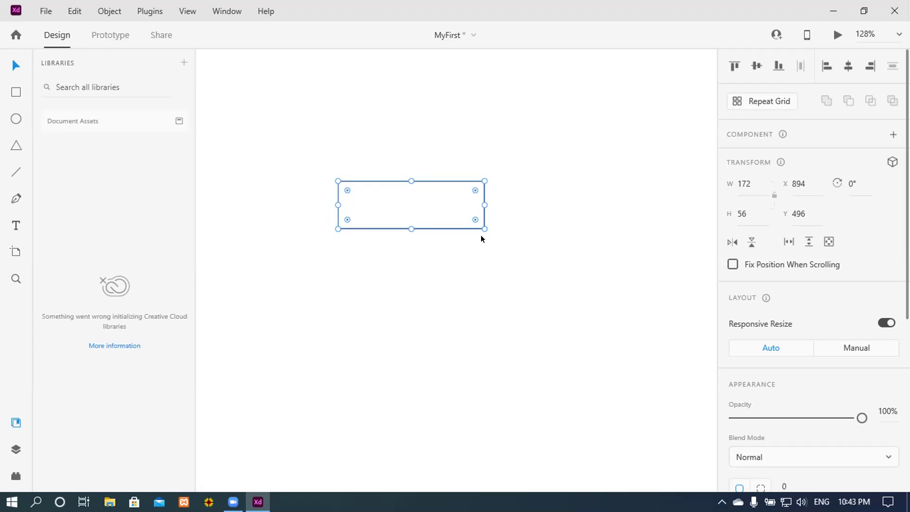
pyautogui.moveTo(475, 220); pyautogui.dragTo(476, 221)
pyautogui.moveTo(475, 221); pyautogui.dragTo(502, 246)
pyautogui.click(524, 258)
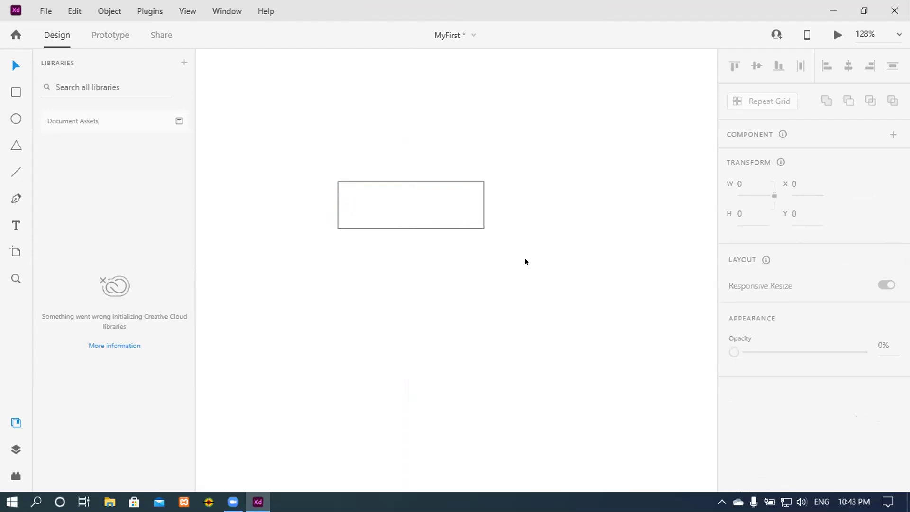
# - Select the rectangle and set one shared corner radius of 15 for all its corners
pyautogui.click(415, 194)
pyautogui.scroll(-4, 786, 284)
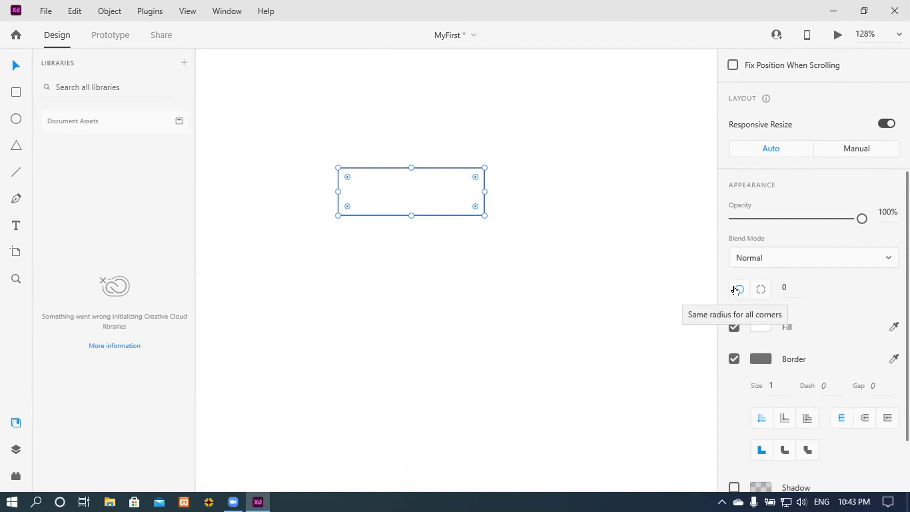
pyautogui.click(787, 288)
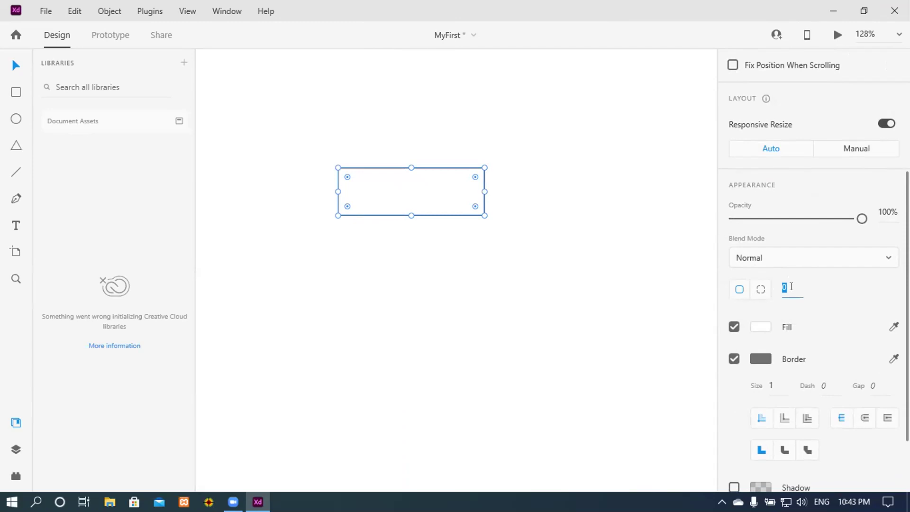
pyautogui.press('Return')
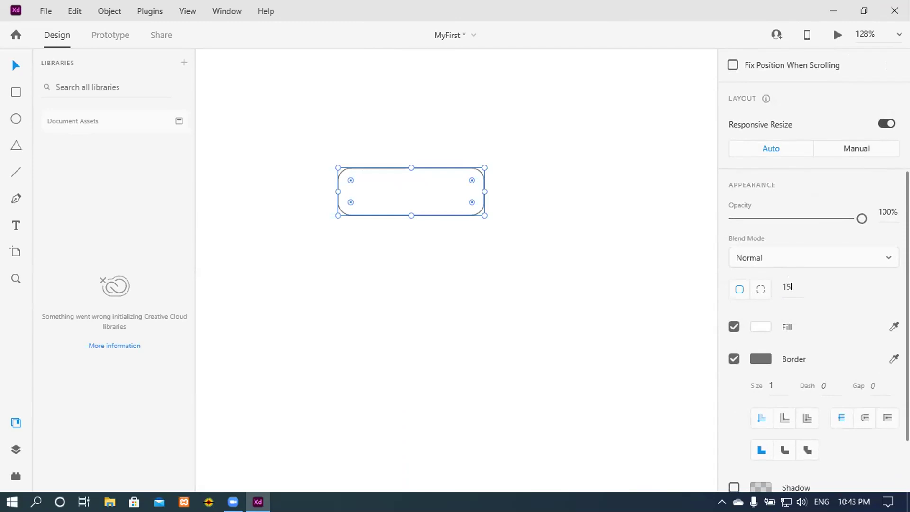
pyautogui.click(790, 286)
pyautogui.press('BackSpace')
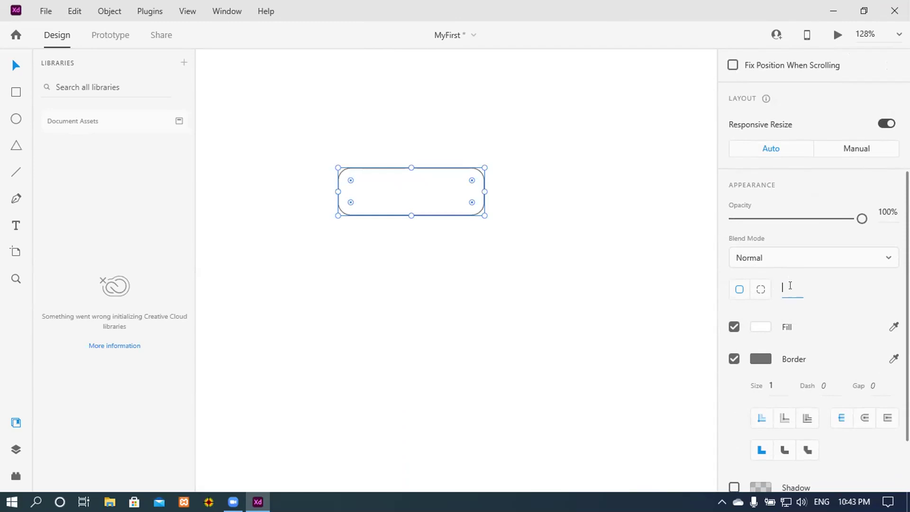
# - Switch the rectangle to individual corner radii and set the top-left and bottom-right corners to 0
pyautogui.click(759, 290)
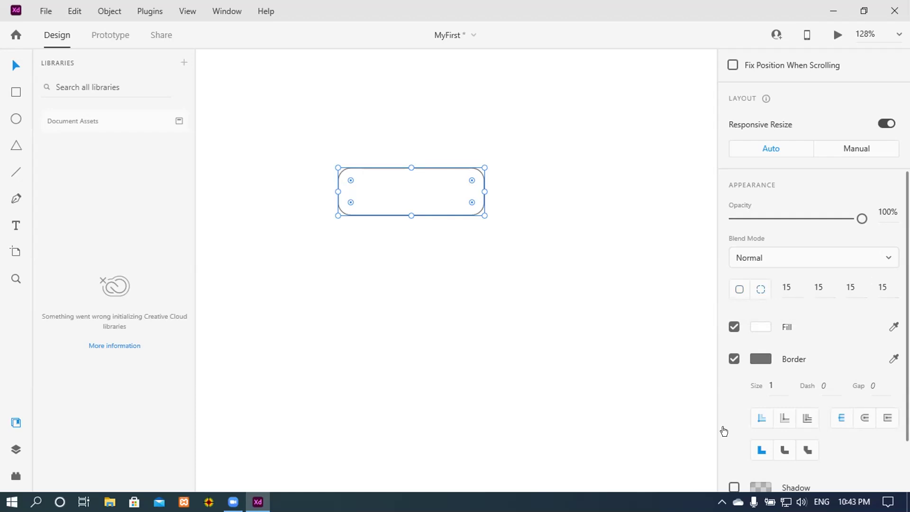
pyautogui.click(787, 282)
pyautogui.doubleClick(787, 283)
pyautogui.write('0')
pyautogui.click(821, 286)
pyautogui.click(851, 280)
pyautogui.write('0')
pyautogui.press('Return')
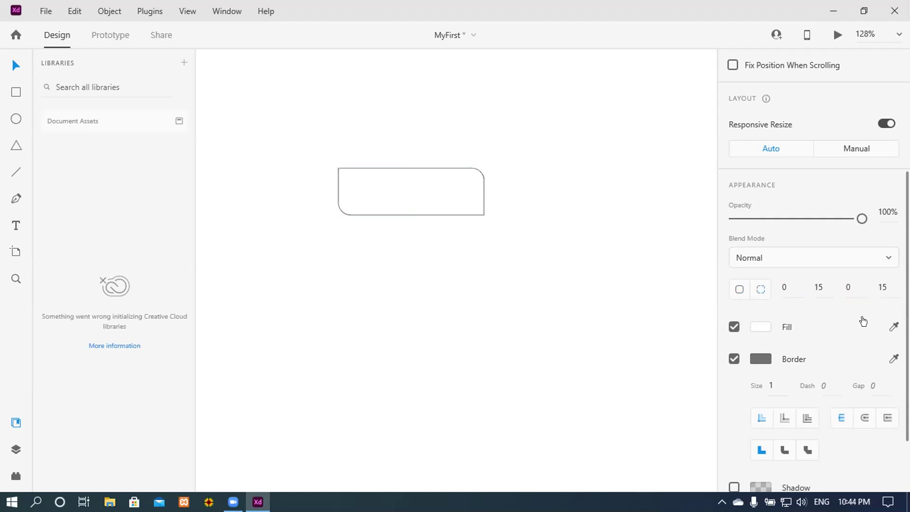
# - Set the rectangle's bottom-left corner radius to 30 and deselect the shape
pyautogui.click(885, 281)
pyautogui.write('30')
pyautogui.press('Return')
pyautogui.click(373, 295)
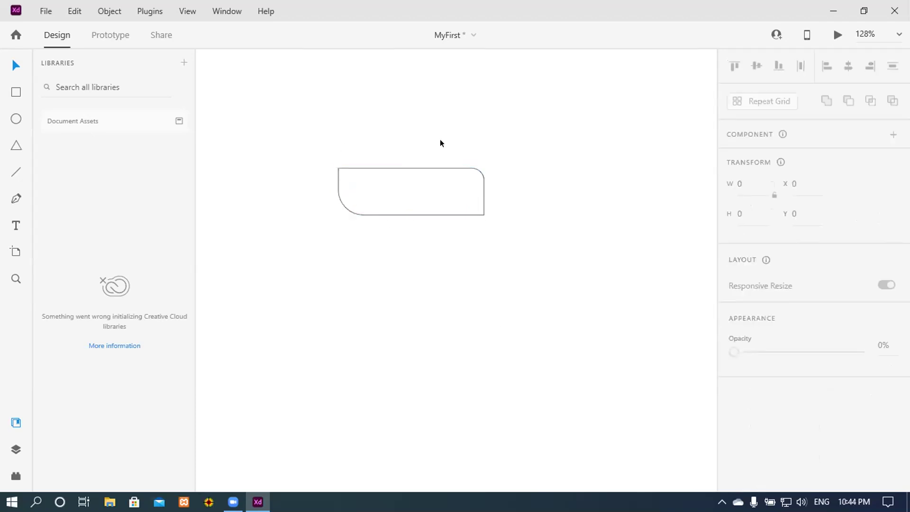
# - Examine the rectangle's appearance settings and its reshaped corners, viewing it against the whole artboard and up close
pyautogui.click(417, 197)
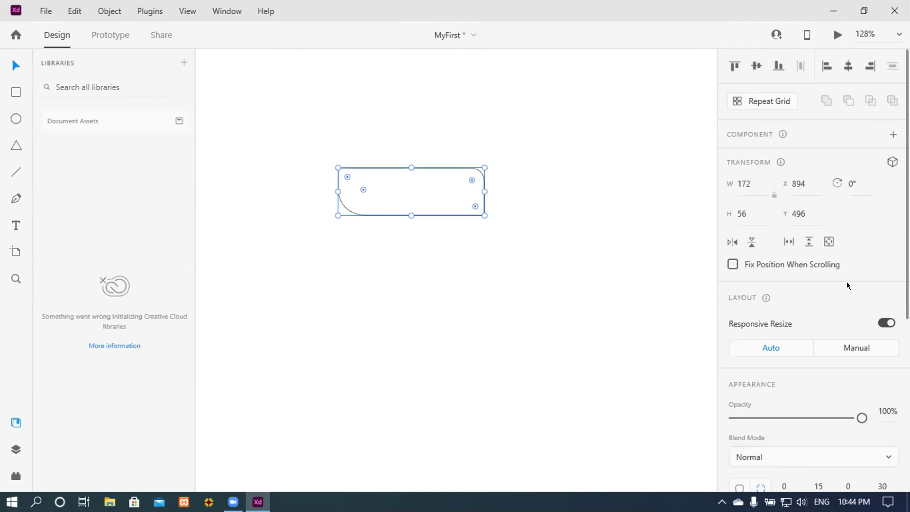
pyautogui.scroll(-3, 830, 294)
pyautogui.scroll(-2, 782, 309)
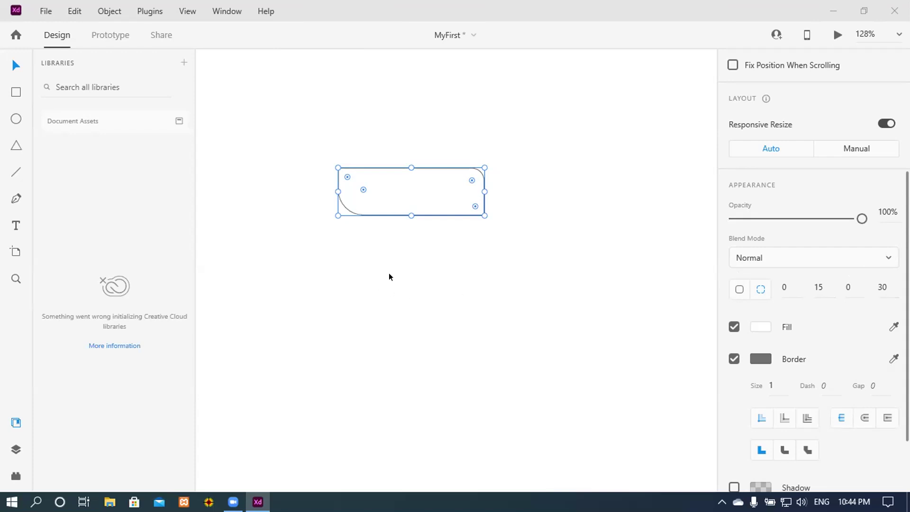
pyautogui.scroll(-3, 409, 334)
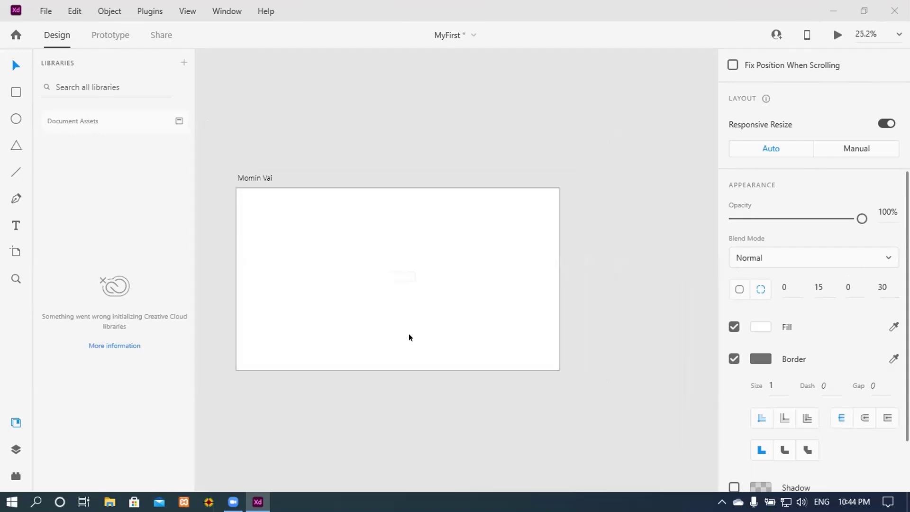
pyautogui.scroll(3, 408, 337)
pyautogui.moveTo(444, 366); pyautogui.dragTo(490, 316)
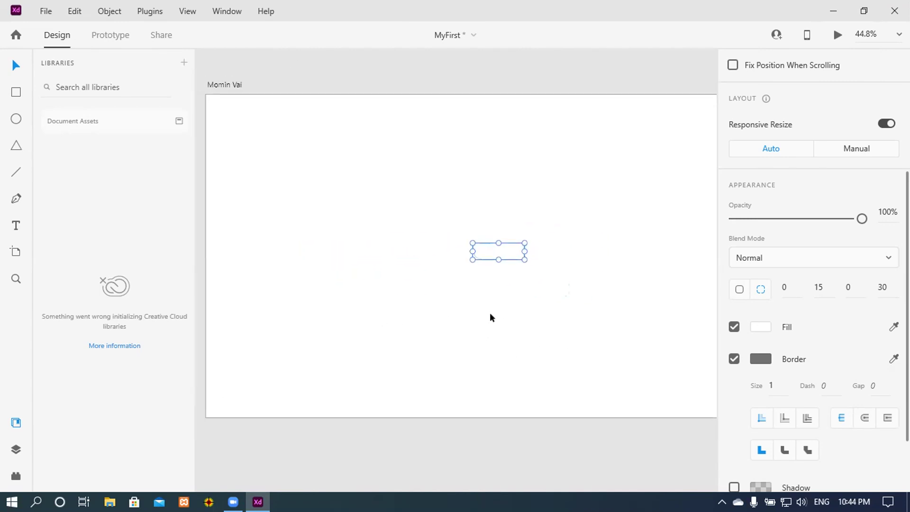
pyautogui.scroll(-4, 490, 314)
pyautogui.moveTo(382, 207); pyautogui.dragTo(312, 187)
pyautogui.moveTo(379, 333); pyautogui.dragTo(438, 322)
pyautogui.scroll(2, 438, 321)
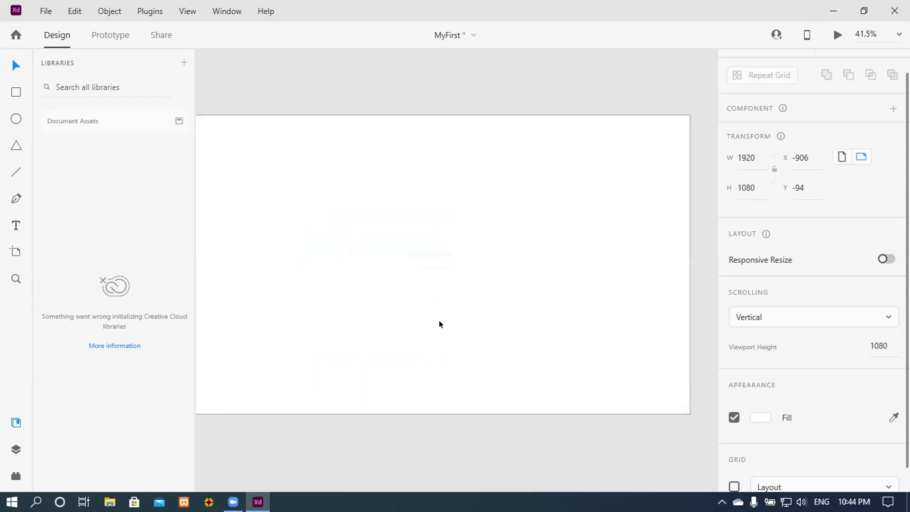
pyautogui.scroll(4, 439, 321)
pyautogui.moveTo(422, 284); pyautogui.dragTo(592, 245)
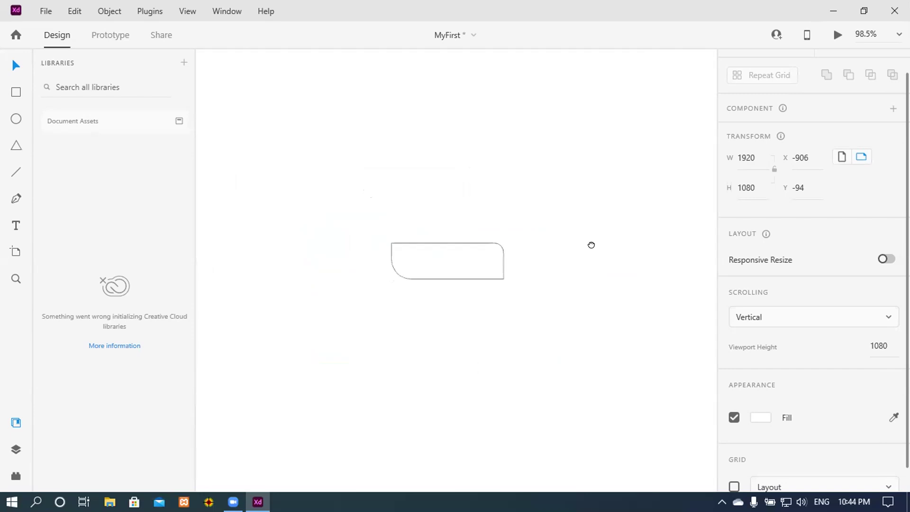
pyautogui.moveTo(505, 325); pyautogui.dragTo(475, 262)
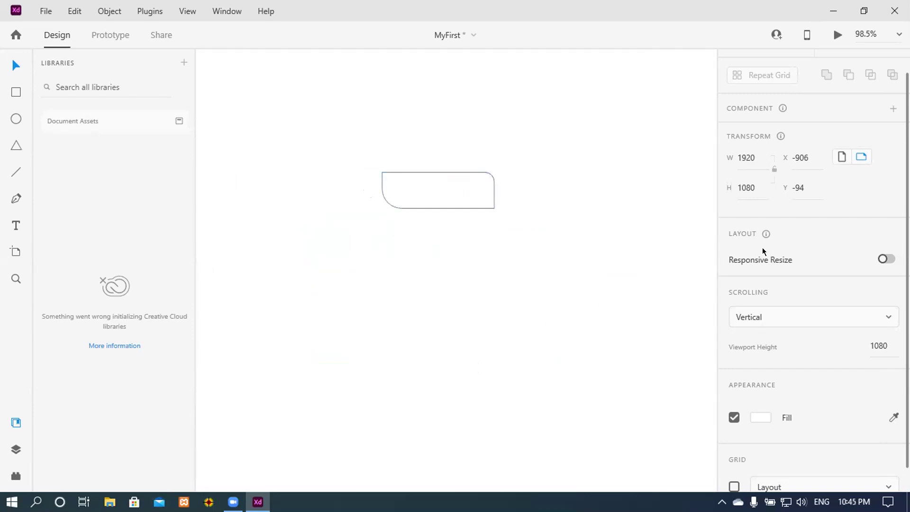
# - Review the artboard's properties, reselect the rectangle, and bring its corner, fill and border settings into view
pyautogui.scroll(-1, 777, 284)
pyautogui.scroll(2, 811, 273)
pyautogui.scroll(-2, 810, 273)
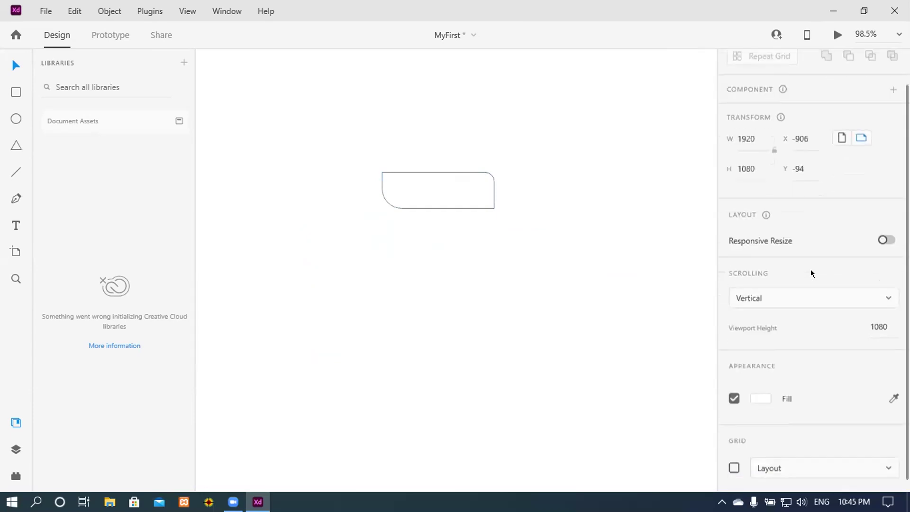
pyautogui.click(419, 185)
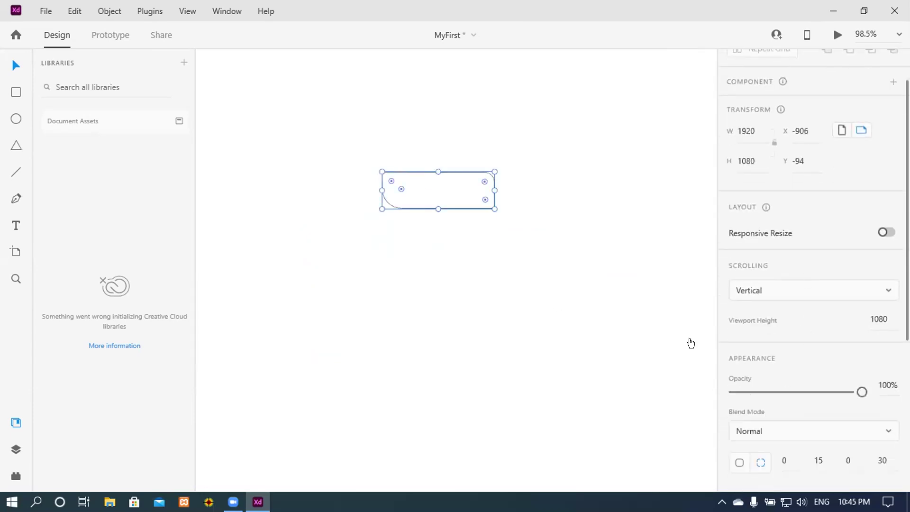
pyautogui.scroll(-2, 801, 379)
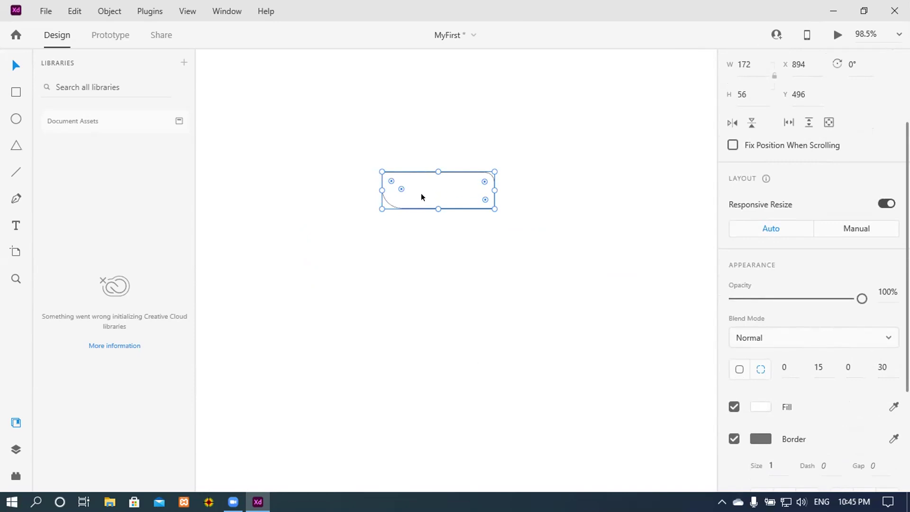
# - Open the rectangle's fill colour and compare its RGB notation with Hex, returning to Hex
pyautogui.click(761, 407)
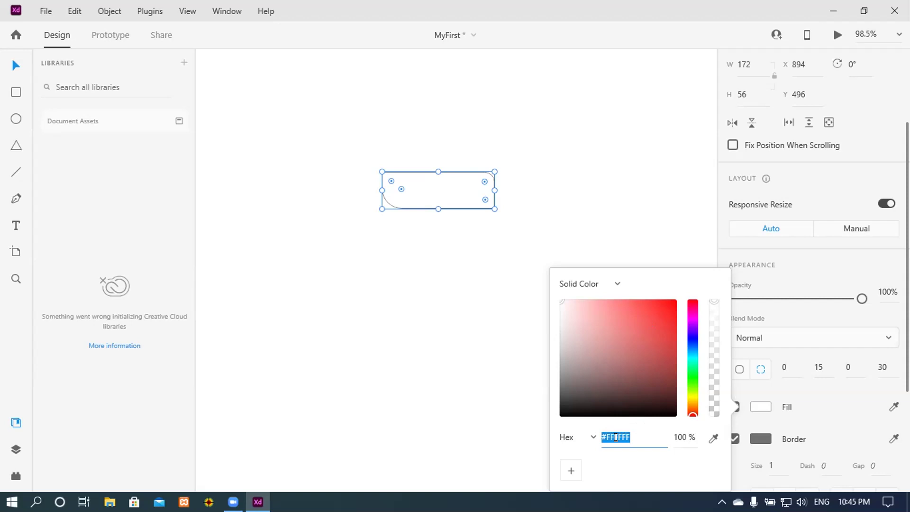
pyautogui.click(588, 437)
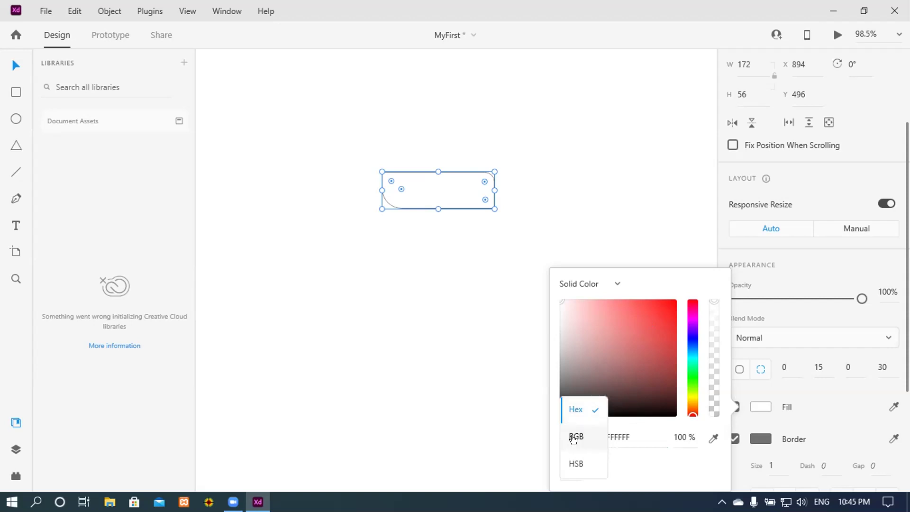
pyautogui.click(574, 439)
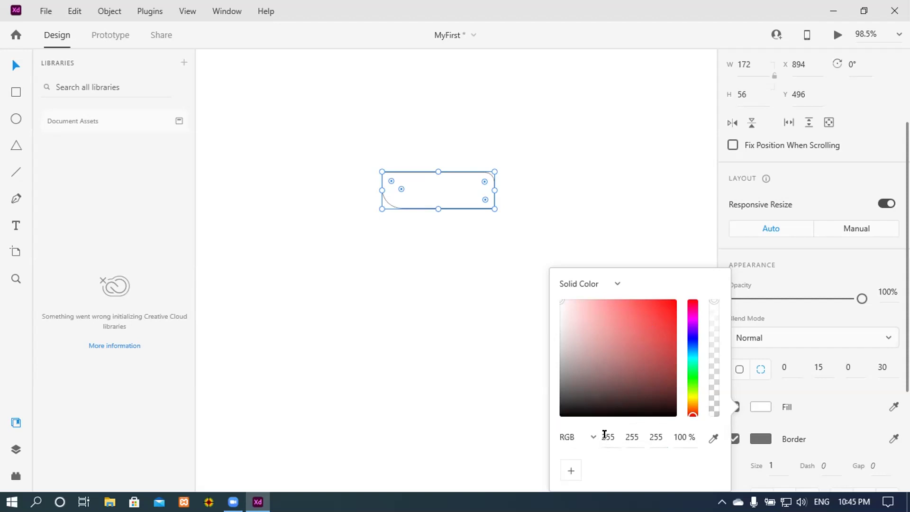
pyautogui.click(592, 436)
pyautogui.click(574, 407)
# - Fill the rectangle with solid purple #5226BB at 73% opacity and deselect it
pyautogui.moveTo(641, 344)
pyautogui.mouseDown()
pyautogui.moveTo(654, 329)
pyautogui.moveTo(690, 339)
pyautogui.moveTo(691, 332)
pyautogui.mouseUp()
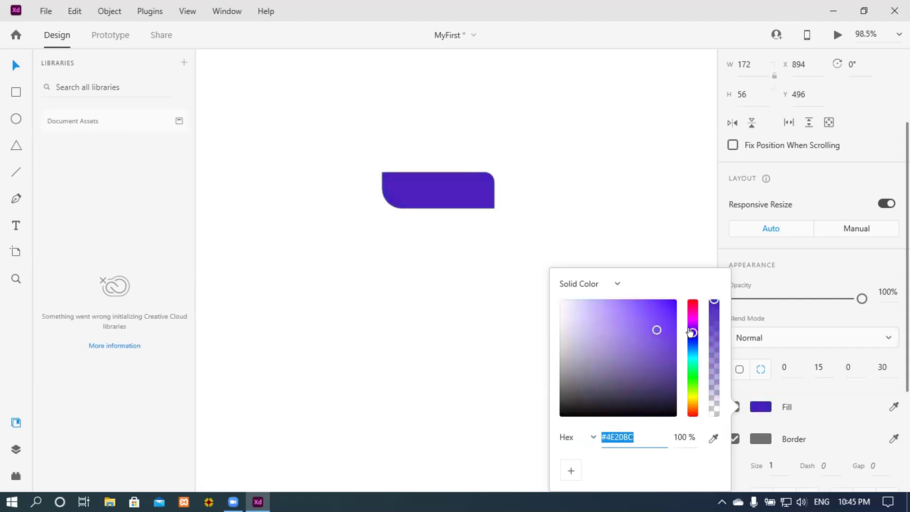
pyautogui.moveTo(647, 357)
pyautogui.mouseDown()
pyautogui.moveTo(639, 360)
pyautogui.moveTo(652, 331)
pyautogui.mouseUp()
pyautogui.moveTo(713, 306)
pyautogui.mouseDown()
pyautogui.moveTo(714, 397)
pyautogui.moveTo(713, 308)
pyautogui.moveTo(715, 376)
pyautogui.moveTo(714, 331)
pyautogui.mouseUp()
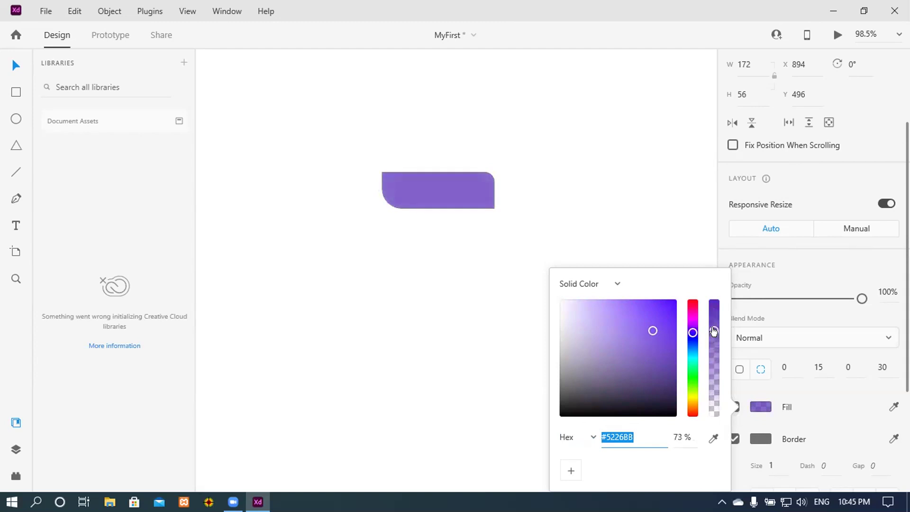
pyautogui.click(567, 185)
# - Switch the purple rectangle to one shared corner radius of 0 and deselect it
pyautogui.click(447, 182)
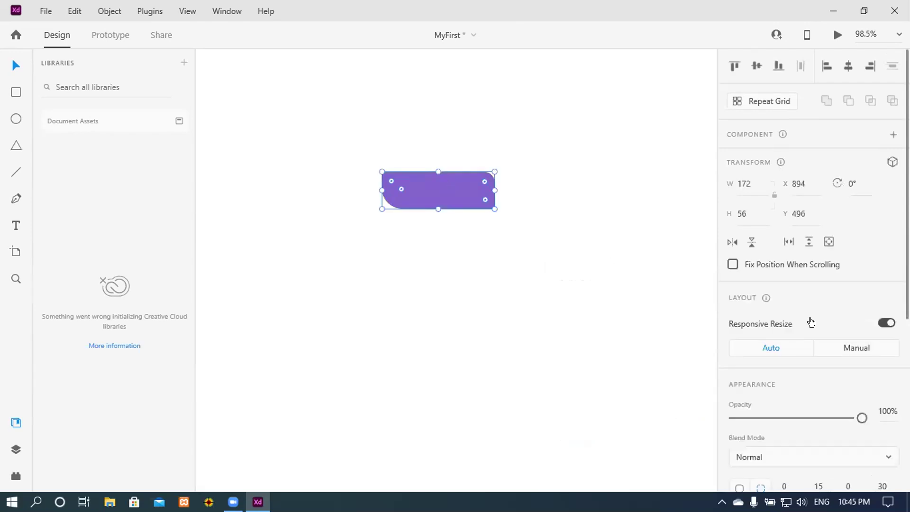
pyautogui.scroll(-5, 812, 322)
pyautogui.click(738, 223)
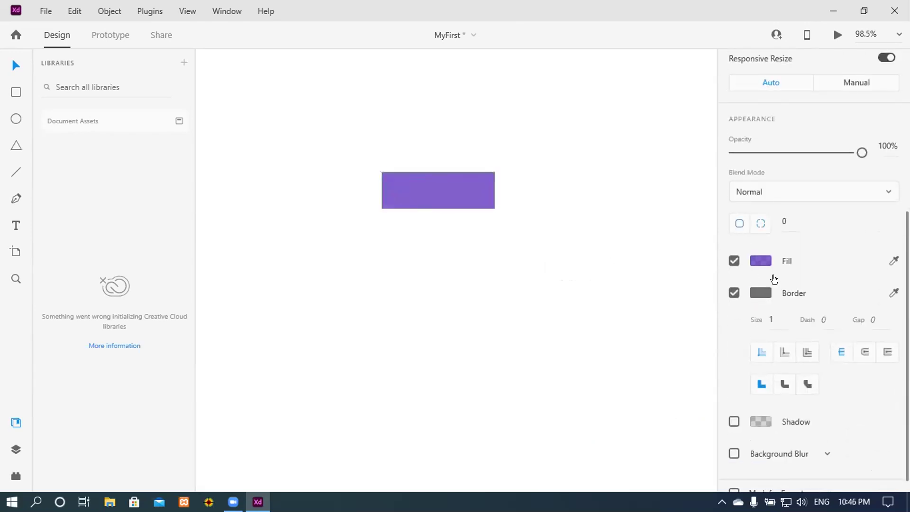
pyautogui.click(539, 260)
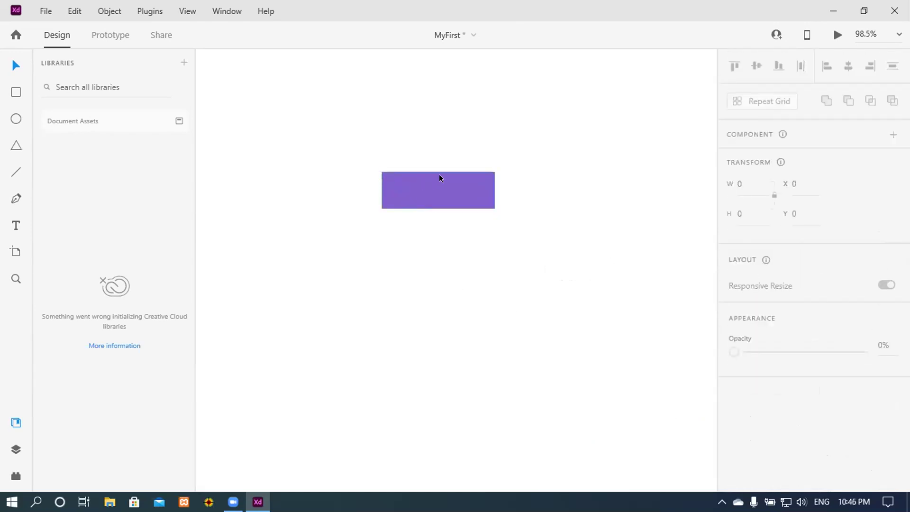
# - Reselect the rectangle and toggle its border off and back on
pyautogui.click(450, 189)
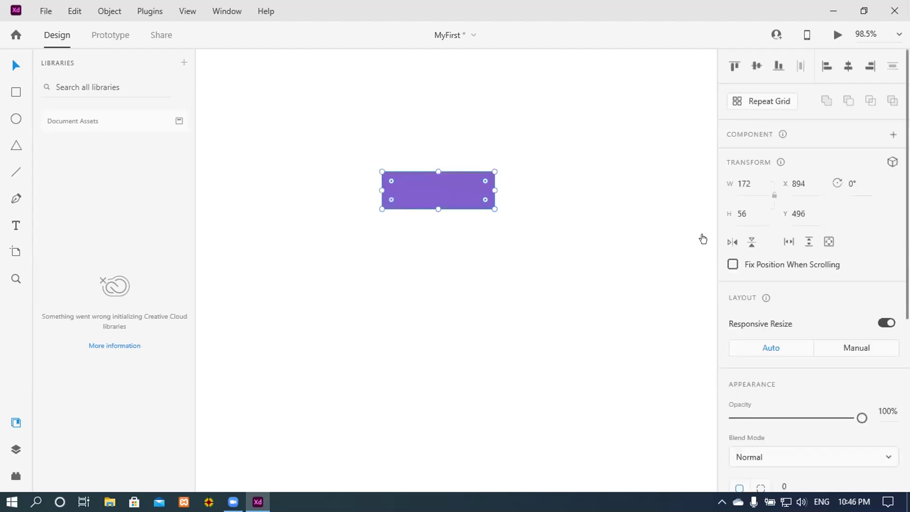
pyautogui.click(439, 238)
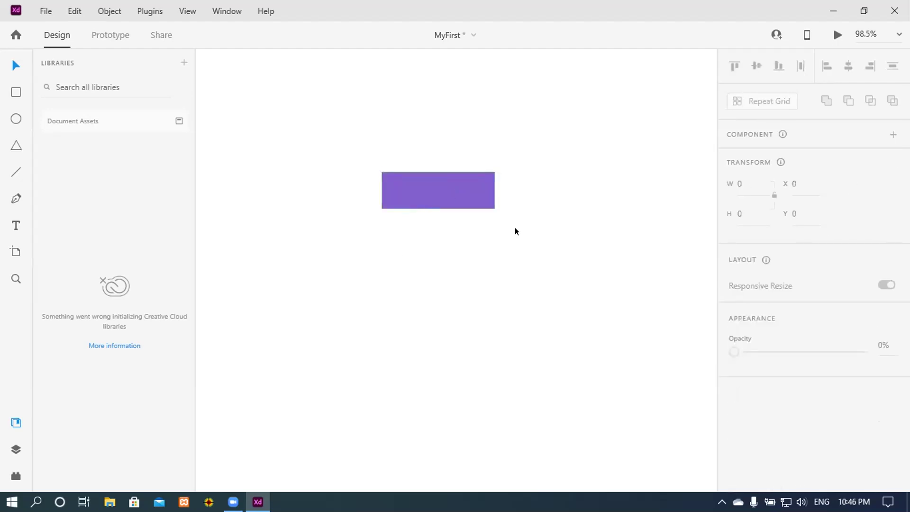
pyautogui.click(444, 189)
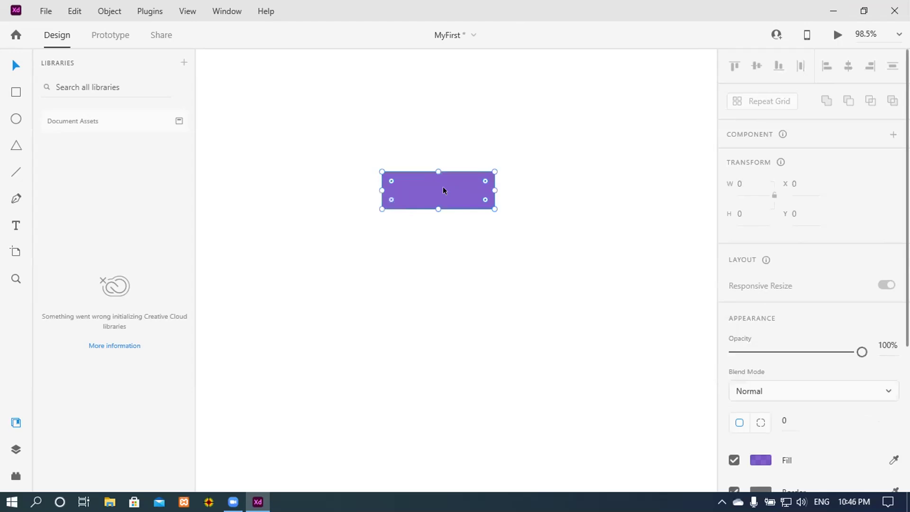
pyautogui.scroll(-5, 774, 295)
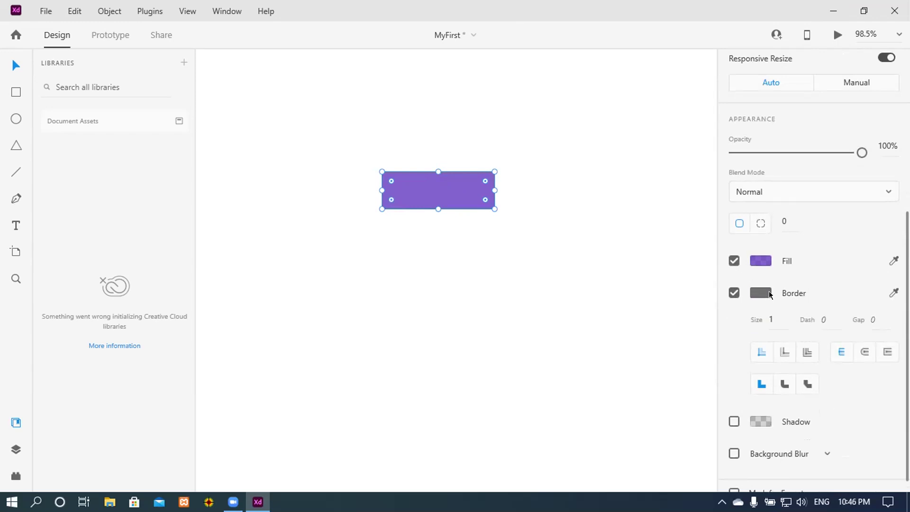
pyautogui.click(732, 292)
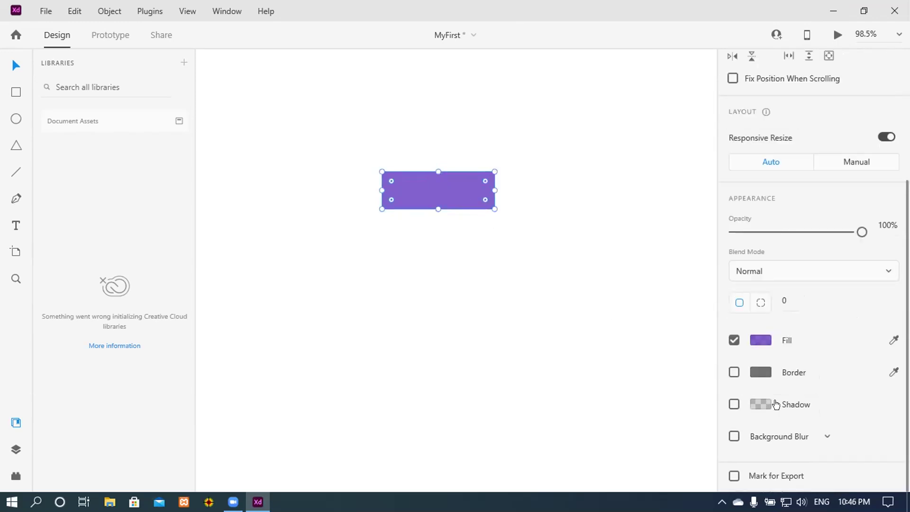
pyautogui.click(733, 371)
pyautogui.scroll(-2, 806, 370)
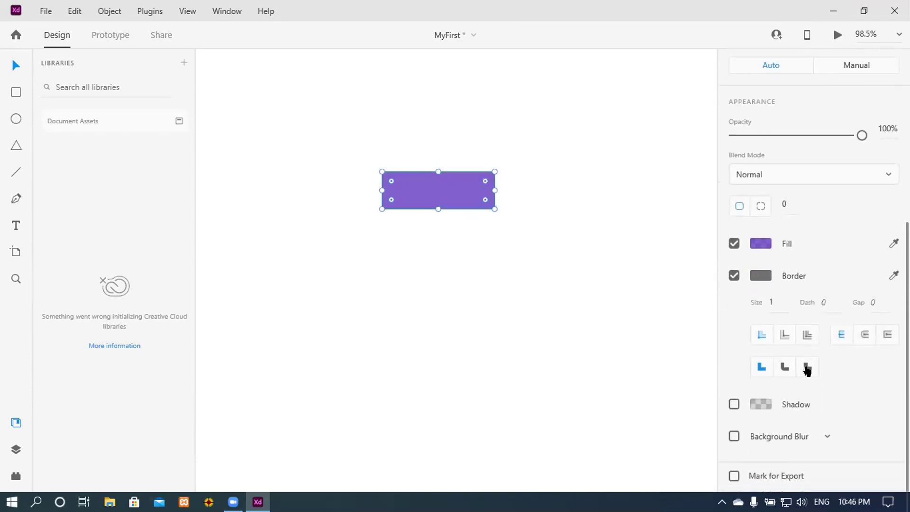
# - Colour the rectangle's border red and set its size to 5
pyautogui.click(761, 275)
pyautogui.click(668, 258)
pyautogui.click(667, 196)
pyautogui.click(772, 301)
pyautogui.write('5')
pyautogui.press('Return')
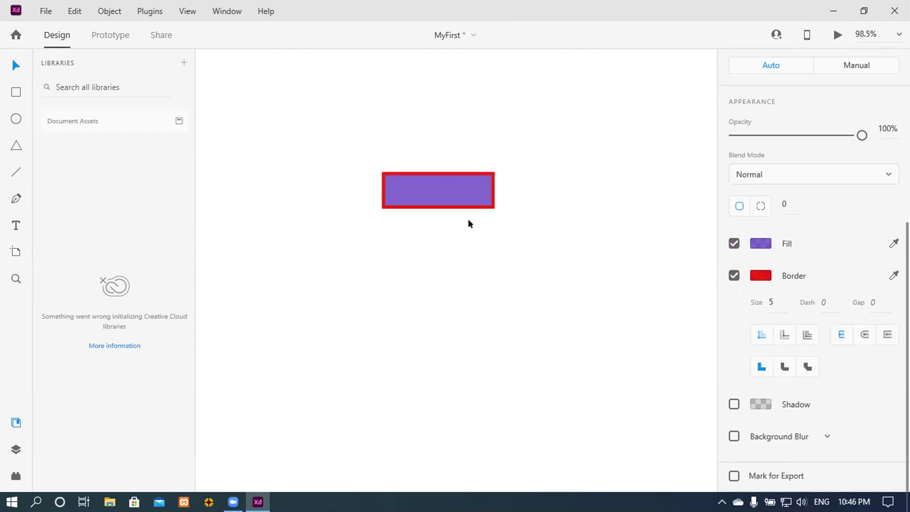
# - Turn off the rectangle's border and give the shape a shadow with X 10, Y 10 and blur 25
pyautogui.click(449, 196)
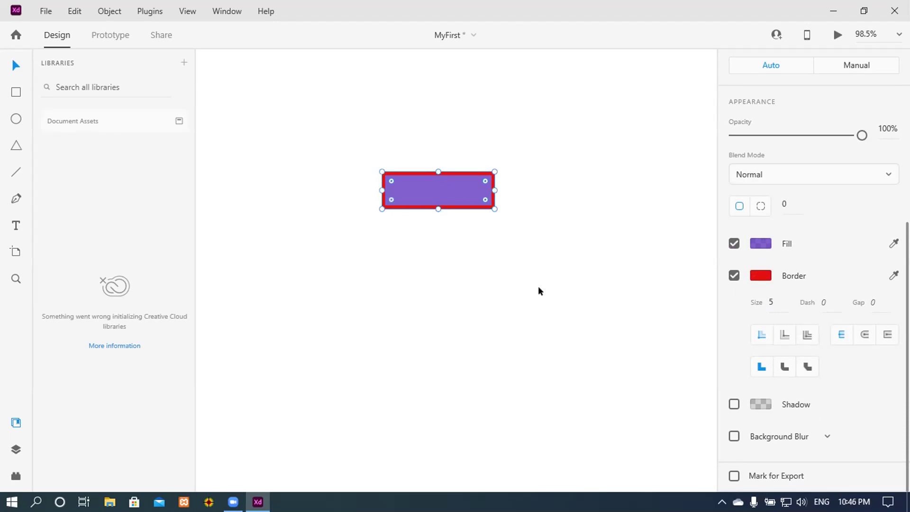
pyautogui.click(734, 276)
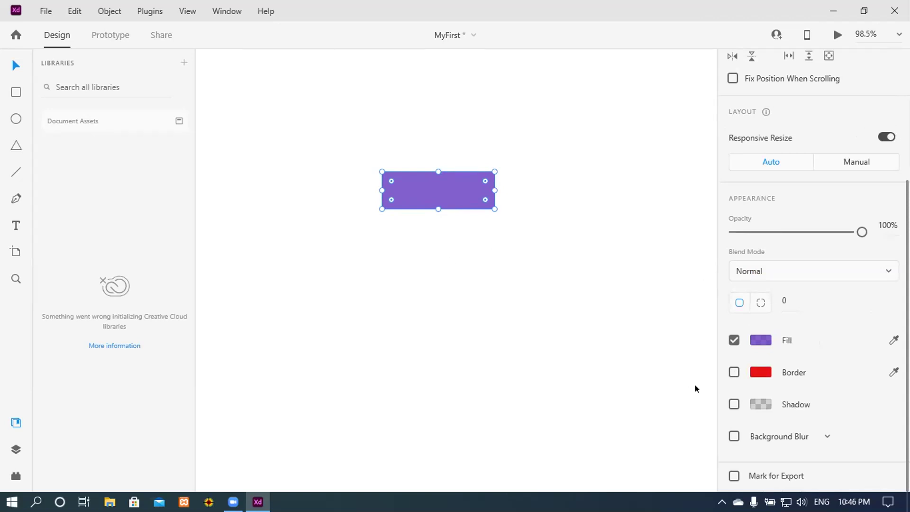
pyautogui.click(734, 403)
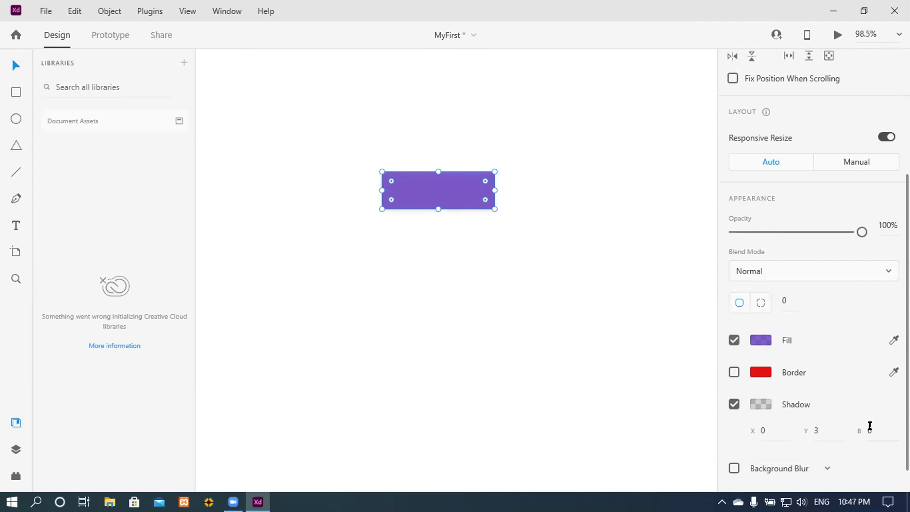
pyautogui.click(765, 424)
pyautogui.write('10')
pyautogui.click(828, 428)
pyautogui.write('10')
pyautogui.click(873, 428)
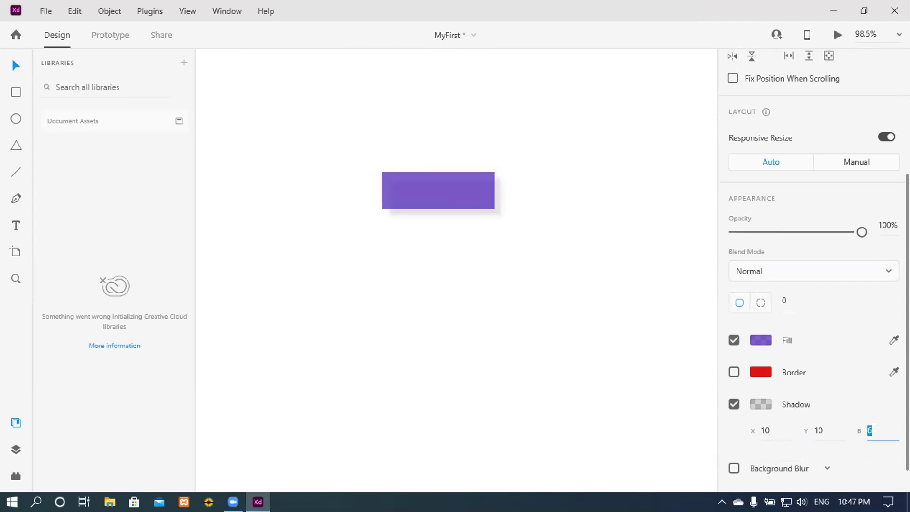
pyautogui.write('25')
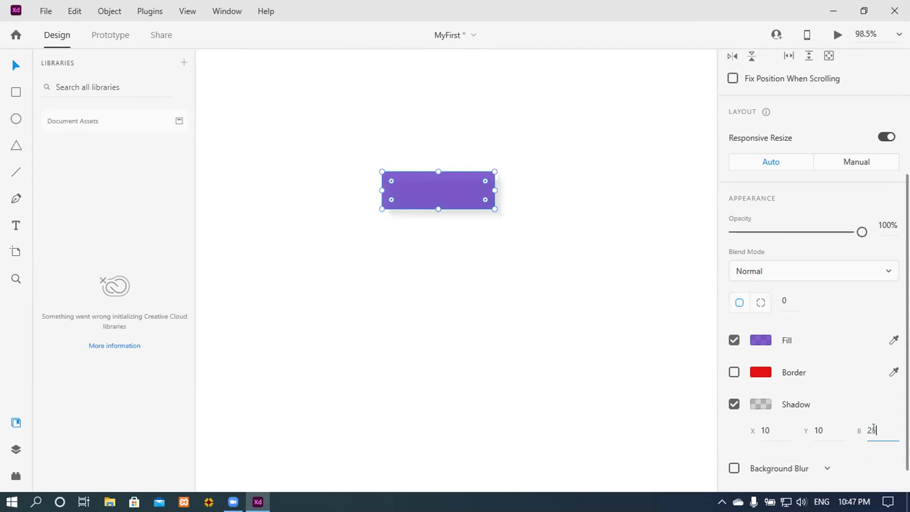
pyautogui.press('Return')
# - Set the rectangle's shadow colour to near-black #111010 at 57% opacity
pyautogui.click(758, 404)
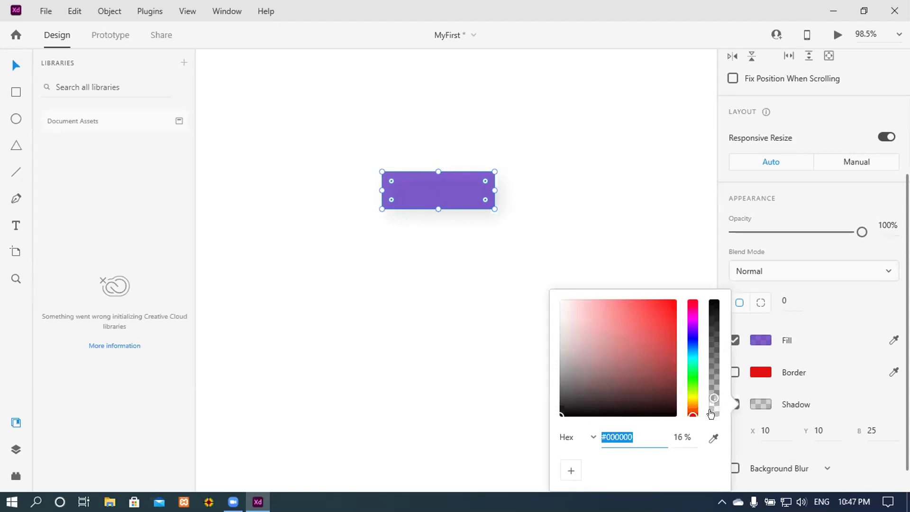
pyautogui.moveTo(714, 398); pyautogui.dragTo(714, 310)
pyautogui.moveTo(624, 406); pyautogui.dragTo(652, 332)
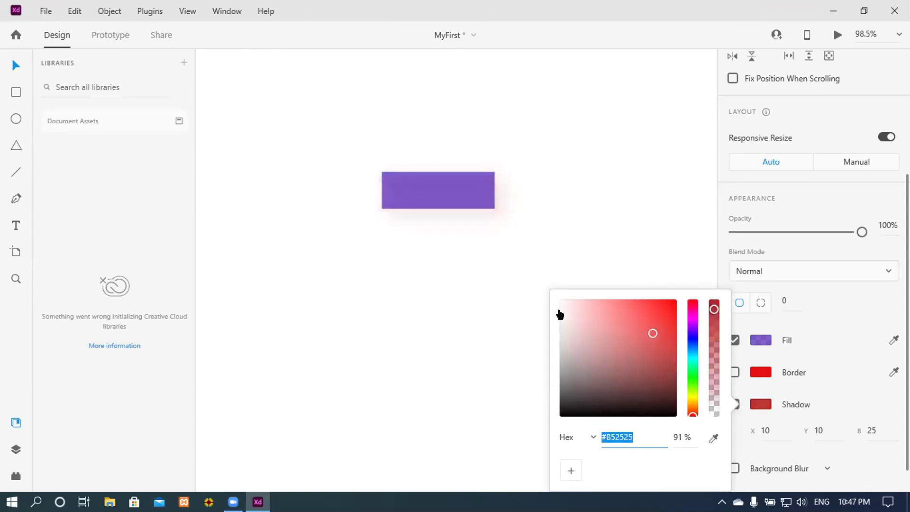
pyautogui.click(583, 407)
pyautogui.click(566, 408)
pyautogui.moveTo(709, 322); pyautogui.dragTo(713, 349)
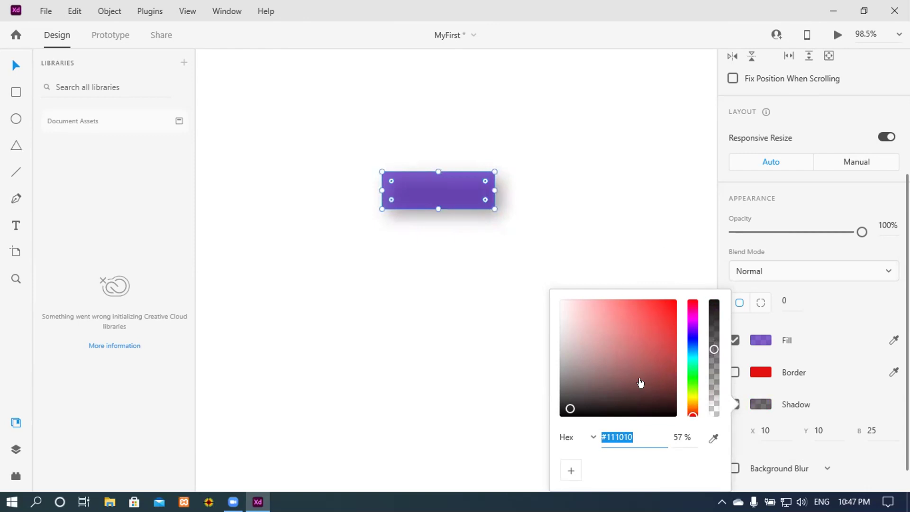
# - Lower the rectangle's fill opacity to 46%, raise it back up to a stronger purple, and deselect the shape
pyautogui.click(459, 191)
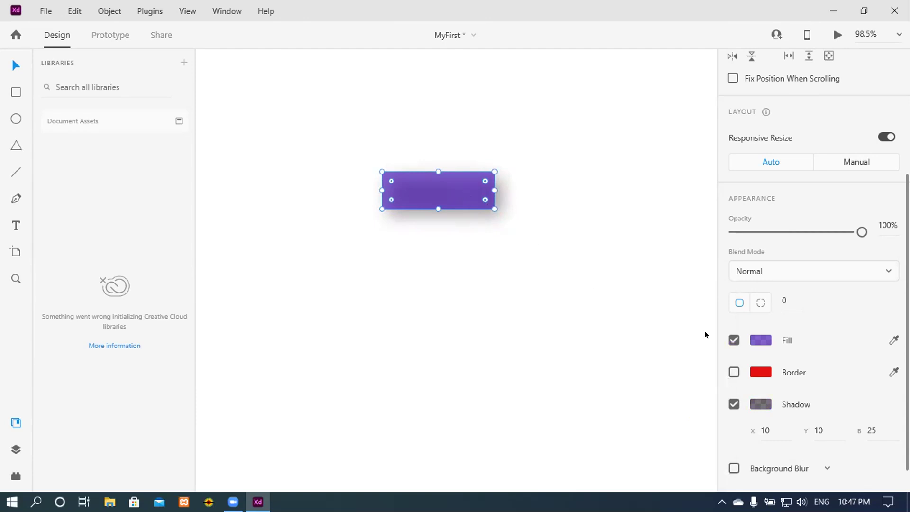
pyautogui.click(760, 340)
pyautogui.moveTo(713, 311)
pyautogui.mouseDown()
pyautogui.moveTo(713, 345)
pyautogui.moveTo(711, 311)
pyautogui.moveTo(713, 323)
pyautogui.mouseUp()
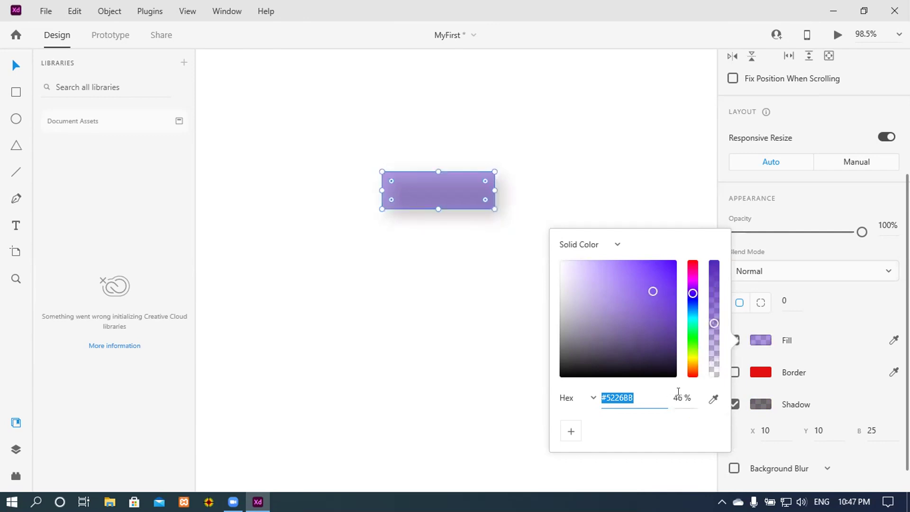
pyautogui.moveTo(713, 324); pyautogui.dragTo(713, 295)
pyautogui.click(469, 301)
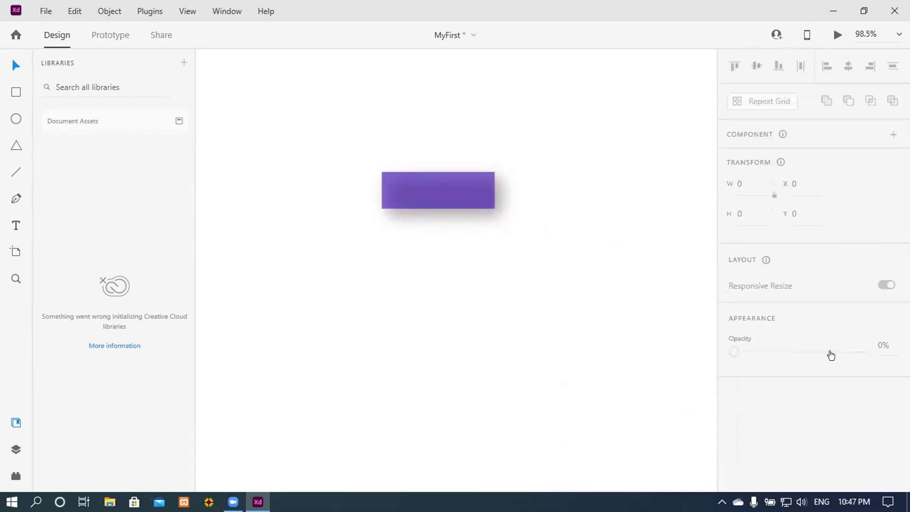
pyautogui.click(458, 191)
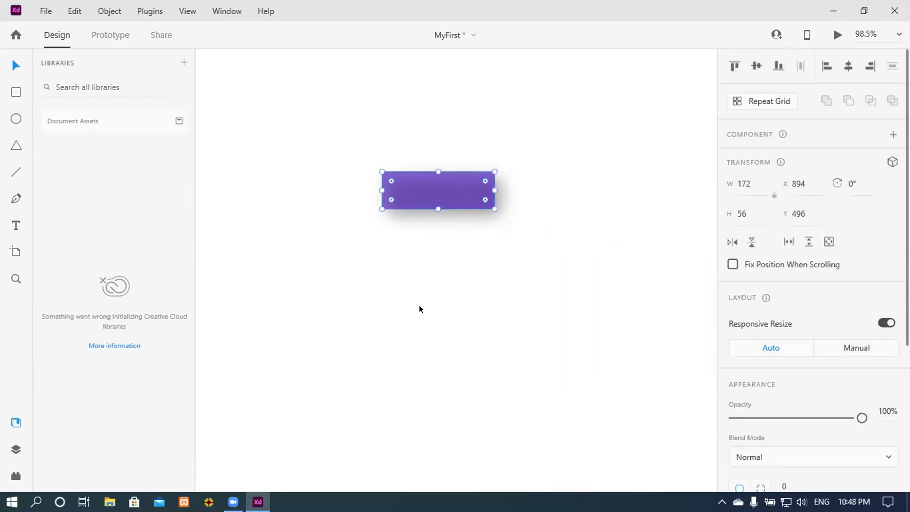
pyautogui.click(483, 290)
pyautogui.click(399, 187)
pyautogui.click(505, 260)
pyautogui.click(441, 191)
# - Add the point text "Log In" on the purple rectangle and leave text editing
pyautogui.click(416, 189)
pyautogui.click(418, 200)
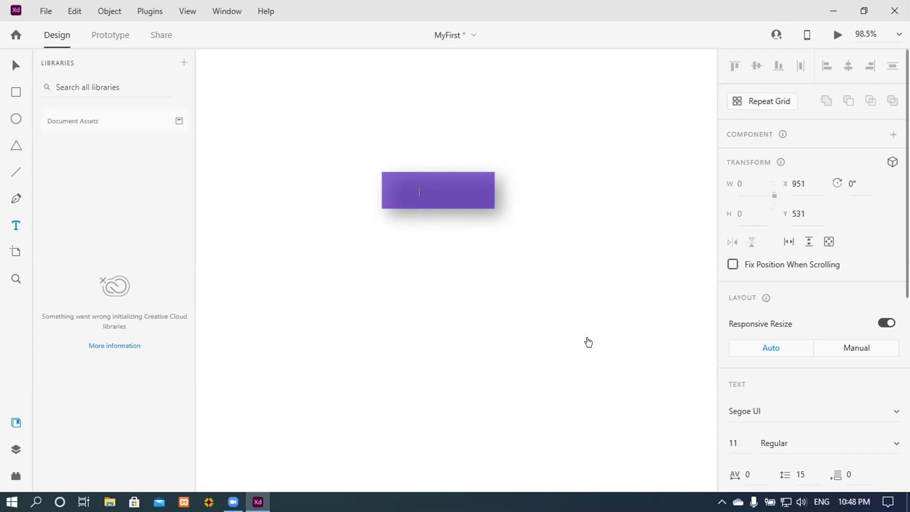
pyautogui.write('Log IN')
pyautogui.press('BackSpace')
pyautogui.press('BackSpace')
pyautogui.write('In')
pyautogui.write('v')
pyautogui.press('BackSpace')
pyautogui.tripleClick(429, 196)
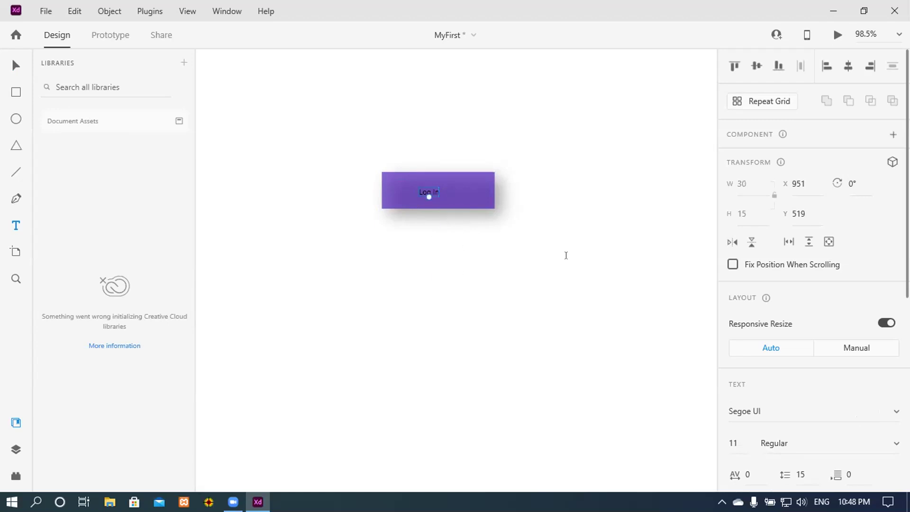
pyautogui.press('Escape')
# - Set the font size of the "Log In" text to 18
pyautogui.keyDown('ctrl'); pyautogui.scroll(5, 438, 205); pyautogui.keyUp('ctrl')
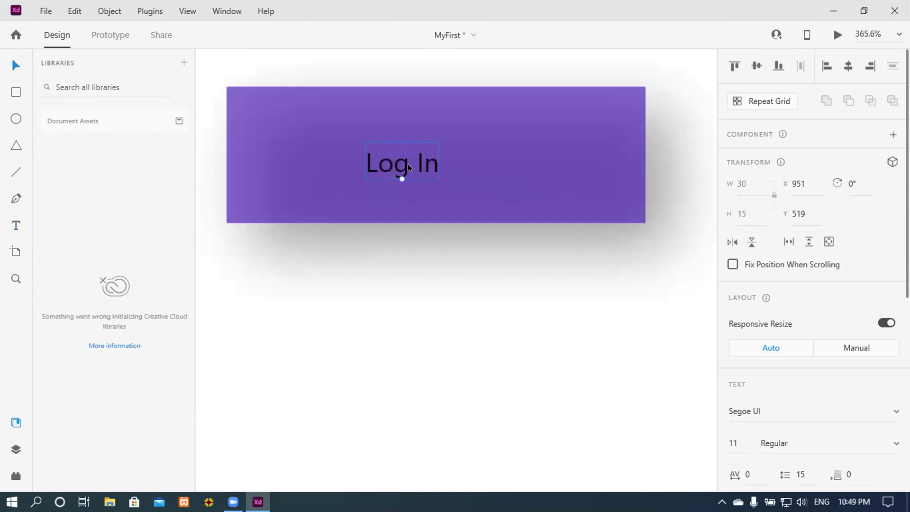
pyautogui.tripleClick(408, 164)
pyautogui.click(733, 437)
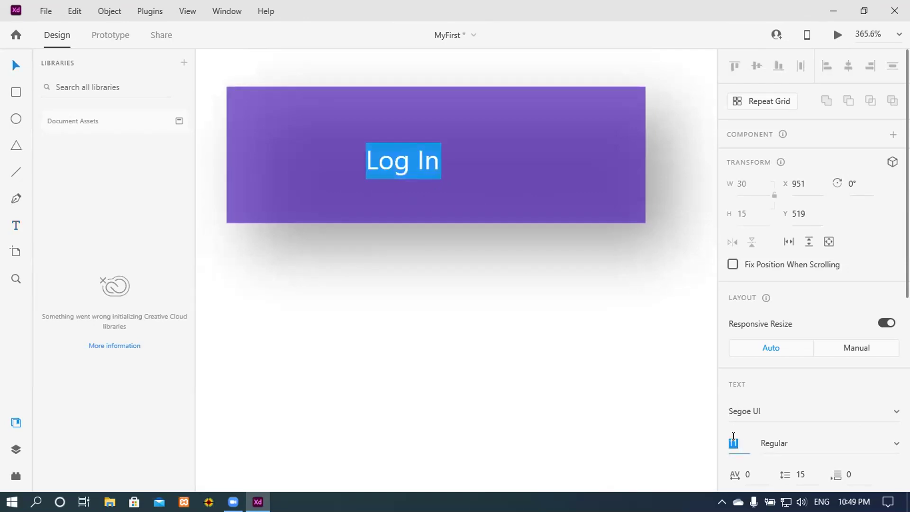
pyautogui.write('2')
pyautogui.press('BackSpace')
pyautogui.write('18')
pyautogui.press('Return')
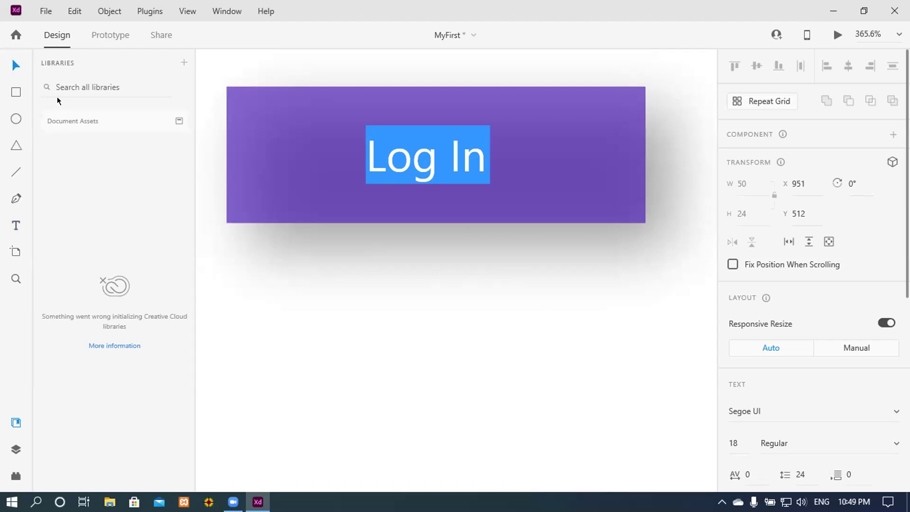
# - Leave text editing and enlarge the "Log In" label to font size 20 directly on the canvas
pyautogui.click(734, 444)
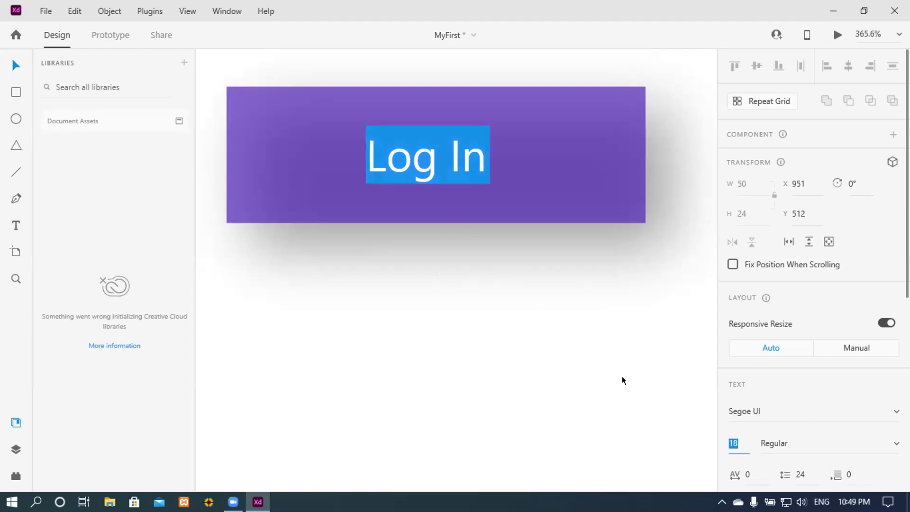
pyautogui.press('Escape')
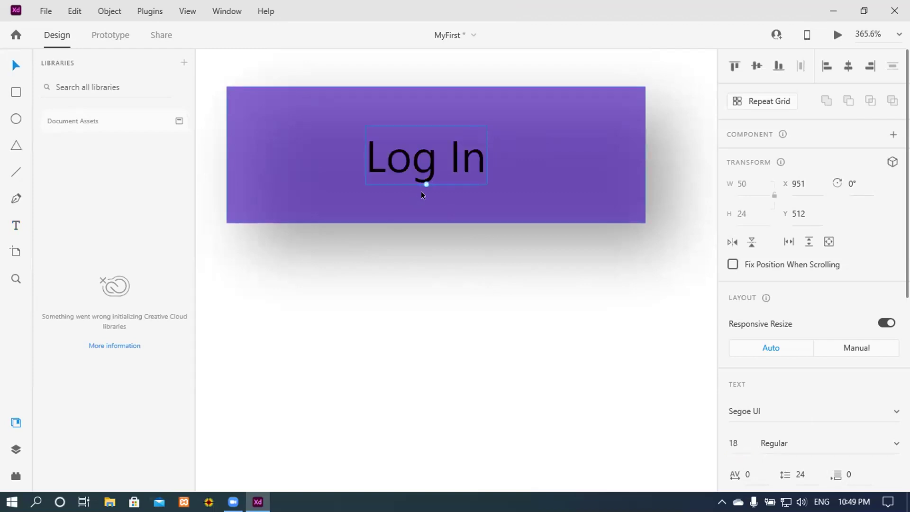
pyautogui.moveTo(423, 181)
pyautogui.mouseDown()
pyautogui.moveTo(426, 211)
pyautogui.moveTo(422, 165)
pyautogui.moveTo(425, 213)
pyautogui.moveTo(426, 175)
pyautogui.moveTo(428, 192)
pyautogui.mouseUp()
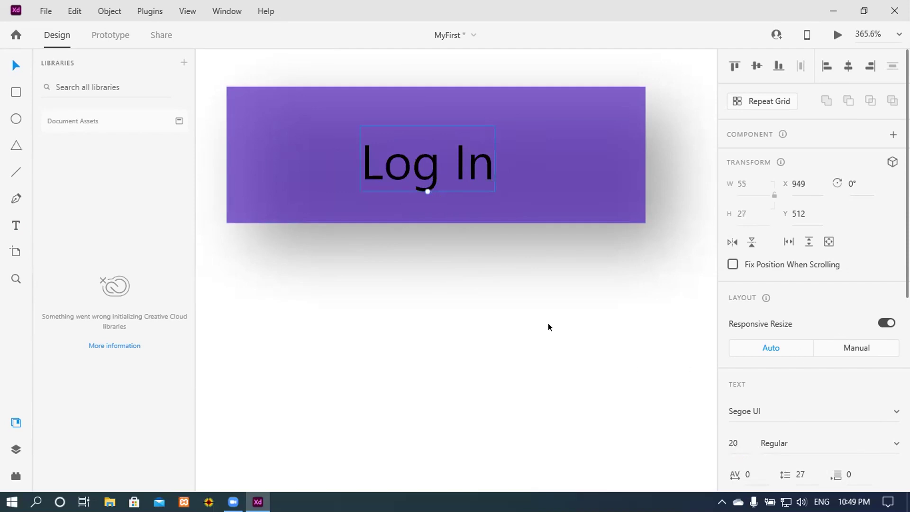
# - Change the "Log In" text's font to Tahoma with the Bold style
pyautogui.scroll(-1, 873, 364)
pyautogui.scroll(-3, 872, 364)
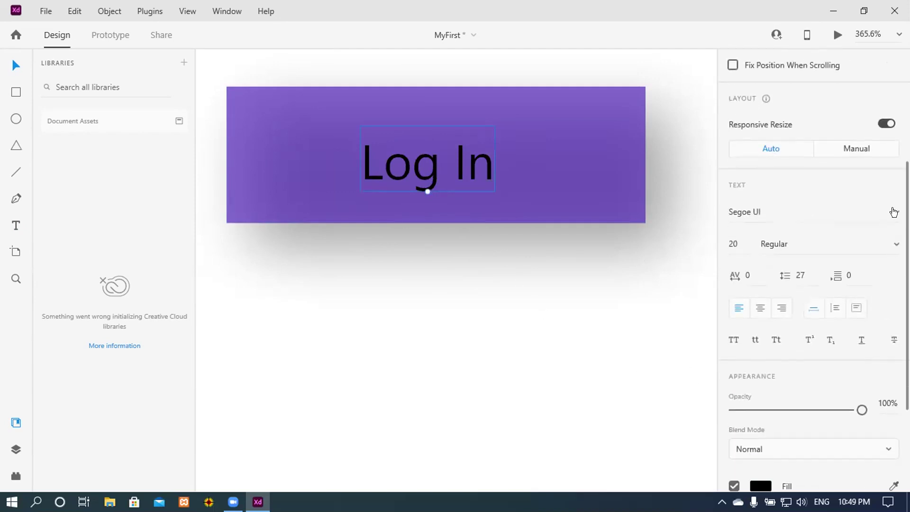
pyautogui.click(892, 212)
pyautogui.scroll(-1, 783, 281)
pyautogui.scroll(-5, 783, 280)
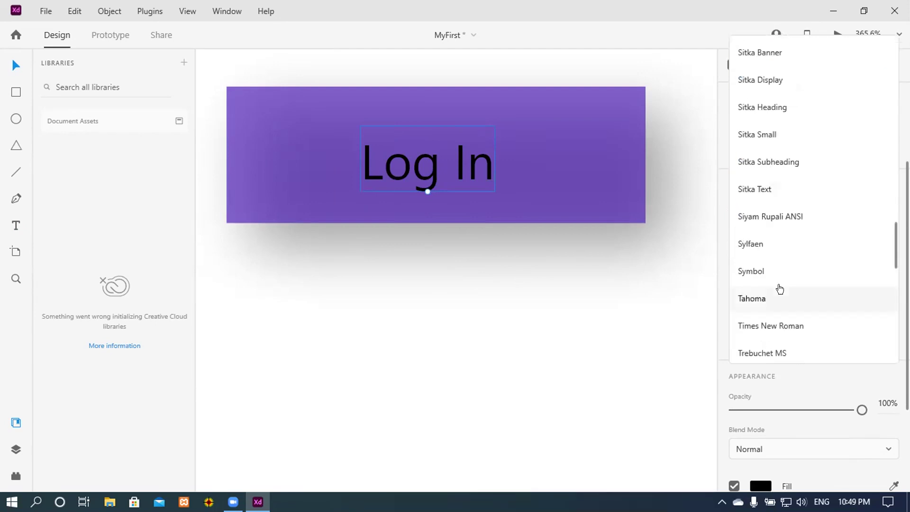
pyautogui.scroll(-1, 779, 289)
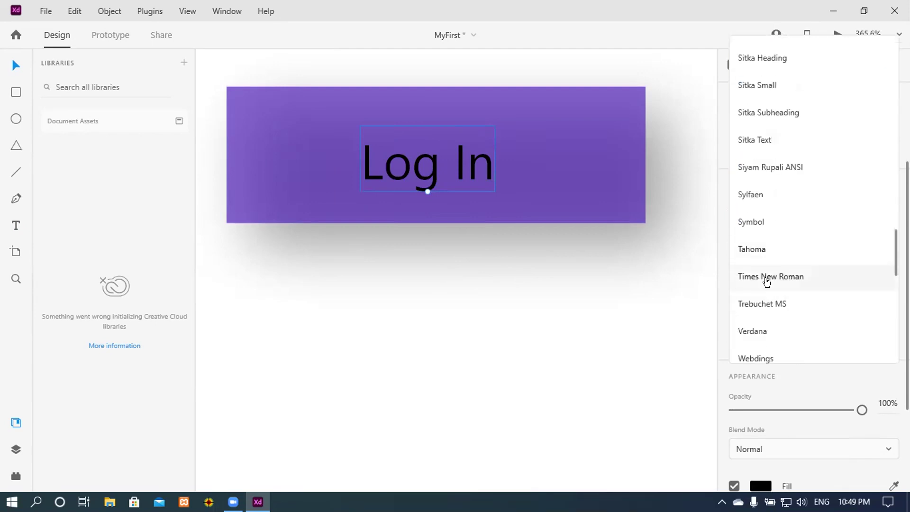
pyautogui.click(768, 249)
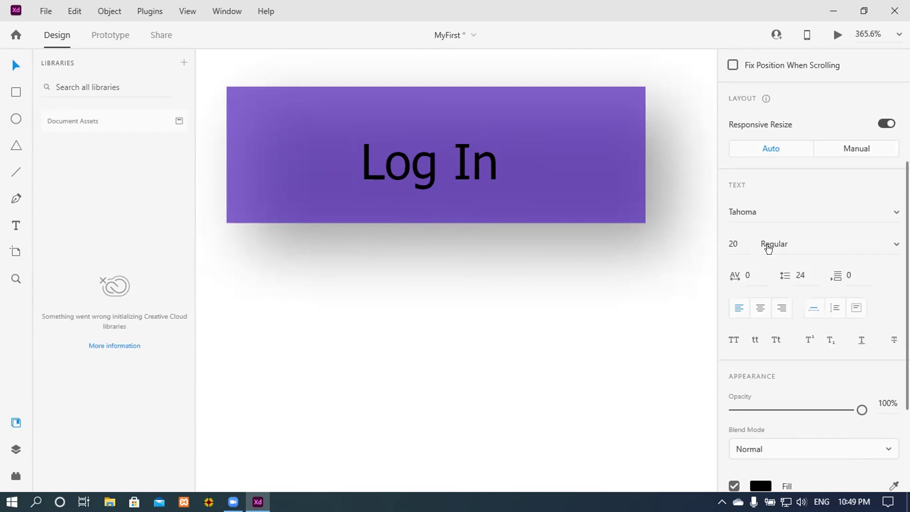
pyautogui.click(885, 245)
pyautogui.click(793, 267)
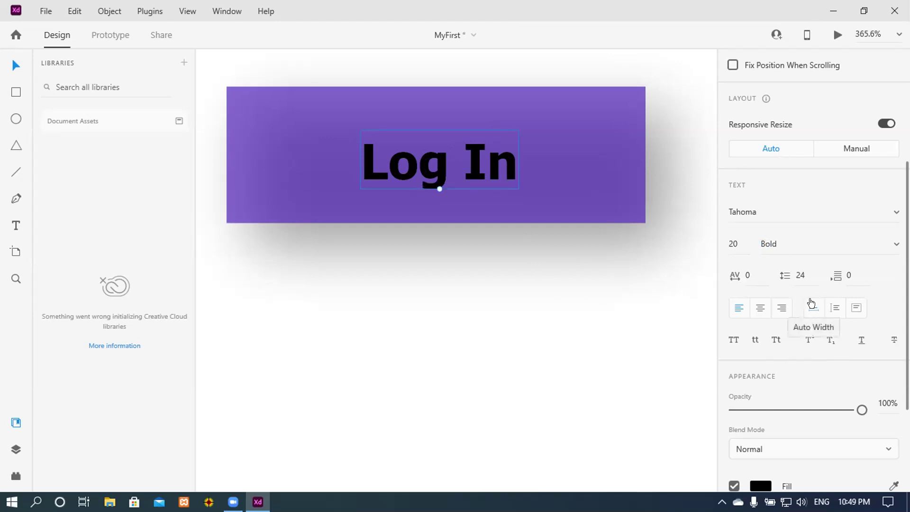
# - Try a light pink fill, #FFC7C7, on the "Log In" text and deselect it
pyautogui.scroll(-3, 811, 304)
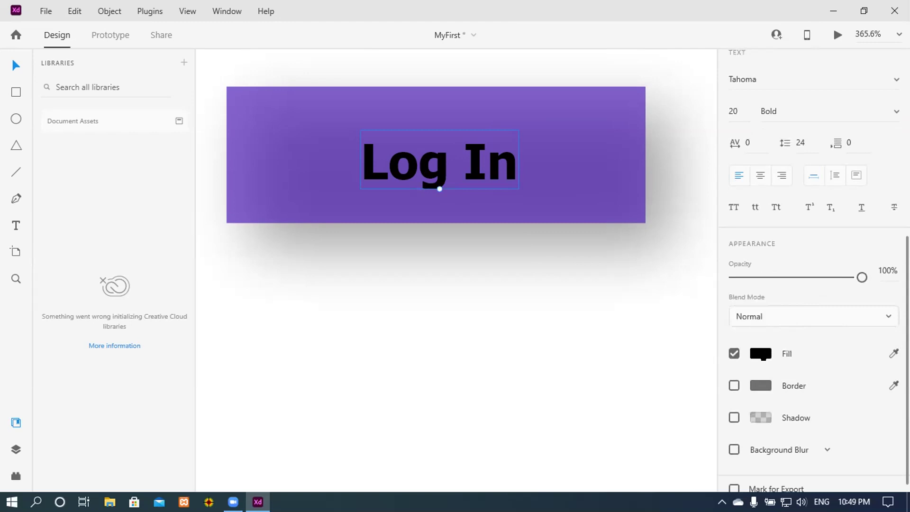
pyautogui.click(761, 355)
pyautogui.click(574, 288)
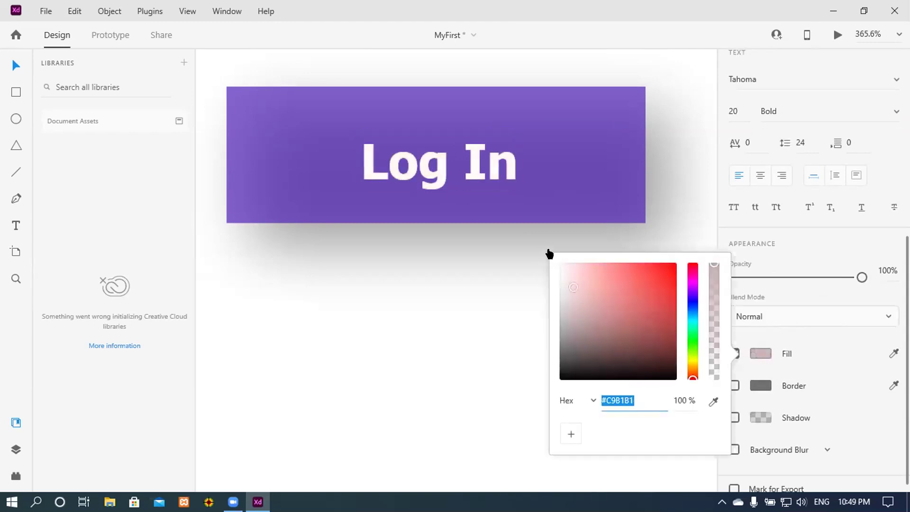
pyautogui.moveTo(586, 278); pyautogui.dragTo(660, 286)
pyautogui.moveTo(668, 275)
pyautogui.mouseDown()
pyautogui.moveTo(670, 258)
pyautogui.moveTo(585, 235)
pyautogui.mouseUp()
pyautogui.click(591, 280)
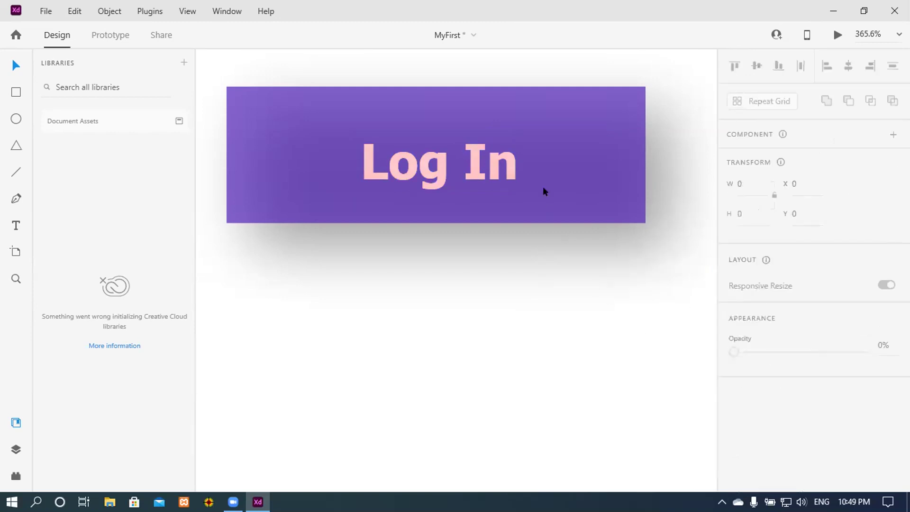
# - Set the "Log In" text's fill colour to white, #FFFFFF, and deselect the text
pyautogui.click(488, 164)
pyautogui.scroll(-7, 773, 391)
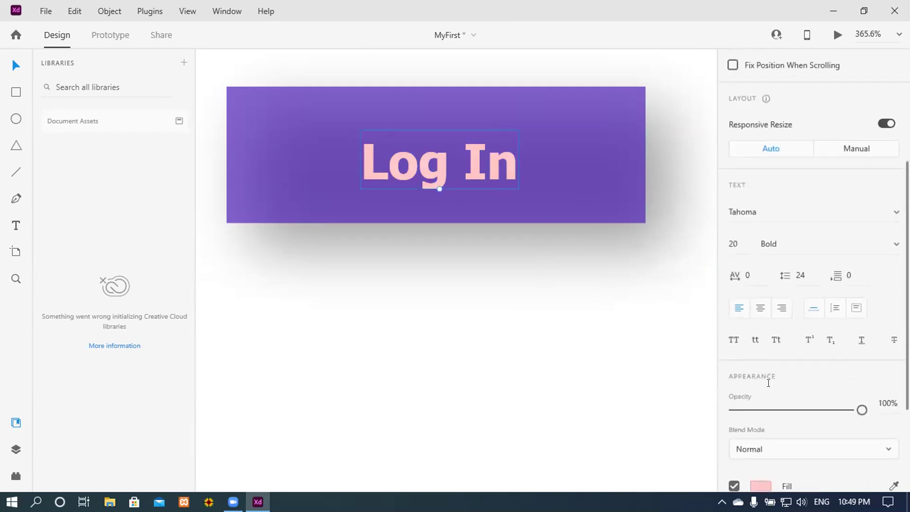
pyautogui.click(759, 340)
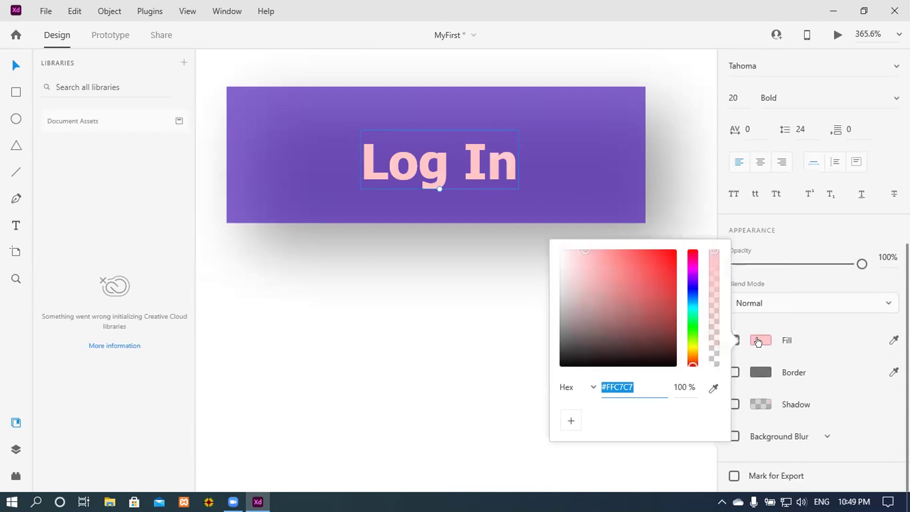
pyautogui.click(693, 346)
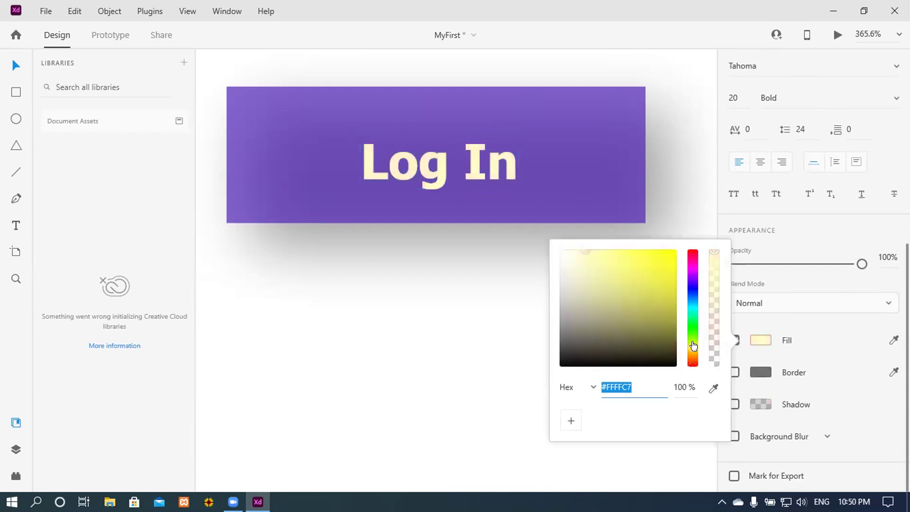
pyautogui.click(652, 261)
pyautogui.moveTo(658, 258); pyautogui.dragTo(550, 242)
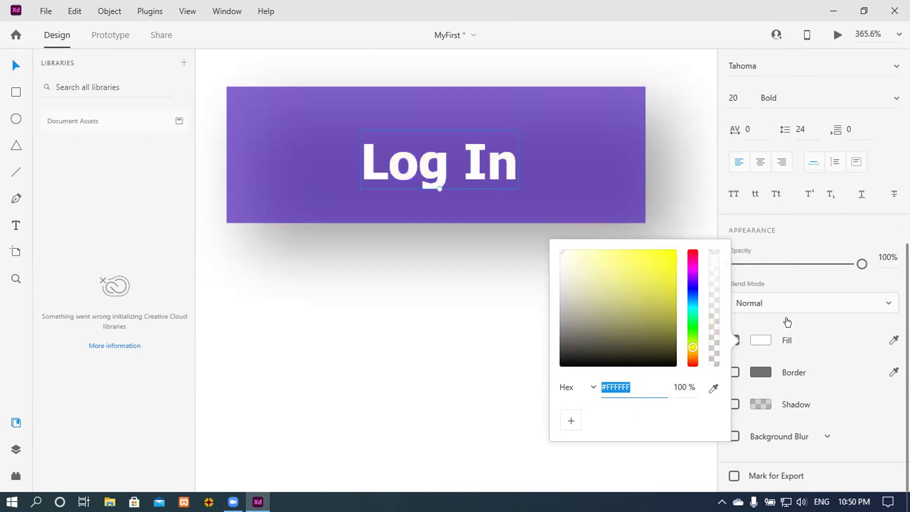
pyautogui.click(477, 332)
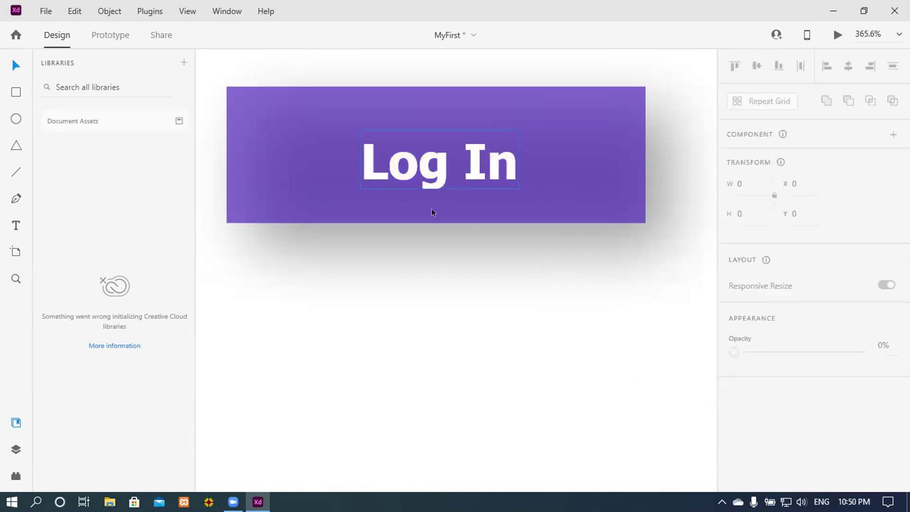
# - Select the "Log In" text and the purple rectangle alternately to examine them as separate objects, then clear the selection
pyautogui.click(434, 184)
pyautogui.scroll(2, 475, 305)
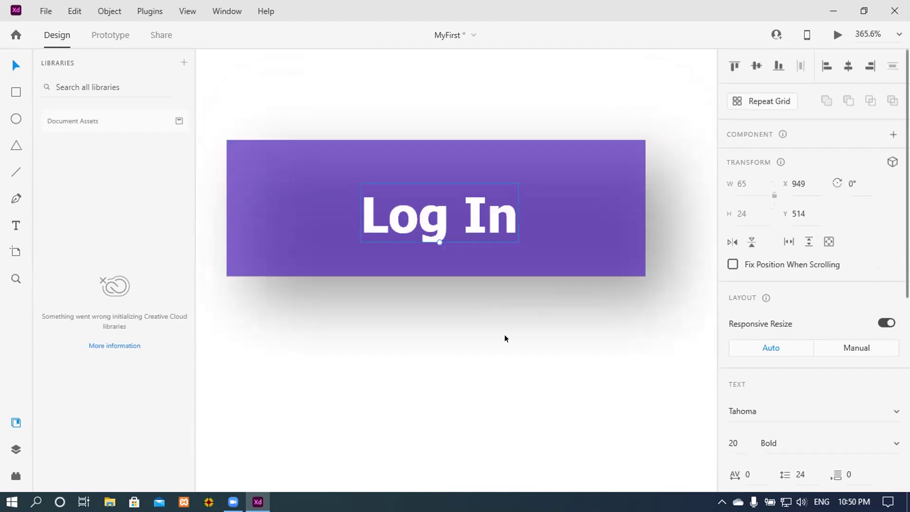
pyautogui.scroll(-3, 504, 334)
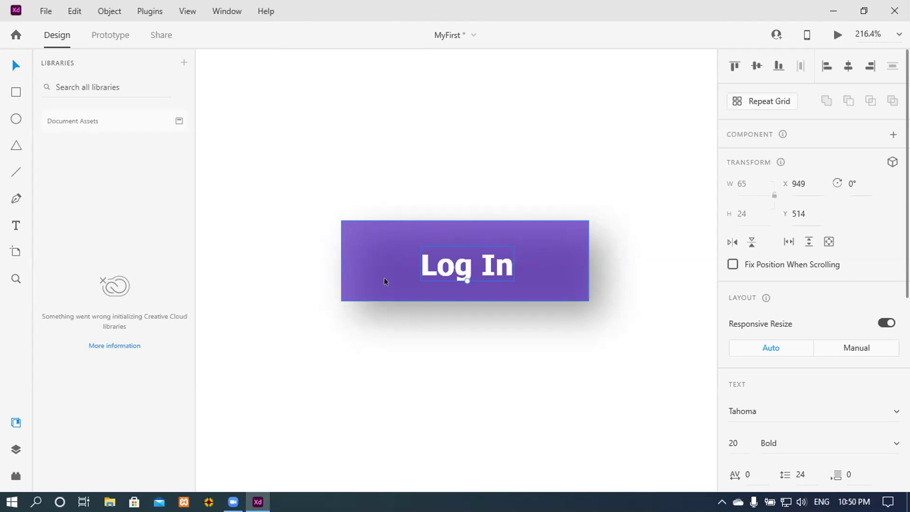
pyautogui.click(367, 240)
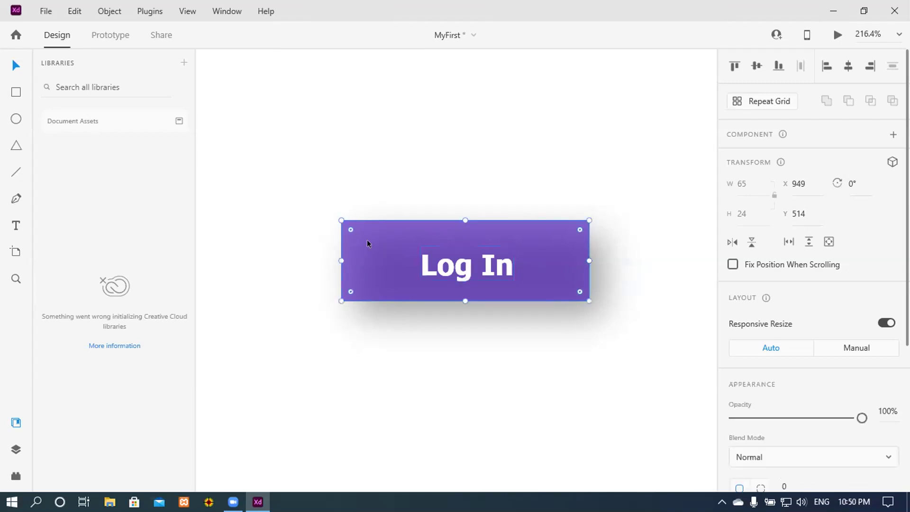
pyautogui.click(454, 272)
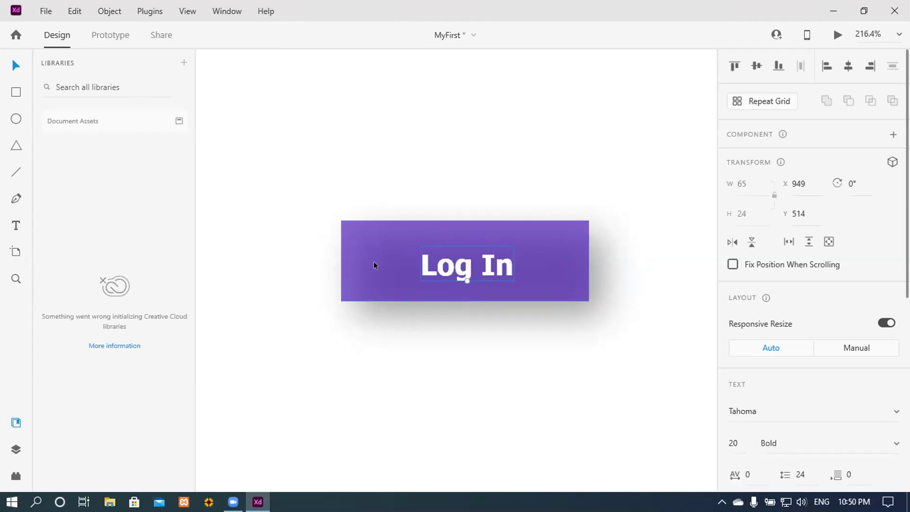
pyautogui.click(387, 260)
pyautogui.click(432, 269)
pyautogui.click(376, 266)
pyautogui.click(432, 270)
pyautogui.click(388, 265)
pyautogui.click(430, 270)
pyautogui.click(398, 270)
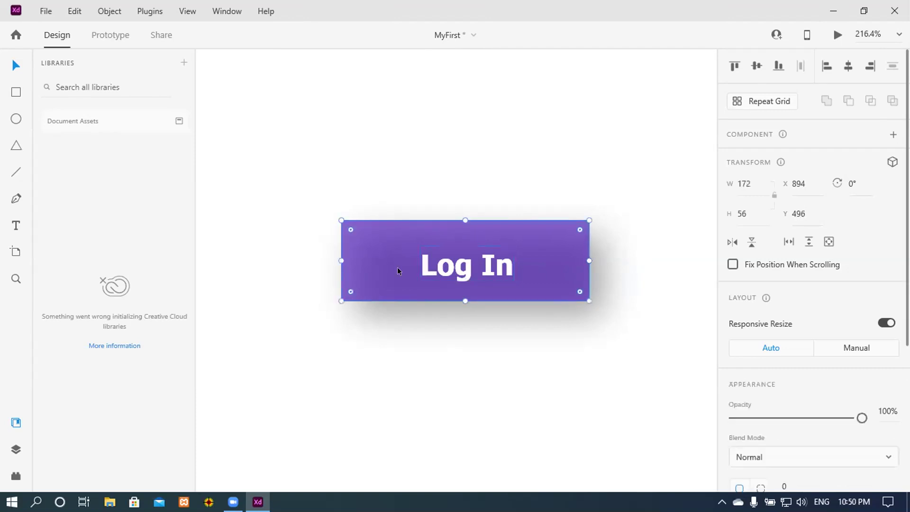
pyautogui.click(289, 228)
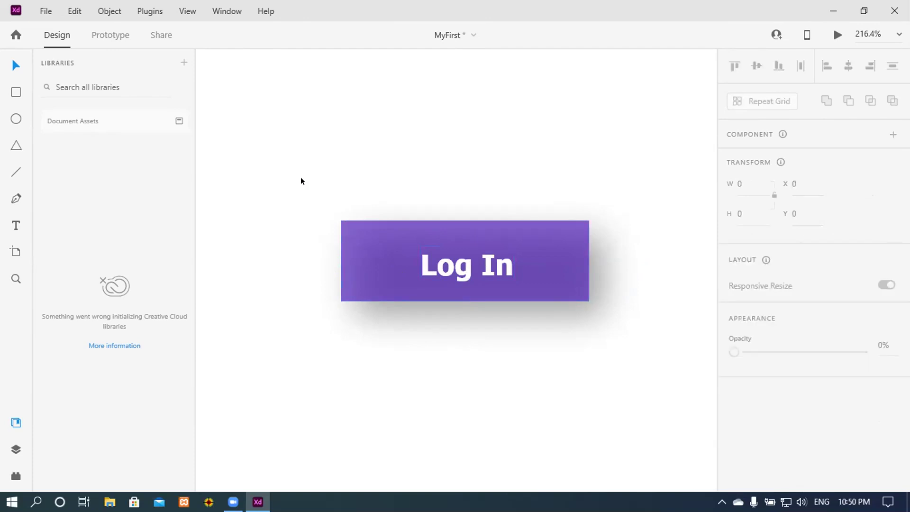
# - Align the "Log In" text and the purple rectangle together on their horizontal centre and vertical middle
pyautogui.moveTo(321, 228); pyautogui.dragTo(625, 337)
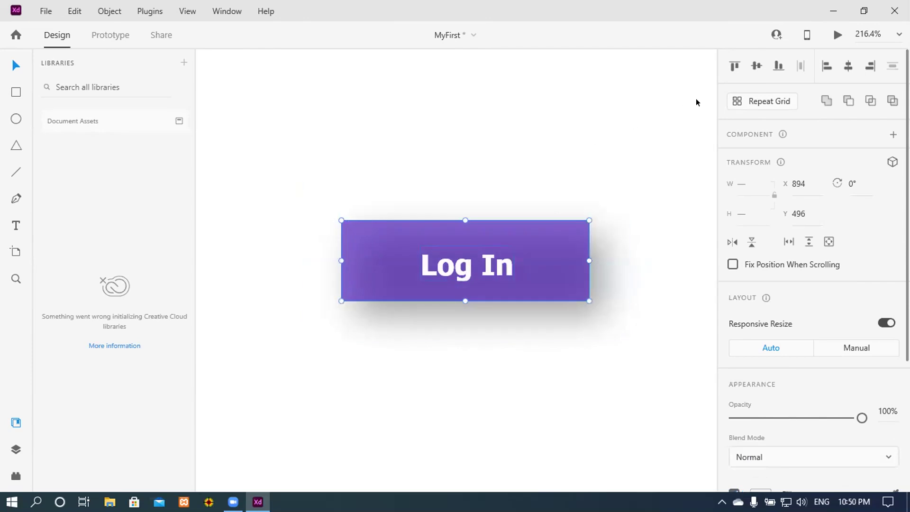
pyautogui.click(849, 66)
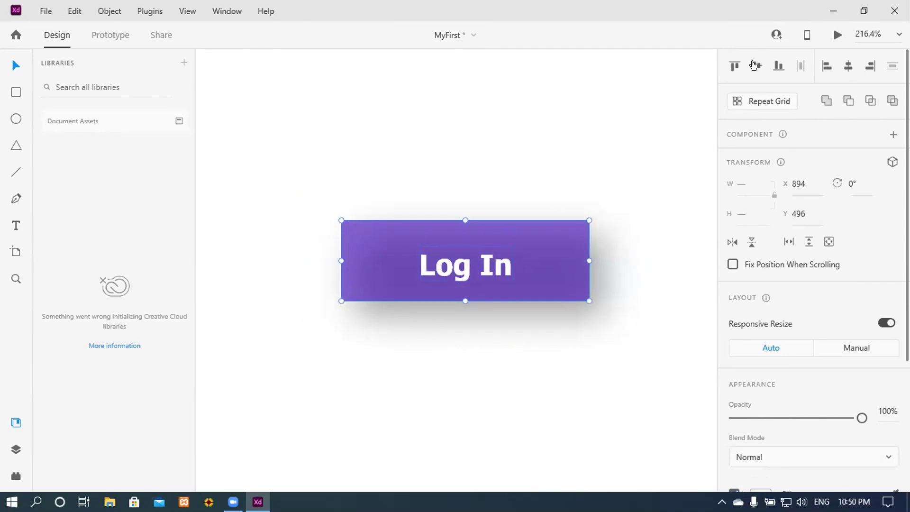
pyautogui.click(367, 153)
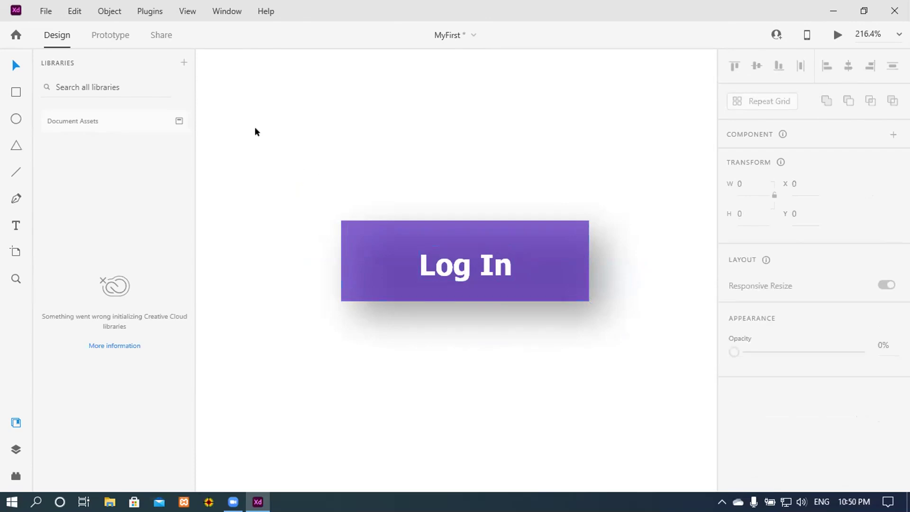
pyautogui.moveTo(254, 126); pyautogui.dragTo(663, 368)
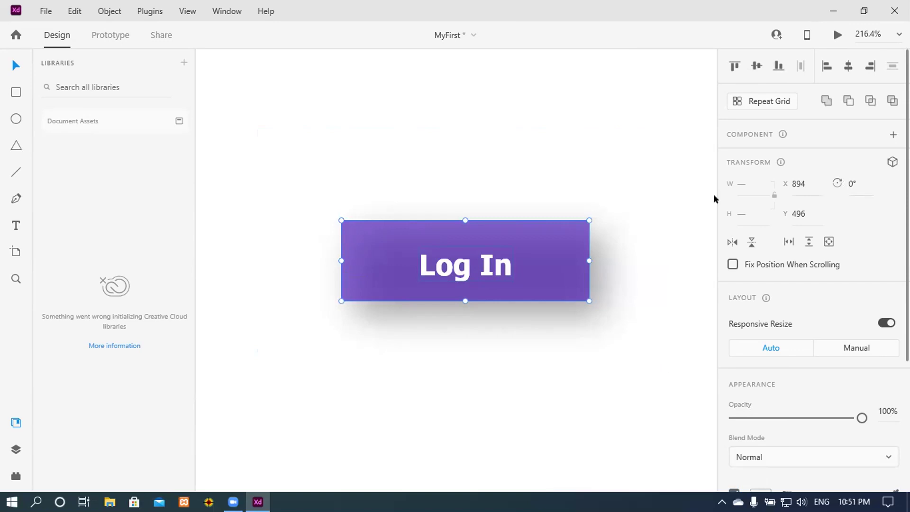
pyautogui.click(753, 65)
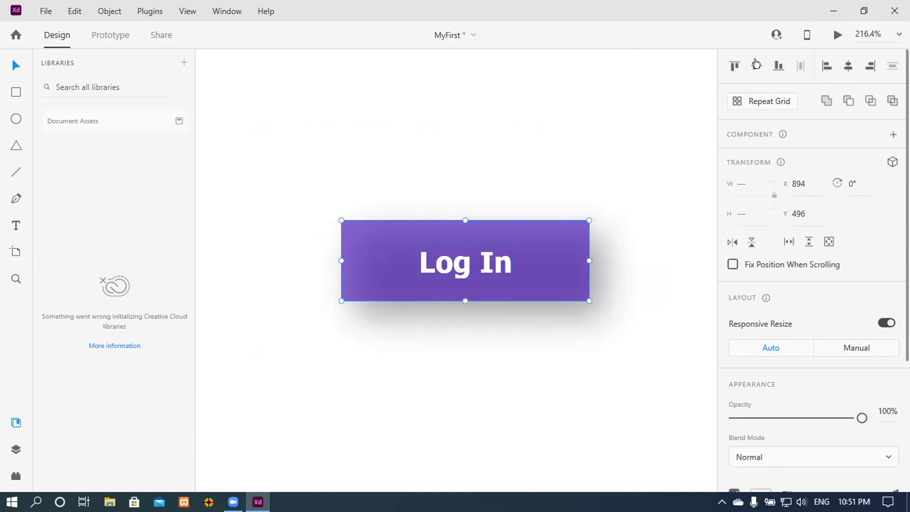
pyautogui.click(545, 150)
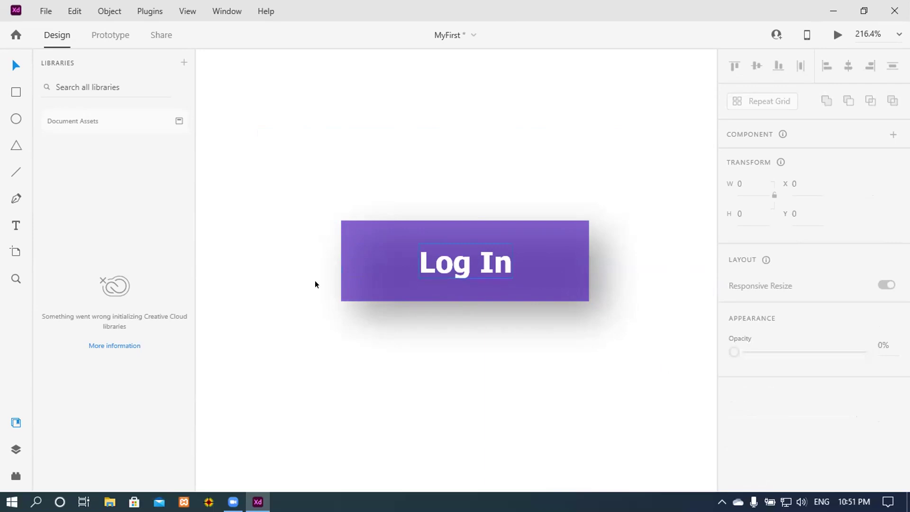
# - Change the "Log In" text's font to Nirmala UI
pyautogui.click(450, 265)
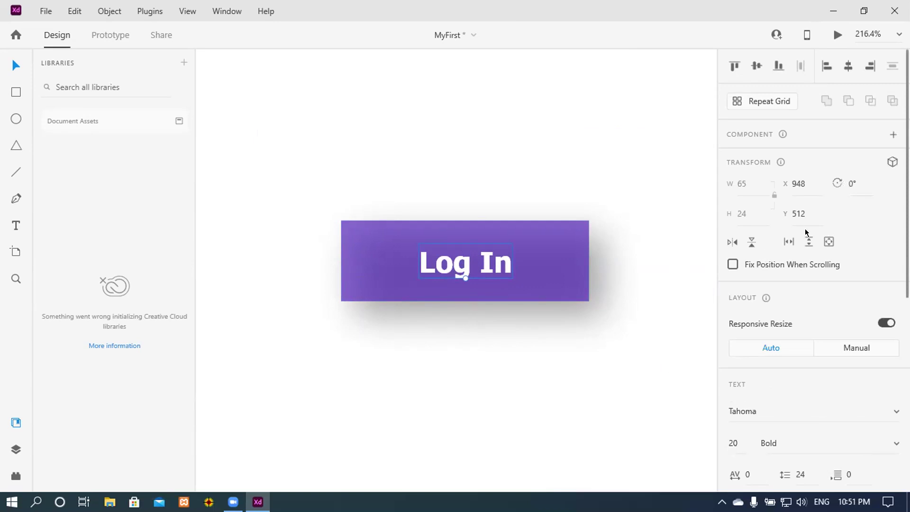
pyautogui.scroll(-2, 805, 228)
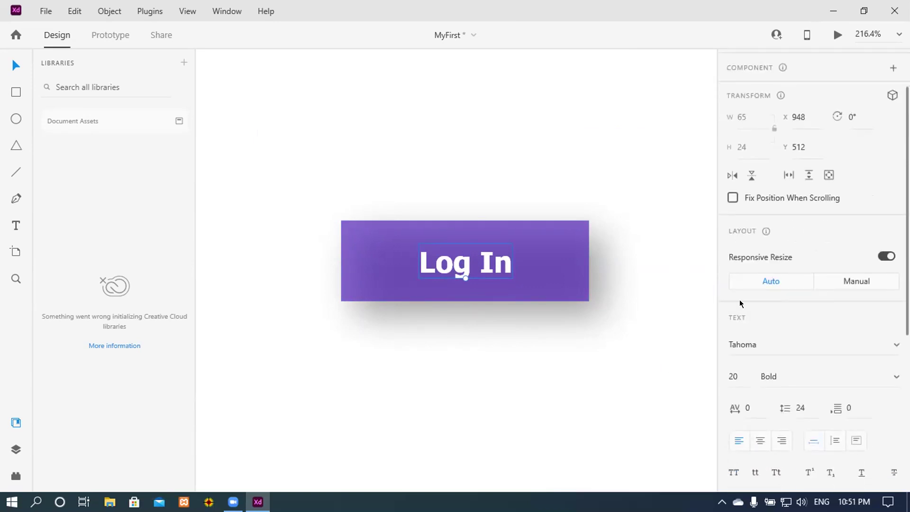
pyautogui.scroll(-2, 741, 304)
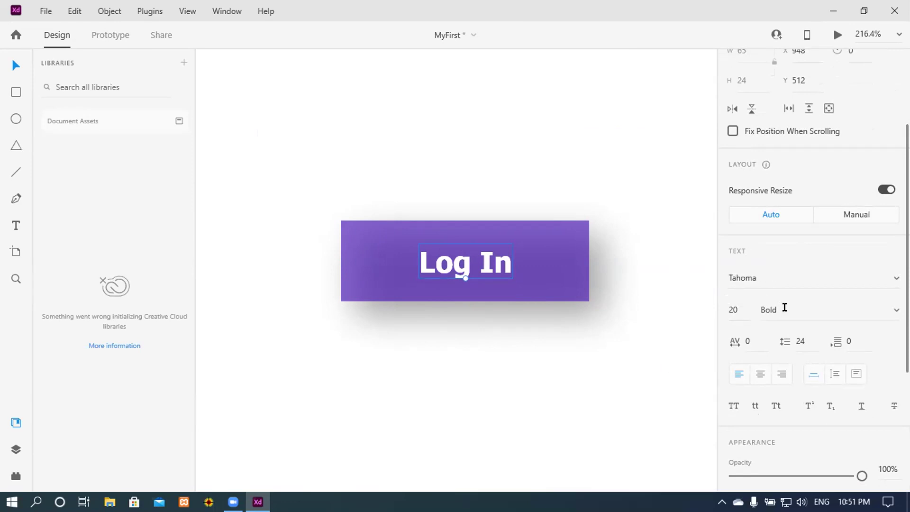
pyautogui.click(891, 280)
pyautogui.scroll(-5, 809, 251)
pyautogui.scroll(-3, 799, 367)
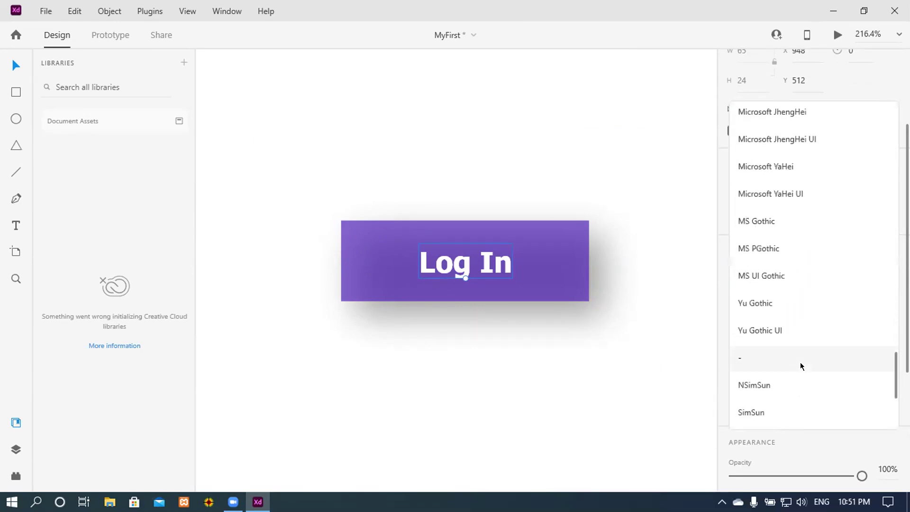
pyautogui.scroll(-3, 801, 360)
pyautogui.scroll(-2, 800, 360)
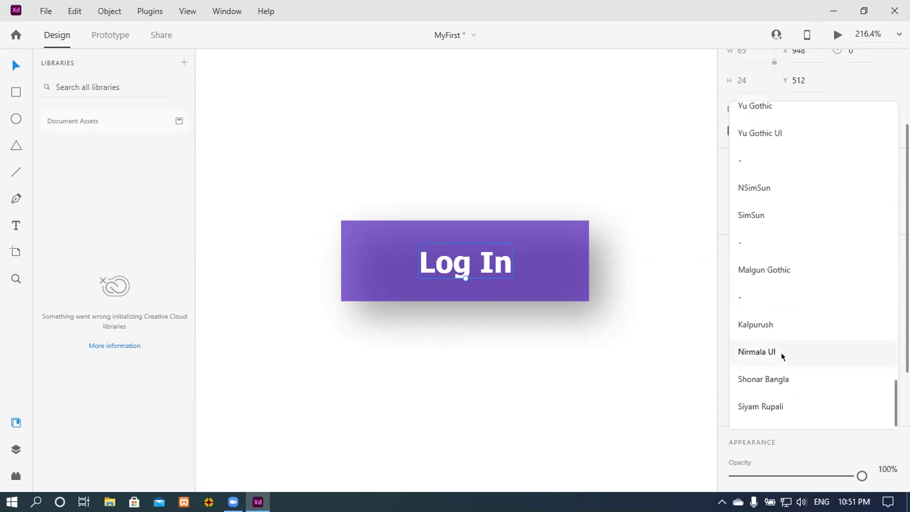
pyautogui.click(777, 353)
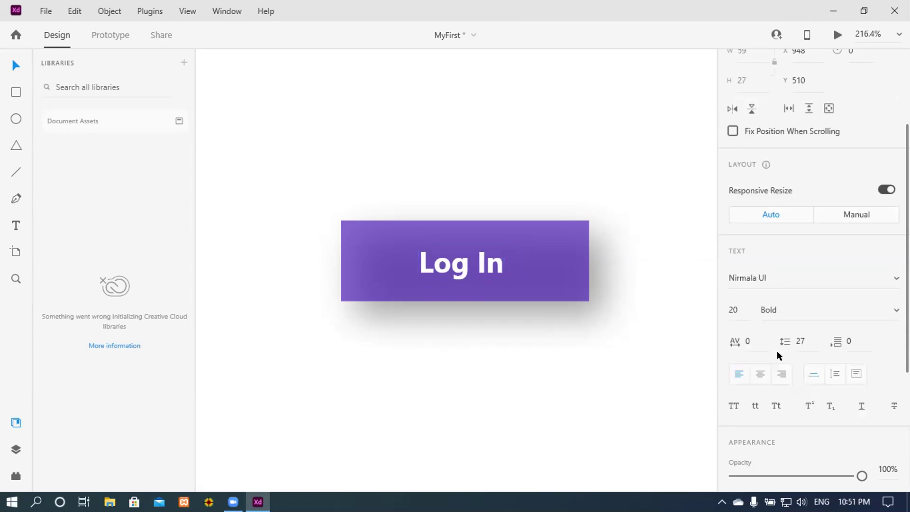
# - Set the "Log In" text's font to Trebuchet MS and deselect the text
pyautogui.click(889, 282)
pyautogui.scroll(5, 792, 266)
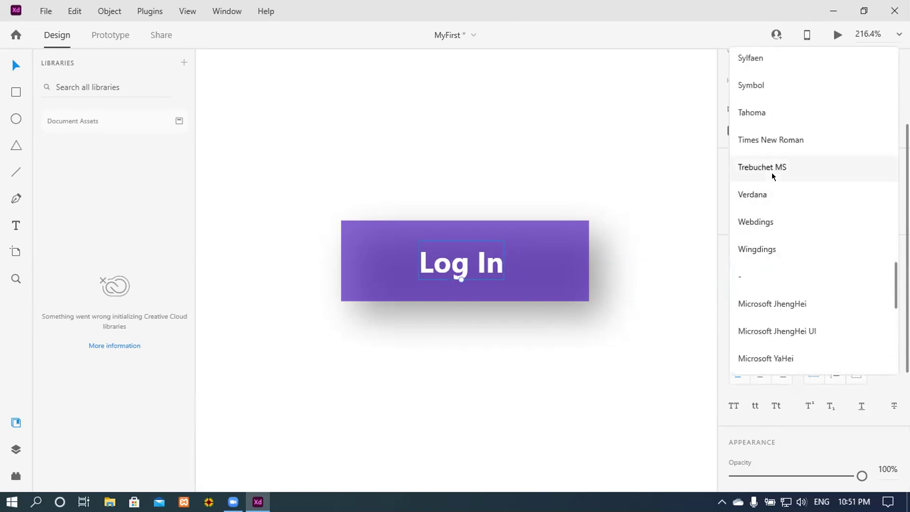
pyautogui.click(772, 173)
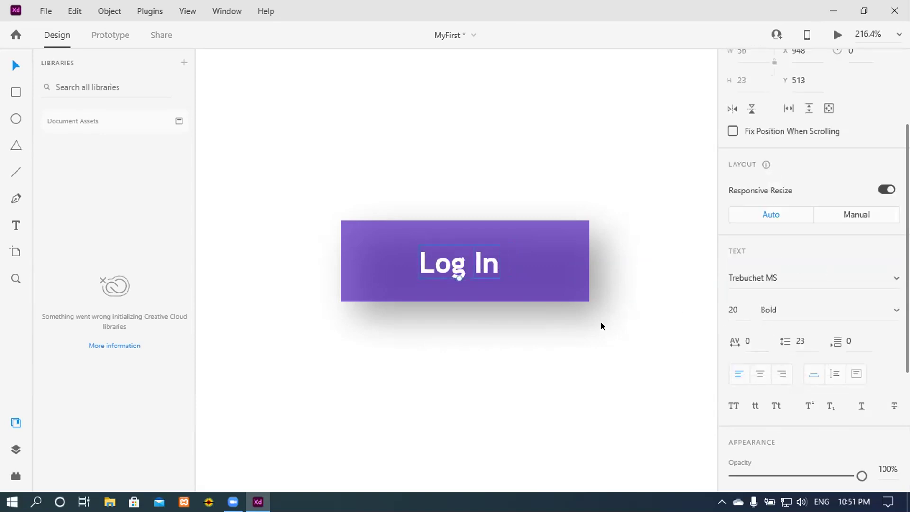
pyautogui.click(633, 333)
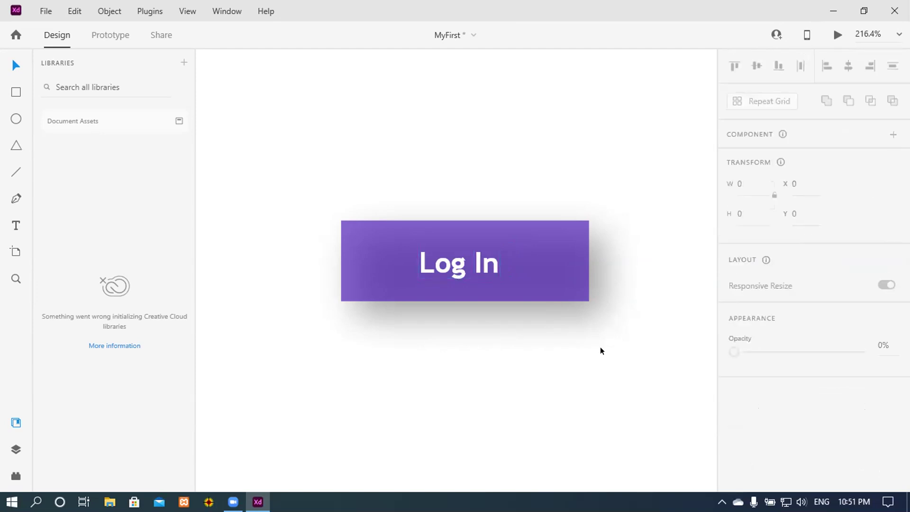
pyautogui.scroll(-5, 600, 346)
pyautogui.moveTo(600, 356); pyautogui.dragTo(526, 265)
pyautogui.scroll(-5, 525, 252)
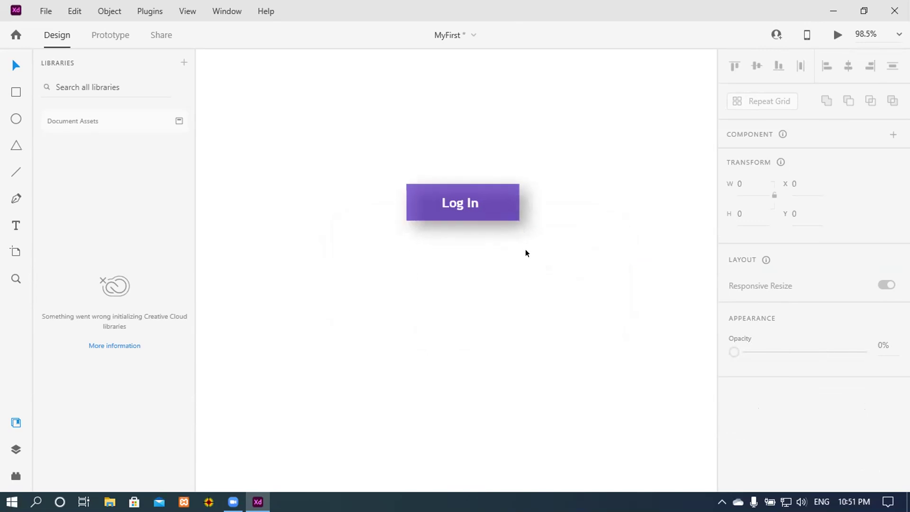
pyautogui.scroll(-2, 549, 304)
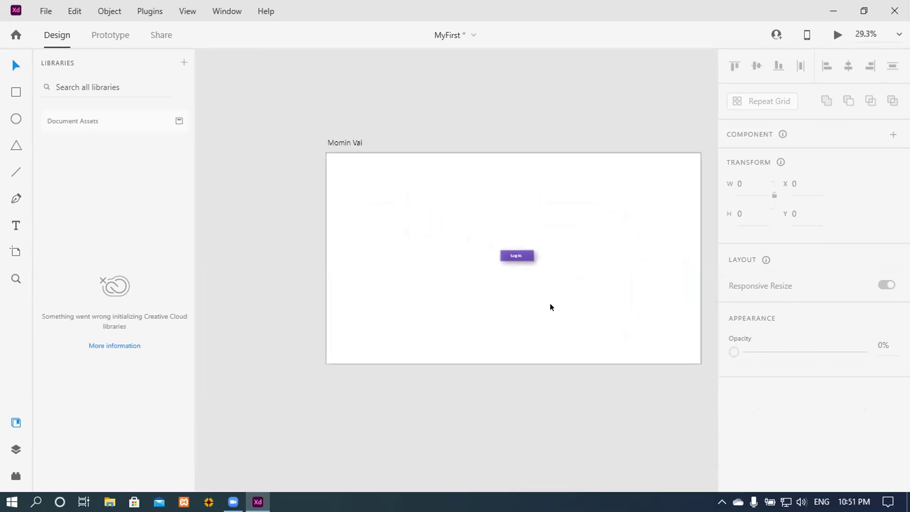
pyautogui.scroll(5, 548, 304)
pyautogui.moveTo(492, 258); pyautogui.dragTo(477, 311)
pyautogui.scroll(4, 514, 327)
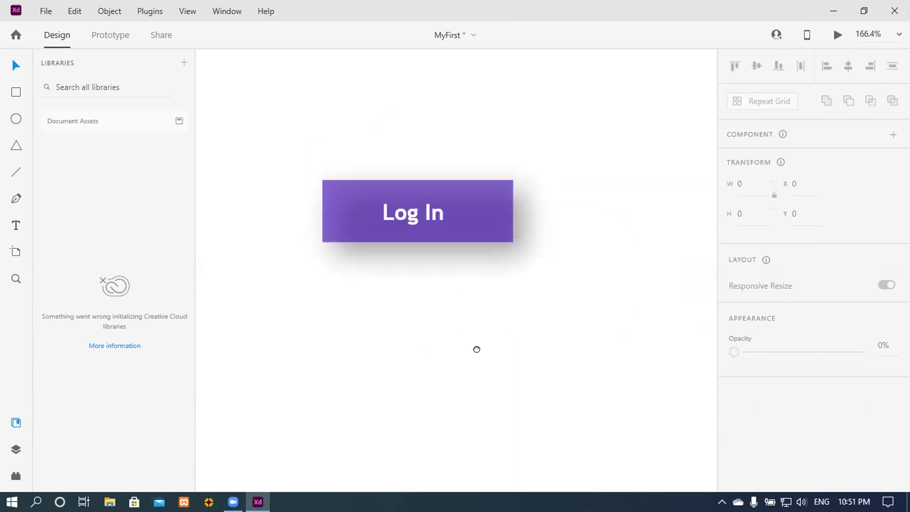
pyautogui.scroll(-2, 544, 340)
pyautogui.scroll(-1, 544, 340)
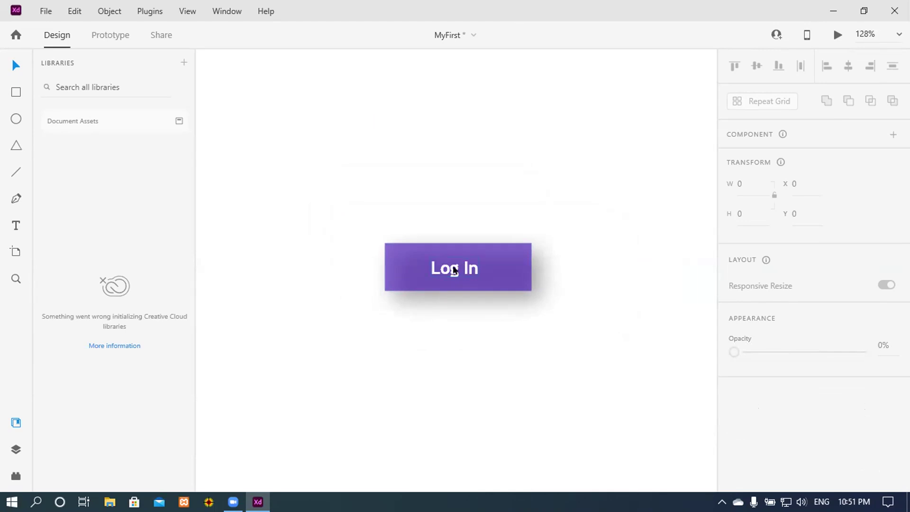
# - Group the "Log In" text with the purple rectangle, move the group slightly to about X 885, Y 490, and deselect it
pyautogui.moveTo(314, 192); pyautogui.dragTo(547, 342)
pyautogui.click(602, 325)
pyautogui.moveTo(377, 251); pyautogui.dragTo(565, 342)
pyautogui.click(563, 342)
pyautogui.moveTo(335, 192); pyautogui.dragTo(550, 360)
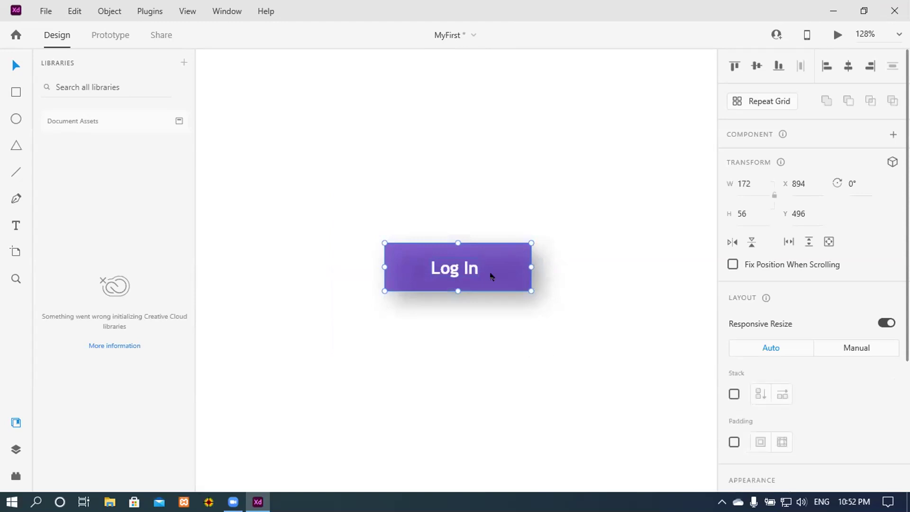
pyautogui.moveTo(500, 277)
pyautogui.mouseDown()
pyautogui.moveTo(473, 184)
pyautogui.moveTo(342, 158)
pyautogui.moveTo(646, 221)
pyautogui.moveTo(426, 195)
pyautogui.moveTo(486, 275)
pyautogui.moveTo(513, 274)
pyautogui.mouseUp()
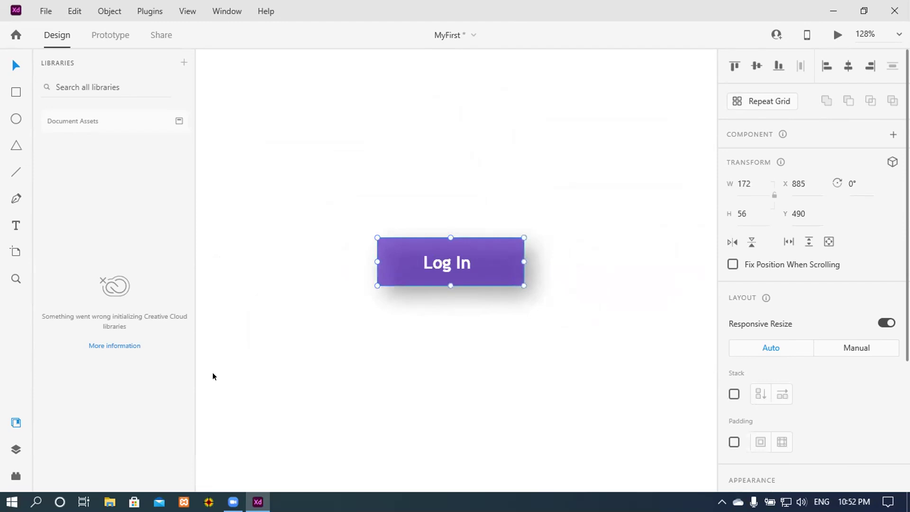
pyautogui.click(491, 344)
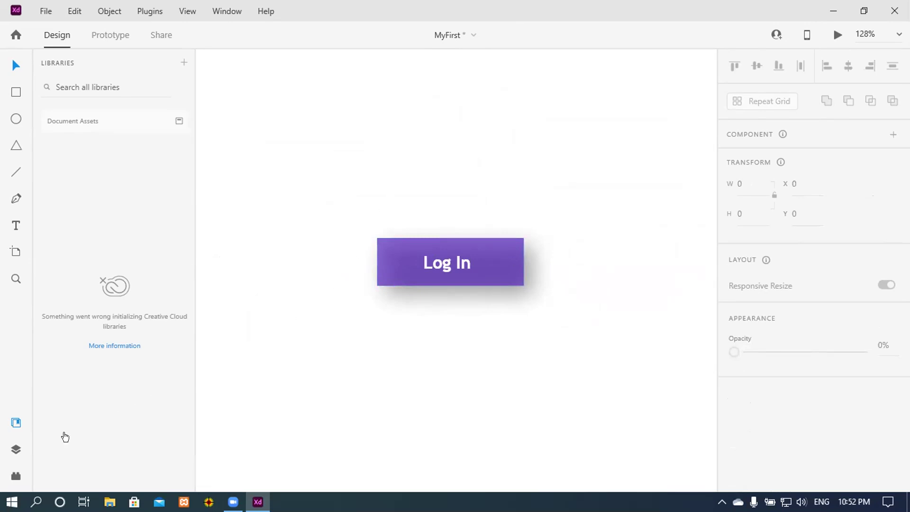
# - Show the document's layers, examine the objects inside the button's group, then collapse the group and clear the selection
pyautogui.click(14, 449)
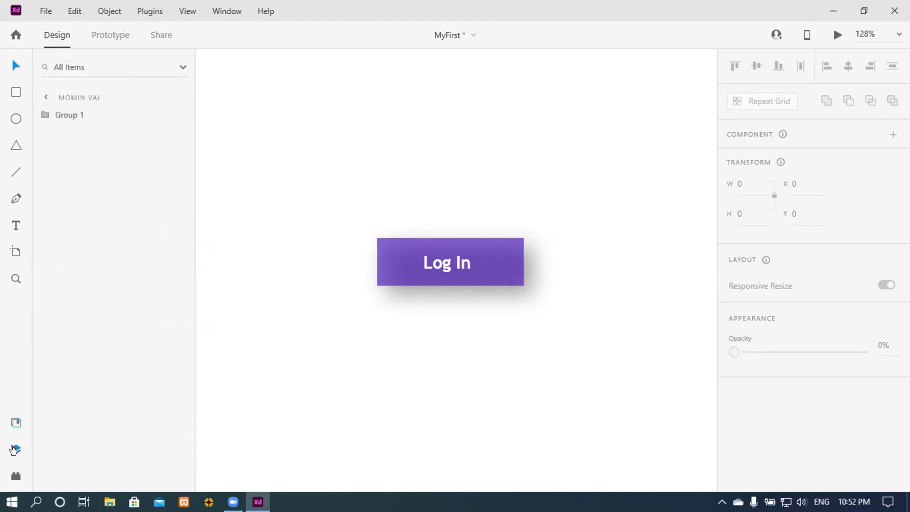
pyautogui.click(42, 115)
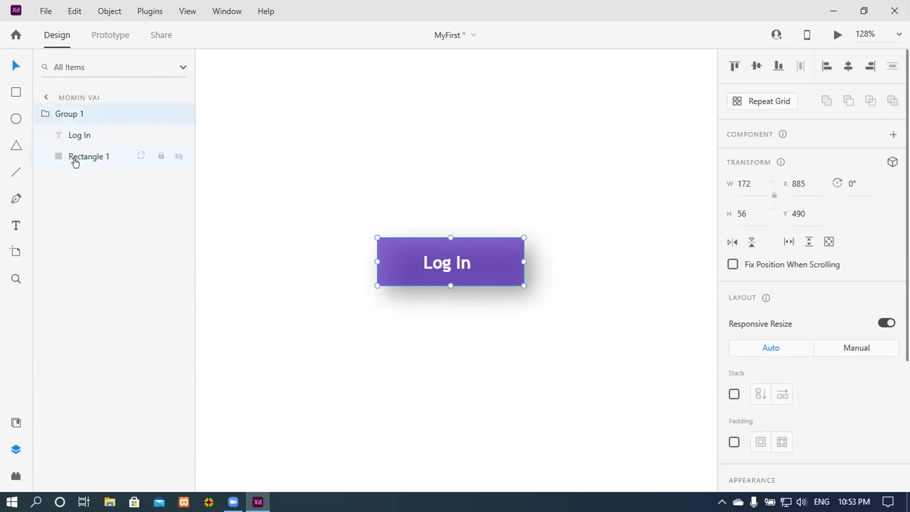
pyautogui.click(43, 113)
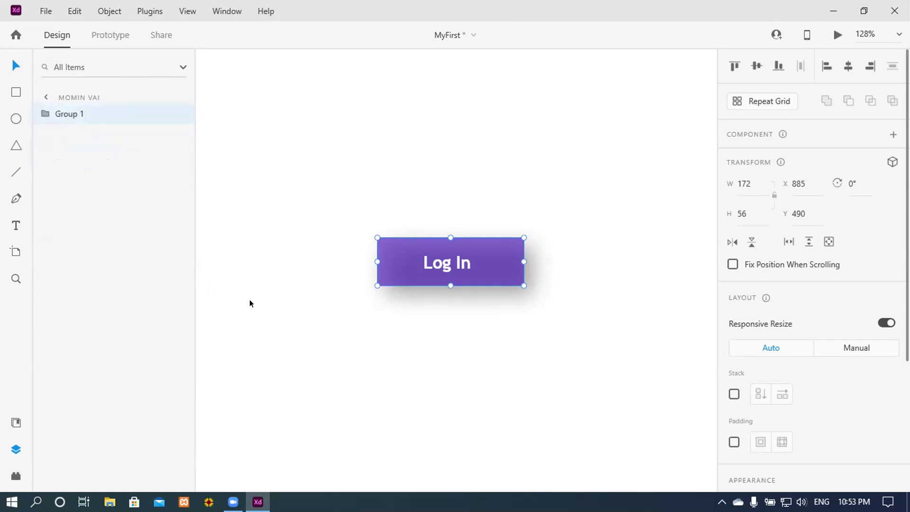
pyautogui.click(342, 254)
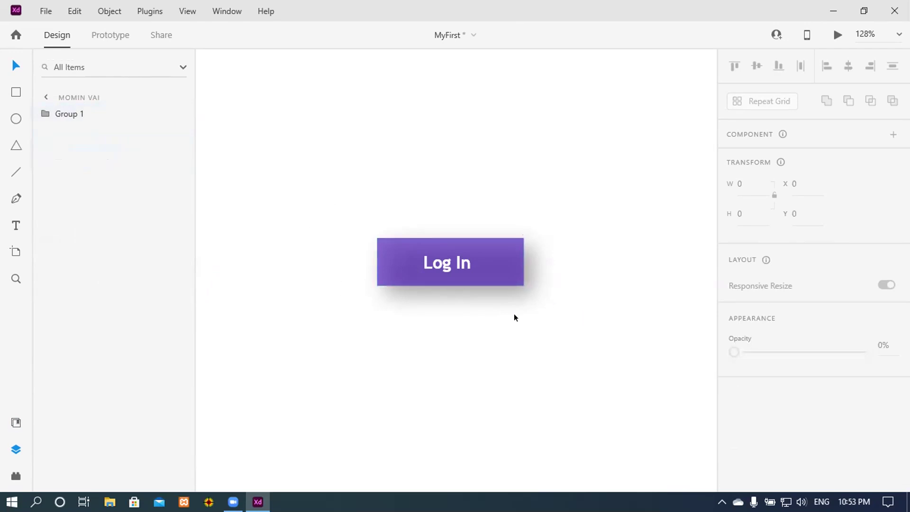
pyautogui.scroll(-4, 506, 314)
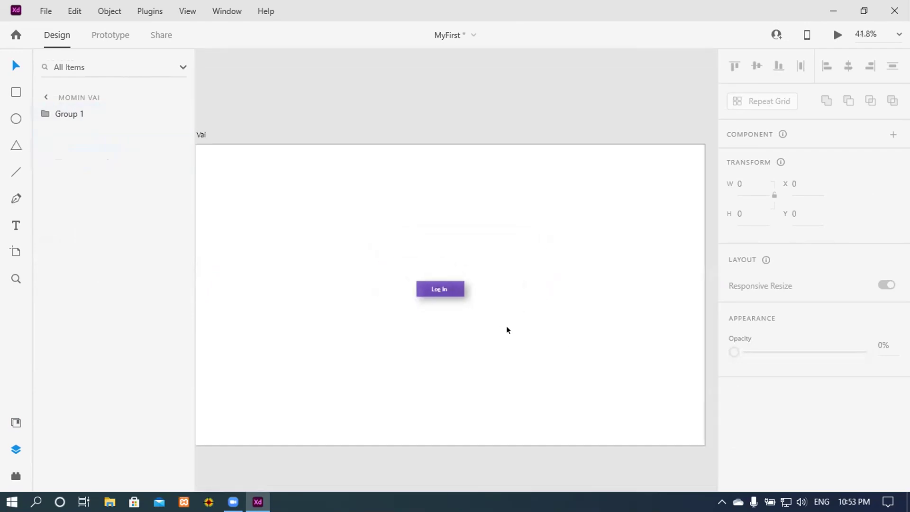
pyautogui.scroll(-1, 506, 330)
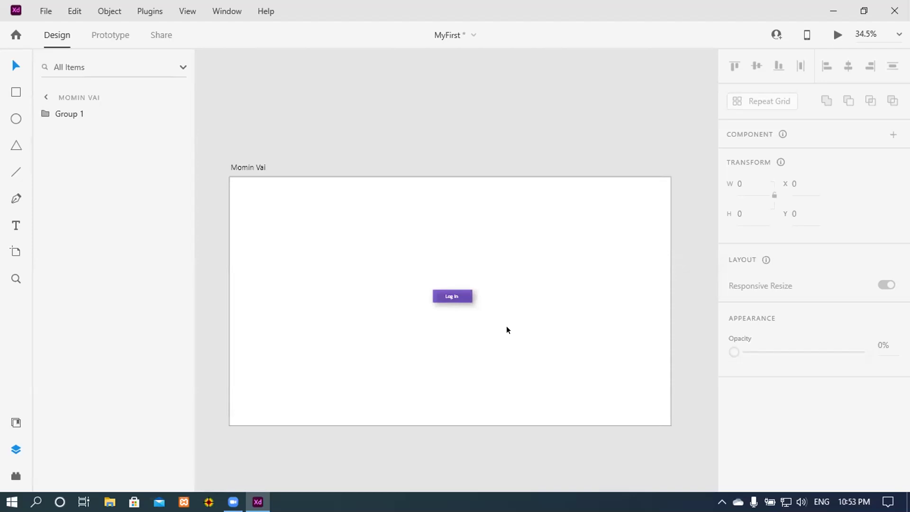
pyautogui.scroll(4, 506, 327)
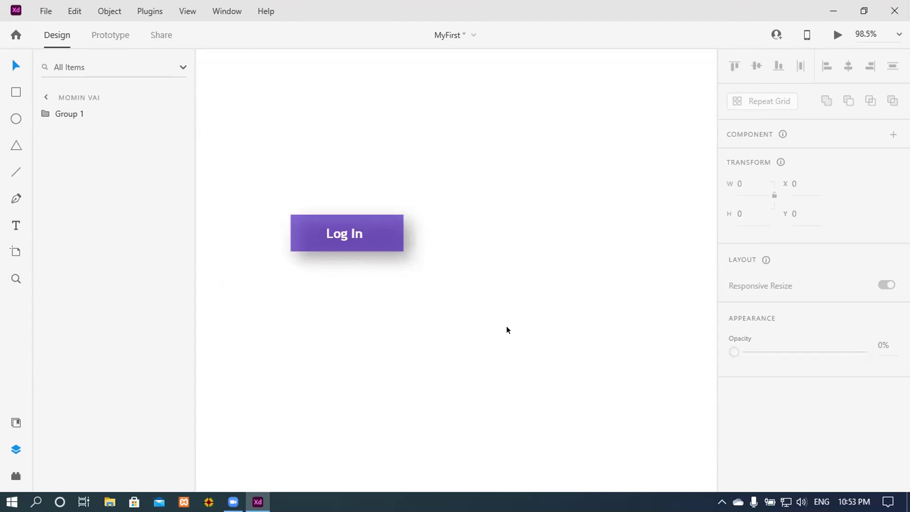
pyautogui.scroll(-5, 505, 322)
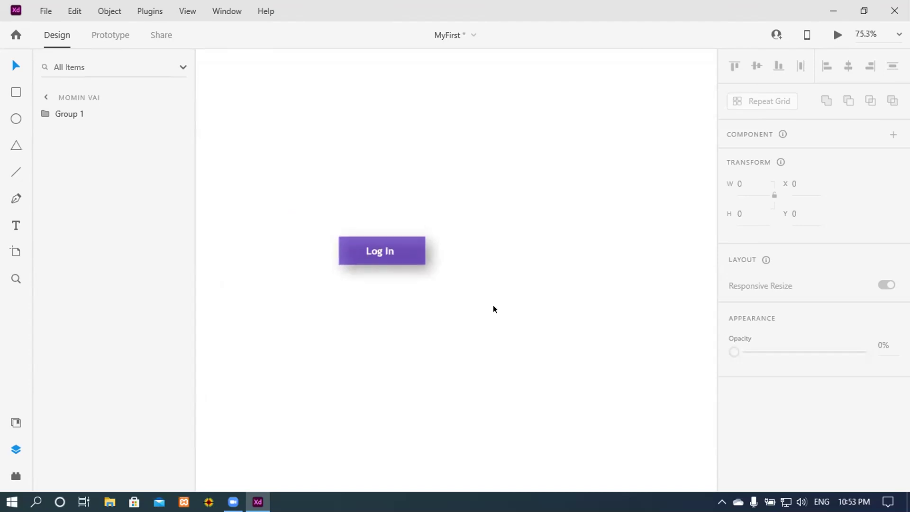
pyautogui.scroll(-3, 486, 298)
pyautogui.scroll(3, 542, 305)
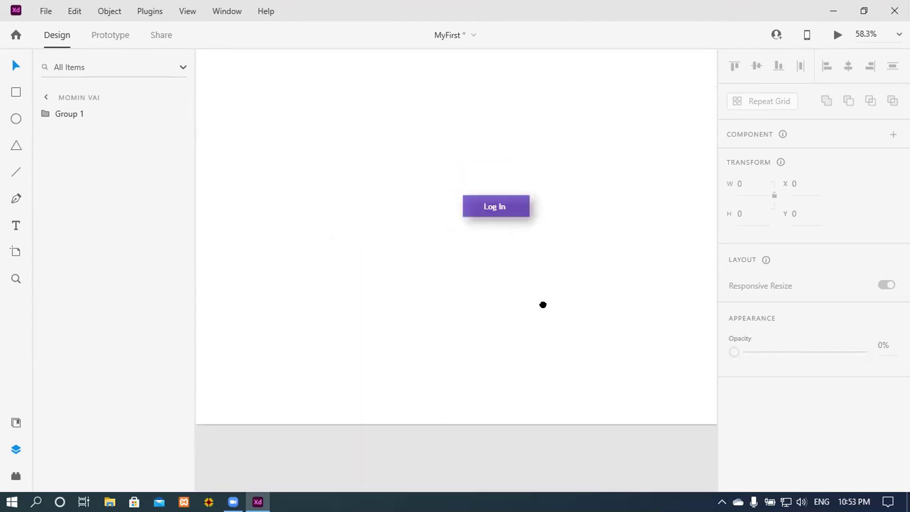
# - Rename the button's group layer as "LogIn Button" and deselect it
pyautogui.click(72, 116)
pyautogui.rightClick(71, 116)
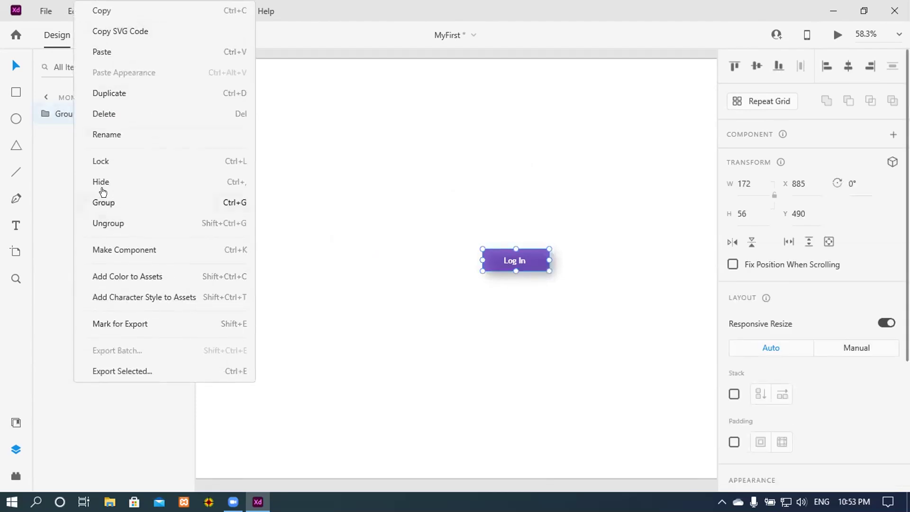
pyautogui.click(135, 137)
pyautogui.press('BackSpace')
pyautogui.write('Lo')
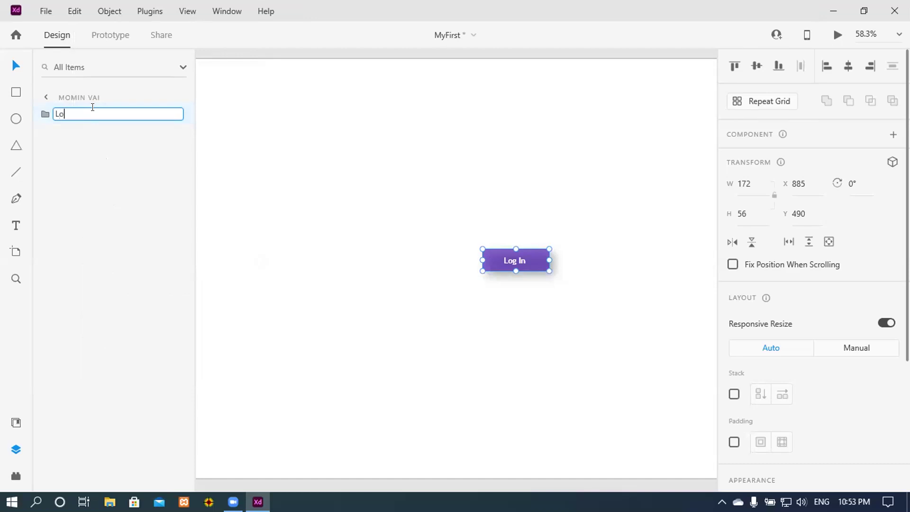
pyautogui.write('gIn Button')
pyautogui.press('Return')
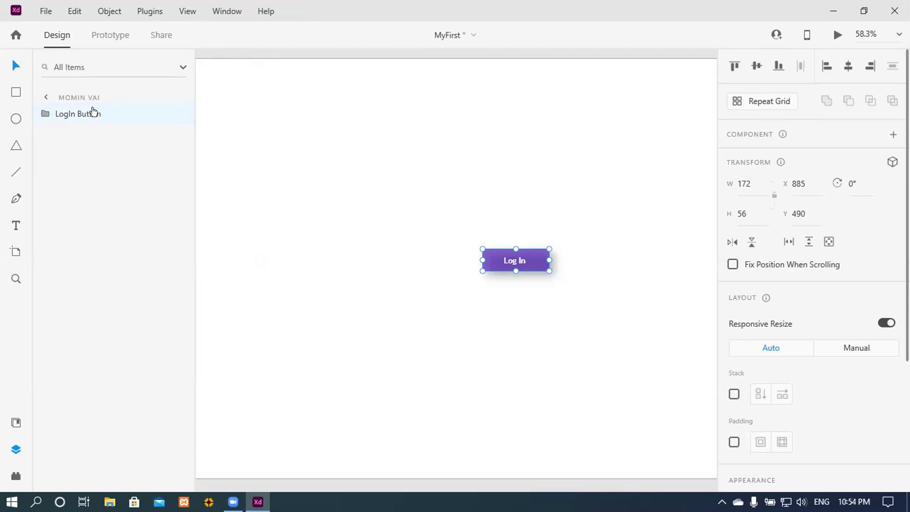
pyautogui.click(399, 262)
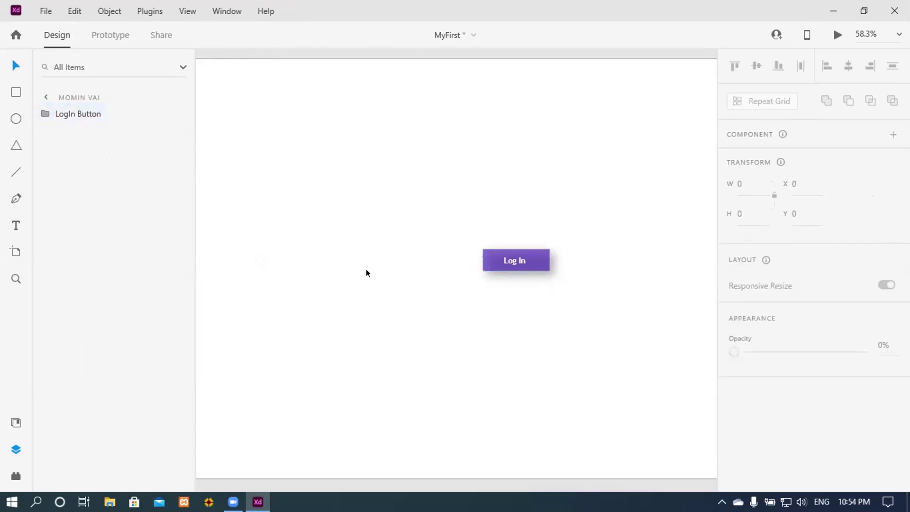
# - Move the LogIn Button group to the artboard's upper-left corner at about X 47, Y 38, and deselect it
pyautogui.scroll(-3, 366, 272)
pyautogui.moveTo(465, 262); pyautogui.dragTo(261, 159)
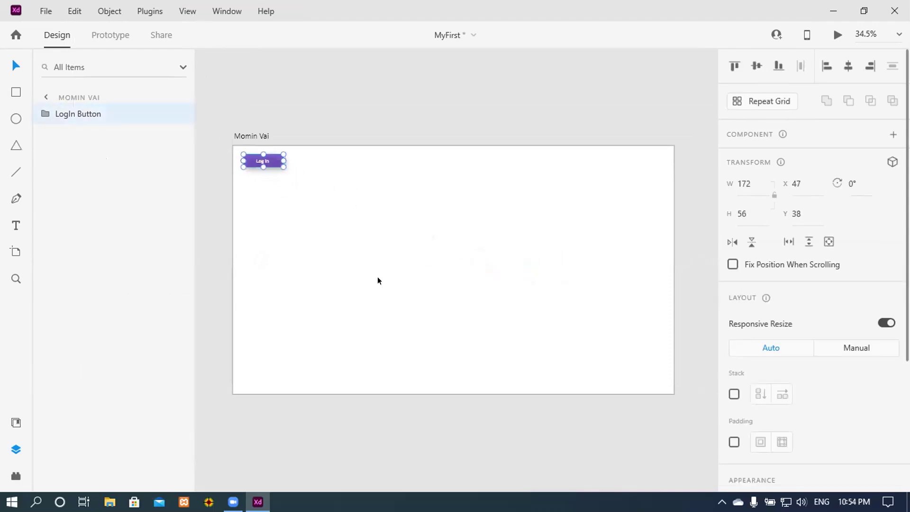
pyautogui.click(378, 279)
# - Duplicate the LogIn Button group beside the original on the same row, at about X 287, Y 38
pyautogui.scroll(3, 346, 264)
pyautogui.moveTo(276, 219); pyautogui.dragTo(523, 368)
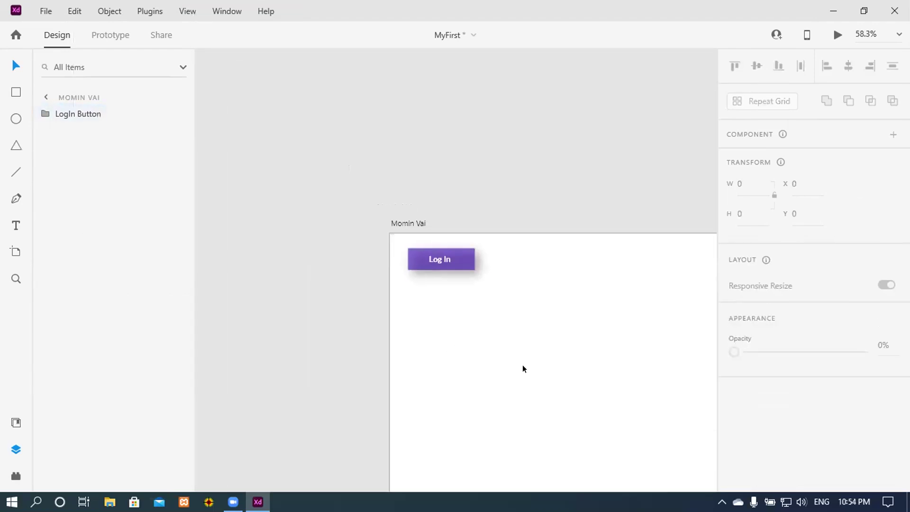
pyautogui.scroll(3, 513, 320)
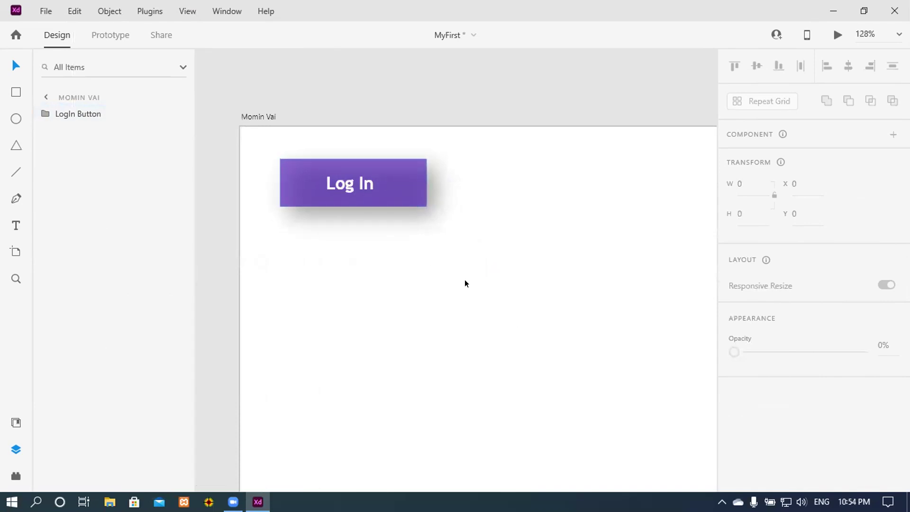
pyautogui.scroll(-1, 374, 240)
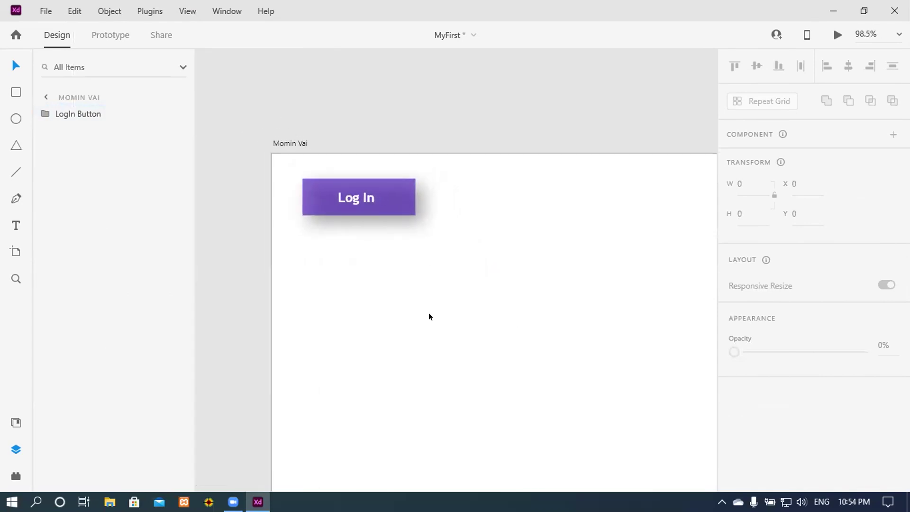
pyautogui.moveTo(431, 279); pyautogui.dragTo(410, 271)
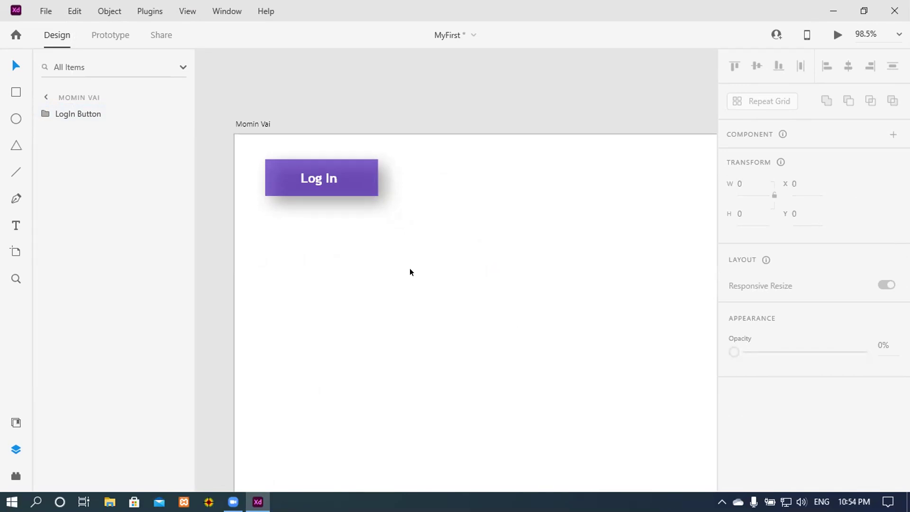
pyautogui.scroll(-3, 511, 256)
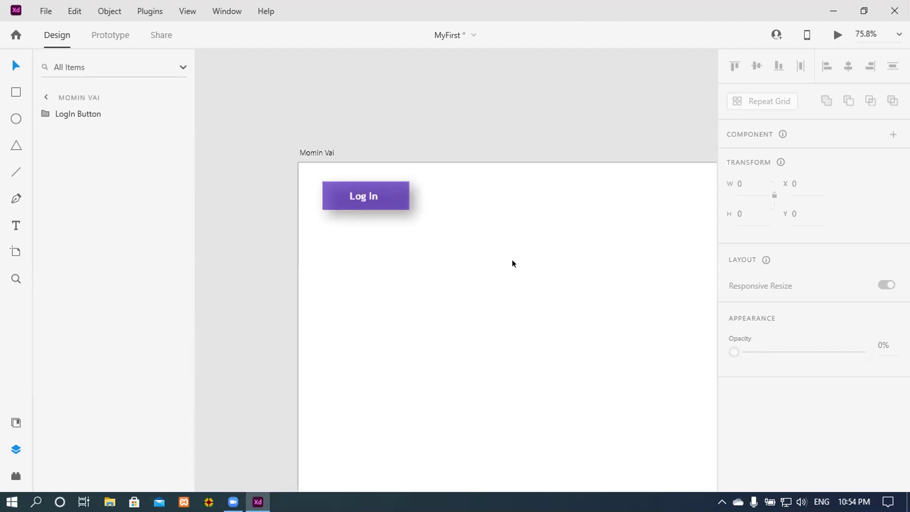
pyautogui.hscroll(3, 474, 280)
pyautogui.scroll(-2, 471, 282)
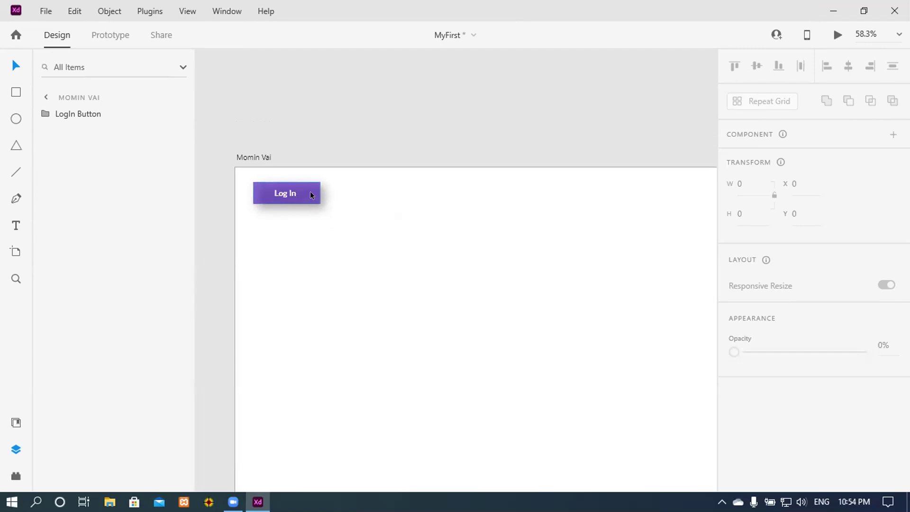
pyautogui.moveTo(309, 191); pyautogui.dragTo(399, 192)
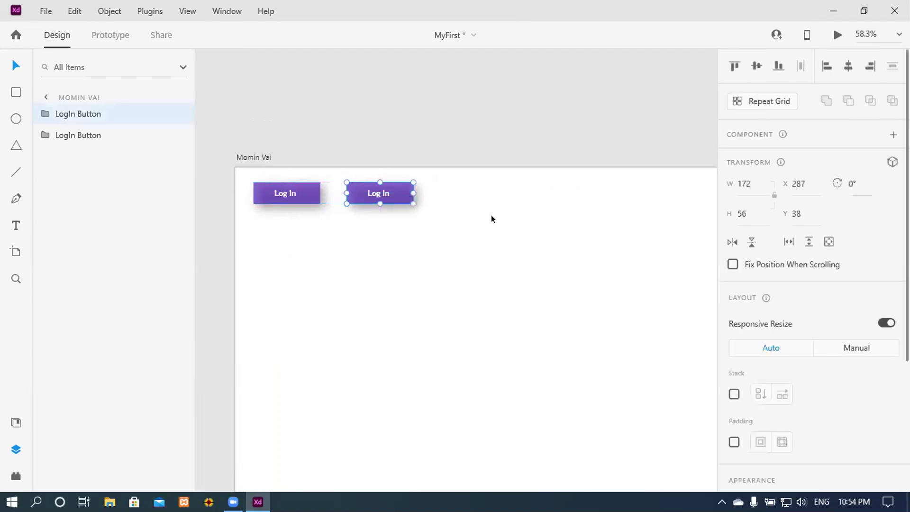
pyautogui.click(471, 236)
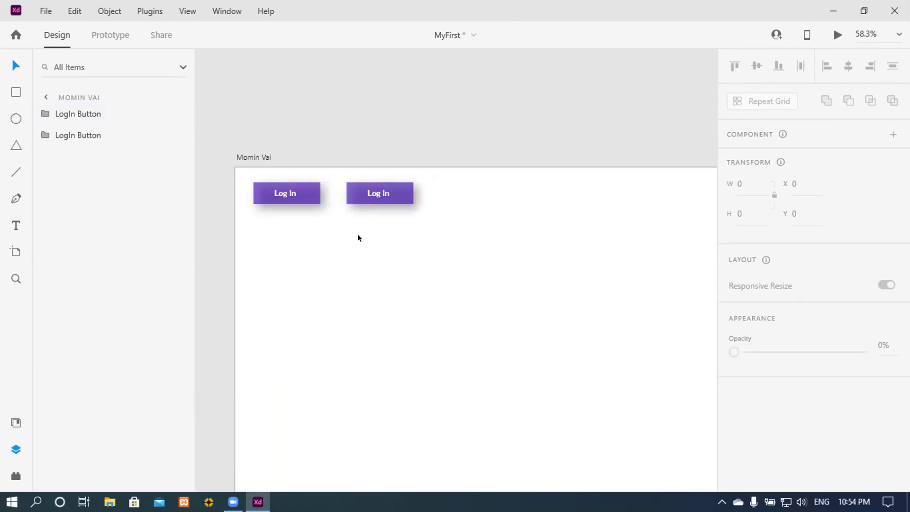
# - Duplicate the second Log In button directly below it at about X 287, Y 155, and delete that copy
pyautogui.click(398, 194)
pyautogui.moveTo(397, 202); pyautogui.dragTo(397, 240)
pyautogui.click(399, 292)
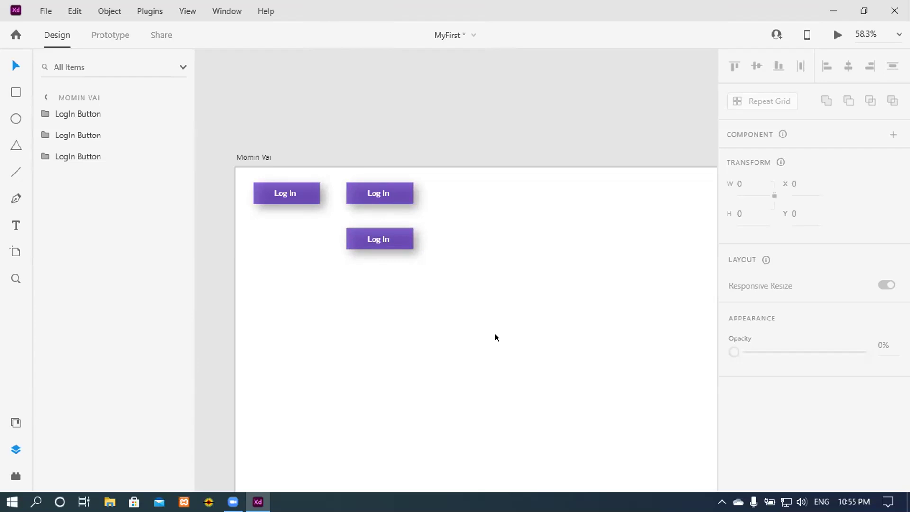
pyautogui.click(397, 238)
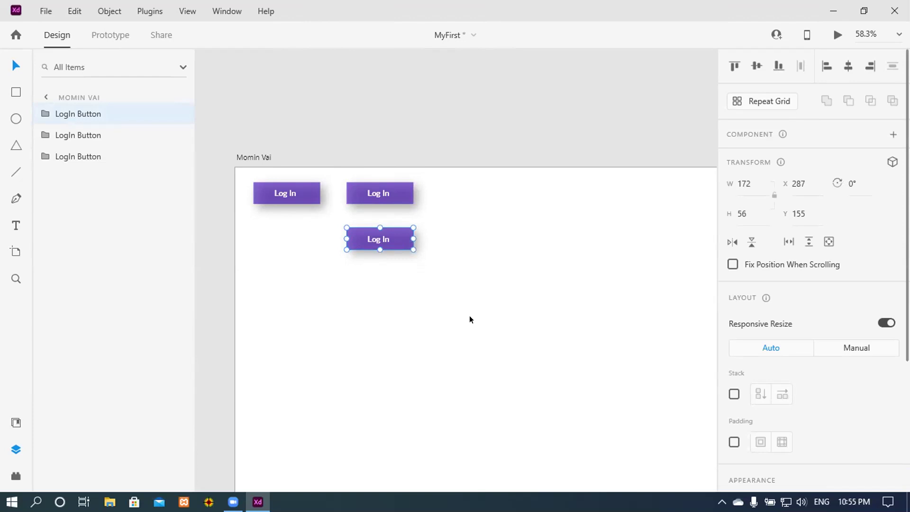
pyautogui.press('Delete')
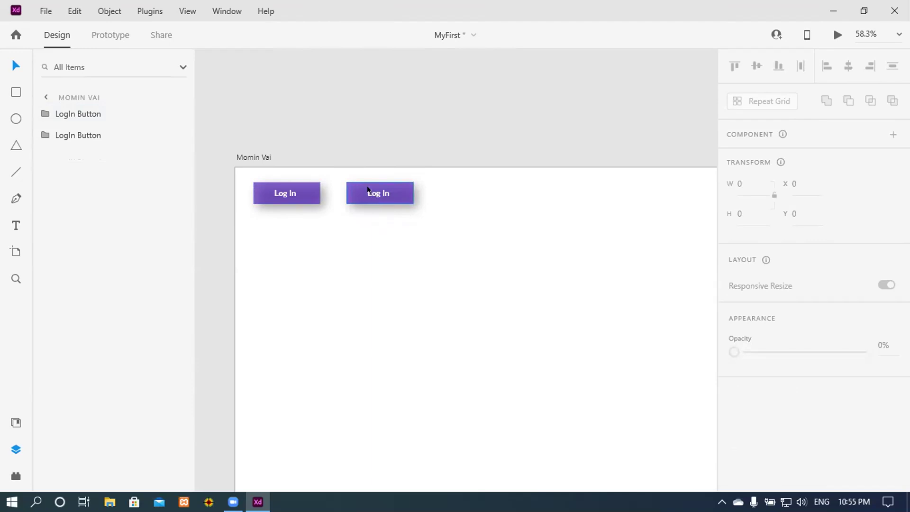
# - Expand the original button's group in the layers and select its "Log In" text layer, keeping the layer name
pyautogui.click(41, 138)
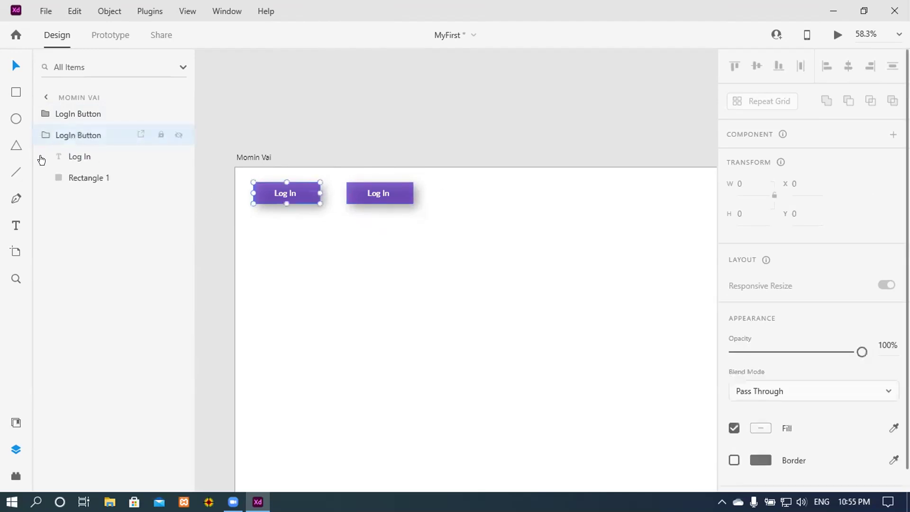
pyautogui.doubleClick(81, 156)
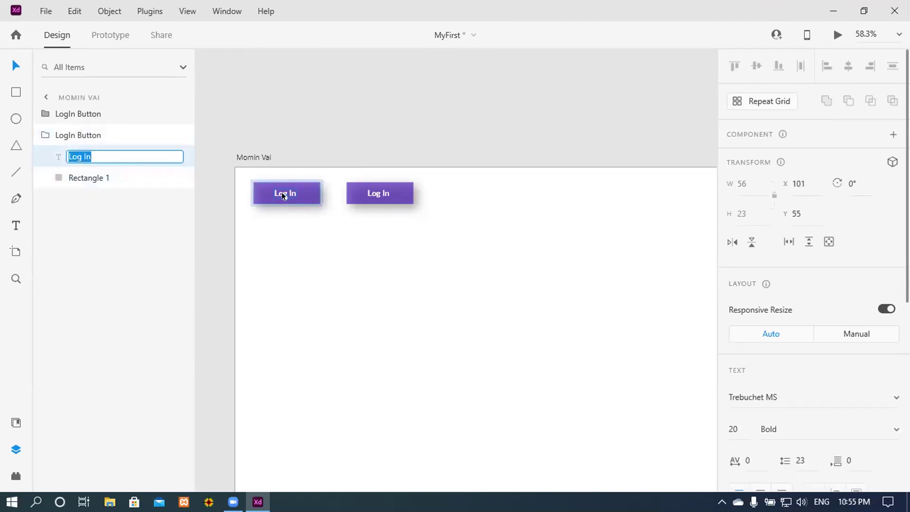
pyautogui.scroll(3, 279, 244)
pyautogui.press('Return')
pyautogui.scroll(2, 317, 225)
# - Replace the original button's "Log In" text with "Register"
pyautogui.doubleClick(299, 204)
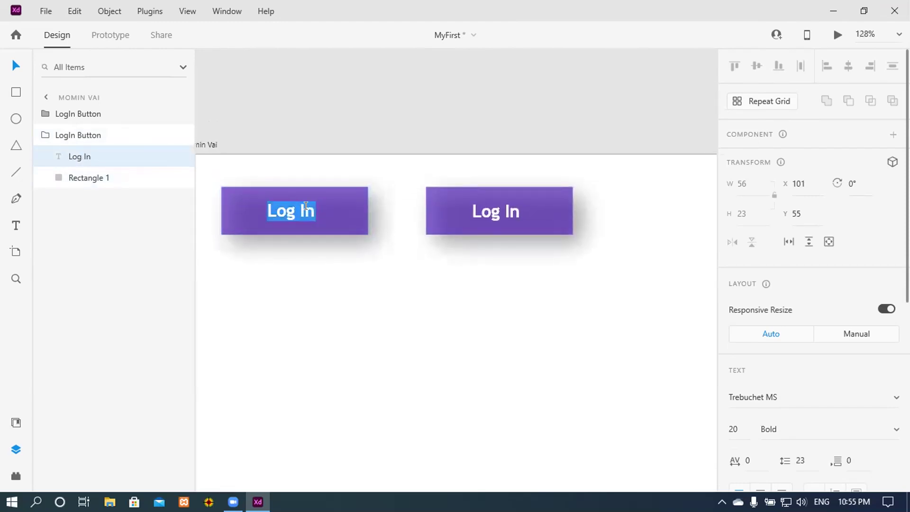
pyautogui.click(316, 215)
pyautogui.press('BackSpace')
pyautogui.press('BackSpace')
pyautogui.press('BackSpace')
pyautogui.press('BackSpace')
pyautogui.press('BackSpace')
pyautogui.press('BackSpace')
pyautogui.write('Register')
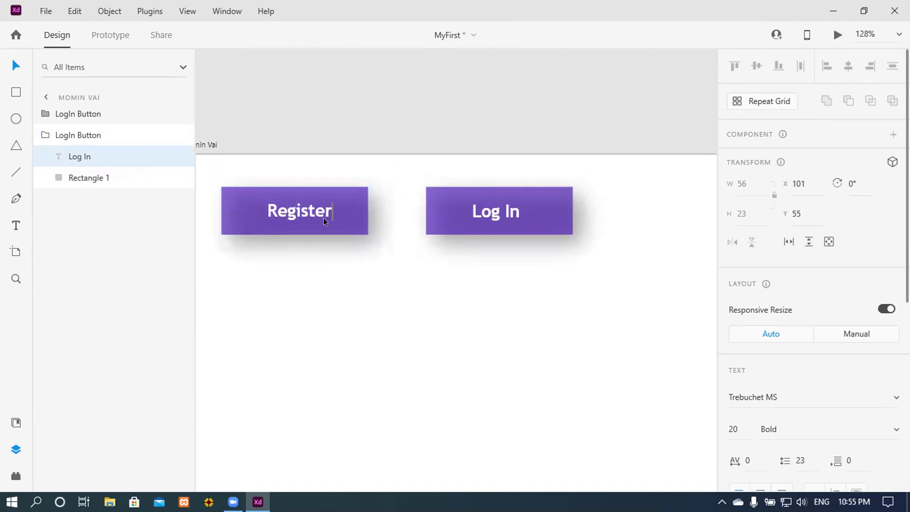
# - Finish editing the Register text and centre it within its button at X 95, Y 55
pyautogui.press('Escape')
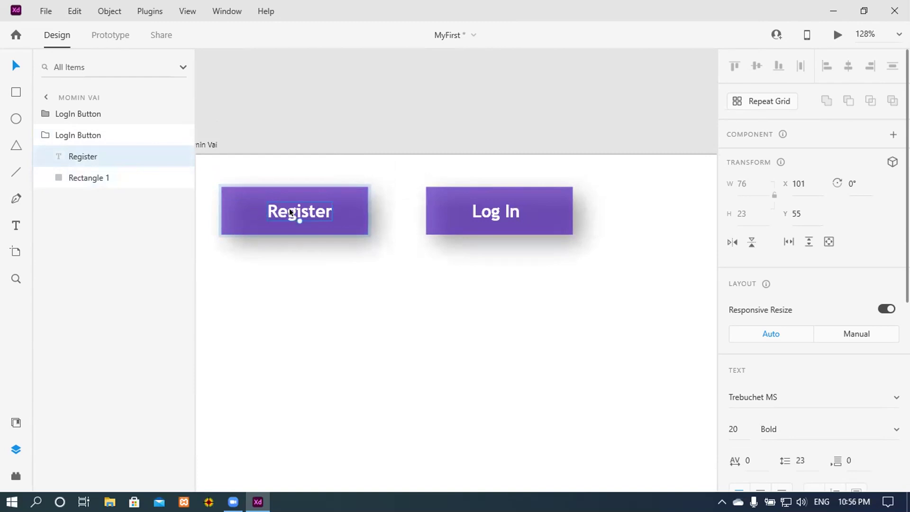
pyautogui.moveTo(291, 211)
pyautogui.mouseDown()
pyautogui.moveTo(283, 209)
pyautogui.moveTo(299, 217)
pyautogui.moveTo(283, 216)
pyautogui.mouseUp()
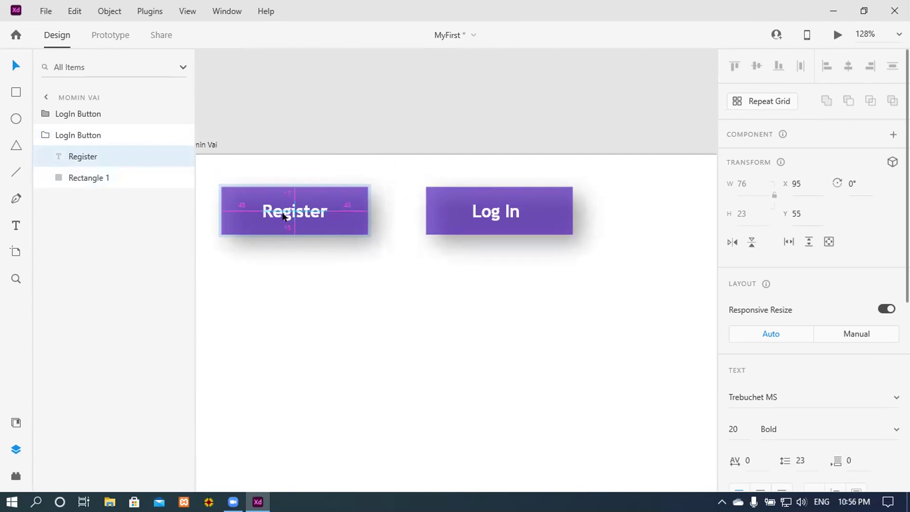
pyautogui.moveTo(284, 216)
pyautogui.mouseDown()
pyautogui.moveTo(305, 212)
pyautogui.moveTo(283, 211)
pyautogui.mouseUp()
pyautogui.moveTo(282, 208); pyautogui.dragTo(284, 209)
pyautogui.click(314, 277)
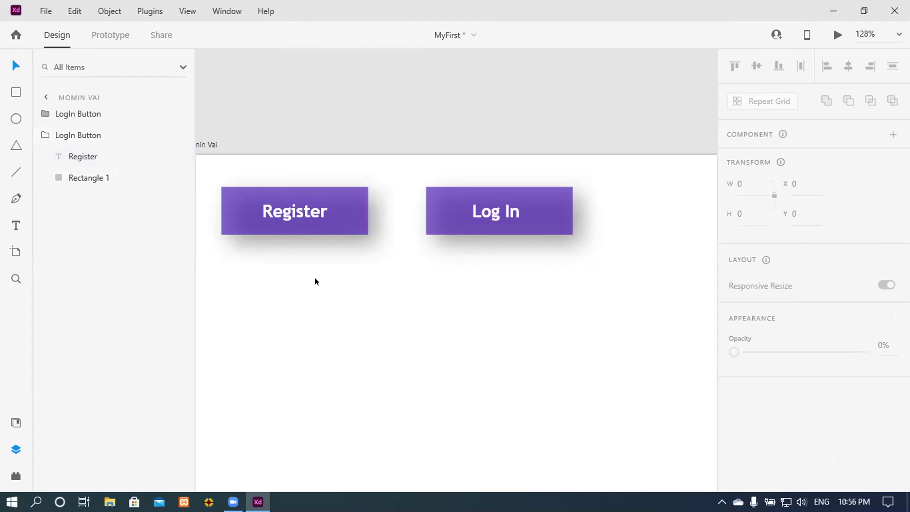
# - Nudge the Register text off centre inside its button and bring it back to X 95, Y 55
pyautogui.click(291, 209)
pyautogui.doubleClick(285, 210)
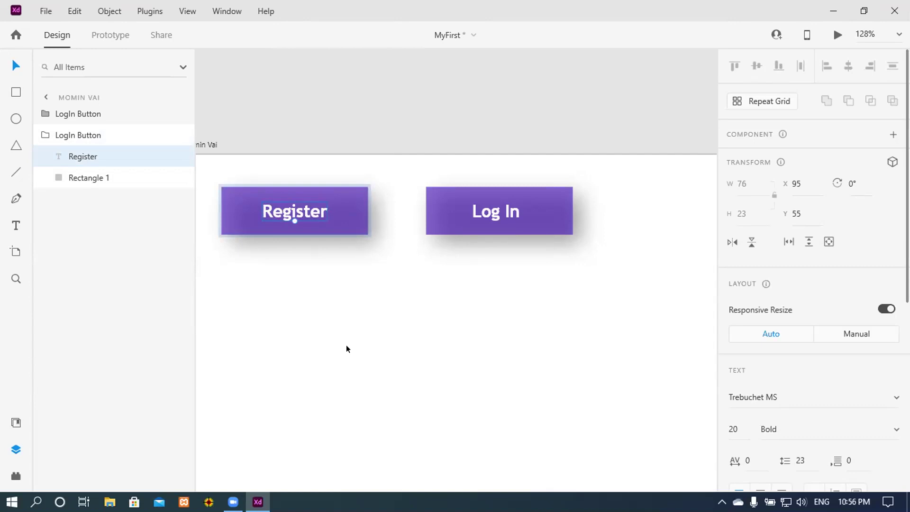
pyautogui.press('Right')
pyautogui.press('Right')
pyautogui.press('Right')
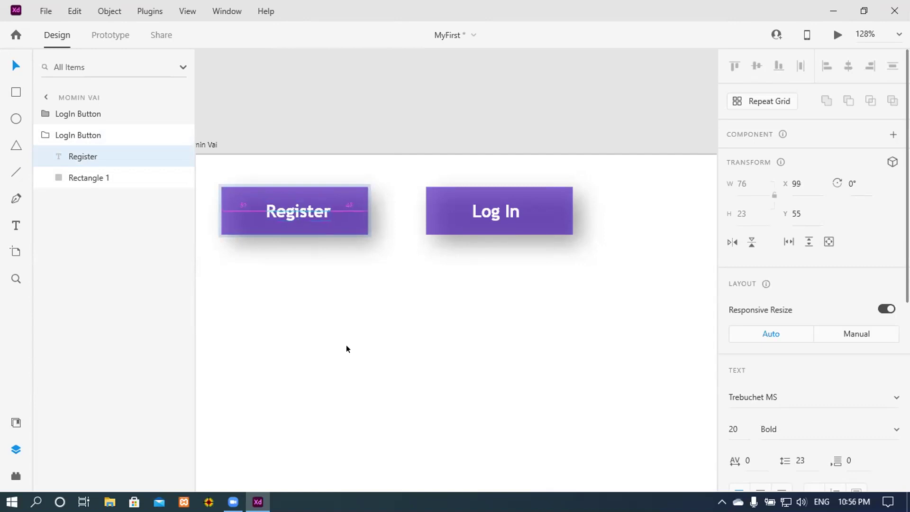
pyautogui.press('Right')
pyautogui.press('Right')
pyautogui.press('Right')
pyautogui.press('Right')
pyautogui.press('Right')
pyautogui.press('Right')
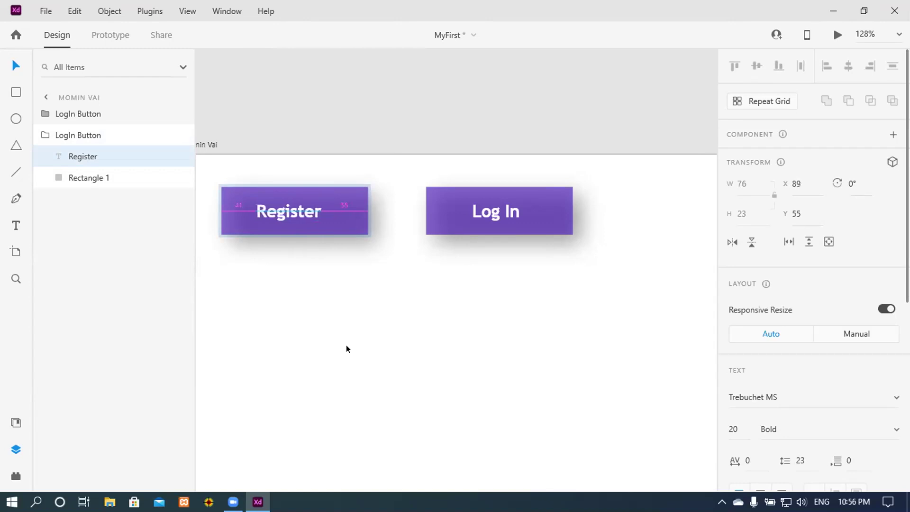
pyautogui.press('Right')
pyautogui.press('Right')
pyautogui.press('Right')
pyautogui.press('Right')
pyautogui.press('Right')
pyautogui.press('Right')
pyautogui.press('Left')
pyautogui.press('Left')
pyautogui.press('Left')
pyautogui.press('Left')
pyautogui.press('Left')
pyautogui.press('Left')
pyautogui.press('Left')
pyautogui.press('Left')
pyautogui.press('Left')
pyautogui.press('Left')
pyautogui.press('Left')
pyautogui.press('Left')
pyautogui.press('Left')
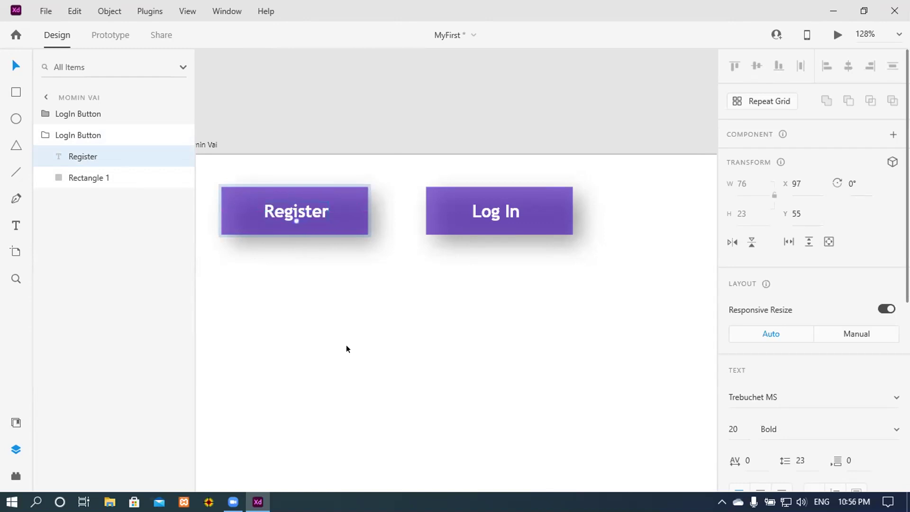
pyautogui.press('Left')
pyautogui.press('Left')
pyautogui.press('Left')
pyautogui.press('Left')
pyautogui.press('Up')
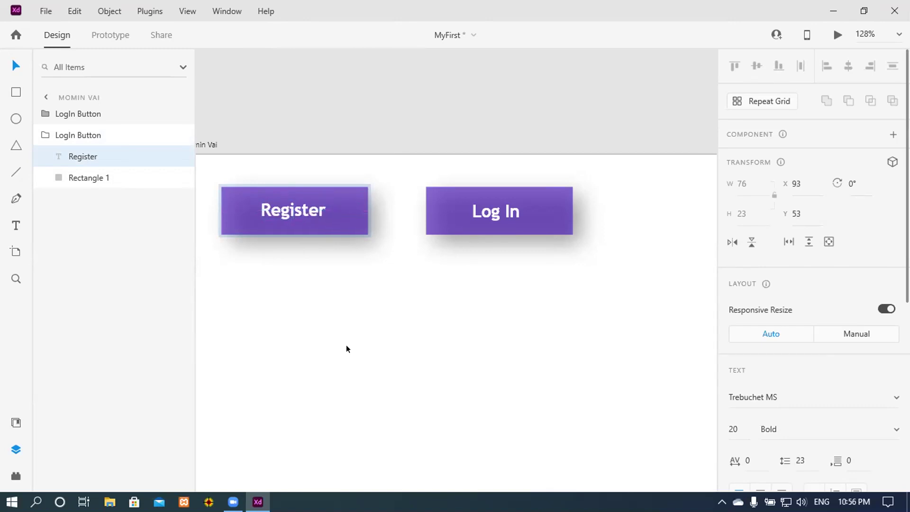
pyautogui.press('Right')
pyautogui.press('Right')
pyautogui.press('Down')
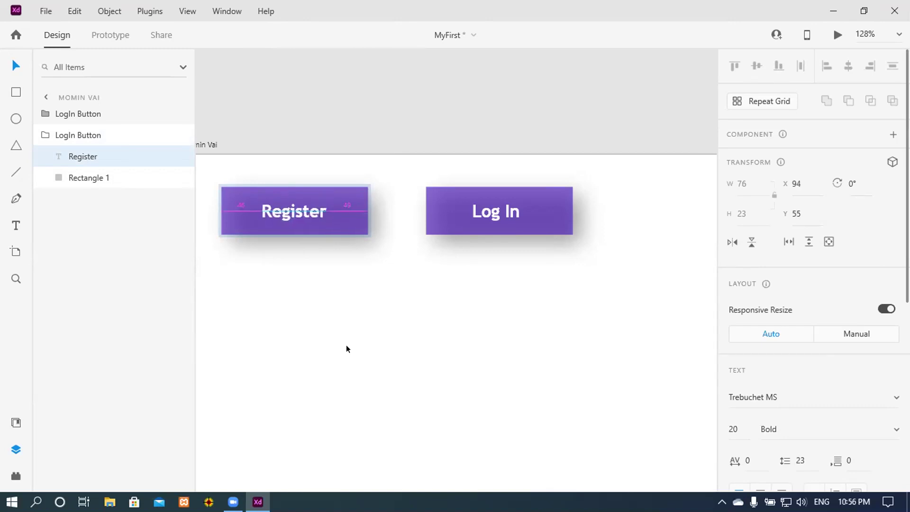
pyautogui.press('Left')
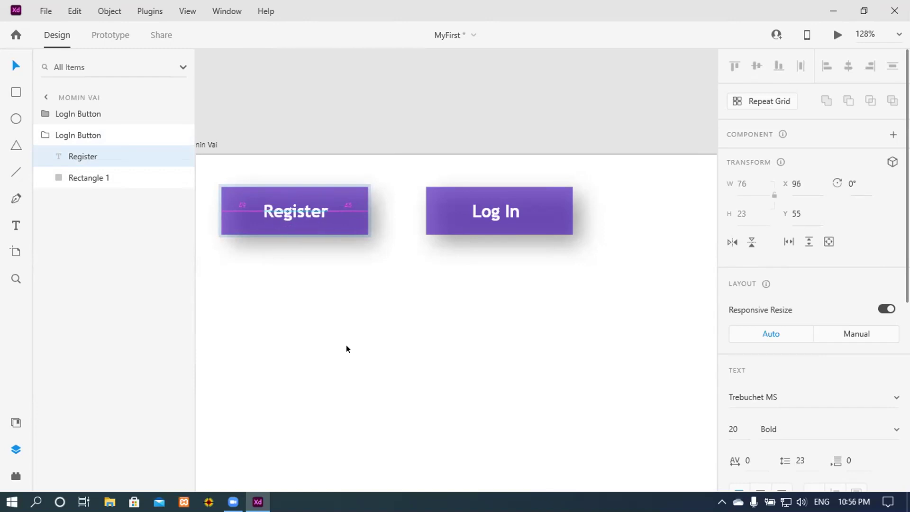
pyautogui.press('Right')
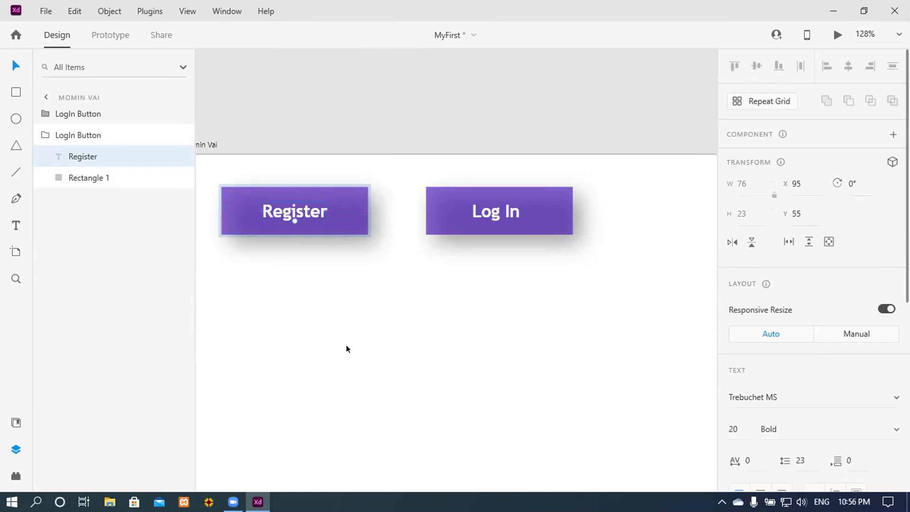
pyautogui.click(354, 310)
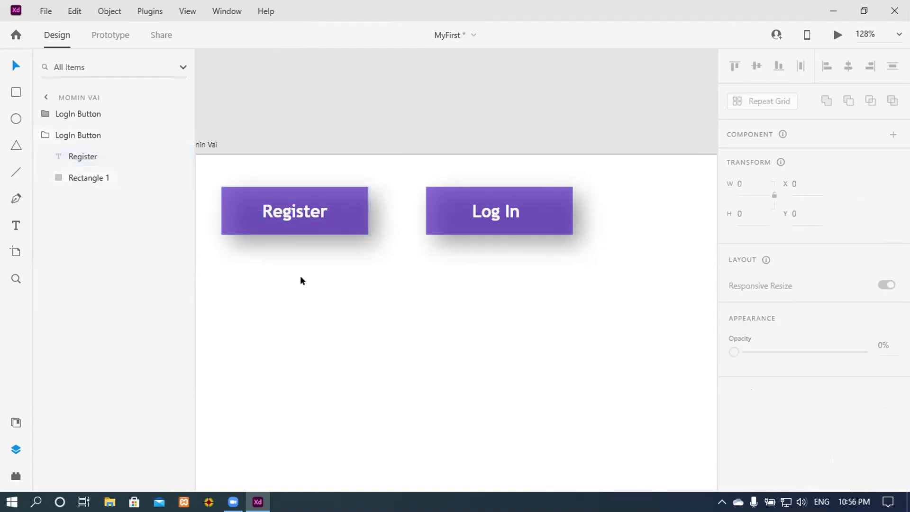
# - Collapse the group holding the Register text in the layers and rename that group as Register
pyautogui.click(55, 137)
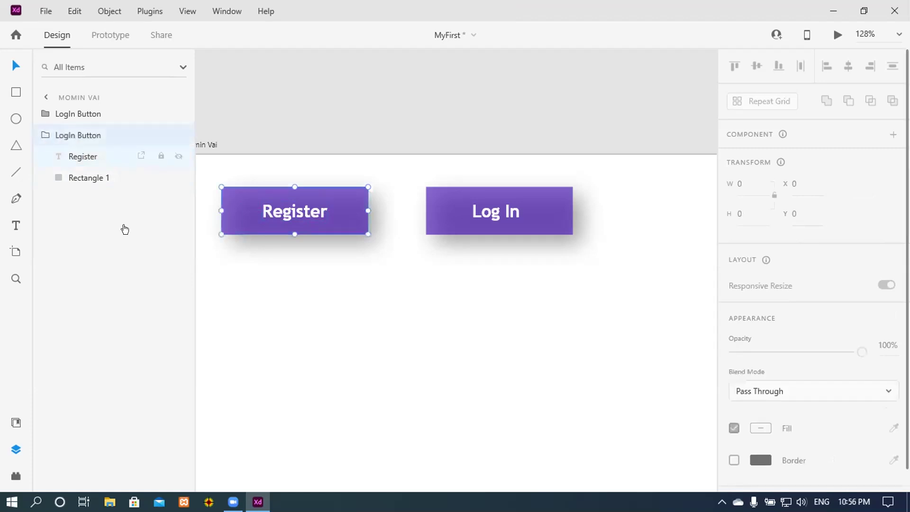
pyautogui.click(45, 135)
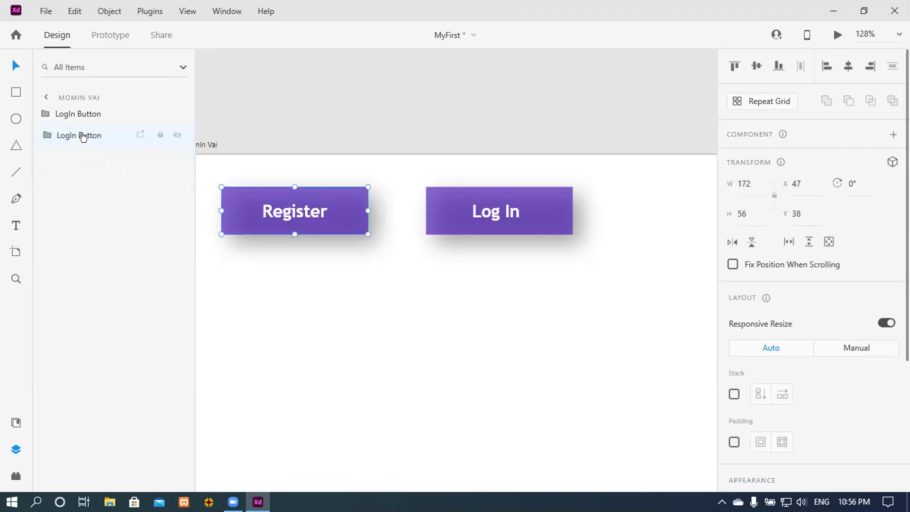
pyautogui.rightClick(79, 137)
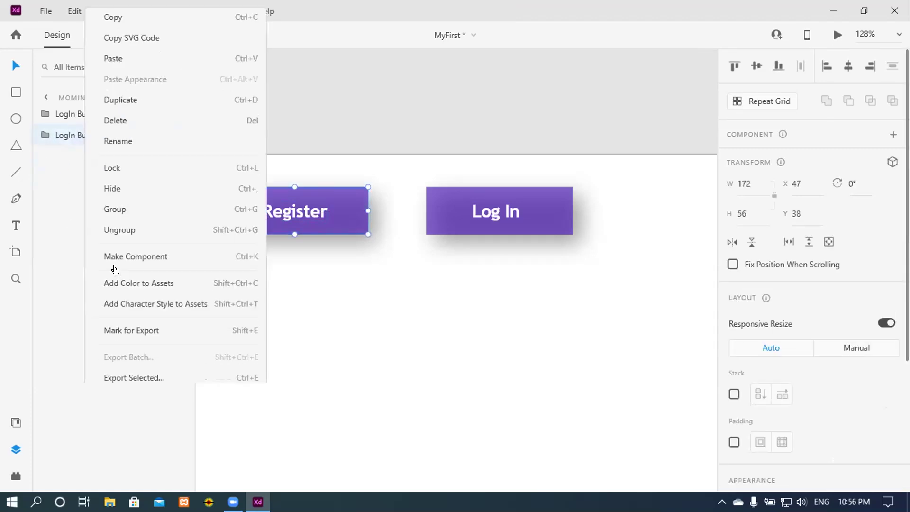
pyautogui.click(120, 135)
pyautogui.press('BackSpace')
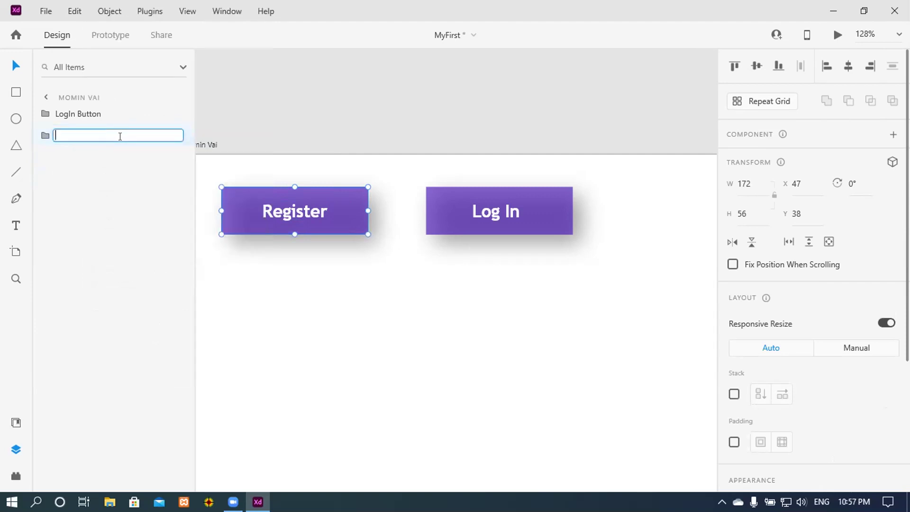
pyautogui.write('Register')
pyautogui.press('Return')
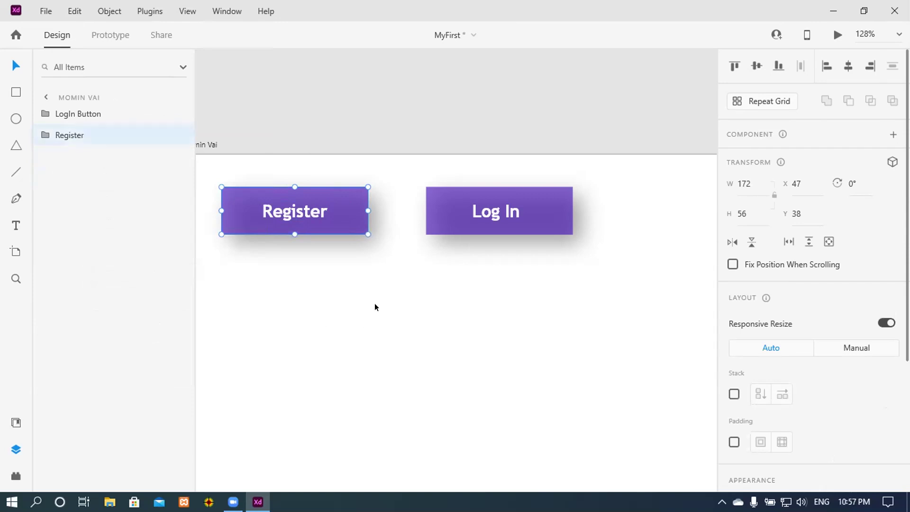
pyautogui.click(377, 303)
# - Examine the Register and Log In buttons on the whole artboard and close up
pyautogui.keyDown('ctrl'); pyautogui.scroll(-3, 389, 302); pyautogui.keyUp('ctrl')
pyautogui.scroll(-1, 488, 336)
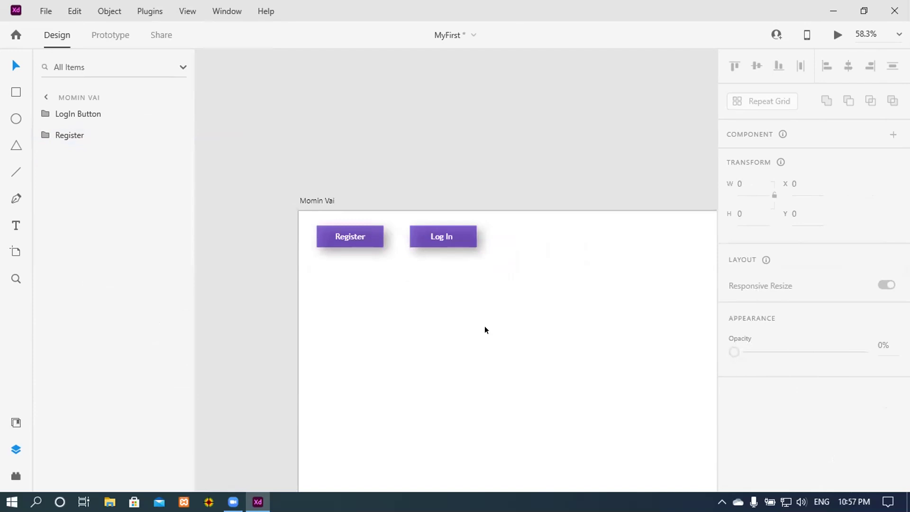
pyautogui.keyDown('ctrl'); pyautogui.scroll(-2, 497, 334); pyautogui.keyUp('ctrl')
pyautogui.hscroll(2, 439, 269)
pyautogui.keyDown('ctrl'); pyautogui.scroll(-1, 440, 271); pyautogui.keyUp('ctrl')
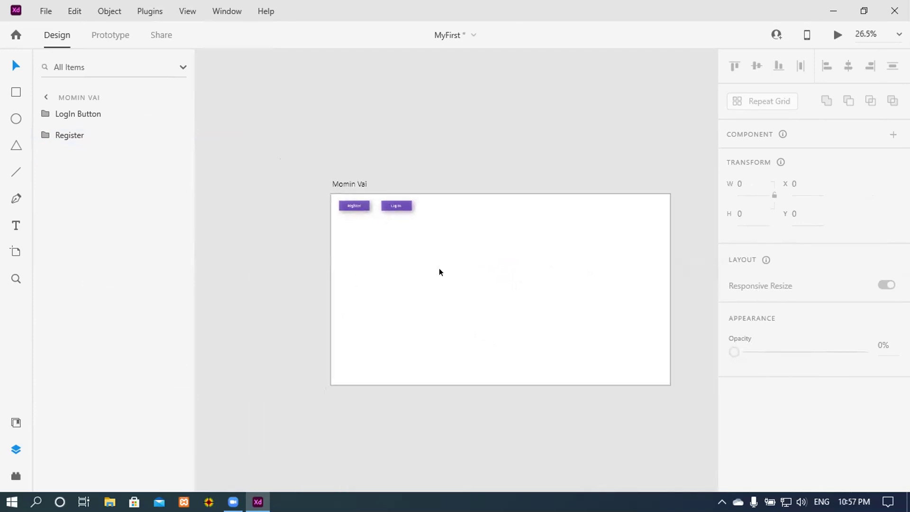
pyautogui.keyDown('ctrl'); pyautogui.scroll(3, 438, 269); pyautogui.keyUp('ctrl')
pyautogui.keyDown('ctrl'); pyautogui.scroll(-2, 497, 284); pyautogui.keyUp('ctrl')
pyautogui.hscroll(1, 408, 283)
pyautogui.keyDown('ctrl'); pyautogui.scroll(1, 323, 229); pyautogui.keyUp('ctrl')
pyautogui.scroll(2, 441, 266)
pyautogui.keyDown('ctrl'); pyautogui.scroll(3, 441, 266); pyautogui.keyUp('ctrl')
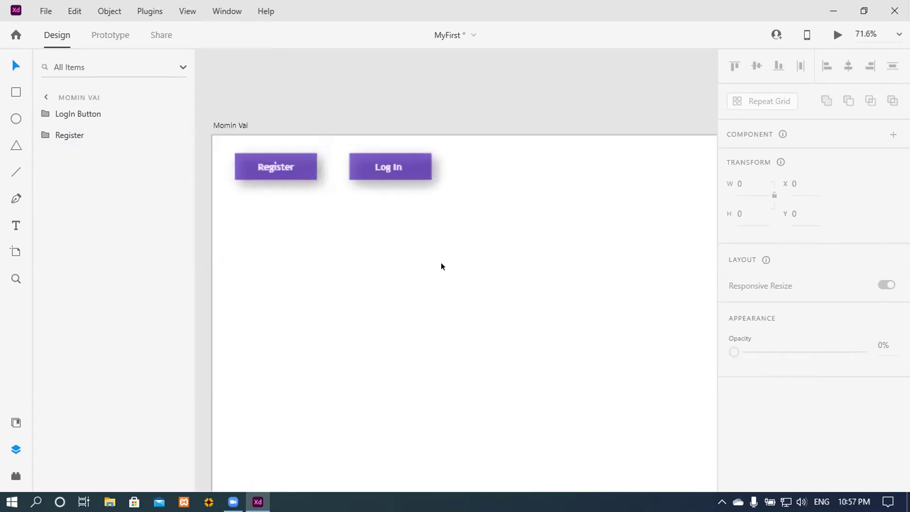
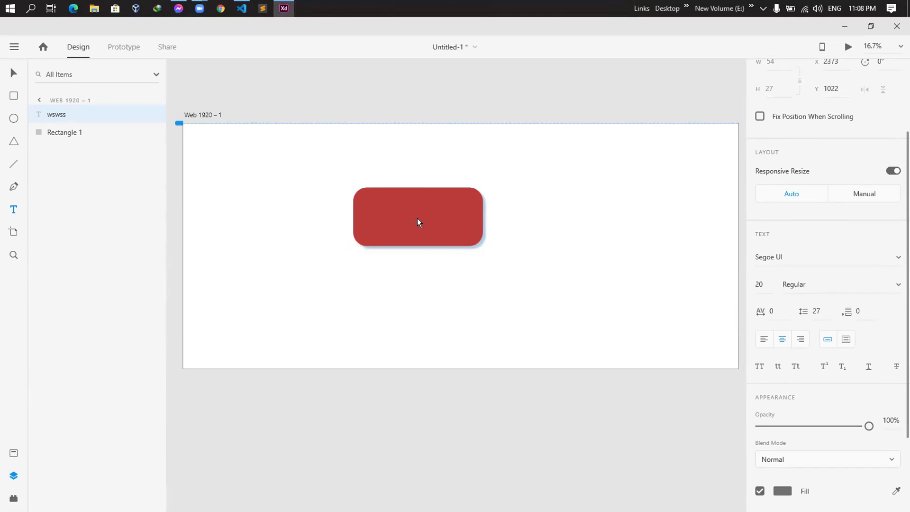
pyautogui.press('Escape')
pyautogui.moveTo(410, 219); pyautogui.dragTo(413, 187)
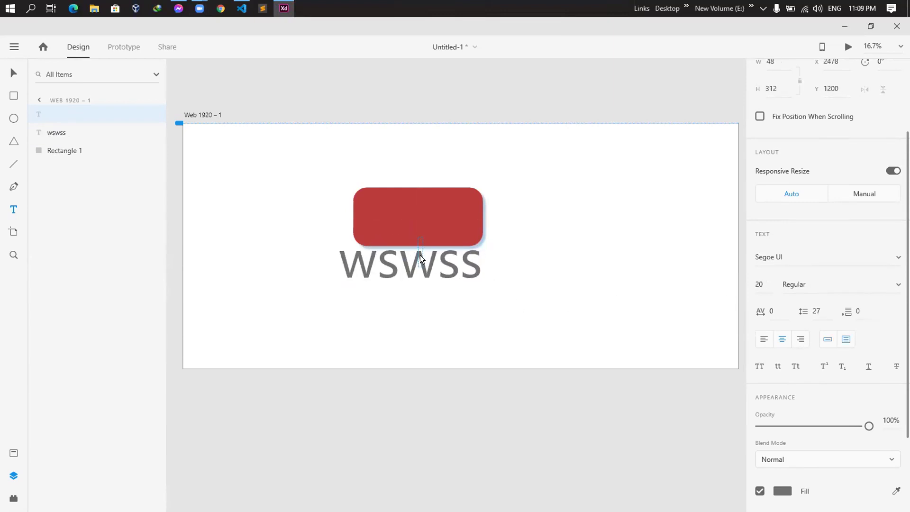
pyautogui.click(459, 264)
pyautogui.moveTo(436, 256); pyautogui.dragTo(442, 273)
pyautogui.click(398, 274)
pyautogui.click(523, 274)
pyautogui.click(398, 266)
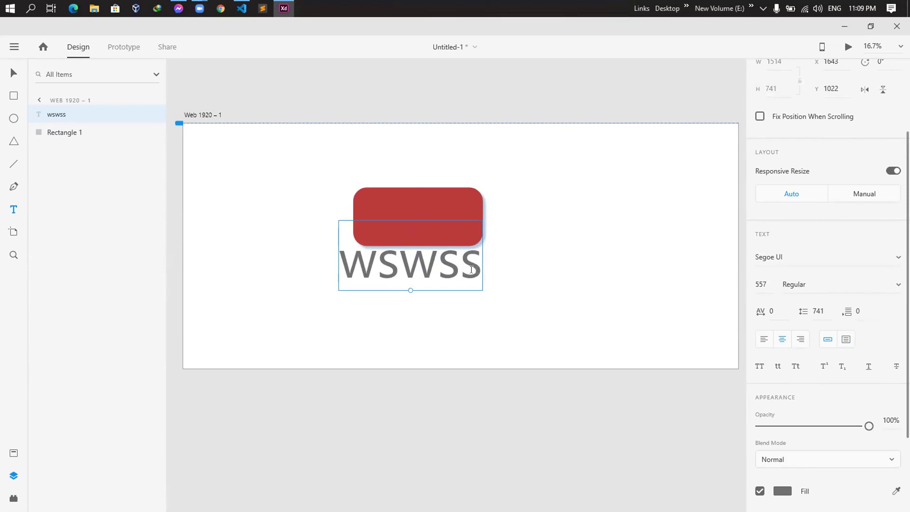
# - Reduce the wswss text to size 408 and place it on the red rounded rectangle at about X 1923, Y 675
pyautogui.moveTo(421, 265); pyautogui.dragTo(420, 218)
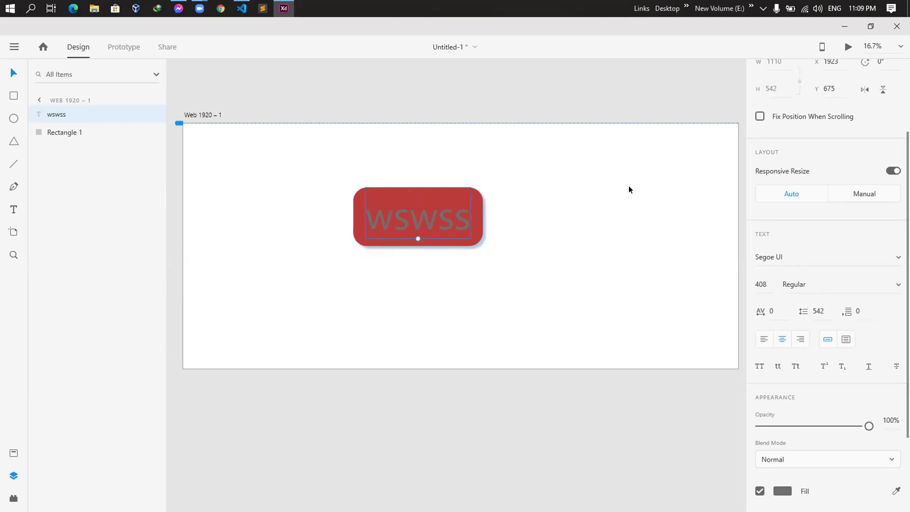
pyautogui.scroll(3, 789, 235)
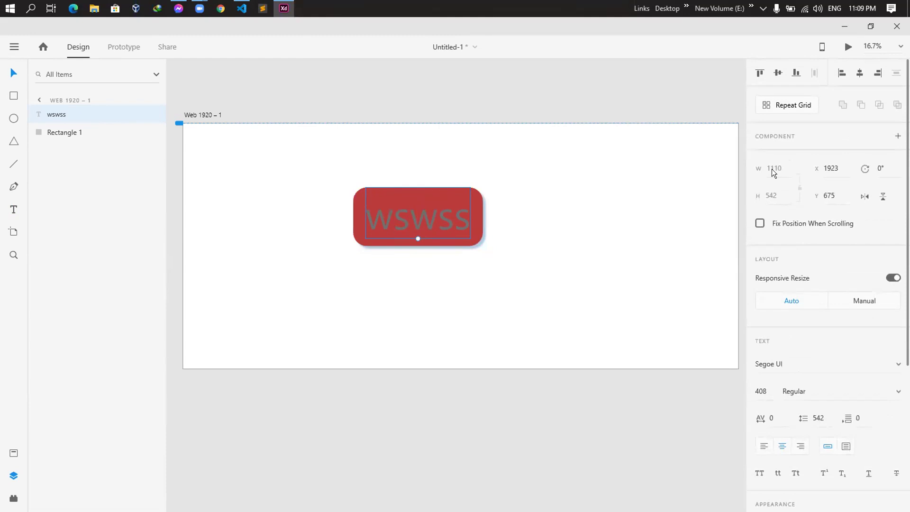
pyautogui.scroll(-5, 769, 229)
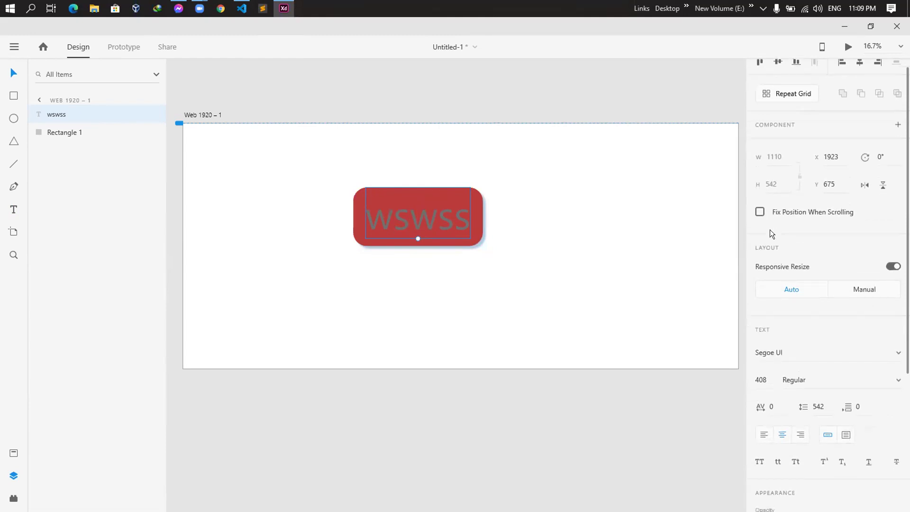
# - Select the wswss text and the red rectangle together and move both to about X 1896, Y 753
pyautogui.moveTo(286, 173); pyautogui.dragTo(609, 284)
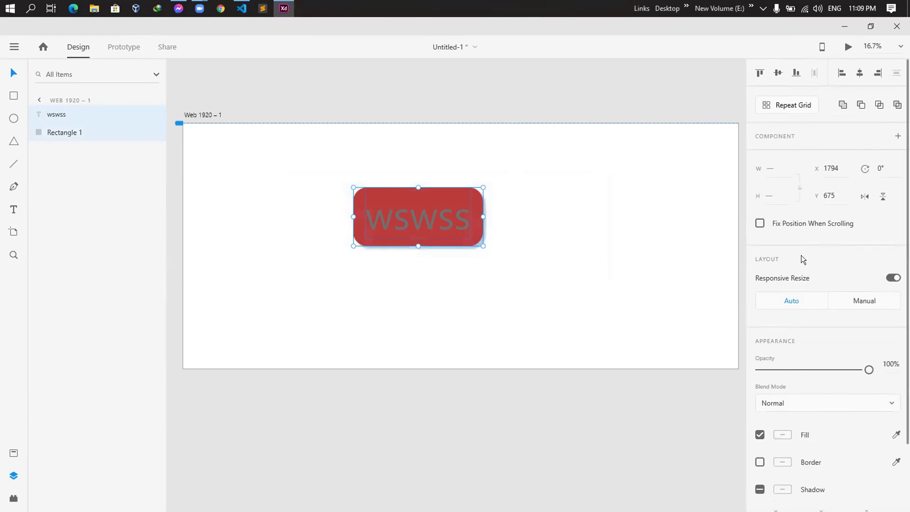
pyautogui.scroll(-2, 801, 255)
pyautogui.scroll(2, 801, 254)
pyautogui.moveTo(424, 225); pyautogui.dragTo(437, 220)
pyautogui.moveTo(369, 211); pyautogui.dragTo(382, 220)
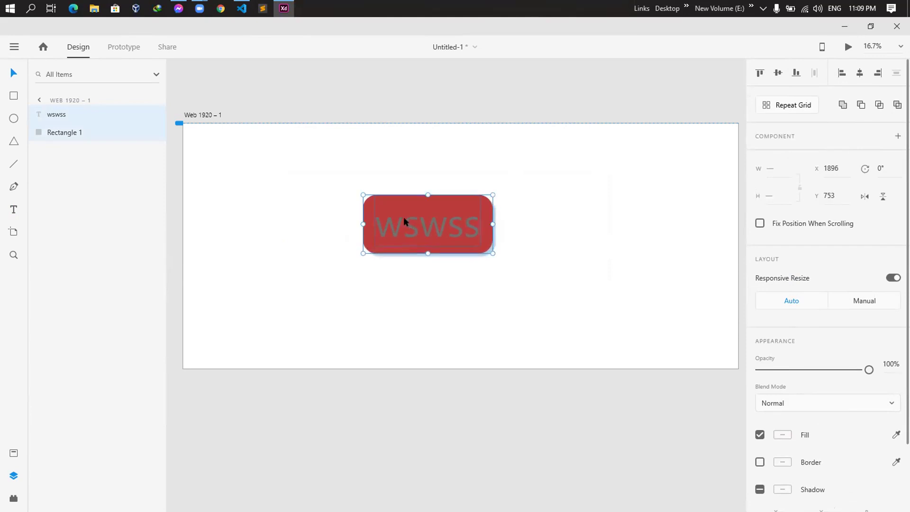
# - Rename the wswss text layer with the person's first name
pyautogui.doubleClick(53, 114)
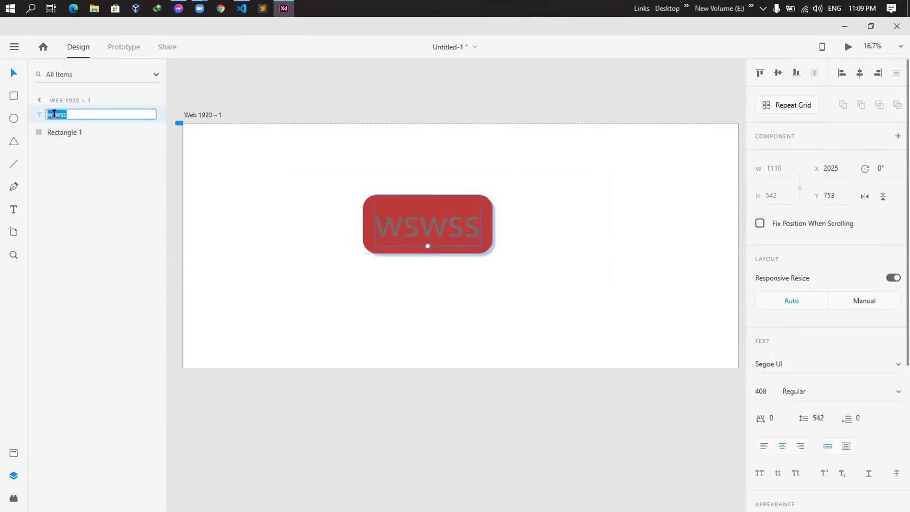
pyautogui.press('BackSpace')
pyautogui.write('sohel')
pyautogui.press('Return')
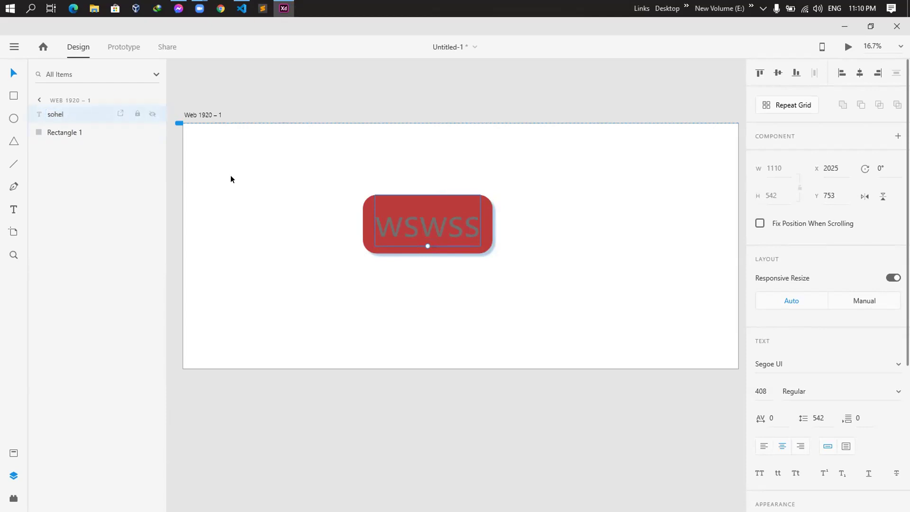
# - Move the wswss text to about X 2049, Y 791 and replace its wording with the person's first name
pyautogui.moveTo(411, 236)
pyautogui.mouseDown()
pyautogui.moveTo(441, 243)
pyautogui.moveTo(427, 230)
pyautogui.mouseUp()
pyautogui.rightClick(427, 232)
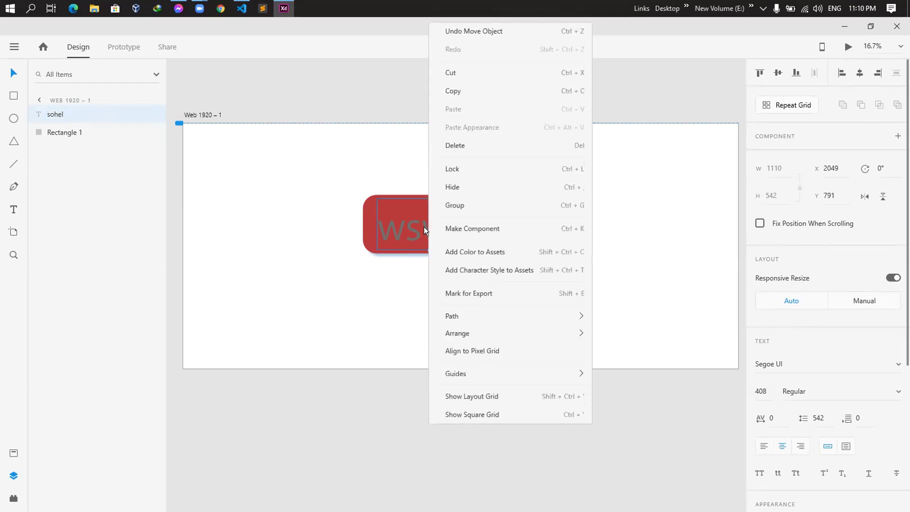
pyautogui.click(413, 227)
pyautogui.doubleClick(413, 227)
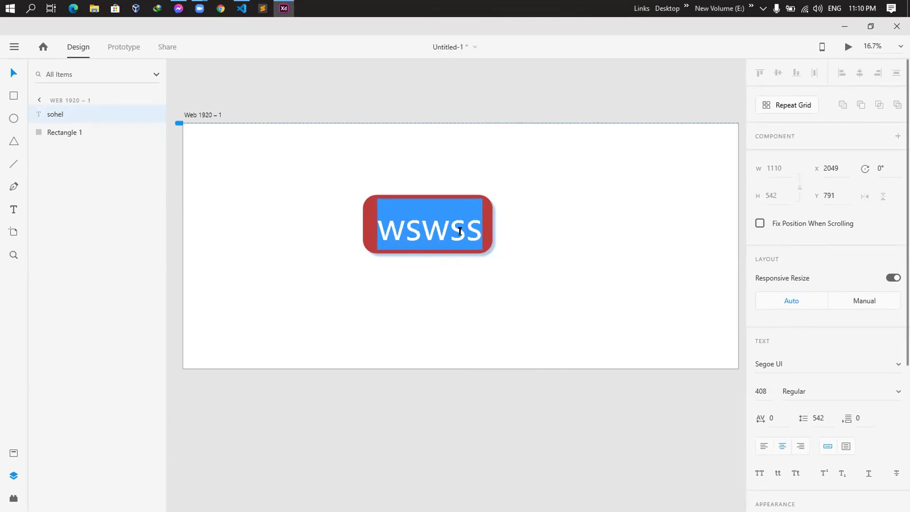
pyautogui.press('BackSpace')
pyautogui.write('sohel')
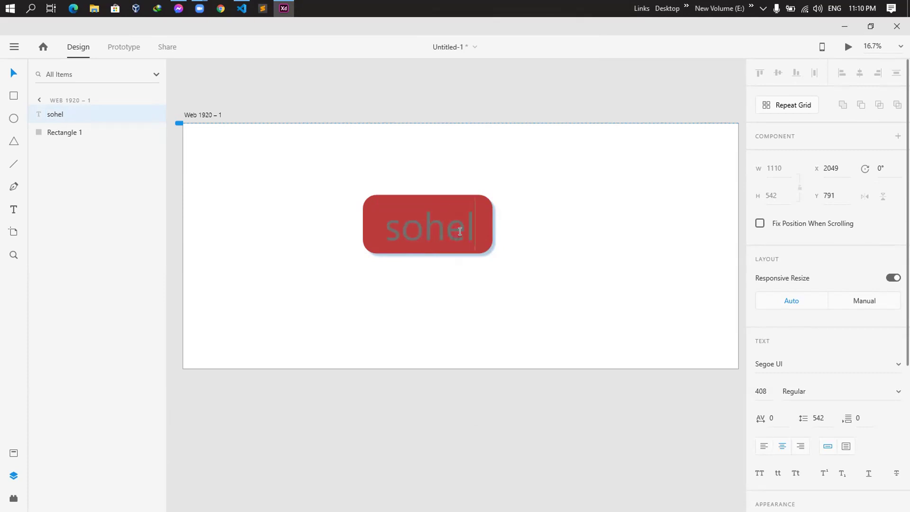
# - Set the fill colour of the text on the red rectangle to purple #582198 at 86% opacity
pyautogui.scroll(-4, 790, 352)
pyautogui.scroll(-1, 788, 352)
pyautogui.press('Escape')
pyautogui.click(783, 394)
pyautogui.click(786, 384)
pyautogui.click(780, 384)
pyautogui.moveTo(724, 350); pyautogui.dragTo(689, 345)
pyautogui.moveTo(738, 314); pyautogui.dragTo(740, 319)
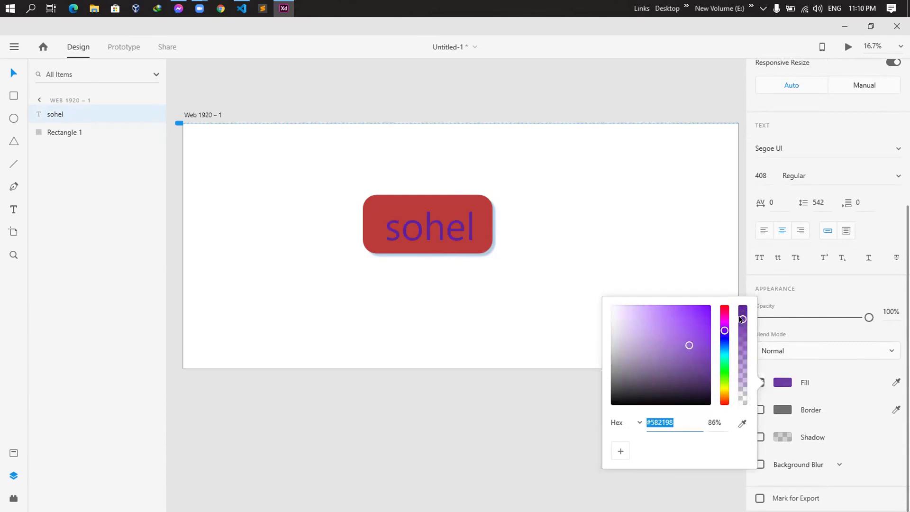
pyautogui.click(815, 384)
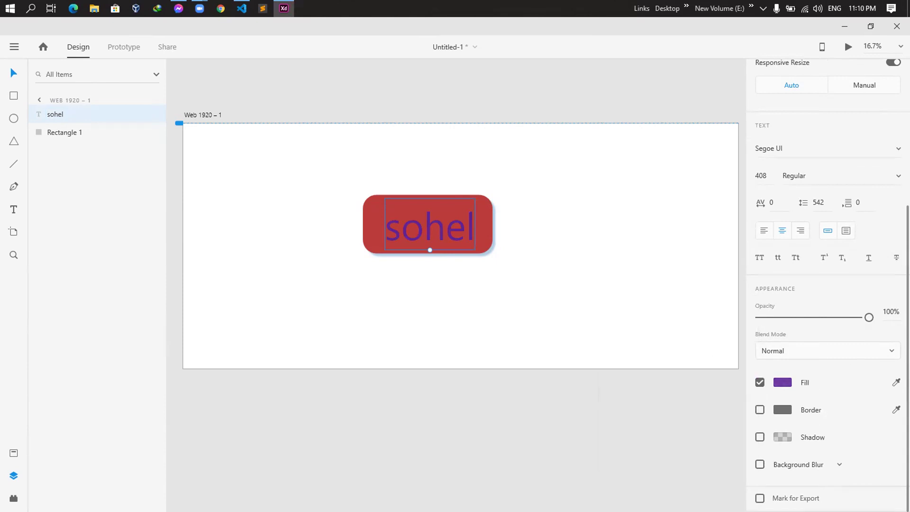
# - Try a background blur on the purple button text and switch it off again
pyautogui.click(759, 464)
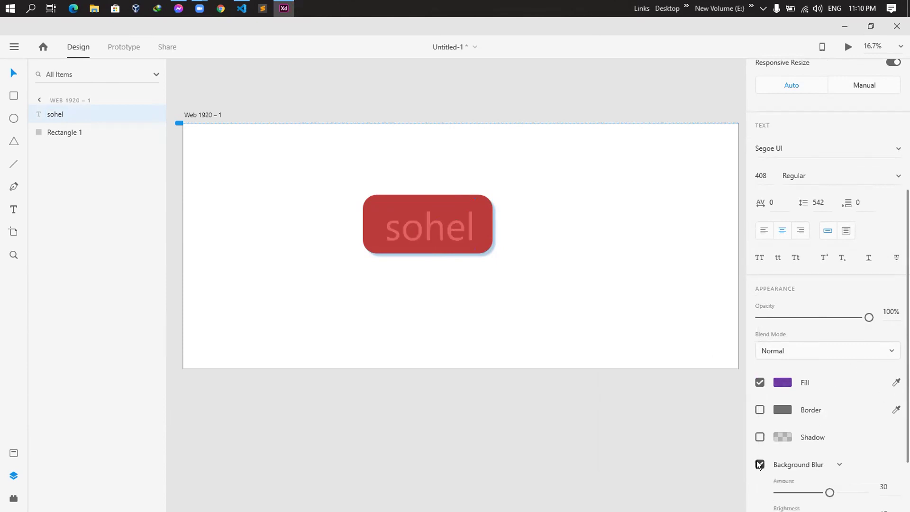
pyautogui.click(760, 464)
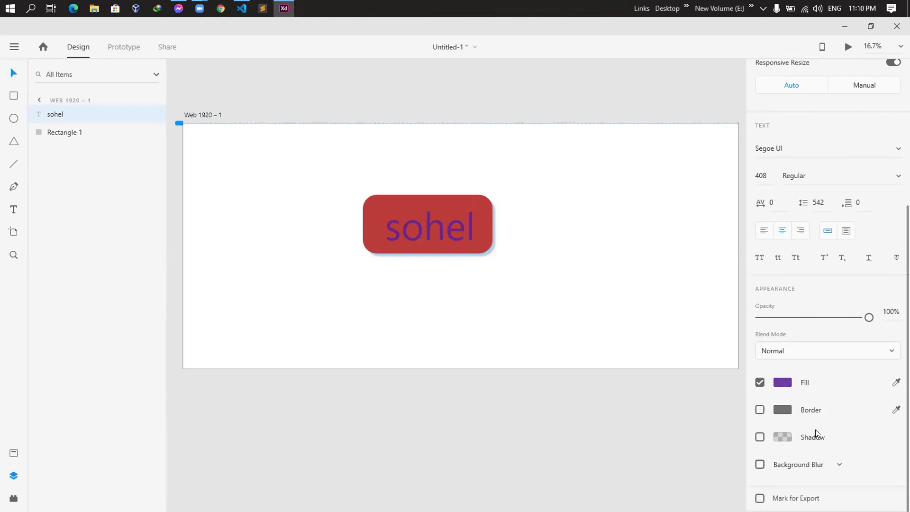
# - Set the purple button text to Bold and move it on the red rectangle to about X 2074, Y 751
pyautogui.scroll(-5, 812, 429)
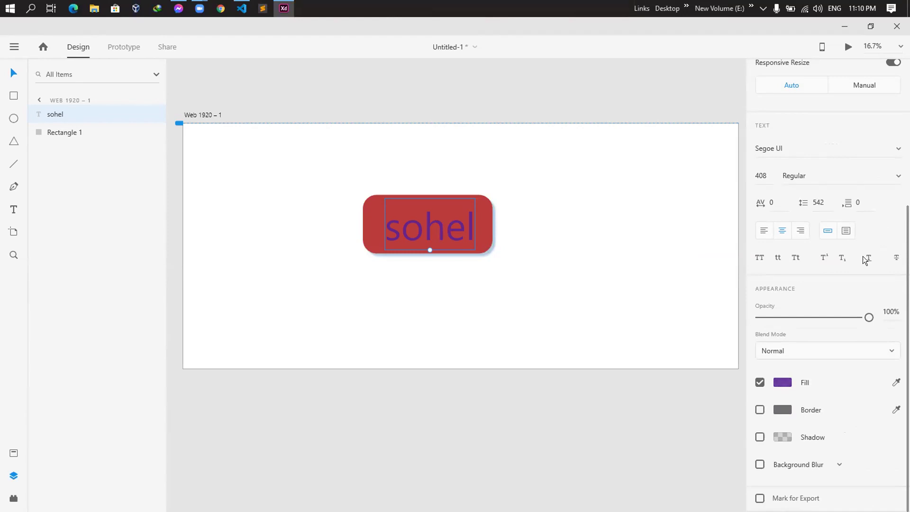
pyautogui.scroll(2, 815, 278)
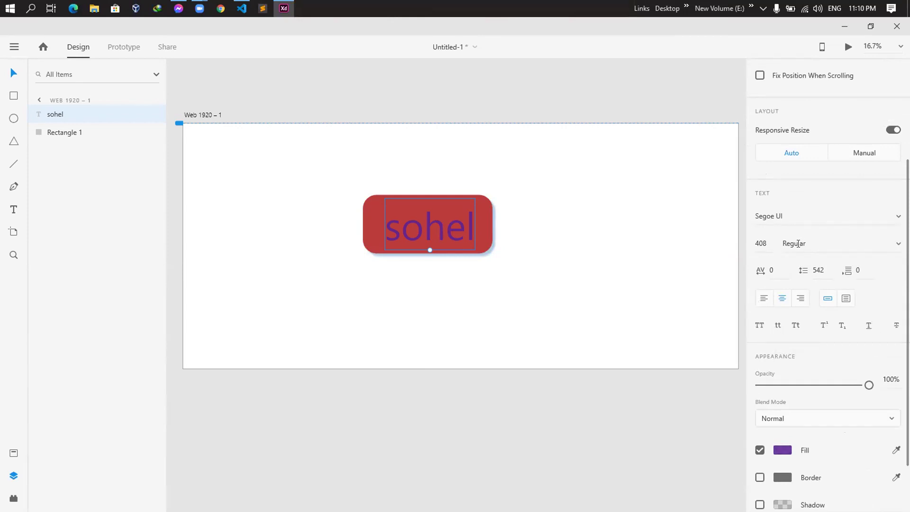
pyautogui.click(890, 244)
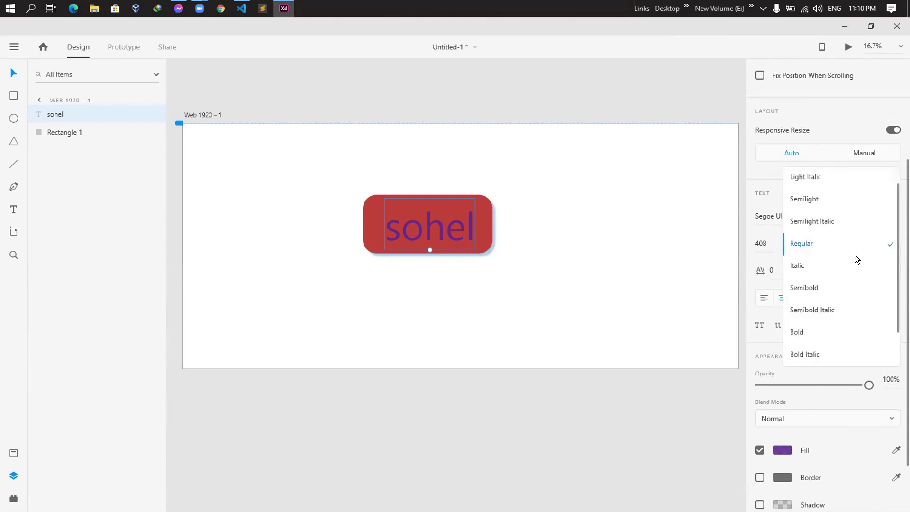
pyautogui.scroll(-1, 808, 294)
pyautogui.click(808, 300)
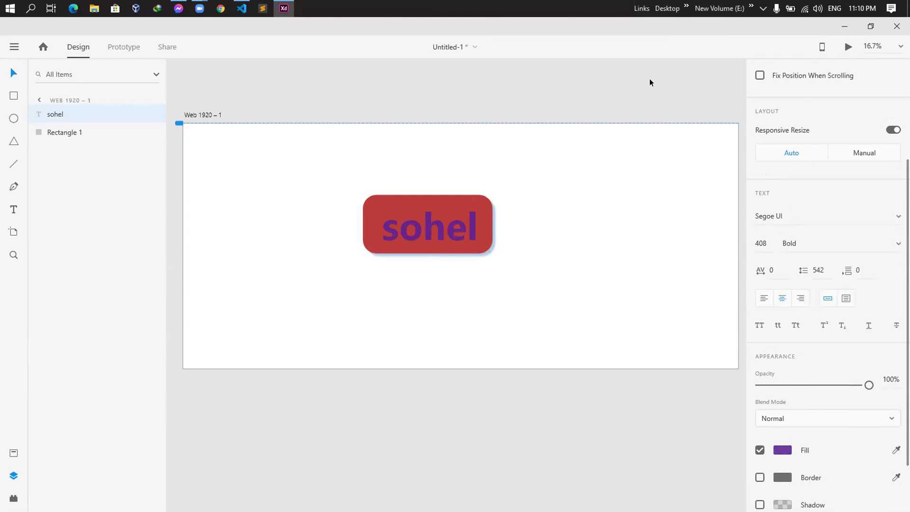
pyautogui.click(589, 261)
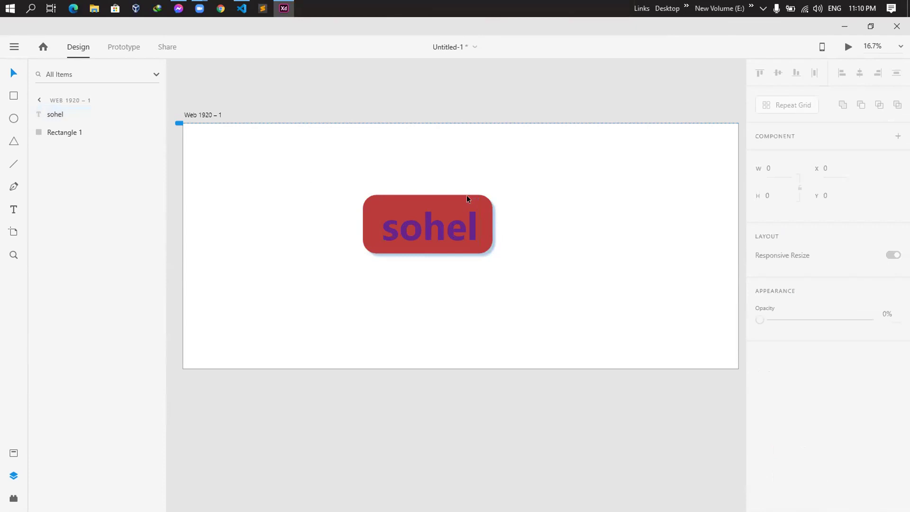
pyautogui.moveTo(440, 223); pyautogui.dragTo(438, 222)
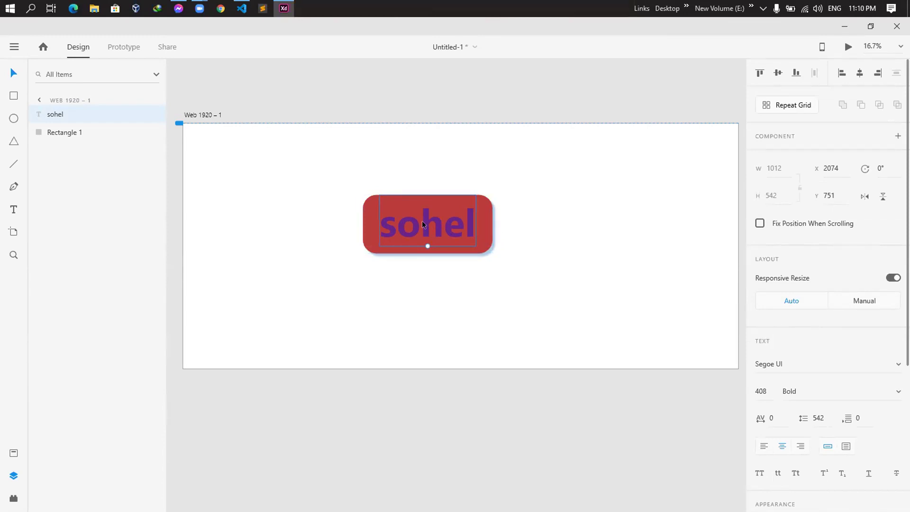
# - Change the fill colour of the text label on the red rounded rectangle to near-white #F4F2F6
pyautogui.moveTo(371, 212)
pyautogui.mouseDown()
pyautogui.moveTo(380, 217)
pyautogui.moveTo(370, 213)
pyautogui.mouseUp()
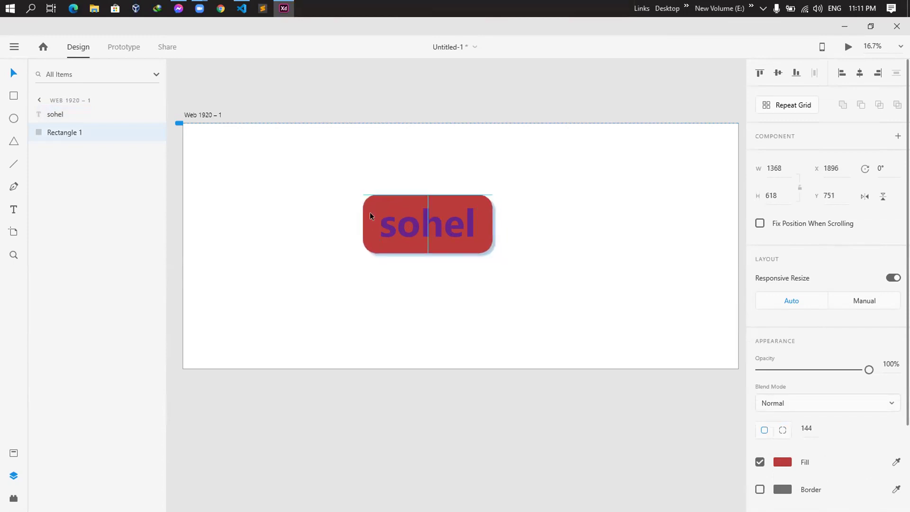
pyautogui.doubleClick(448, 223)
pyautogui.scroll(-5, 797, 336)
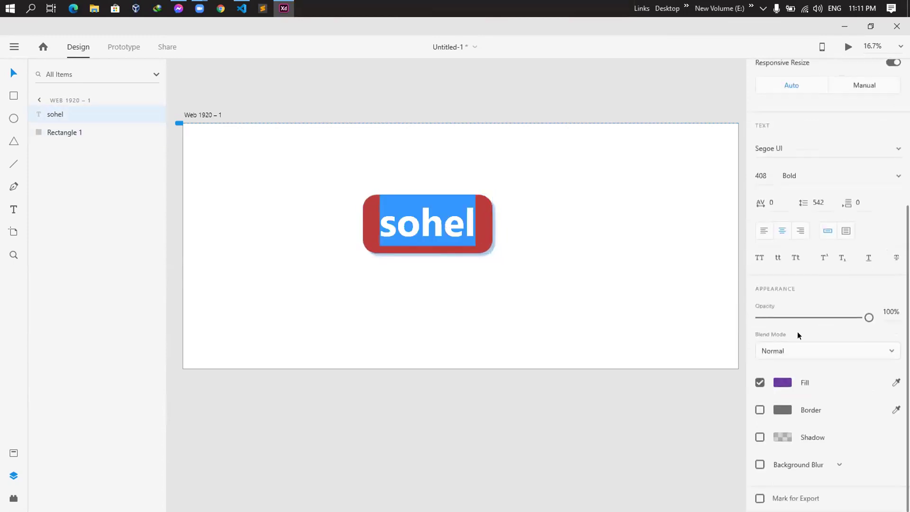
pyautogui.click(774, 382)
pyautogui.moveTo(616, 314); pyautogui.dragTo(610, 306)
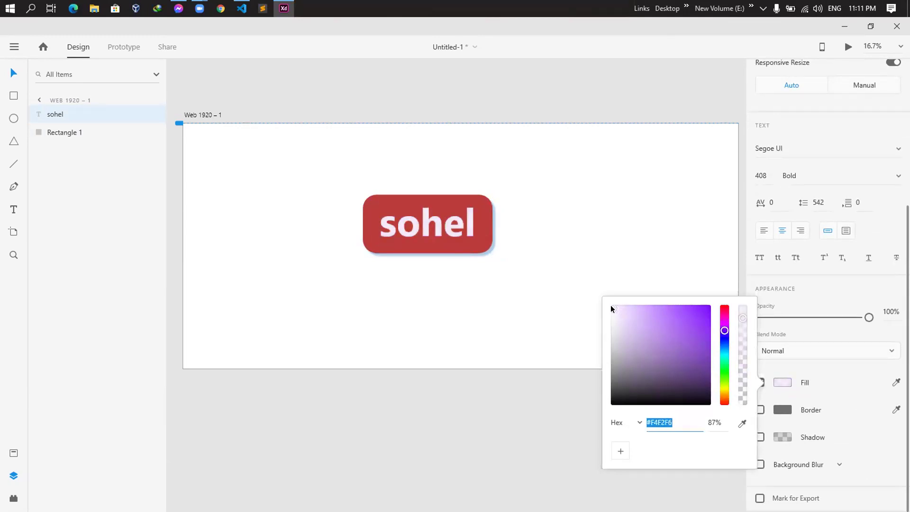
pyautogui.click(686, 298)
pyautogui.click(574, 206)
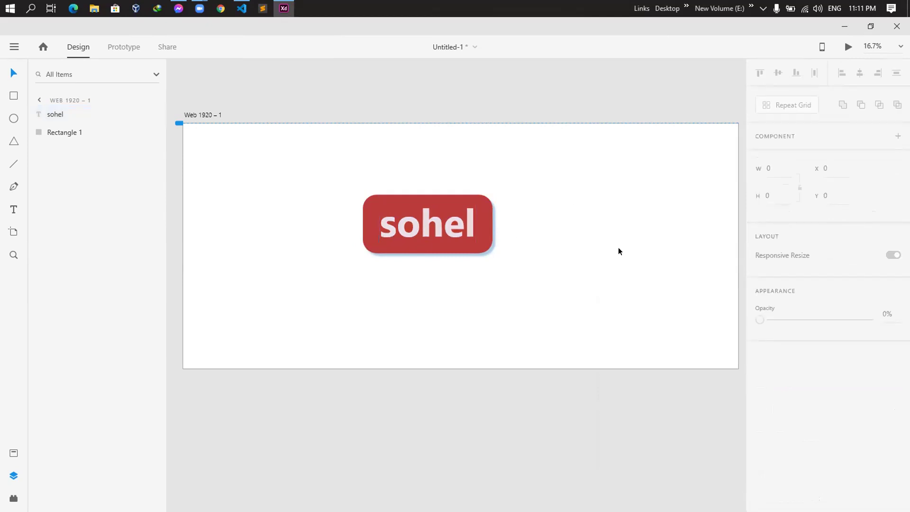
# - Move the text label down to Y 789 so it is centred vertically inside the red rounded rectangle
pyautogui.scroll(-1, 592, 242)
pyautogui.scroll(1, 557, 234)
pyautogui.click(403, 230)
pyautogui.moveTo(423, 225); pyautogui.dragTo(420, 228)
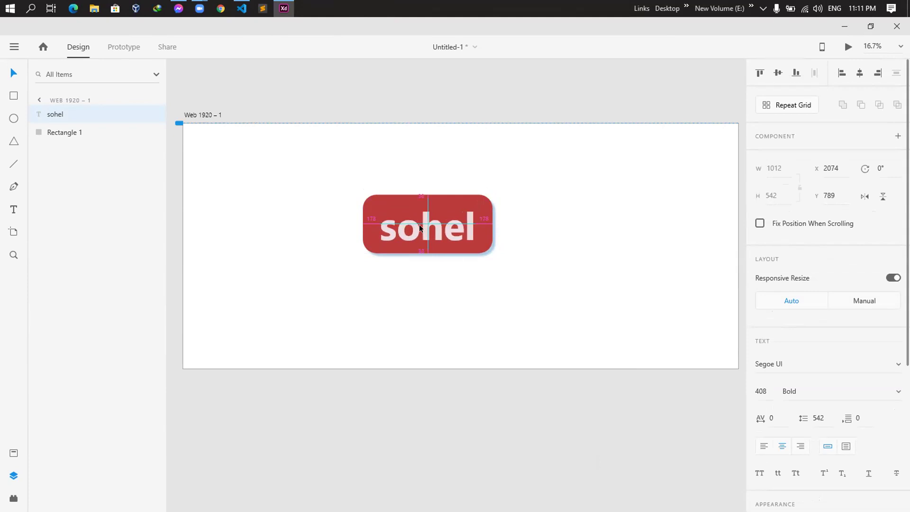
pyautogui.click(598, 192)
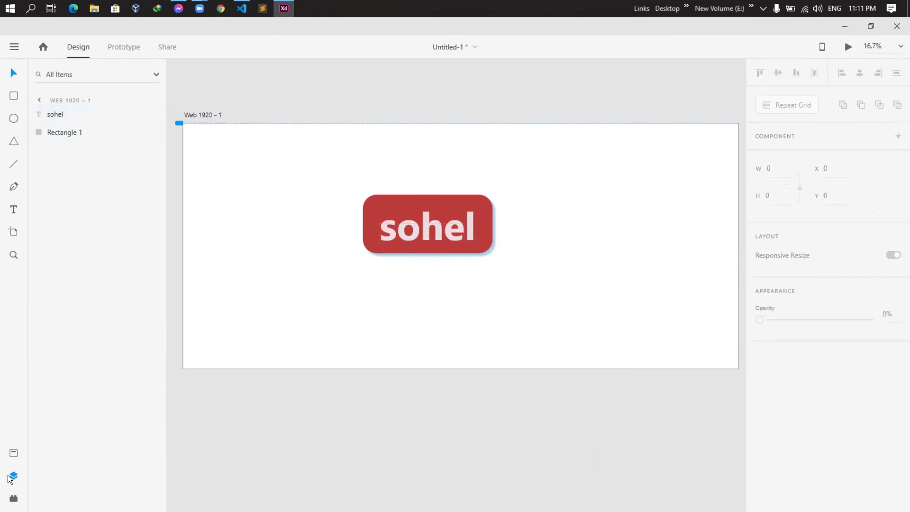
# - Group the text label and the red rounded rectangle into one object
pyautogui.click(13, 453)
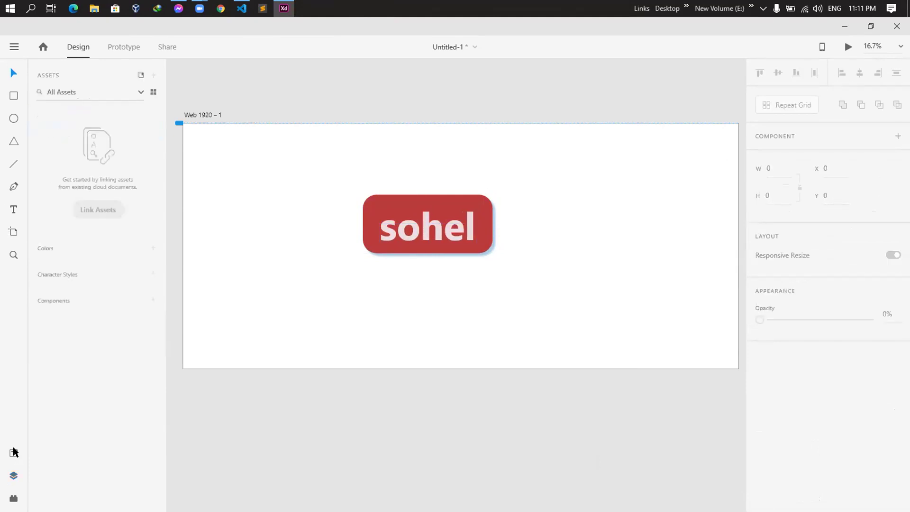
pyautogui.click(13, 475)
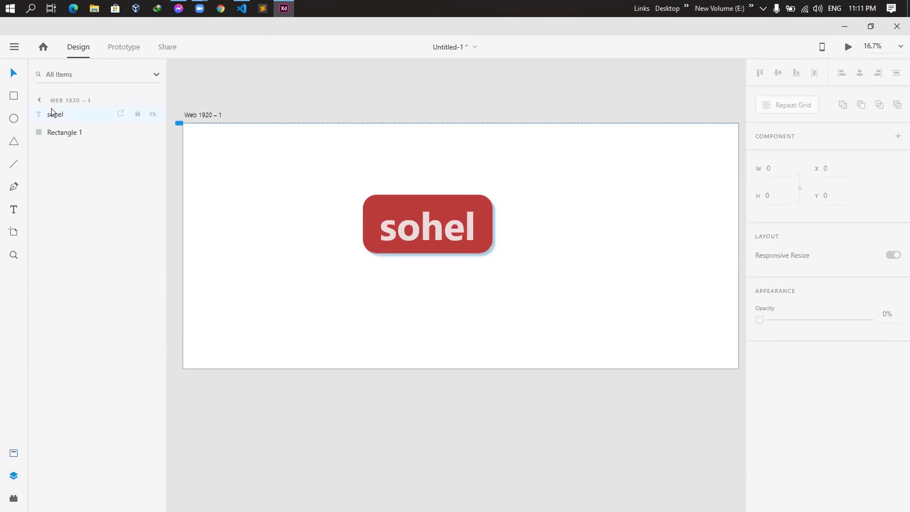
pyautogui.moveTo(284, 161); pyautogui.dragTo(637, 303)
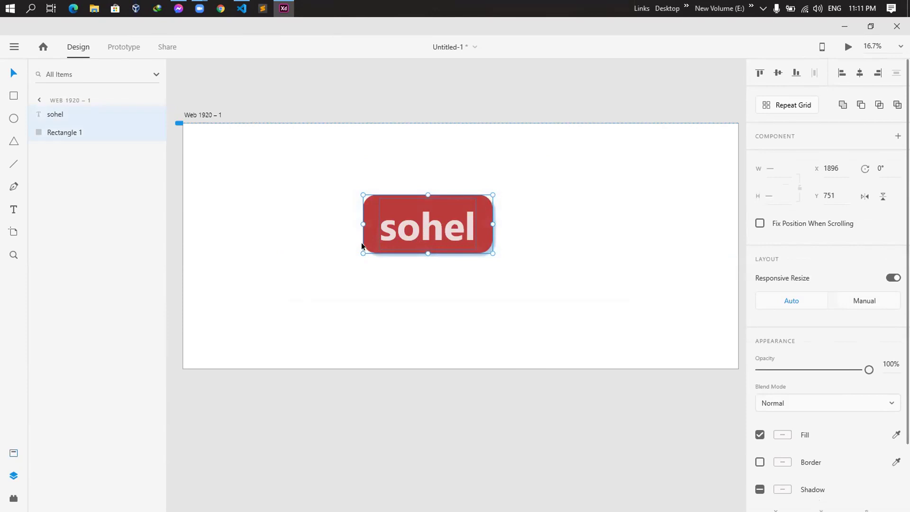
pyautogui.hotkey('ctrl', 'g')
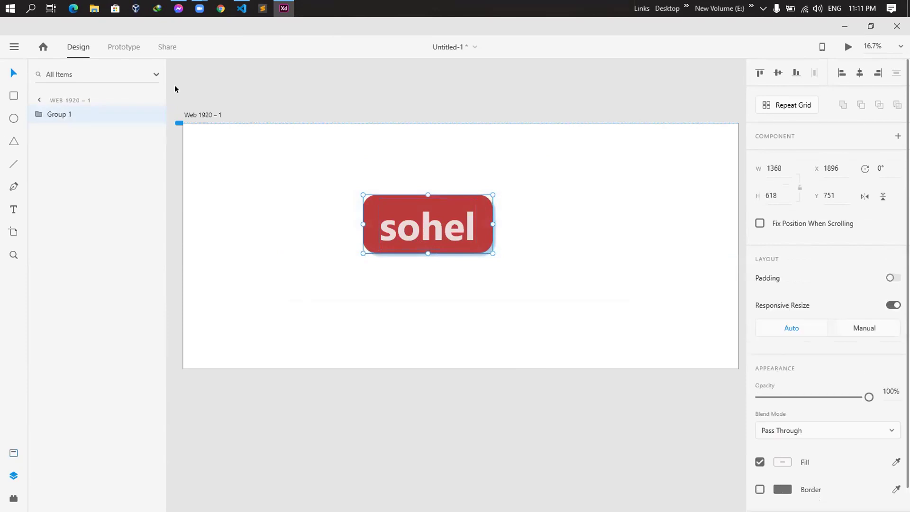
pyautogui.click(93, 110)
pyautogui.click(93, 110)
pyautogui.click(651, 140)
pyautogui.scroll(2, 522, 221)
pyautogui.scroll(-1, 521, 209)
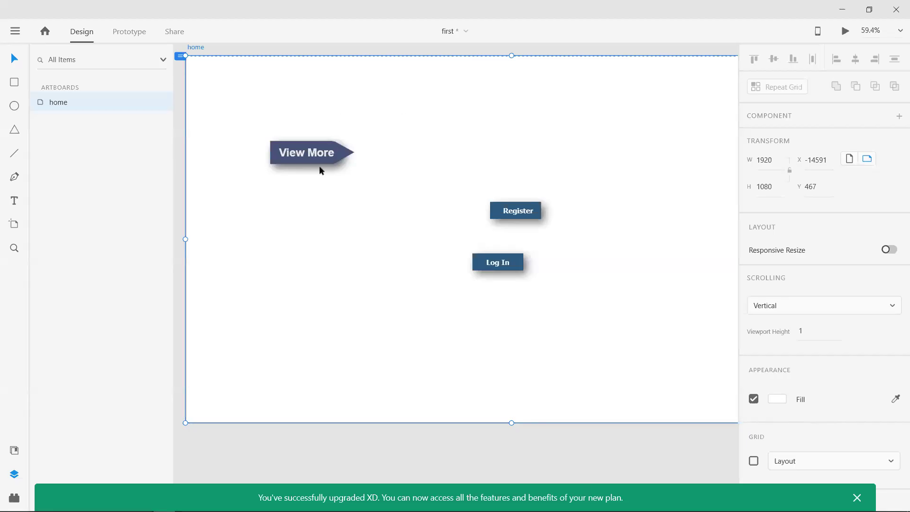
pyautogui.scroll(2, 319, 168)
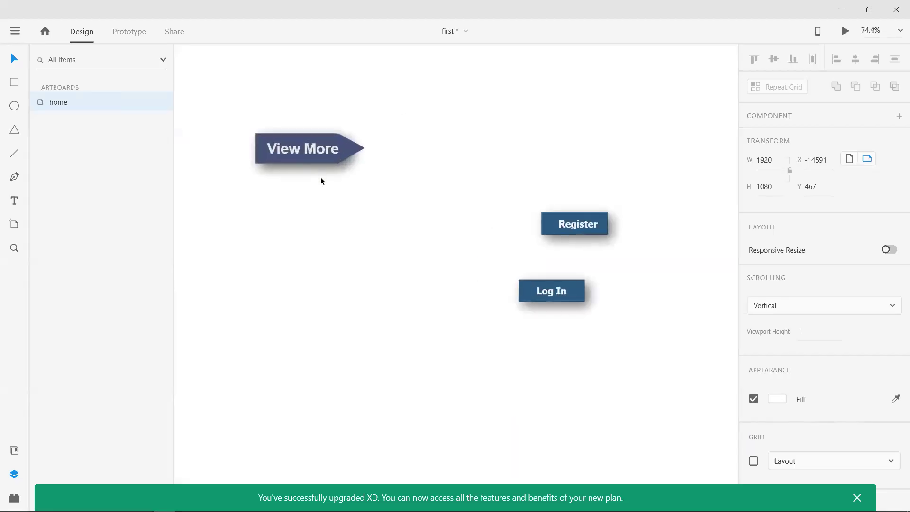
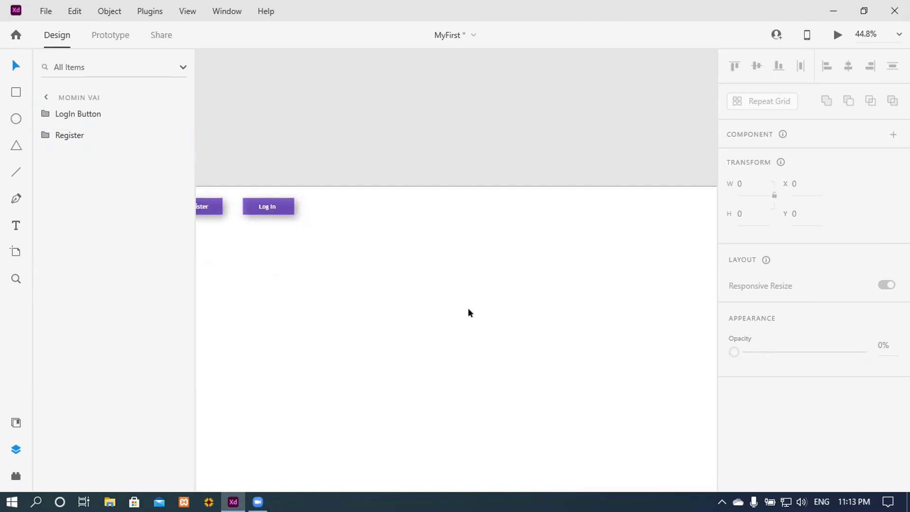
pyautogui.scroll(5, 452, 297)
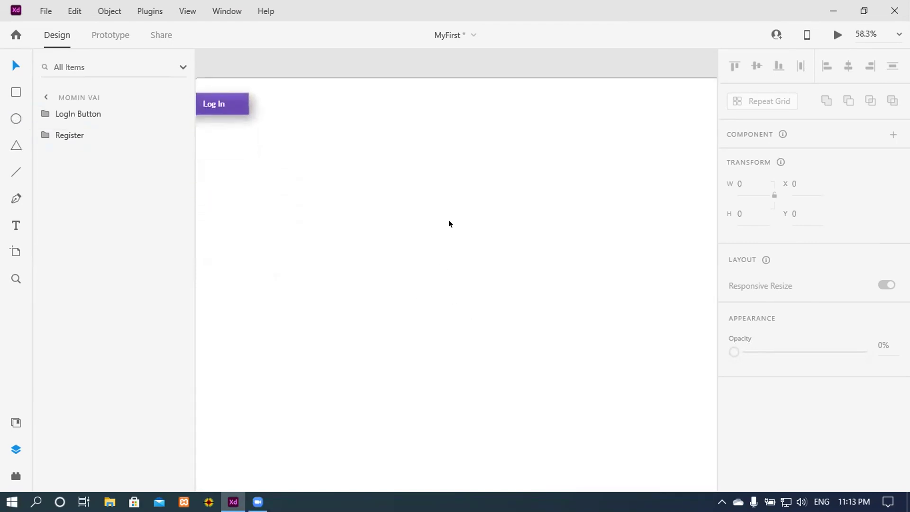
# - Draw a trial ellipse about 348 by 407 in the middle of the artboard, reduce it slightly, and delete it
pyautogui.click(16, 119)
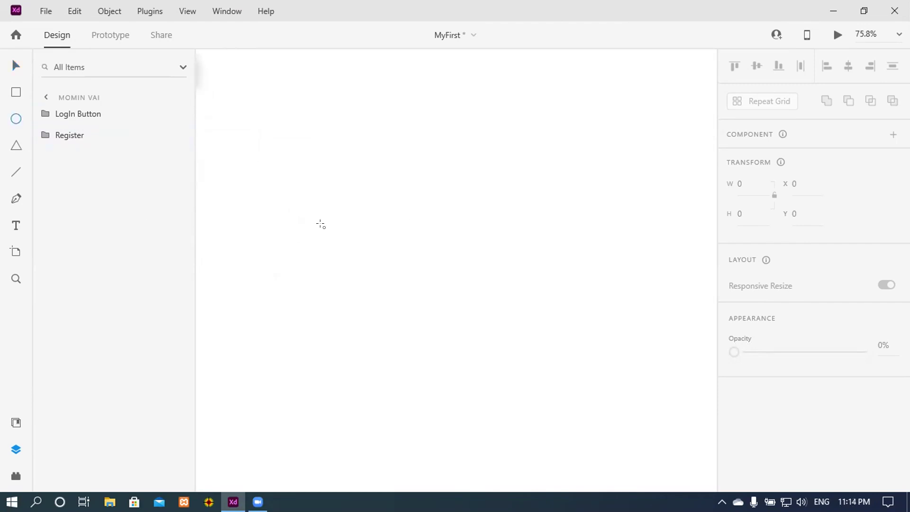
pyautogui.scroll(-6, 321, 224)
pyautogui.scroll(5, 321, 224)
pyautogui.scroll(-8, 321, 227)
pyautogui.scroll(5, 319, 224)
pyautogui.scroll(-5, 316, 252)
pyautogui.scroll(4, 315, 253)
pyautogui.moveTo(318, 253); pyautogui.dragTo(398, 214)
pyautogui.scroll(-4, 399, 214)
pyautogui.scroll(7, 399, 215)
pyautogui.scroll(-4, 399, 214)
pyautogui.scroll(-2, 398, 214)
pyautogui.scroll(3, 400, 214)
pyautogui.scroll(2, 455, 274)
pyautogui.scroll(2, 433, 262)
pyautogui.moveTo(431, 256); pyautogui.dragTo(441, 152)
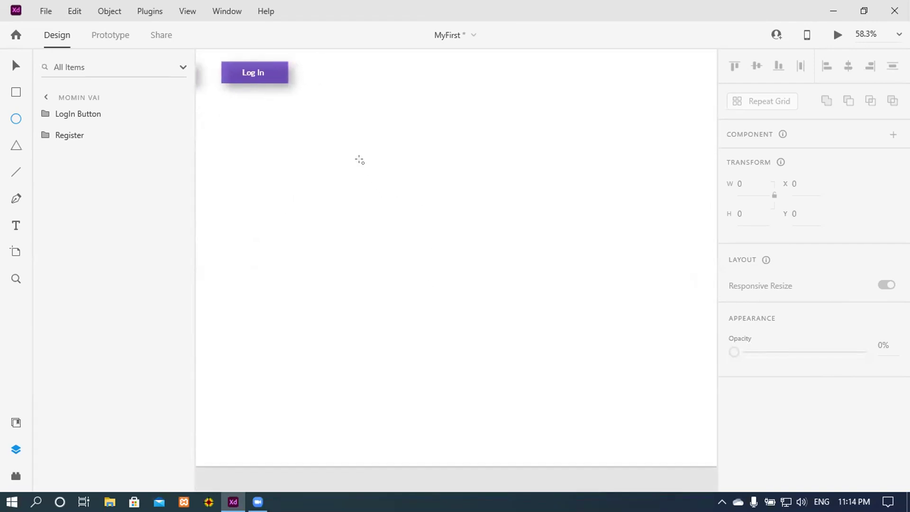
pyautogui.moveTo(363, 163); pyautogui.dragTo(498, 321)
pyautogui.press('shift')
pyautogui.press('shift')
pyautogui.press('shift')
pyautogui.press('shift')
pyautogui.press('shift')
pyautogui.press('shift')
pyautogui.press('shift')
pyautogui.press('shift')
pyautogui.click(389, 77)
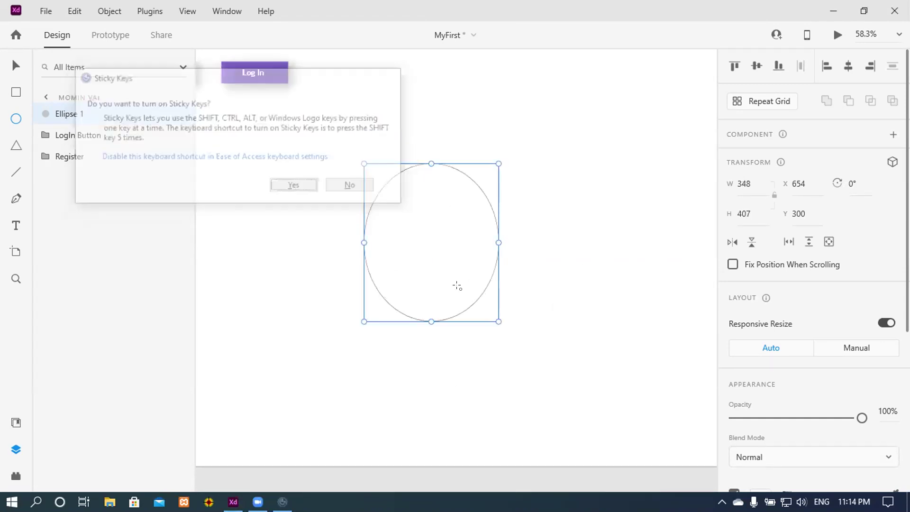
pyautogui.moveTo(498, 321)
pyautogui.mouseDown()
pyautogui.moveTo(462, 272)
pyautogui.moveTo(553, 317)
pyautogui.moveTo(497, 320)
pyautogui.mouseUp()
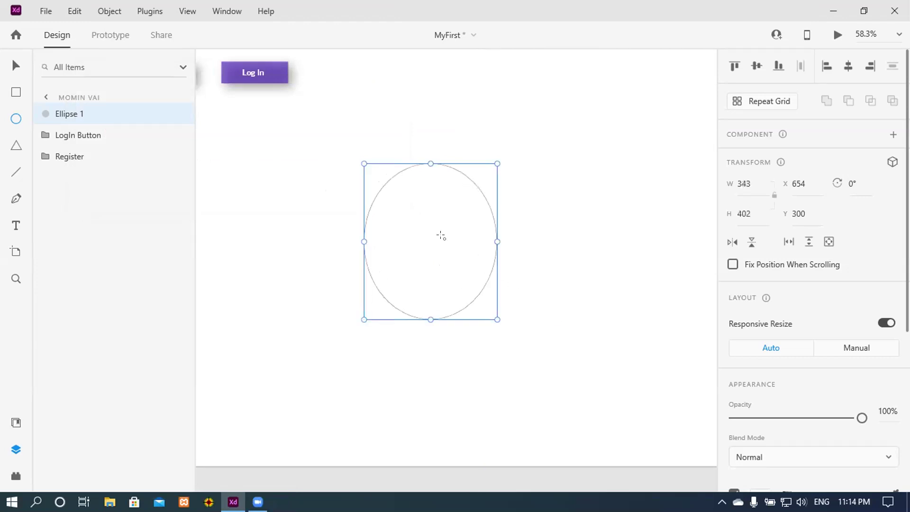
pyautogui.press('Delete')
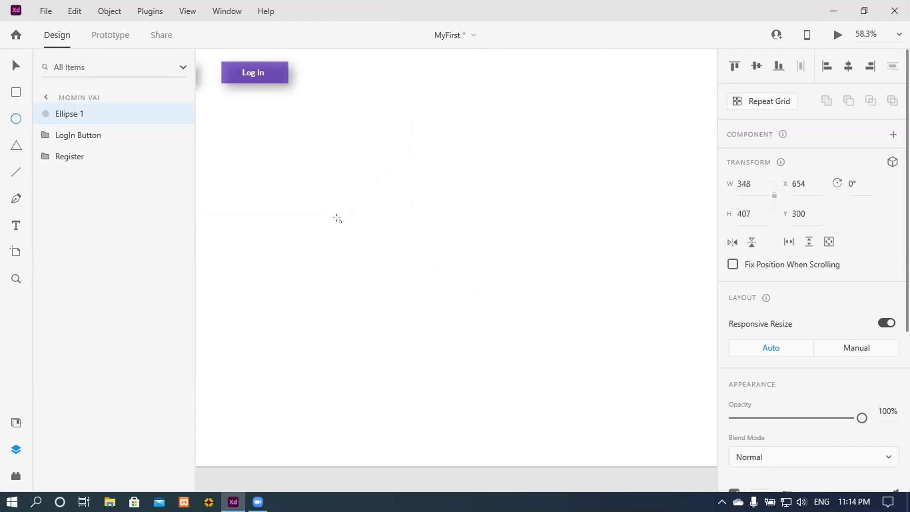
# - Draw a circle about 221 across below the Log In button and a rectangle about 458 by 129 beside it
pyautogui.moveTo(288, 155)
pyautogui.mouseDown()
pyautogui.moveTo(396, 256)
pyautogui.moveTo(378, 235)
pyautogui.mouseUp()
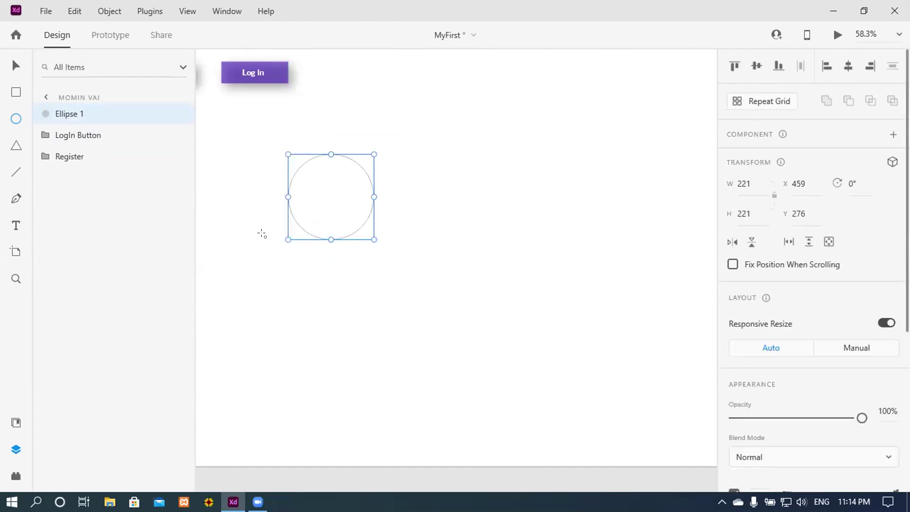
pyautogui.click(16, 66)
pyautogui.click(16, 92)
pyautogui.moveTo(436, 141)
pyautogui.mouseDown()
pyautogui.moveTo(465, 189)
pyautogui.moveTo(532, 201)
pyautogui.moveTo(614, 191)
pyautogui.mouseUp()
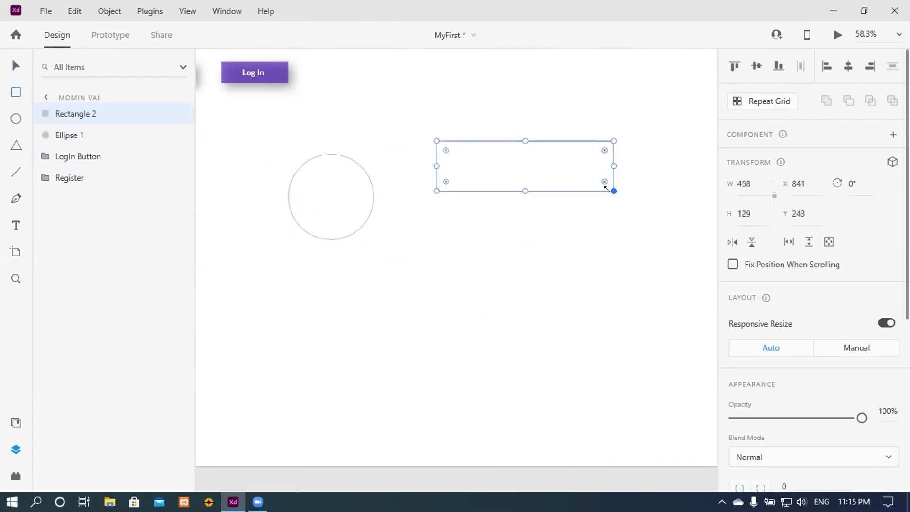
pyautogui.hscroll(5, 434, 307)
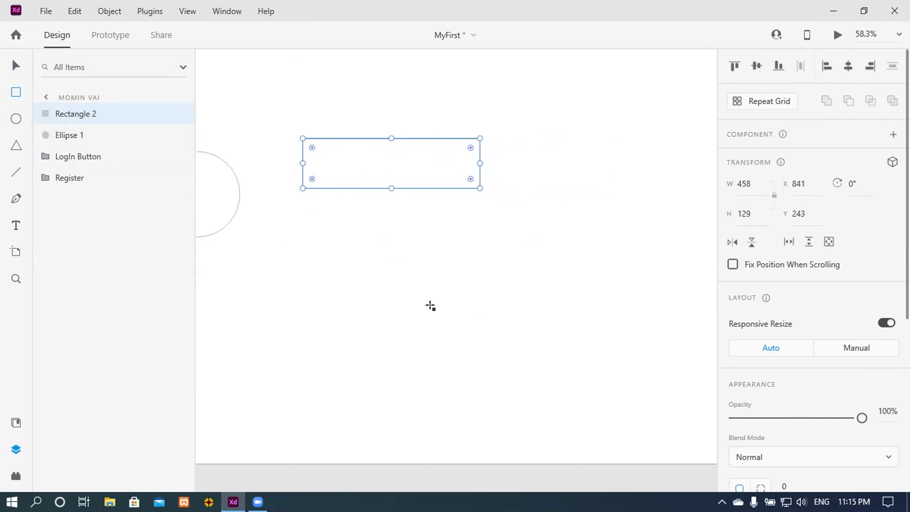
# - Fill the new rectangle with yellow #FFFF03 and remove its border
pyautogui.click(16, 65)
pyautogui.scroll(-5, 816, 279)
pyautogui.click(760, 261)
pyautogui.moveTo(660, 192); pyautogui.dragTo(675, 181)
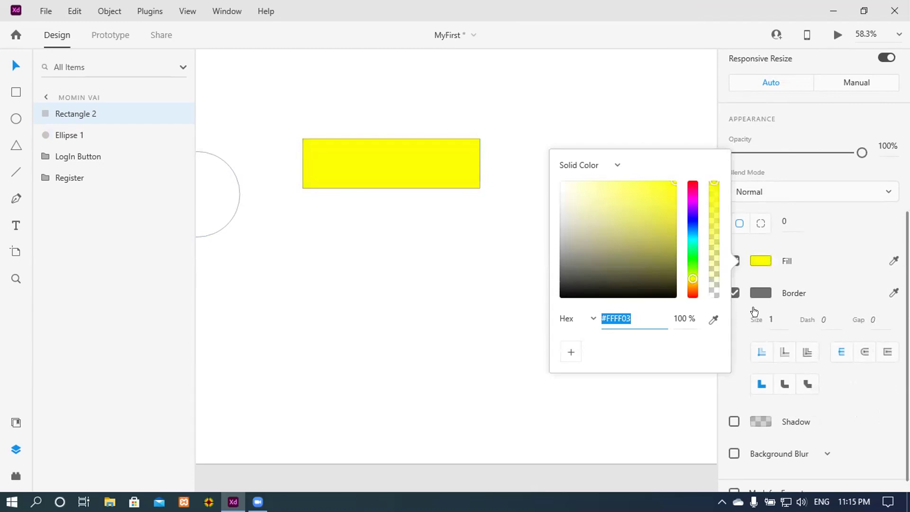
pyautogui.click(745, 281)
pyautogui.click(734, 292)
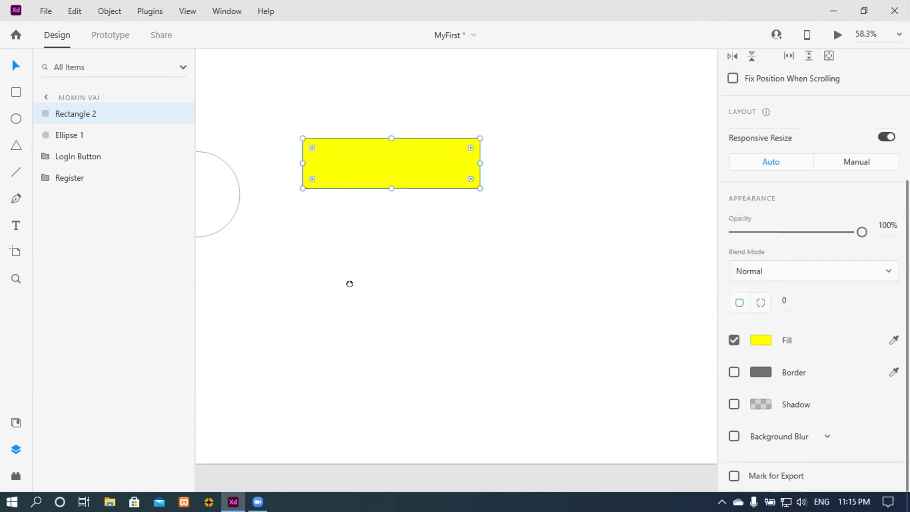
pyautogui.scroll(1, 350, 296)
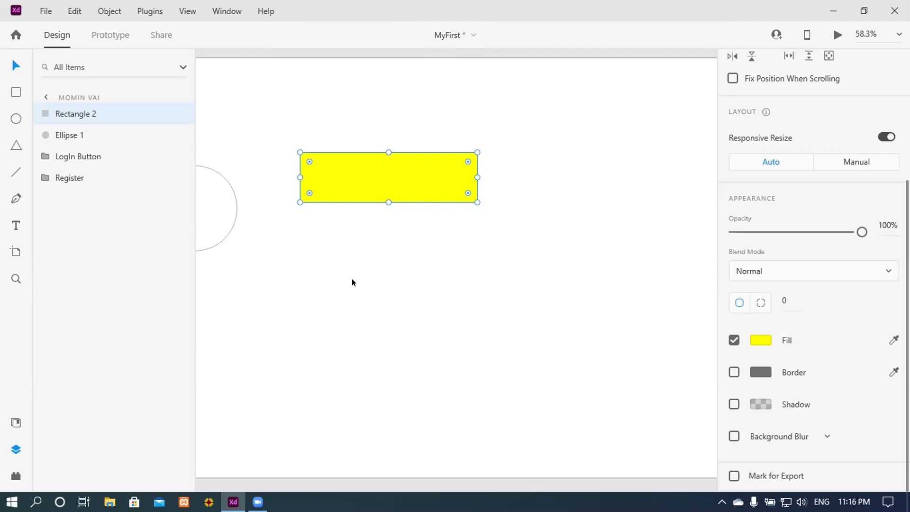
# - Move the circle to X 841, Y 319 so it overlaps the yellow rectangle's lower edge and aligns with its left side
pyautogui.click(405, 266)
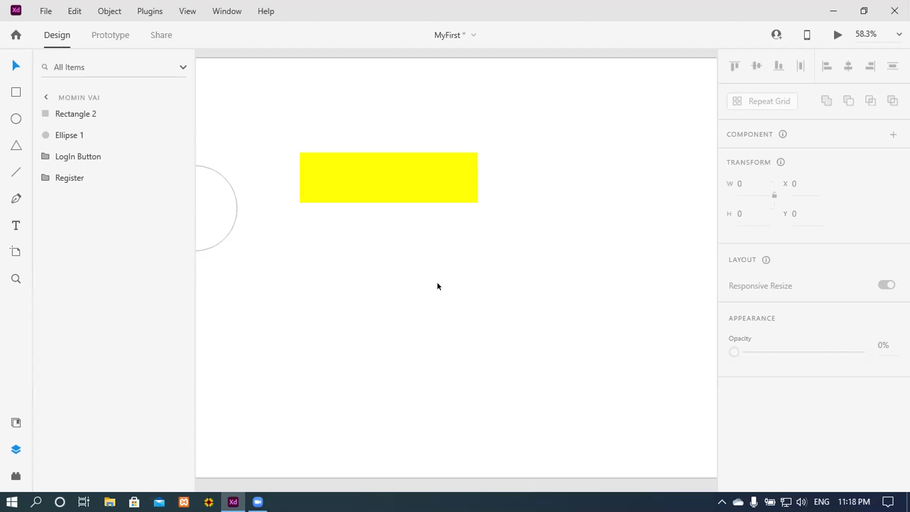
pyautogui.click(388, 183)
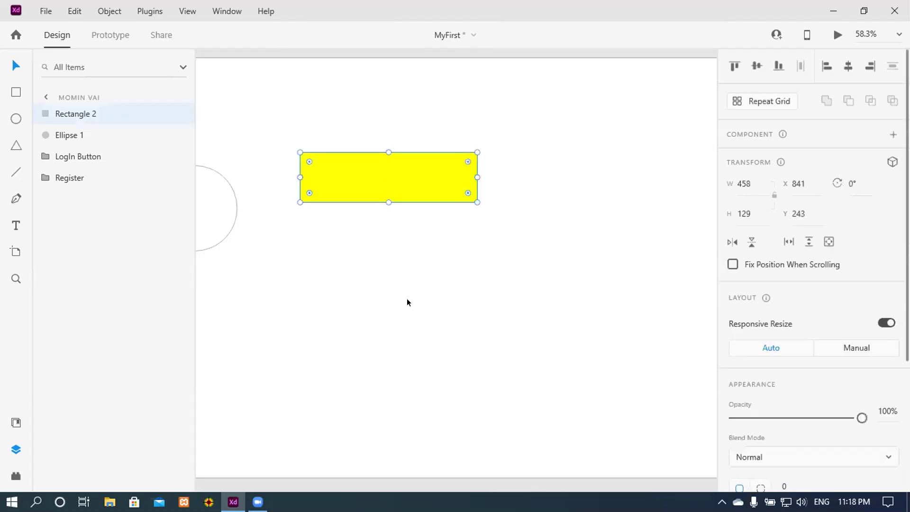
pyautogui.click(375, 317)
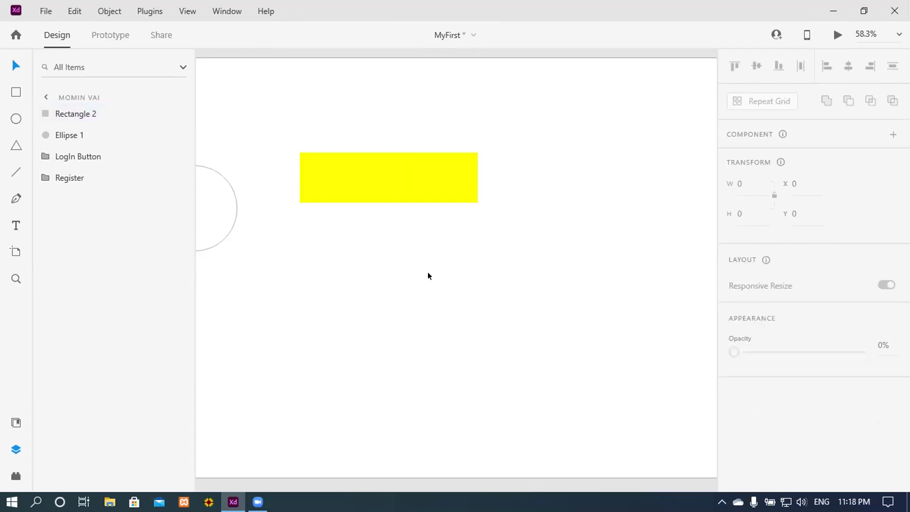
pyautogui.moveTo(428, 273); pyautogui.dragTo(506, 255)
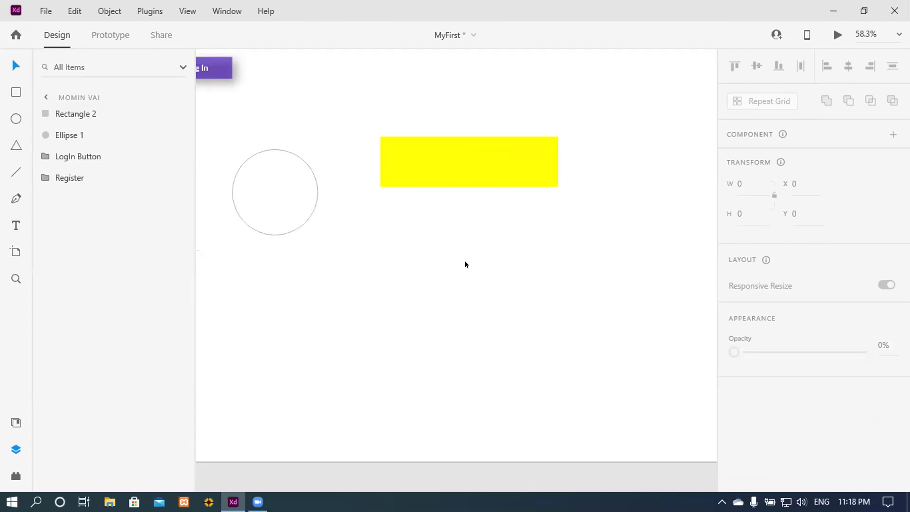
pyautogui.moveTo(282, 199); pyautogui.dragTo(418, 221)
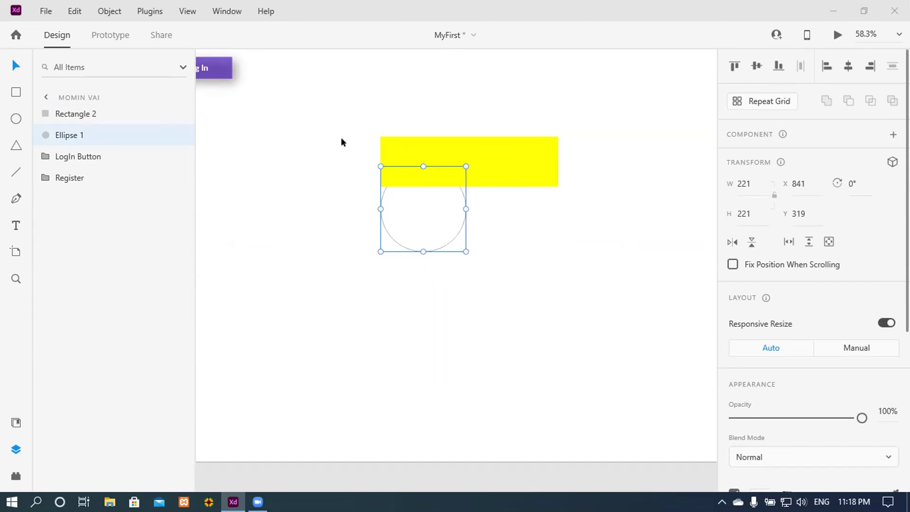
# - Try duplicating the circle twice to the right along the yellow rectangle's lower edge, and undo both copies
pyautogui.press('alt')
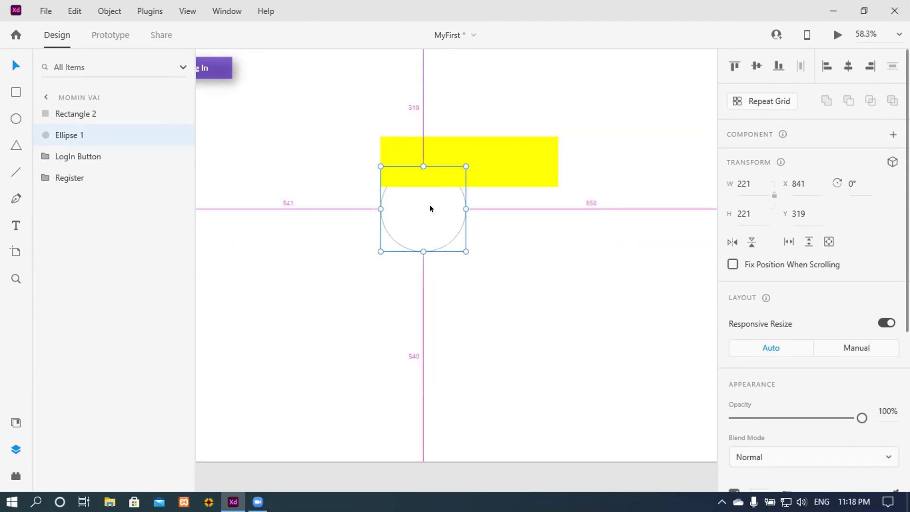
pyautogui.moveTo(459, 211); pyautogui.dragTo(535, 212)
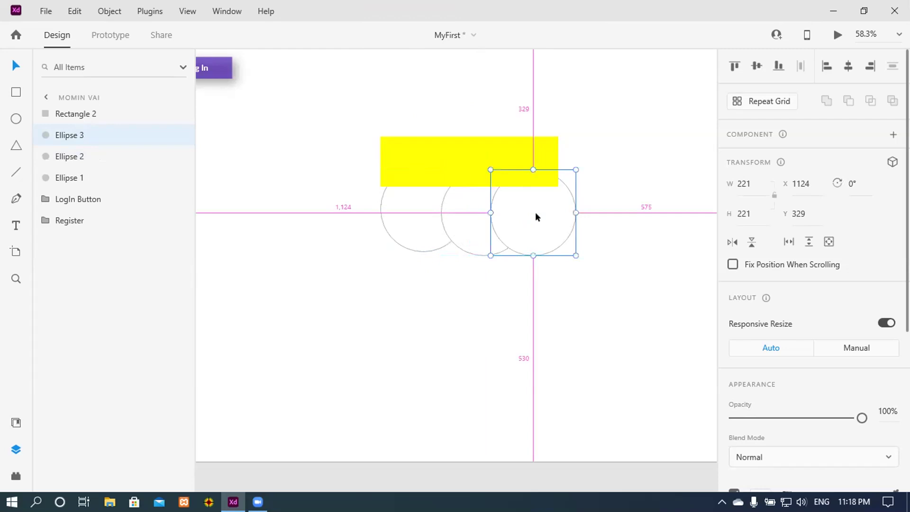
pyautogui.moveTo(408, 219)
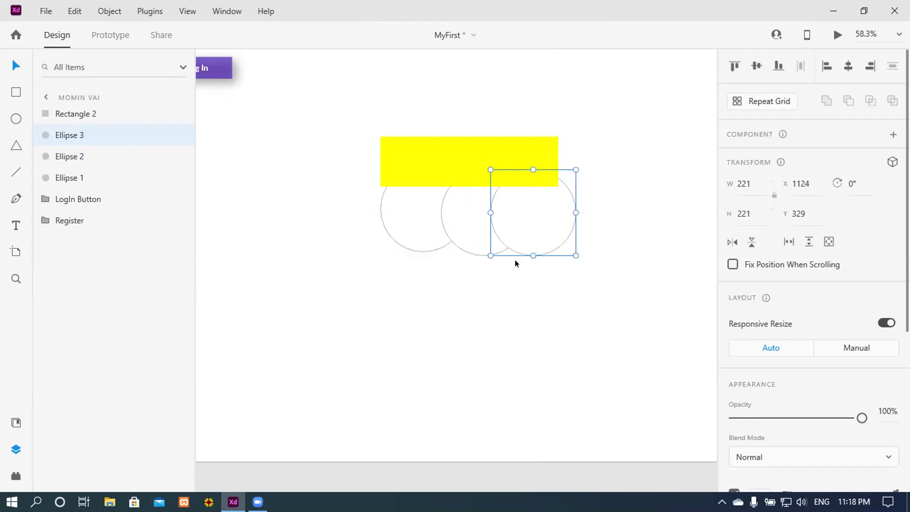
pyautogui.hotkey('ctrl', 'z')
pyautogui.hotkey('ctrl', 'z')
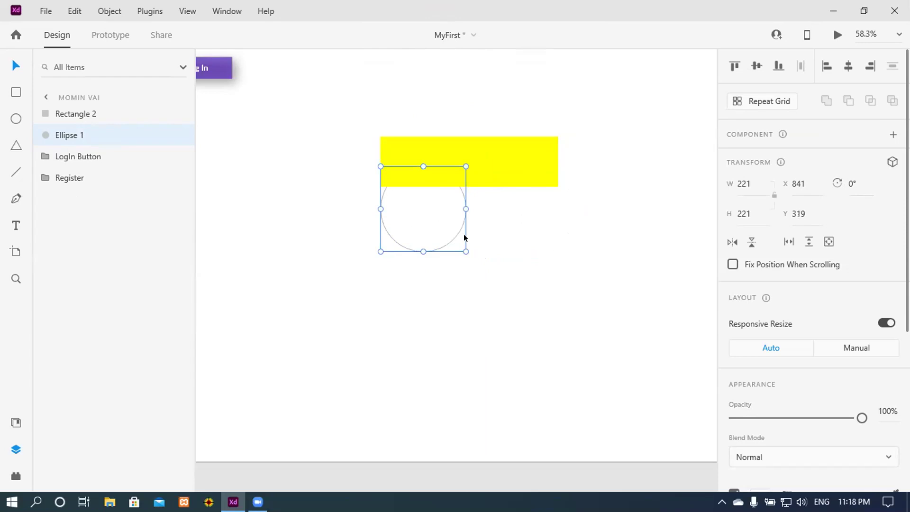
# - Fill the circle overlapping the yellow rectangle with red #C10E0E
pyautogui.scroll(-3, 786, 370)
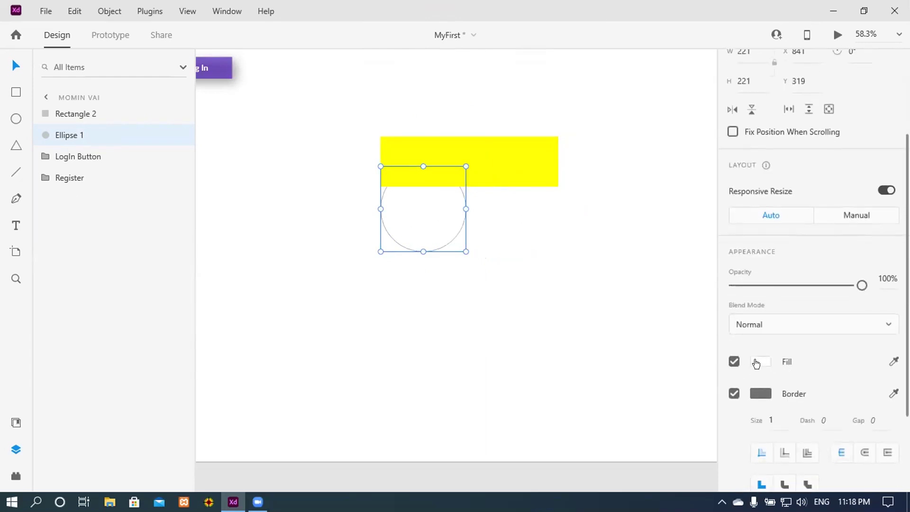
pyautogui.click(755, 371)
pyautogui.click(668, 315)
pyautogui.click(667, 309)
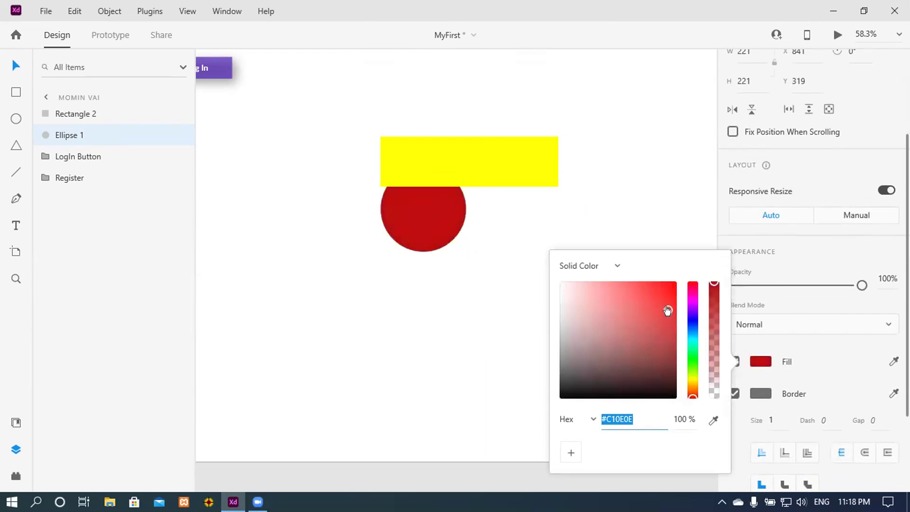
pyautogui.click(496, 315)
pyautogui.click(495, 315)
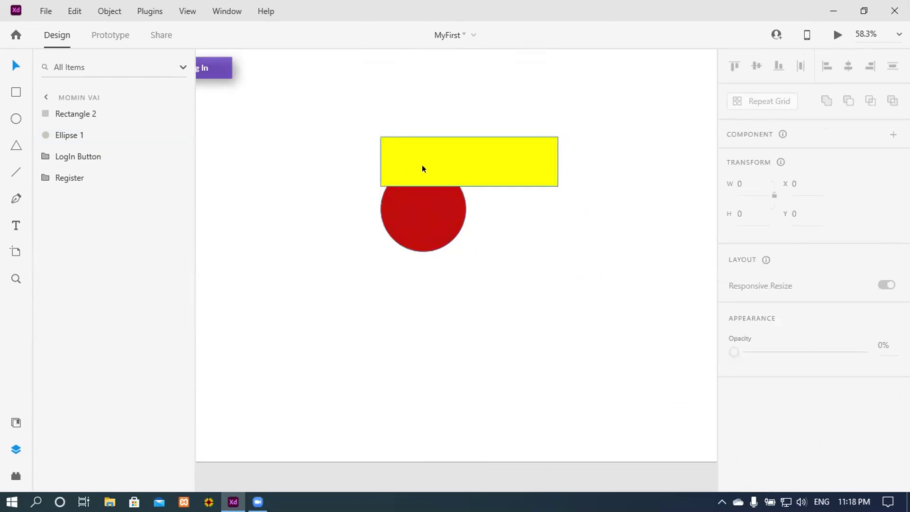
# - Reorder the layers so the yellow rectangle sits directly beneath the red circle
pyautogui.scroll(1, 527, 216)
pyautogui.scroll(2, 528, 218)
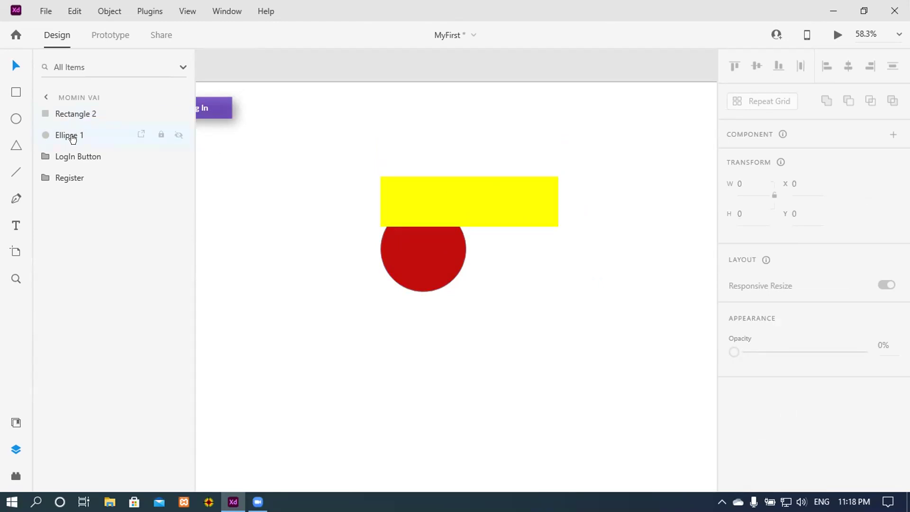
pyautogui.moveTo(59, 115); pyautogui.dragTo(51, 139)
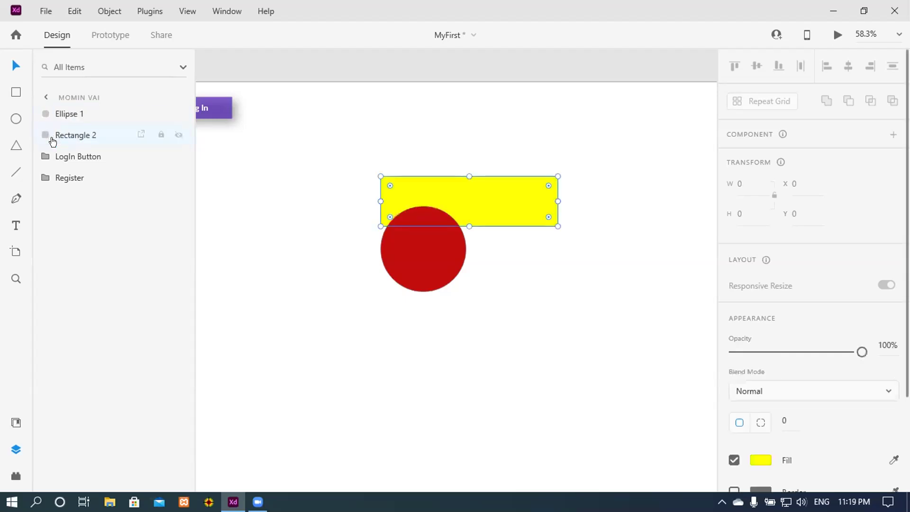
pyautogui.click(523, 253)
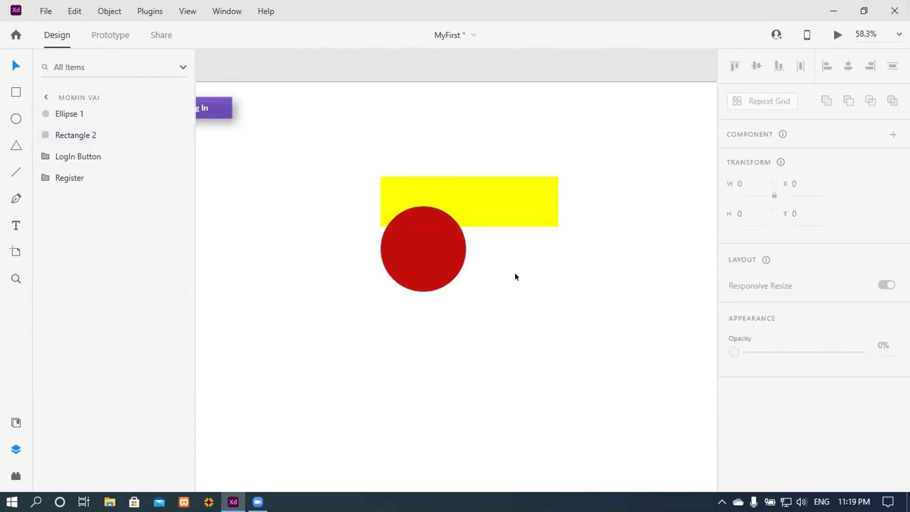
# - Duplicate the red circle twice along the yellow rectangle's lower edge, placing the copies at X 973 and X 1103, Y 319
pyautogui.moveTo(429, 251); pyautogui.dragTo(535, 254)
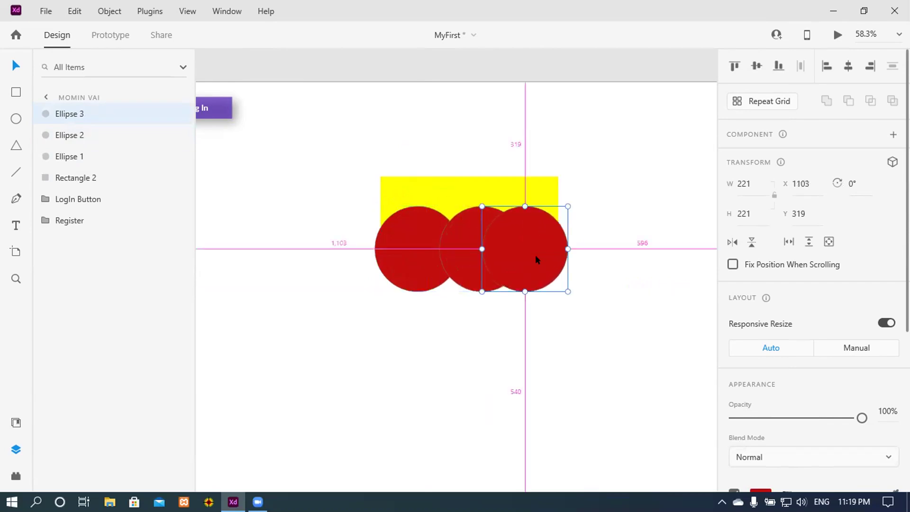
pyautogui.moveTo(459, 249); pyautogui.dragTo(461, 249)
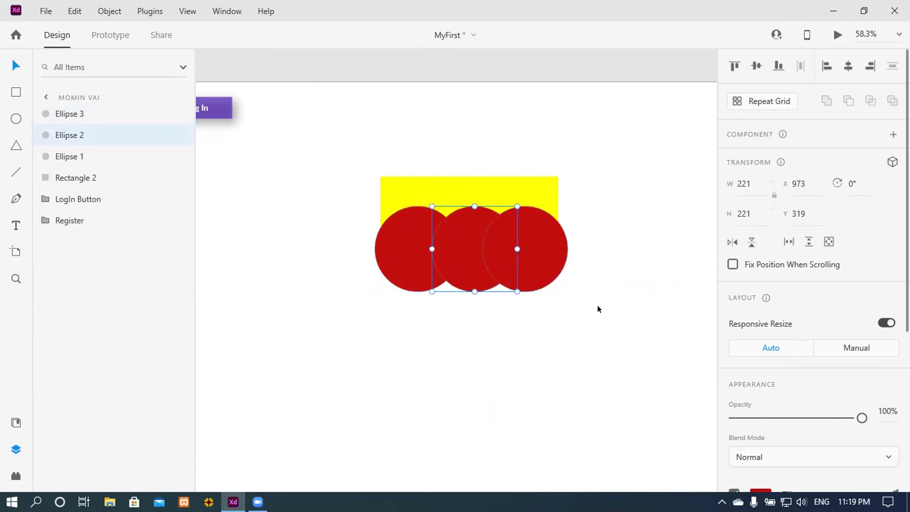
pyautogui.click(635, 221)
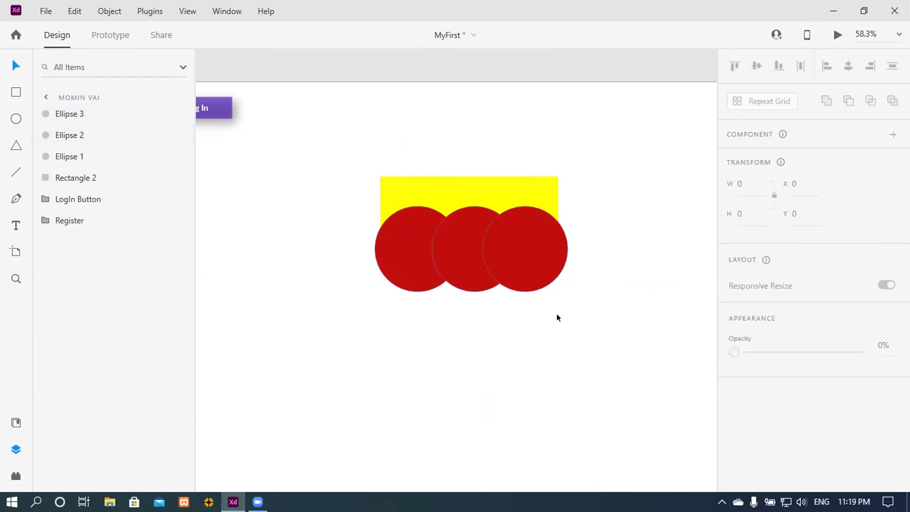
# - Try subtracting the three red circles from the yellow rectangle, and undo the subtraction
pyautogui.moveTo(300, 118); pyautogui.dragTo(606, 320)
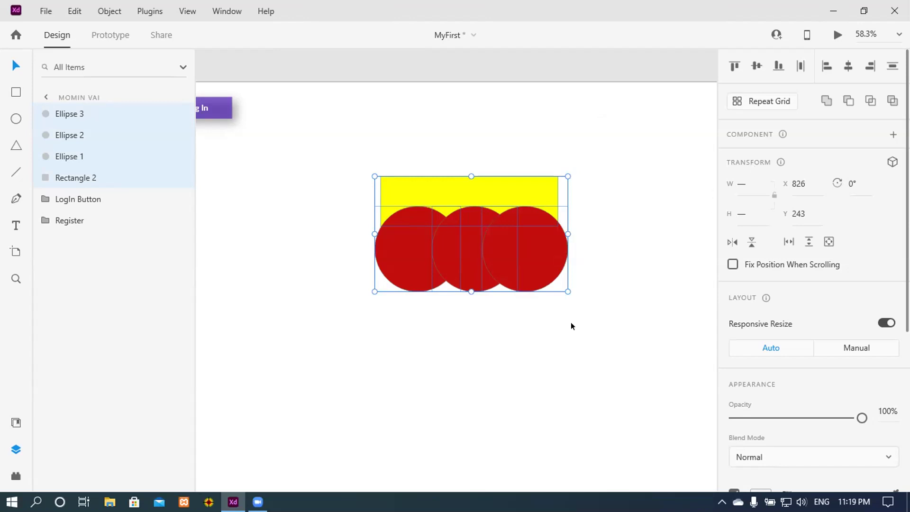
pyautogui.click(570, 323)
pyautogui.moveTo(311, 136); pyautogui.dragTo(618, 334)
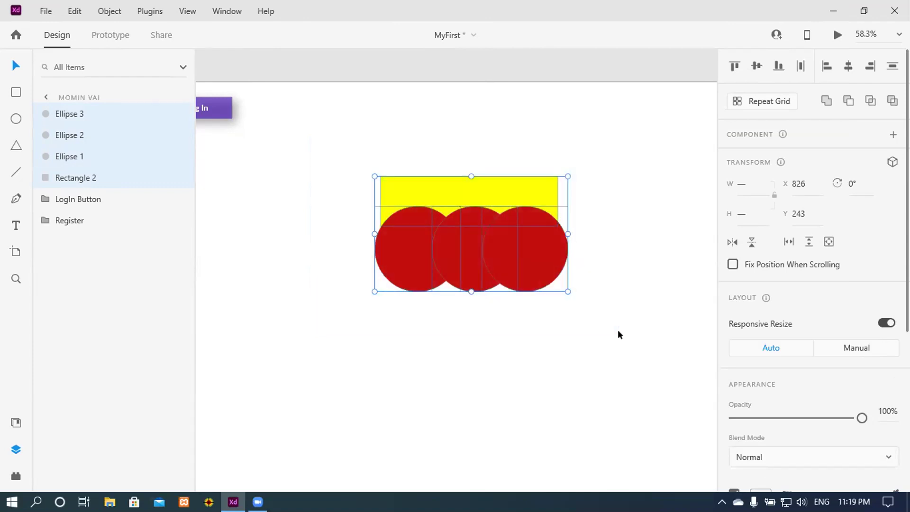
pyautogui.click(848, 100)
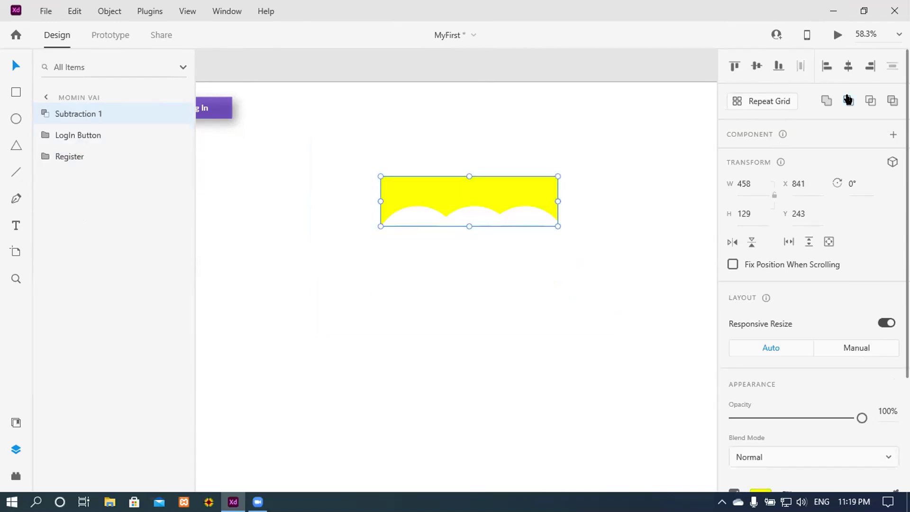
pyautogui.hotkey('ctrl', 'z')
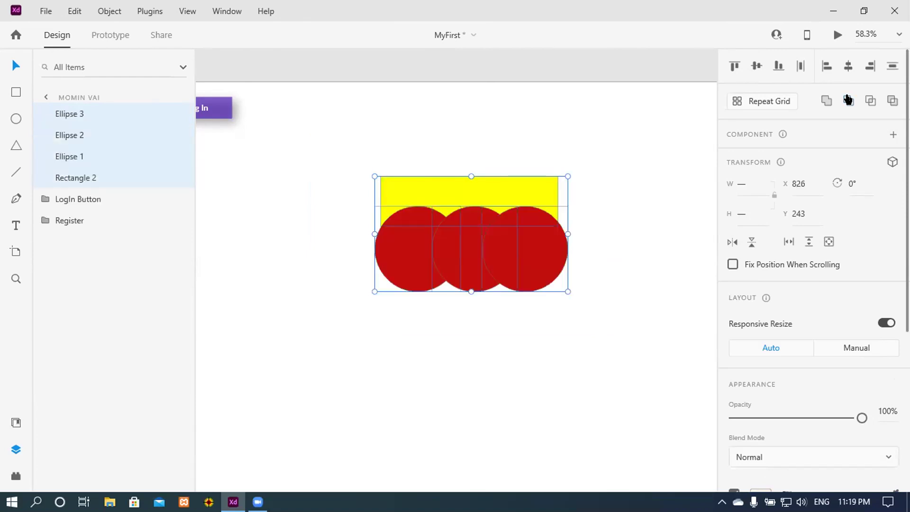
# - Try intersecting and then adding together the three circles and the yellow rectangle, undoing each operation
pyautogui.click(869, 100)
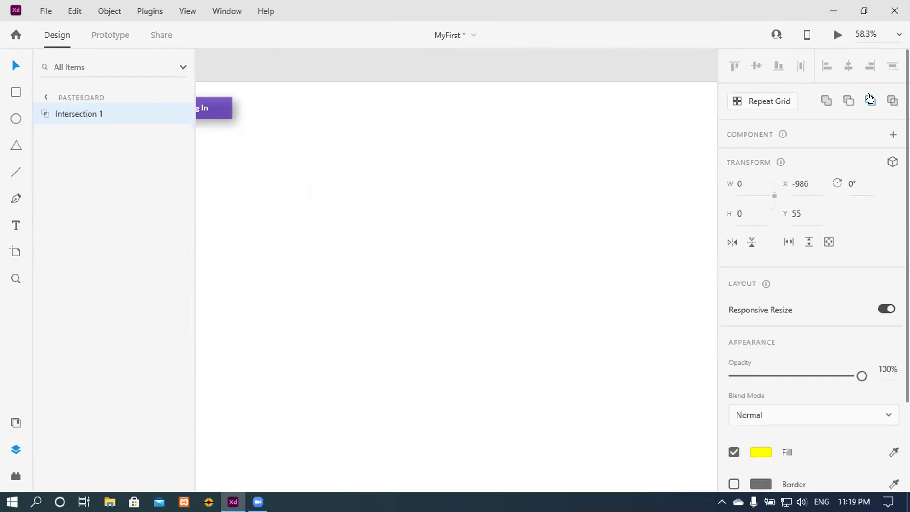
pyautogui.hotkey('ctrl', 'z')
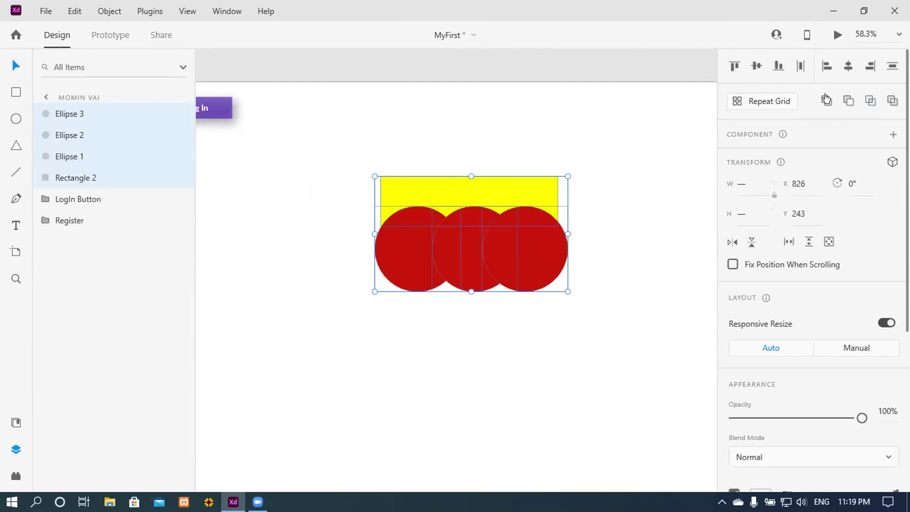
pyautogui.click(825, 99)
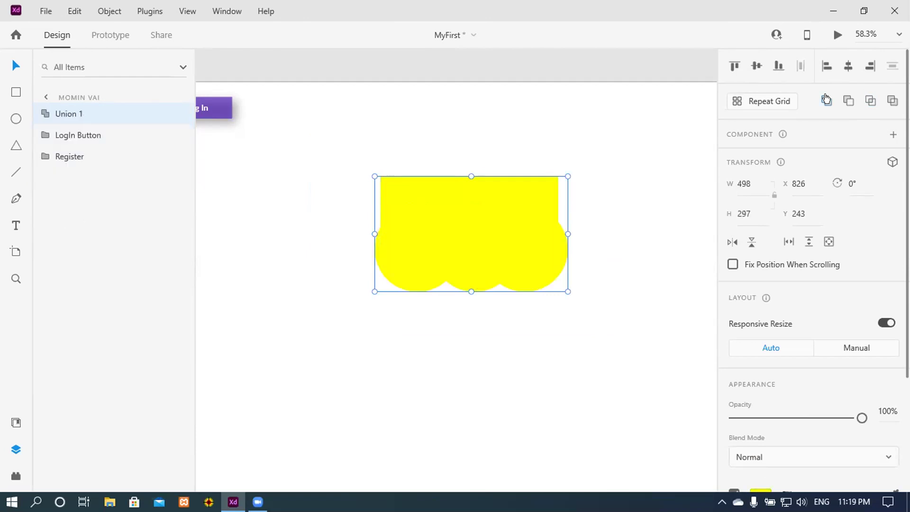
pyautogui.hotkey('ctrl', 'z')
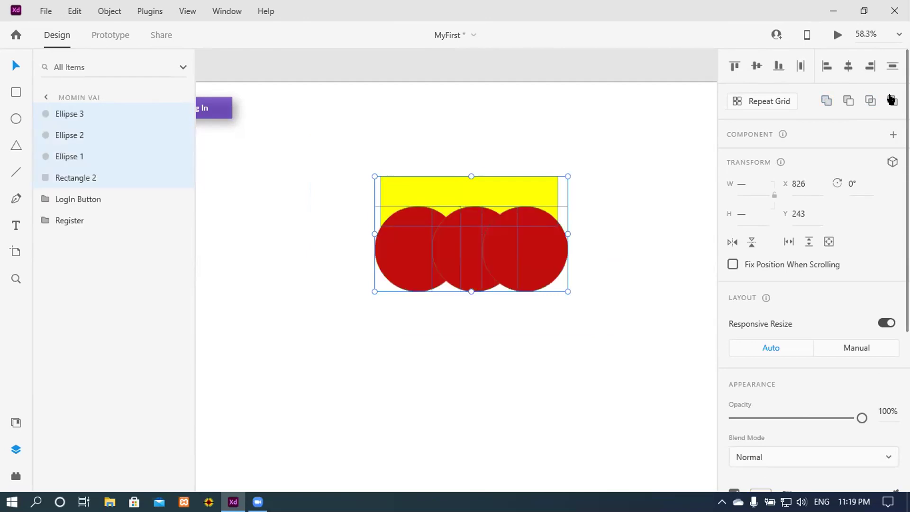
# - Try Exclude Overlap on the three circles and the yellow rectangle, and undo it
pyautogui.click(890, 99)
pyautogui.hotkey('ctrl', 'z')
pyautogui.scroll(-4, 824, 165)
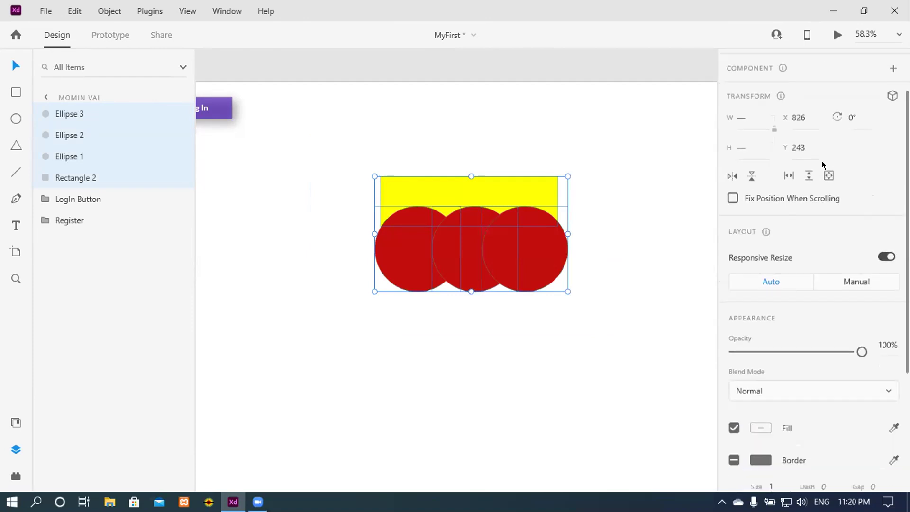
pyautogui.scroll(-1, 823, 165)
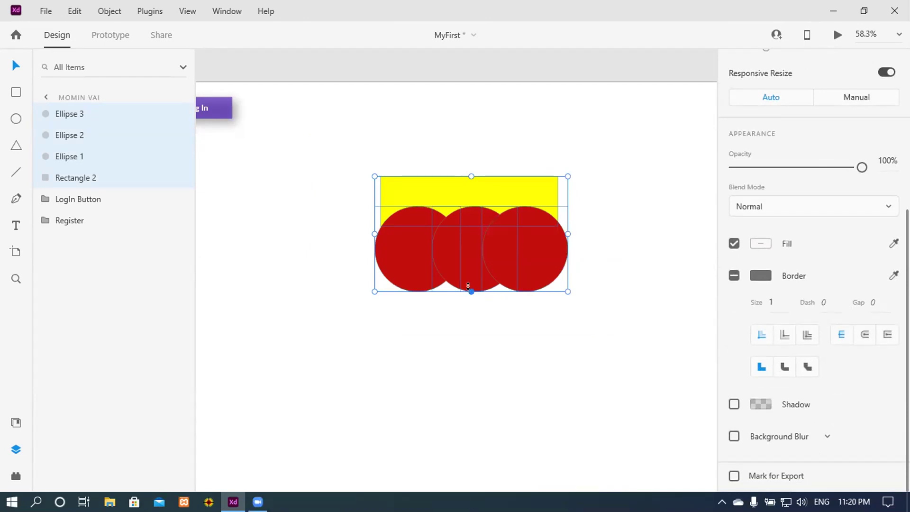
# - Try Mask with Shape on the three circles and the yellow rectangle, and undo the mask
pyautogui.click(569, 318)
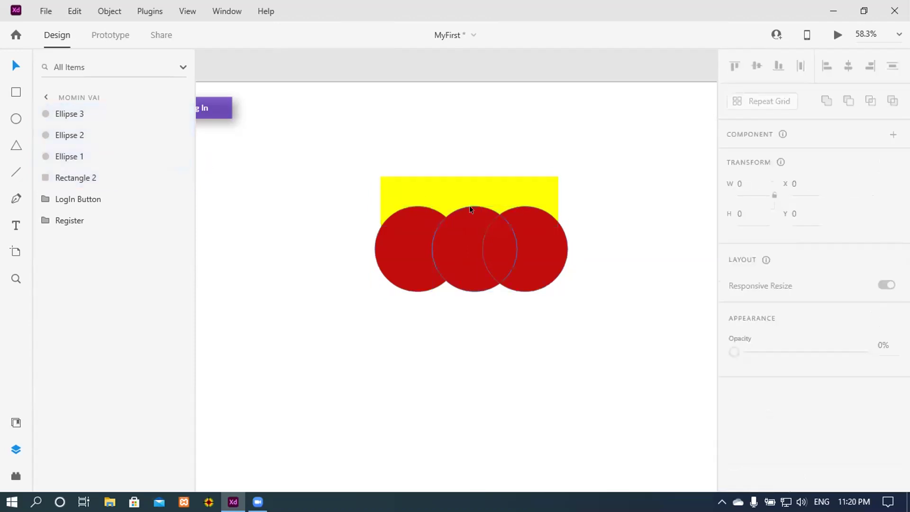
pyautogui.moveTo(341, 155); pyautogui.dragTo(588, 304)
pyautogui.rightClick(515, 227)
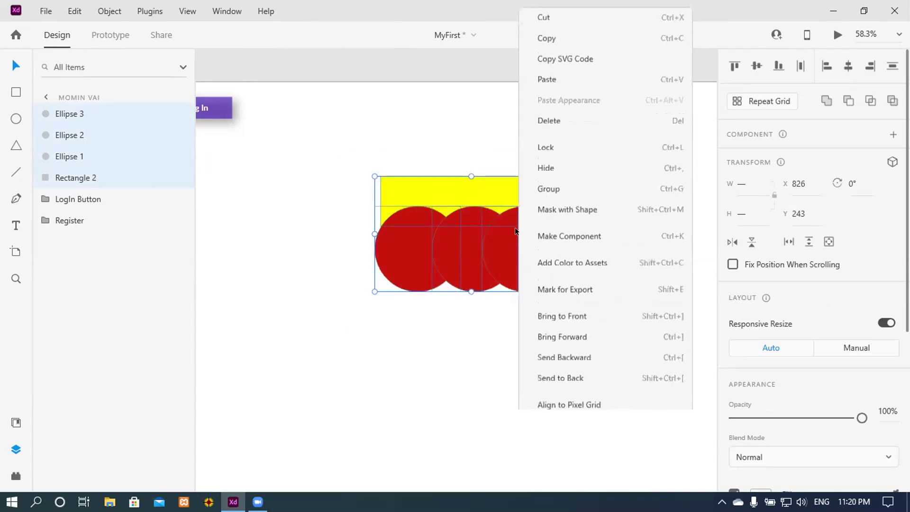
pyautogui.click(576, 204)
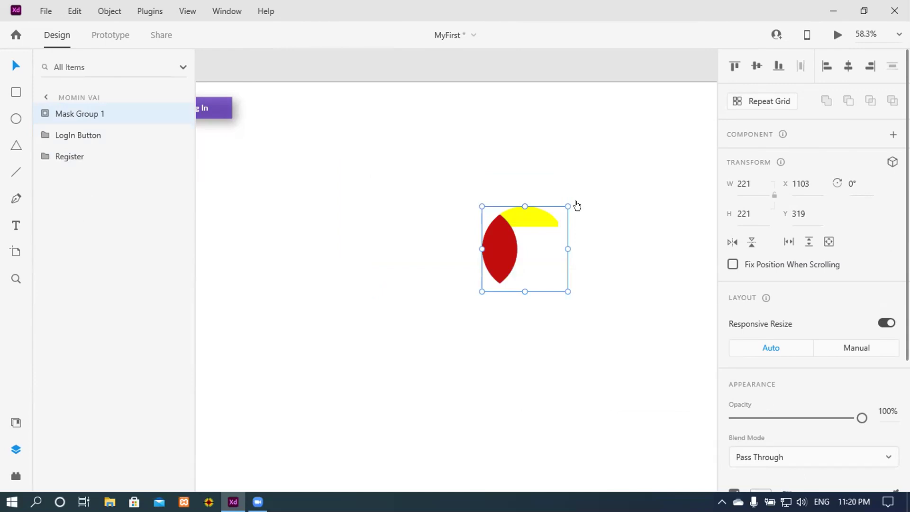
pyautogui.hotkey('ctrl', 'z')
pyautogui.click(624, 217)
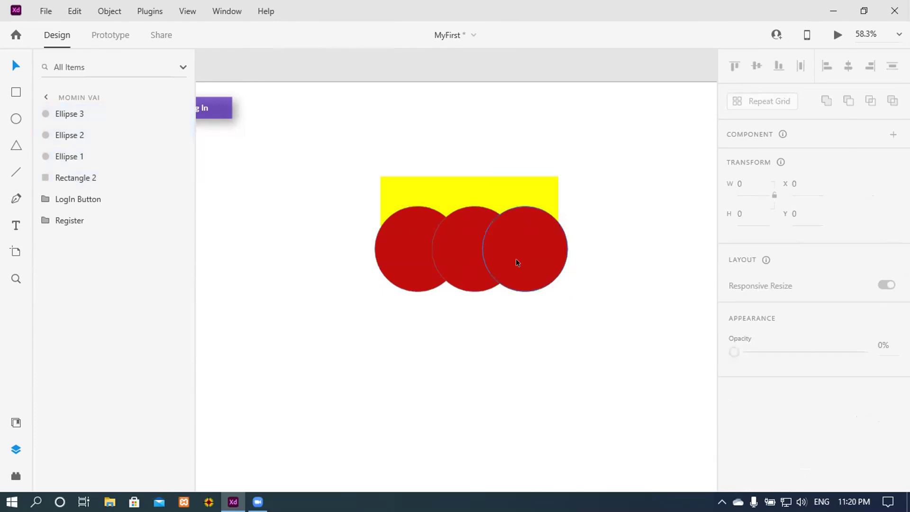
# - Move two red circles apart below the yellow rectangle and place the remaining one over the middle of its lower edge
pyautogui.moveTo(517, 258); pyautogui.dragTo(298, 355)
pyautogui.moveTo(406, 271); pyautogui.dragTo(422, 346)
pyautogui.moveTo(449, 264); pyautogui.dragTo(451, 251)
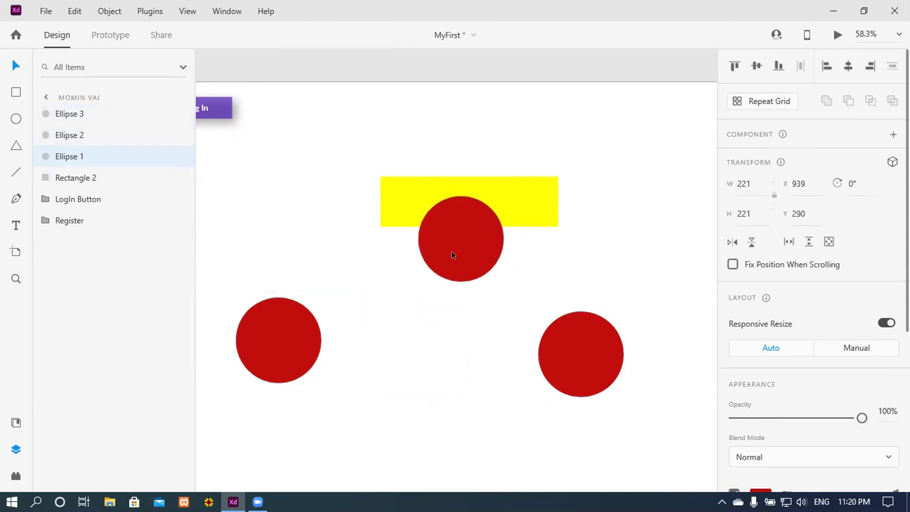
# - Try subtracting the middle circle from the yellow rectangle repeatedly, undoing the cut-out each time
pyautogui.moveTo(335, 151); pyautogui.dragTo(582, 280)
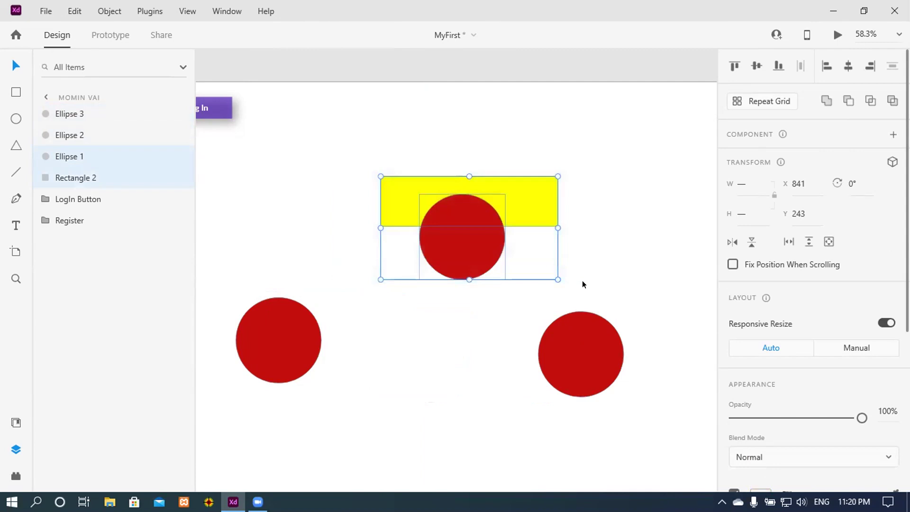
pyautogui.click(848, 101)
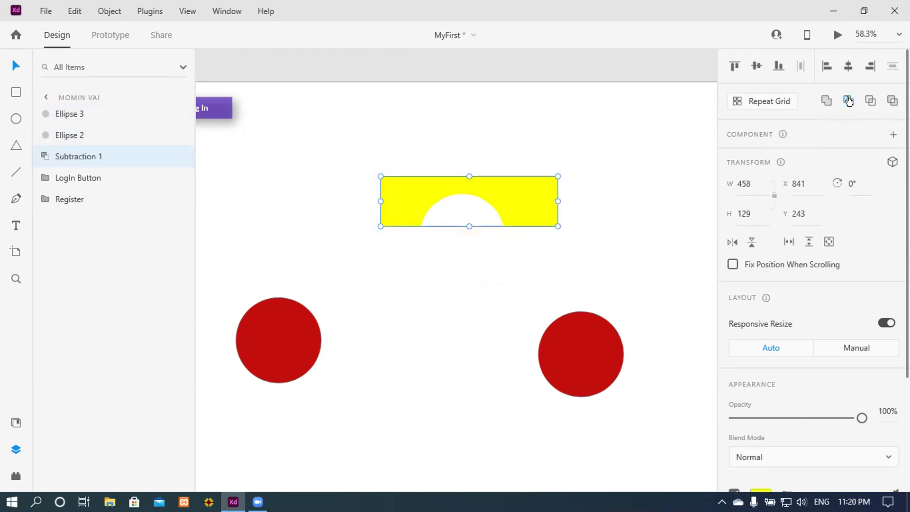
pyautogui.hotkey('ctrl', 'z')
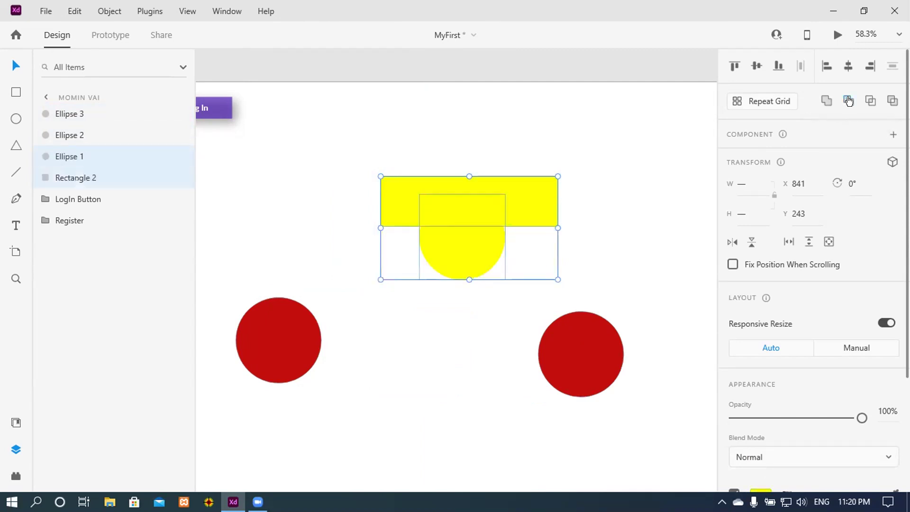
pyautogui.click(848, 101)
pyautogui.hotkey('ctrl', 'z')
pyautogui.click(848, 101)
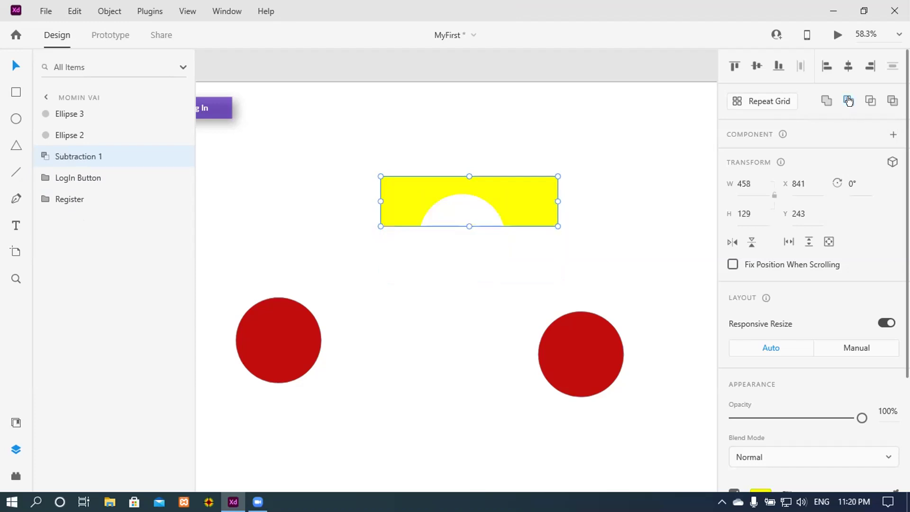
pyautogui.hotkey('ctrl', 'z')
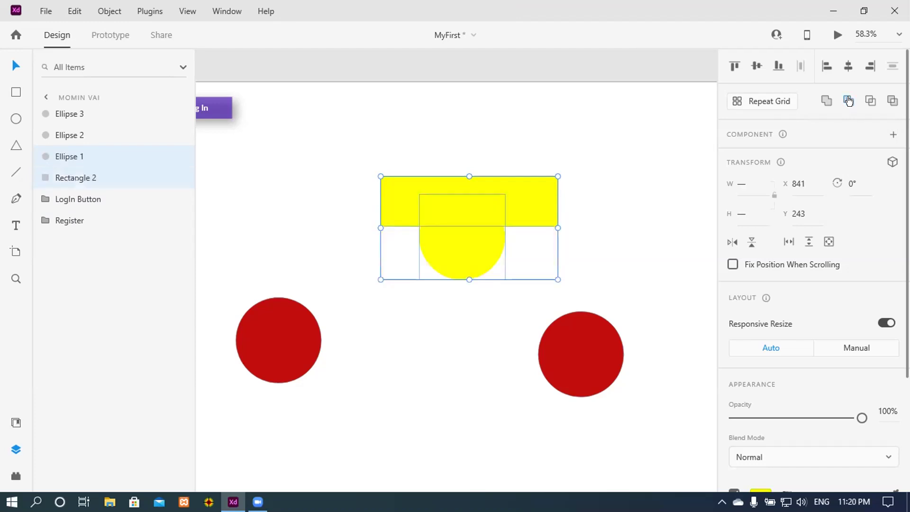
pyautogui.click(848, 101)
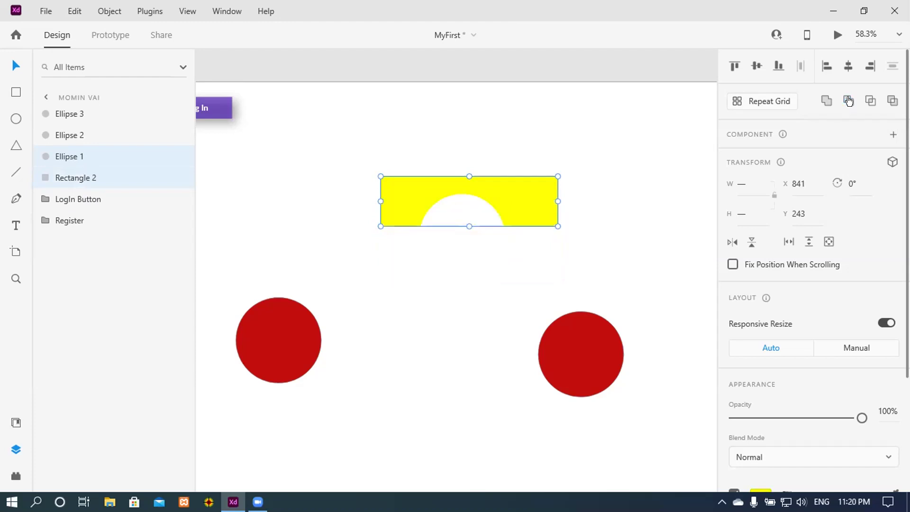
pyautogui.hotkey('ctrl', 'z')
pyautogui.hotkey('ctrl', 'shift', 'z')
pyautogui.hotkey('ctrl', 'z')
pyautogui.hotkey('ctrl', 'shift', 'z')
pyautogui.hotkey('ctrl', 'z')
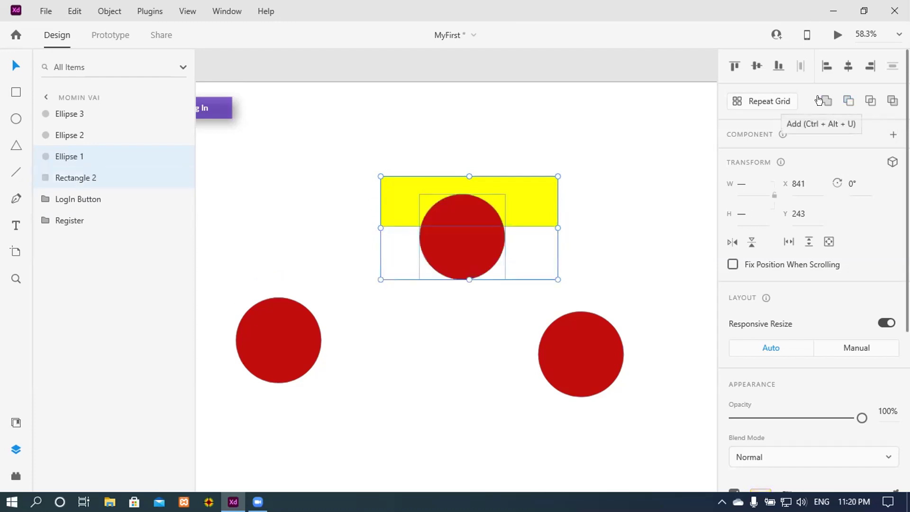
# - Try Add and Exclude Overlap on the middle circle and the yellow rectangle, undoing each operation
pyautogui.click(818, 100)
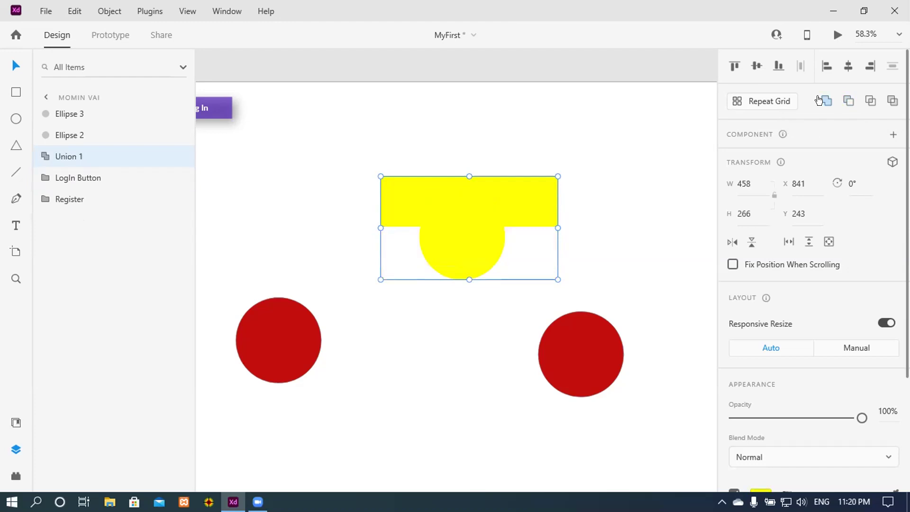
pyautogui.hotkey('ctrl', 'z')
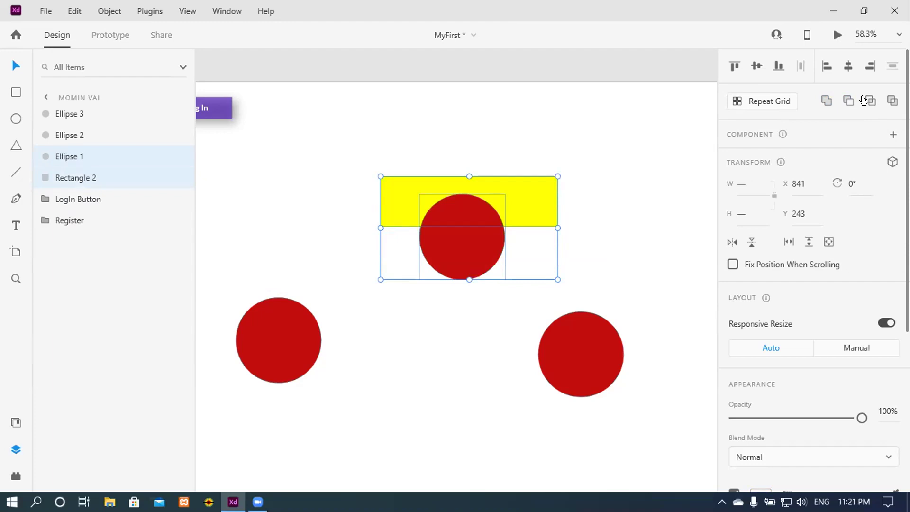
pyautogui.click(893, 101)
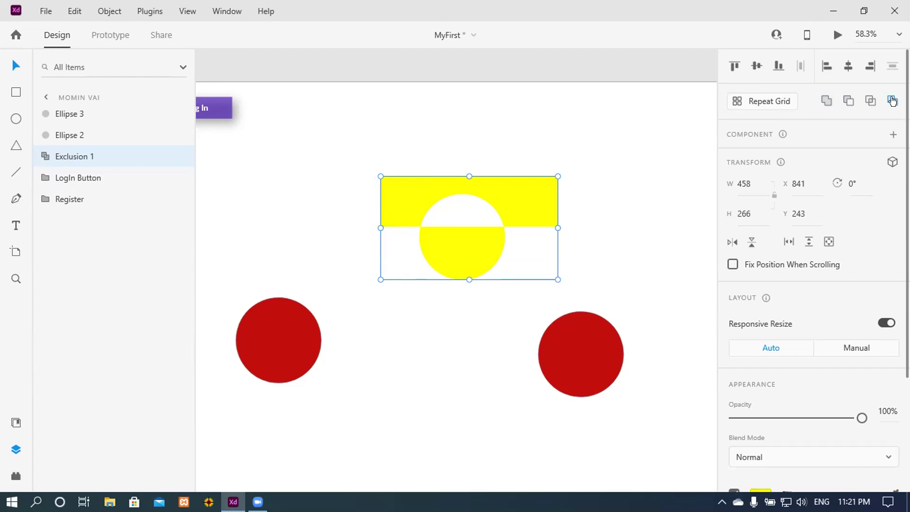
pyautogui.hotkey('ctrl', 'z')
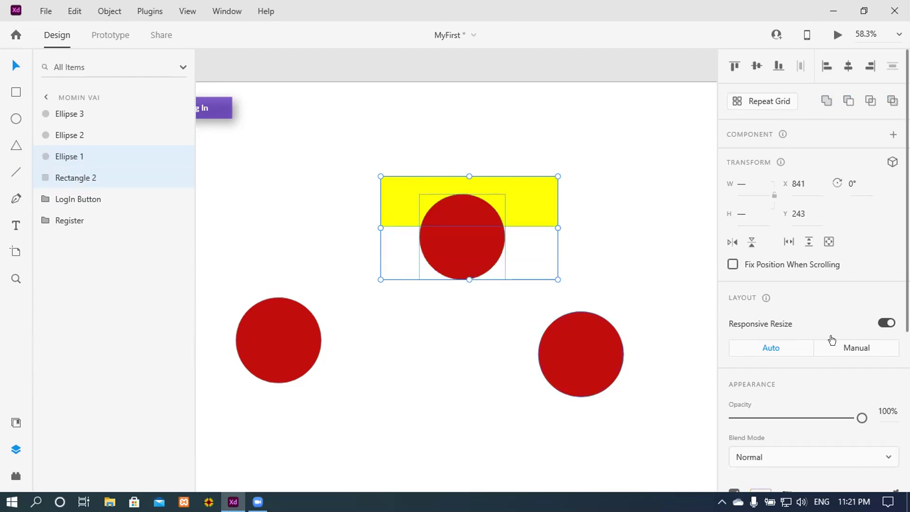
# - Move Rectangle 2 above Ellipse 1 in the layer order so the yellow rectangle covers the middle circle's upper part
pyautogui.scroll(-5, 842, 184)
pyautogui.scroll(6, 842, 184)
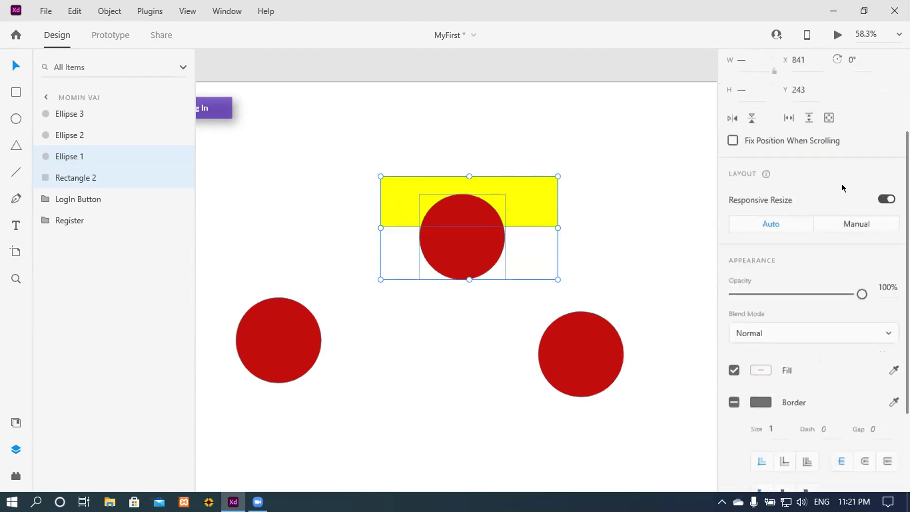
pyautogui.moveTo(466, 273)
pyautogui.mouseDown()
pyautogui.moveTo(466, 247)
pyautogui.moveTo(466, 282)
pyautogui.moveTo(469, 272)
pyautogui.moveTo(473, 279)
pyautogui.mouseUp()
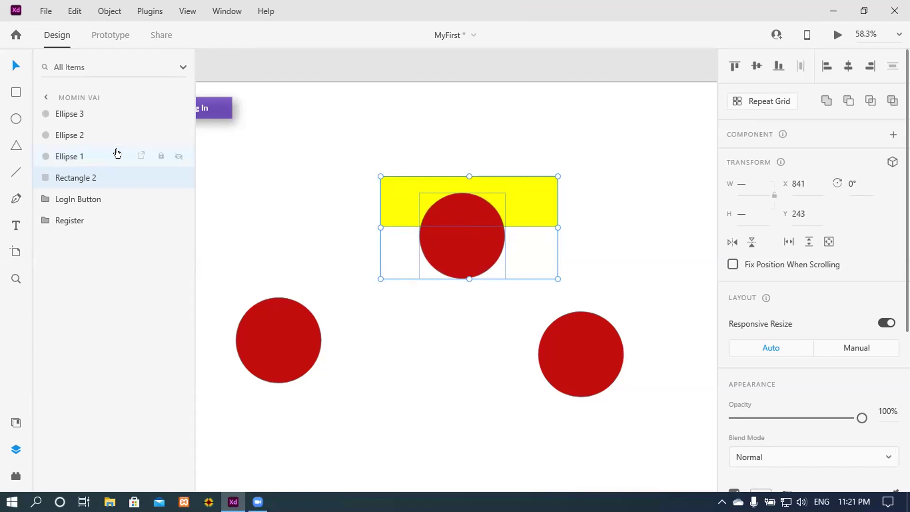
pyautogui.moveTo(81, 180); pyautogui.dragTo(77, 147)
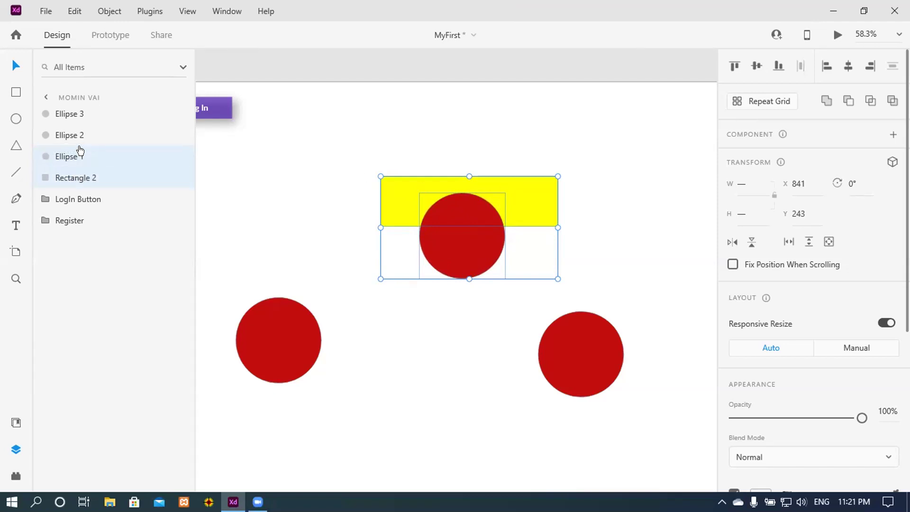
pyautogui.click(281, 196)
pyautogui.moveTo(77, 179); pyautogui.dragTo(78, 148)
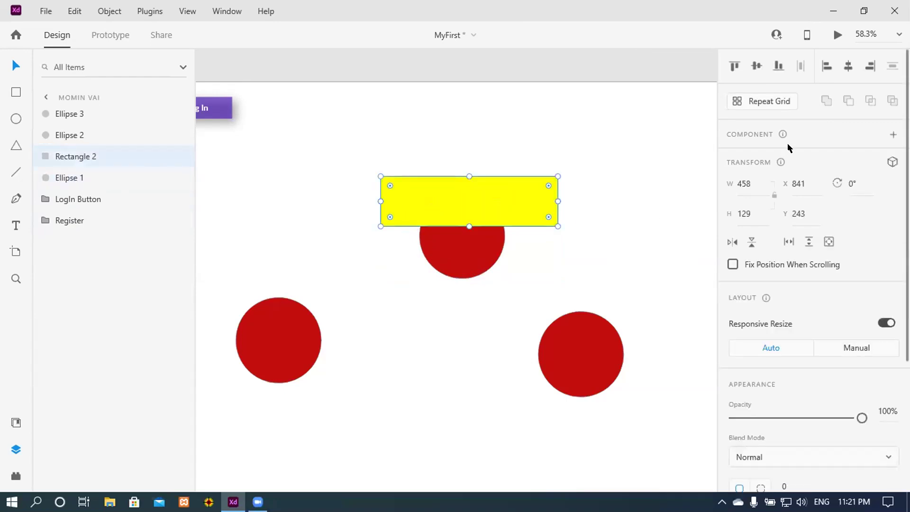
# - Try Subtract, Exclude Overlap and Intersect on the reordered yellow rectangle and middle circle, undoing each operation
pyautogui.click(335, 131)
pyautogui.moveTo(340, 152); pyautogui.dragTo(540, 280)
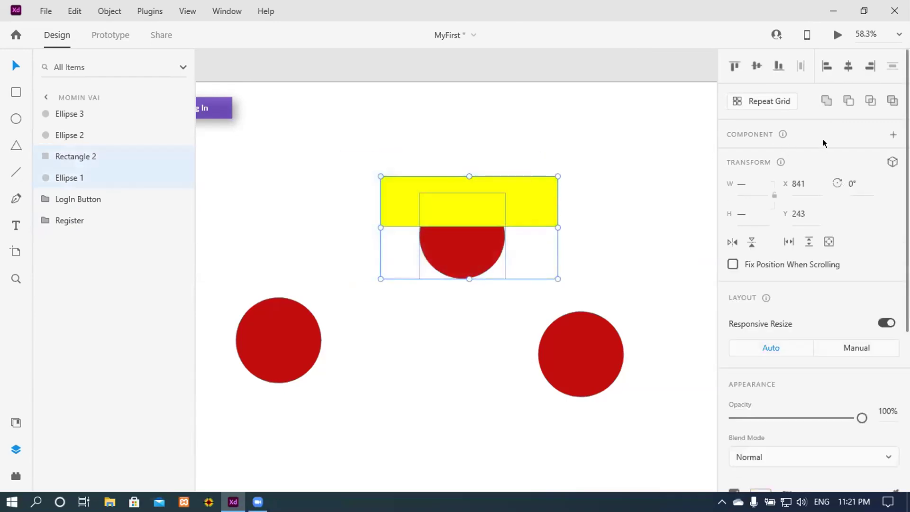
pyautogui.click(846, 101)
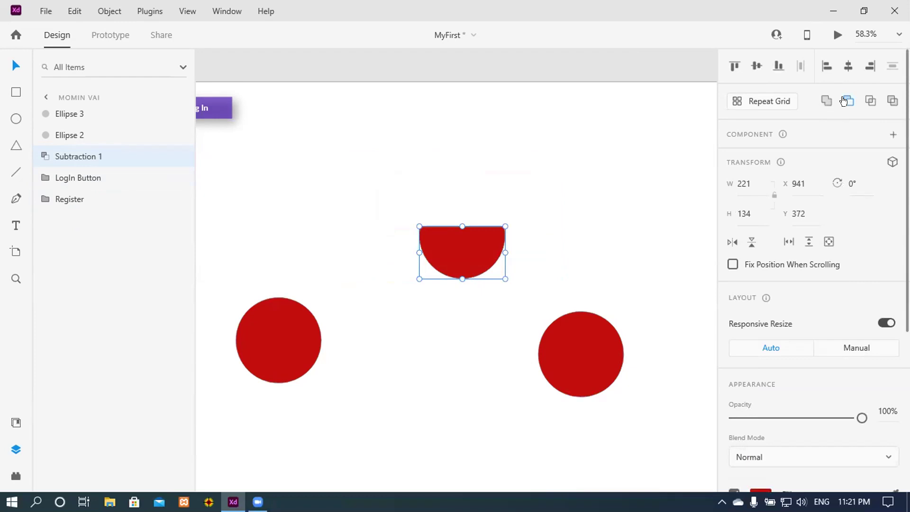
pyautogui.hotkey('ctrl', 'z')
pyautogui.click(885, 100)
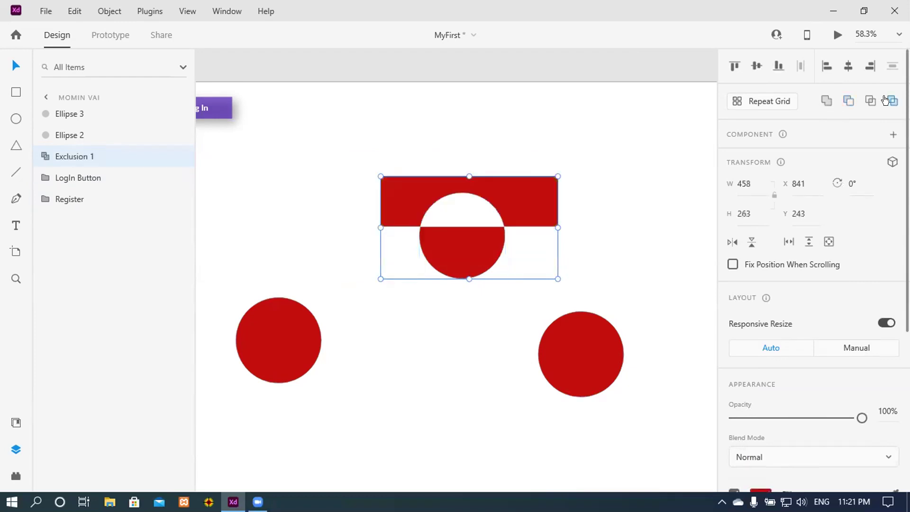
pyautogui.hotkey('ctrl', 'z')
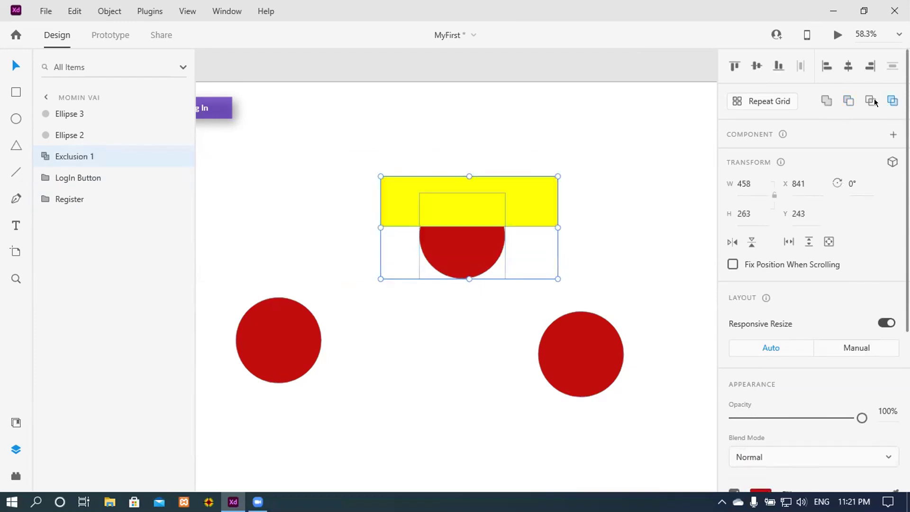
pyautogui.click(865, 101)
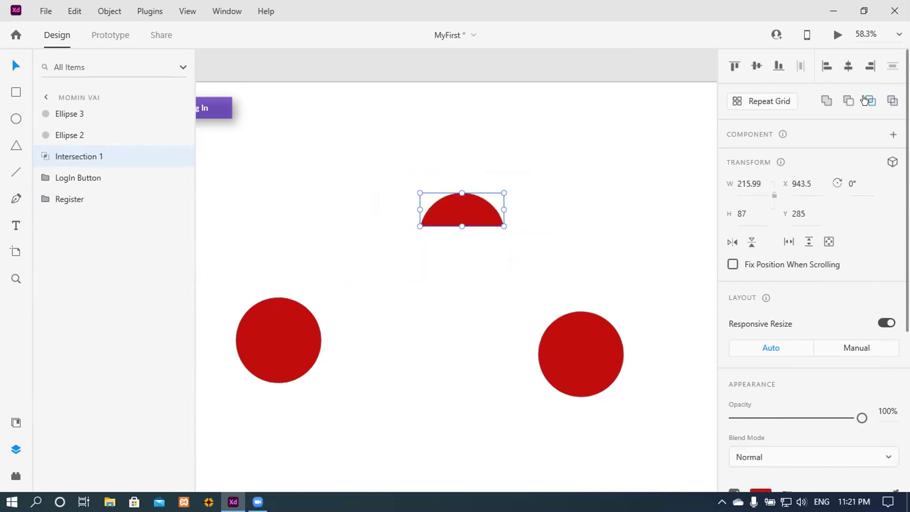
pyautogui.hotkey('ctrl', 'z')
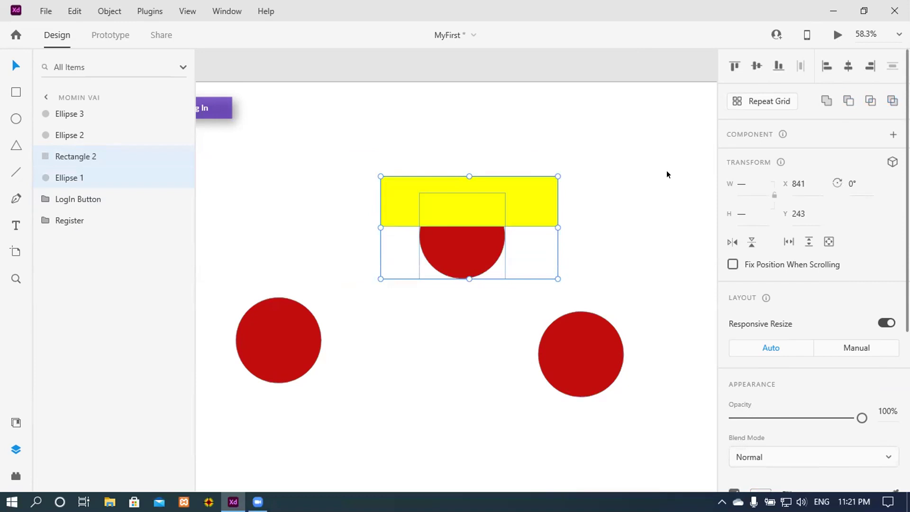
pyautogui.click(585, 212)
pyautogui.click(459, 255)
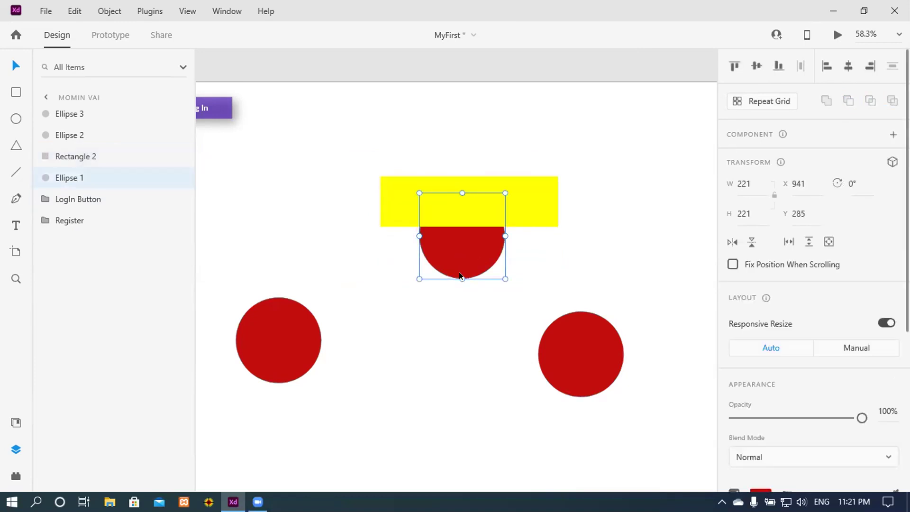
pyautogui.click(454, 201)
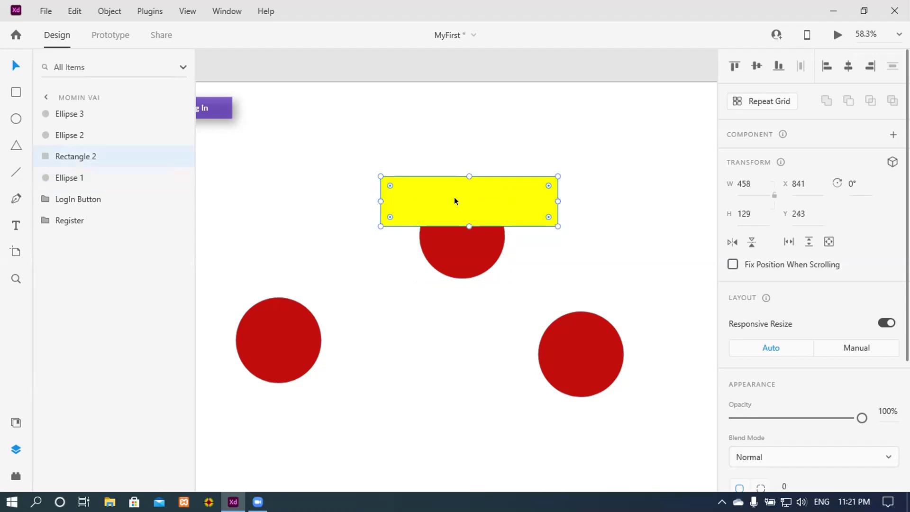
# - Delete all three red circles from the artboard, keeping the yellow rectangle
pyautogui.click(470, 269)
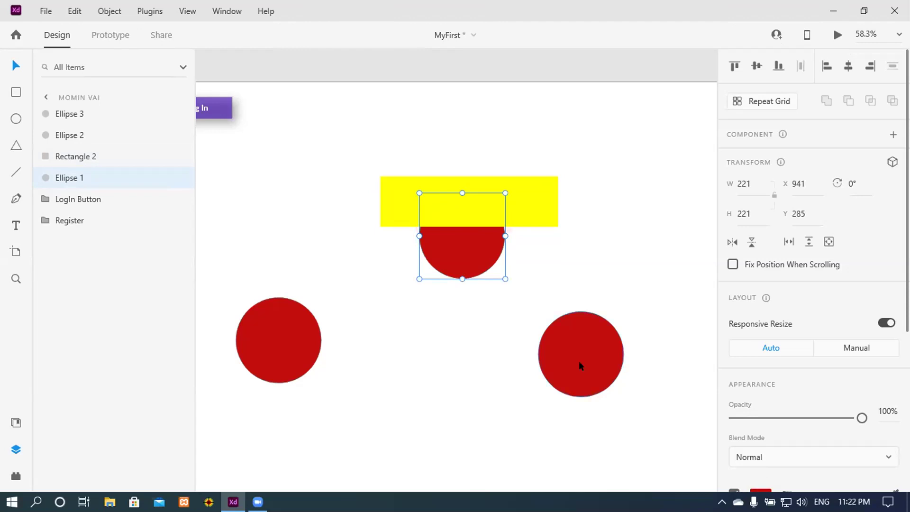
pyautogui.moveTo(465, 251); pyautogui.dragTo(299, 368)
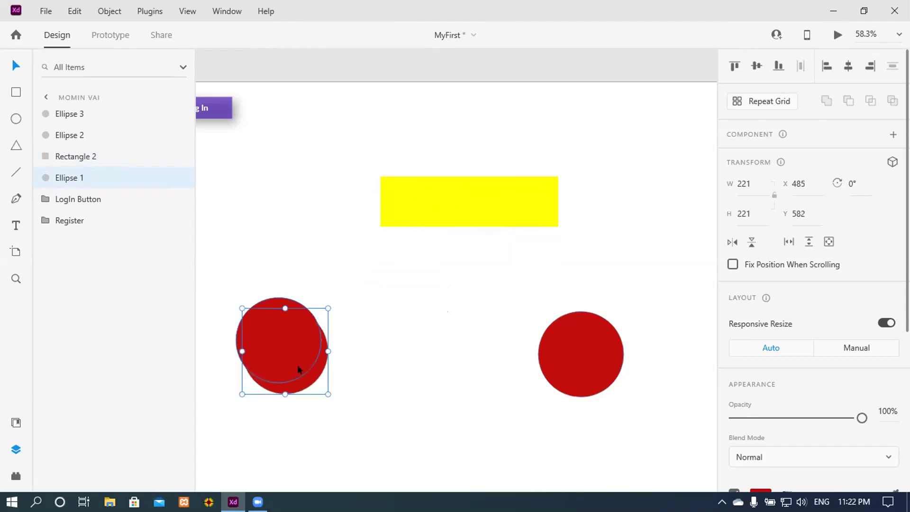
pyautogui.press('Delete')
pyautogui.click(299, 356)
pyautogui.press('Delete')
pyautogui.click(564, 357)
pyautogui.press('Delete')
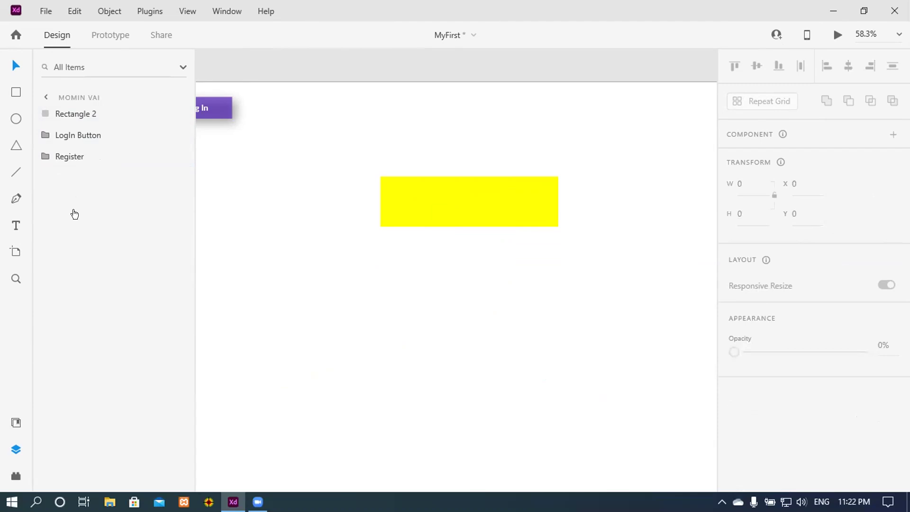
# - Draw a closed zigzag path with the Pen tool over the lower part of the yellow rectangle, ending along its bottom edge
pyautogui.click(419, 207)
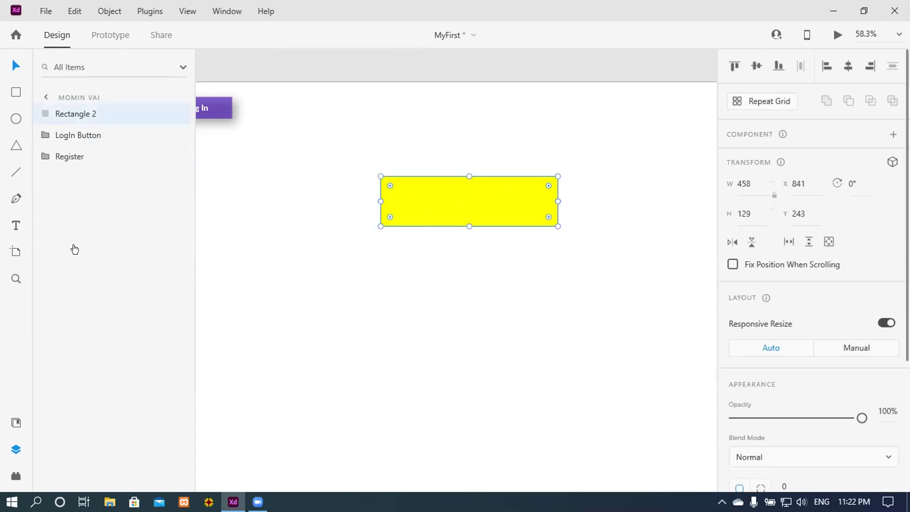
pyautogui.click(16, 199)
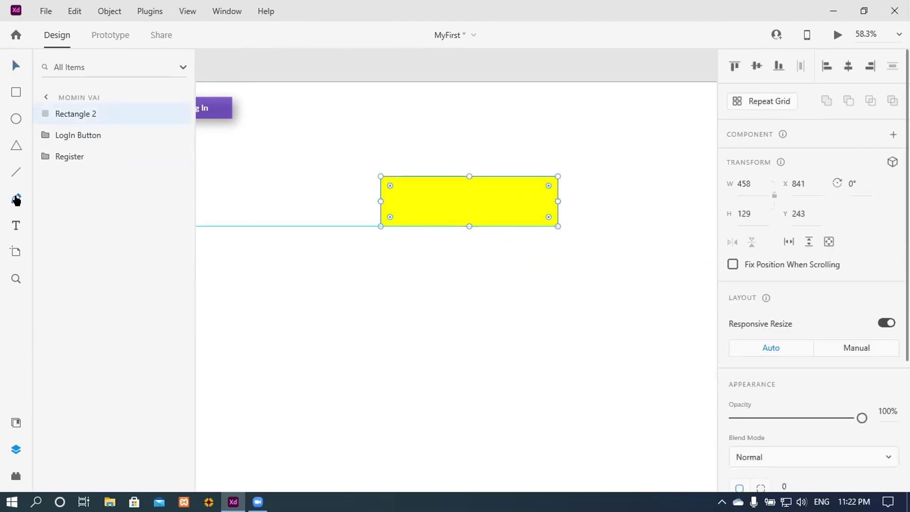
pyautogui.click(385, 226)
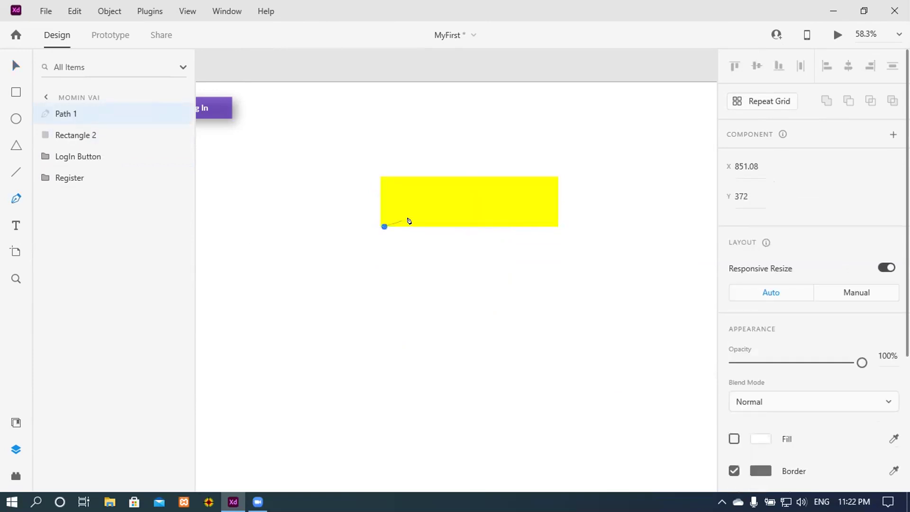
pyautogui.click(441, 208)
pyautogui.click(495, 220)
pyautogui.click(545, 206)
pyautogui.click(556, 227)
pyautogui.click(384, 227)
pyautogui.press('Escape')
# - Convert the path's upper anchor points to smooth curves and adjust them into a wavy outline with a rounded hump at one end
pyautogui.click(440, 208)
pyautogui.doubleClick(440, 208)
pyautogui.click(468, 208)
pyautogui.moveTo(465, 208)
pyautogui.mouseDown()
pyautogui.moveTo(481, 201)
pyautogui.moveTo(483, 209)
pyautogui.moveTo(452, 205)
pyautogui.moveTo(461, 215)
pyautogui.mouseUp()
pyautogui.click(495, 217)
pyautogui.doubleClick(494, 219)
pyautogui.moveTo(519, 218)
pyautogui.mouseDown()
pyautogui.moveTo(506, 219)
pyautogui.moveTo(513, 215)
pyautogui.mouseUp()
pyautogui.doubleClick(543, 205)
pyautogui.click(552, 209)
pyautogui.moveTo(545, 206)
pyautogui.mouseDown()
pyautogui.moveTo(526, 201)
pyautogui.moveTo(560, 199)
pyautogui.mouseUp()
pyautogui.press('Escape')
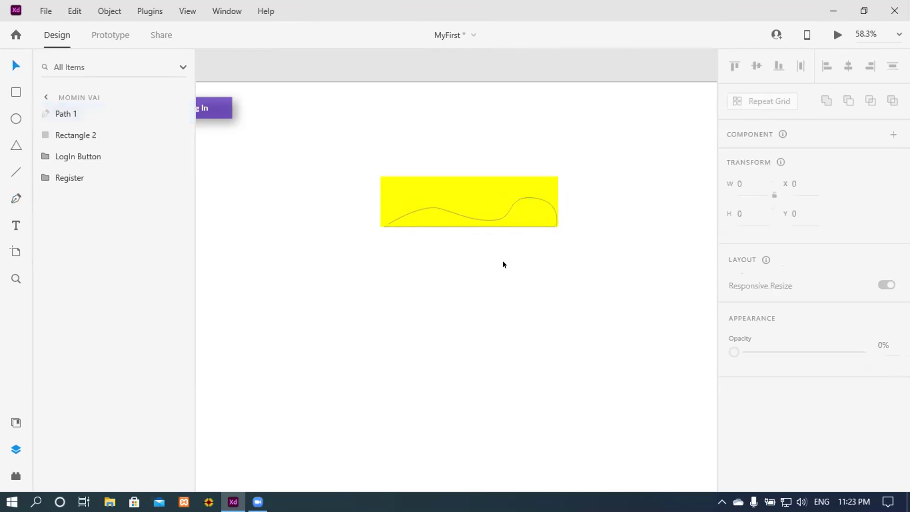
# - Fill the wavy path with solid red #E21F1F and remove its border
pyautogui.click(438, 217)
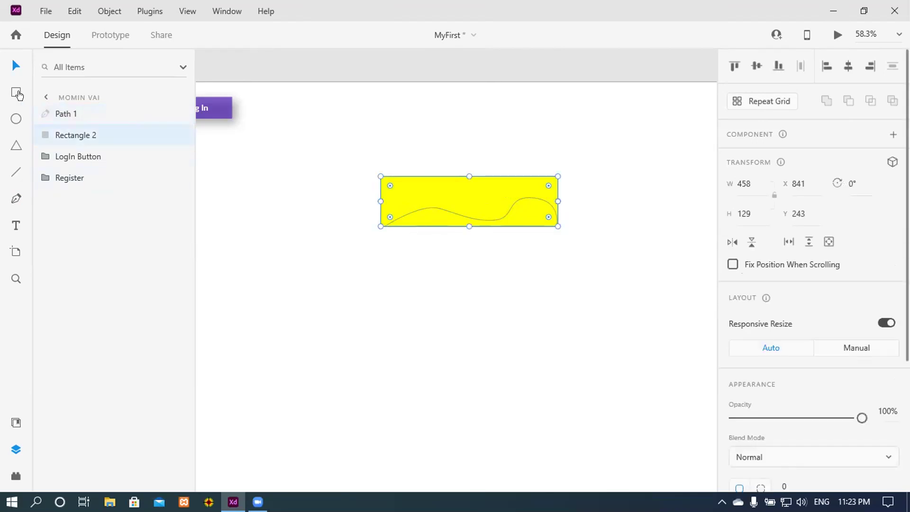
pyautogui.click(70, 115)
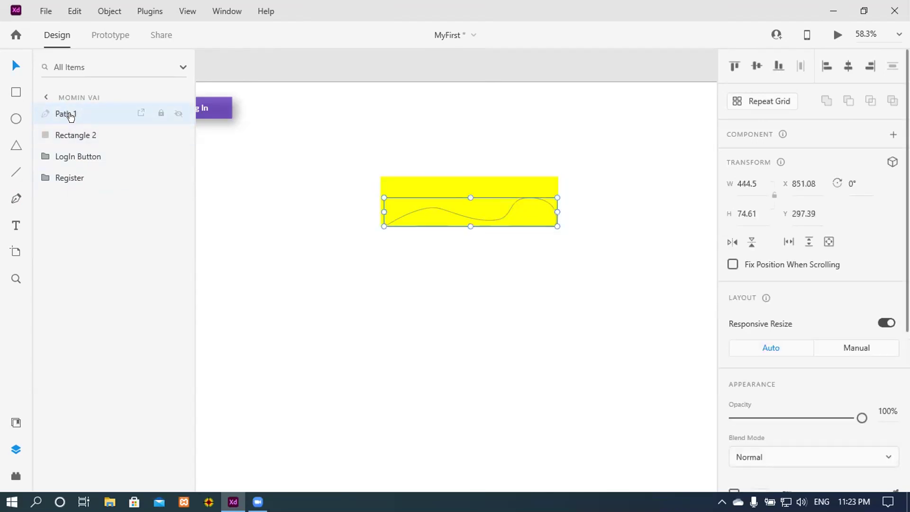
pyautogui.scroll(-5, 848, 393)
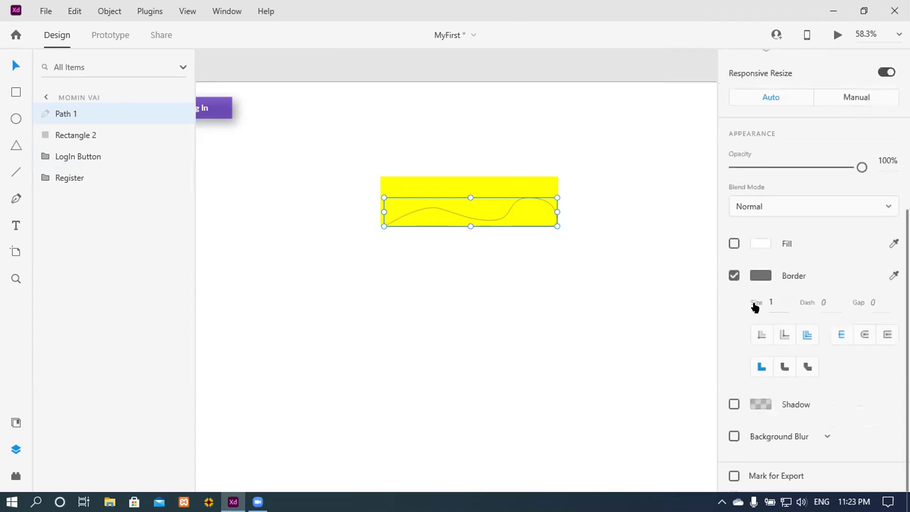
pyautogui.click(760, 244)
pyautogui.click(758, 245)
pyautogui.click(734, 243)
pyautogui.click(761, 244)
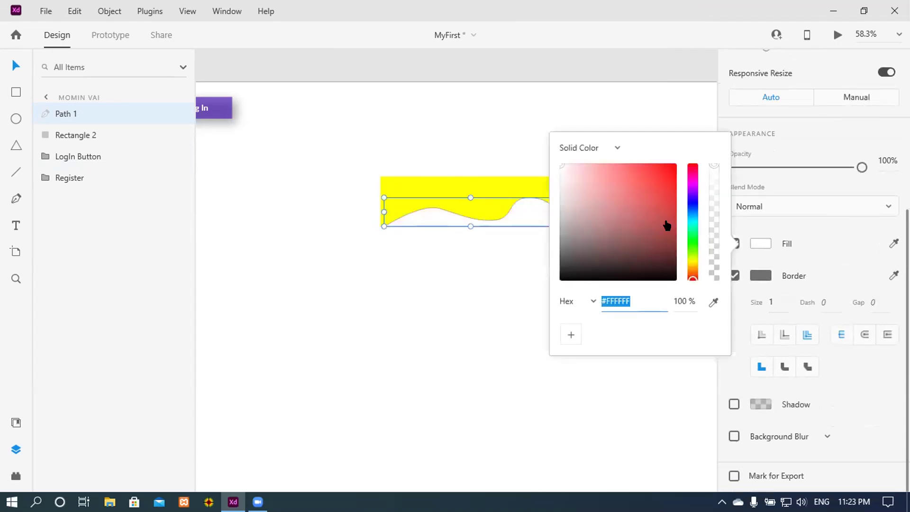
pyautogui.click(659, 175)
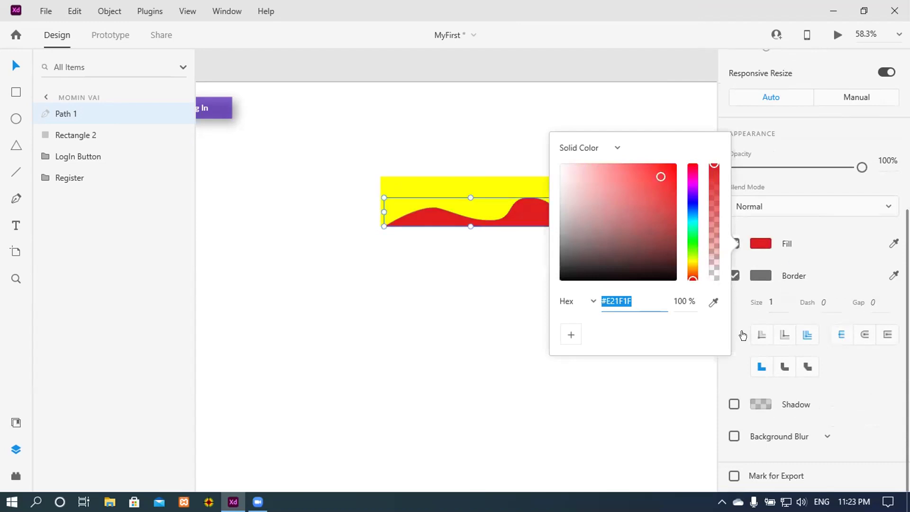
pyautogui.click(732, 368)
pyautogui.click(733, 276)
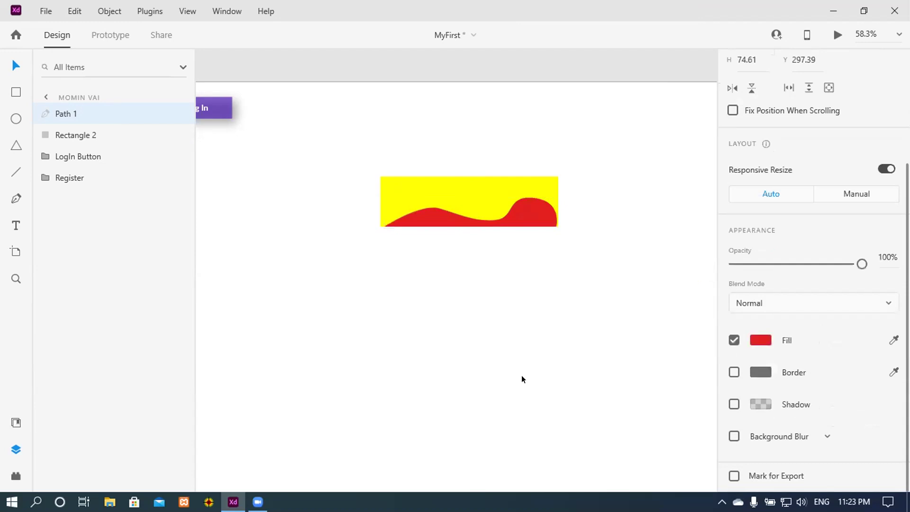
# - Delete the red wavy path together with the yellow rectangle
pyautogui.click(518, 268)
pyautogui.moveTo(324, 127); pyautogui.dragTo(661, 308)
pyautogui.click(521, 293)
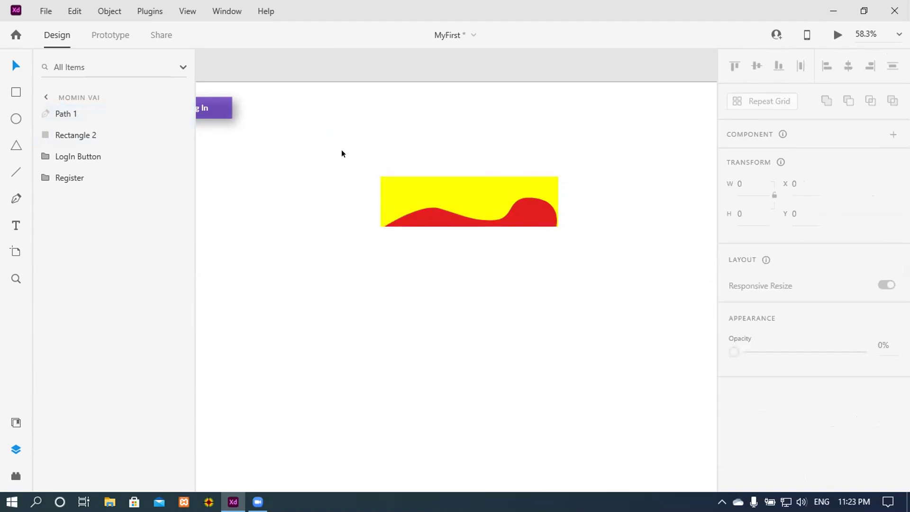
pyautogui.moveTo(349, 146); pyautogui.dragTo(603, 302)
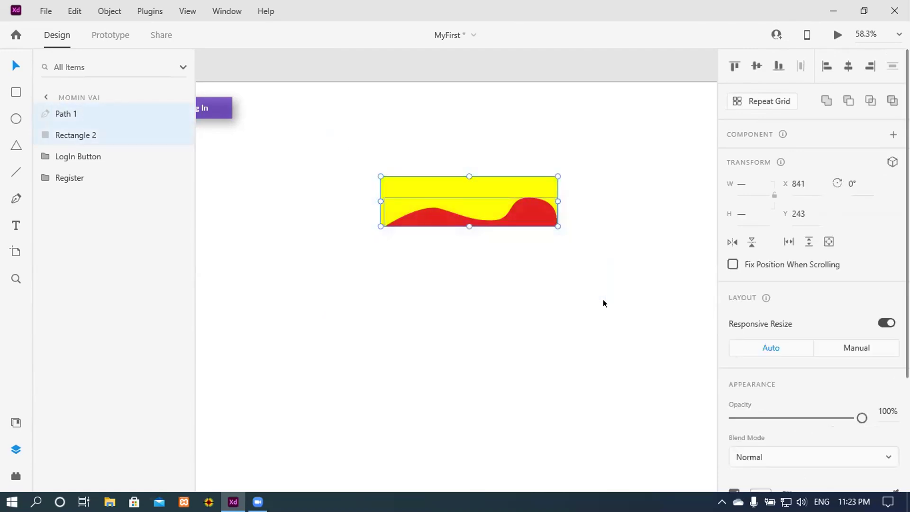
pyautogui.press('Delete')
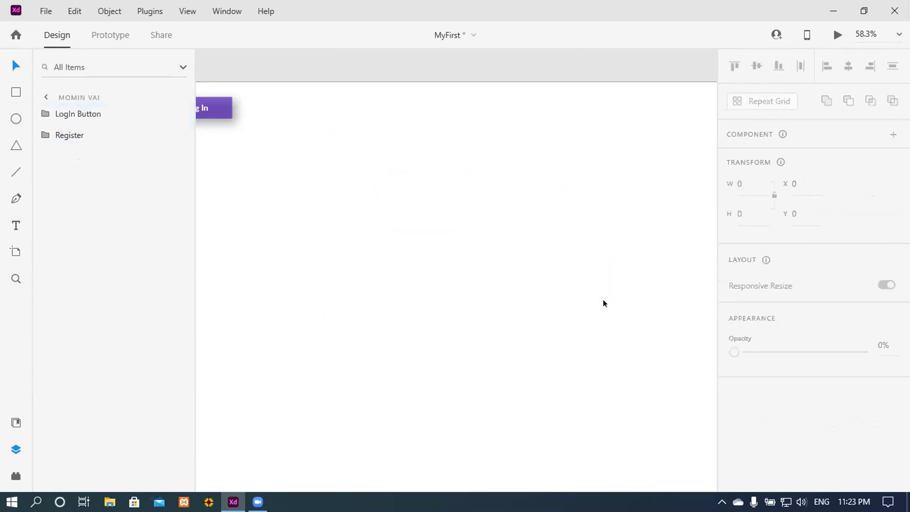
# - Draw an ellipse about 401 wide and 375 high on the empty area of the artboard
pyautogui.click(14, 121)
pyautogui.moveTo(388, 242); pyautogui.dragTo(466, 314)
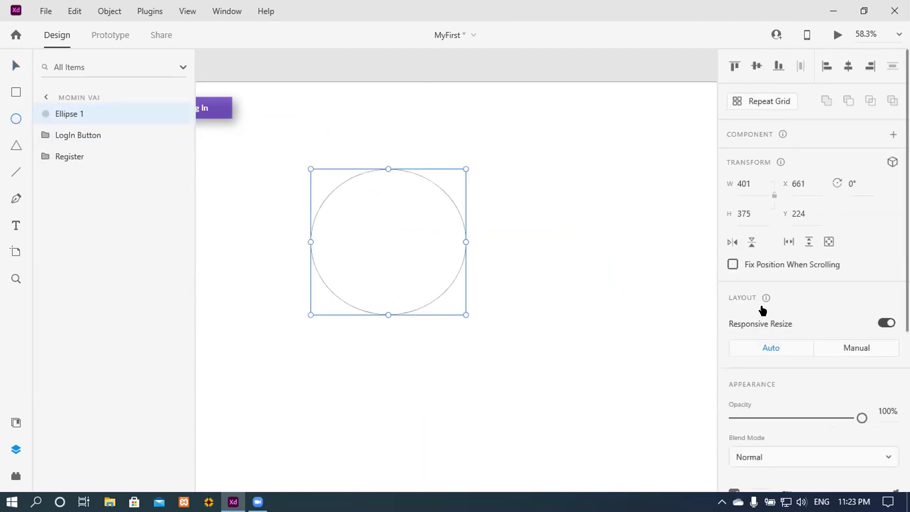
pyautogui.scroll(-3, 780, 386)
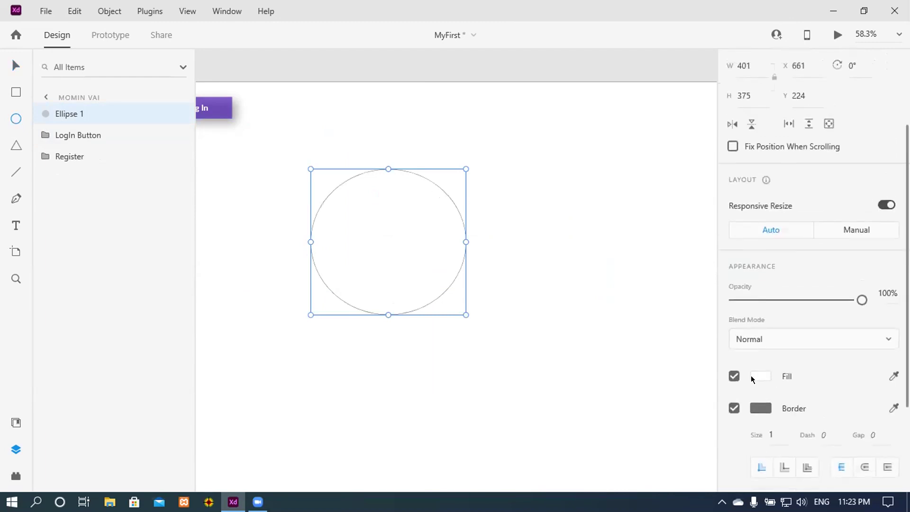
pyautogui.scroll(-3, 790, 408)
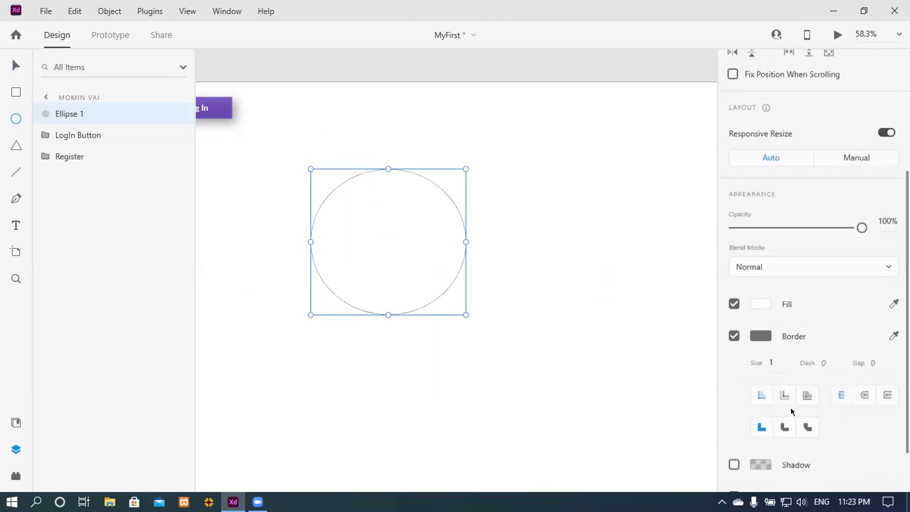
pyautogui.scroll(3, 814, 402)
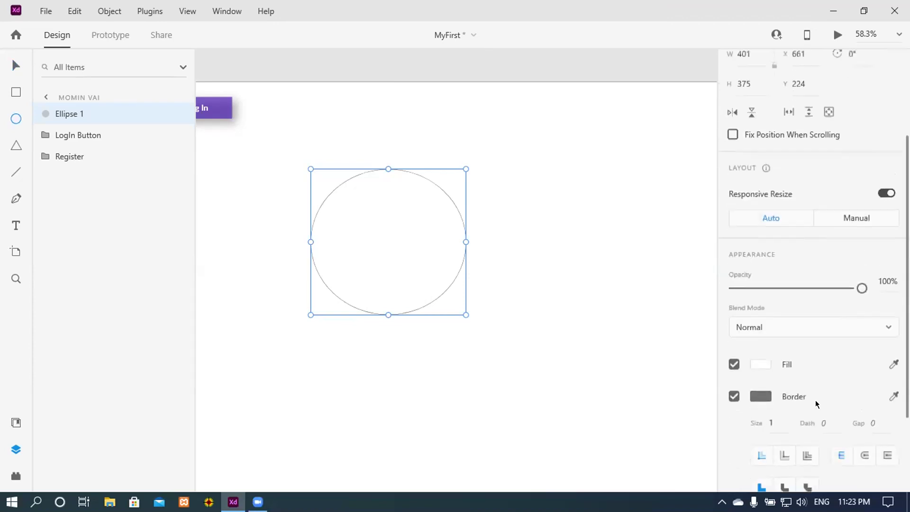
pyautogui.scroll(-2, 812, 434)
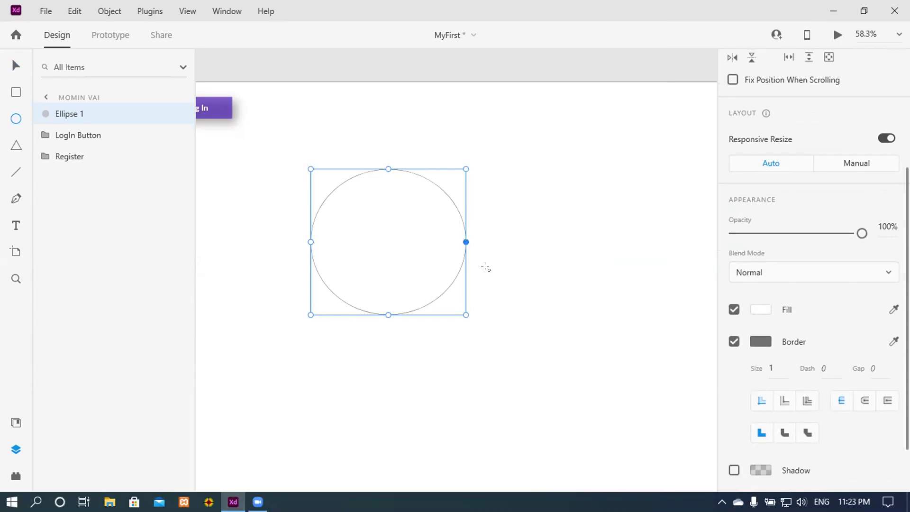
# - Set the ellipse's border size to 20 and its dash to 5, keeping the fill enabled
pyautogui.click(733, 309)
pyautogui.click(734, 310)
pyautogui.click(775, 362)
pyautogui.write('20')
pyautogui.press('Return')
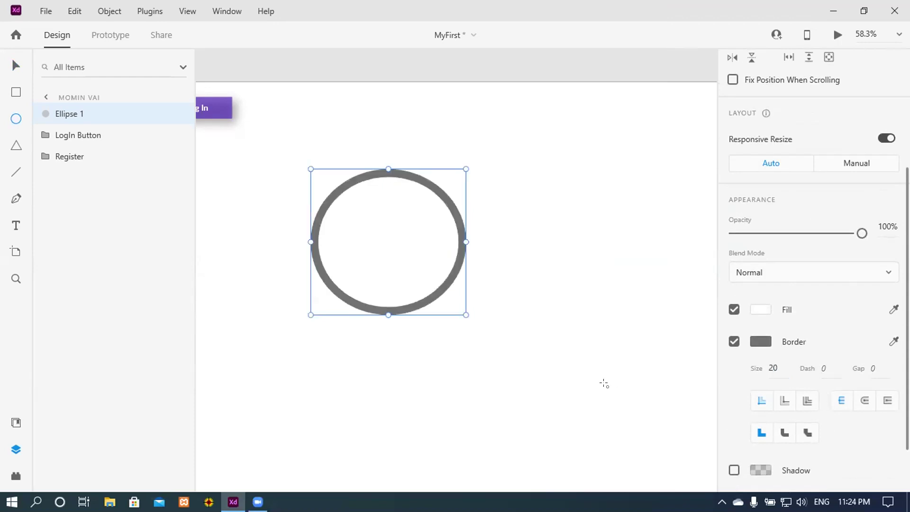
pyautogui.click(828, 366)
pyautogui.write('5')
pyautogui.press('Return')
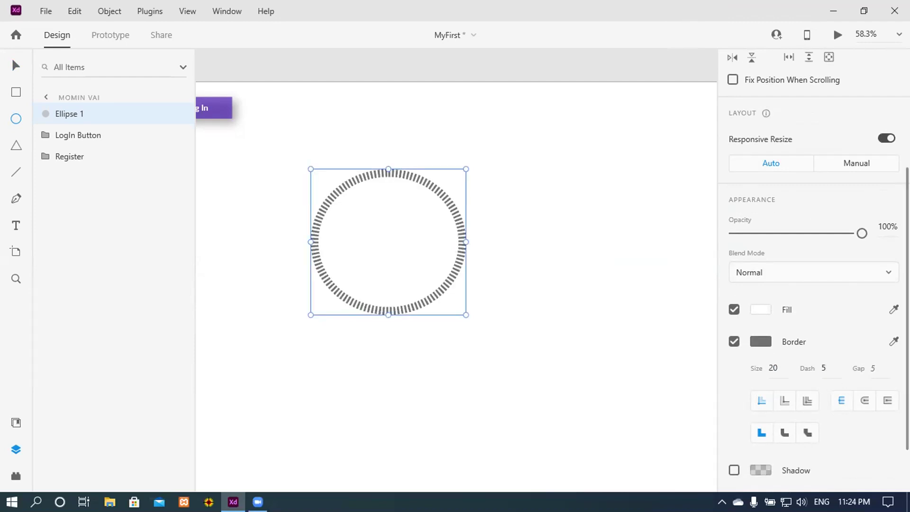
# - Set the gap of the ellipse's dashed border to 10
pyautogui.click(875, 364)
pyautogui.press('BackSpace')
pyautogui.write('10')
pyautogui.press('Return')
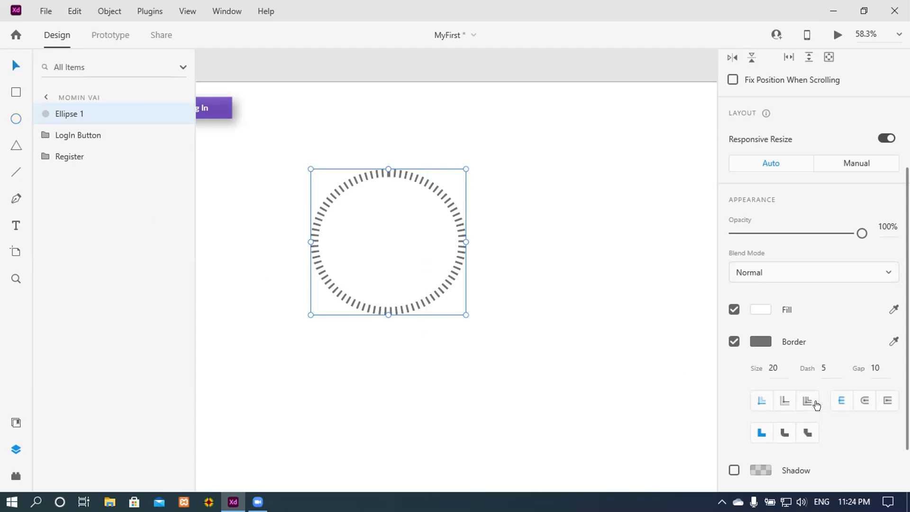
# - Enable a shadow on the ellipse with X offset 10, Y offset 10 and blur 30
pyautogui.scroll(-2, 808, 405)
pyautogui.click(733, 403)
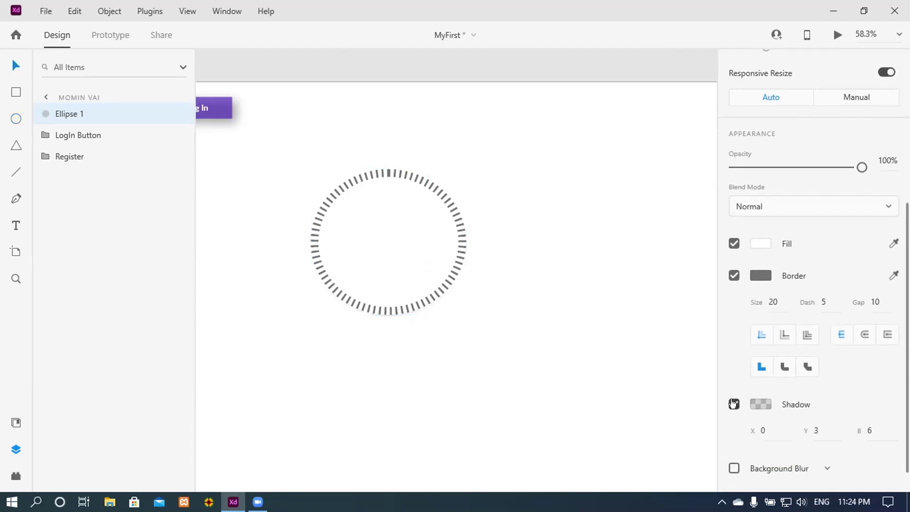
pyautogui.click(763, 431)
pyautogui.write('10')
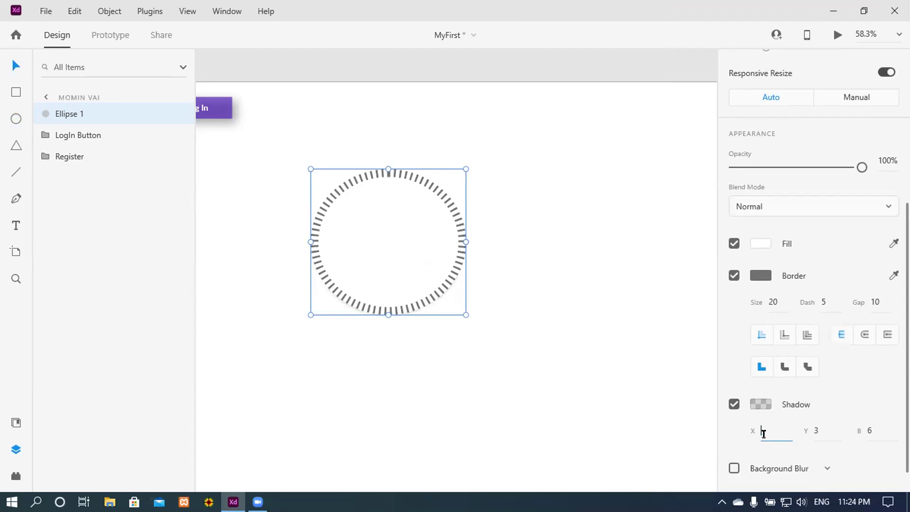
pyautogui.click(823, 426)
pyautogui.write('10')
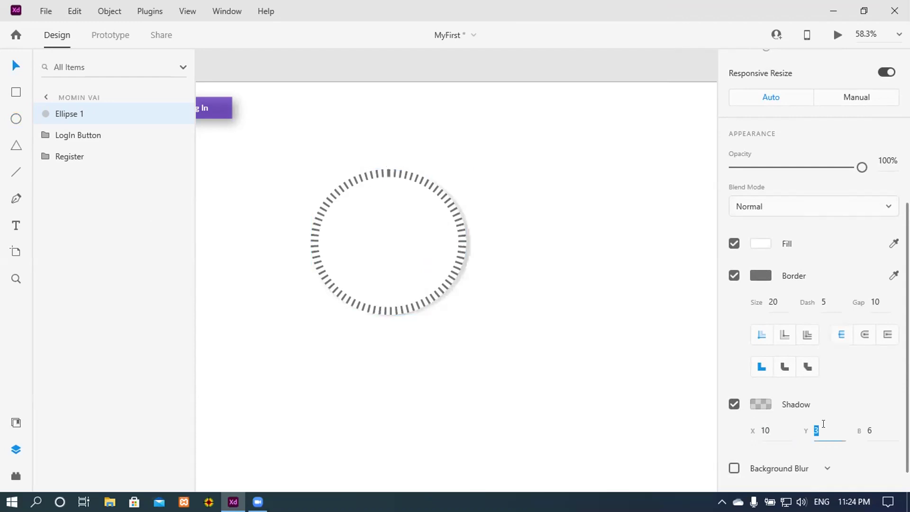
pyautogui.click(880, 424)
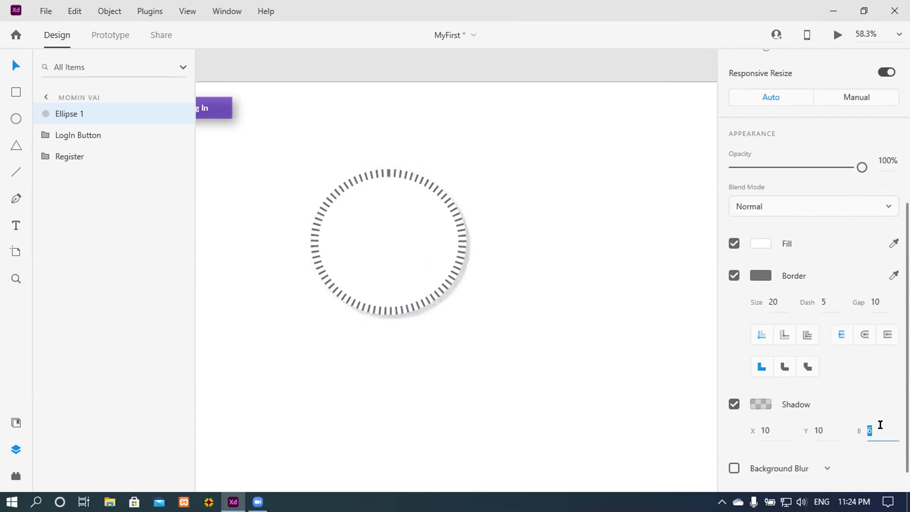
pyautogui.write('30')
pyautogui.press('Return')
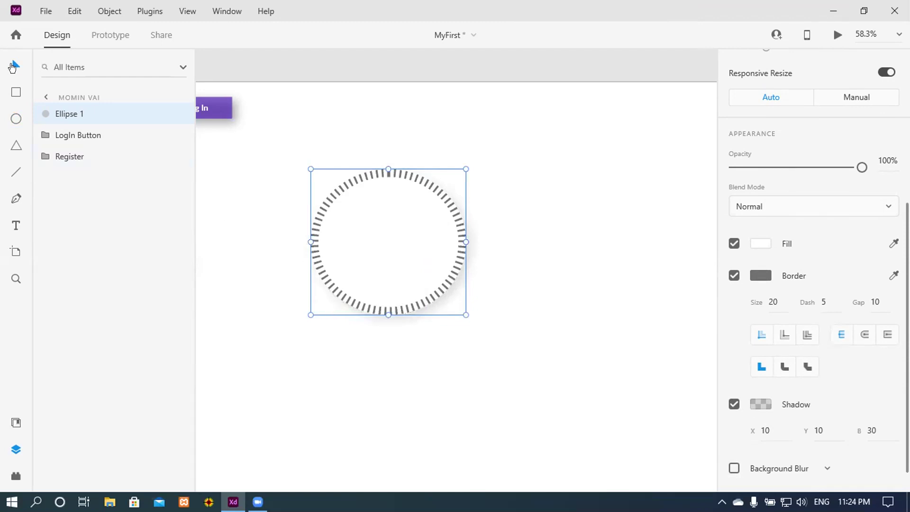
# - Move the ellipse to about X 992, Y 25 and draw a triangle about 498 wide and 439 high below it
pyautogui.click(565, 251)
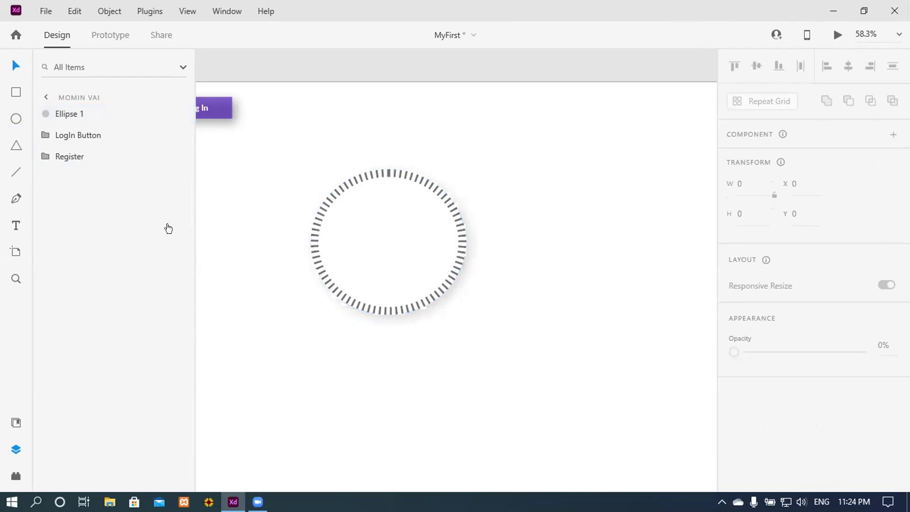
pyautogui.moveTo(421, 207); pyautogui.dragTo(538, 147)
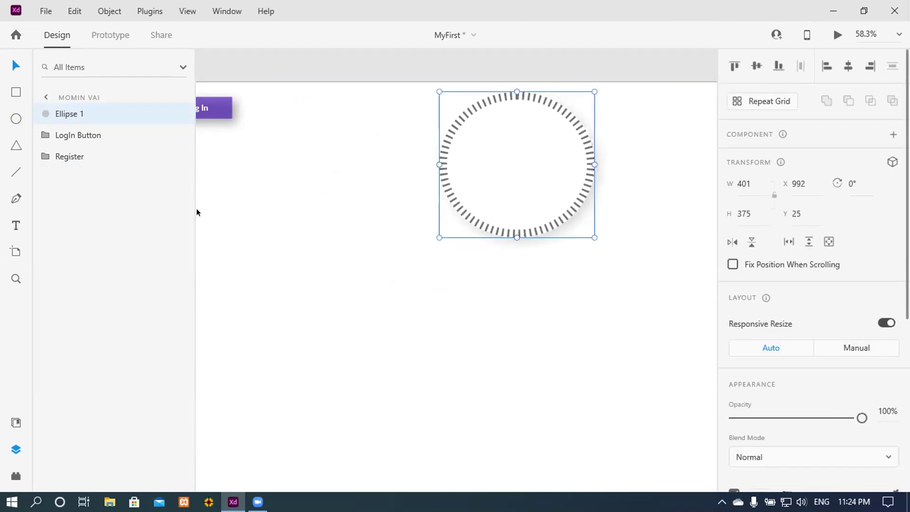
pyautogui.click(17, 144)
pyautogui.moveTo(256, 207); pyautogui.dragTo(449, 377)
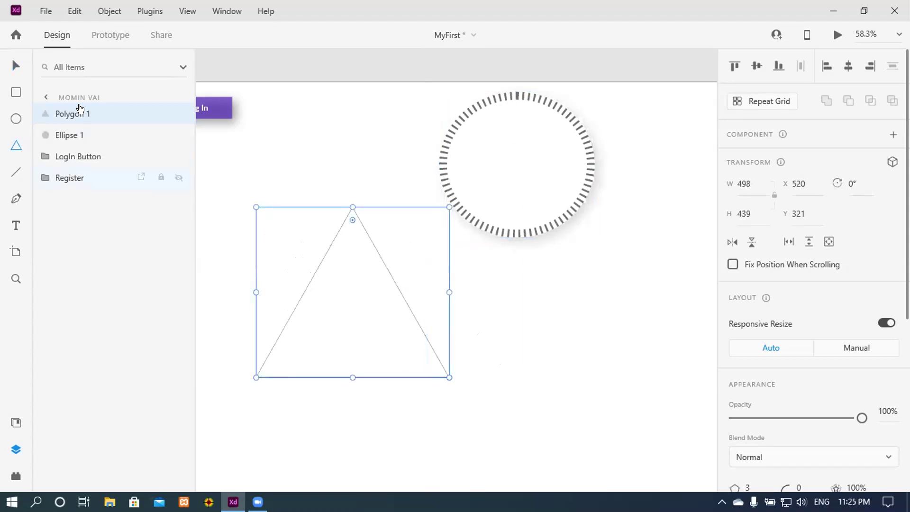
pyautogui.click(12, 67)
# - Fill the triangle with solid dark red #8E2E2E
pyautogui.scroll(-5, 802, 332)
pyautogui.scroll(3, 799, 362)
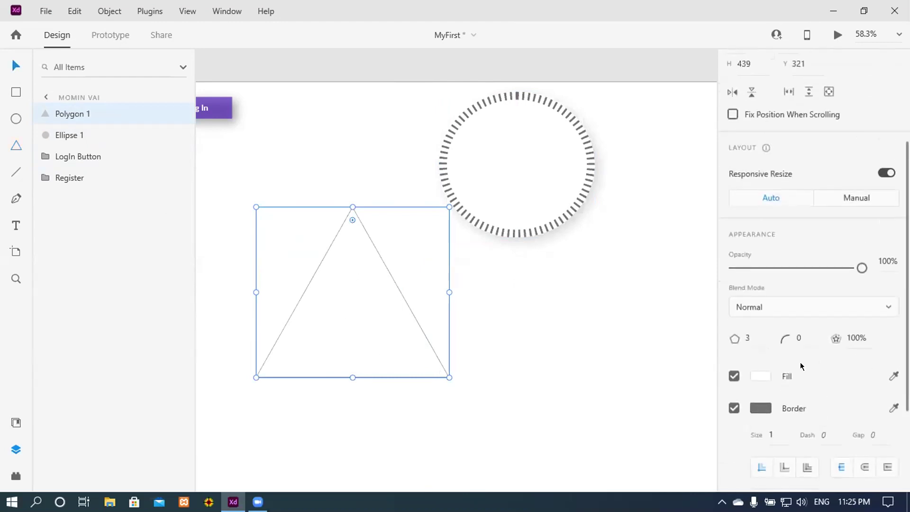
pyautogui.click(761, 375)
pyautogui.moveTo(661, 361); pyautogui.dragTo(608, 325)
pyautogui.click(635, 348)
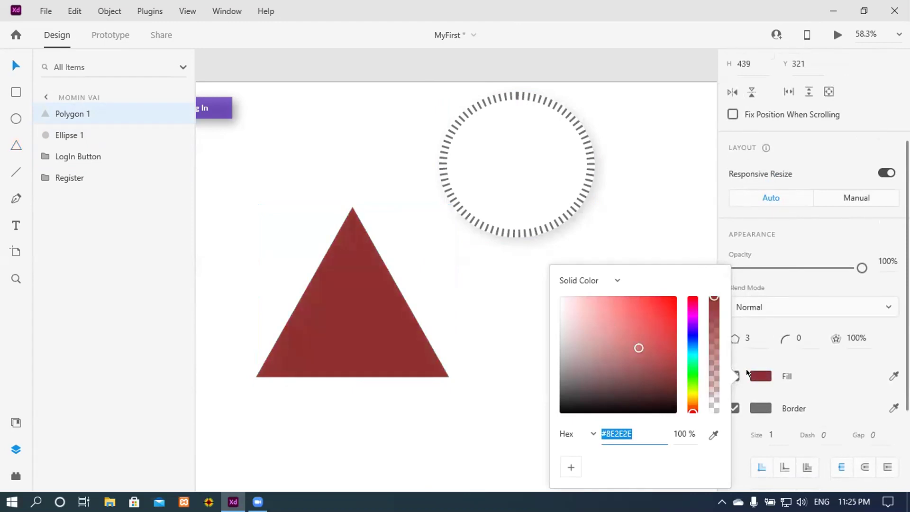
pyautogui.click(761, 408)
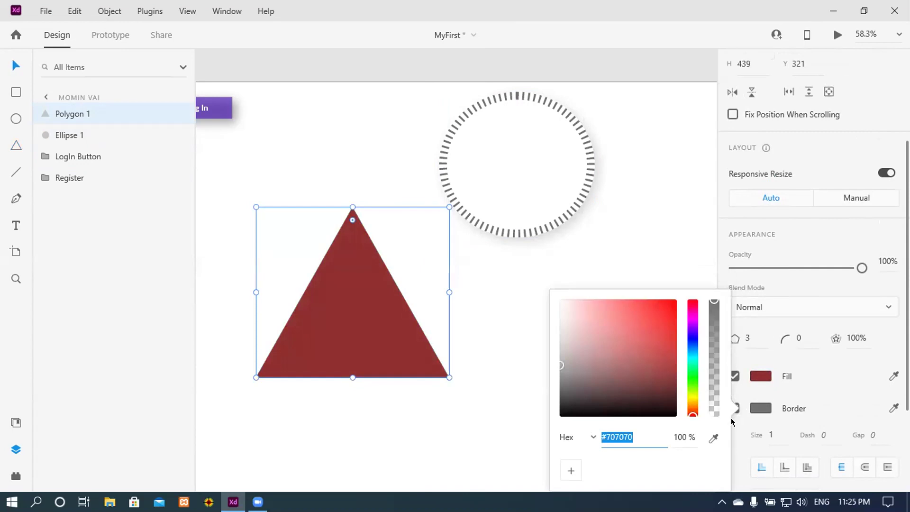
pyautogui.scroll(-3, 827, 431)
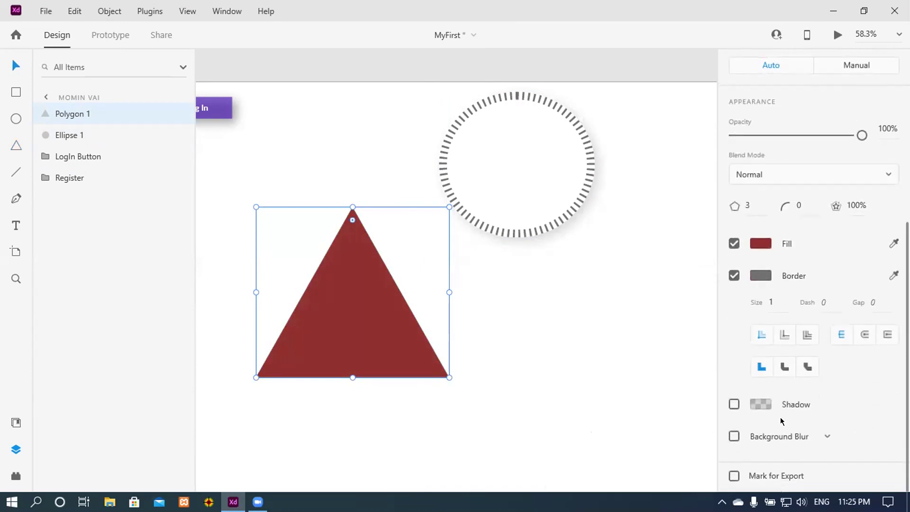
pyautogui.scroll(4, 780, 417)
pyautogui.scroll(-4, 777, 422)
pyautogui.scroll(4, 771, 407)
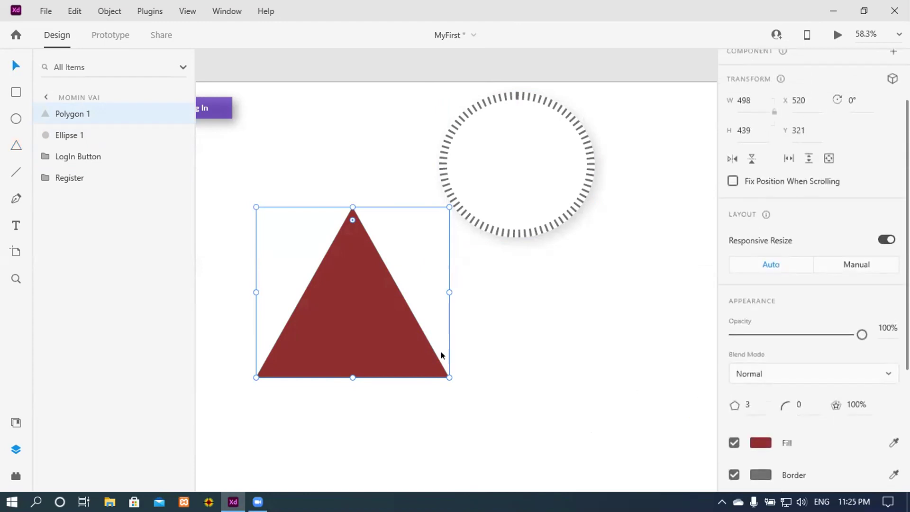
# - Move the red triangle up and left to about X 373, Y 181 on the artboard
pyautogui.click(549, 344)
pyautogui.keyDown('ctrl'); pyautogui.scroll(-3, 549, 343); pyautogui.keyUp('ctrl')
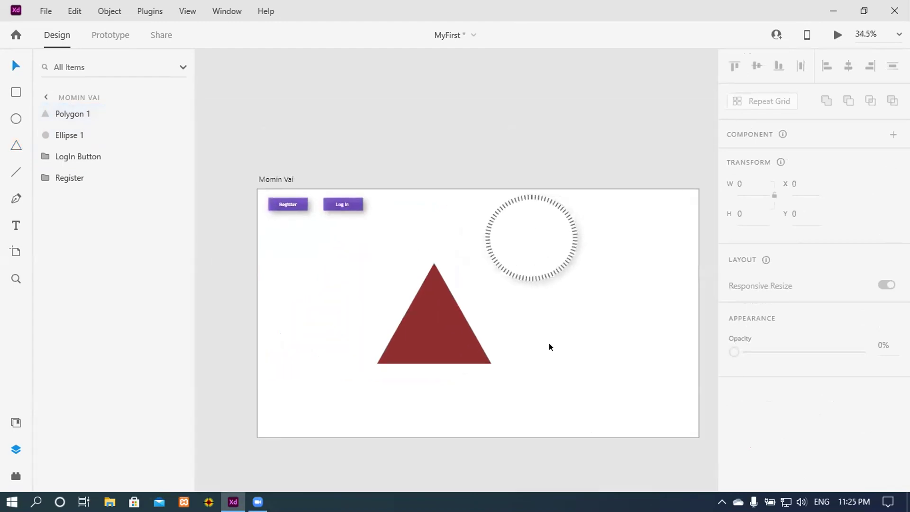
pyautogui.moveTo(437, 337); pyautogui.dragTo(408, 315)
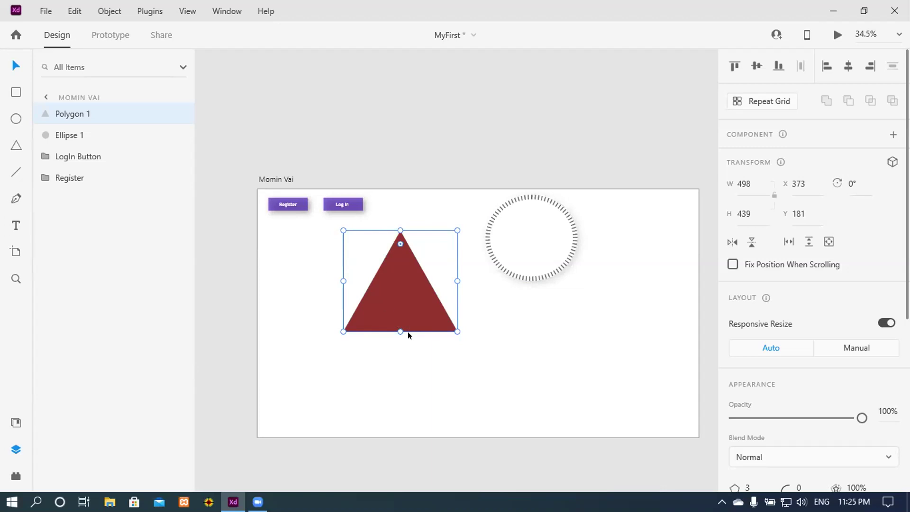
pyautogui.scroll(2, 407, 287)
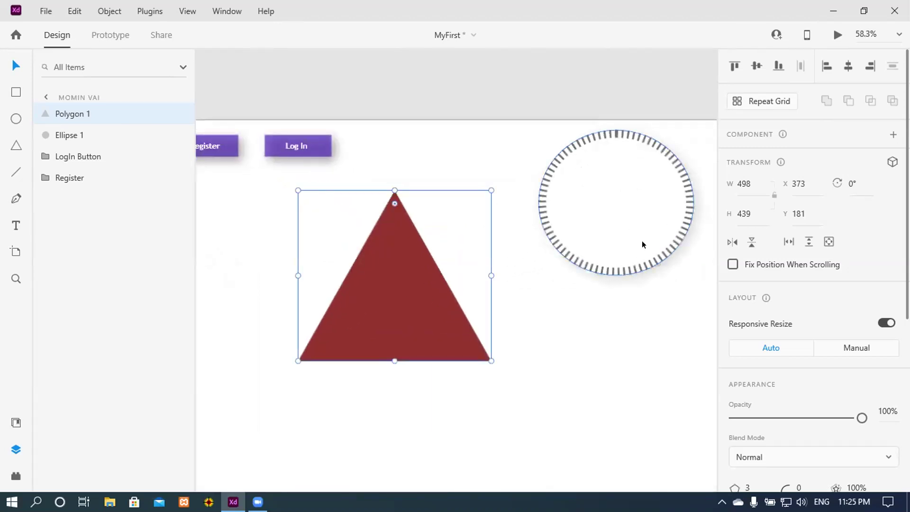
pyautogui.click(525, 393)
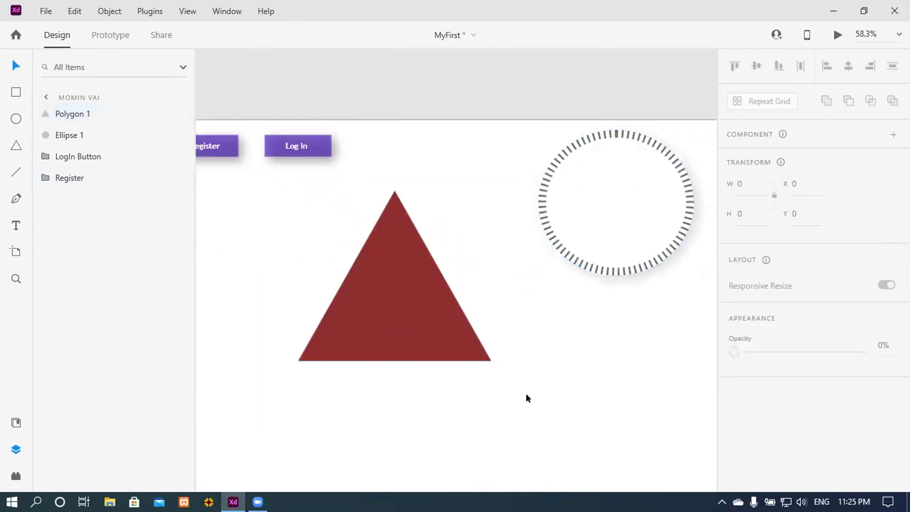
pyautogui.scroll(-2, 569, 353)
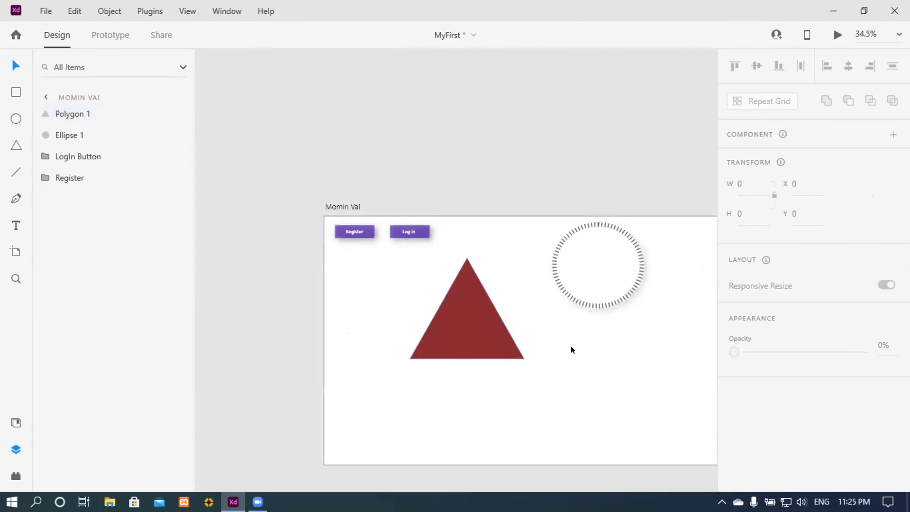
pyautogui.moveTo(570, 349); pyautogui.dragTo(482, 318)
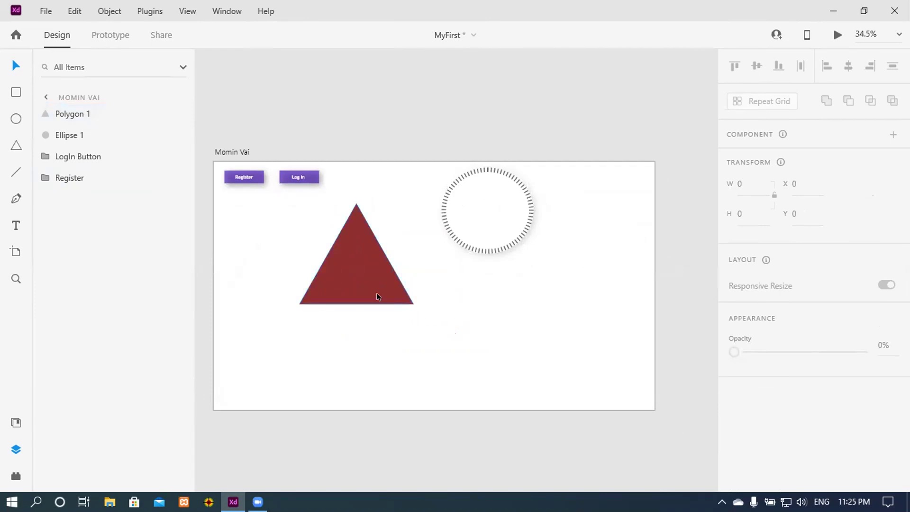
pyautogui.scroll(3, 377, 292)
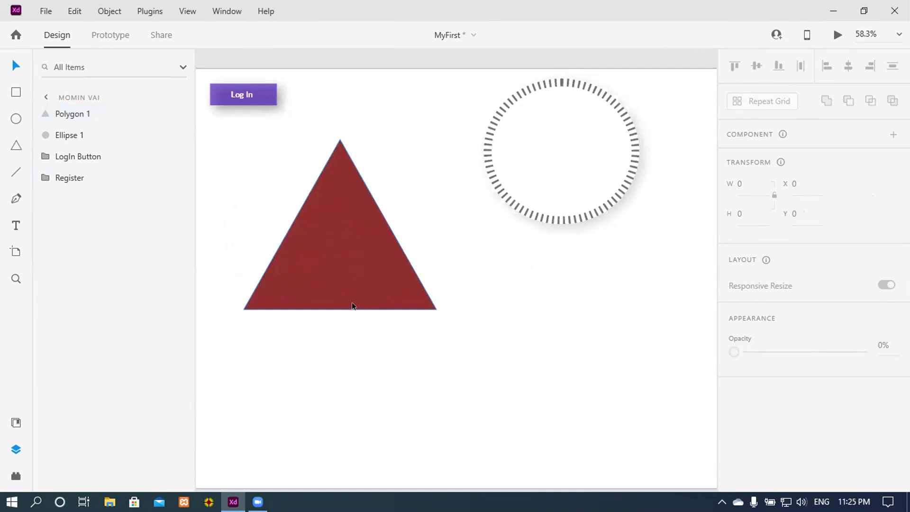
# - Edit the triangle as a path, adding an anchor point midway on its right side and pulling it outward to about X 949, Y 362
pyautogui.click(390, 235)
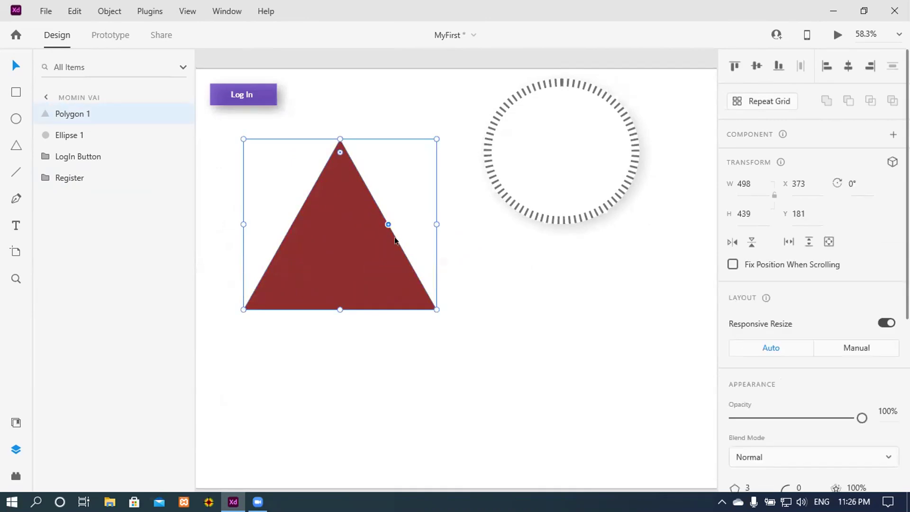
pyautogui.doubleClick(395, 239)
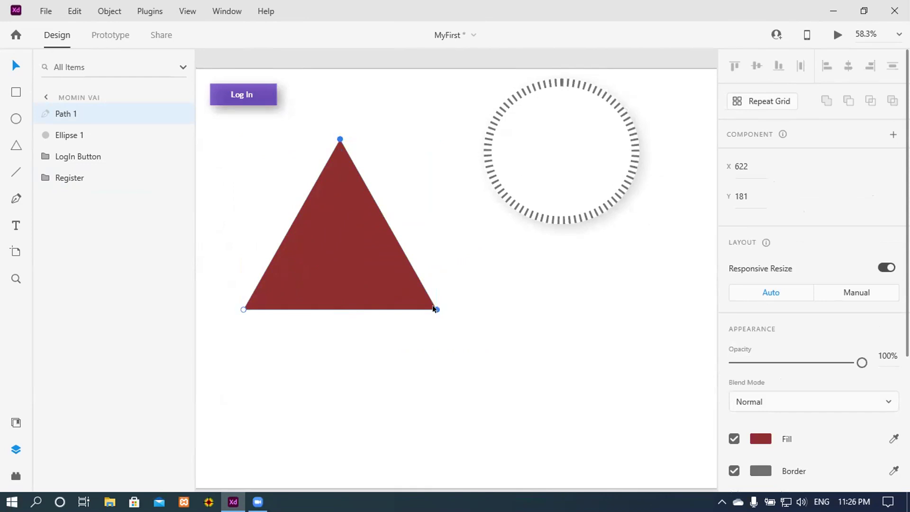
pyautogui.click(387, 223)
pyautogui.moveTo(386, 223); pyautogui.dragTo(466, 209)
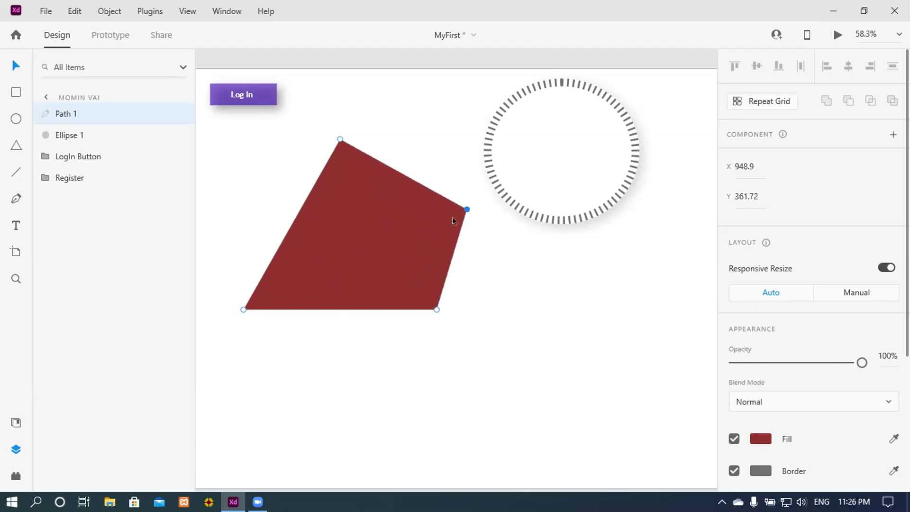
# - Pull the added anchor point inward to about X 673, Y 406 and try it as a smooth curve, then as a sharp corner
pyautogui.moveTo(462, 207); pyautogui.dragTo(358, 226)
pyautogui.doubleClick(358, 227)
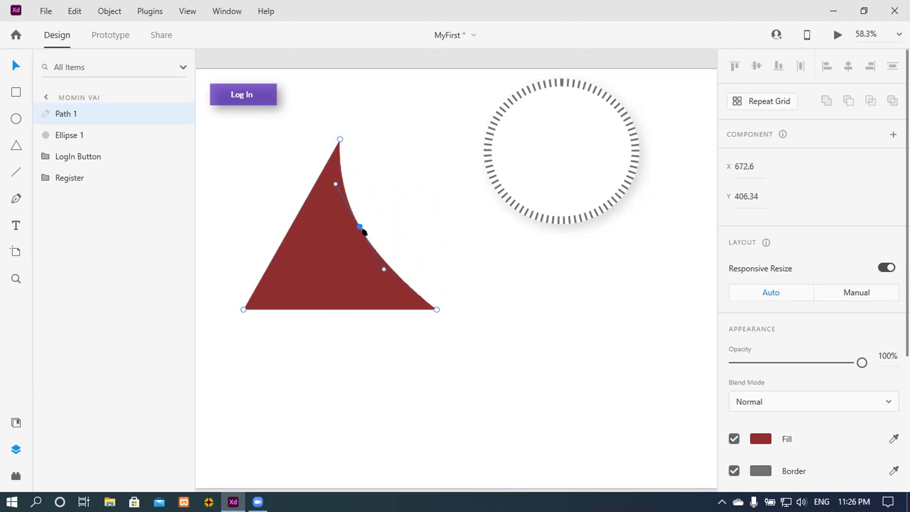
pyautogui.moveTo(384, 269); pyautogui.dragTo(356, 226)
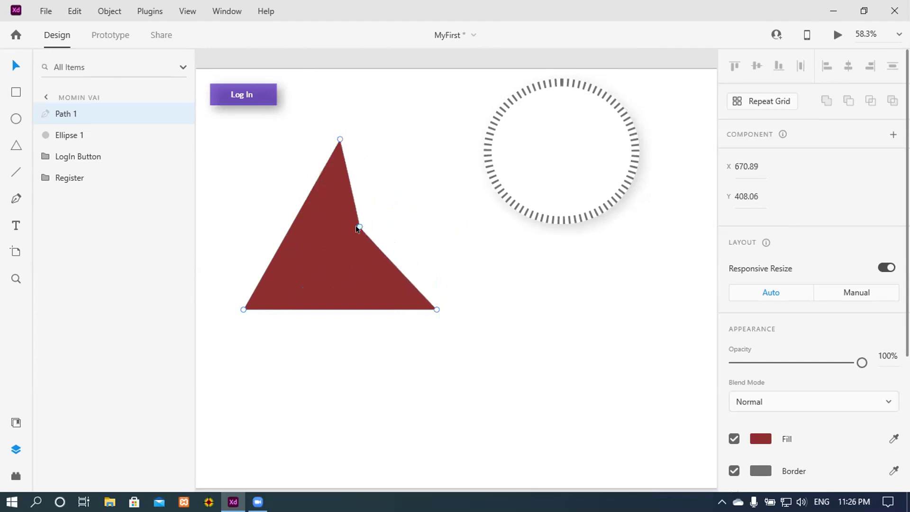
# - Undo all the path edits made to the triangle and deselect it
pyautogui.hotkey('ctrl', 'z')
pyautogui.hotkey('ctrl', 'z')
pyautogui.hotkey('ctrl', 'z')
pyautogui.hotkey('ctrl', 'z')
pyautogui.hotkey('ctrl', 'z')
pyautogui.hotkey('ctrl', 'z')
pyautogui.click(555, 314)
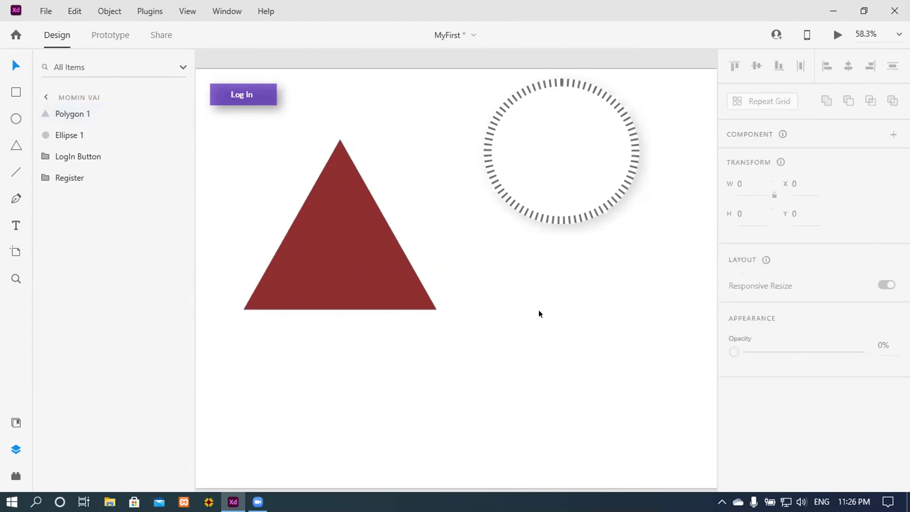
# - Rotate the red triangle to 90° so that it points to the right
pyautogui.scroll(-3, 537, 309)
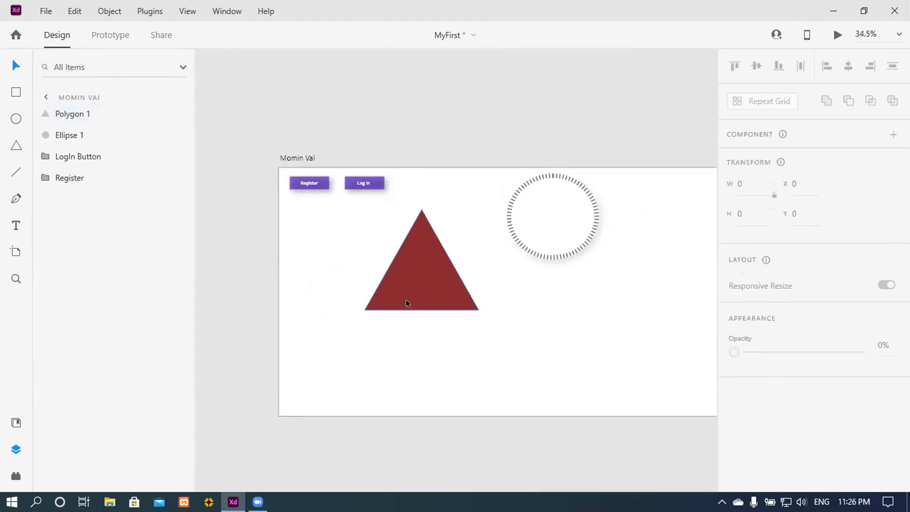
pyautogui.click(422, 280)
pyautogui.moveTo(521, 320); pyautogui.dragTo(493, 338)
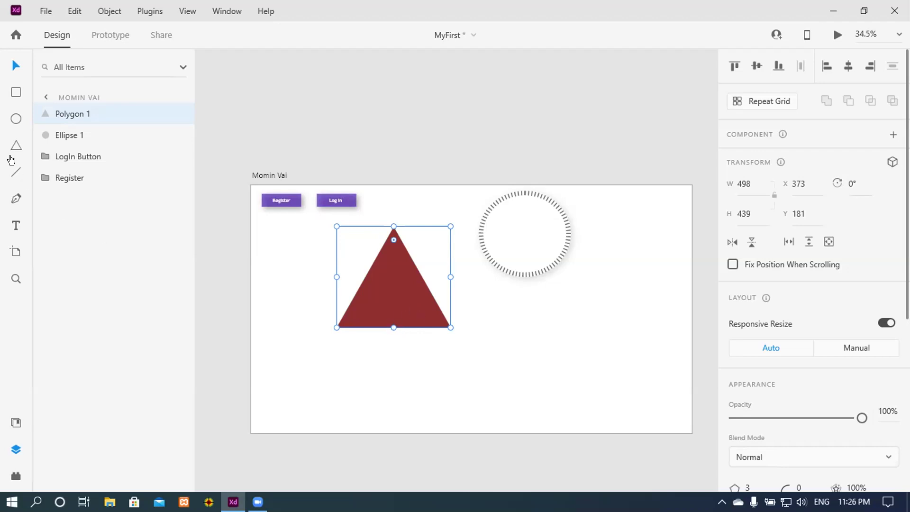
pyautogui.scroll(4, 418, 271)
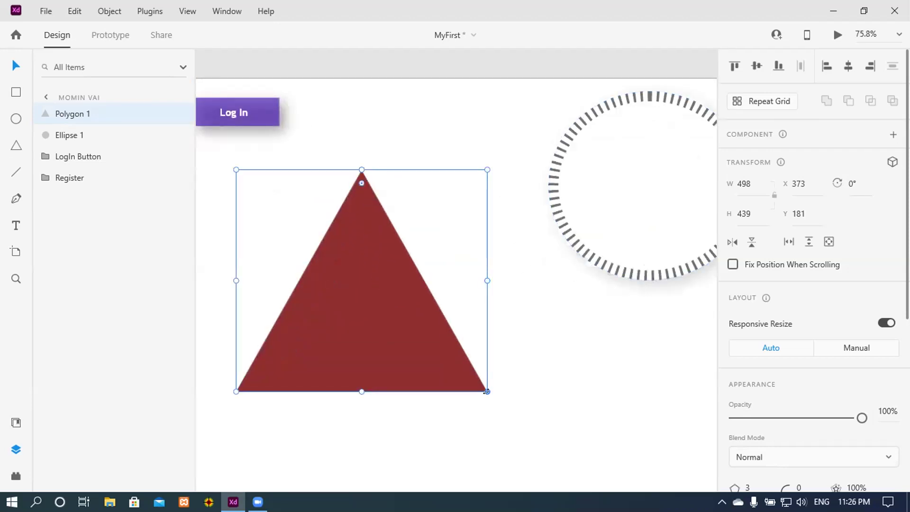
pyautogui.click(853, 182)
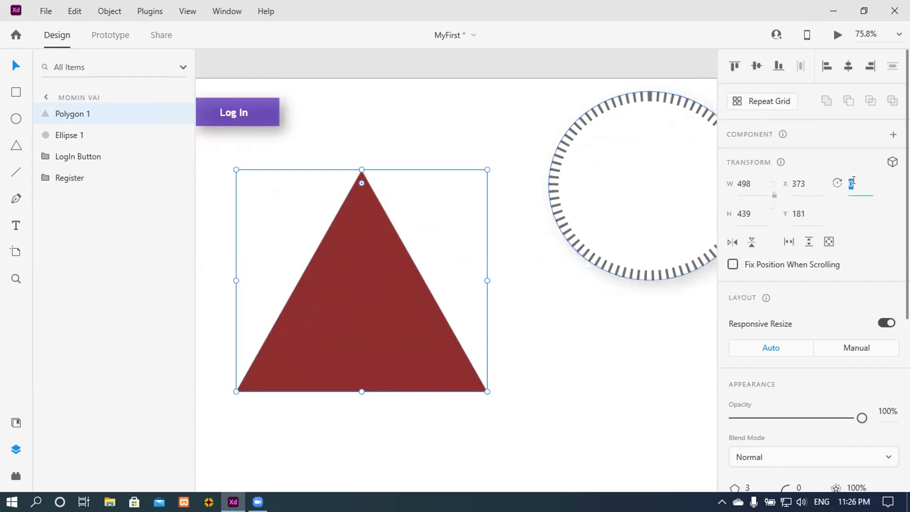
pyautogui.write('90')
pyautogui.press('Return')
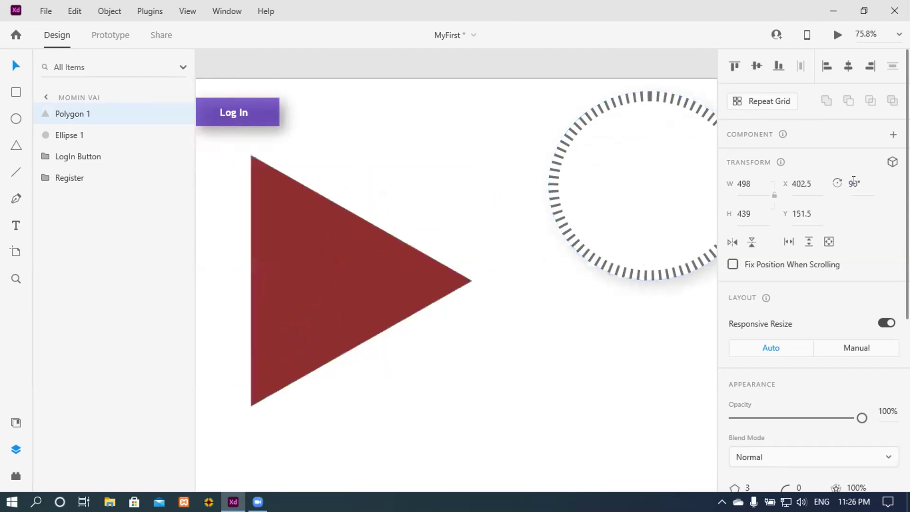
# - Scale the rotated triangle down to about 61 by 54 and place it against the right edge of the Log In button
pyautogui.moveTo(360, 406); pyautogui.dragTo(377, 192)
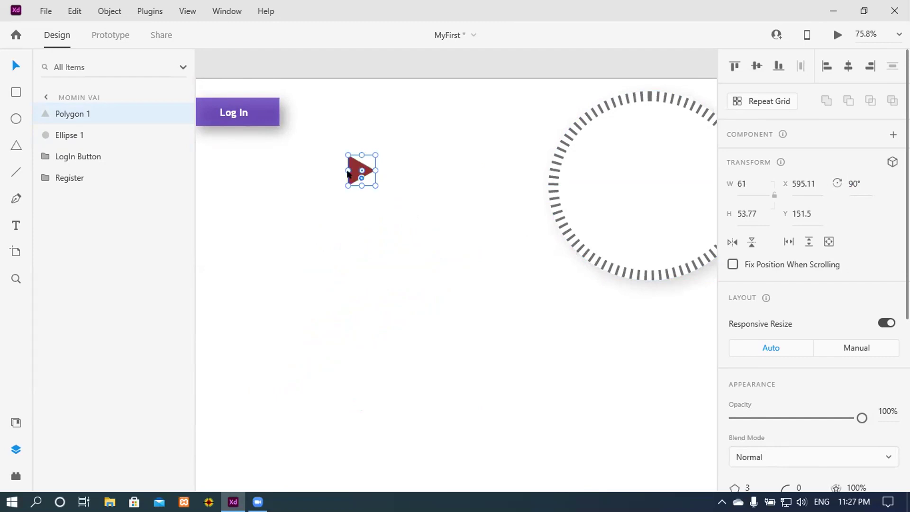
pyautogui.moveTo(352, 173); pyautogui.dragTo(281, 112)
pyautogui.click(344, 239)
pyautogui.scroll(1, 345, 239)
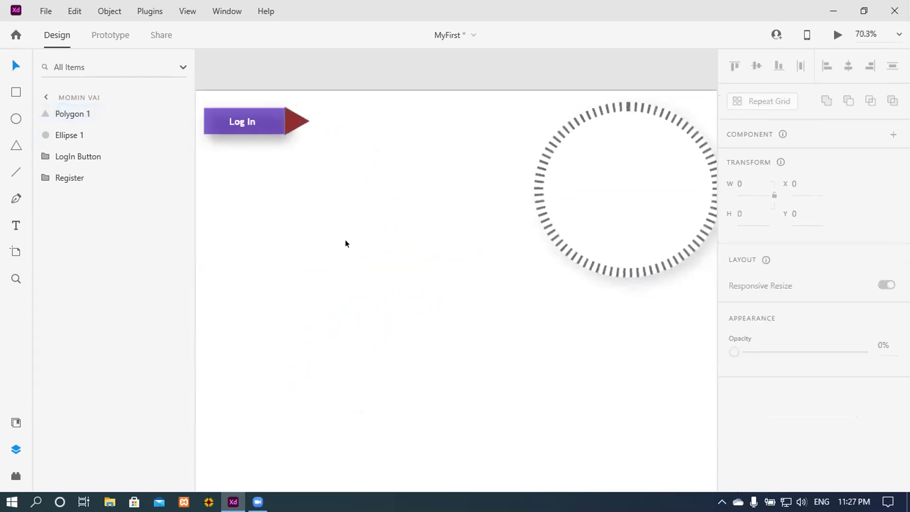
pyautogui.scroll(-3, 339, 234)
pyautogui.moveTo(270, 254); pyautogui.dragTo(406, 264)
pyautogui.scroll(5, 460, 281)
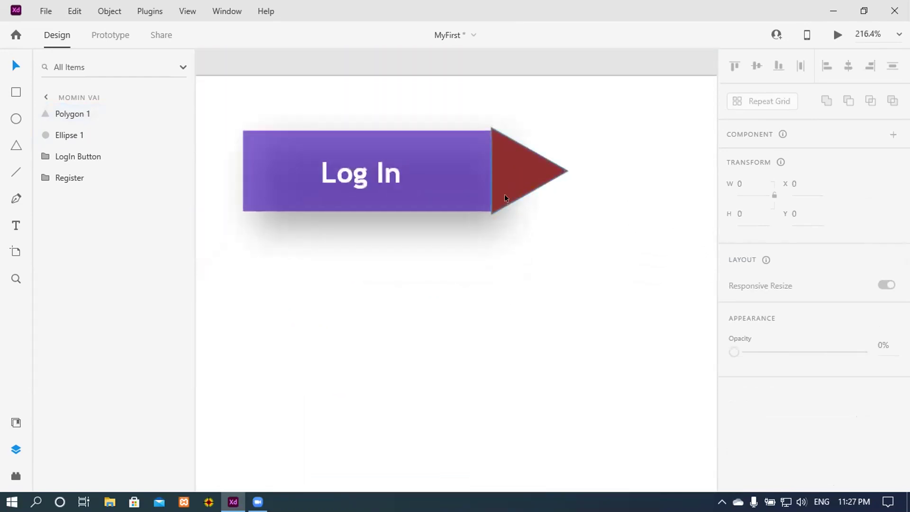
# - Remove the border from the red triangle beside the Log In button
pyautogui.scroll(2, 544, 251)
pyautogui.click(531, 162)
pyautogui.scroll(-5, 848, 365)
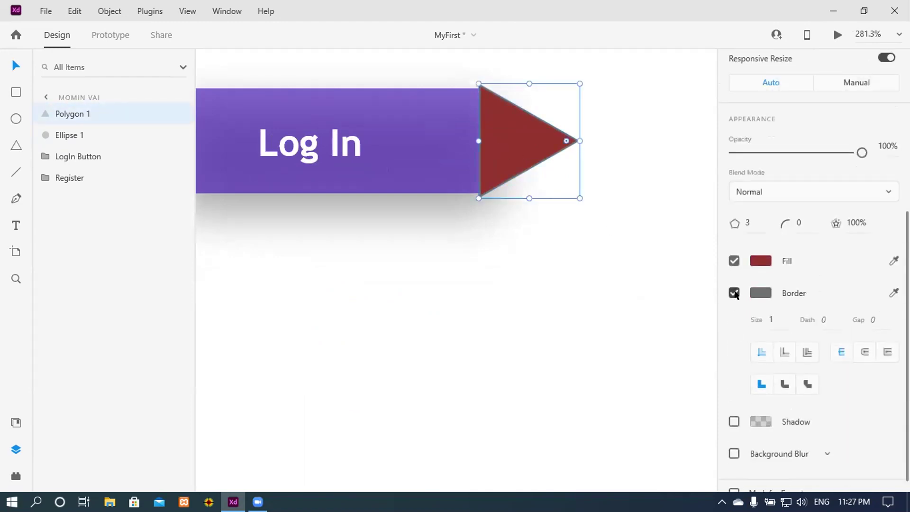
pyautogui.click(734, 292)
pyautogui.moveTo(471, 278); pyautogui.dragTo(555, 377)
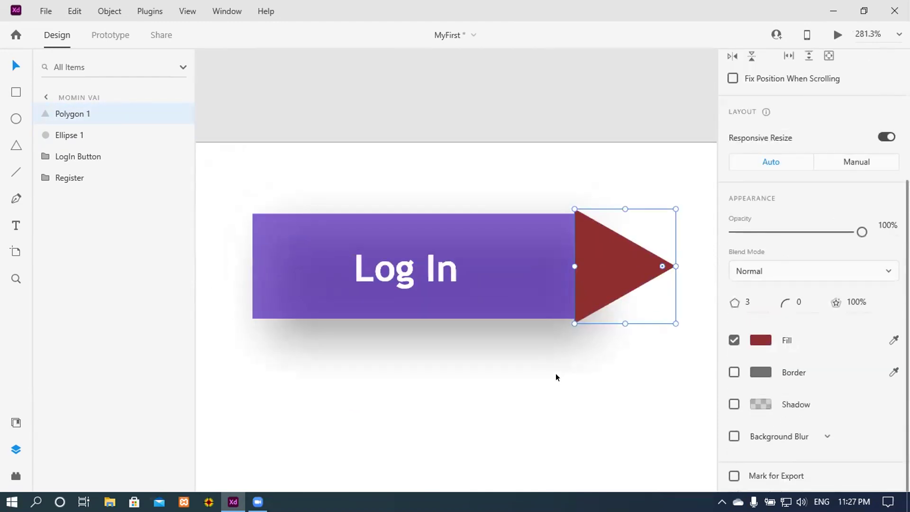
# - Shrink the red triangle to about 49 high and align it flush with the Log In button's right edge
pyautogui.scroll(2, 600, 390)
pyautogui.hscroll(5, 561, 360)
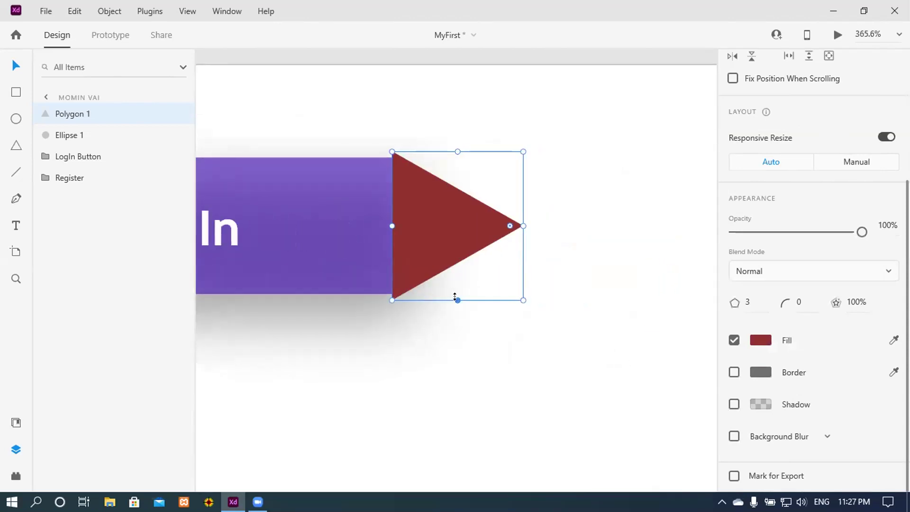
pyautogui.moveTo(455, 297); pyautogui.dragTo(455, 293)
pyautogui.moveTo(439, 235); pyautogui.dragTo(441, 242)
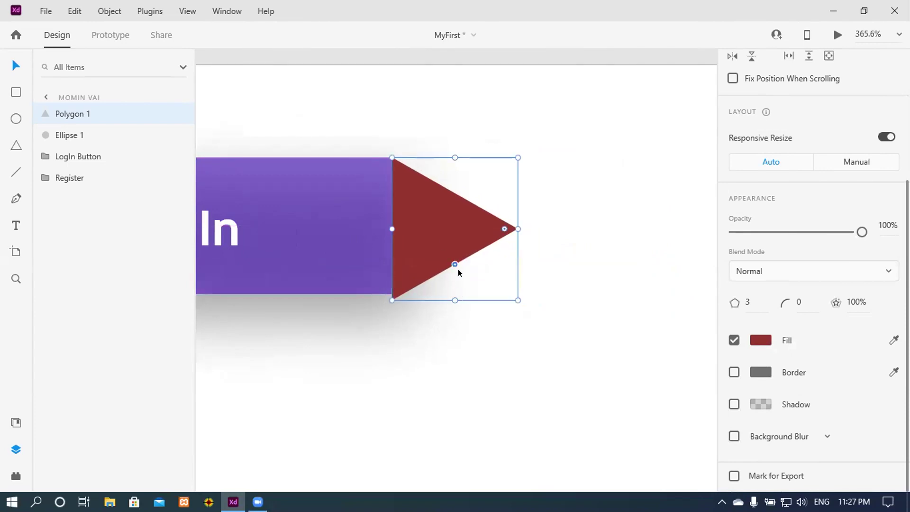
pyautogui.moveTo(454, 299); pyautogui.dragTo(452, 293)
pyautogui.moveTo(431, 248); pyautogui.dragTo(428, 248)
pyautogui.click(474, 348)
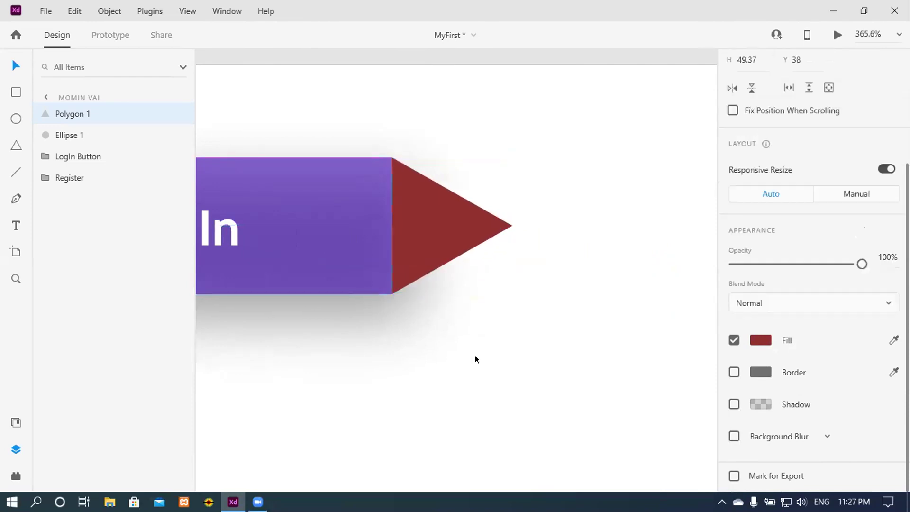
# - Fill the triangle with the purple #694AB3 sampled from the Log In button and deselect it
pyautogui.click(449, 235)
pyautogui.scroll(-4, 792, 351)
pyautogui.click(760, 340)
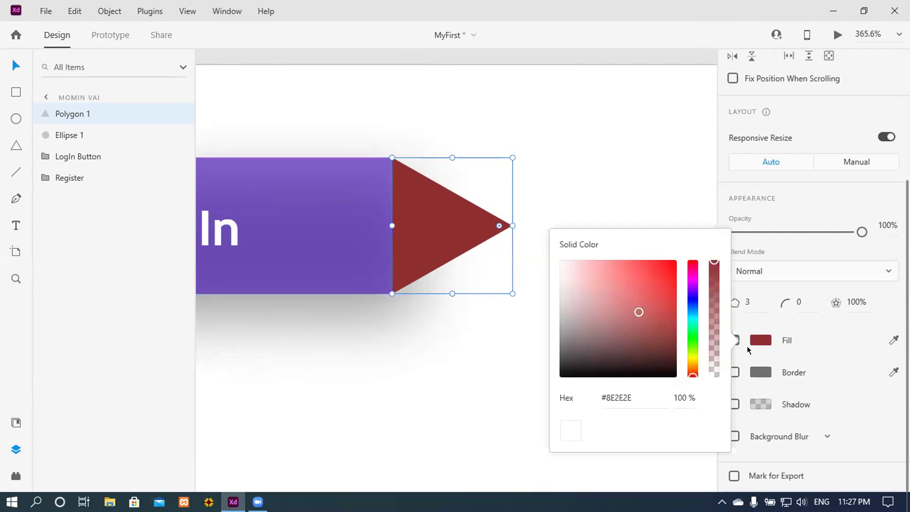
pyautogui.click(431, 229)
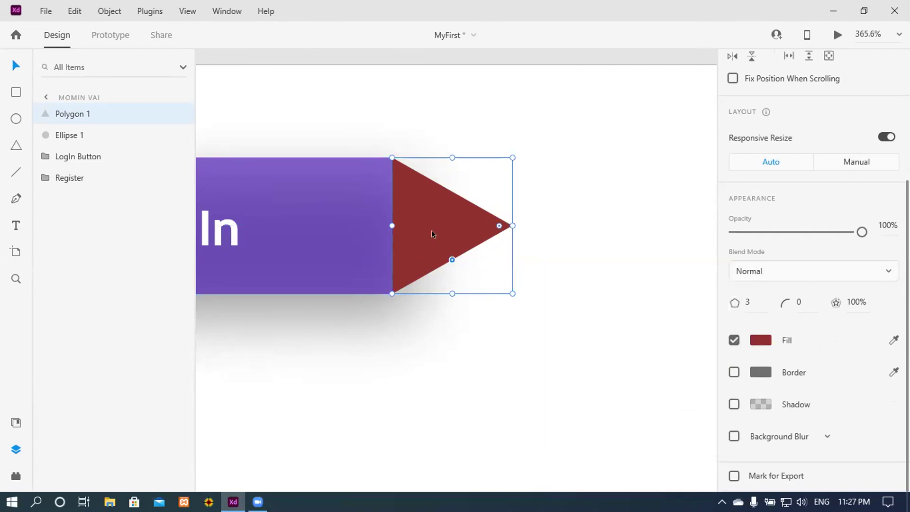
pyautogui.click(764, 339)
pyautogui.click(713, 398)
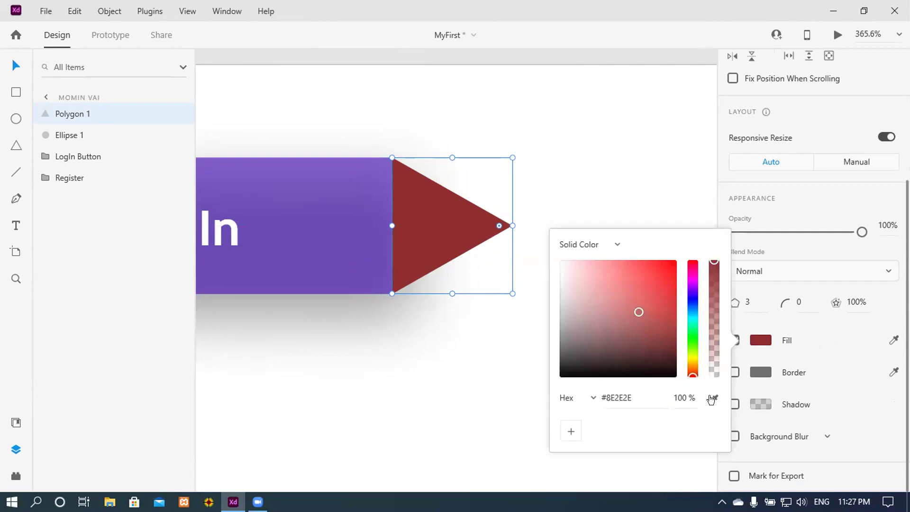
pyautogui.click(341, 252)
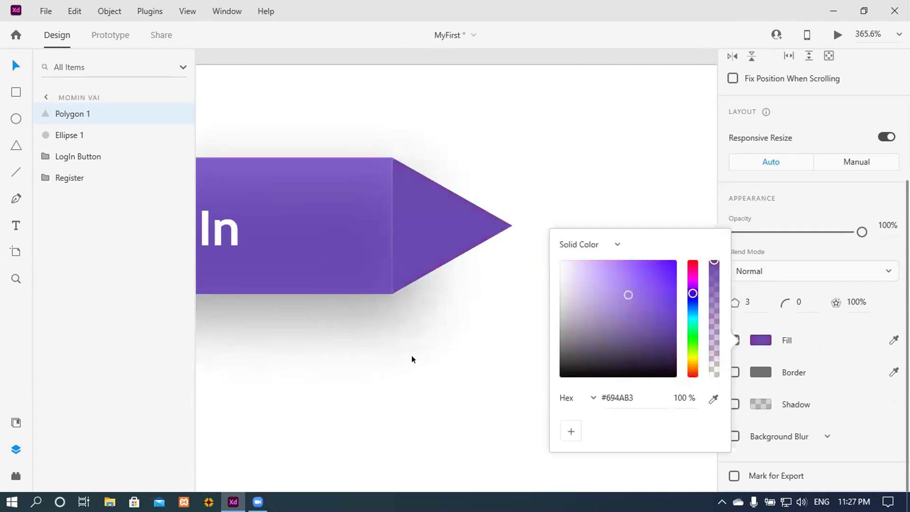
pyautogui.click(439, 340)
pyautogui.click(439, 340)
pyautogui.keyDown('ctrl'); pyautogui.scroll(-5, 474, 351); pyautogui.keyUp('ctrl')
pyautogui.scroll(-2, 478, 351)
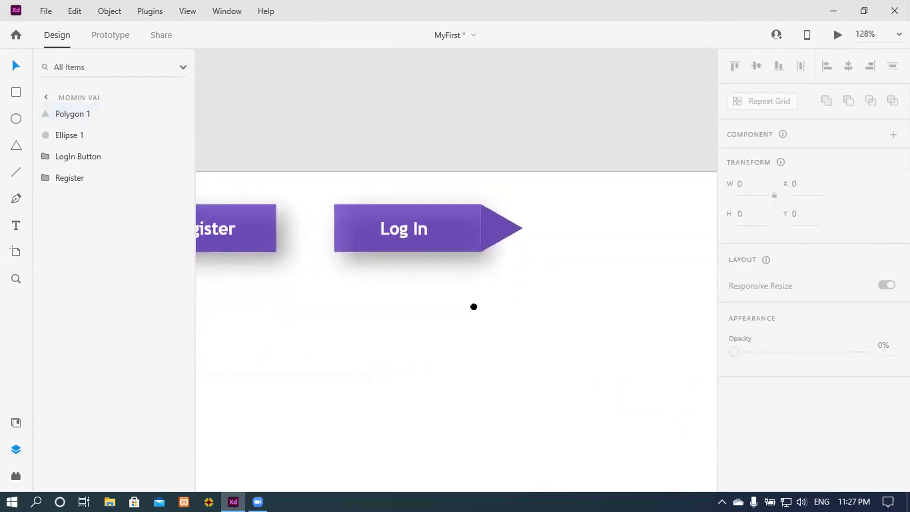
pyautogui.keyDown('ctrl'); pyautogui.scroll(-1, 475, 321); pyautogui.keyUp('ctrl')
pyautogui.scroll(-2, 430, 377)
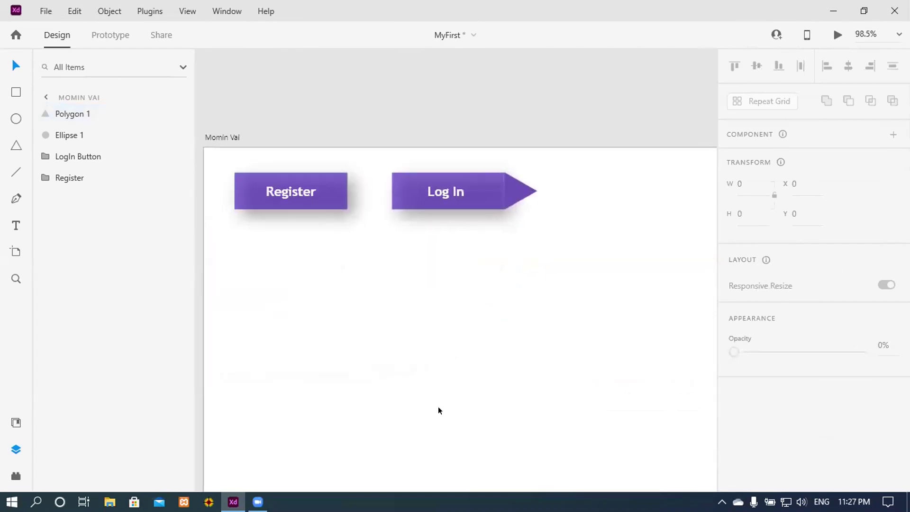
# - Draw a closed three-point path below the buttons with the Pen tool, then undo its closing segment
pyautogui.click(16, 198)
pyautogui.click(378, 299)
pyautogui.click(505, 254)
pyautogui.click(546, 312)
pyautogui.click(378, 299)
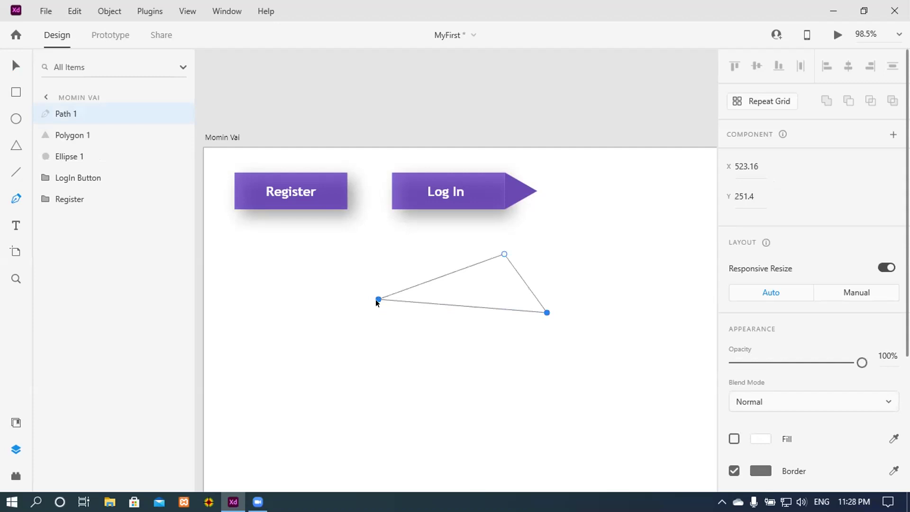
pyautogui.hotkey('ctrl', 'z')
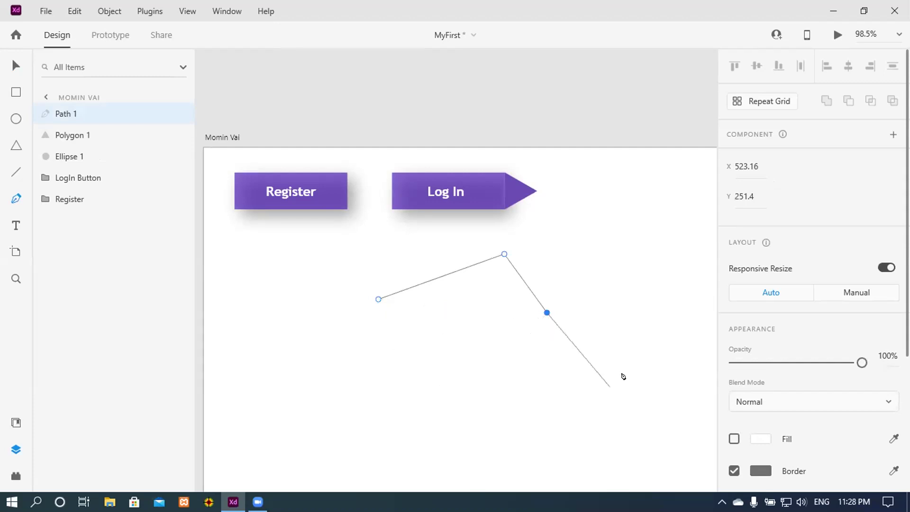
# - Extend the path through nine more corner points back to its start as an irregular outline, then undo the closing segment
pyautogui.click(629, 364)
pyautogui.click(629, 403)
pyautogui.click(472, 419)
pyautogui.click(324, 441)
pyautogui.click(288, 374)
pyautogui.click(443, 382)
pyautogui.click(496, 342)
pyautogui.click(448, 330)
pyautogui.click(332, 350)
pyautogui.click(378, 299)
pyautogui.press('Escape')
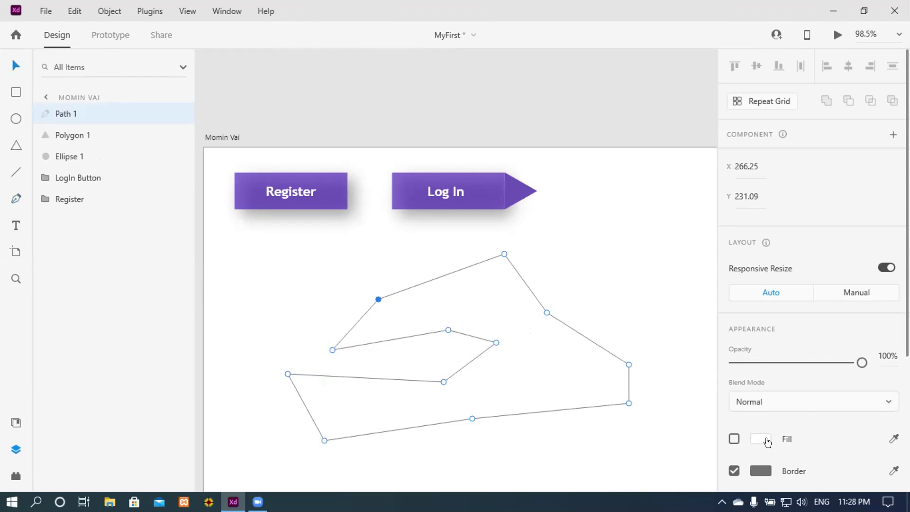
pyautogui.hotkey('ctrl', 'z')
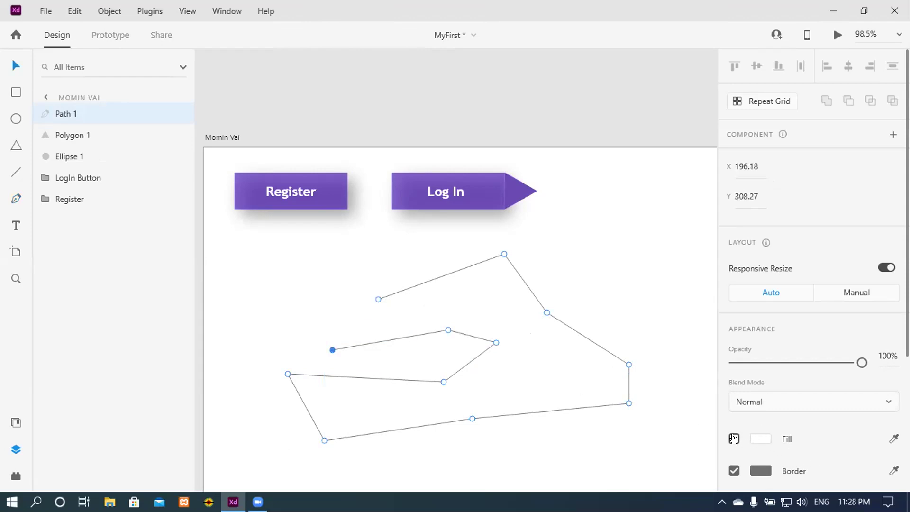
# - Fill the open path with dark red #6D1616 and select its two end anchors in turn
pyautogui.click(733, 438)
pyautogui.click(761, 438)
pyautogui.moveTo(642, 385); pyautogui.dragTo(652, 366)
pyautogui.doubleClick(385, 301)
pyautogui.click(333, 349)
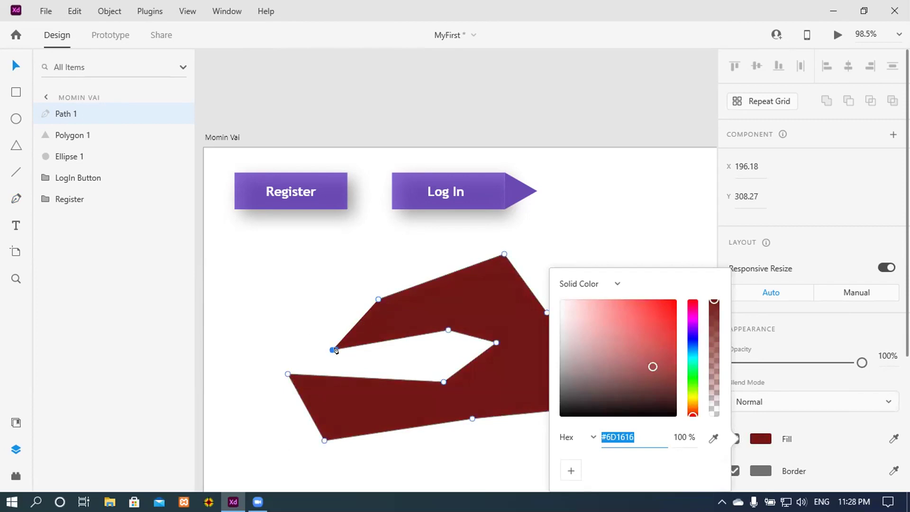
pyautogui.click(377, 300)
pyautogui.click(345, 348)
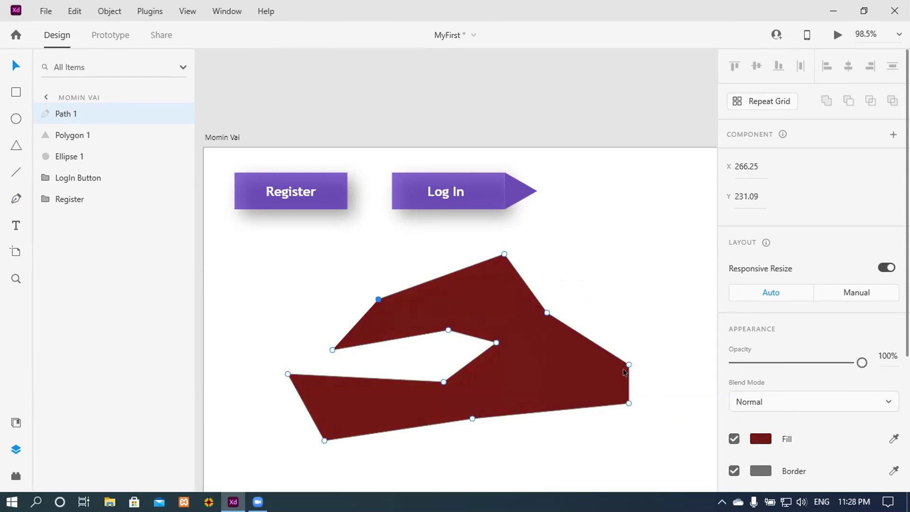
# - Hide the path's fill, move its open end onto the starting anchor, and restore the dark red fill
pyautogui.click(733, 439)
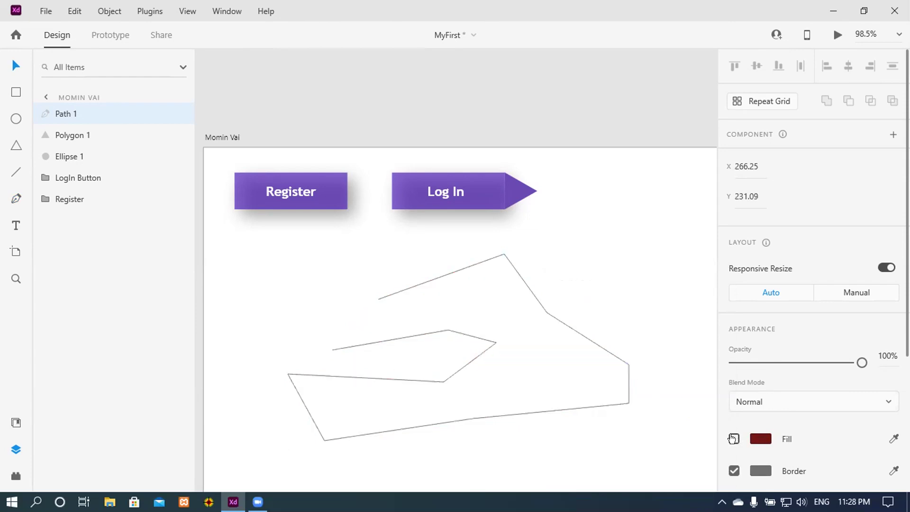
pyautogui.moveTo(332, 349); pyautogui.dragTo(378, 300)
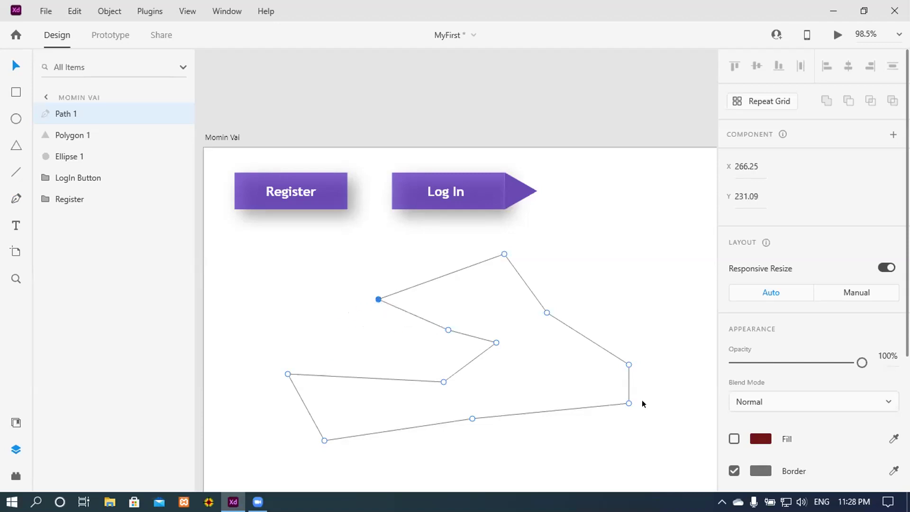
pyautogui.click(756, 440)
pyautogui.click(756, 438)
pyautogui.click(734, 439)
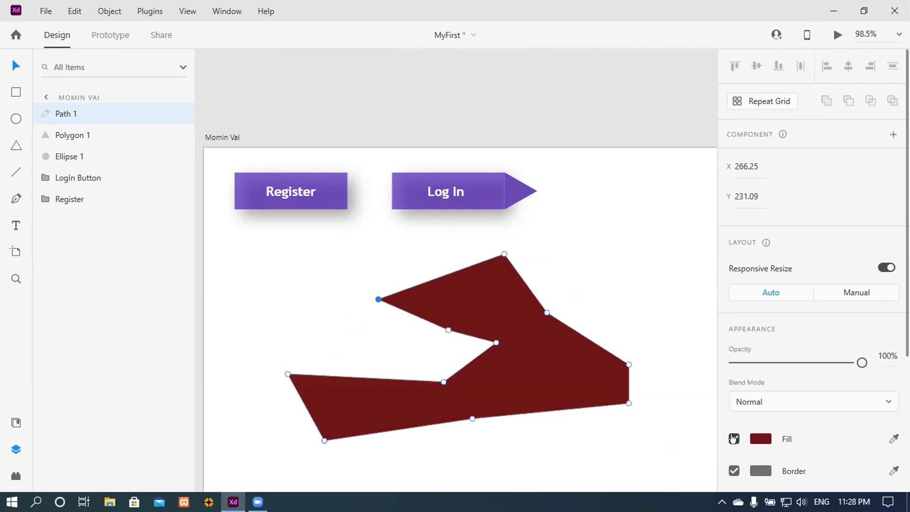
pyautogui.click(733, 438)
pyautogui.click(734, 439)
pyautogui.click(16, 200)
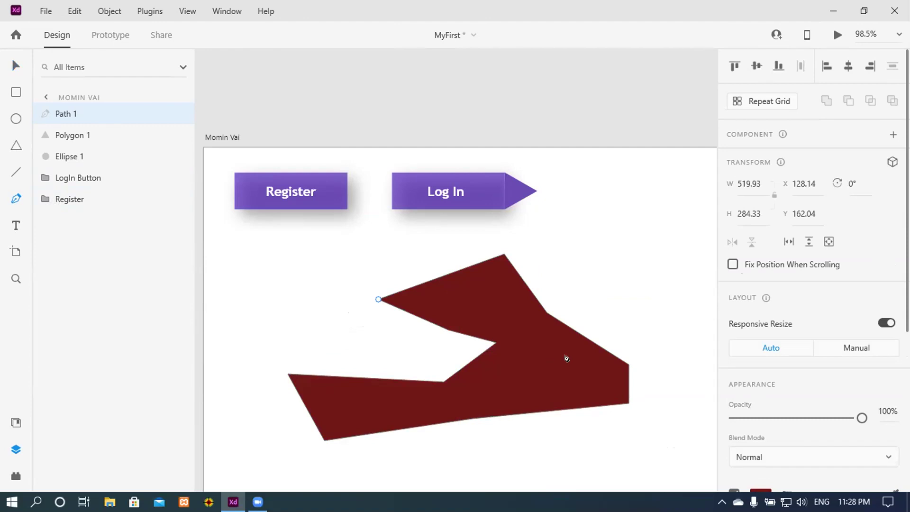
pyautogui.scroll(-5, 558, 357)
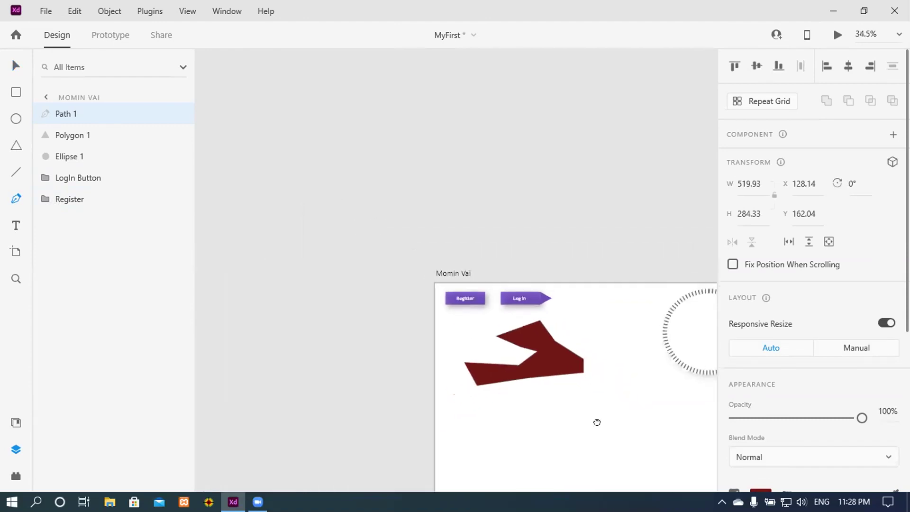
pyautogui.scroll(-2, 479, 327)
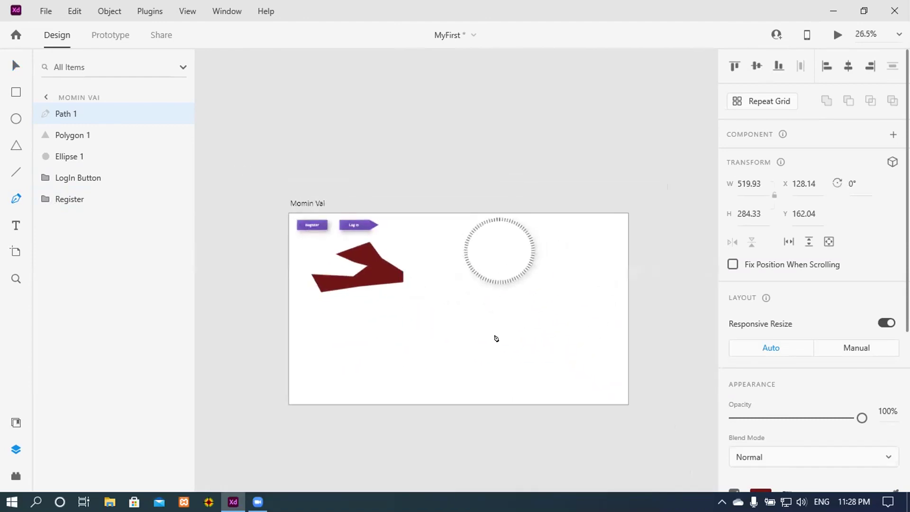
pyautogui.click(384, 279)
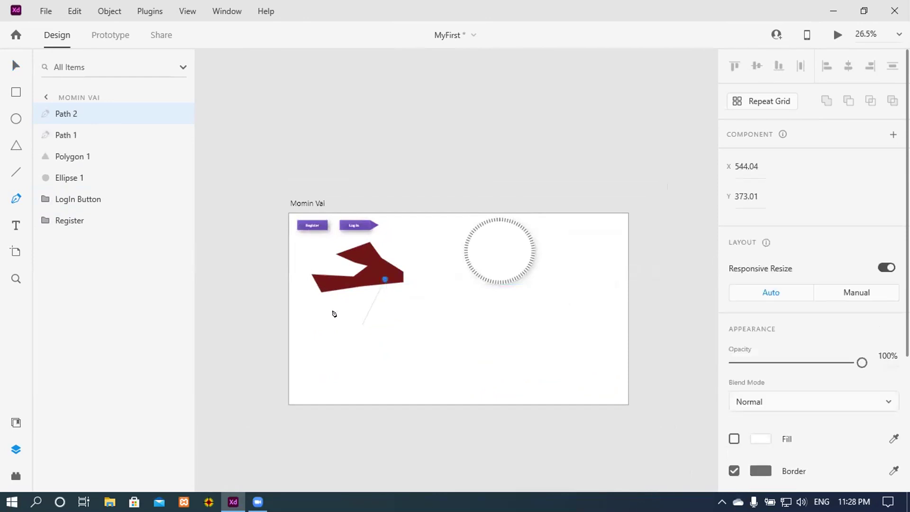
pyautogui.rightClick(384, 299)
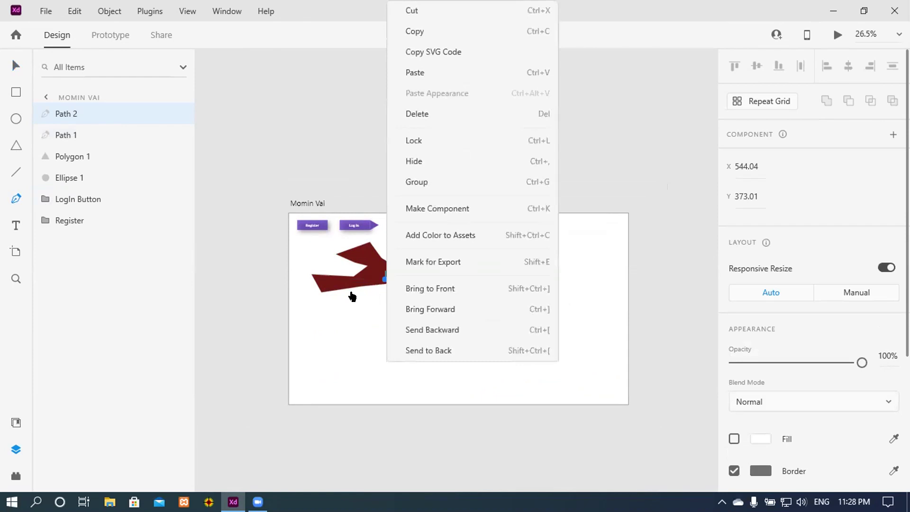
pyautogui.press('Escape')
pyautogui.press('Escape')
# - Undo the fill, anchor and drawing operations of the irregular path until it is removed from the artboard
pyautogui.hotkey('ctrl', 'z')
pyautogui.hotkey('ctrl', 'shift', 'z')
pyautogui.hotkey('ctrl', 'z')
pyautogui.hotkey('ctrl', 'shift', 'z')
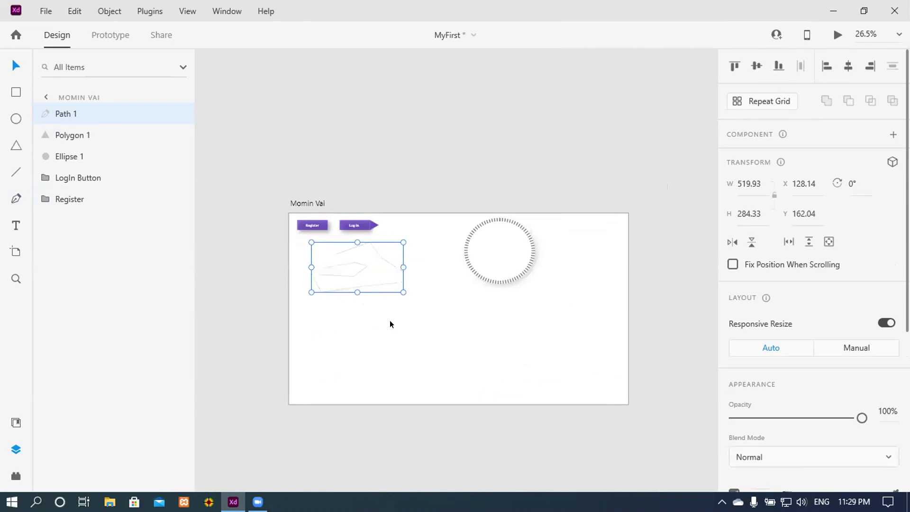
pyautogui.hotkey('ctrl', 'z')
pyautogui.hotkey('ctrl', 'z')
pyautogui.hotkey('ctrl', 'z')
pyautogui.hotkey('ctrl', 'z')
pyautogui.hotkey('ctrl', 'z')
pyautogui.hotkey('ctrl', 'z')
pyautogui.hotkey('ctrl', 'z')
pyautogui.hotkey('ctrl', 'z')
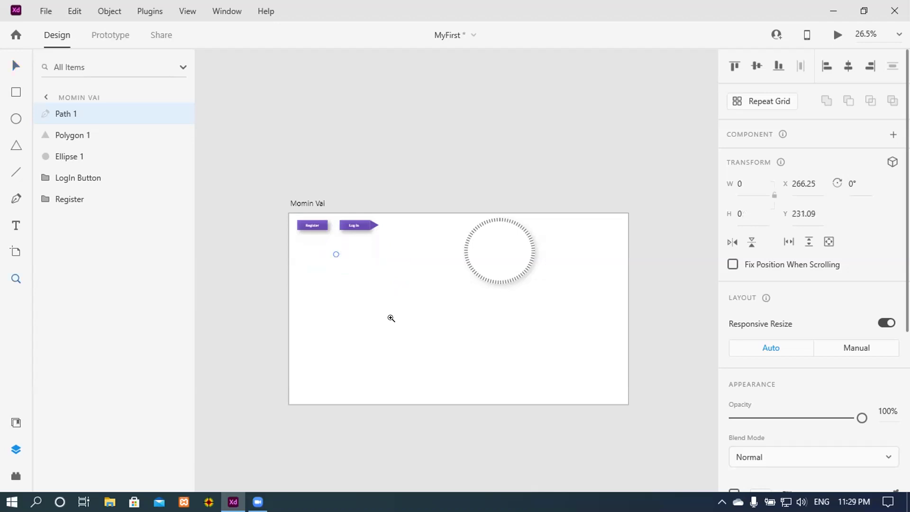
pyautogui.hotkey('ctrl', 'z')
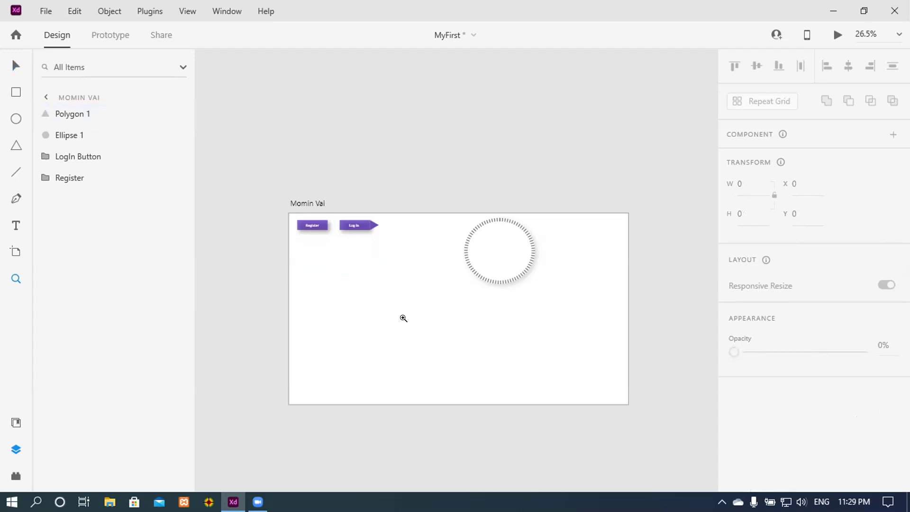
pyautogui.click(412, 324)
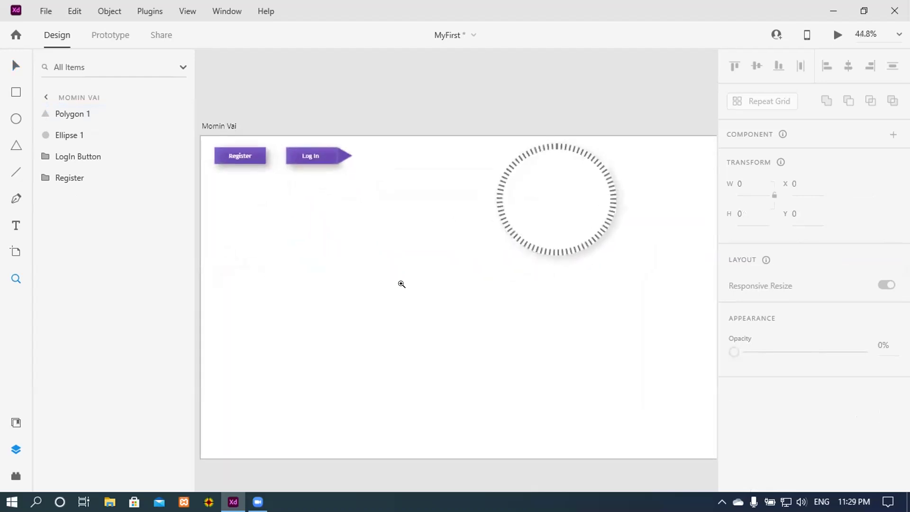
pyautogui.keyDown('alt'); pyautogui.click(400, 286); pyautogui.keyUp('alt')
pyautogui.click(411, 327)
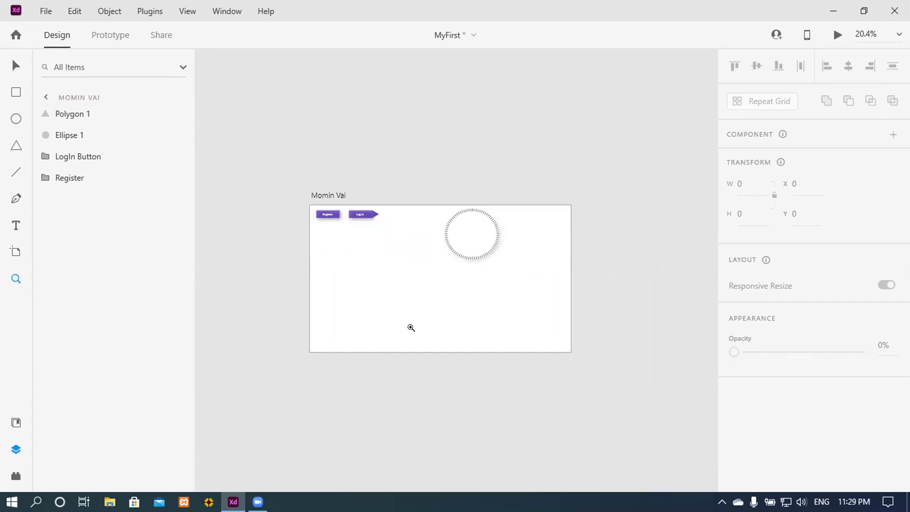
pyautogui.click(404, 280)
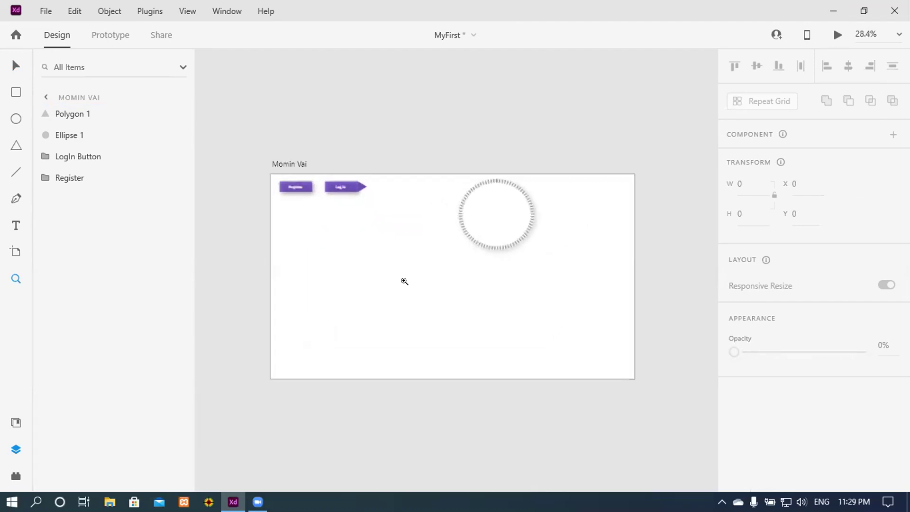
pyautogui.click(367, 298)
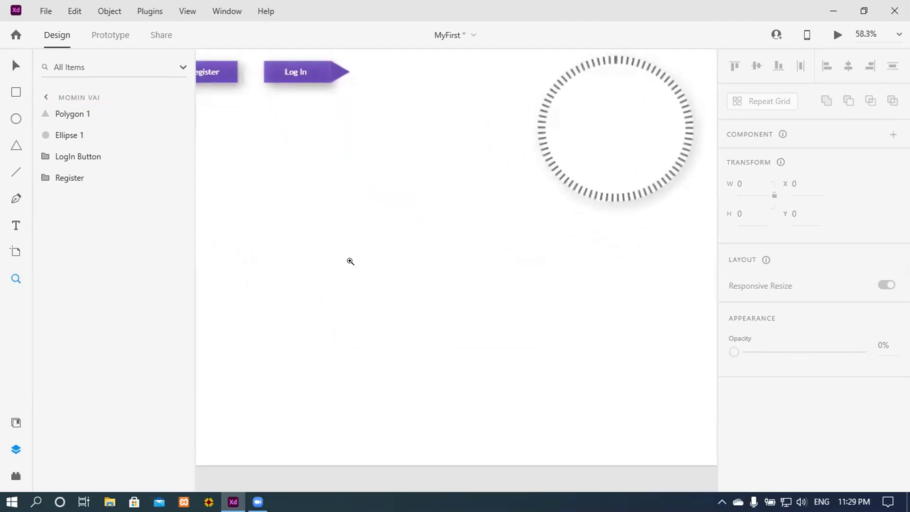
pyautogui.keyDown('alt'); pyautogui.click(357, 274); pyautogui.keyUp('alt')
pyautogui.keyDown('alt'); pyautogui.click(357, 273); pyautogui.keyUp('alt')
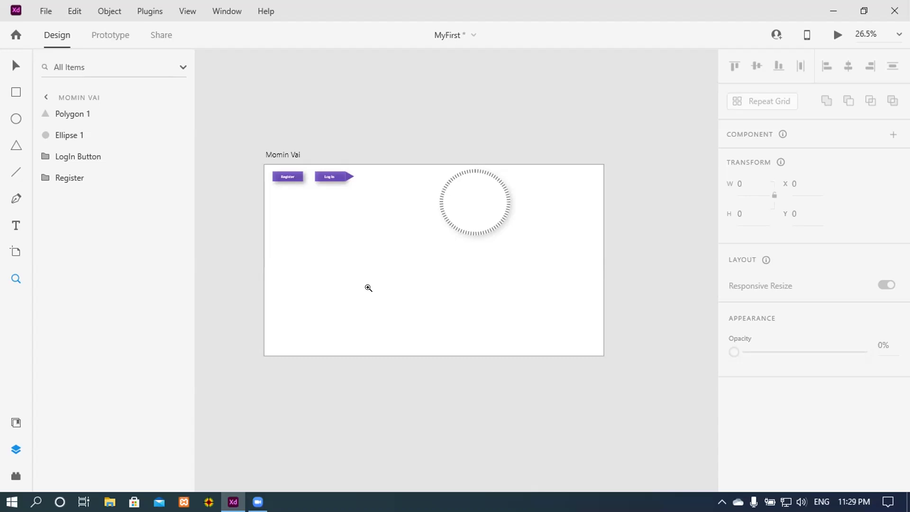
# - Draw a closed Pen path across the artboard's lower part, with a zigzag upper edge and corners at the artboard's two lower corners
pyautogui.click(16, 198)
pyautogui.click(264, 295)
pyautogui.click(402, 271)
pyautogui.click(485, 295)
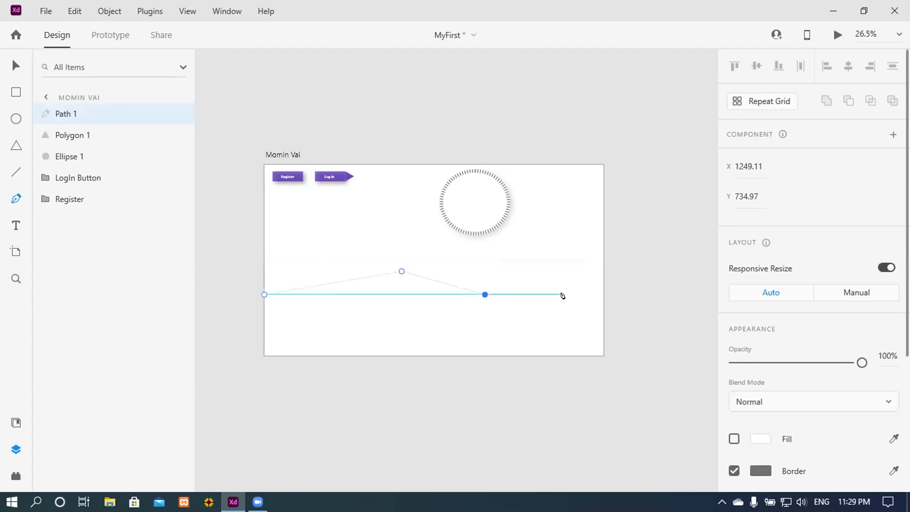
pyautogui.click(602, 272)
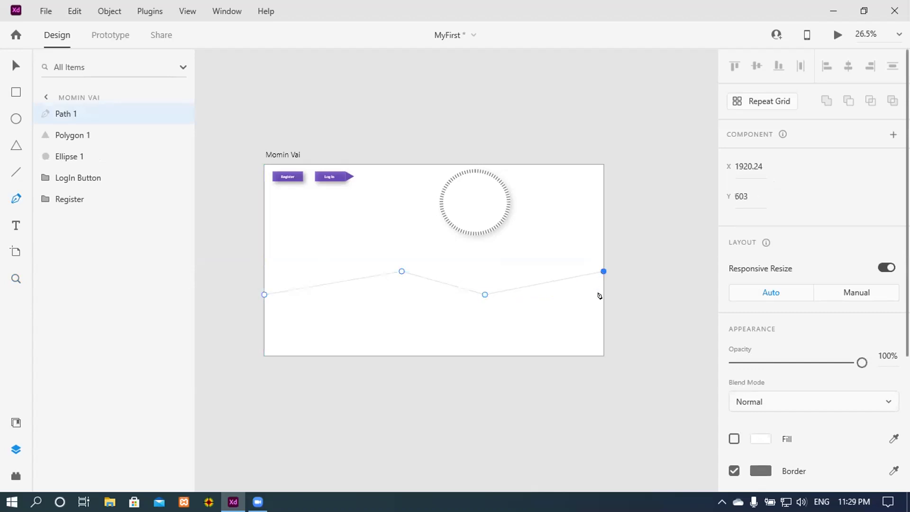
pyautogui.click(602, 355)
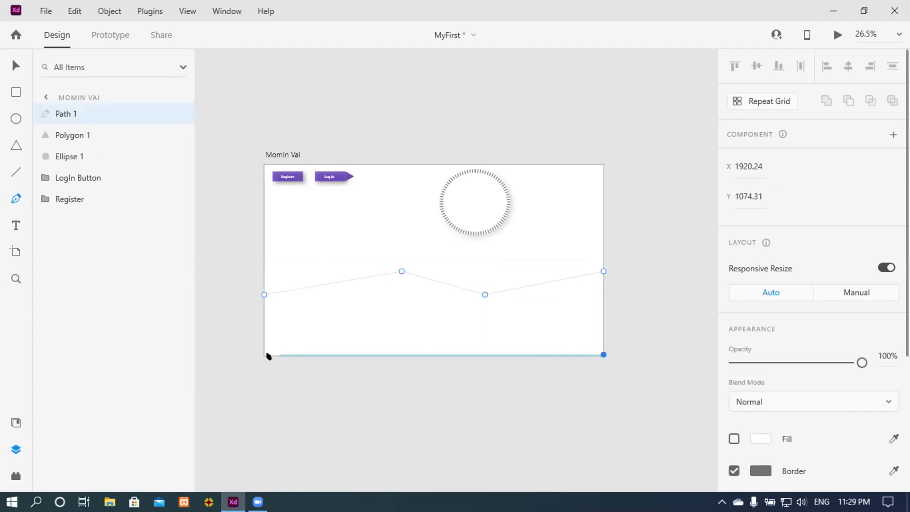
pyautogui.click(263, 354)
pyautogui.click(264, 294)
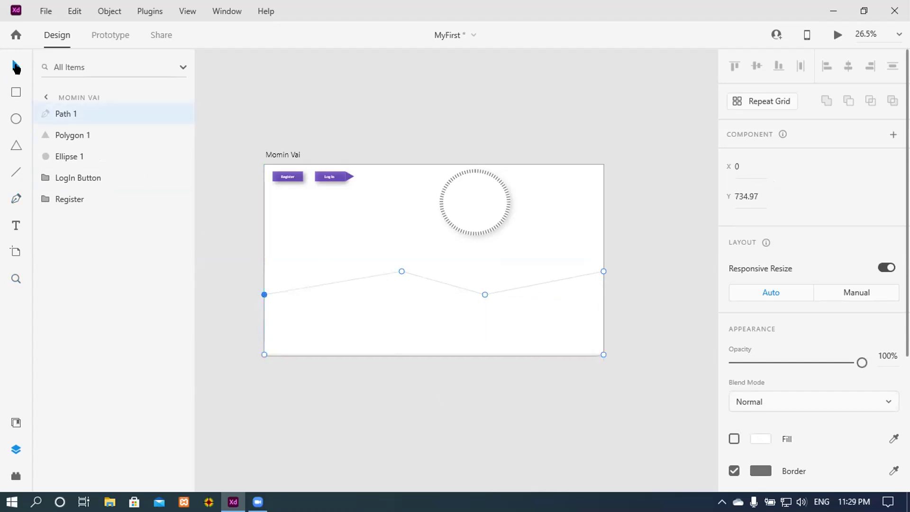
# - Turn the two inner anchors of the path's upper edge into smooth curve points and adjust the second anchor's handle
pyautogui.click(382, 354)
pyautogui.hotkey('ctrl', 'z')
pyautogui.click(400, 271)
pyautogui.moveTo(400, 271); pyautogui.dragTo(534, 297)
pyautogui.click(483, 295)
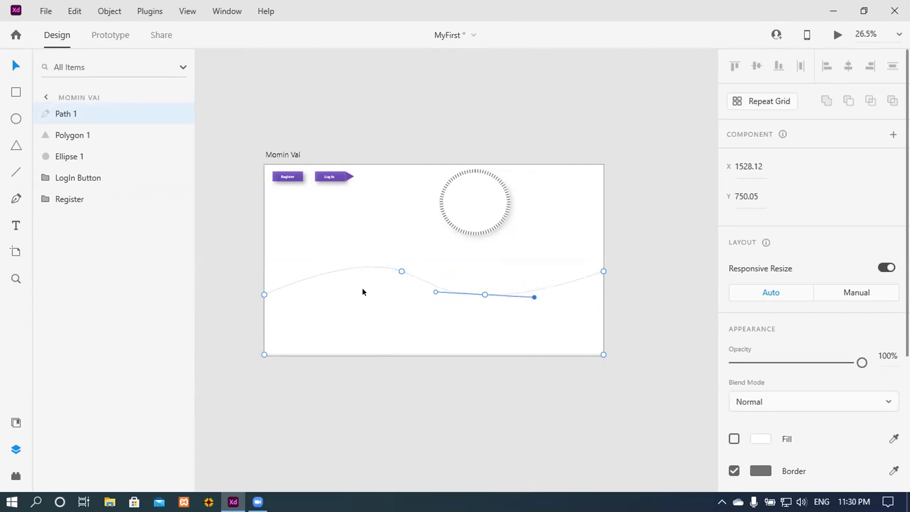
# - Add smooth anchors along the path's upper edge, starting at about X 331, Y 619, and reposition its inner points into rolling hills
pyautogui.click(323, 274)
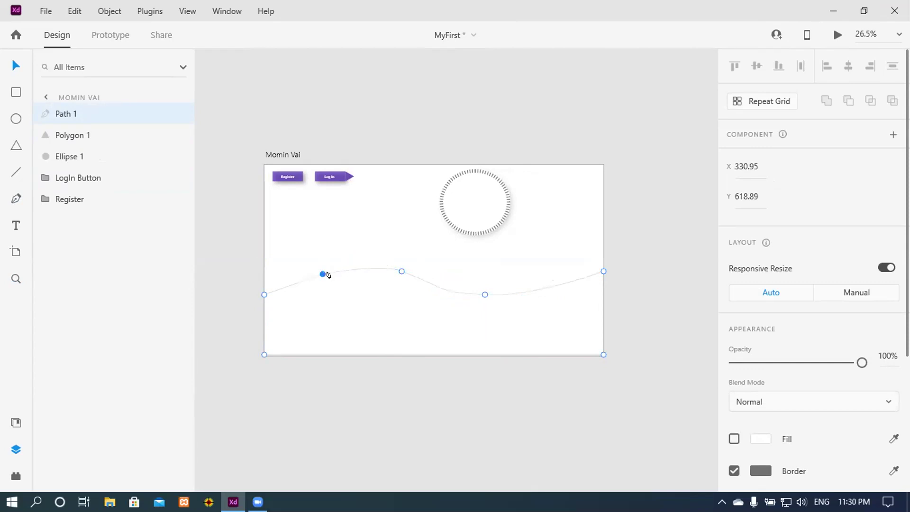
pyautogui.doubleClick(323, 274)
pyautogui.click(356, 274)
pyautogui.moveTo(354, 274); pyautogui.dragTo(411, 271)
pyautogui.moveTo(482, 292); pyautogui.dragTo(546, 306)
pyautogui.click(548, 274)
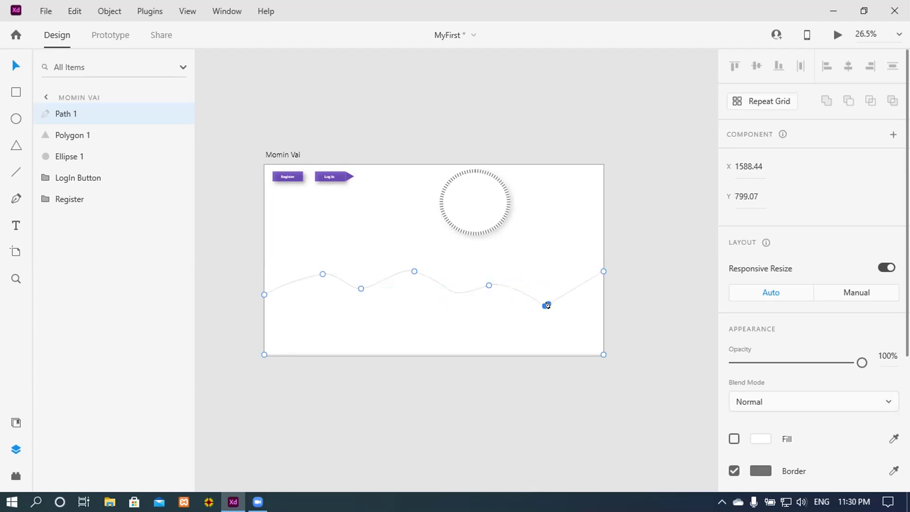
pyautogui.doubleClick(545, 305)
# - Add a smooth anchor at about X 1830, Y 682 on the hill outline and lower the upper corner anchor on the artboard's right edge
pyautogui.moveTo(588, 285); pyautogui.dragTo(602, 306)
pyautogui.click(603, 271)
pyautogui.click(588, 285)
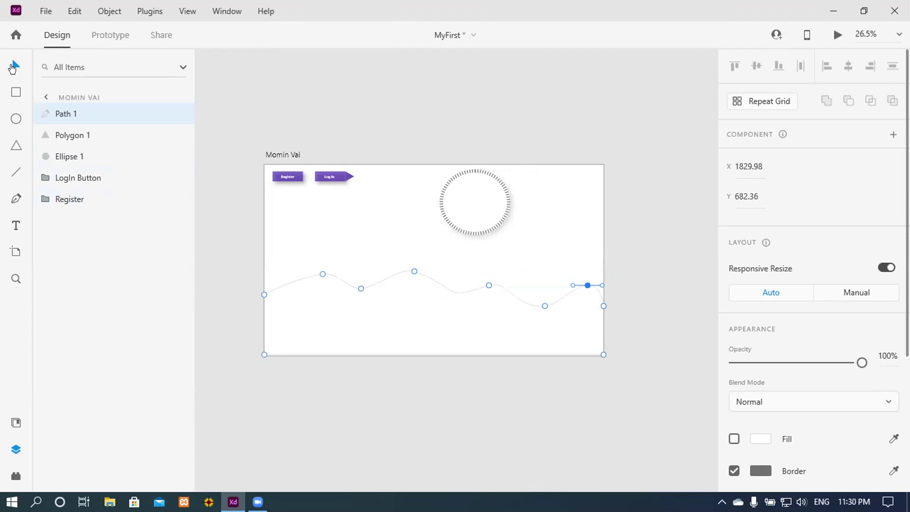
# - Enable the hill path's fill and set it to dark brown #3E3232
pyautogui.click(454, 320)
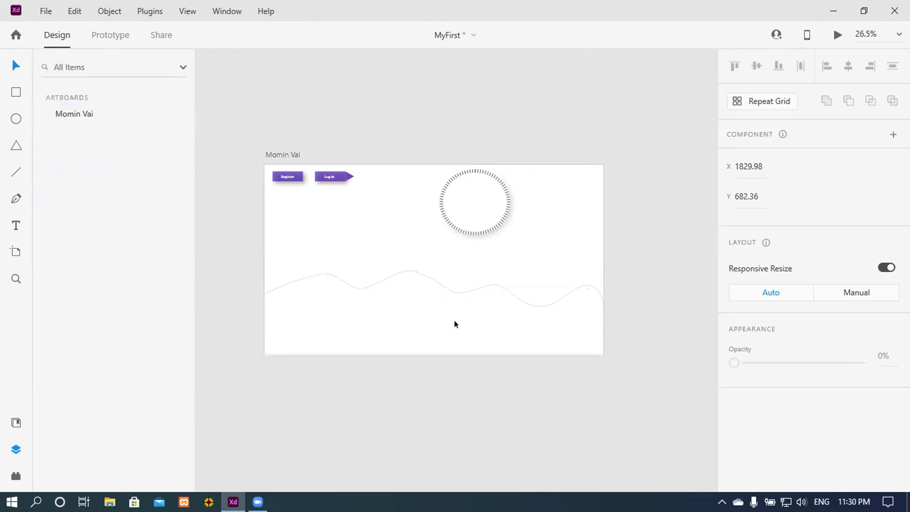
pyautogui.click(455, 325)
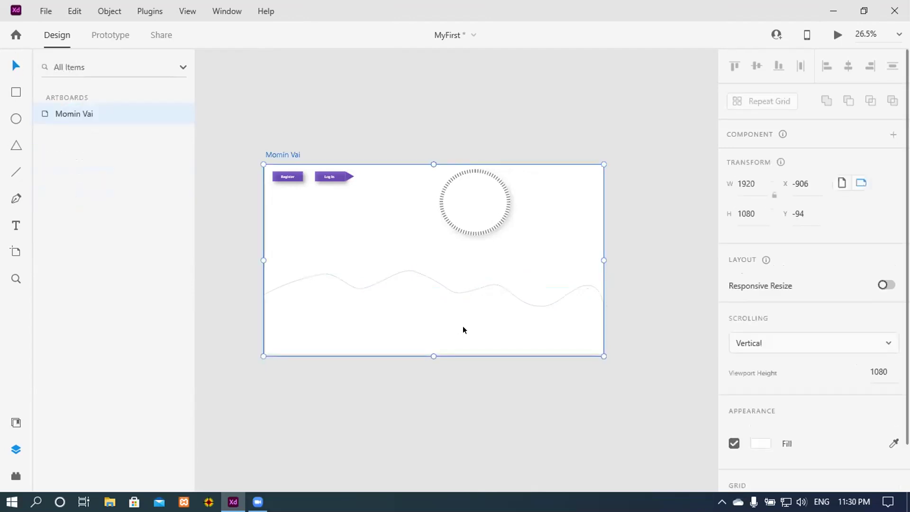
pyautogui.click(377, 277)
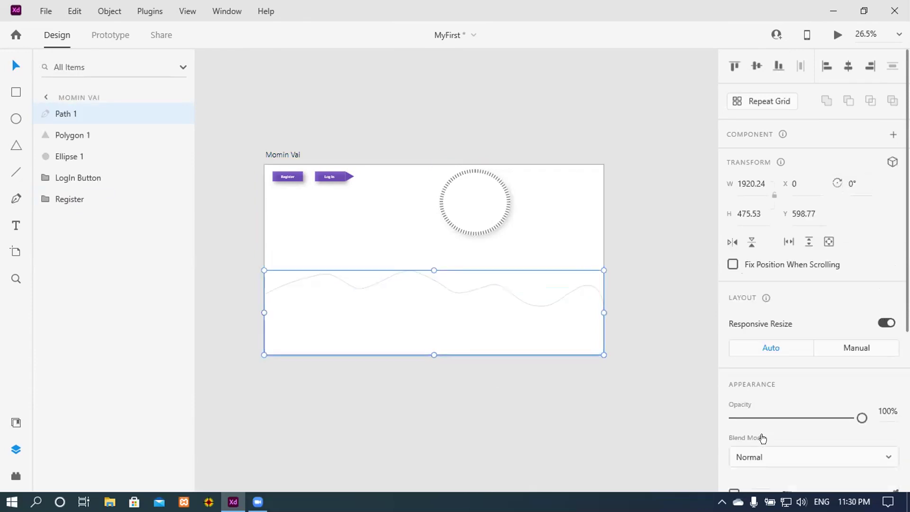
pyautogui.scroll(-5, 762, 438)
pyautogui.click(734, 243)
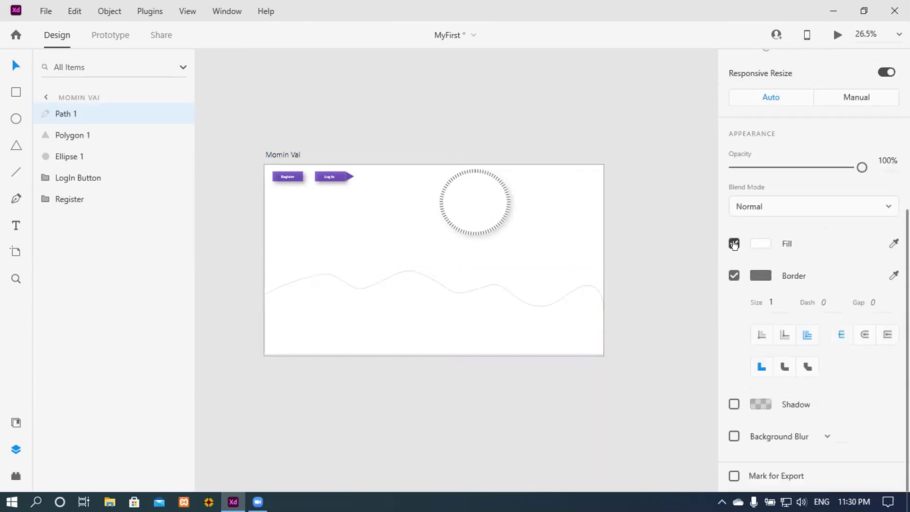
pyautogui.click(758, 244)
pyautogui.moveTo(646, 258)
pyautogui.mouseDown()
pyautogui.moveTo(589, 256)
pyautogui.moveTo(606, 248)
pyautogui.moveTo(607, 229)
pyautogui.moveTo(585, 212)
pyautogui.moveTo(588, 219)
pyautogui.mouseUp()
pyautogui.click(581, 254)
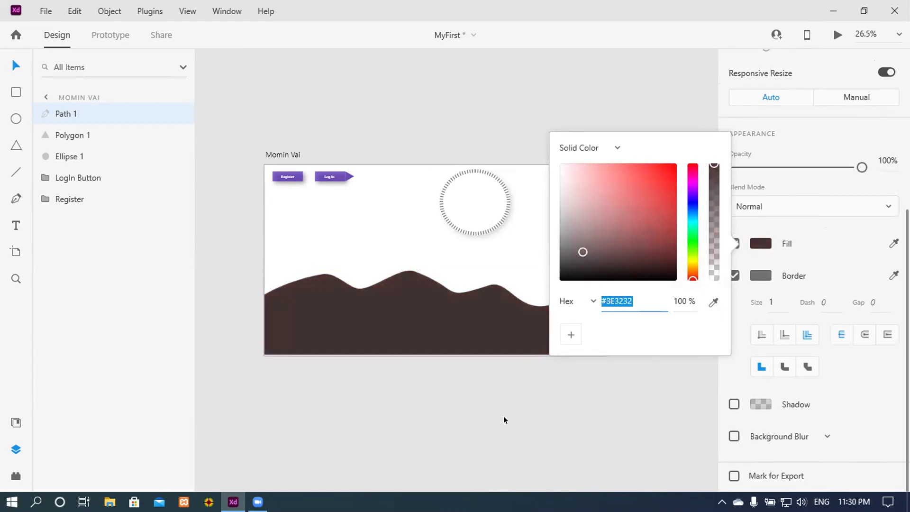
# - Move the dashed circle down behind the hills to X 988, Y 462
pyautogui.click(526, 355)
pyautogui.click(490, 215)
pyautogui.moveTo(490, 214); pyautogui.dragTo(482, 279)
# - Fill the circle behind the hills with yellow #F8FF37 and turn off its border
pyautogui.scroll(-1, 782, 366)
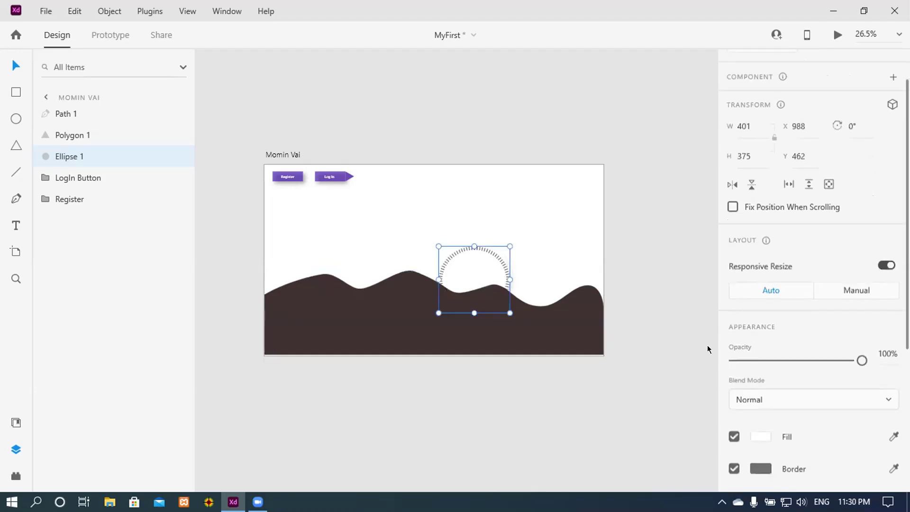
pyautogui.doubleClick(475, 262)
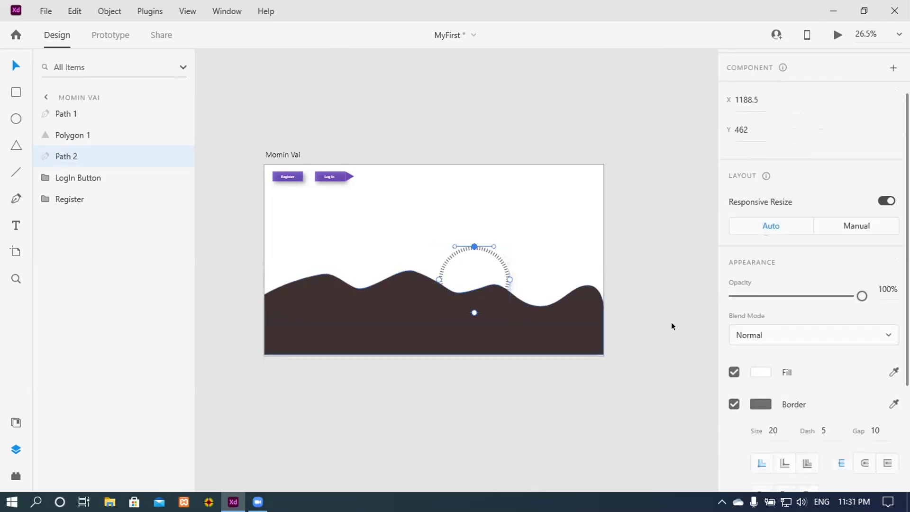
pyautogui.press('Escape')
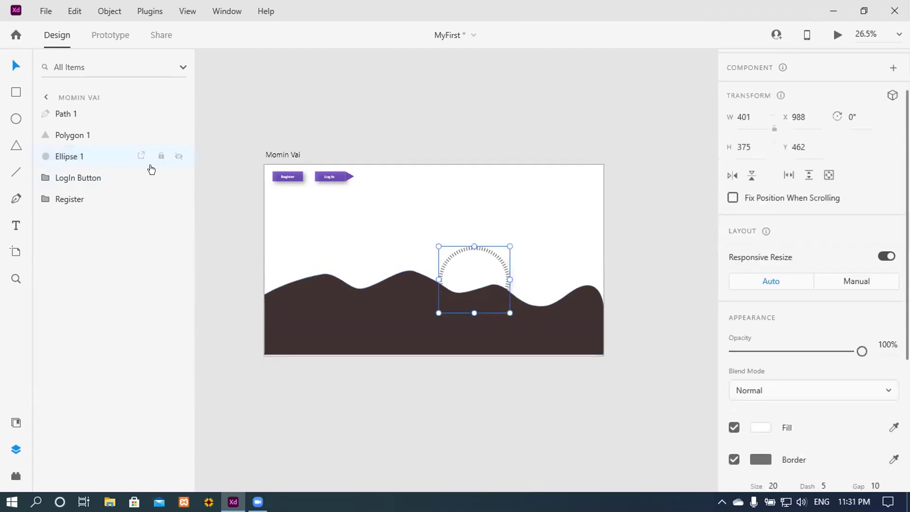
pyautogui.scroll(-5, 768, 379)
pyautogui.scroll(3, 768, 399)
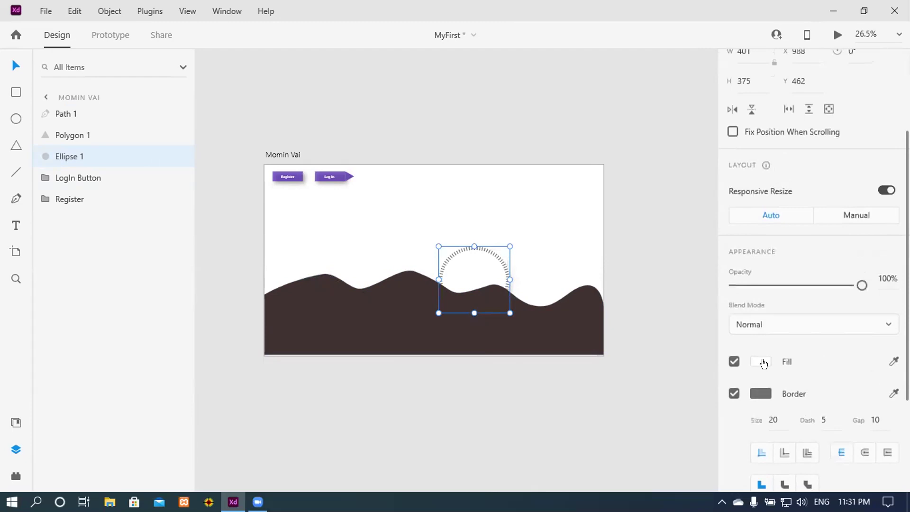
pyautogui.click(762, 362)
pyautogui.click(691, 377)
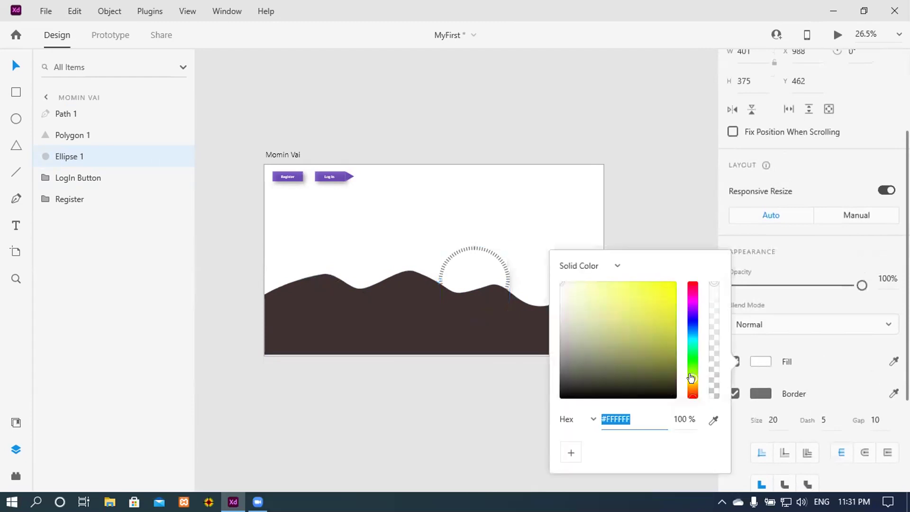
pyautogui.moveTo(634, 315)
pyautogui.mouseDown()
pyautogui.moveTo(671, 295)
pyautogui.moveTo(648, 268)
pyautogui.mouseUp()
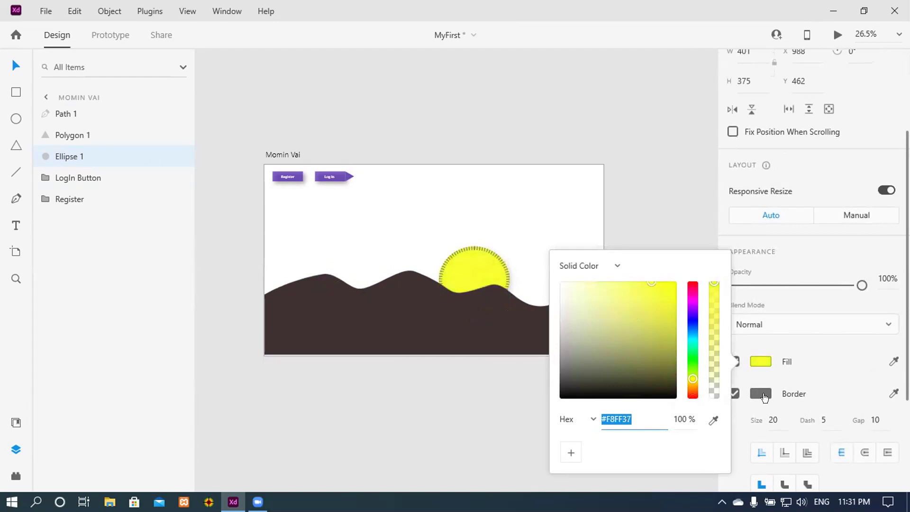
pyautogui.click(733, 394)
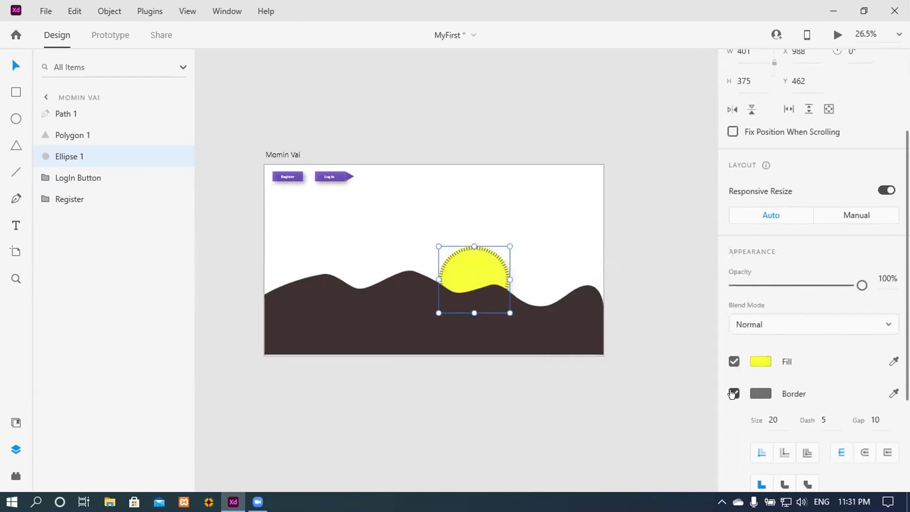
pyautogui.click(732, 393)
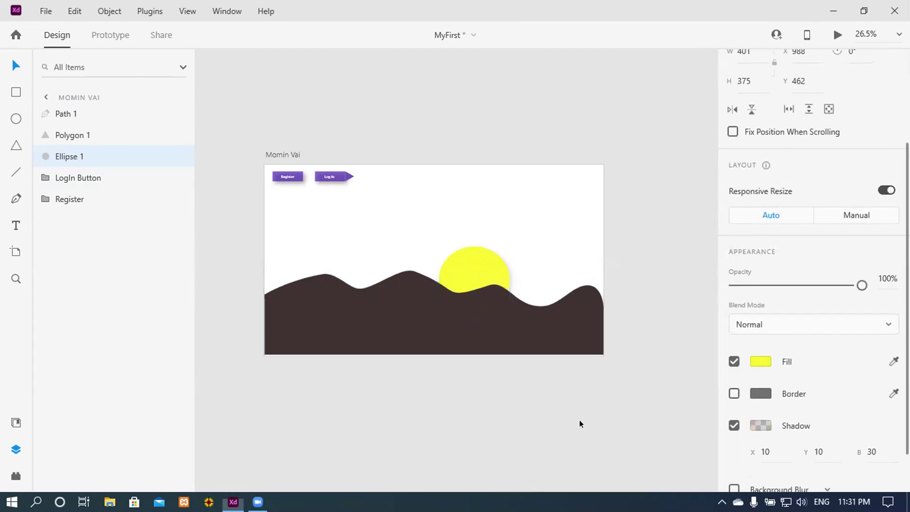
pyautogui.press('Escape')
pyautogui.scroll(-3, 449, 337)
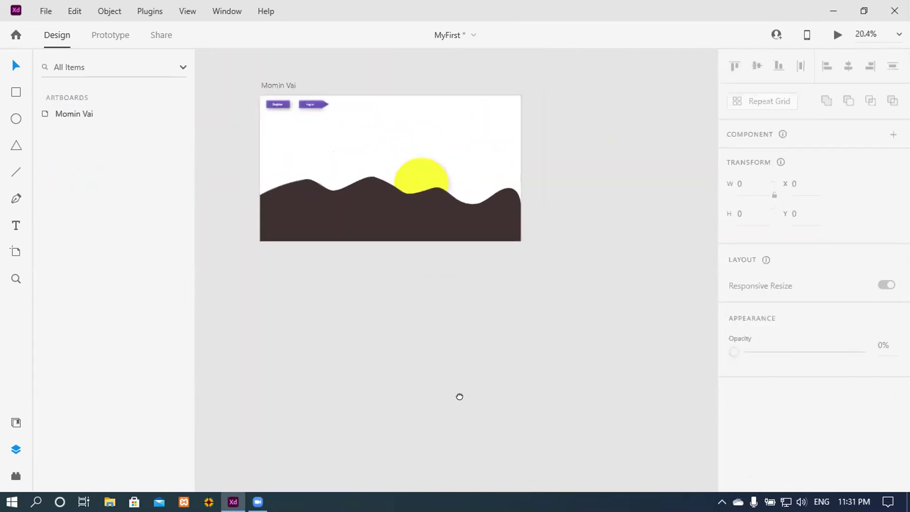
pyautogui.scroll(2, 459, 396)
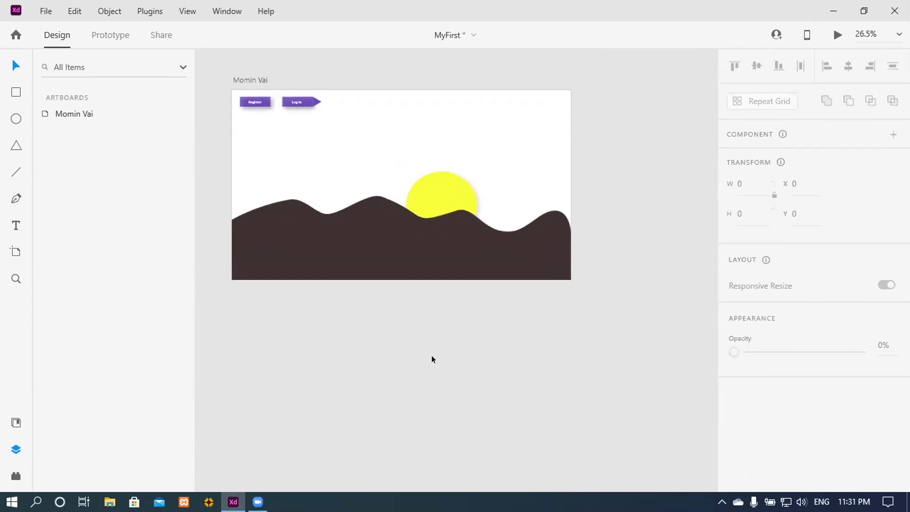
pyautogui.moveTo(431, 358); pyautogui.dragTo(470, 393)
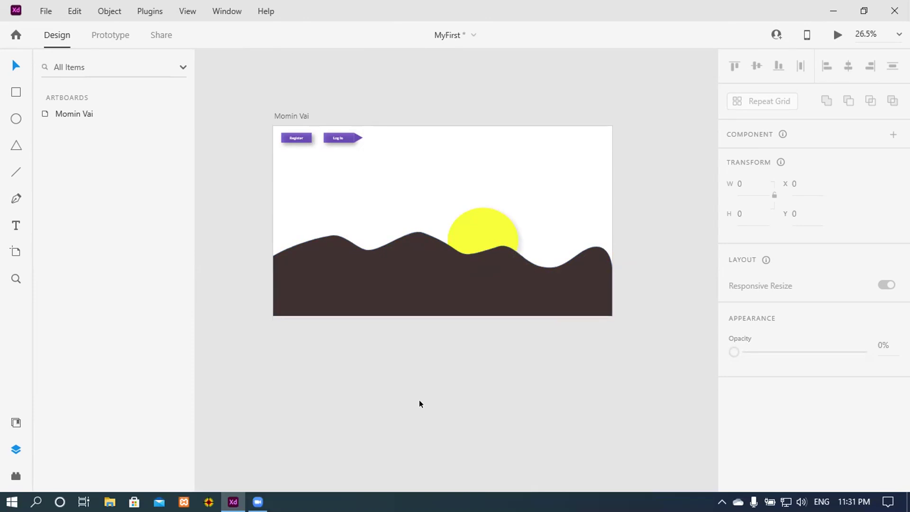
pyautogui.click(418, 290)
pyautogui.click(411, 345)
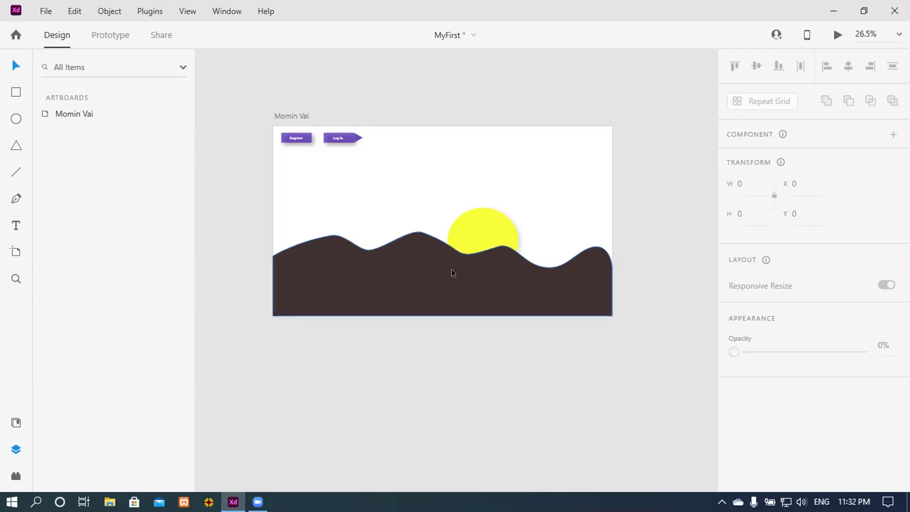
# - Delete the hills, the yellow circle, the Log In button with its arrow tip, and the Register button from the artboard
pyautogui.click(440, 284)
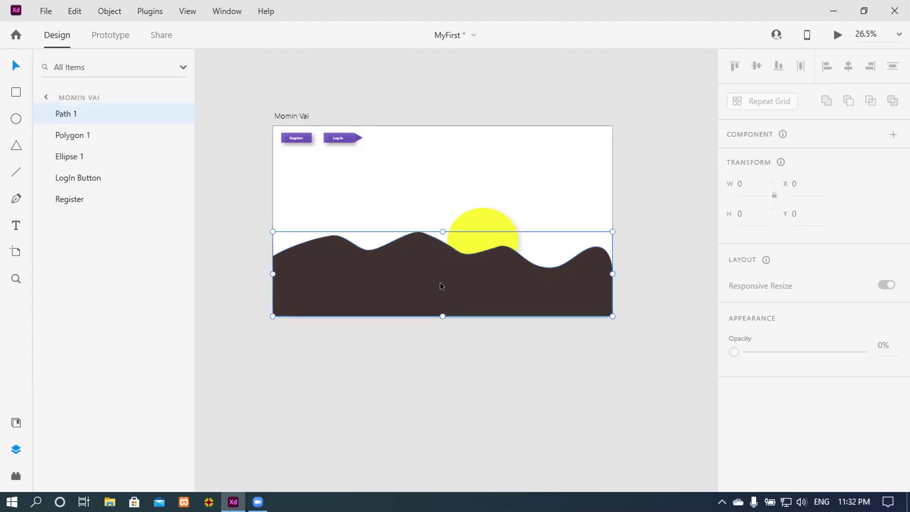
pyautogui.press('Delete')
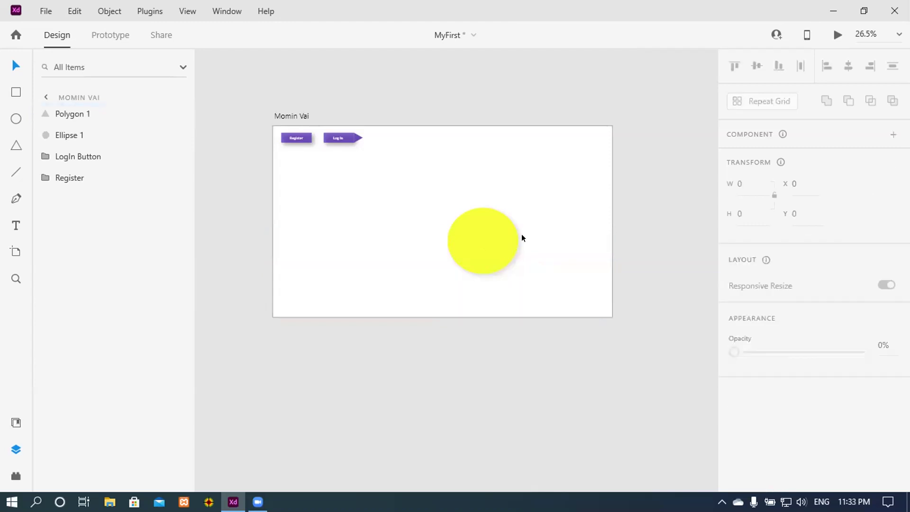
pyautogui.click(484, 238)
pyautogui.press('Delete')
pyautogui.click(340, 138)
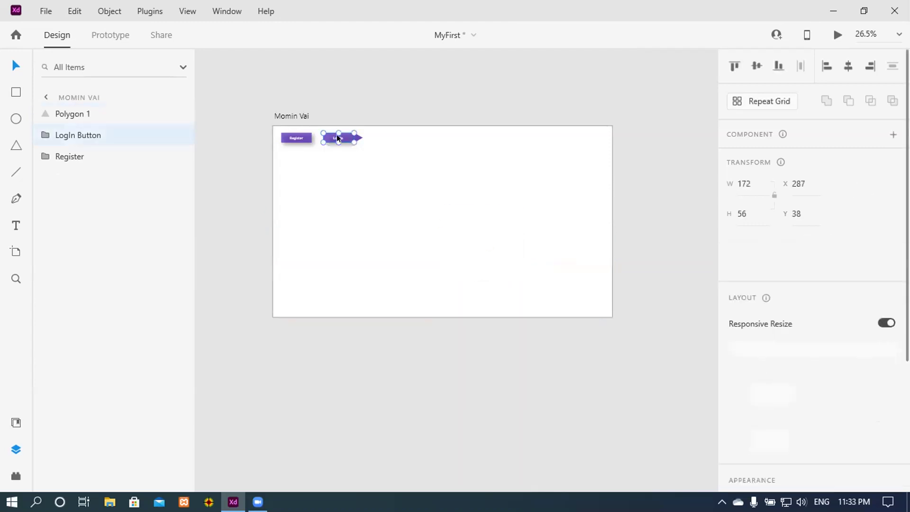
pyautogui.press('Delete')
pyautogui.click(357, 137)
pyautogui.press('Delete')
pyautogui.click(298, 137)
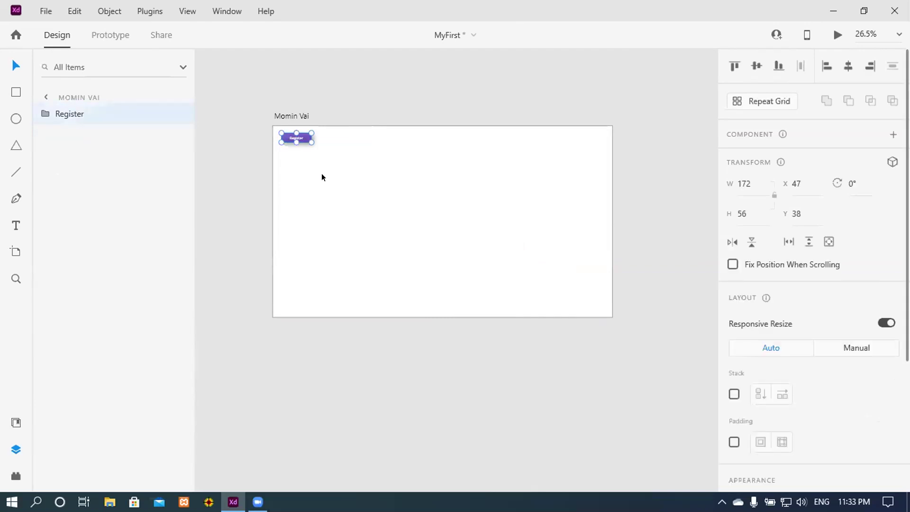
pyautogui.press('Delete')
# - Draw a full-width rectangle along the artboard's upper edge, 1920 wide, and set its height to 100
pyautogui.scroll(3, 512, 220)
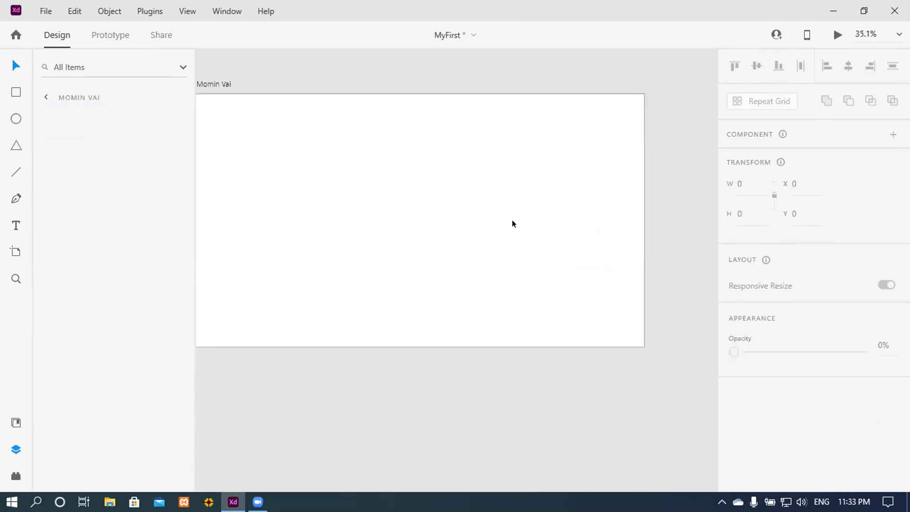
pyautogui.scroll(-1, 496, 215)
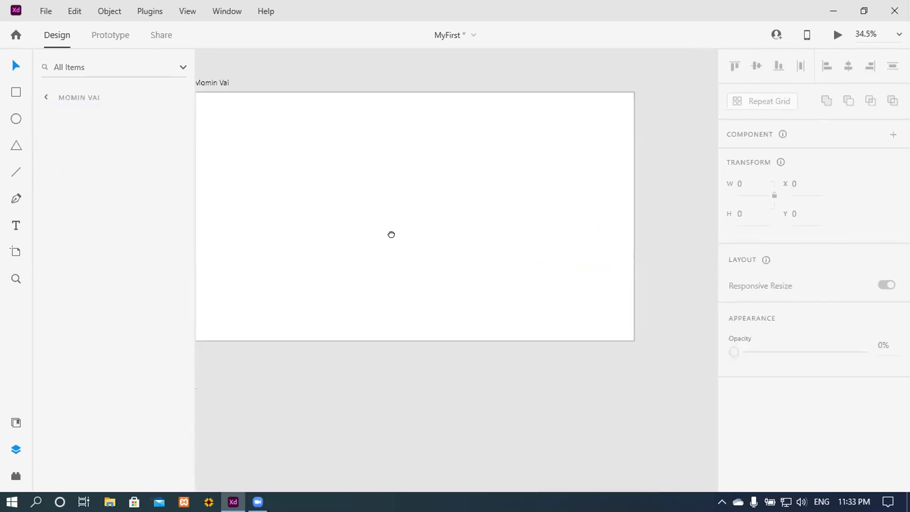
pyautogui.scroll(-2, 392, 233)
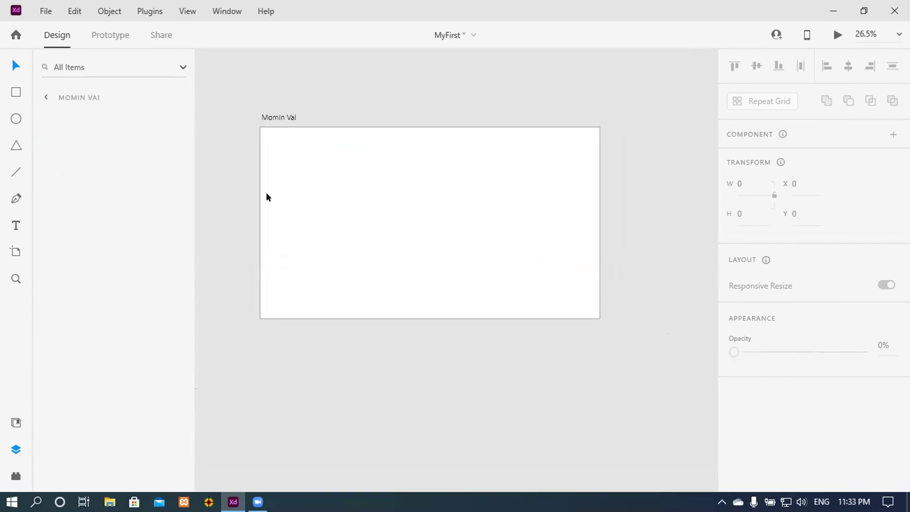
pyautogui.click(16, 92)
pyautogui.moveTo(255, 126)
pyautogui.mouseDown()
pyautogui.moveTo(282, 156)
pyautogui.moveTo(379, 166)
pyautogui.moveTo(583, 162)
pyautogui.moveTo(598, 160)
pyautogui.moveTo(596, 145)
pyautogui.mouseUp()
pyautogui.click(745, 211)
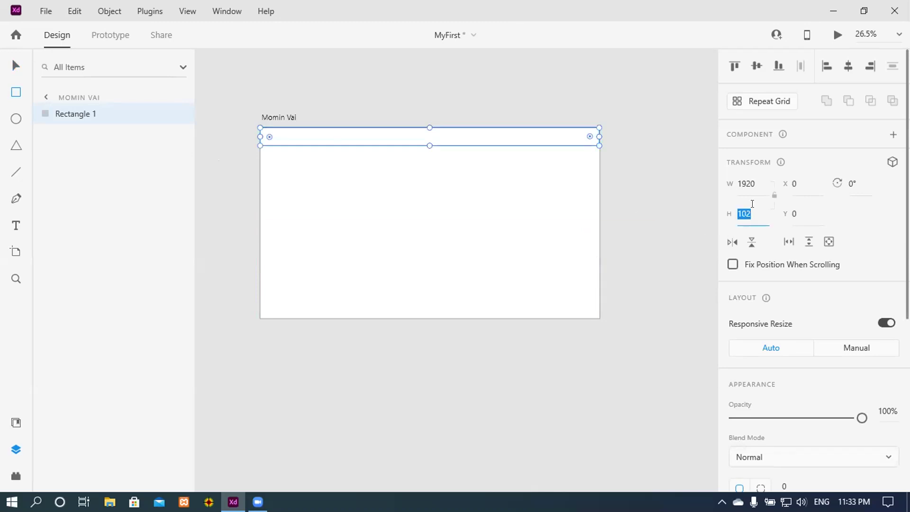
pyautogui.write('100')
pyautogui.press('Return')
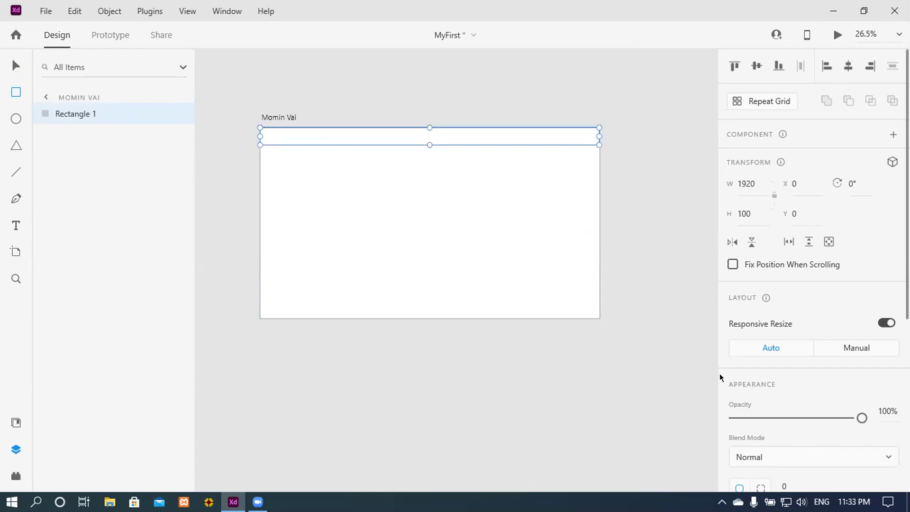
pyautogui.scroll(-1, 584, 273)
pyautogui.scroll(-3, 820, 270)
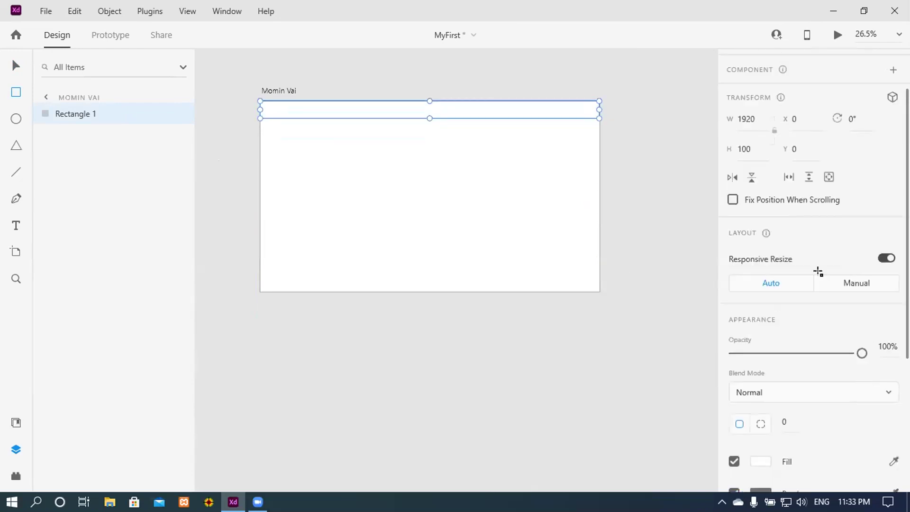
# - Fill the header rectangle with dark blue #34398A and deselect it
pyautogui.scroll(-9, 818, 271)
pyautogui.scroll(2, 538, 246)
pyautogui.scroll(3, 764, 350)
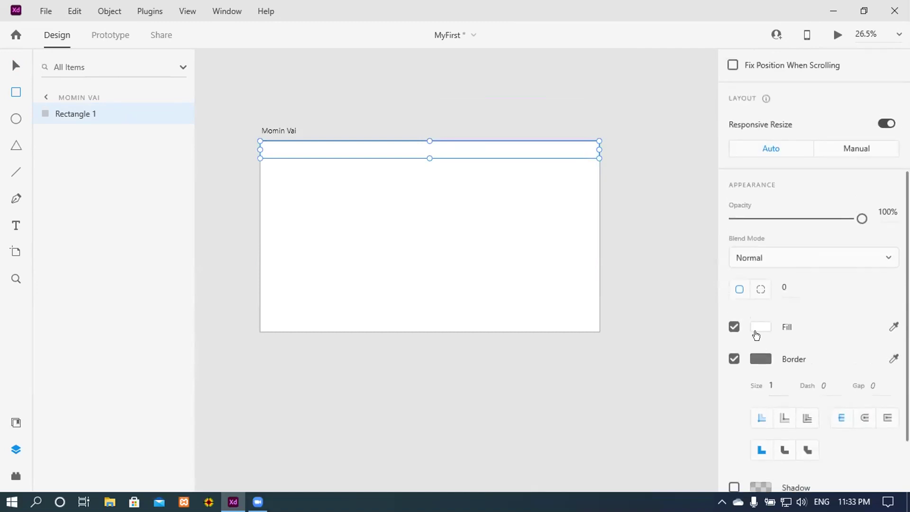
pyautogui.click(759, 327)
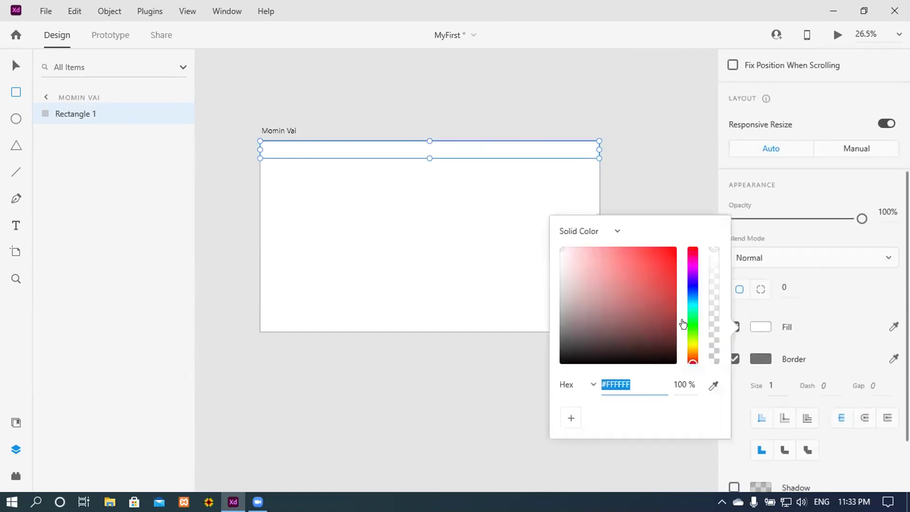
pyautogui.click(692, 284)
pyautogui.click(658, 277)
pyautogui.moveTo(616, 272); pyautogui.dragTo(644, 281)
pyautogui.click(692, 290)
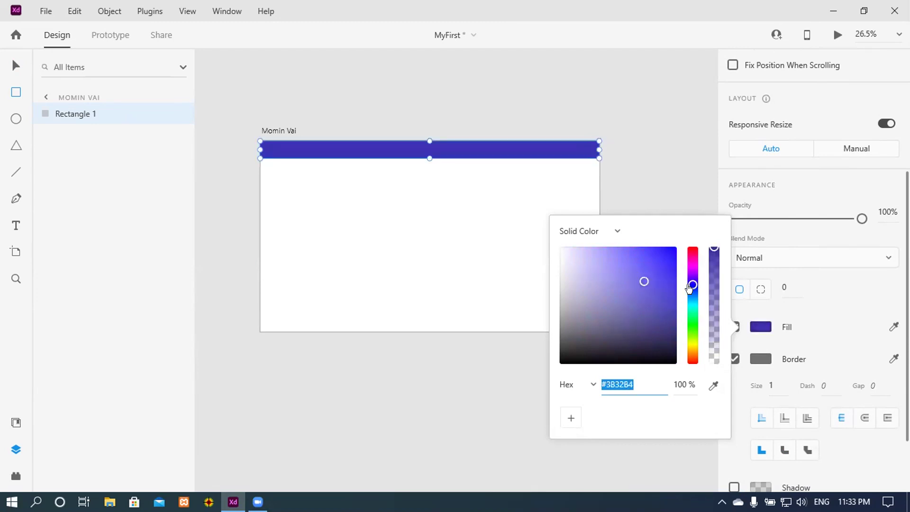
pyautogui.click(690, 315)
pyautogui.moveTo(690, 315); pyautogui.dragTo(692, 275)
pyautogui.moveTo(692, 283); pyautogui.dragTo(653, 314)
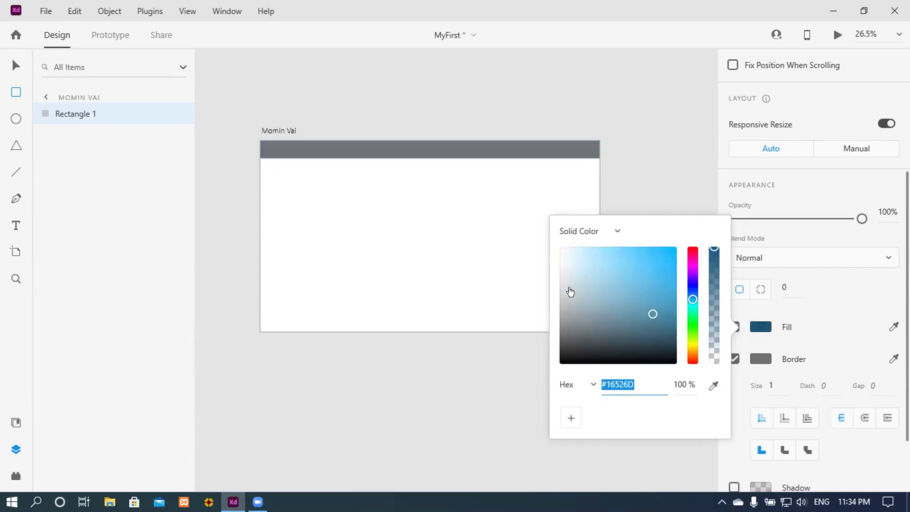
pyautogui.moveTo(657, 254); pyautogui.dragTo(663, 258)
pyautogui.moveTo(655, 291); pyautogui.dragTo(693, 287)
pyautogui.moveTo(659, 315); pyautogui.dragTo(632, 300)
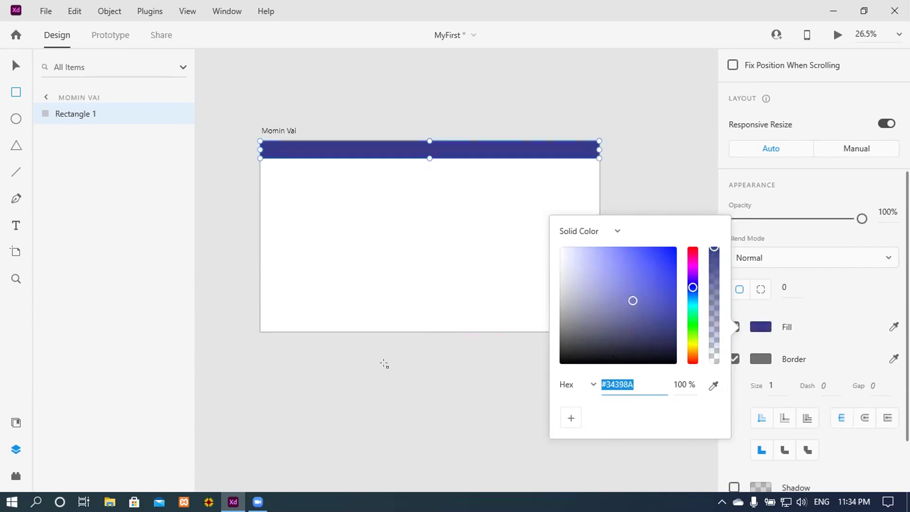
pyautogui.click(15, 65)
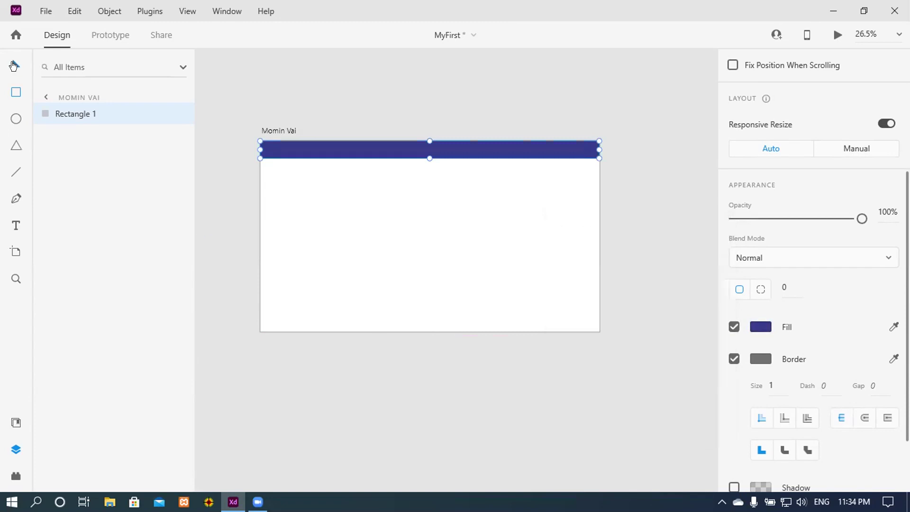
pyautogui.click(634, 222)
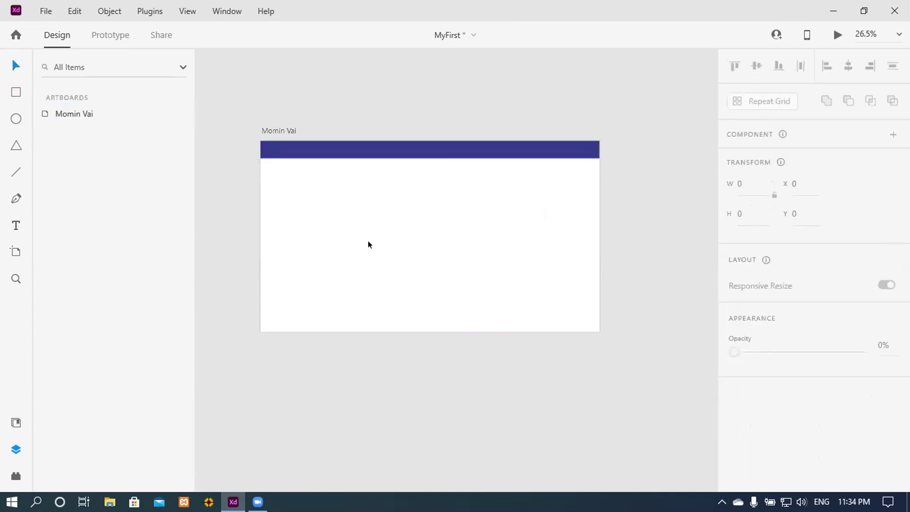
# - Turn off the border of the blue header rectangle
pyautogui.keyDown('ctrl'); pyautogui.scroll(3, 368, 240); pyautogui.keyUp('ctrl')
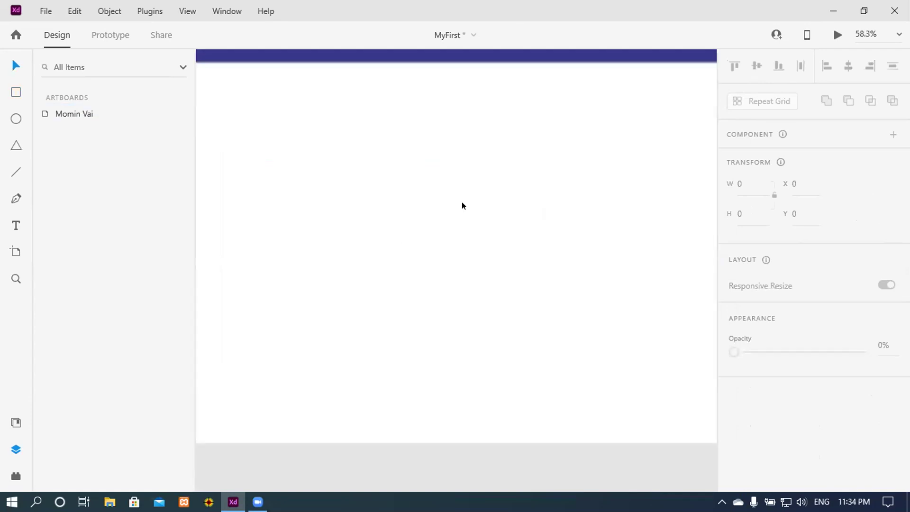
pyautogui.scroll(1, 448, 239)
pyautogui.keyDown('ctrl'); pyautogui.scroll(-2, 450, 240); pyautogui.keyUp('ctrl')
pyautogui.click(494, 153)
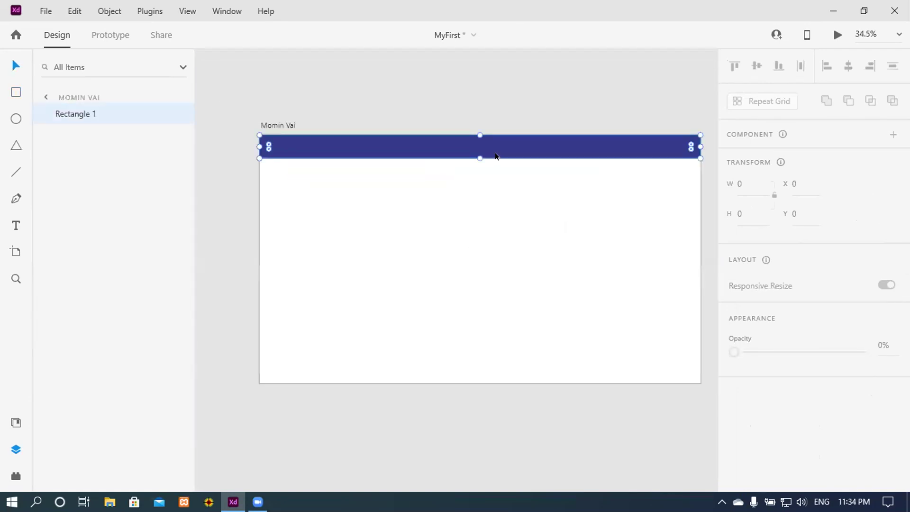
pyautogui.scroll(-5, 795, 413)
pyautogui.click(728, 293)
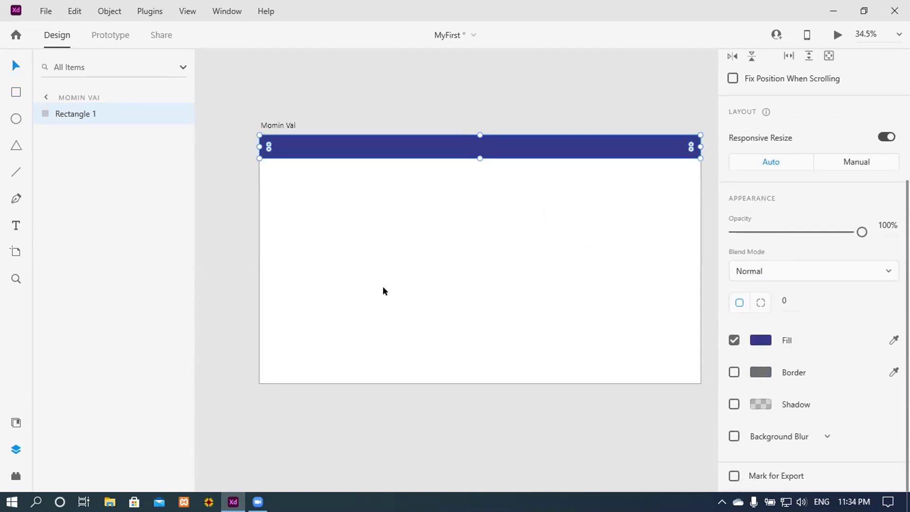
pyautogui.click(512, 248)
pyautogui.keyDown('ctrl'); pyautogui.scroll(-1, 512, 249); pyautogui.keyUp('ctrl')
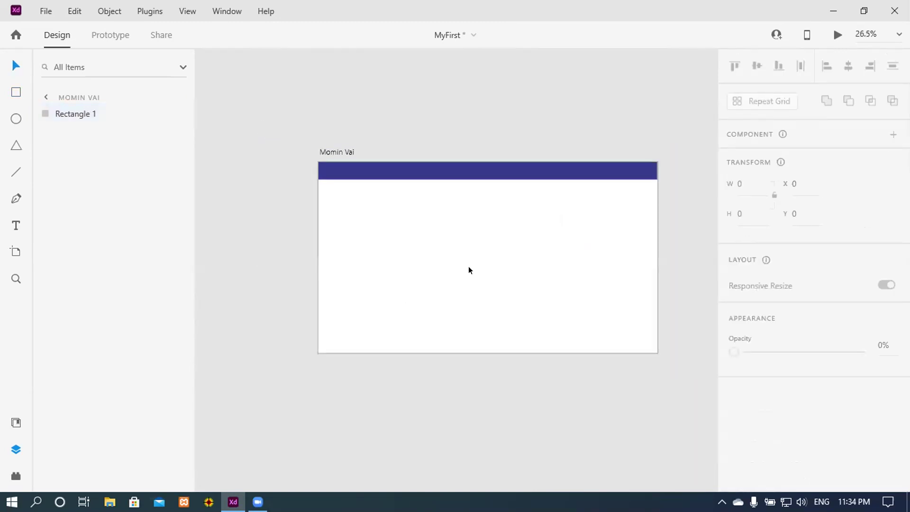
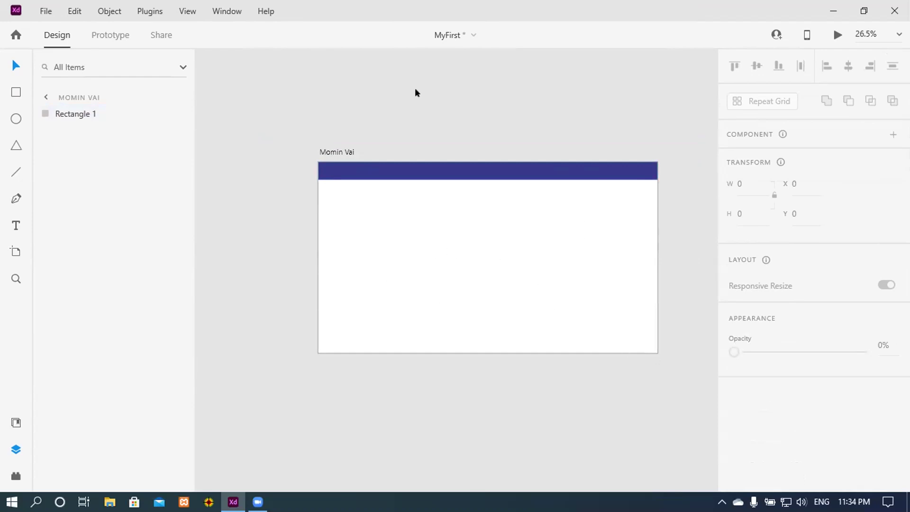
# - Turn on the layout grid for the web artboard
pyautogui.click(328, 152)
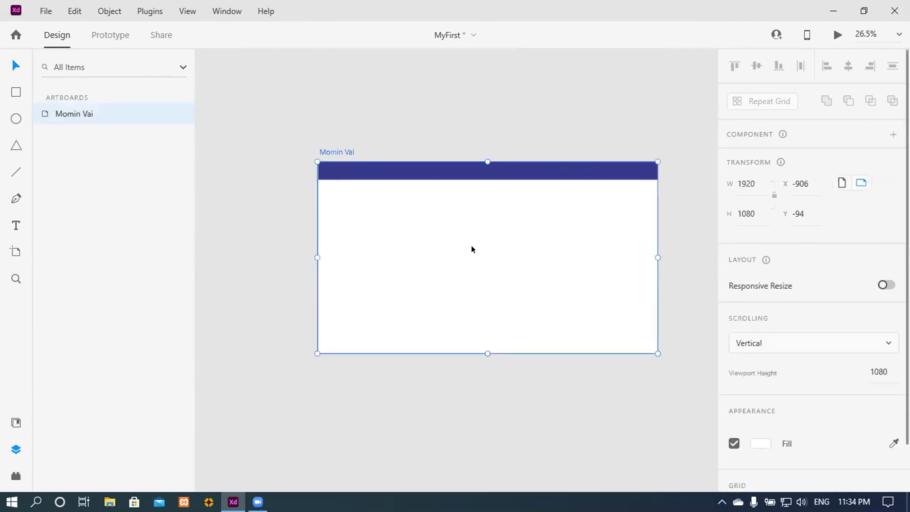
pyautogui.scroll(-1, 795, 342)
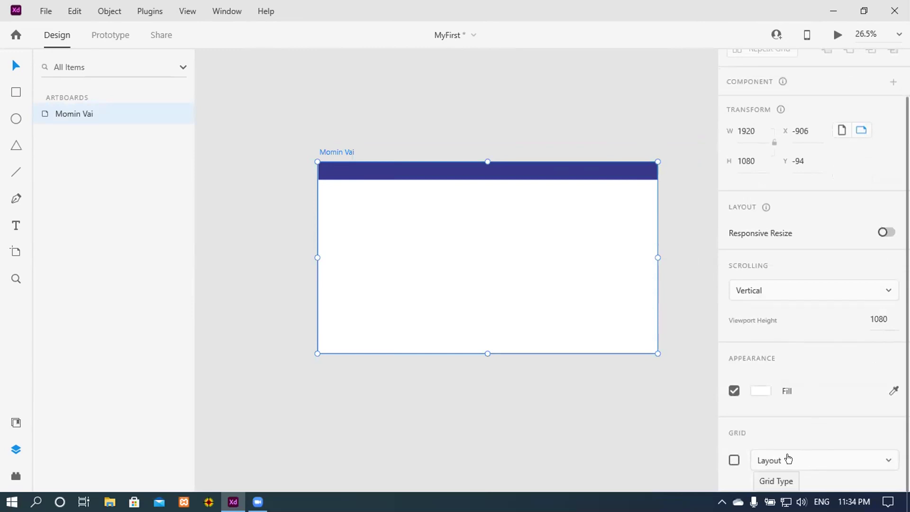
pyautogui.click(733, 460)
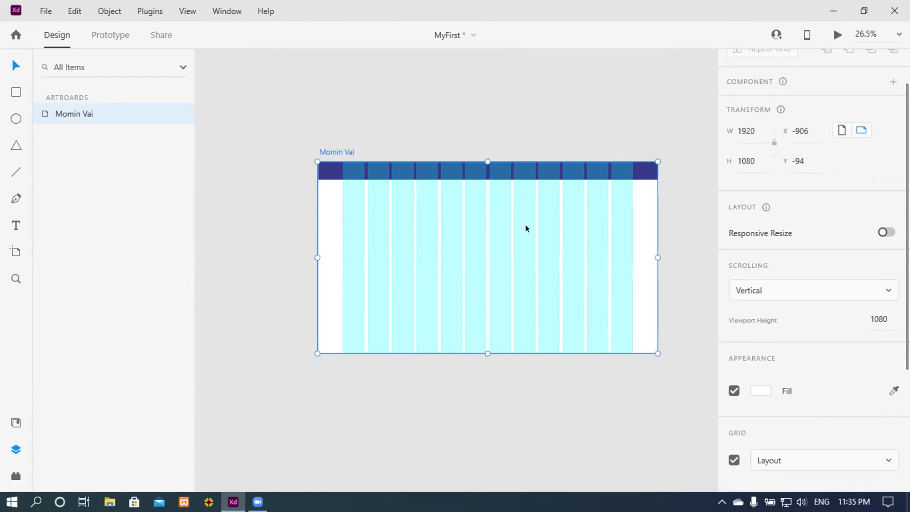
# - Switch the artboard's grid type to Square and back to Layout
pyautogui.scroll(-2, 777, 406)
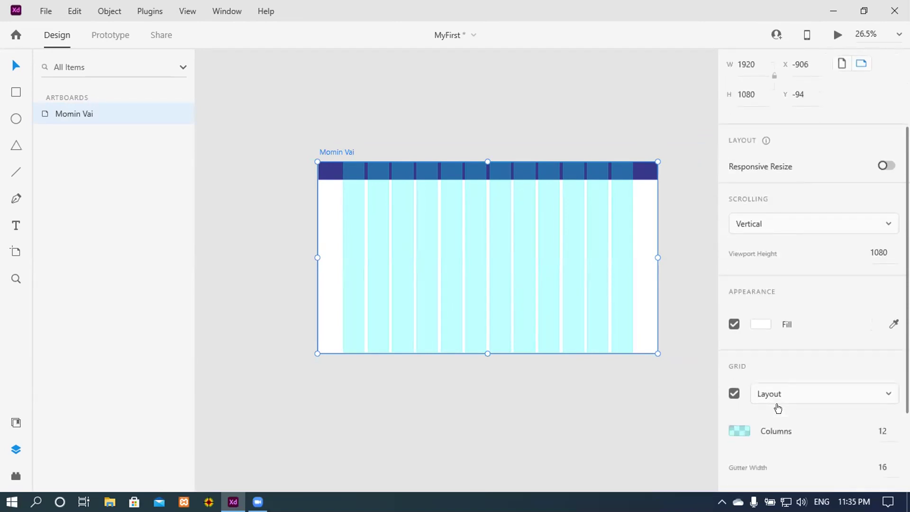
pyautogui.click(884, 394)
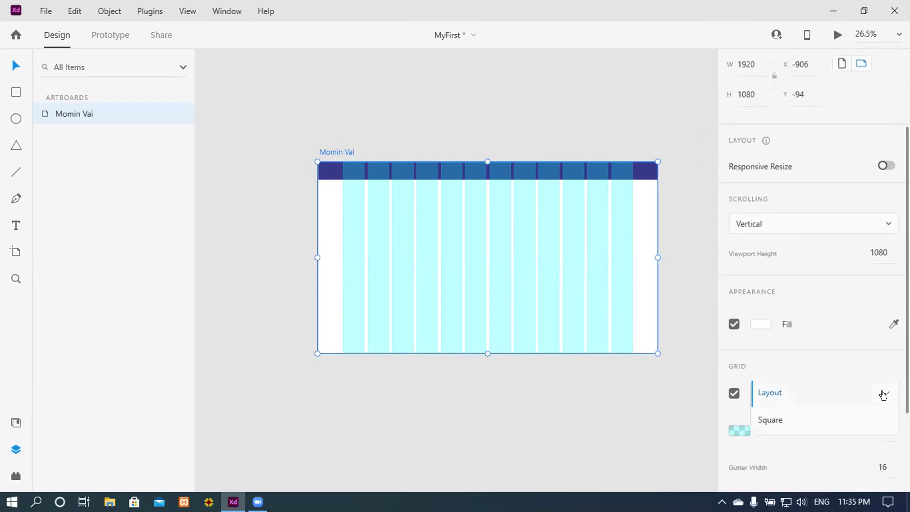
pyautogui.click(777, 420)
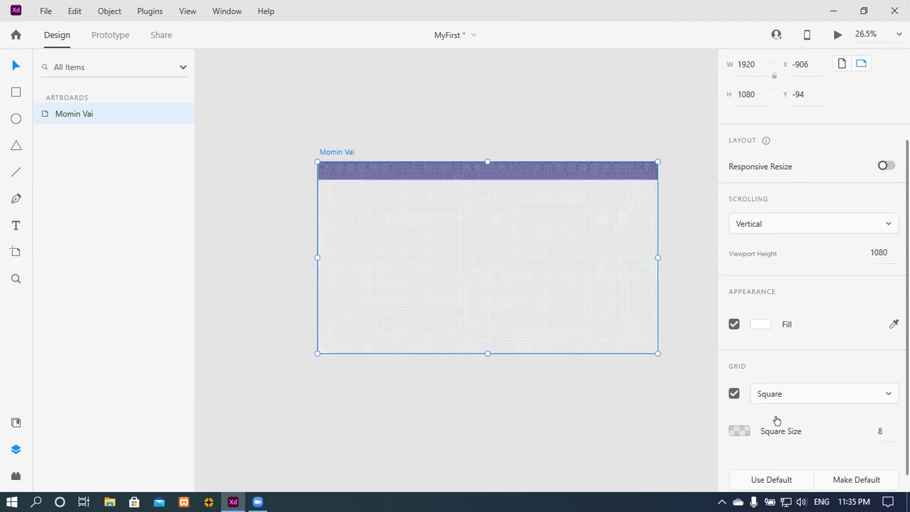
pyautogui.click(821, 400)
pyautogui.click(779, 368)
pyautogui.scroll(-3, 787, 410)
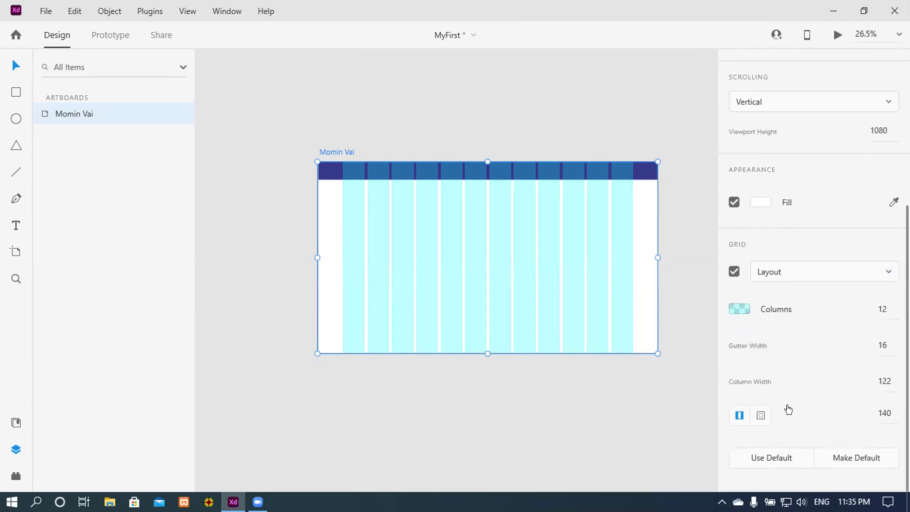
# - Give the 12-column layout grid separate side margins, 288 on the right and 280 on the left
pyautogui.scroll(2, 787, 409)
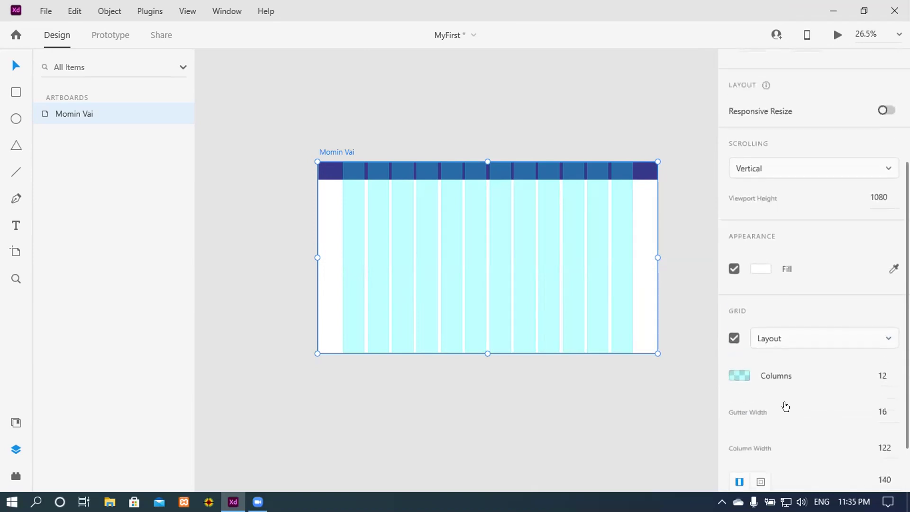
pyautogui.click(883, 374)
pyautogui.scroll(-2, 819, 407)
pyautogui.scroll(2, 819, 407)
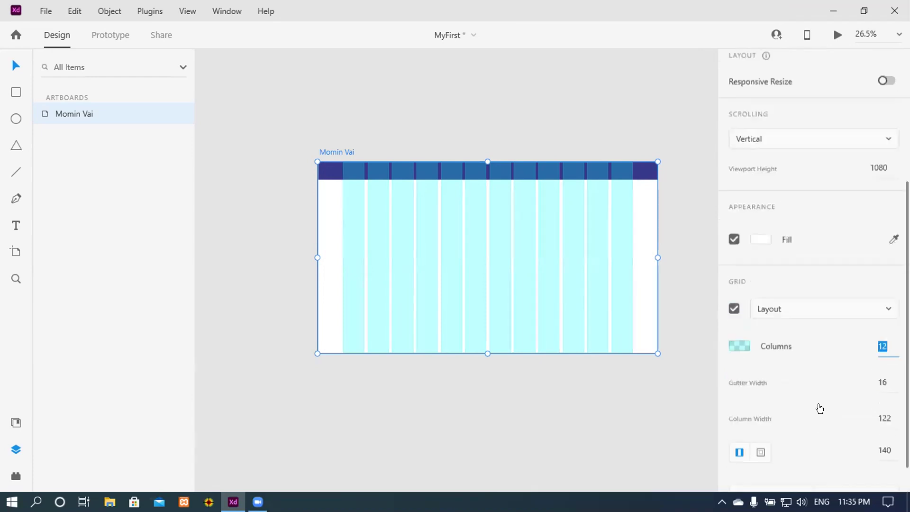
pyautogui.scroll(-2, 771, 436)
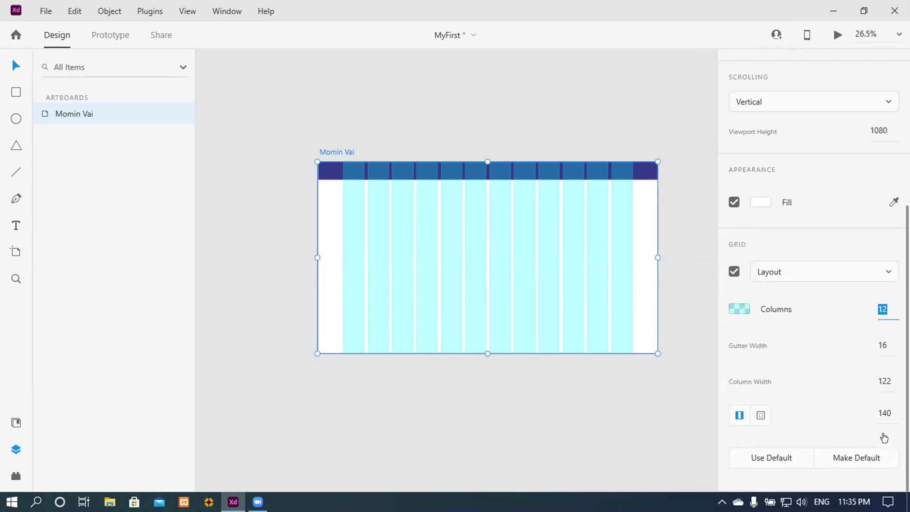
pyautogui.click(884, 413)
pyautogui.write('28')
pyautogui.write('8')
pyautogui.press('Return')
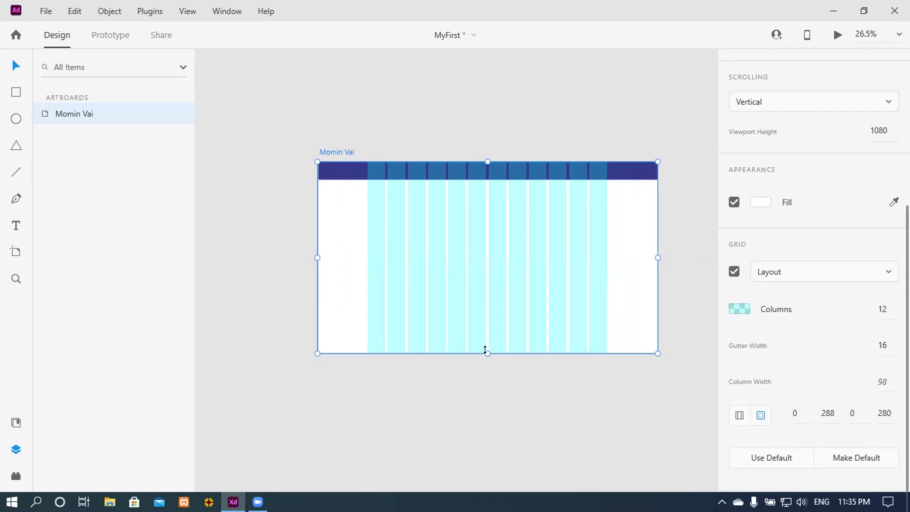
# - Extend the artboard downward to a height of about 2533
pyautogui.scroll(-3, 625, 373)
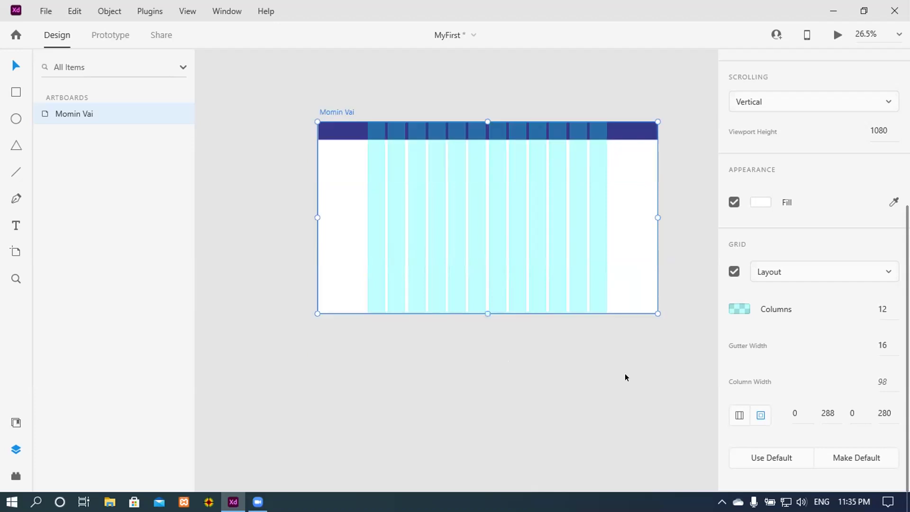
pyautogui.moveTo(484, 283); pyautogui.dragTo(478, 260)
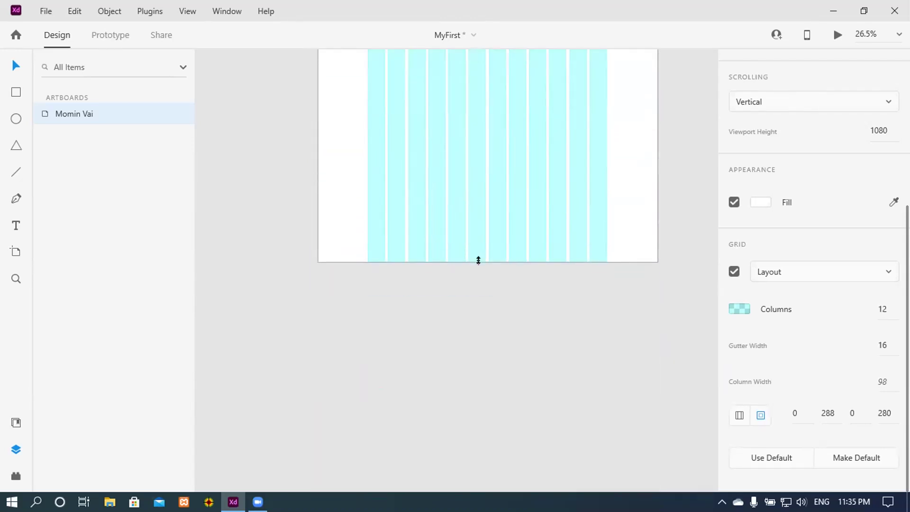
pyautogui.scroll(15, 480, 271)
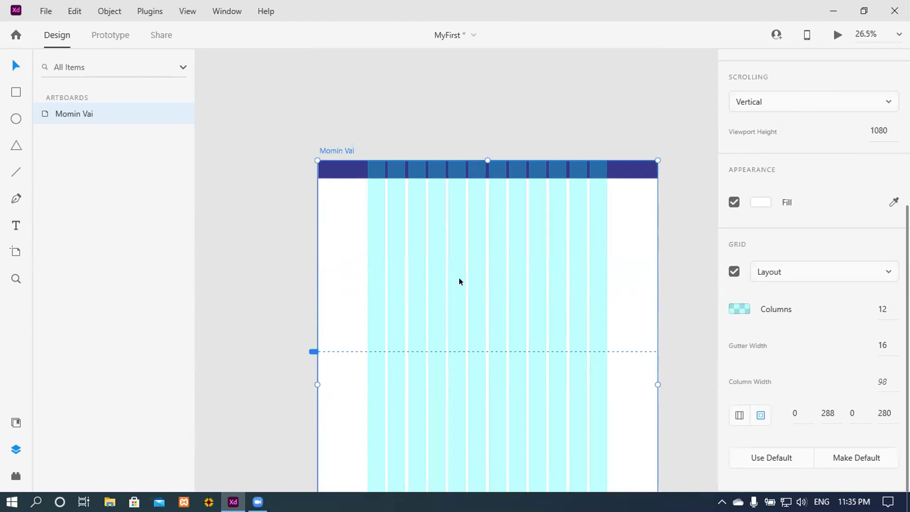
# - Add a one-word name as white logo text in the header, at the first grid column
pyautogui.scroll(3, 385, 207)
pyautogui.scroll(4, 411, 265)
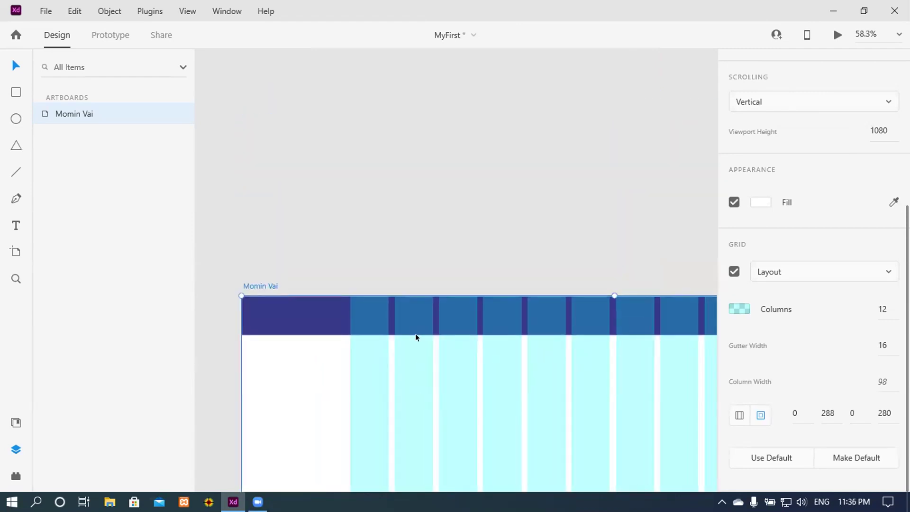
pyautogui.scroll(3, 330, 277)
pyautogui.scroll(-3, 400, 425)
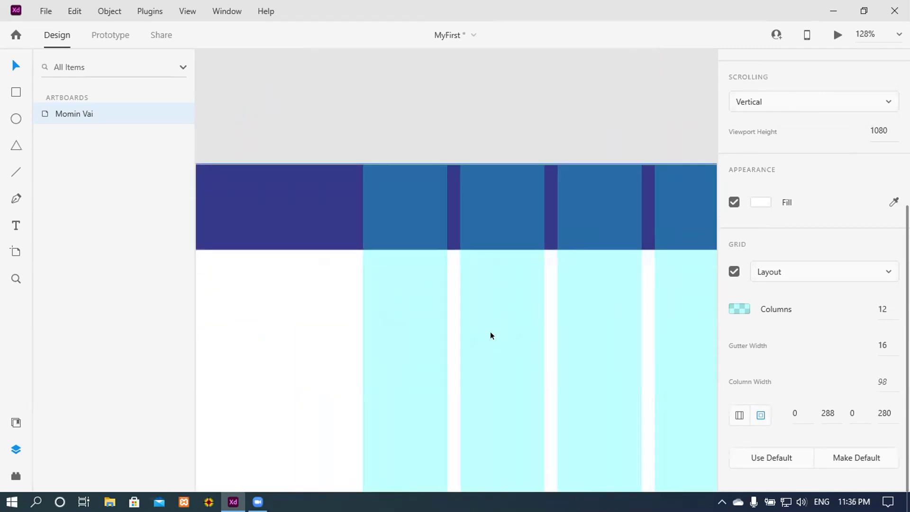
pyautogui.scroll(-1, 436, 293)
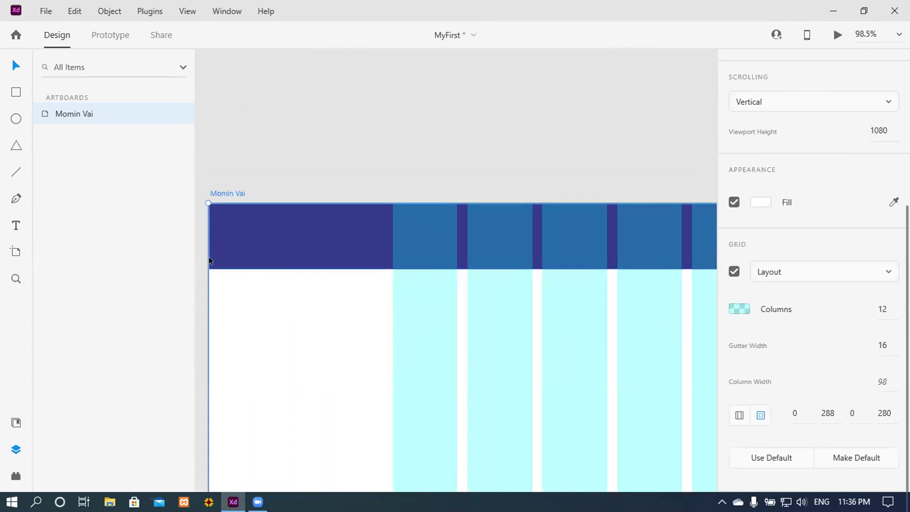
pyautogui.click(13, 226)
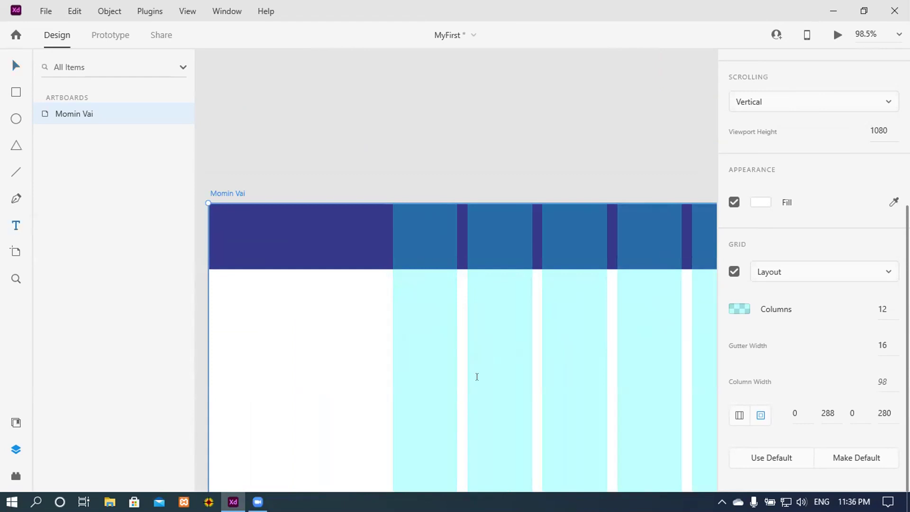
pyautogui.click(401, 234)
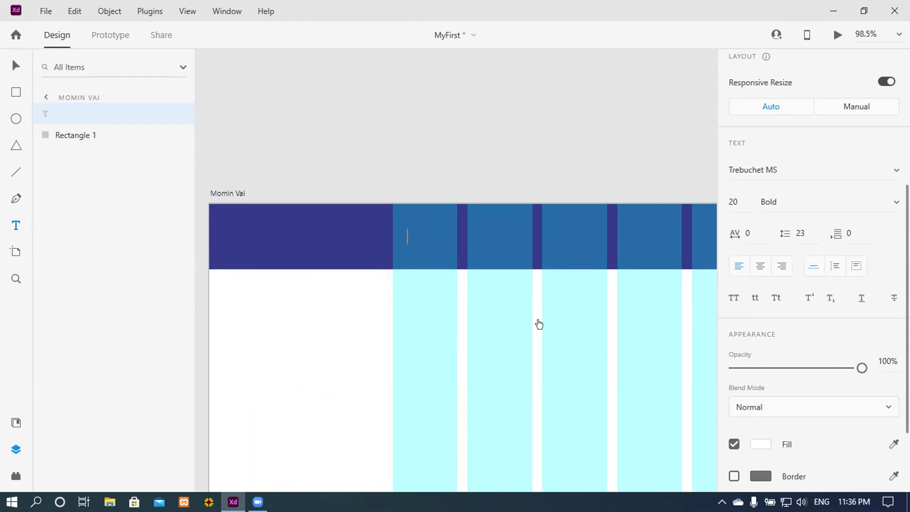
pyautogui.write('A;pg')
pyautogui.press('BackSpace')
pyautogui.press('BackSpace')
pyautogui.press('BackSpace')
pyautogui.write('lom')
# - Enlarge the header's logo text to size 46 and correct its third letter to "a"
pyautogui.click(16, 65)
pyautogui.moveTo(422, 243); pyautogui.dragTo(423, 264)
pyautogui.doubleClick(430, 240)
pyautogui.click(429, 251)
pyautogui.press('BackSpace')
pyautogui.write('a')
pyautogui.press('Escape')
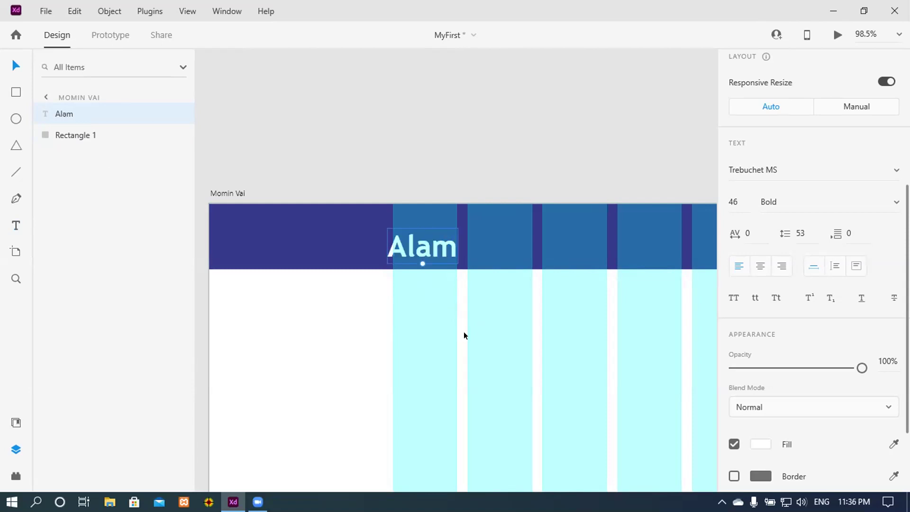
# - Move the logo text to the first grid column's left edge, vertically centred in the header, and select the artboard to show the grid
pyautogui.scroll(-4, 464, 331)
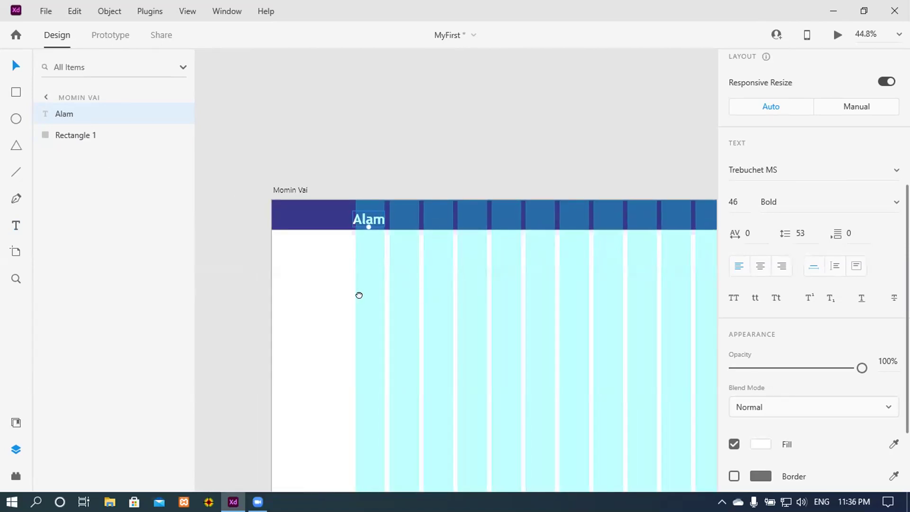
pyautogui.moveTo(359, 295); pyautogui.dragTo(272, 295)
pyautogui.moveTo(282, 218); pyautogui.dragTo(289, 209)
pyautogui.scroll(-3, 450, 295)
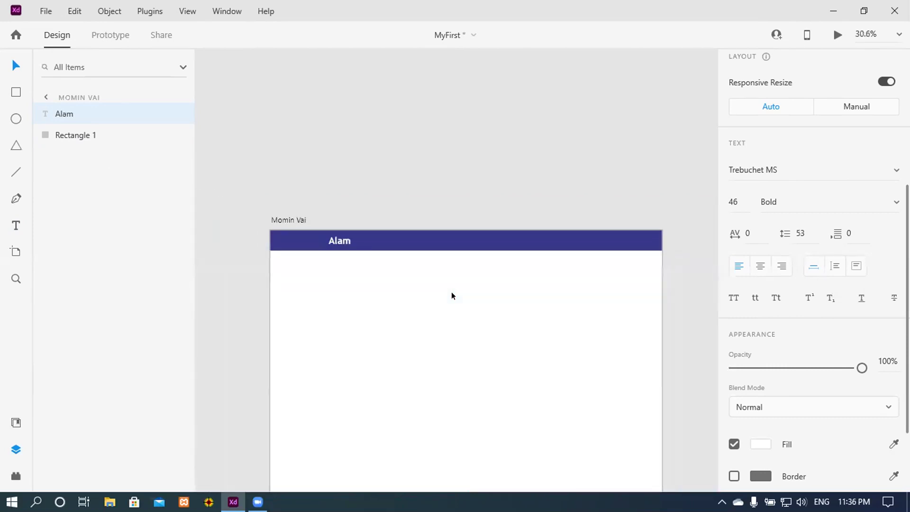
pyautogui.click(314, 229)
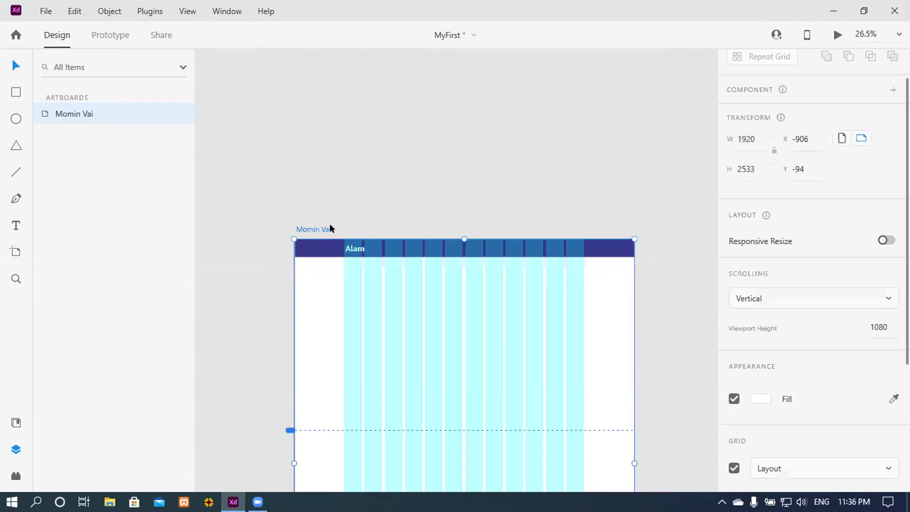
# - Add the menu text "Home" at size 20 in the header, over the seventh grid column
pyautogui.scroll(-2, 486, 207)
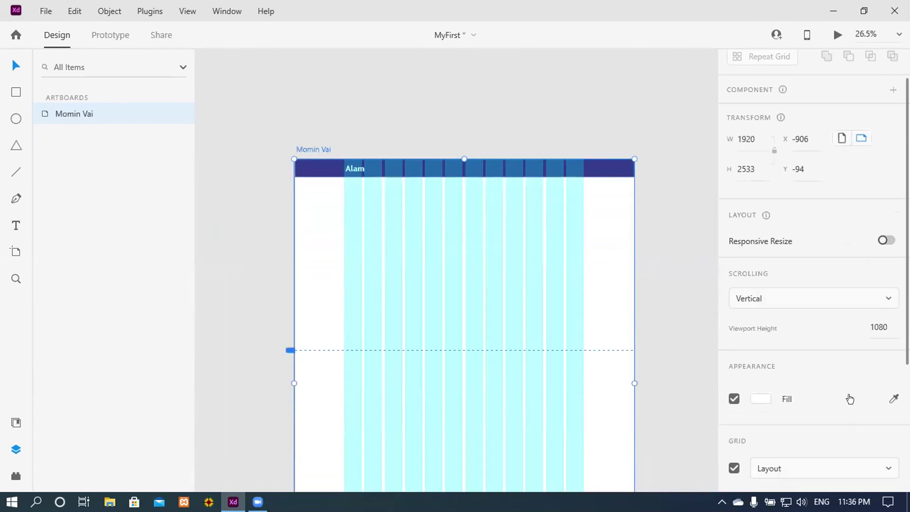
pyautogui.scroll(-4, 849, 398)
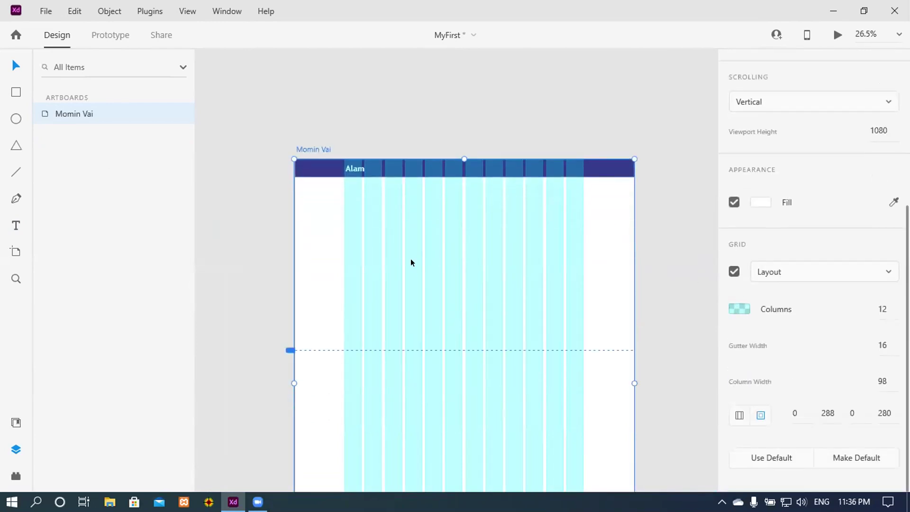
pyautogui.scroll(5, 397, 248)
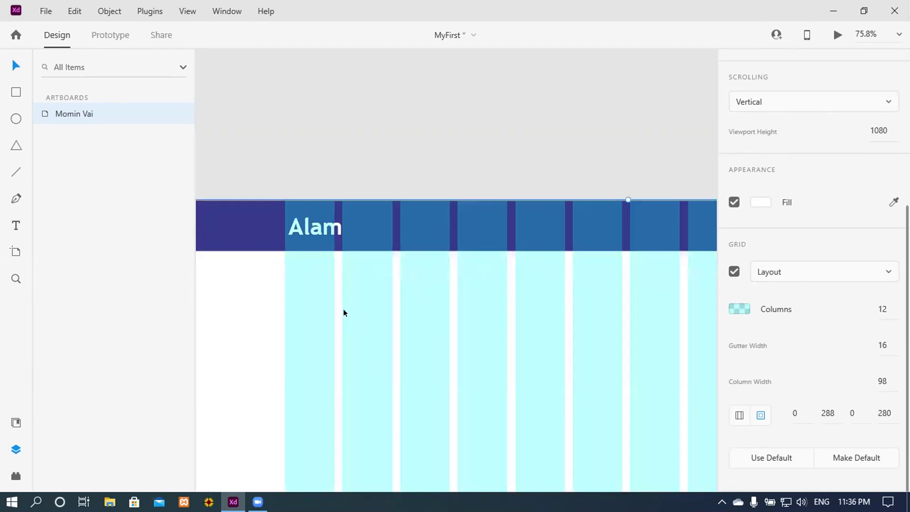
pyautogui.scroll(-3, 343, 309)
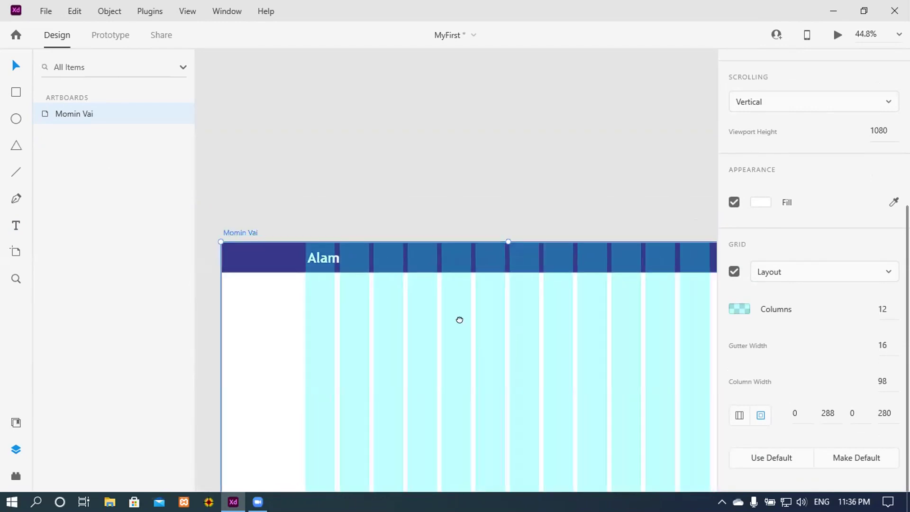
pyautogui.scroll(-4, 450, 318)
pyautogui.scroll(3, 419, 350)
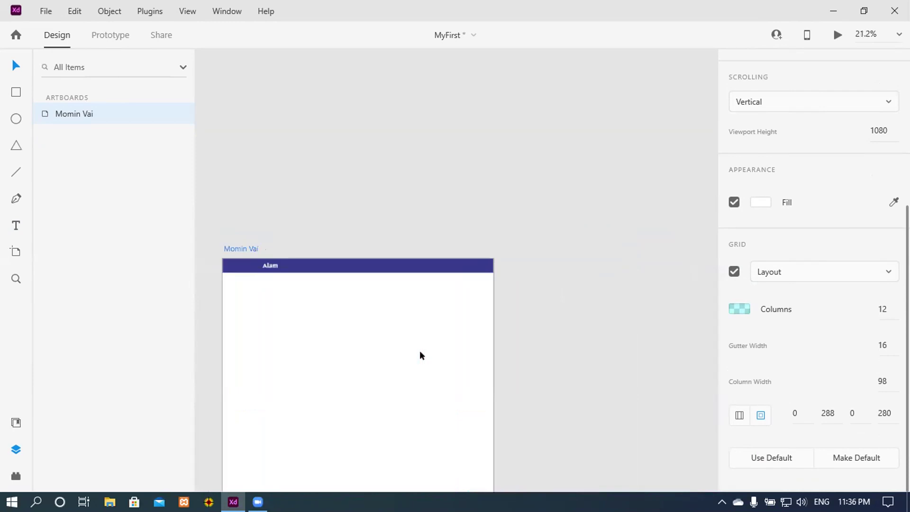
pyautogui.scroll(3, 404, 296)
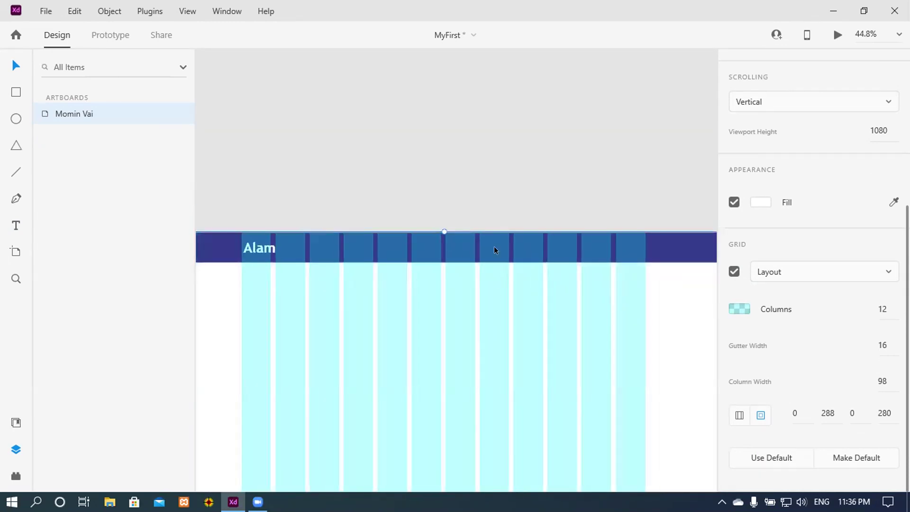
pyautogui.click(17, 227)
pyautogui.click(507, 312)
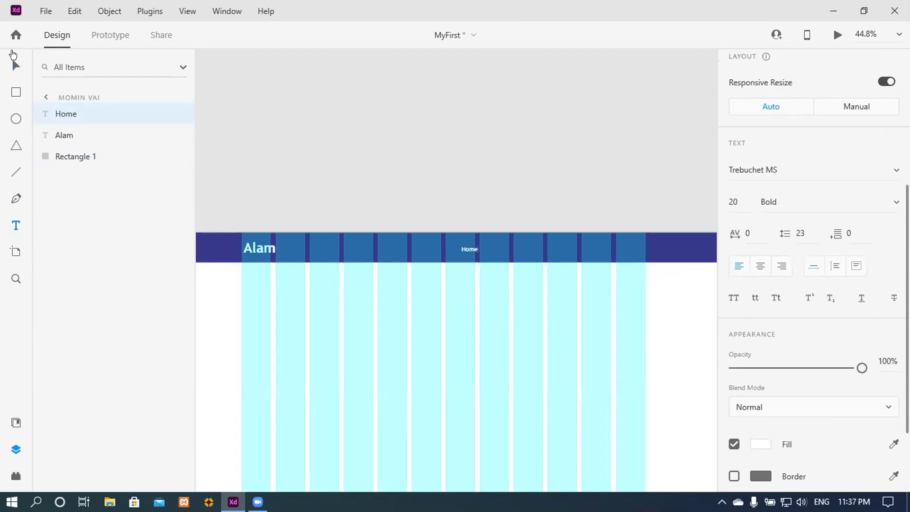
pyautogui.click(12, 65)
pyautogui.click(440, 303)
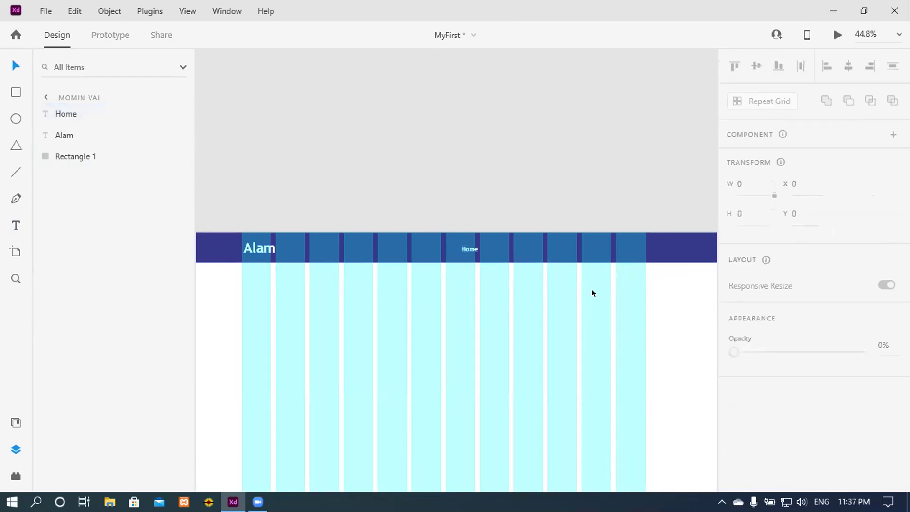
# - Examine the Home label's placement in the header against the column grid
pyautogui.scroll(3, 502, 303)
pyautogui.click(397, 152)
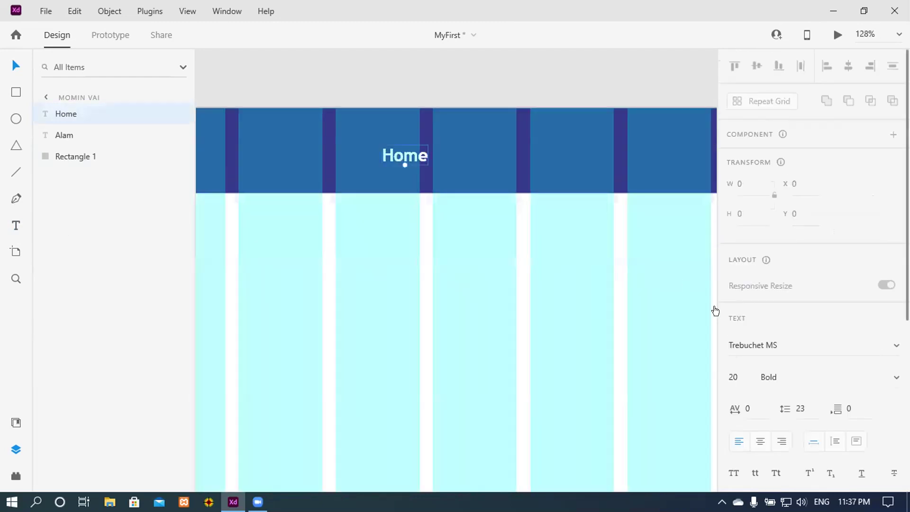
pyautogui.click(421, 293)
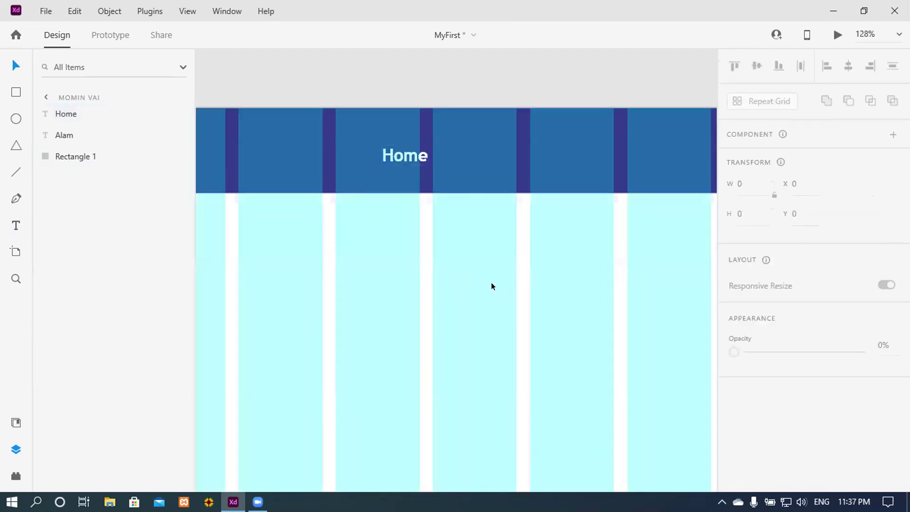
pyautogui.scroll(-3, 491, 283)
pyautogui.moveTo(534, 356); pyautogui.dragTo(480, 353)
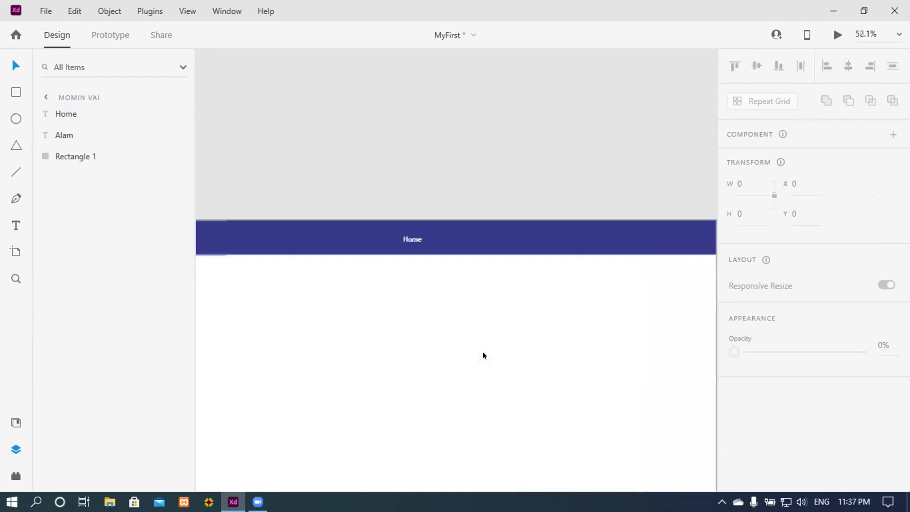
pyautogui.scroll(-2, 480, 340)
pyautogui.scroll(4, 479, 340)
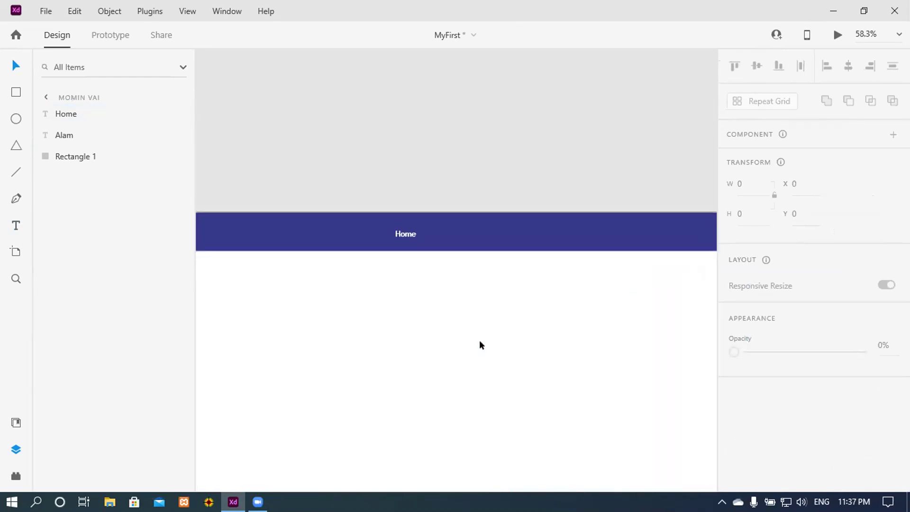
pyautogui.scroll(4, 448, 329)
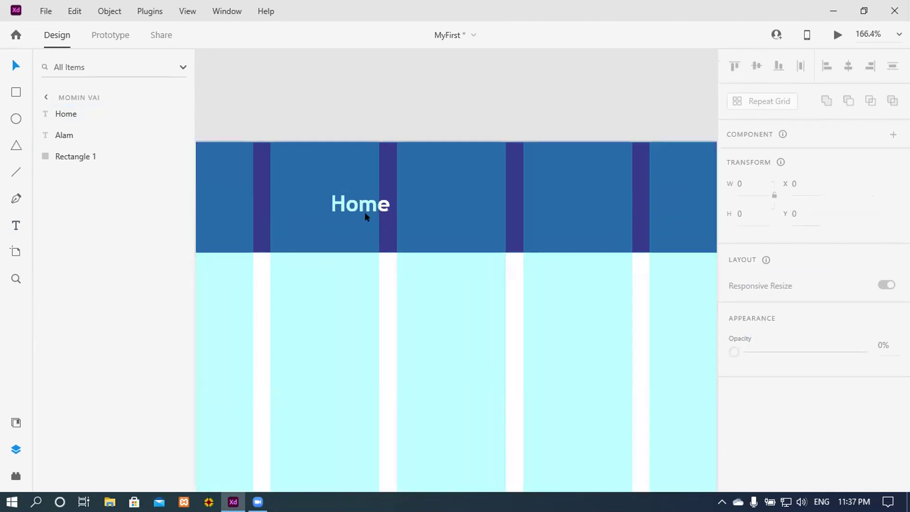
# - Duplicate the Home label beside it on the same line at X 1116 and change the copy's text to "About"
pyautogui.moveTo(391, 204); pyautogui.dragTo(472, 206)
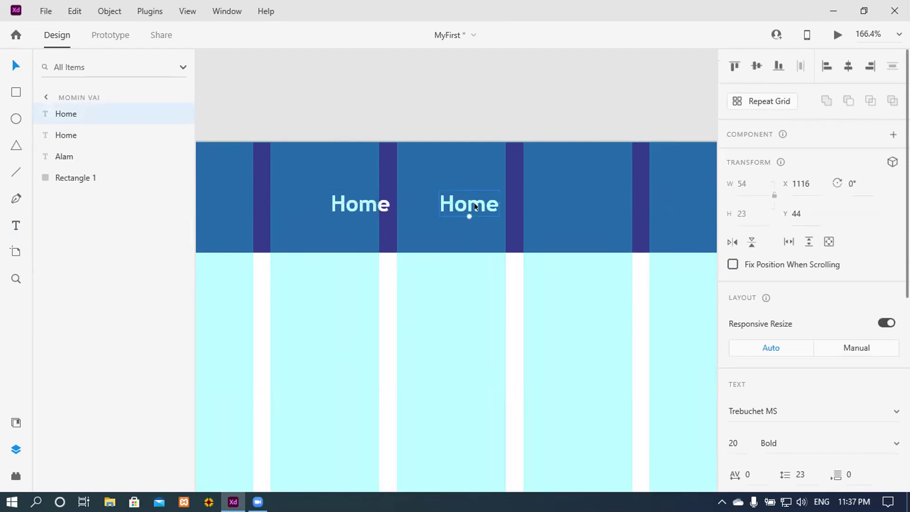
pyautogui.doubleClick(472, 203)
pyautogui.press('BackSpace')
pyautogui.write('About')
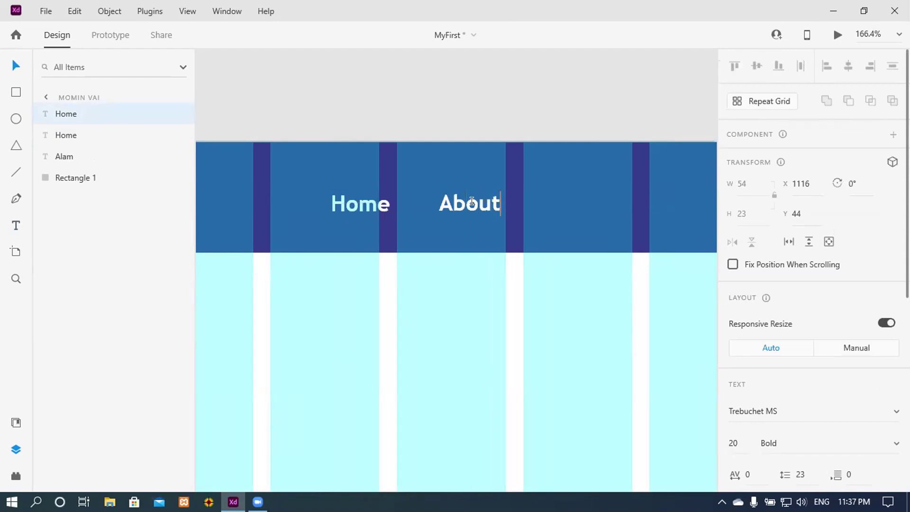
pyautogui.press('Escape')
# - Duplicate the About label further along the header with equal spacing and change the copy's text to "Services"
pyautogui.moveTo(473, 203); pyautogui.dragTo(587, 208)
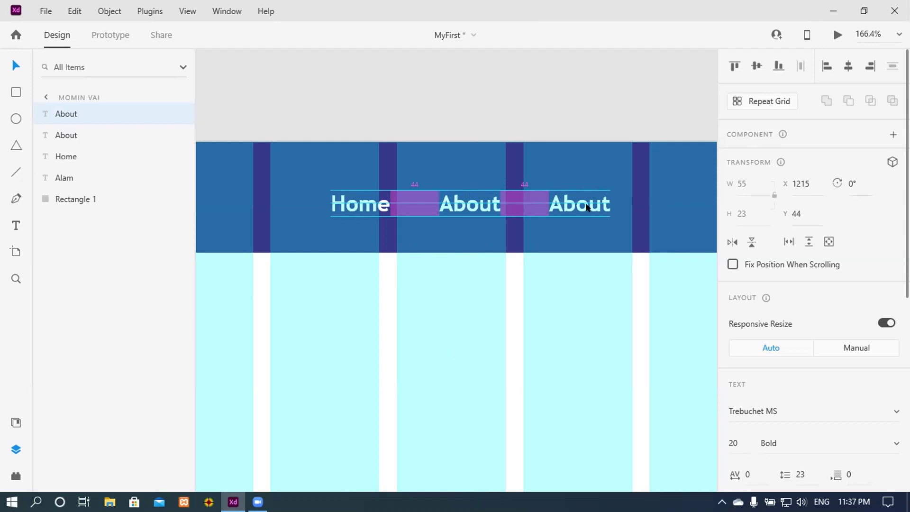
pyautogui.moveTo(587, 207); pyautogui.dragTo(580, 210)
pyautogui.doubleClick(583, 203)
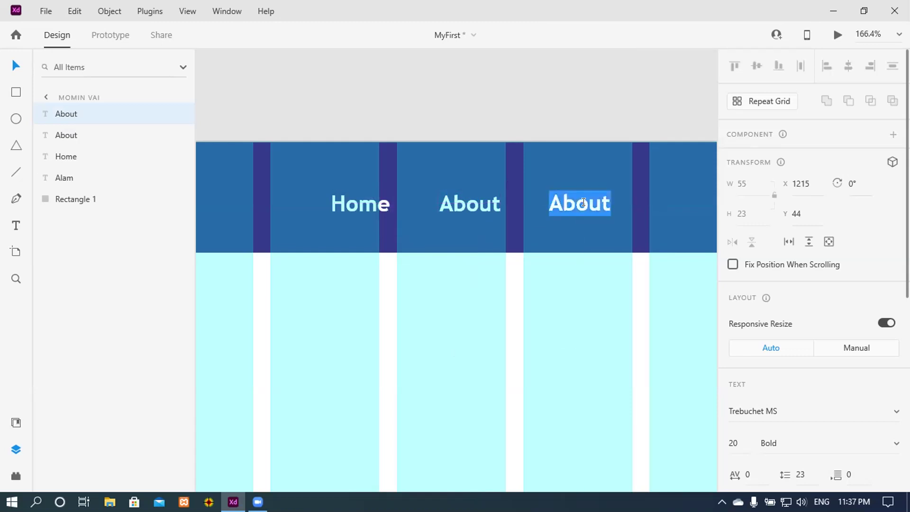
pyautogui.press('BackSpace')
pyautogui.write('SEr')
pyautogui.press('BackSpace')
pyautogui.press('BackSpace')
pyautogui.write('ervices')
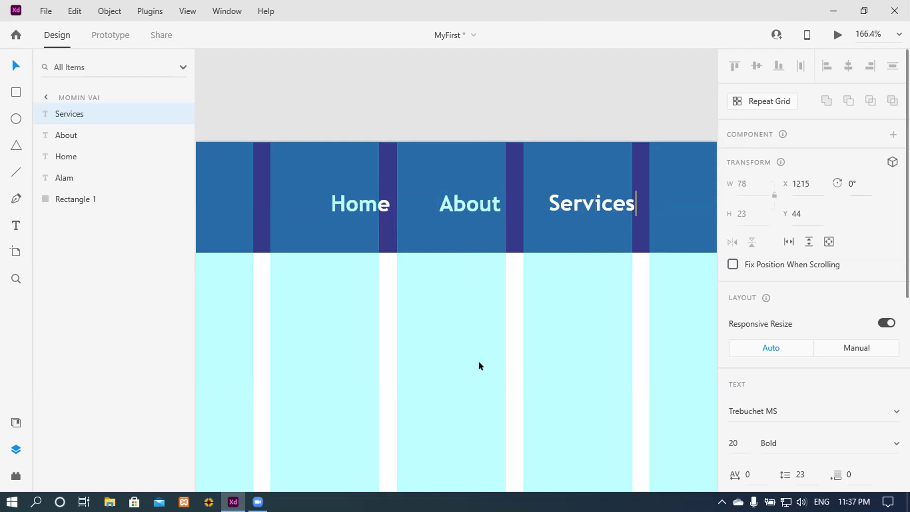
pyautogui.press('Escape')
# - Duplicate the Services label on the same line at X 1337 and change the copy's text to "Projects"
pyautogui.hscroll(5, 394, 370)
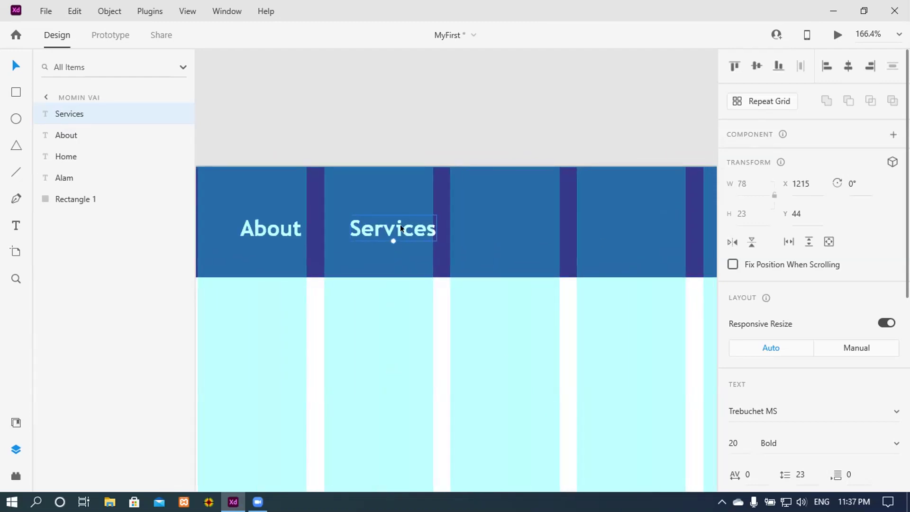
pyautogui.moveTo(400, 224); pyautogui.dragTo(539, 229)
pyautogui.doubleClick(561, 231)
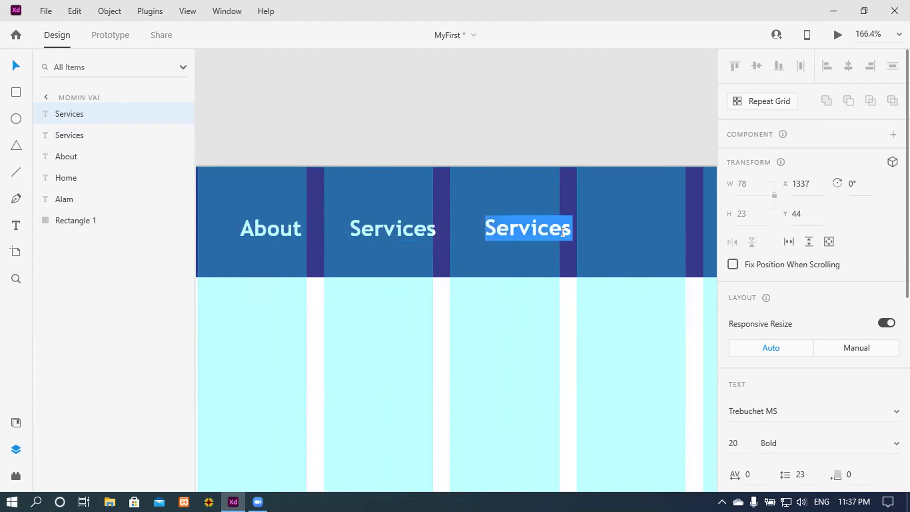
pyautogui.press('BackSpace')
pyautogui.write('P')
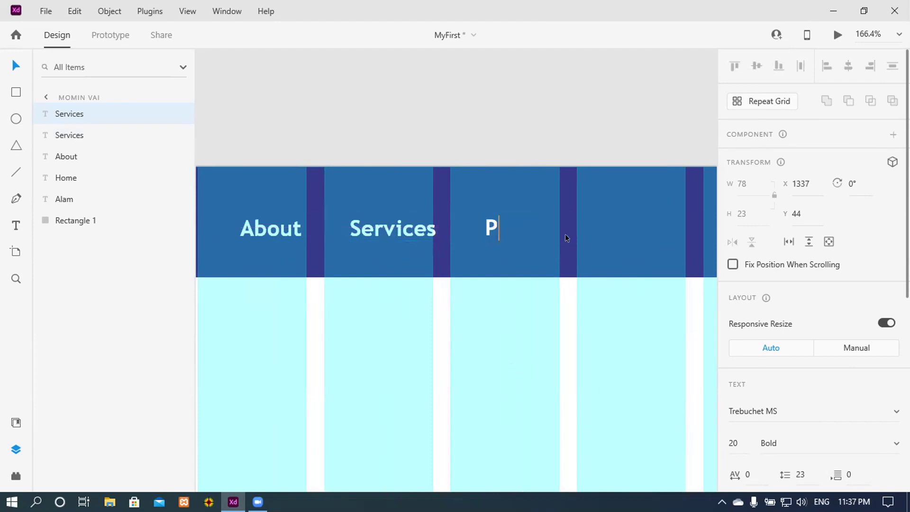
pyautogui.write('rojects')
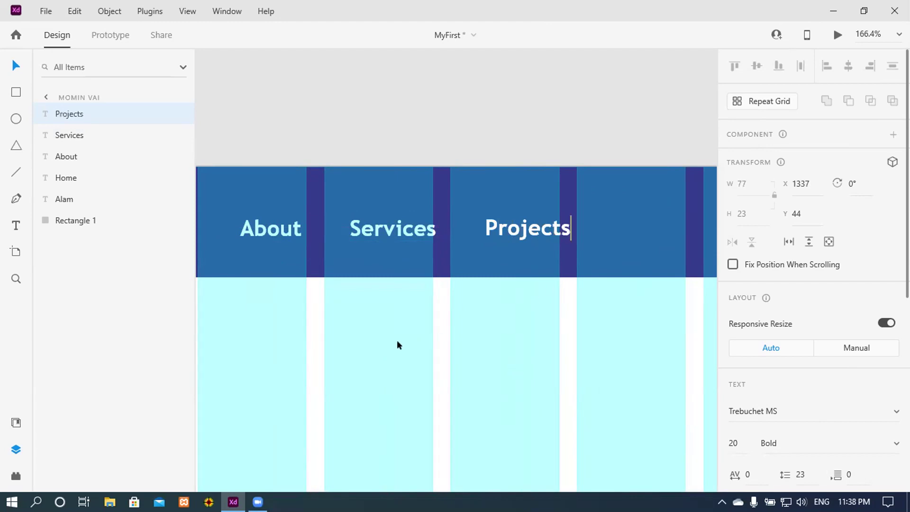
pyautogui.press('Escape')
# - Duplicate the Projects label on the same line at X 1457 and change the copy's text to "Contacts"
pyautogui.moveTo(591, 357); pyautogui.dragTo(375, 355)
pyautogui.moveTo(311, 228); pyautogui.dragTo(443, 224)
pyautogui.doubleClick(460, 226)
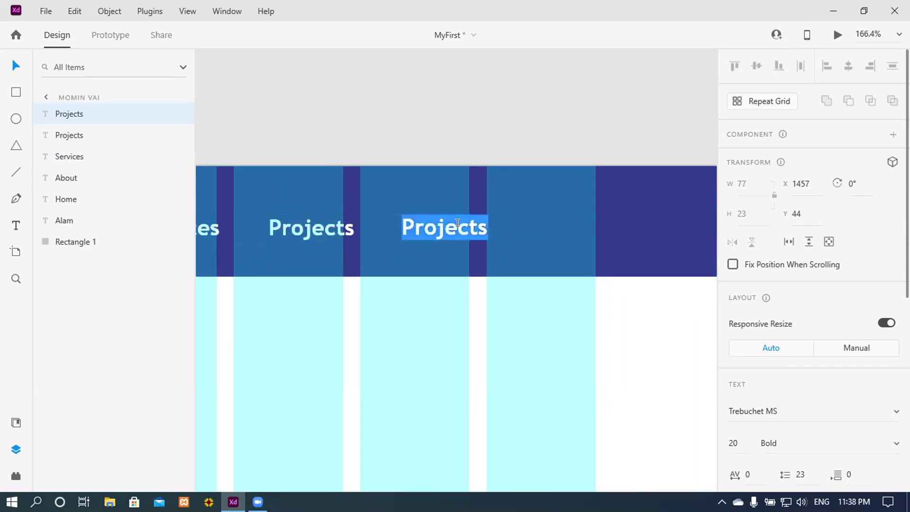
pyautogui.write('Co')
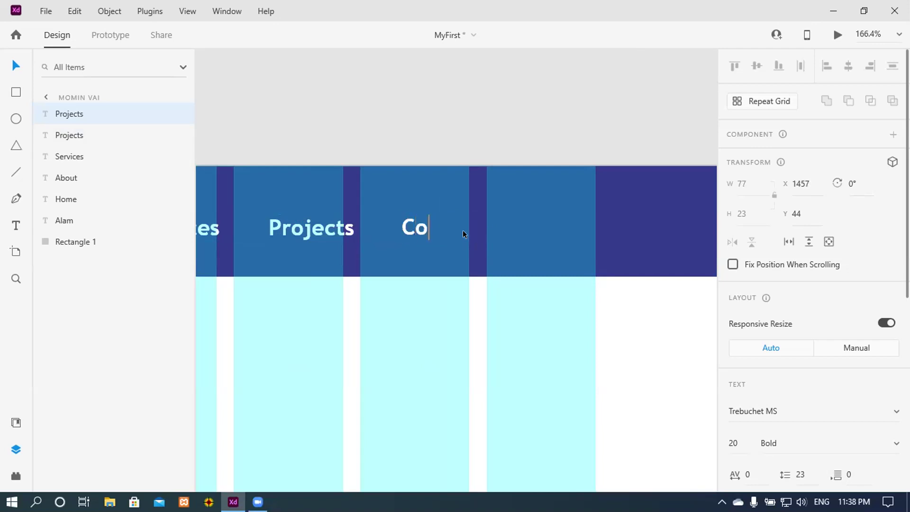
pyautogui.write('natacts')
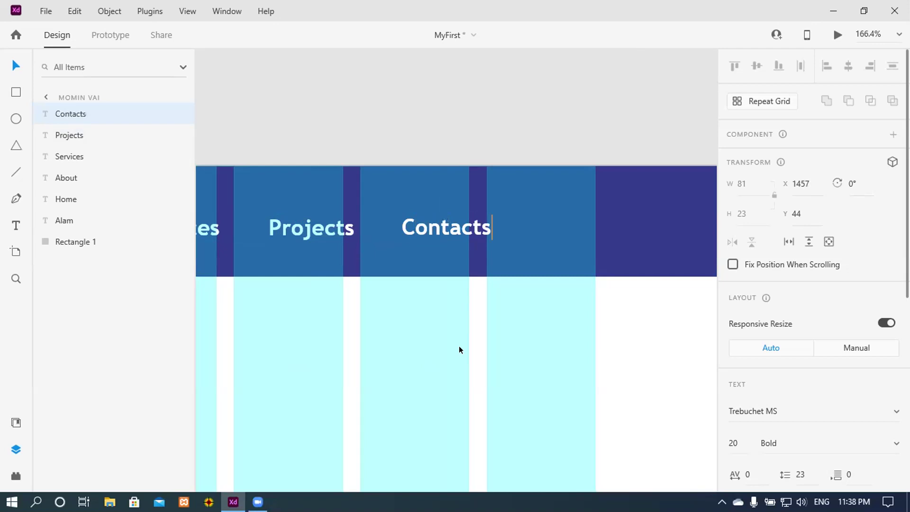
pyautogui.press('Escape')
pyautogui.scroll(-3, 458, 345)
pyautogui.moveTo(365, 373); pyautogui.dragTo(579, 351)
pyautogui.scroll(-4, 579, 351)
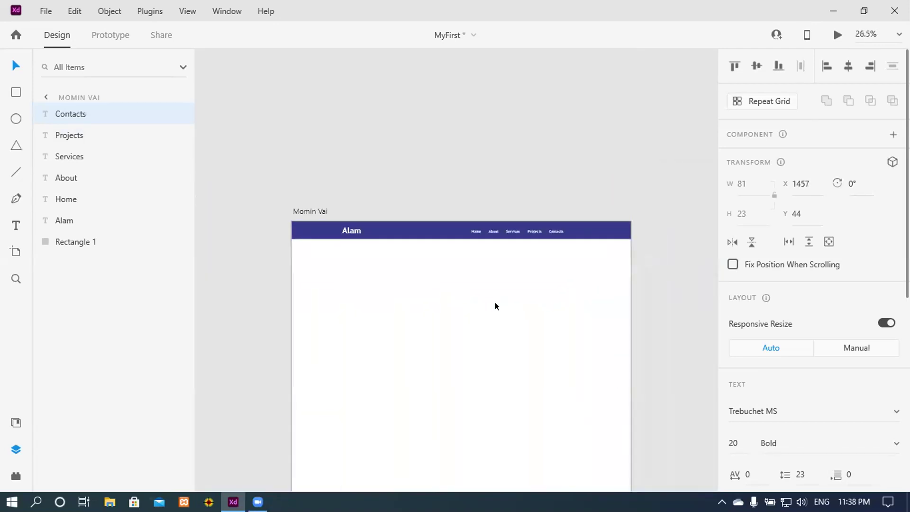
# - Try to select the five menu labels from Home to Contacts together in the header
pyautogui.scroll(3, 549, 264)
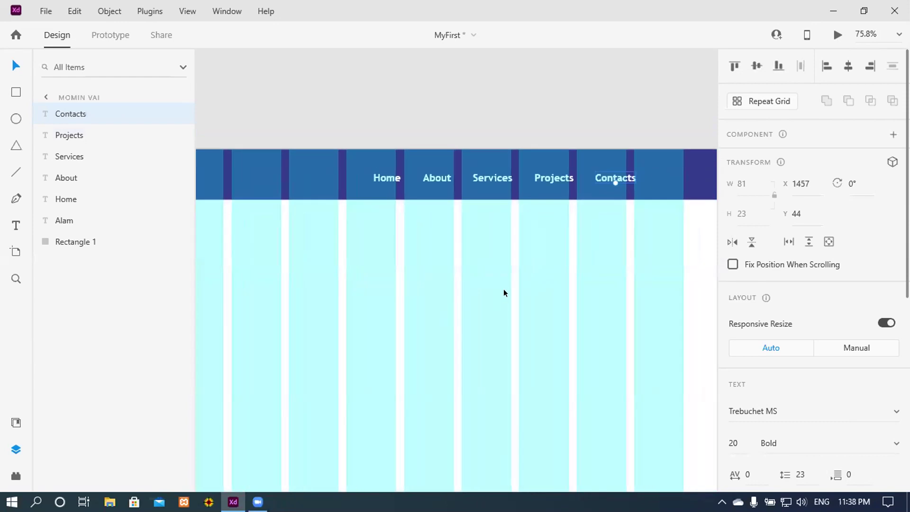
pyautogui.moveTo(504, 290); pyautogui.dragTo(400, 282)
pyautogui.click(377, 265)
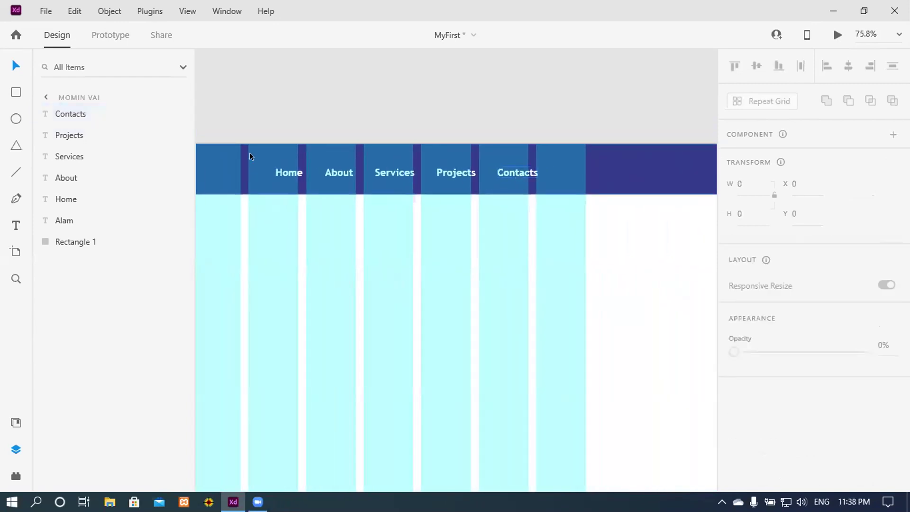
pyautogui.moveTo(268, 108); pyautogui.dragTo(537, 202)
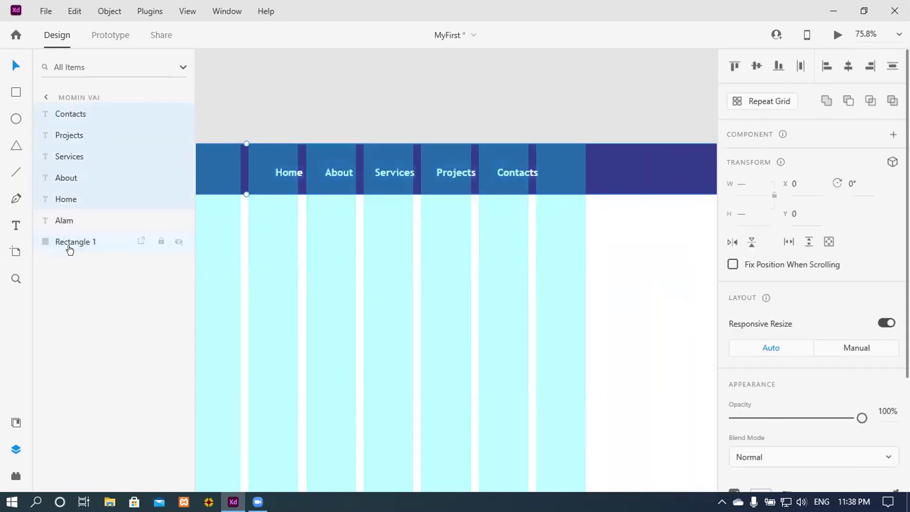
pyautogui.click(557, 265)
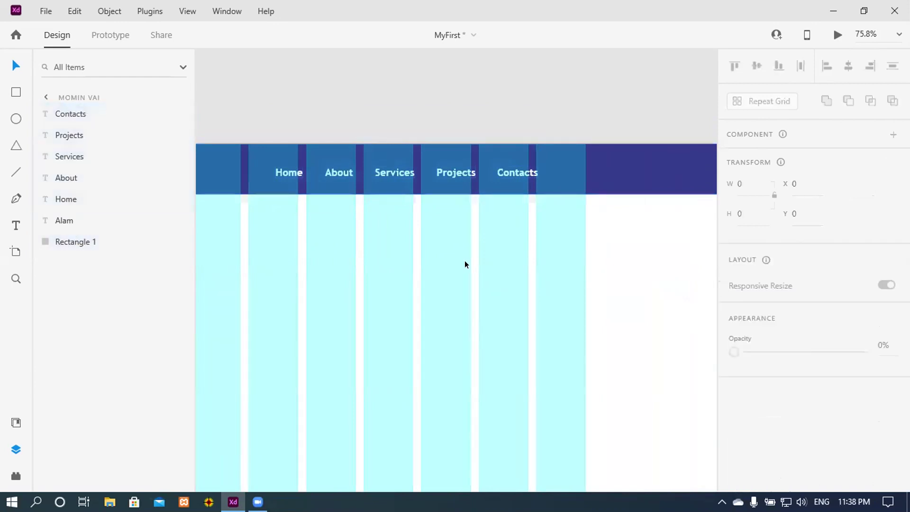
# - Undo the accidental shift of the header rectangle and clear the selection
pyautogui.click(269, 165)
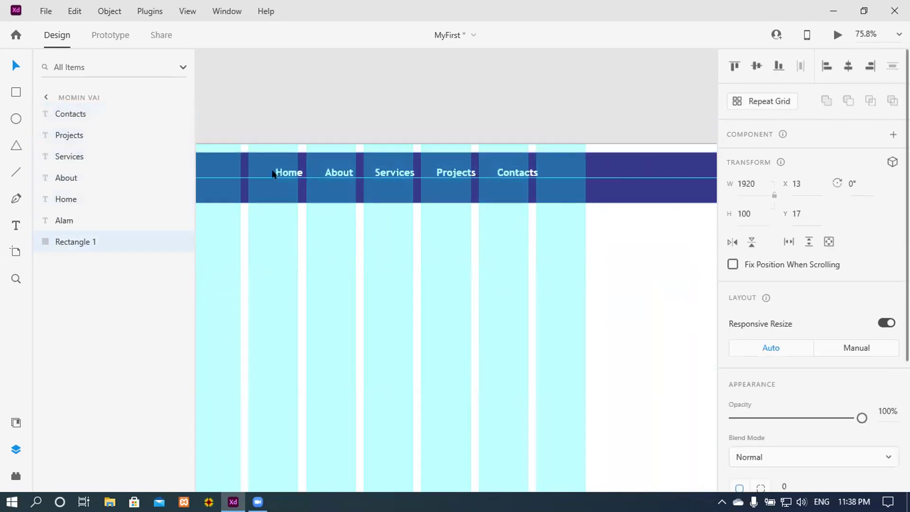
pyautogui.click(342, 226)
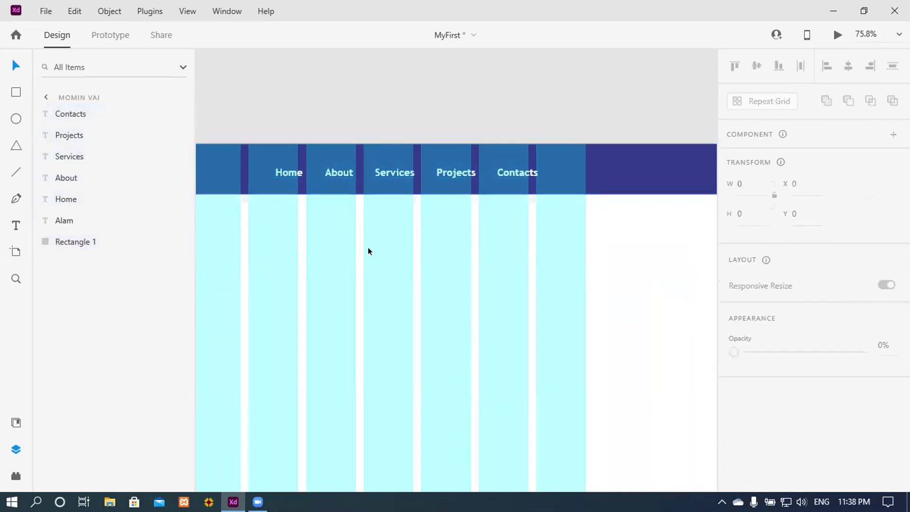
pyautogui.hscroll(-5, 368, 247)
pyautogui.hotkey('ctrl', 'shift', "'")
pyautogui.scroll(-2, 422, 258)
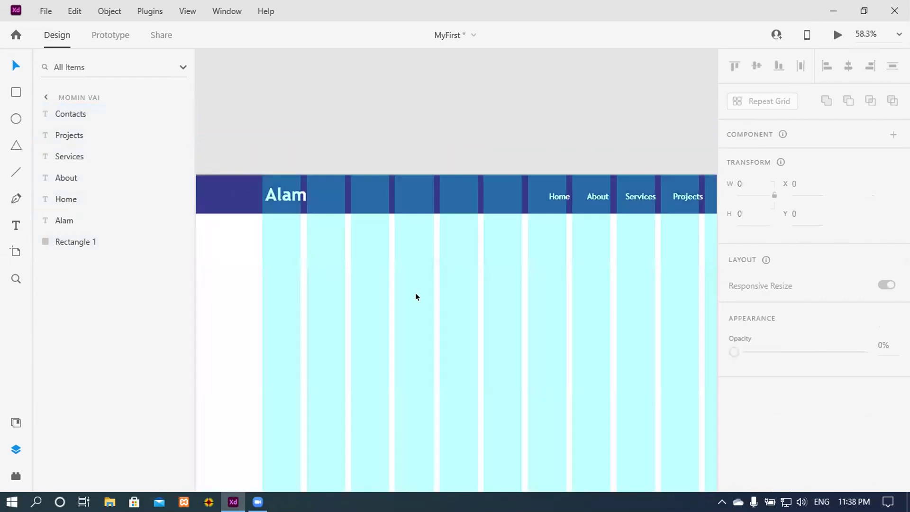
pyautogui.scroll(-4, 415, 292)
pyautogui.hotkey('ctrl', 'z')
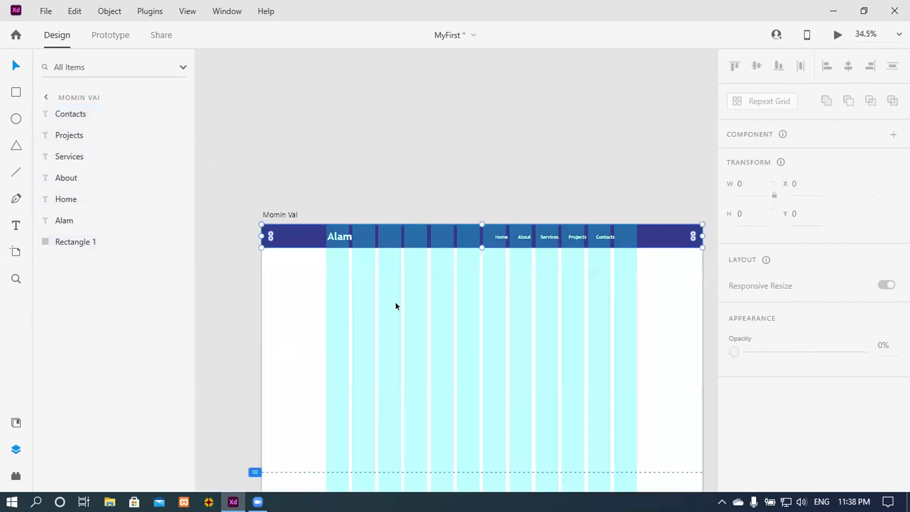
pyautogui.click(395, 302)
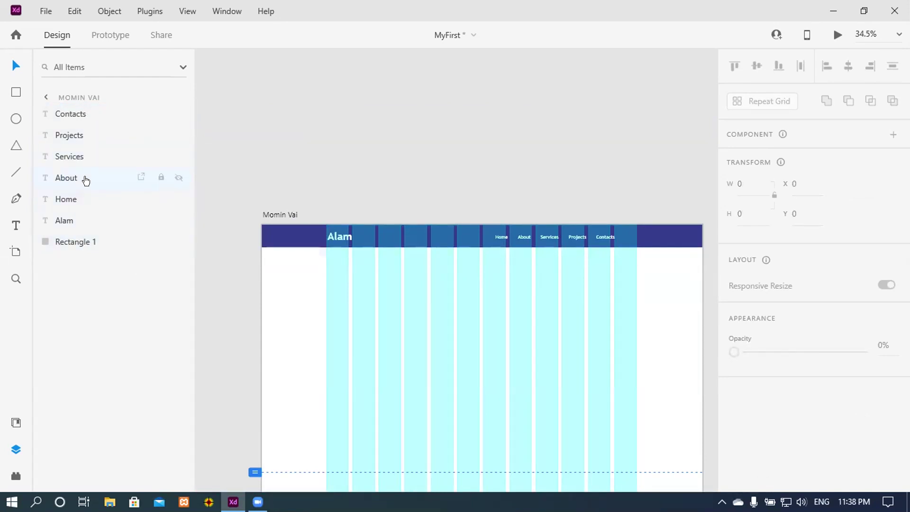
# - Group the five menu labels Home, About, Services, Projects and Contacts into one group
pyautogui.click(70, 199)
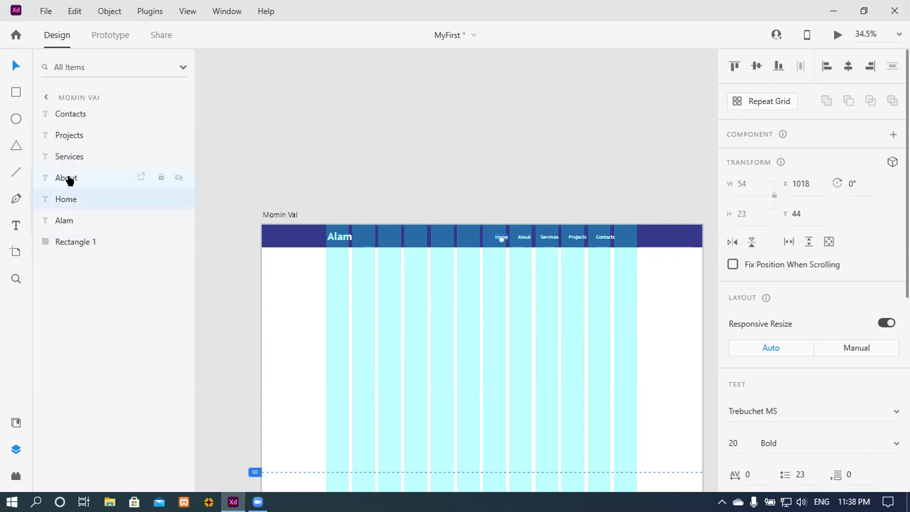
pyautogui.keyDown('shift'); pyautogui.click(69, 178); pyautogui.keyUp('shift')
pyautogui.keyDown('shift'); pyautogui.click(70, 158); pyautogui.keyUp('shift')
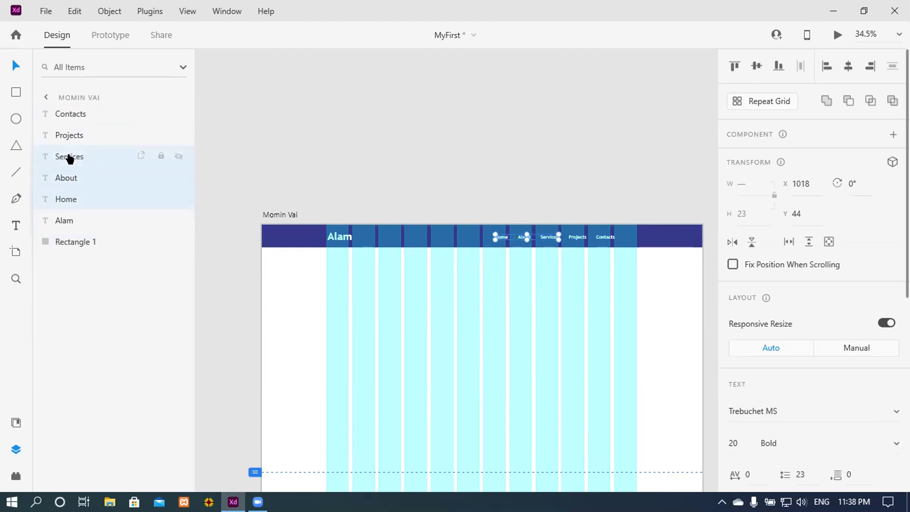
pyautogui.keyDown('shift'); pyautogui.click(70, 115); pyautogui.keyUp('shift')
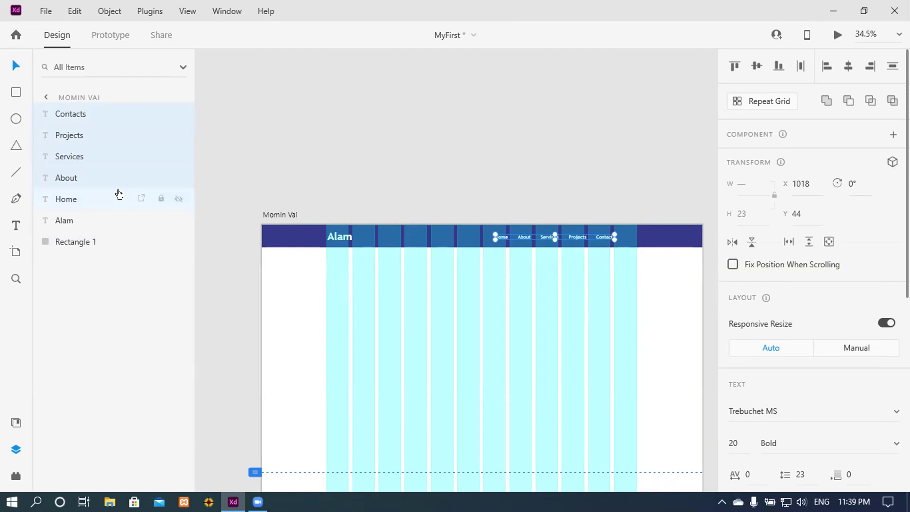
pyautogui.hotkey('ctrl', 'g')
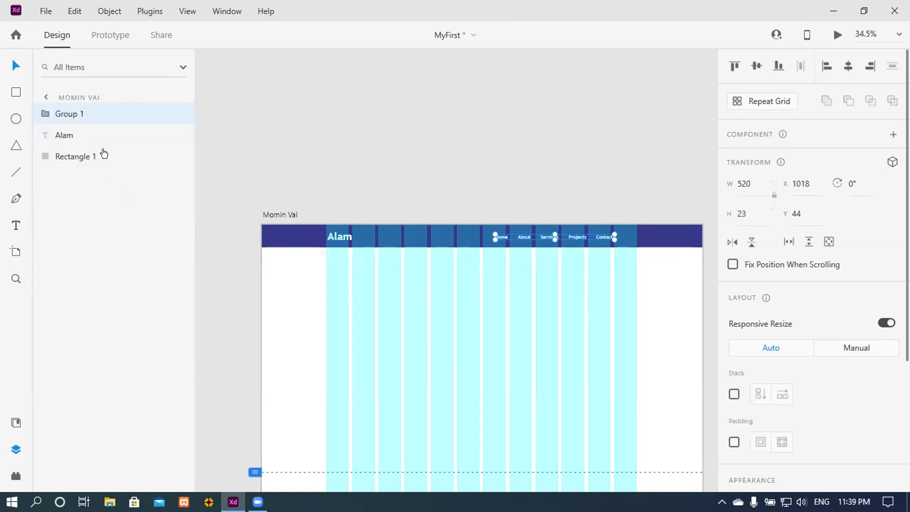
# - Rename the new menu label group as "Nav Links" and clear the selection
pyautogui.rightClick(85, 115)
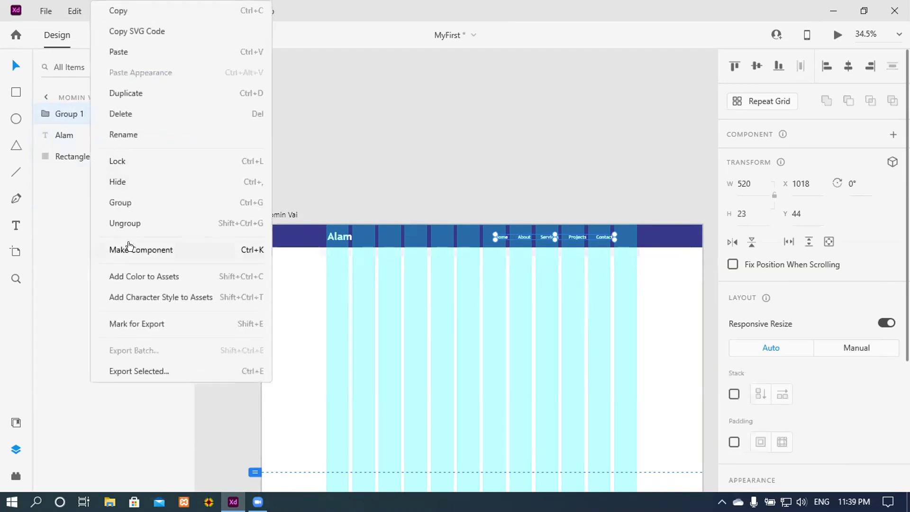
pyautogui.click(135, 134)
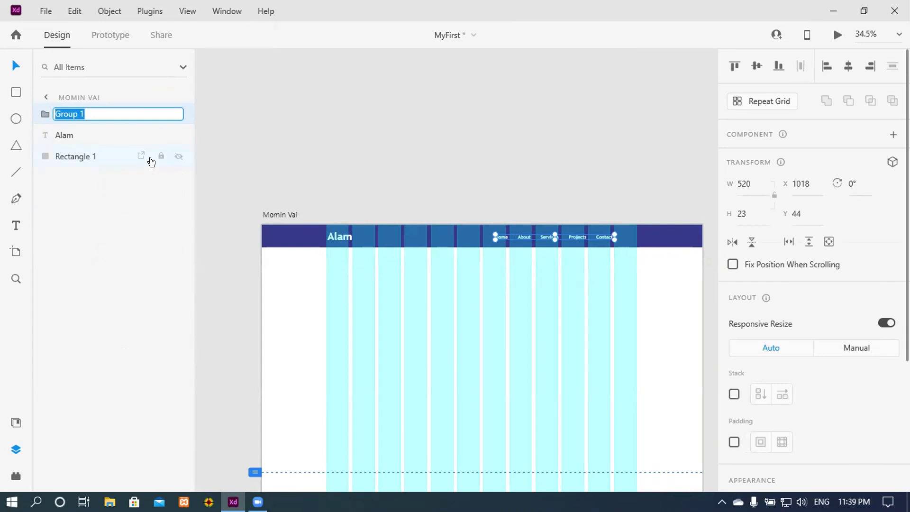
pyautogui.press('BackSpace')
pyautogui.write('Nav Links')
pyautogui.press('Return')
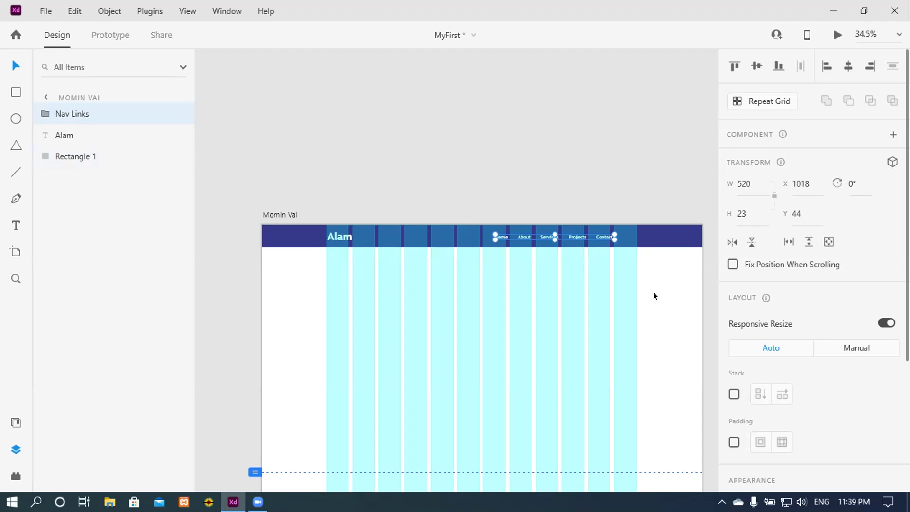
pyautogui.click(598, 287)
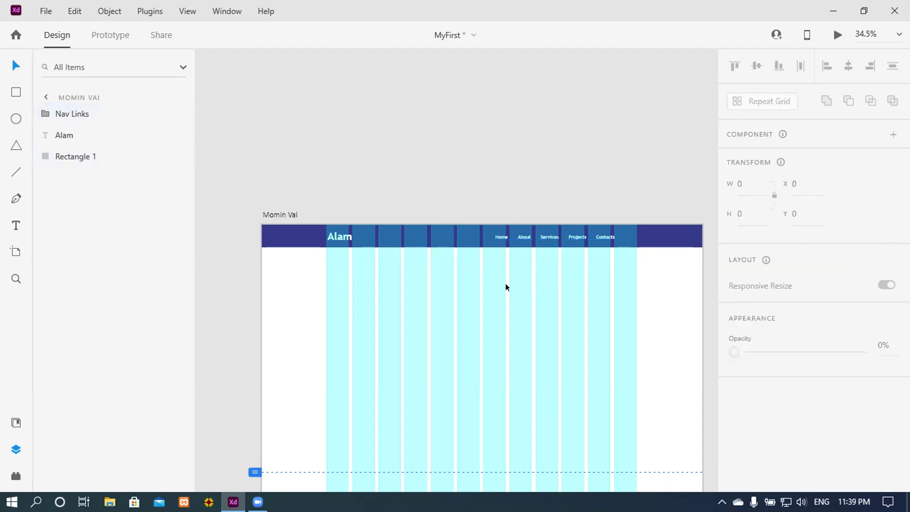
# - Move the Nav Links group right until Contacts ends at the last grid column's outer edge, and hide the column grid
pyautogui.scroll(3, 505, 283)
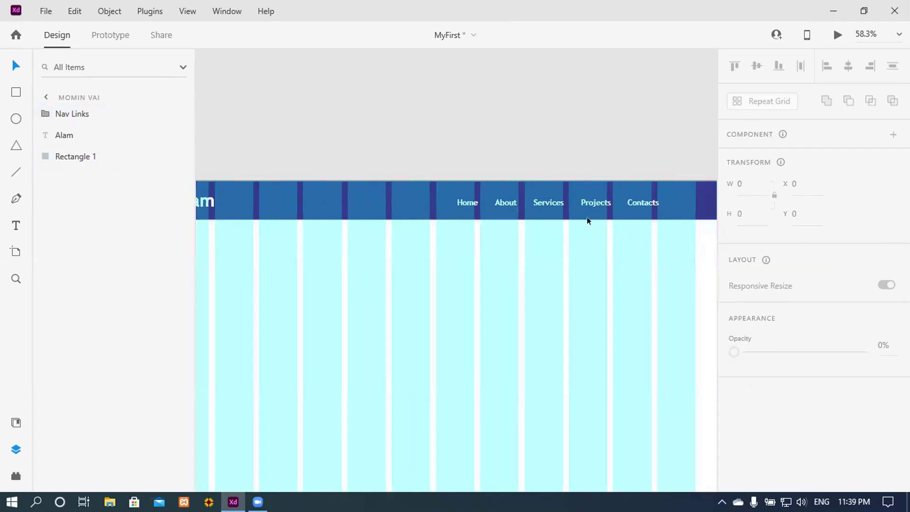
pyautogui.moveTo(587, 201); pyautogui.dragTo(624, 201)
pyautogui.click(627, 269)
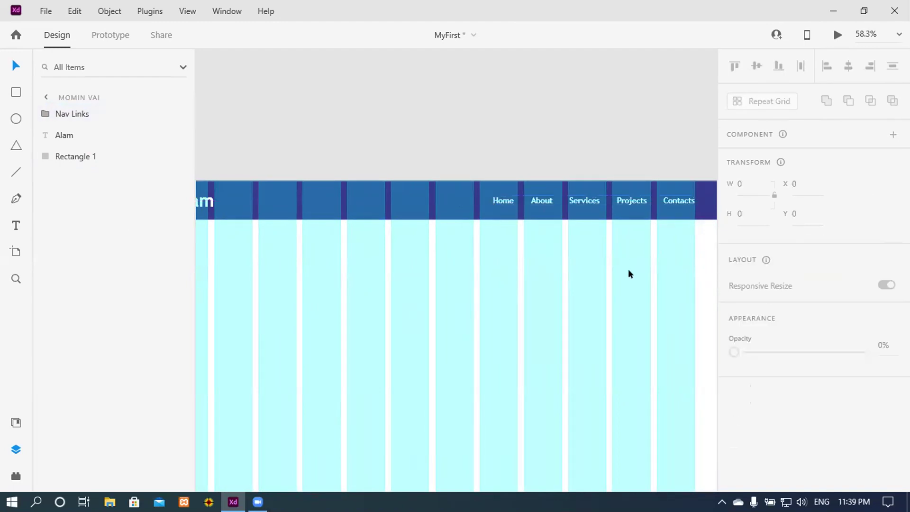
pyautogui.scroll(-5, 628, 268)
pyautogui.hscroll(3, 553, 329)
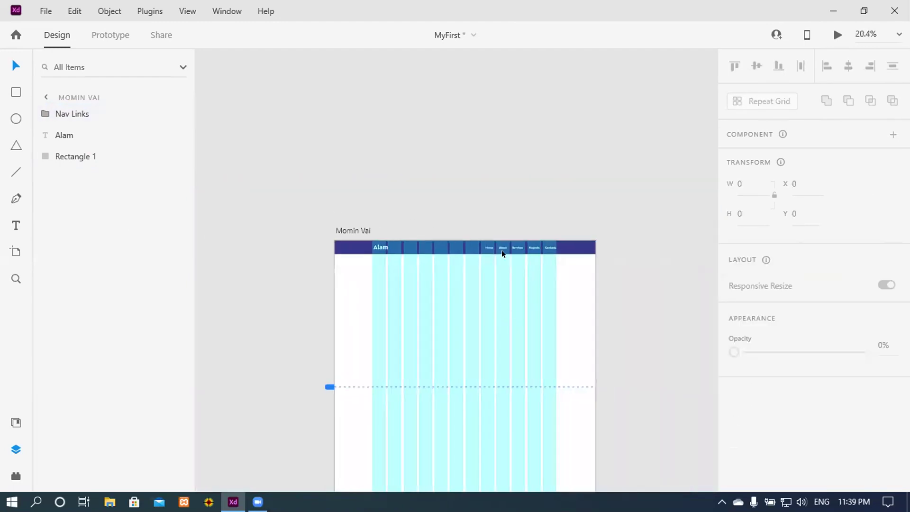
pyautogui.scroll(3, 479, 288)
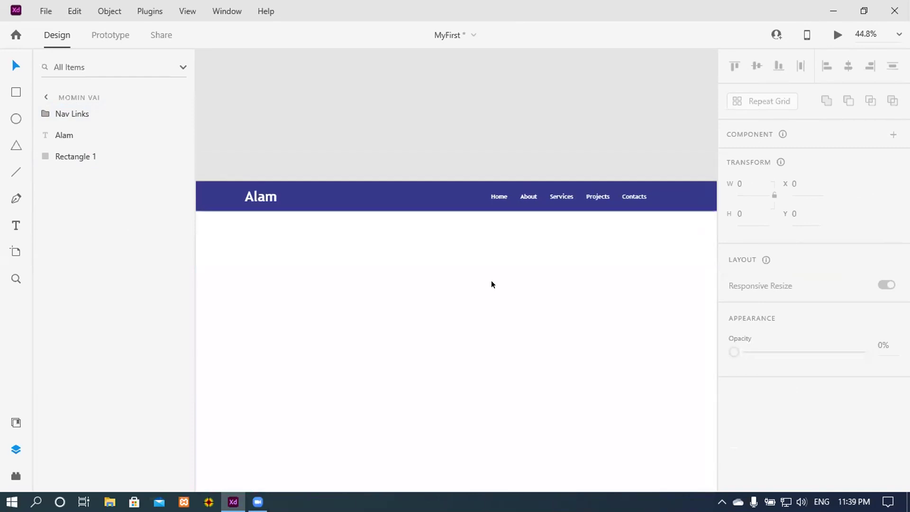
# - Check how the navbar's logo text and links line up with the layout grid, switching the grid off and back on
pyautogui.moveTo(481, 283); pyautogui.dragTo(521, 276)
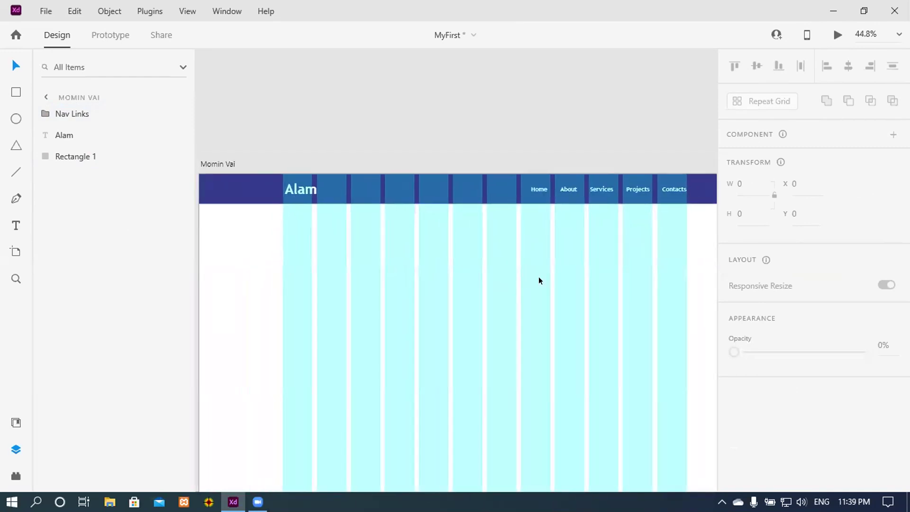
pyautogui.moveTo(573, 286); pyautogui.dragTo(463, 306)
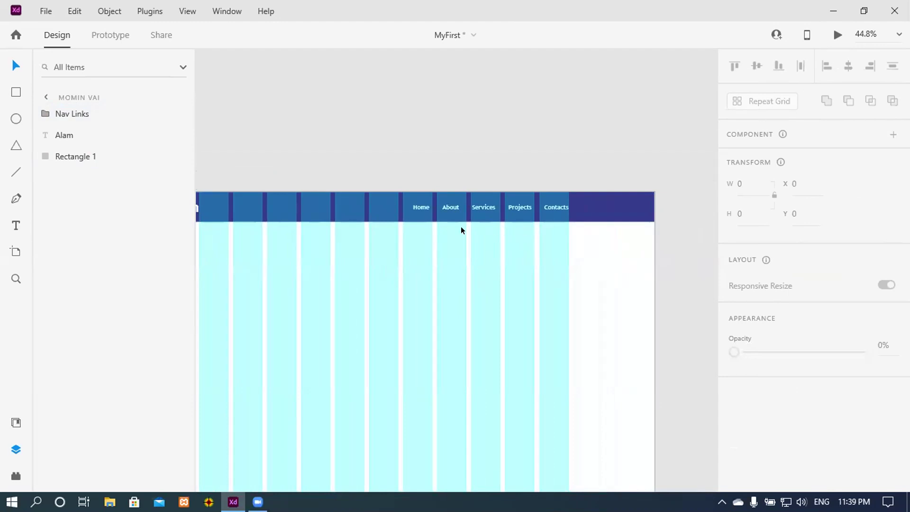
pyautogui.click(72, 156)
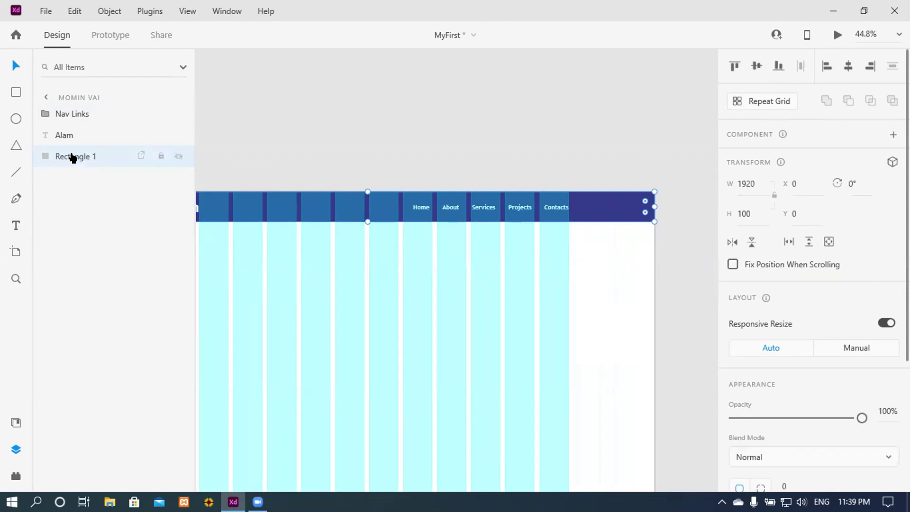
pyautogui.keyDown('ctrl'); pyautogui.click(73, 114); pyautogui.keyUp('ctrl')
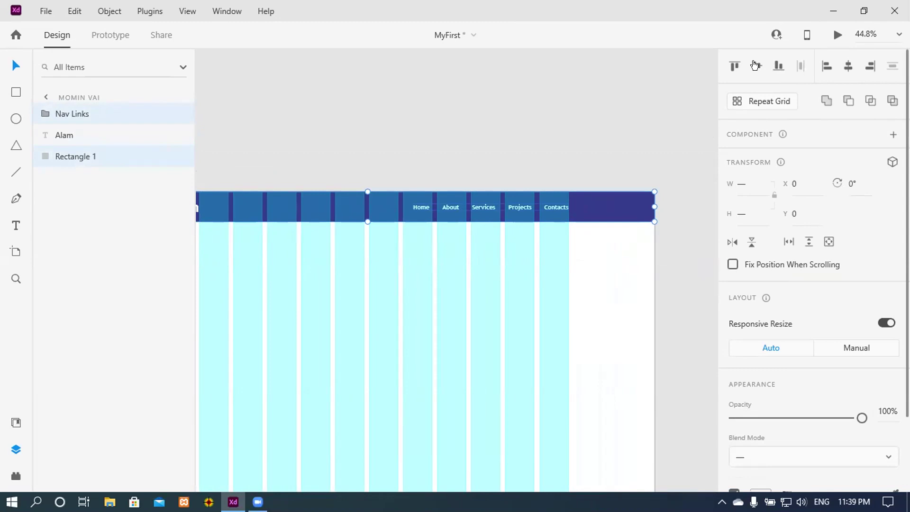
pyautogui.click(417, 336)
pyautogui.hotkey('ctrl', 'shift', "'")
pyautogui.scroll(-5, 418, 321)
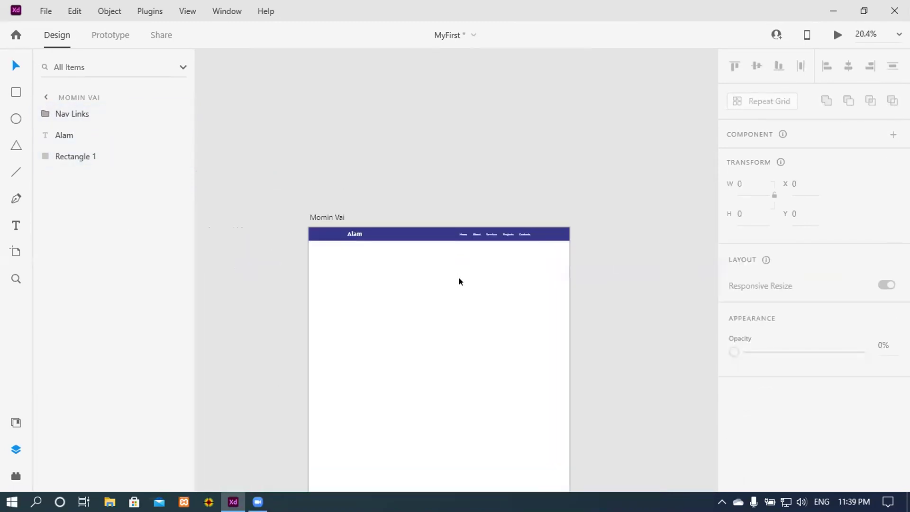
pyautogui.hotkey('ctrl', 'shift', "'")
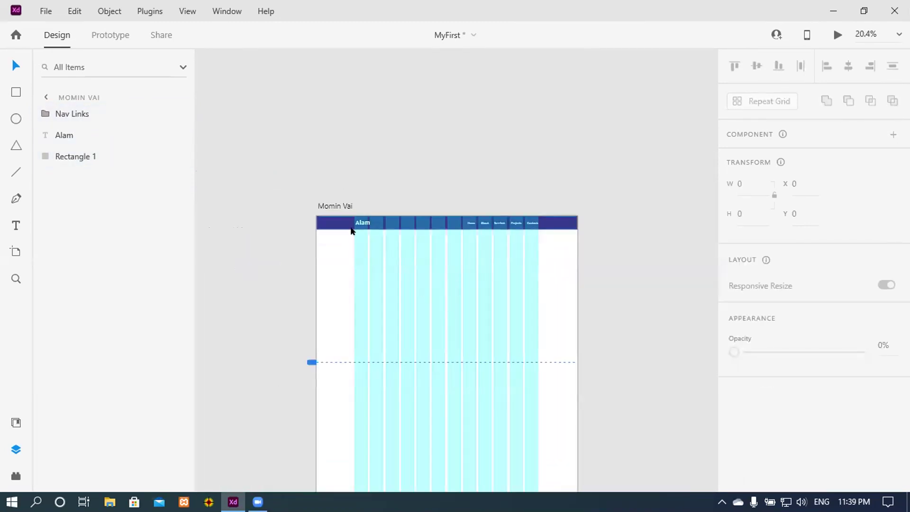
# - Group the Nav Links folder, the logo text and Rectangle 1 into a single group
pyautogui.click(67, 157)
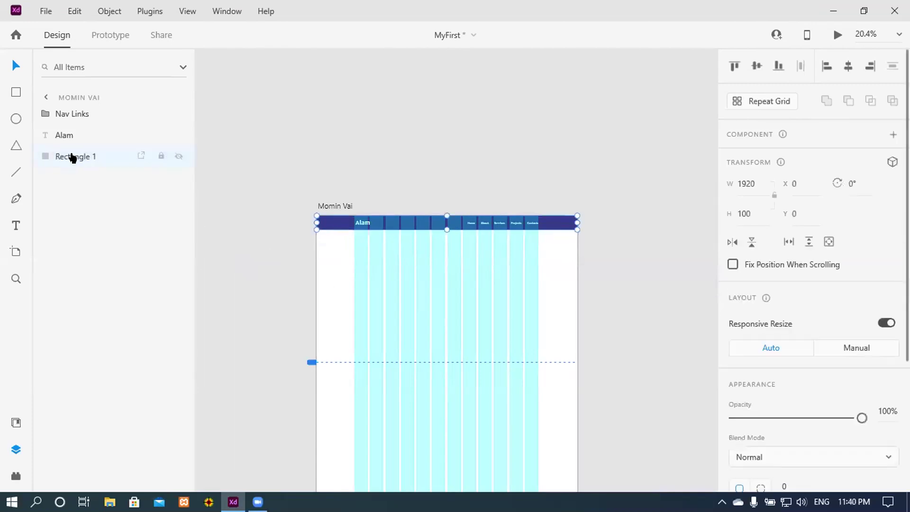
pyautogui.keyDown('shift'); pyautogui.click(55, 136); pyautogui.keyUp('shift')
pyautogui.keyDown('shift'); pyautogui.click(73, 117); pyautogui.keyUp('shift')
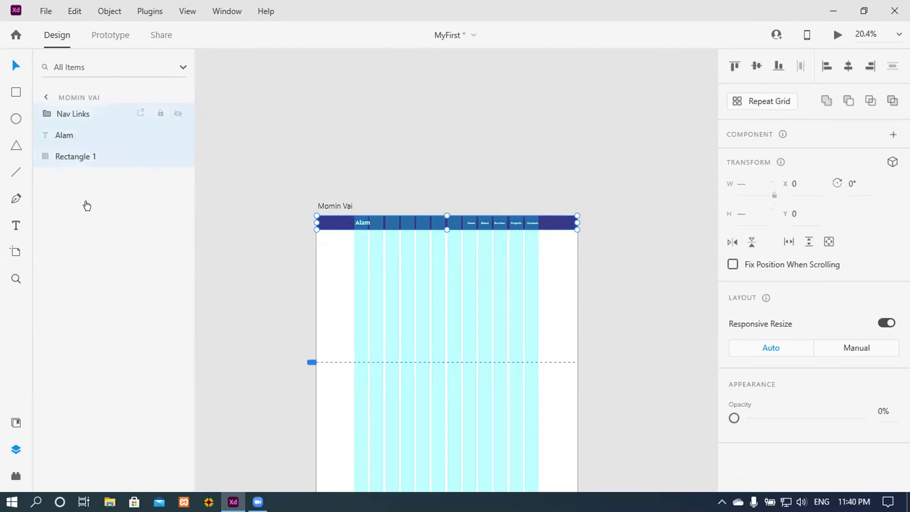
pyautogui.rightClick(83, 127)
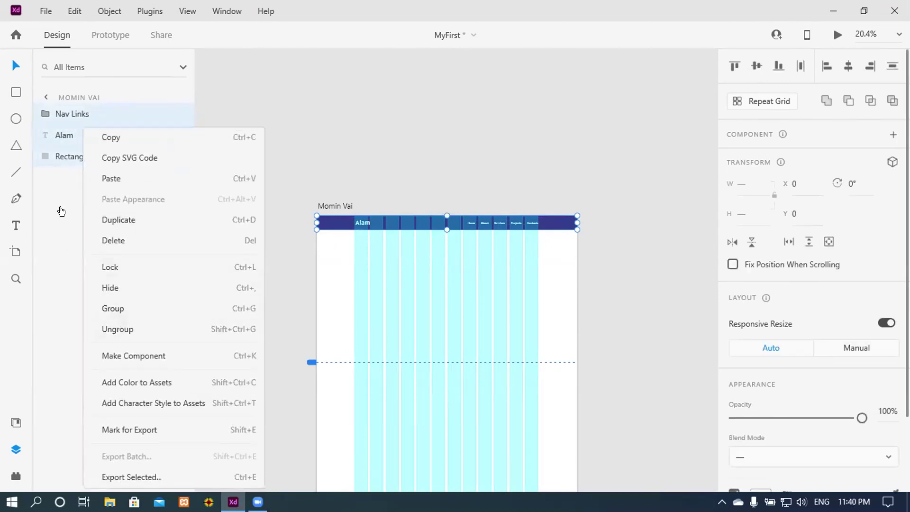
pyautogui.click(60, 137)
pyautogui.rightClick(60, 138)
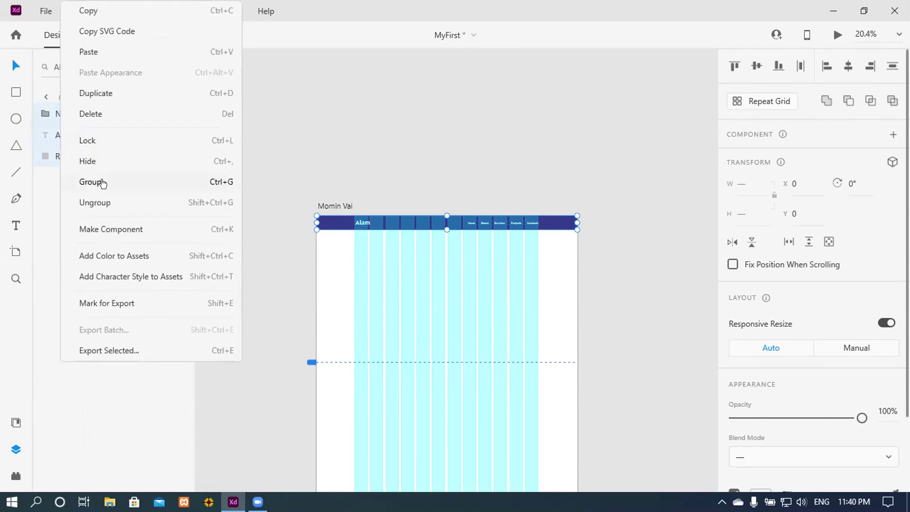
pyautogui.click(138, 182)
# - Rename the new group as Navbar
pyautogui.rightClick(90, 116)
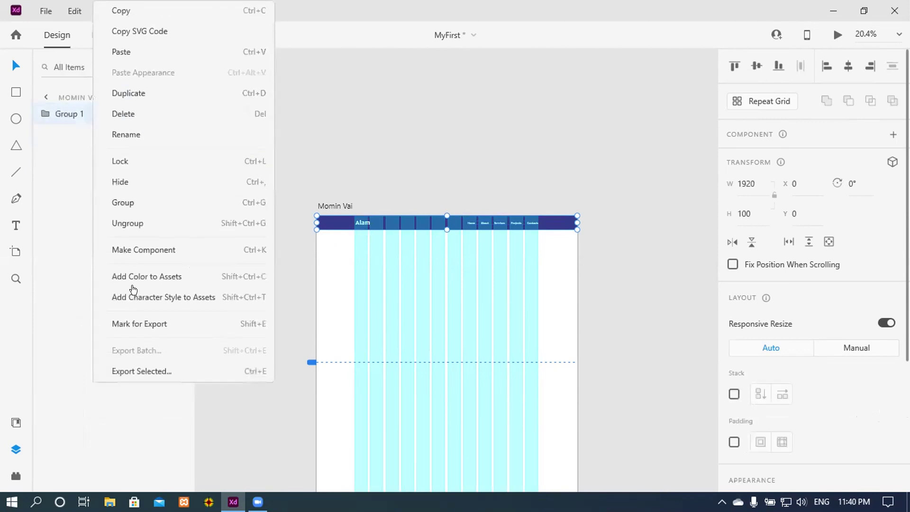
pyautogui.click(126, 135)
pyautogui.press('BackSpace')
pyautogui.write('Navbar')
pyautogui.press('Return')
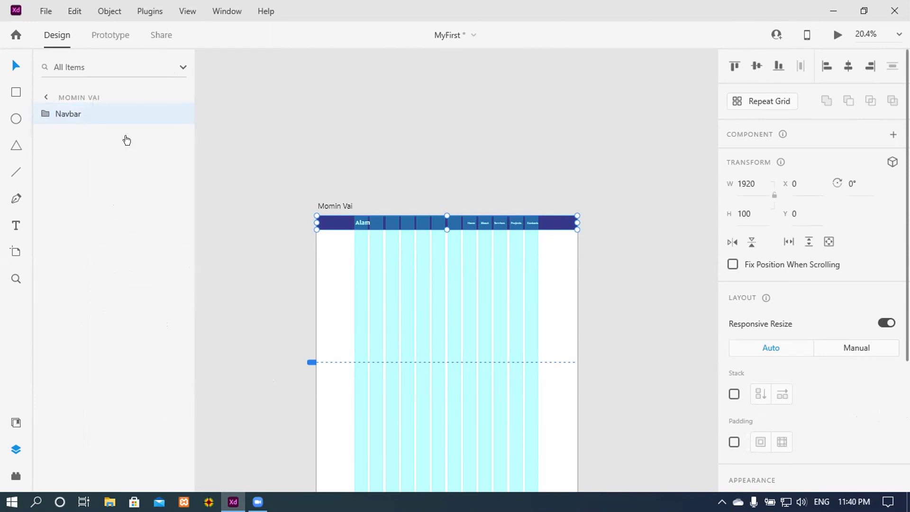
pyautogui.click(613, 231)
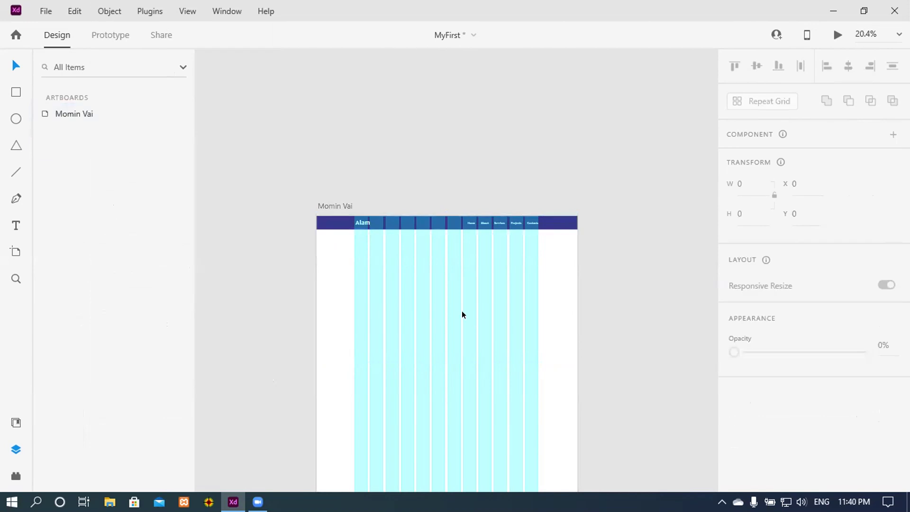
# - Place three copies of the Navbar group at staggered positions down the artboard
pyautogui.click(417, 223)
pyautogui.moveTo(407, 218); pyautogui.dragTo(416, 284)
pyautogui.moveTo(428, 362); pyautogui.dragTo(448, 429)
pyautogui.scroll(-3, 580, 281)
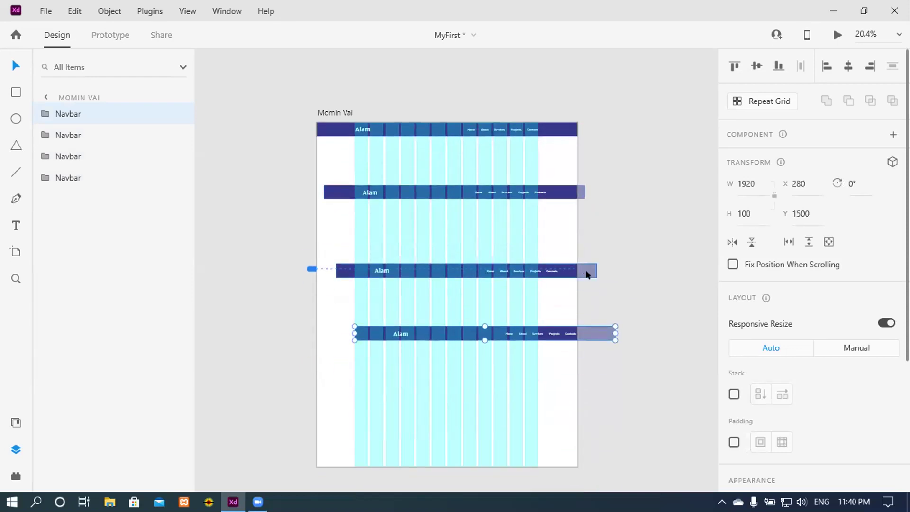
# - Delete the three Navbar copies, keeping the original at the artboard's top edge
pyautogui.press('Delete')
pyautogui.click(587, 272)
pyautogui.press('Delete')
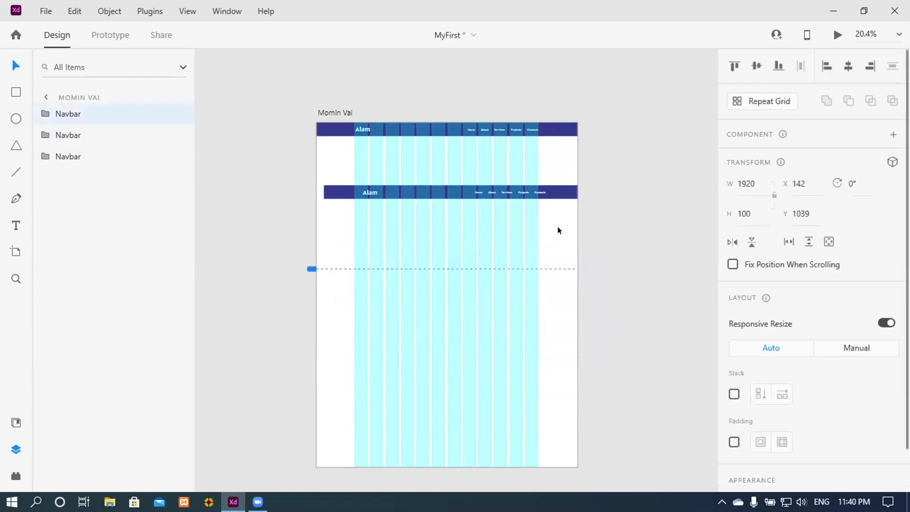
pyautogui.click(546, 192)
pyautogui.press('Delete')
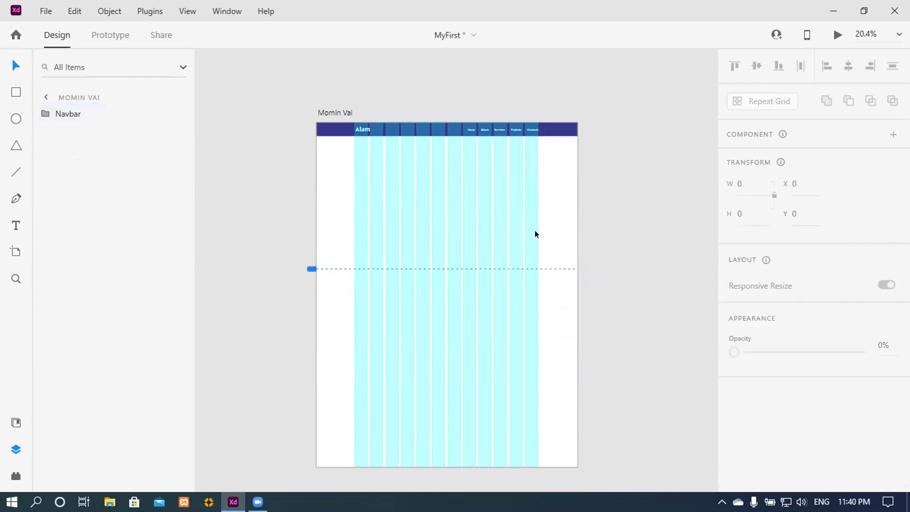
# - Turn off the layout grid for the artboard
pyautogui.scroll(1, 522, 228)
pyautogui.scroll(3, 449, 220)
pyautogui.scroll(2, 500, 246)
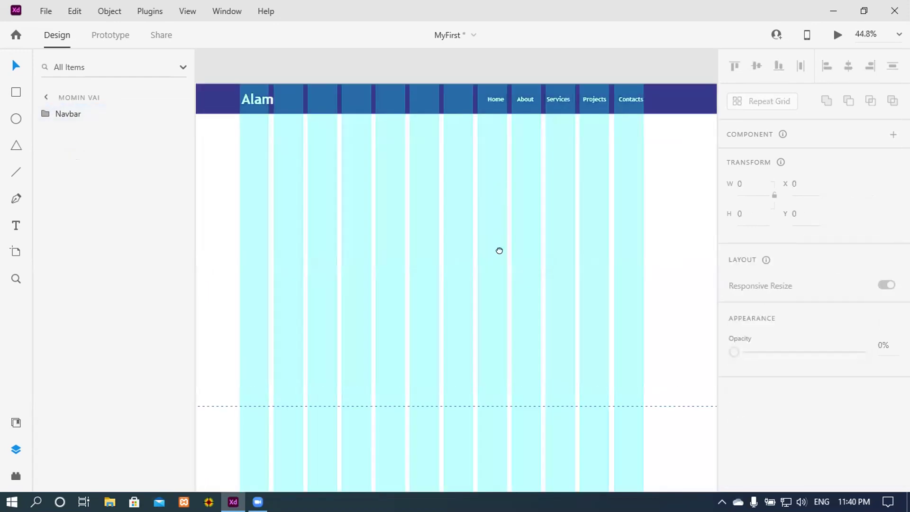
pyautogui.scroll(-2, 497, 285)
pyautogui.scroll(1, 497, 286)
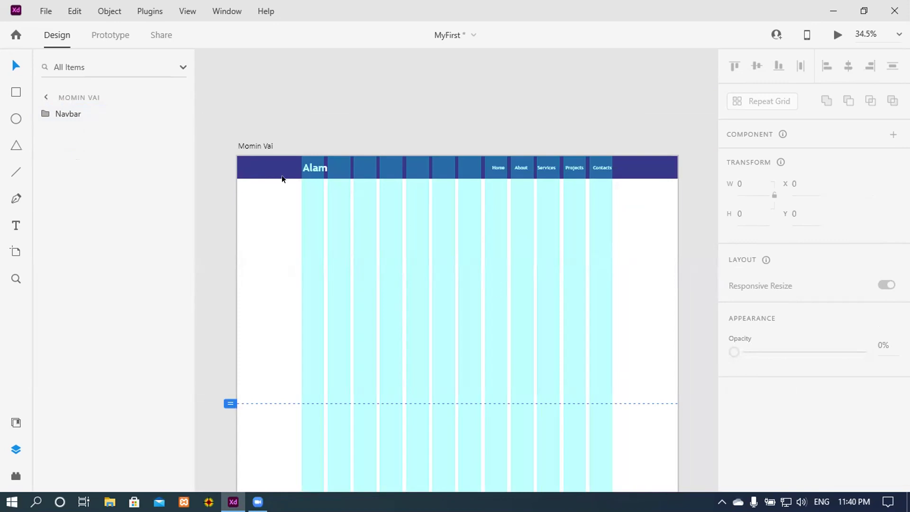
pyautogui.click(254, 144)
pyautogui.scroll(-2, 689, 308)
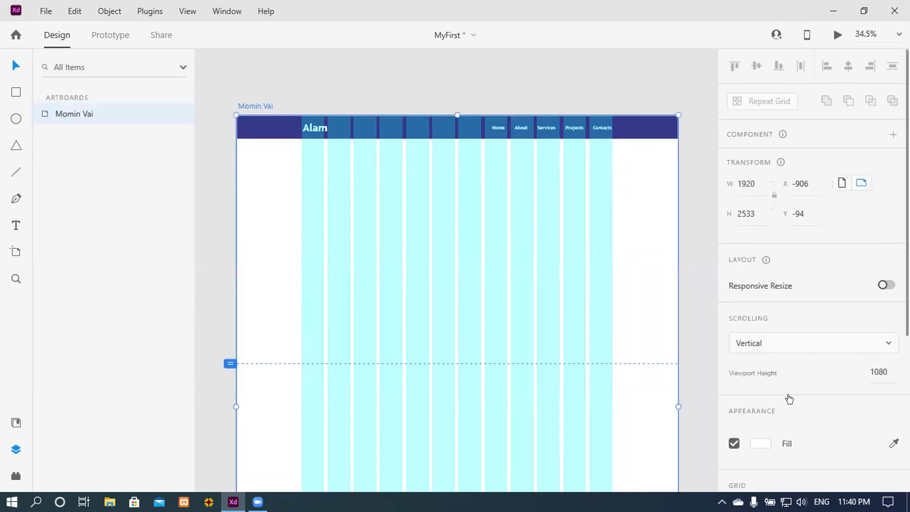
pyautogui.scroll(-4, 777, 408)
pyautogui.click(734, 313)
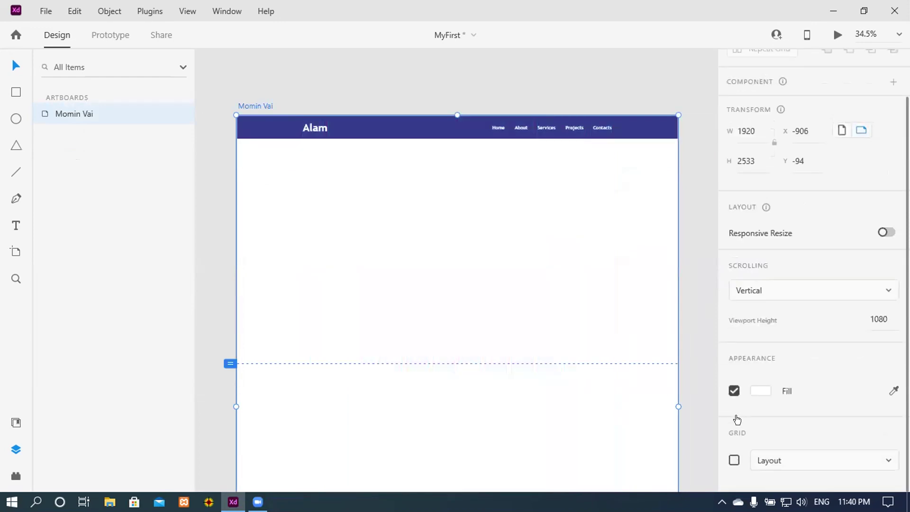
pyautogui.click(734, 460)
pyautogui.click(734, 460)
pyautogui.click(578, 240)
# - Shrink the Services link text inside the Nav Links group to font size 15
pyautogui.scroll(3, 369, 220)
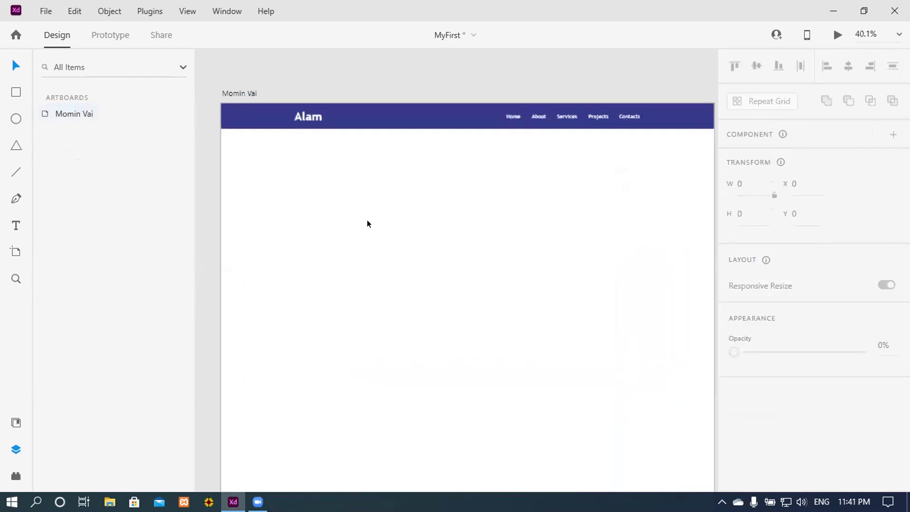
pyautogui.scroll(5, 518, 214)
pyautogui.hscroll(3, 517, 214)
pyautogui.scroll(8, 476, 339)
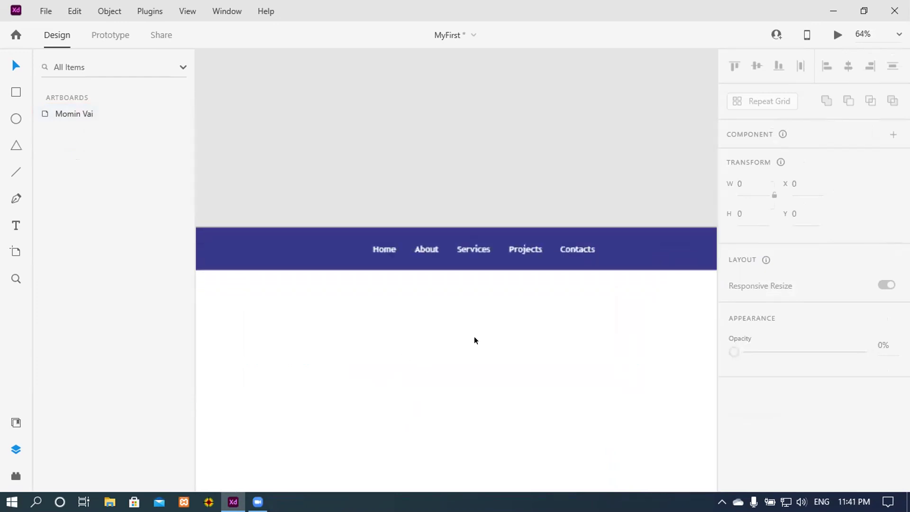
pyautogui.scroll(3, 415, 246)
pyautogui.click(428, 169)
pyautogui.doubleClick(427, 167)
pyautogui.doubleClick(427, 164)
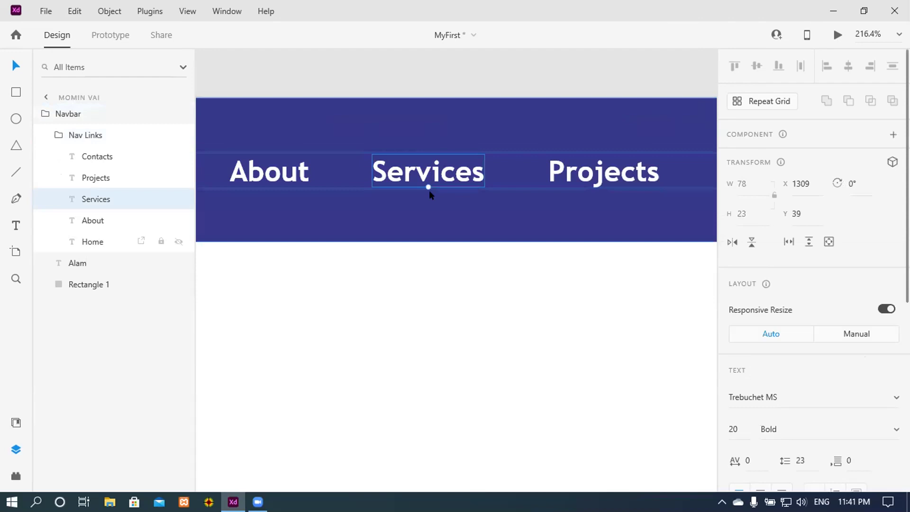
pyautogui.moveTo(429, 187); pyautogui.dragTo(428, 178)
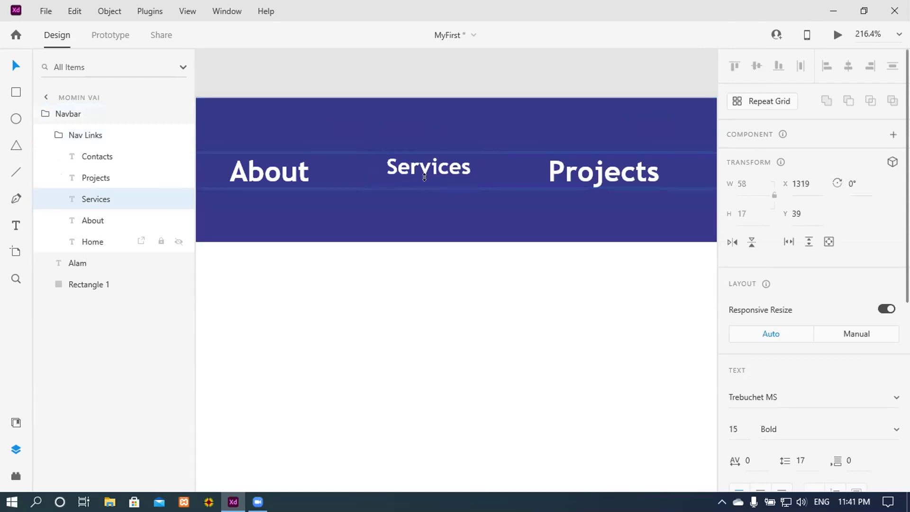
# - Enlarge the Projects link text to font size 33
pyautogui.doubleClick(620, 163)
pyautogui.click(605, 171)
pyautogui.press('Escape')
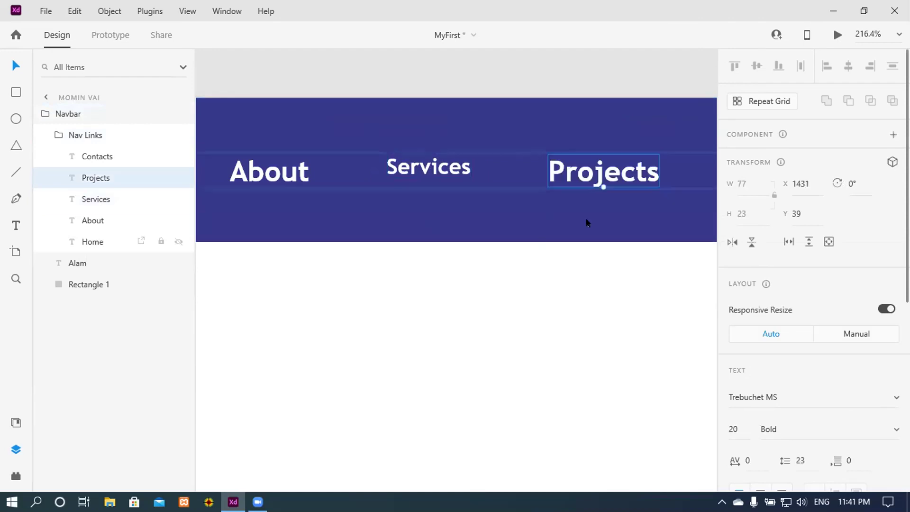
pyautogui.moveTo(600, 187); pyautogui.dragTo(600, 210)
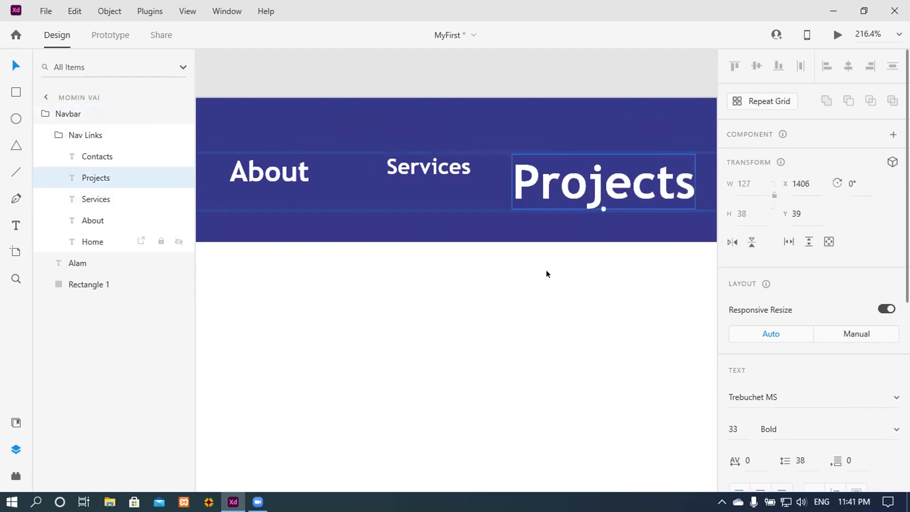
pyautogui.click(546, 269)
pyautogui.scroll(-1, 546, 283)
pyautogui.scroll(-3, 546, 285)
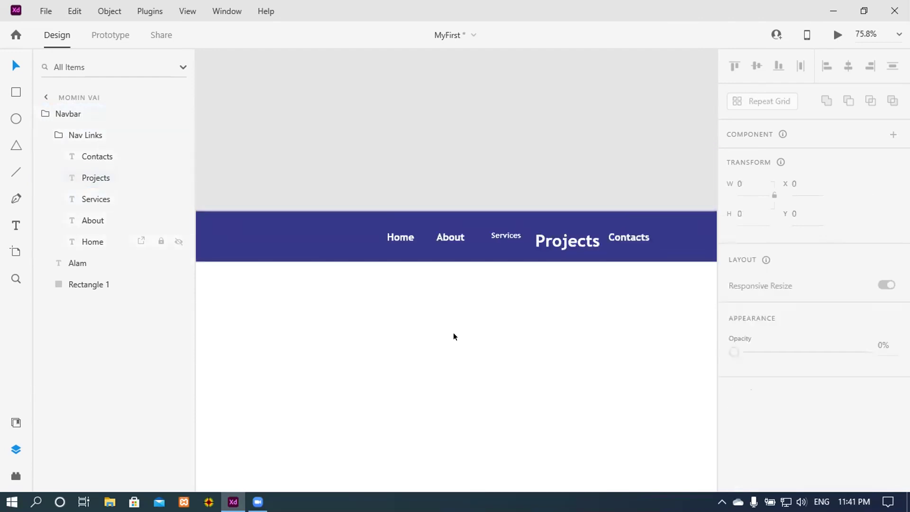
# - Move the Contacts link away from Projects to about X 1621, Y 42
pyautogui.scroll(3, 483, 317)
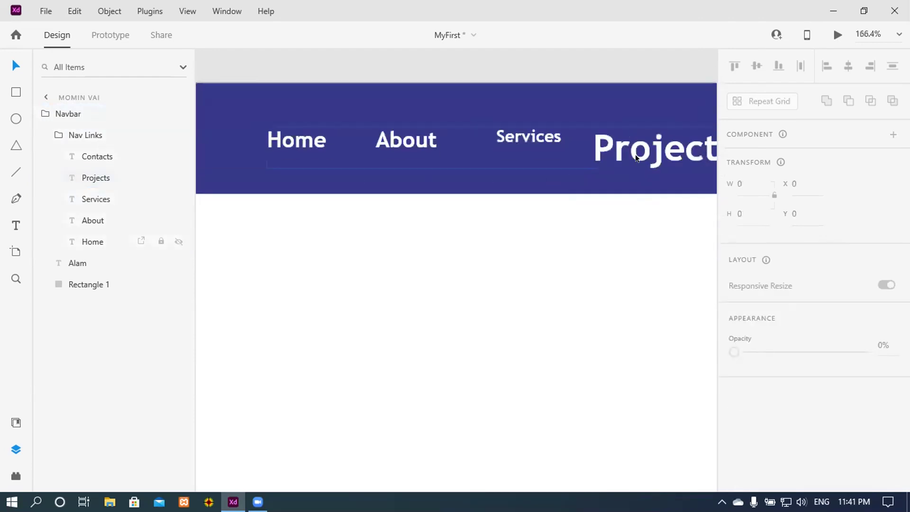
pyautogui.click(534, 209)
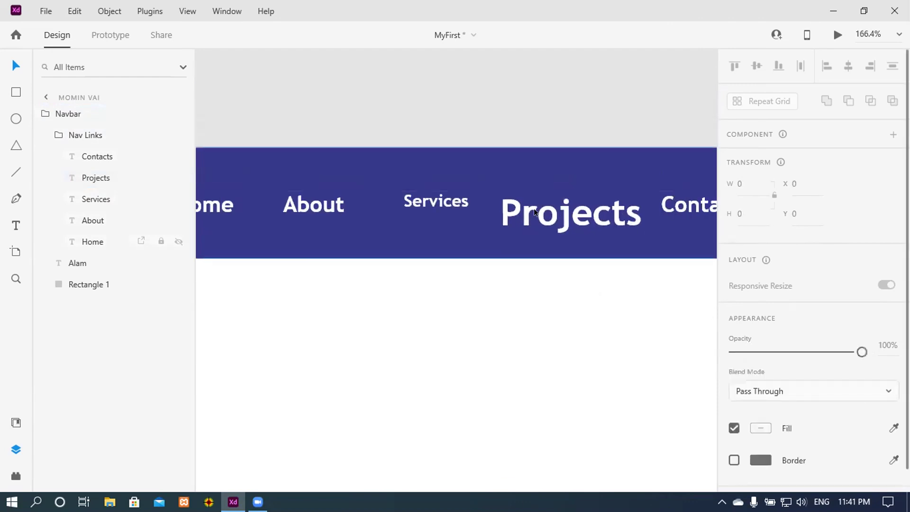
pyautogui.doubleClick(442, 195)
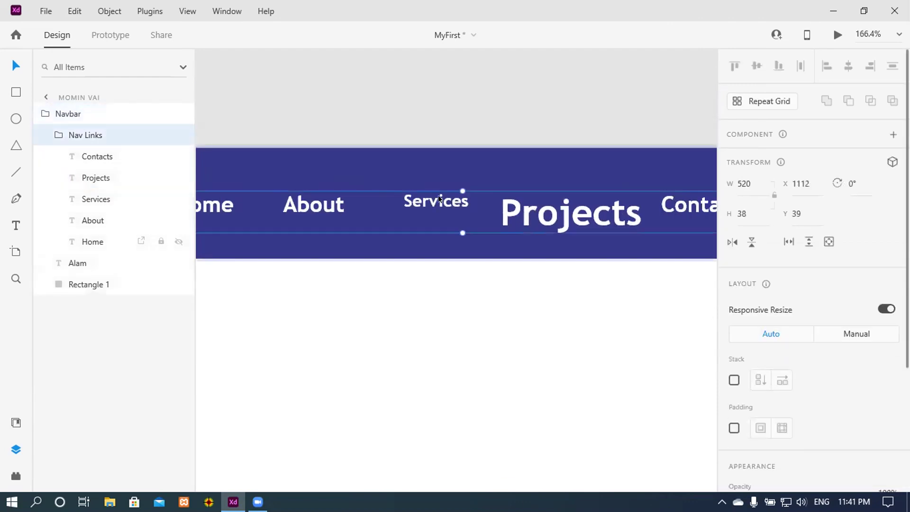
pyautogui.click(89, 156)
pyautogui.hscroll(5, 603, 320)
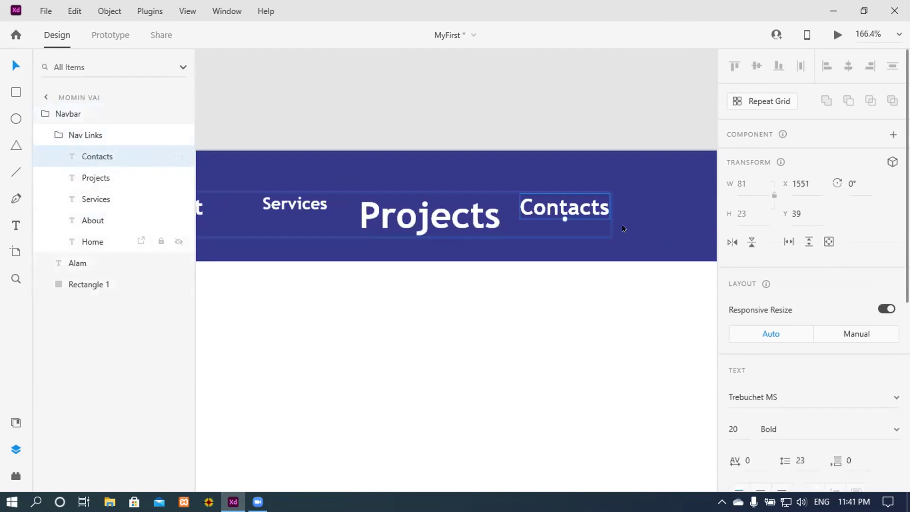
pyautogui.moveTo(556, 203); pyautogui.dragTo(633, 206)
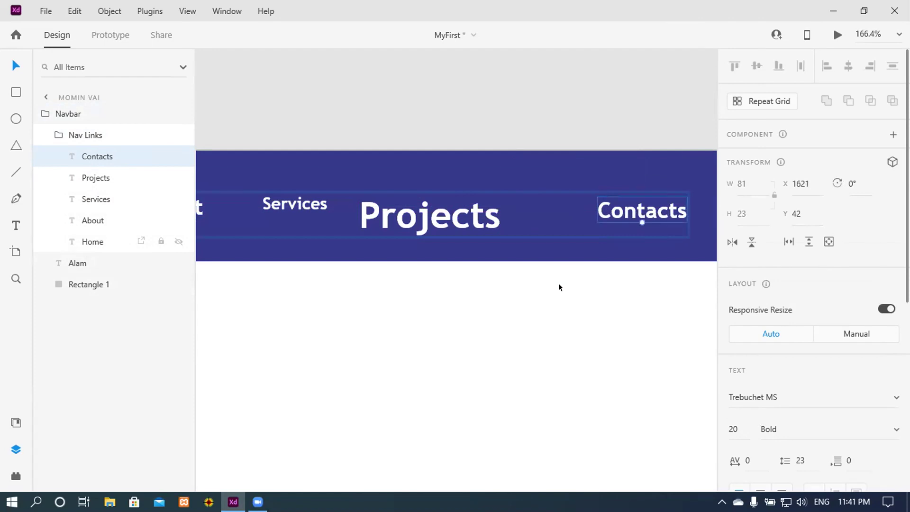
# - Undo the Contacts move and the Projects and Services text resizing
pyautogui.hotkey('ctrl', 'z')
pyautogui.hotkey('ctrl', 'z')
pyautogui.hotkey('ctrl', 'z')
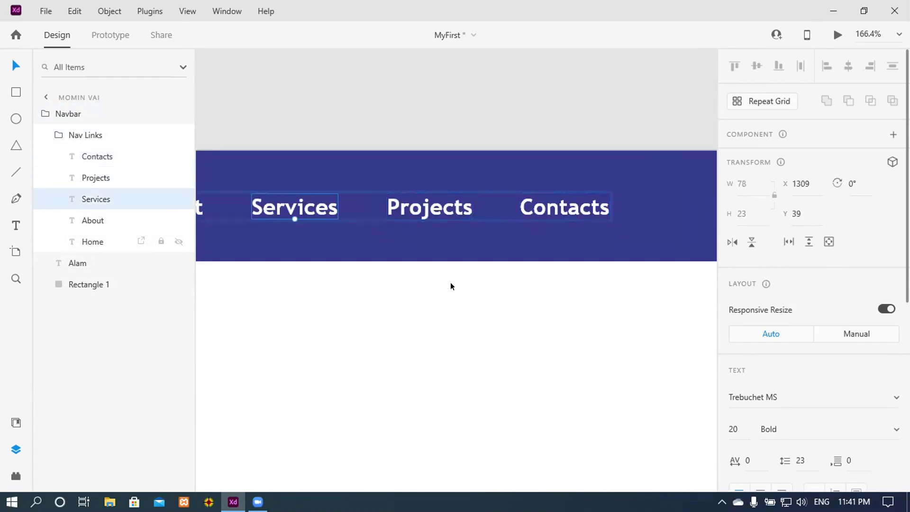
pyautogui.click(452, 317)
pyautogui.scroll(-5, 452, 317)
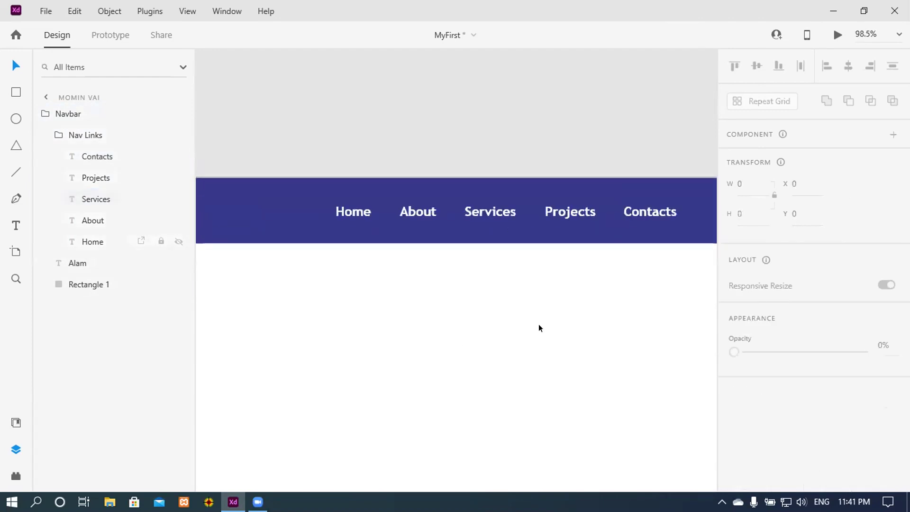
pyautogui.scroll(-3, 567, 314)
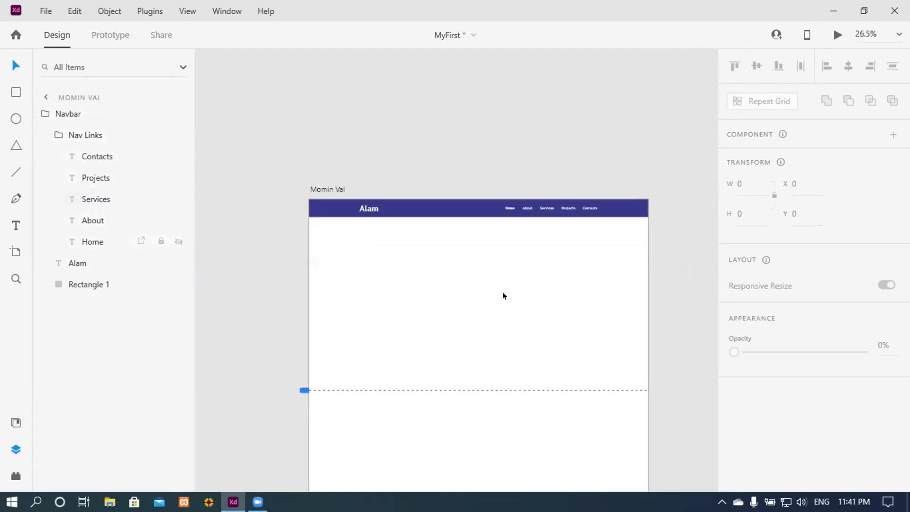
# - Try moving the whole Navbar group down and to the right on the artboard, and undo the move
pyautogui.scroll(2, 503, 295)
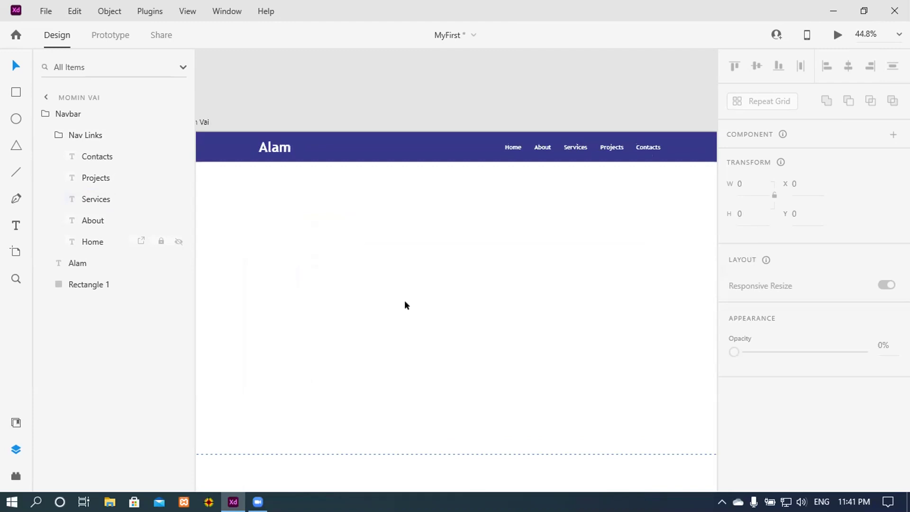
pyautogui.click(50, 114)
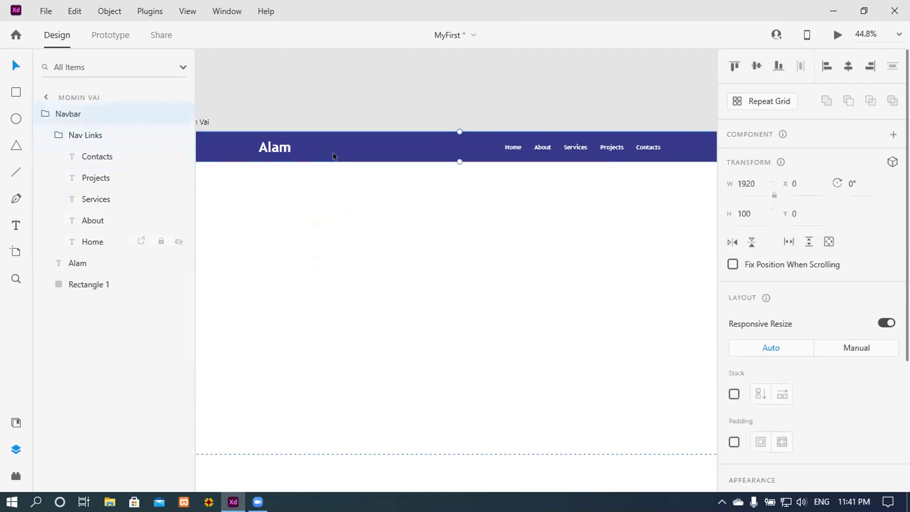
pyautogui.moveTo(377, 215); pyautogui.dragTo(436, 239)
pyautogui.click(517, 323)
pyautogui.scroll(-3, 518, 323)
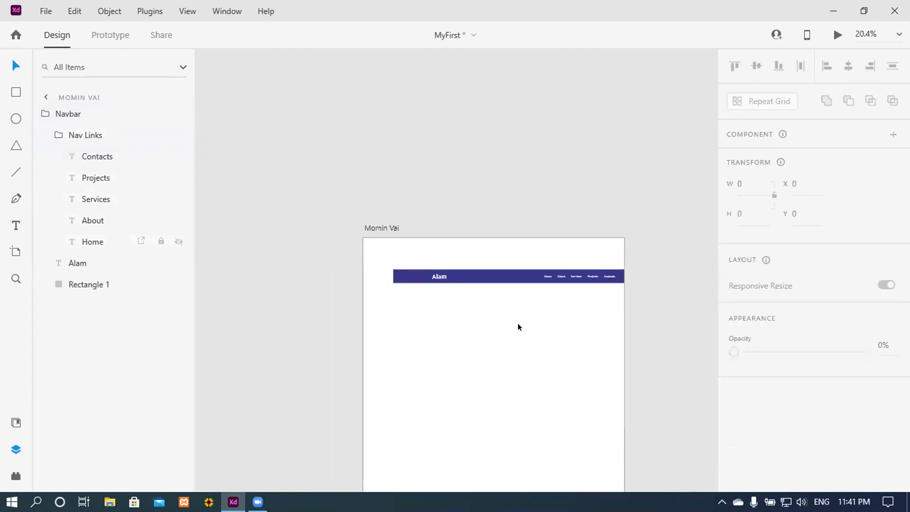
pyautogui.hotkey('ctrl', 'z')
pyautogui.click(575, 309)
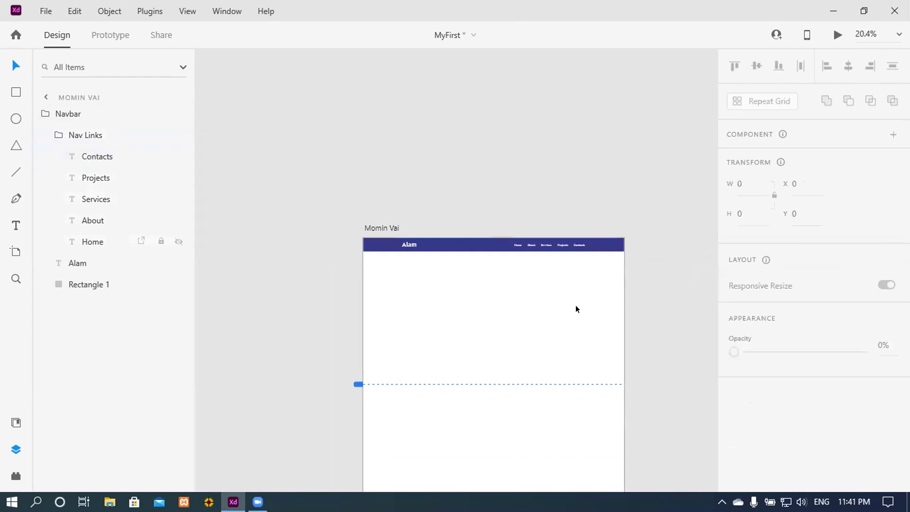
# - Collapse and lock the Navbar group, and try to move its About link on the artboard
pyautogui.scroll(3, 575, 309)
pyautogui.scroll(1, 475, 264)
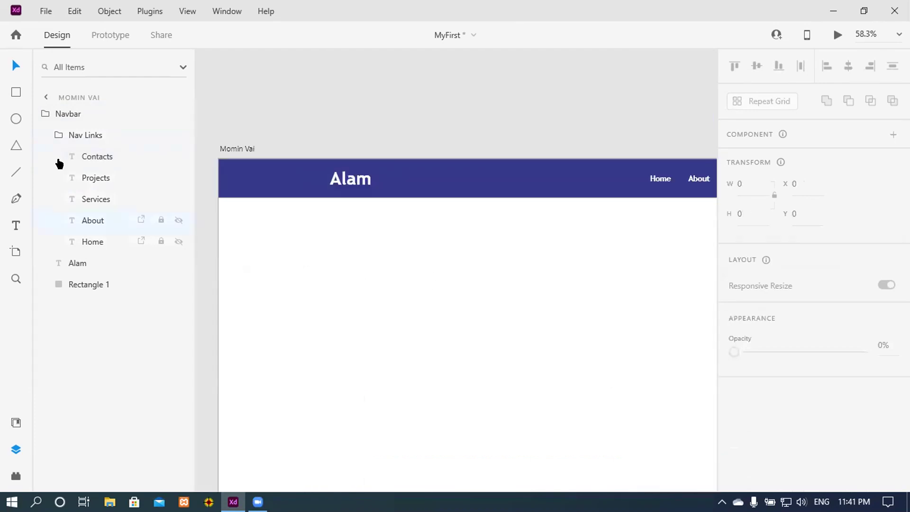
pyautogui.click(43, 114)
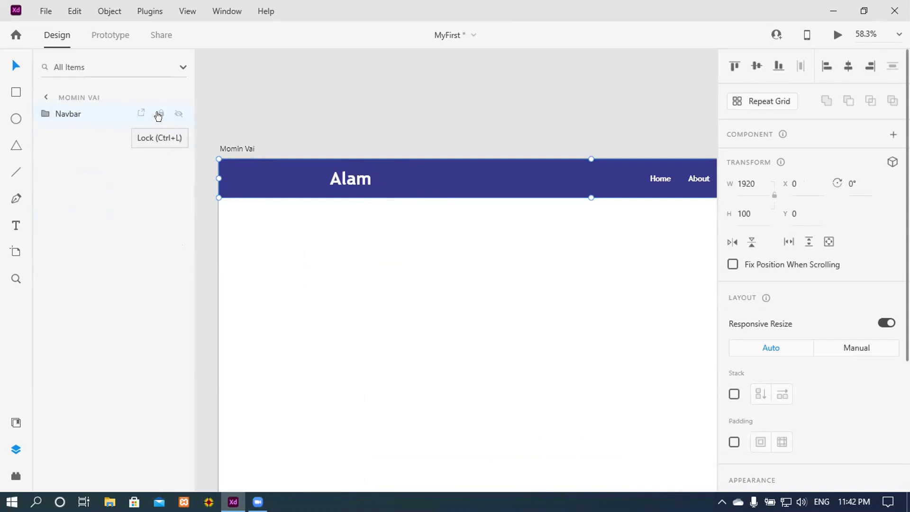
pyautogui.click(159, 114)
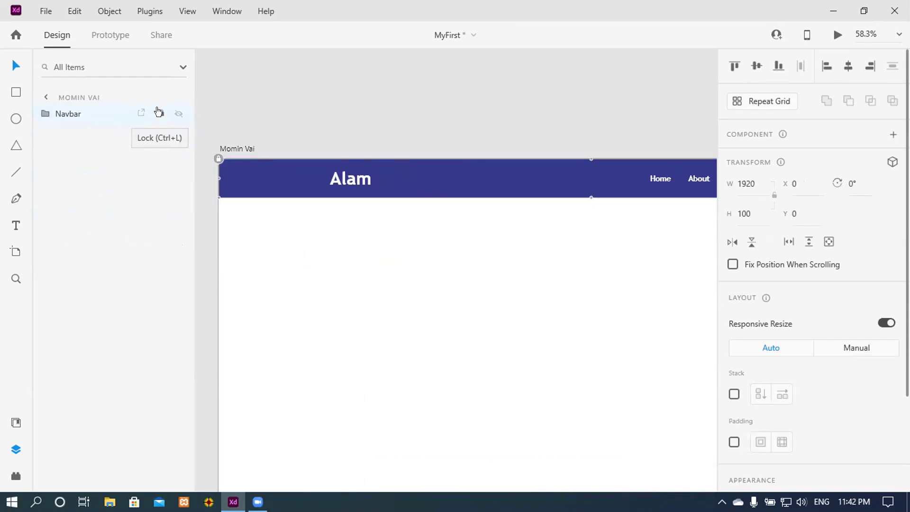
pyautogui.click(461, 187)
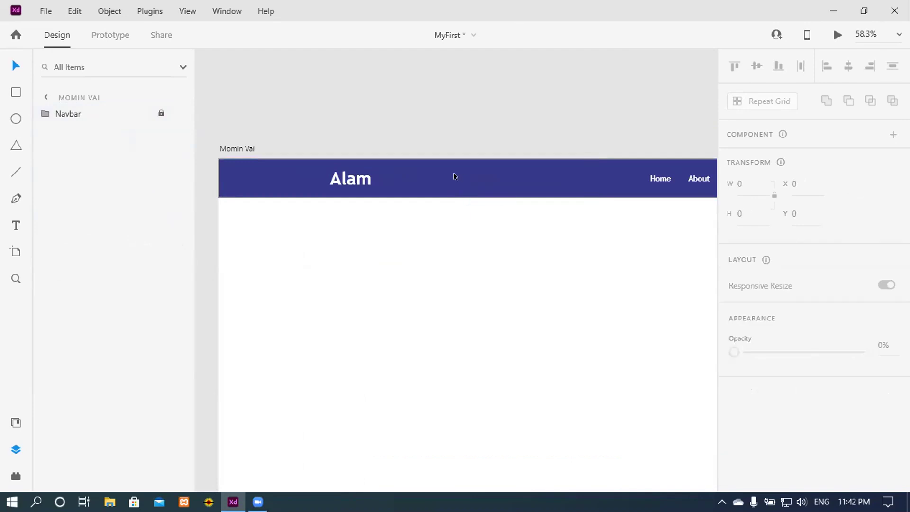
pyautogui.moveTo(700, 180); pyautogui.dragTo(645, 186)
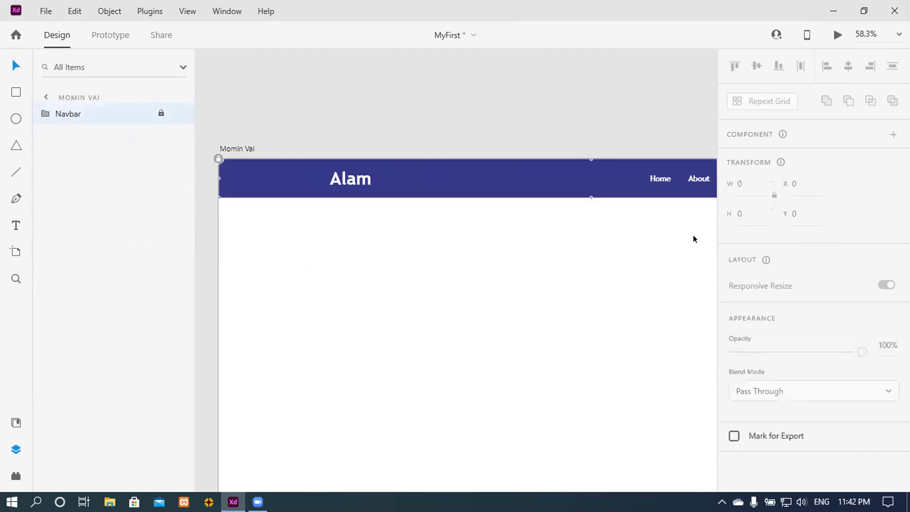
pyautogui.scroll(-1, 577, 237)
pyautogui.scroll(-5, 577, 241)
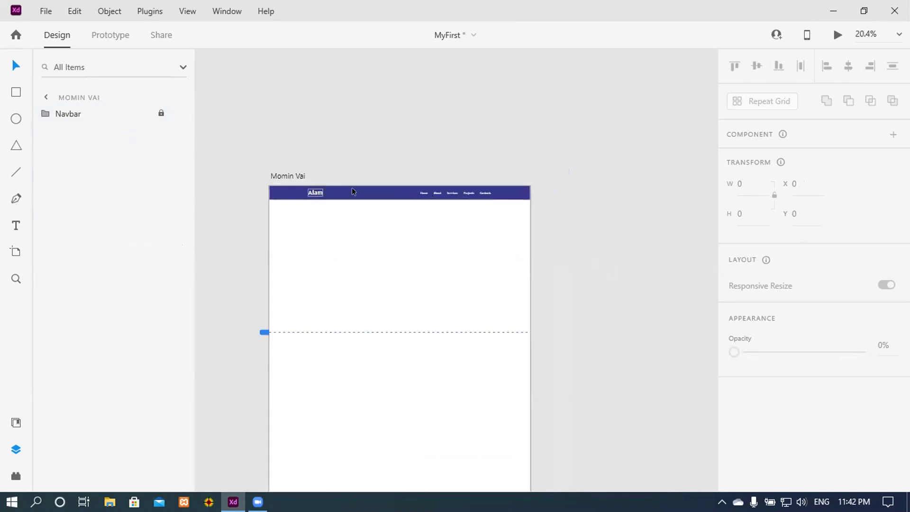
pyautogui.scroll(3, 344, 237)
pyautogui.scroll(2, 344, 239)
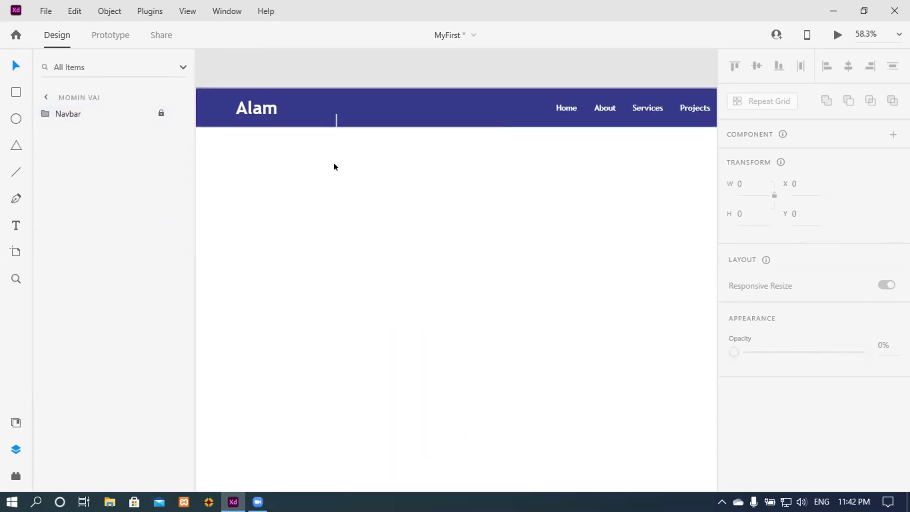
pyautogui.scroll(-4, 412, 211)
pyautogui.scroll(-1, 464, 257)
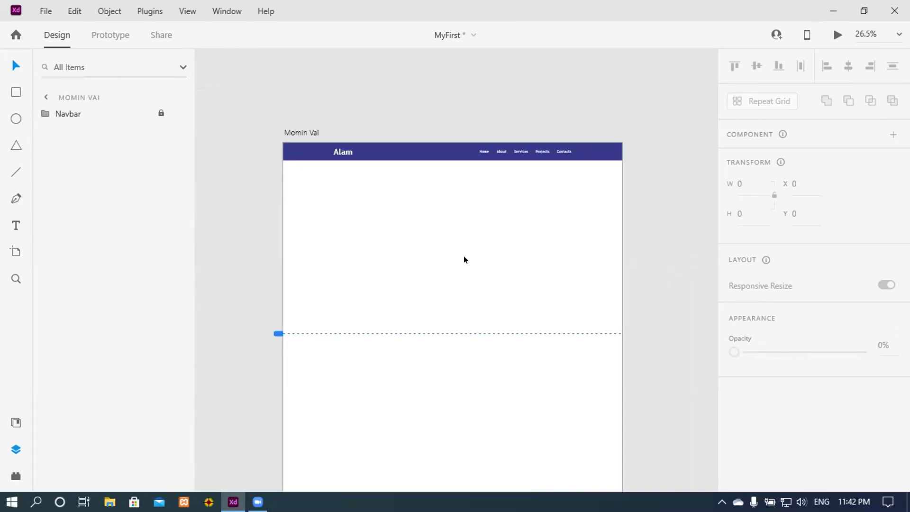
pyautogui.scroll(3, 463, 255)
pyautogui.scroll(-2, 463, 219)
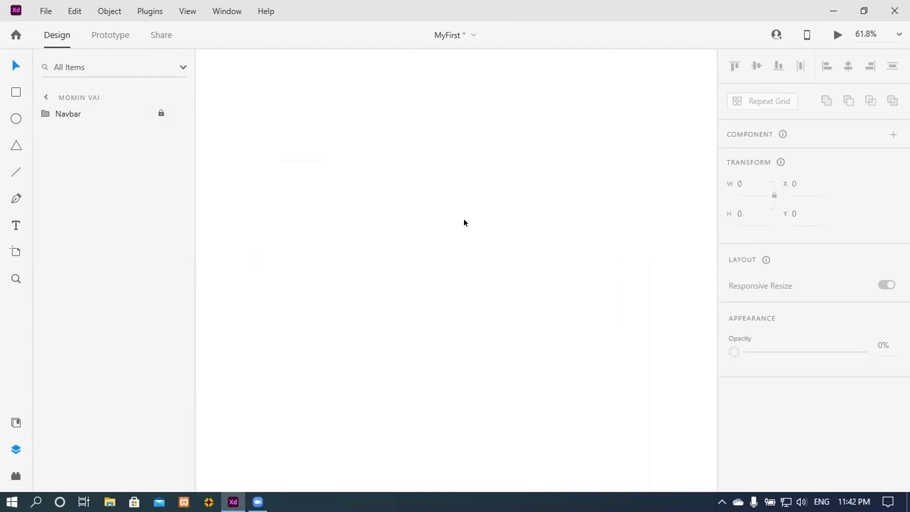
pyautogui.scroll(-2, 463, 297)
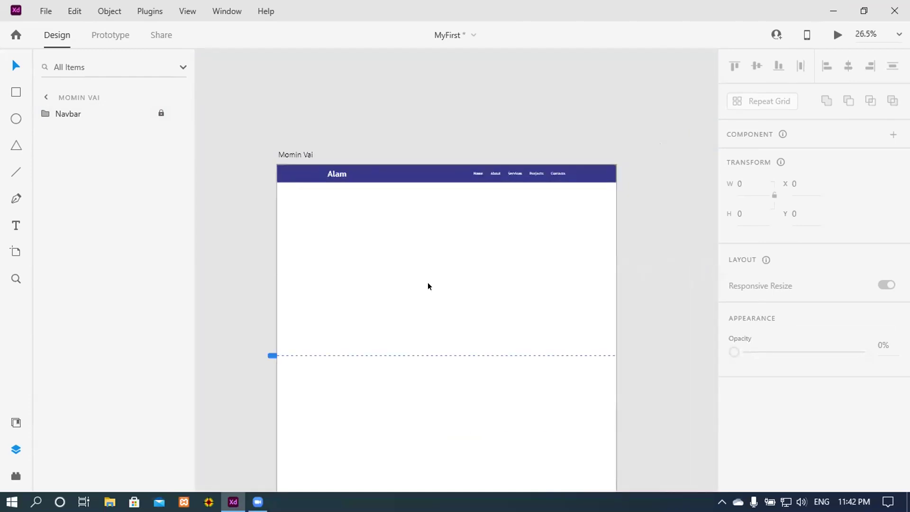
pyautogui.scroll(1, 427, 287)
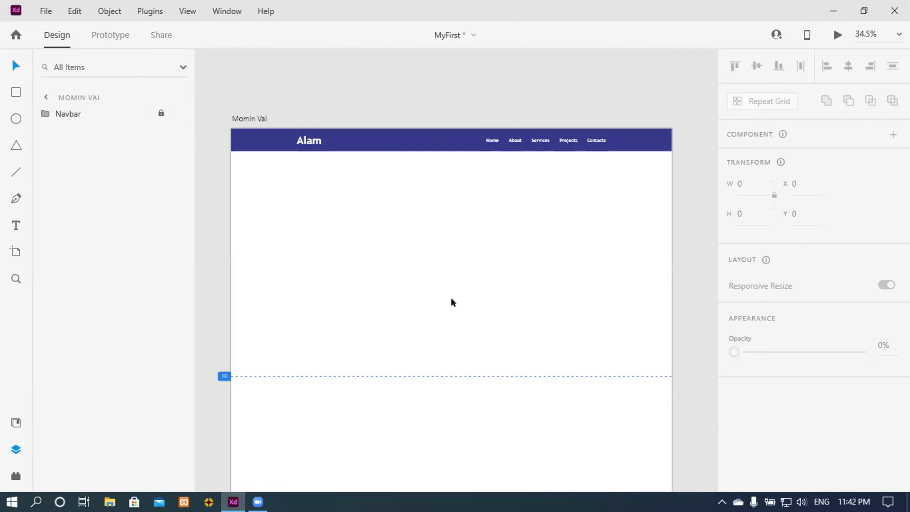
# - Select the artboard, preview the design by scrolling through the whole page, and close the preview
pyautogui.click(251, 116)
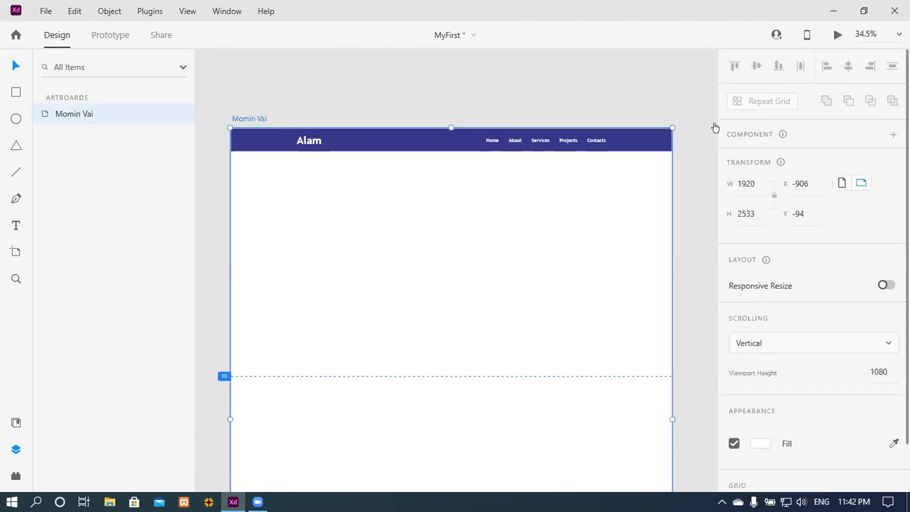
pyautogui.scroll(-1, 845, 177)
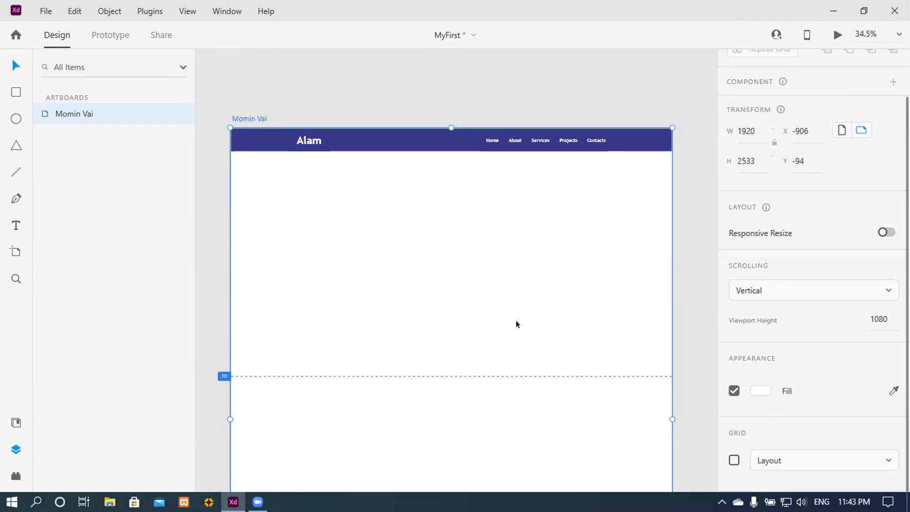
pyautogui.click(836, 36)
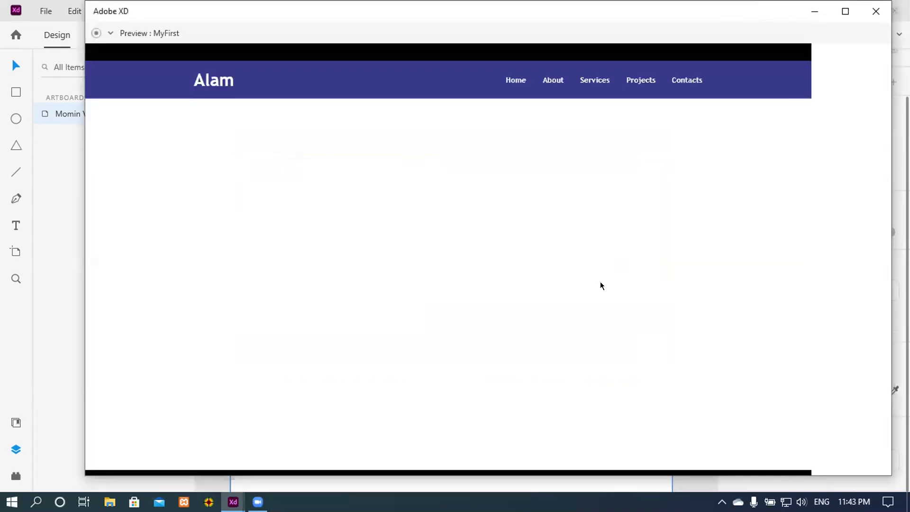
pyautogui.scroll(-5, 442, 260)
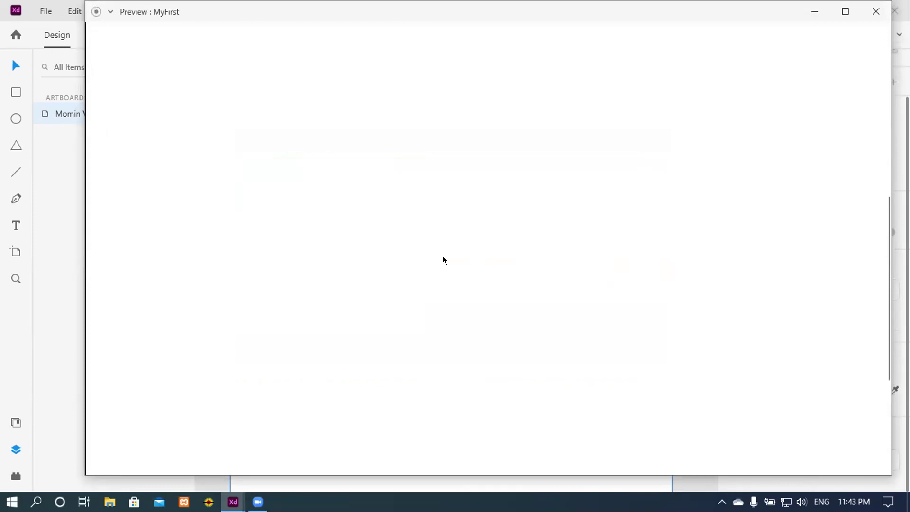
pyautogui.scroll(2, 444, 261)
pyautogui.scroll(3, 442, 259)
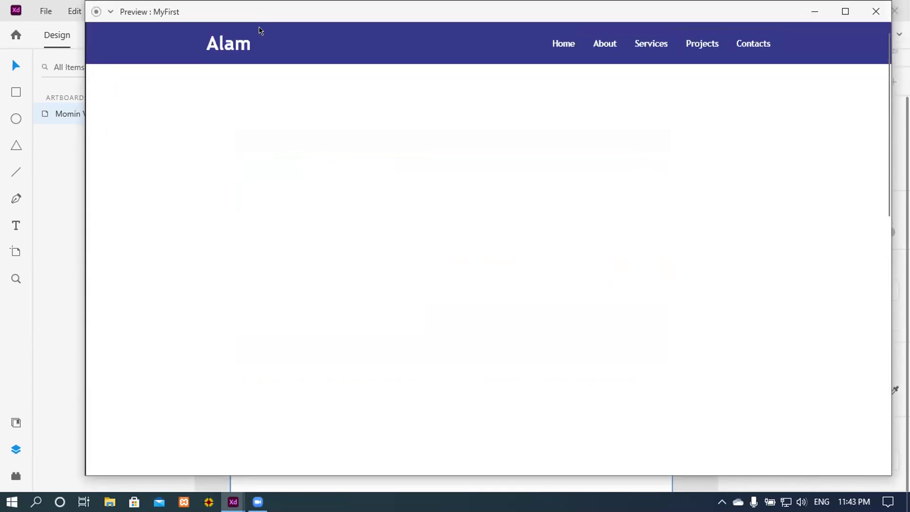
pyautogui.scroll(-5, 417, 228)
pyautogui.scroll(5, 417, 230)
pyautogui.scroll(-3, 566, 204)
pyautogui.scroll(3, 567, 204)
pyautogui.click(875, 12)
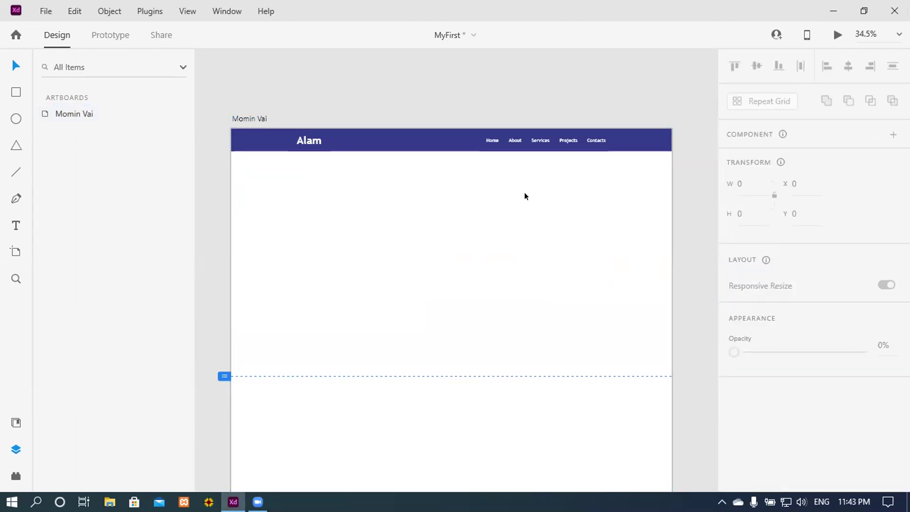
# - Open the artboard's layers and unlock the Navbar group
pyautogui.scroll(3, 526, 193)
pyautogui.scroll(3, 481, 284)
pyautogui.scroll(3, 485, 270)
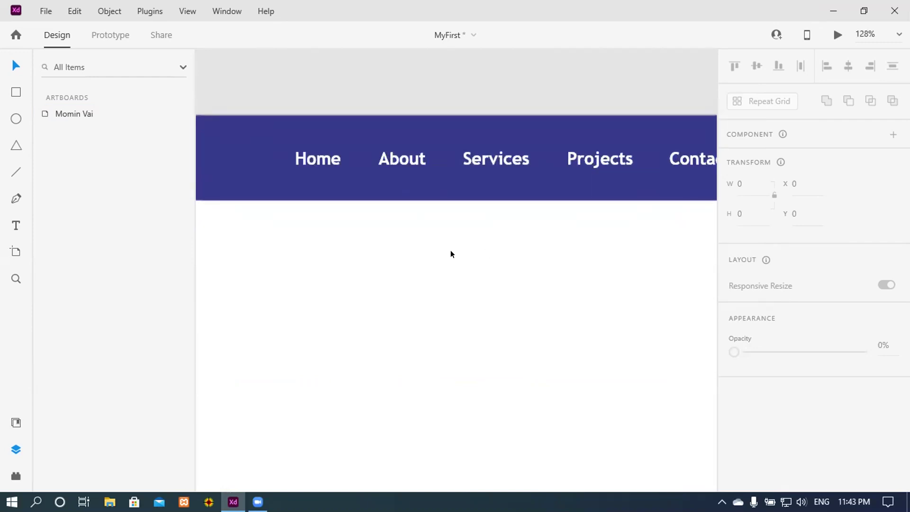
pyautogui.click(71, 114)
pyautogui.click(355, 192)
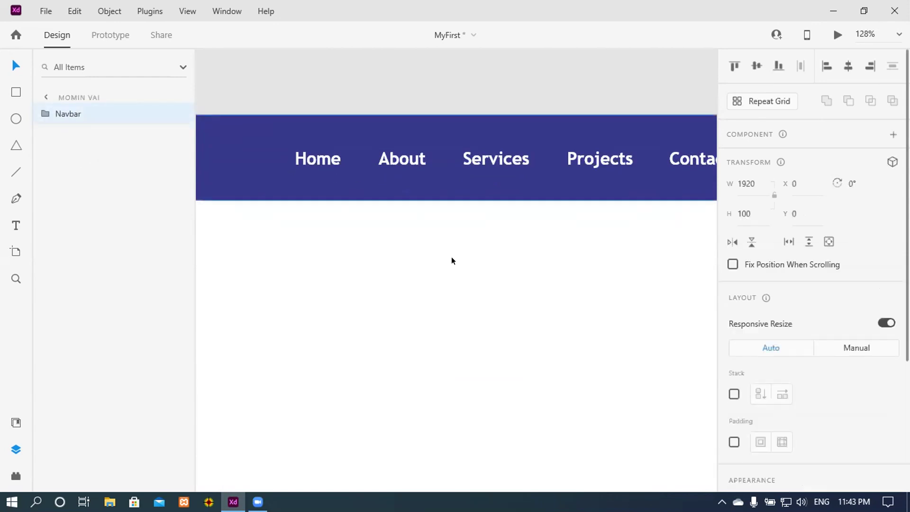
# - Reduce the fill opacity of the About link inside the Nav Links group to 66%, keeping the colour #FFFFFF
pyautogui.scroll(-5, 451, 257)
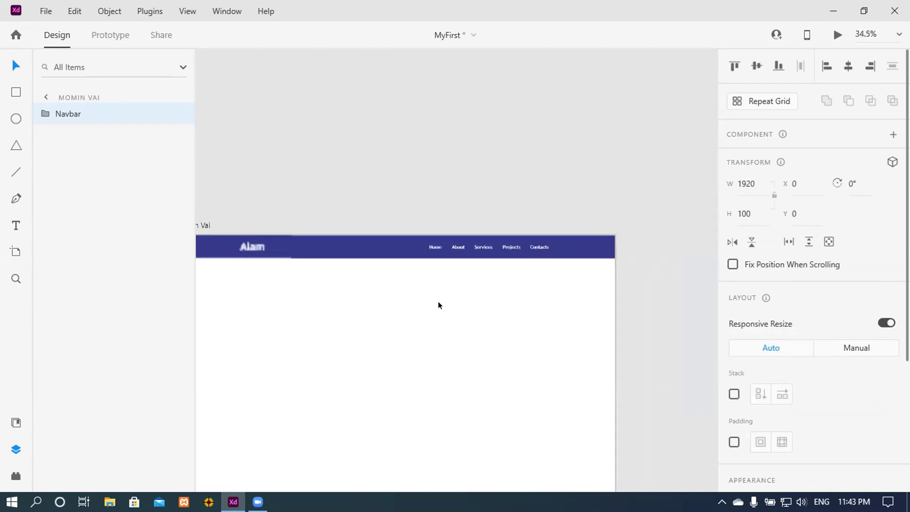
pyautogui.scroll(5, 441, 296)
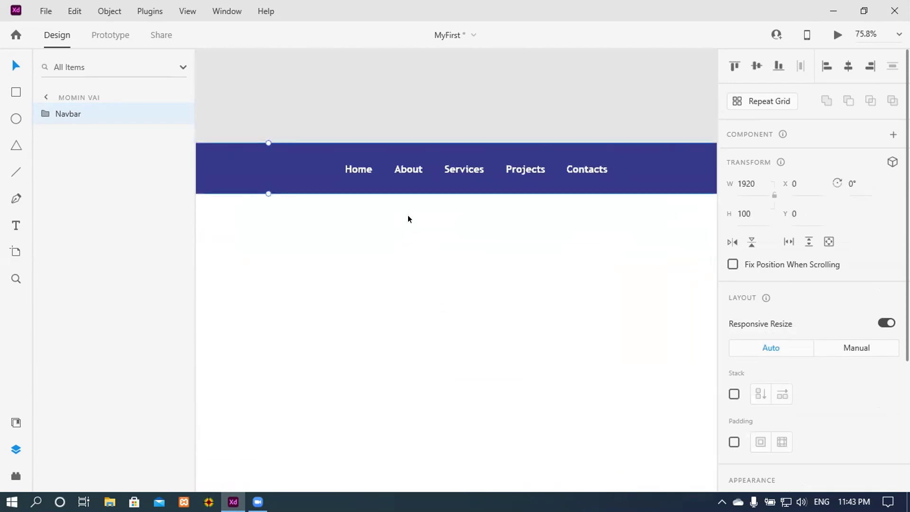
pyautogui.doubleClick(405, 166)
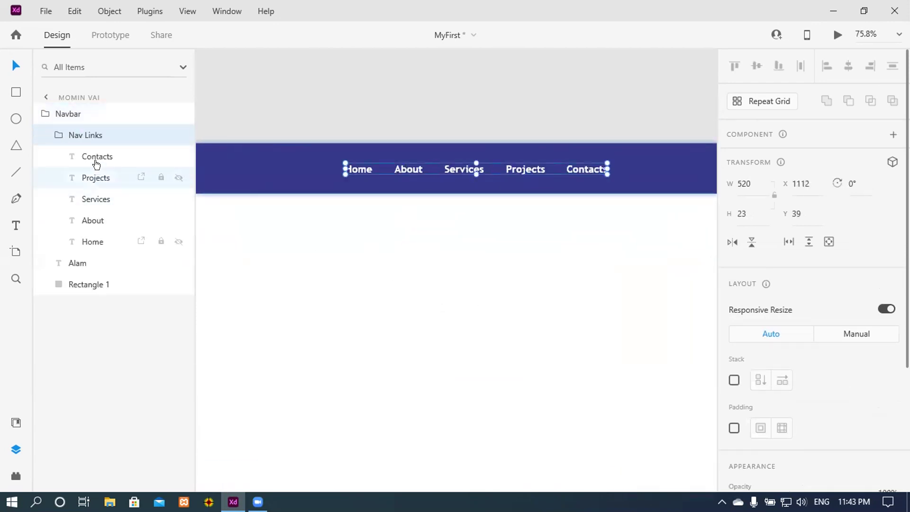
pyautogui.click(93, 219)
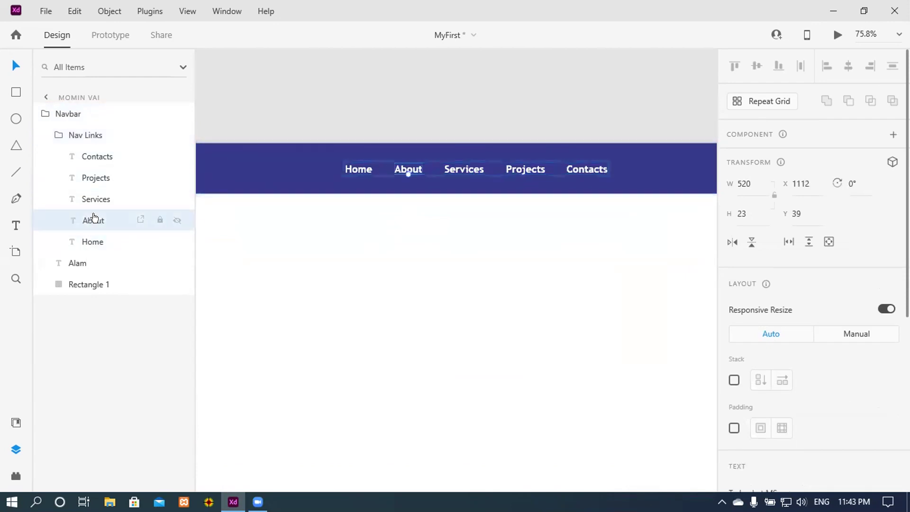
pyautogui.scroll(-6, 756, 314)
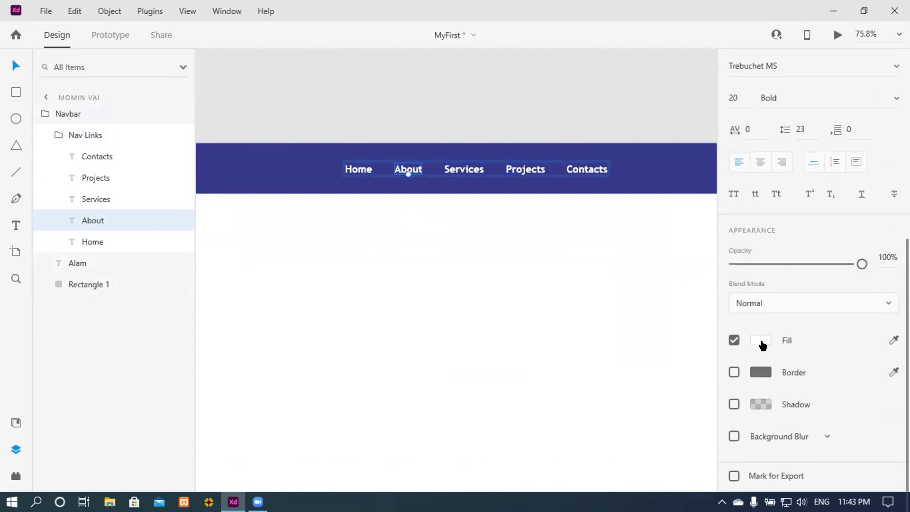
pyautogui.click(763, 342)
pyautogui.moveTo(710, 283); pyautogui.dragTo(708, 289)
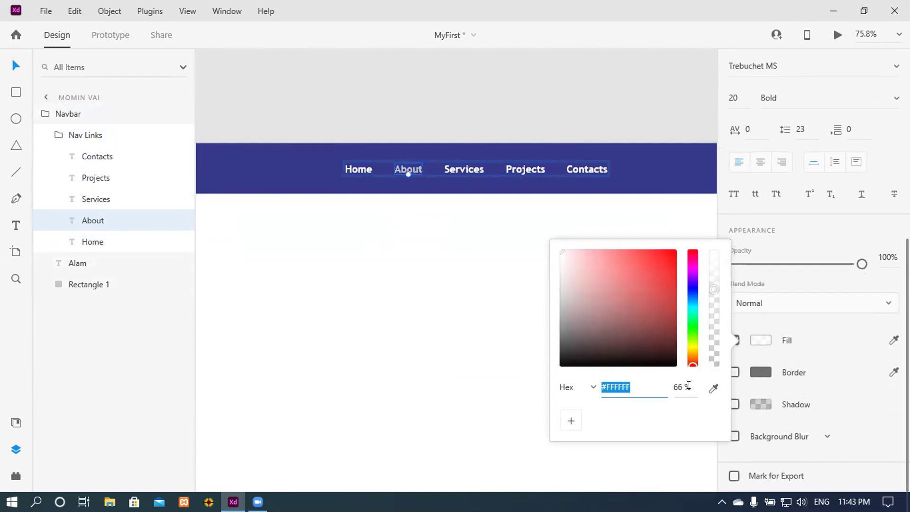
# - Set the fill opacity of the Services link in the Nav Links group to 66%
pyautogui.click(95, 199)
pyautogui.scroll(-5, 778, 395)
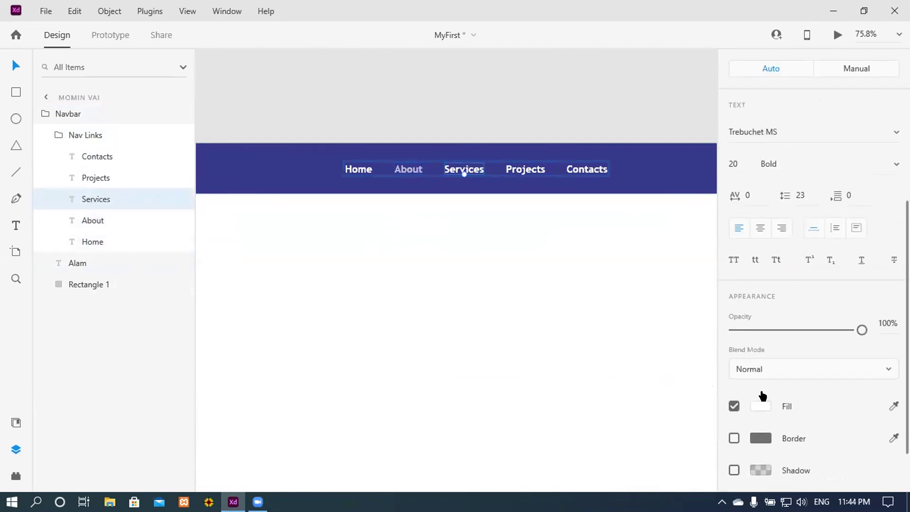
pyautogui.click(759, 406)
pyautogui.click(711, 344)
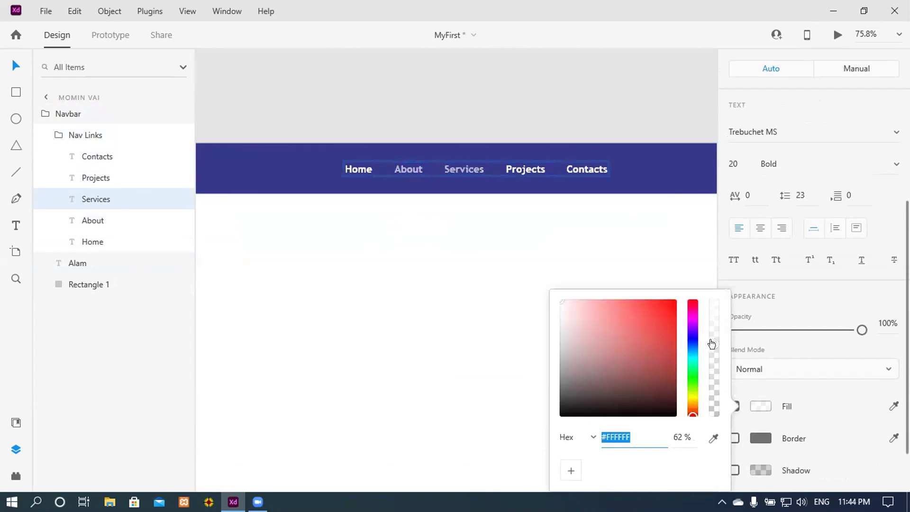
pyautogui.click(678, 436)
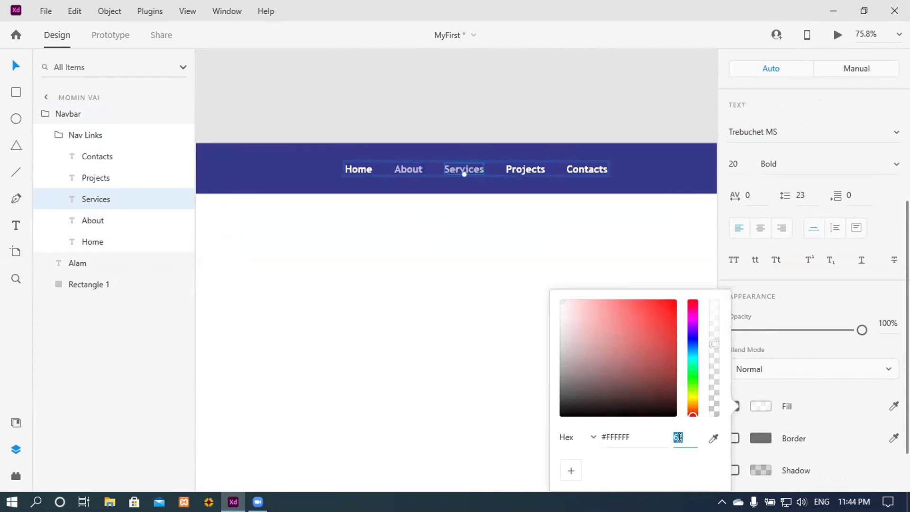
pyautogui.write('66')
pyautogui.press('Return')
# - Set the fill opacity of the Projects link in the Nav Links group to 66%
pyautogui.click(514, 167)
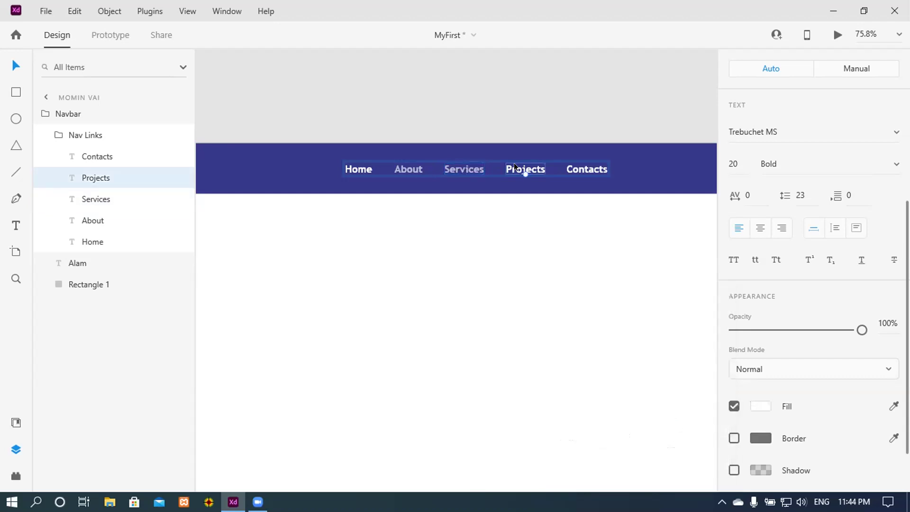
pyautogui.click(756, 406)
pyautogui.click(681, 437)
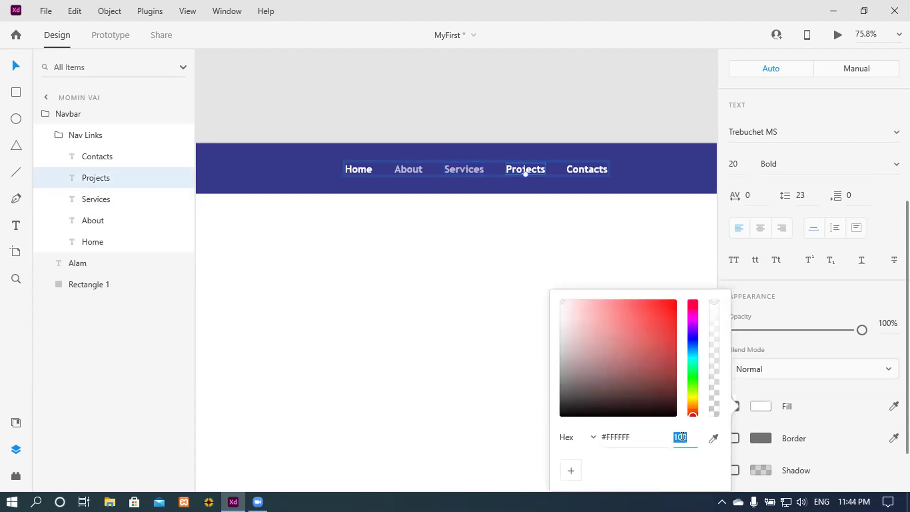
pyautogui.write('66')
pyautogui.press('Return')
# - Set the fill opacity of the Contacts link in the Nav Links group to 66%
pyautogui.click(590, 168)
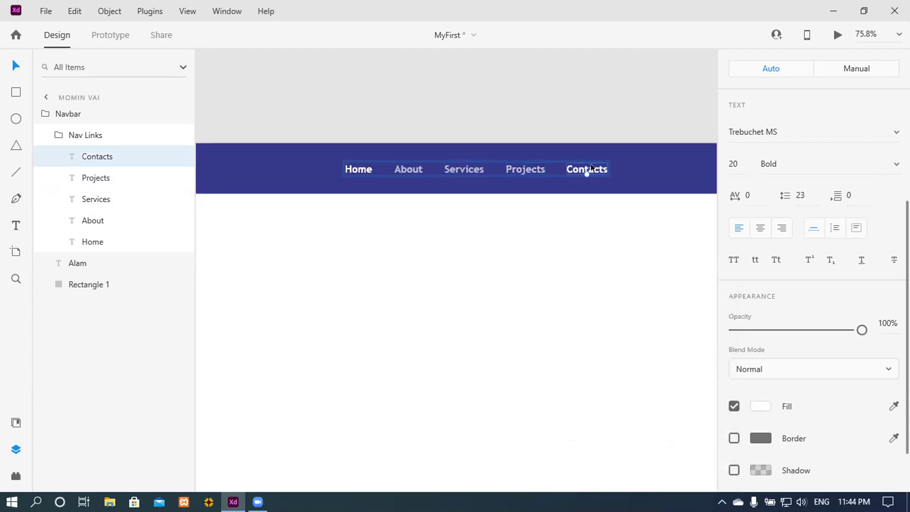
pyautogui.click(761, 406)
pyautogui.click(682, 435)
pyautogui.write('66')
pyautogui.press('Return')
pyautogui.click(472, 364)
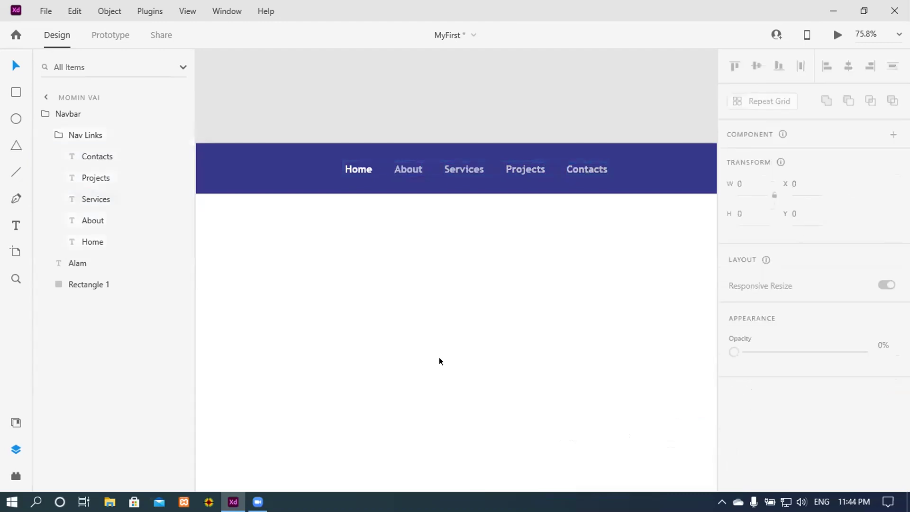
# - Examine the dimmed navigation links in the full page layout and the free canvas area beside the artboard
pyautogui.scroll(-5, 447, 337)
pyautogui.scroll(-3, 437, 177)
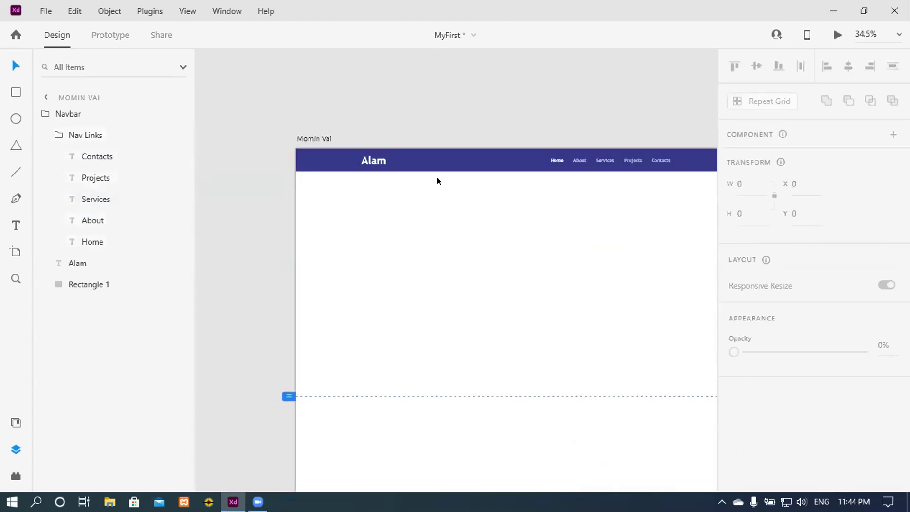
pyautogui.hscroll(3, 429, 283)
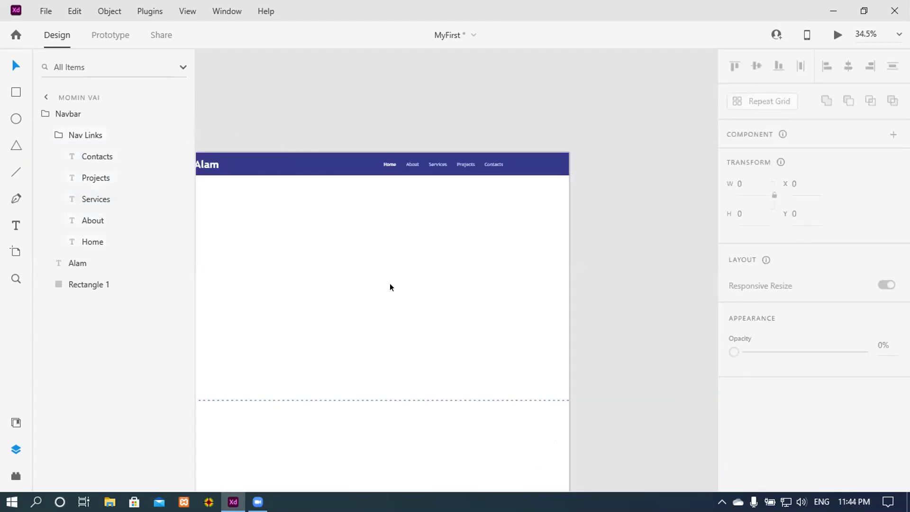
pyautogui.hscroll(-2, 433, 284)
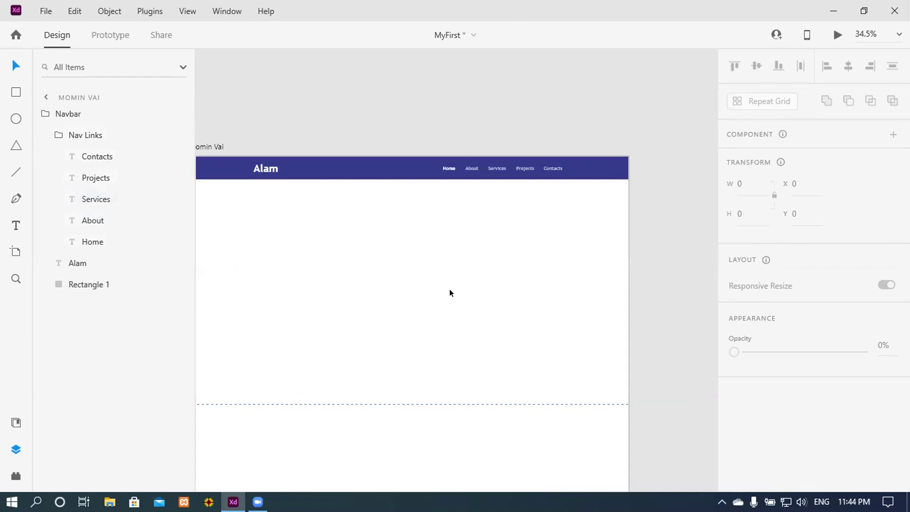
pyautogui.hscroll(-2, 449, 289)
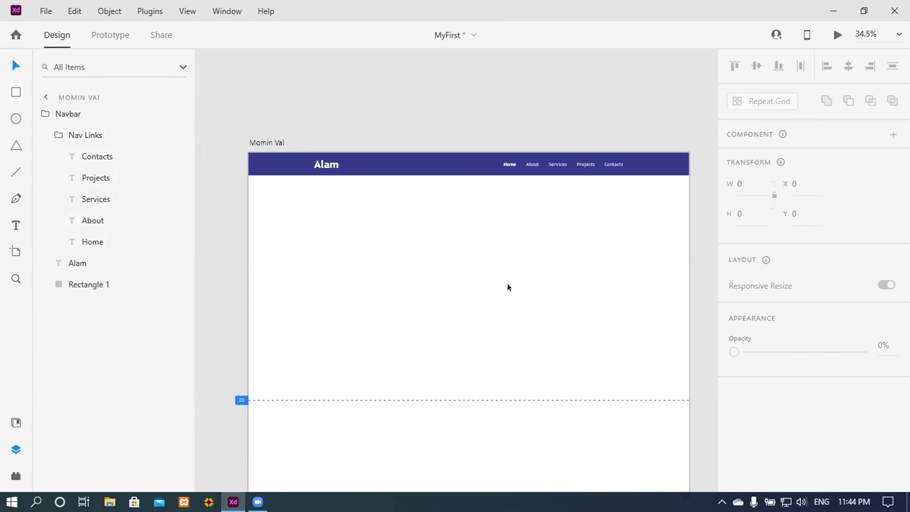
pyautogui.scroll(-1, 507, 284)
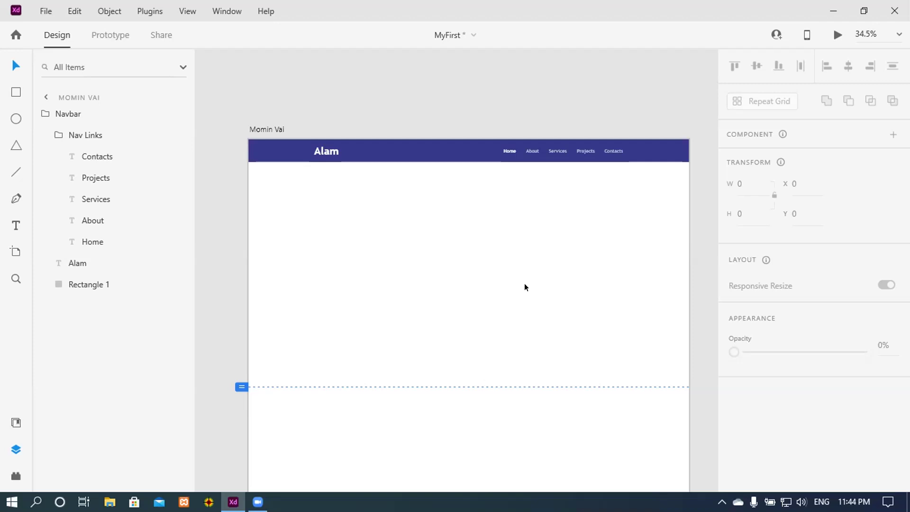
pyautogui.moveTo(602, 284); pyautogui.dragTo(216, 263)
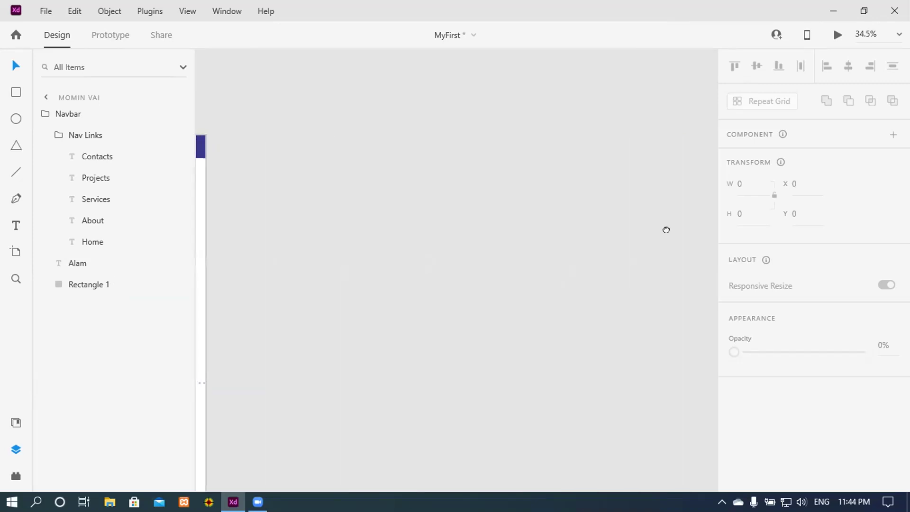
pyautogui.hscroll(-6, 474, 284)
pyautogui.hscroll(-4, 327, 242)
pyautogui.scroll(-4, 366, 249)
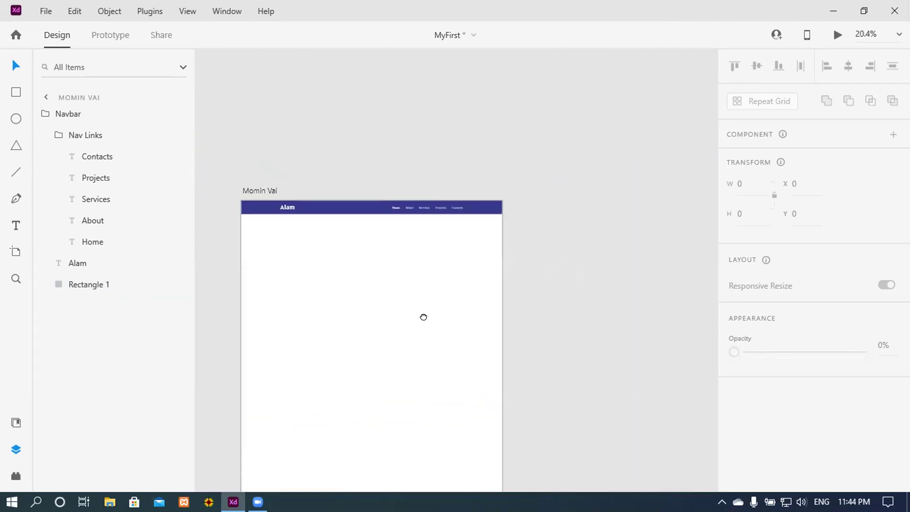
pyautogui.scroll(-3, 429, 257)
pyautogui.scroll(1, 432, 260)
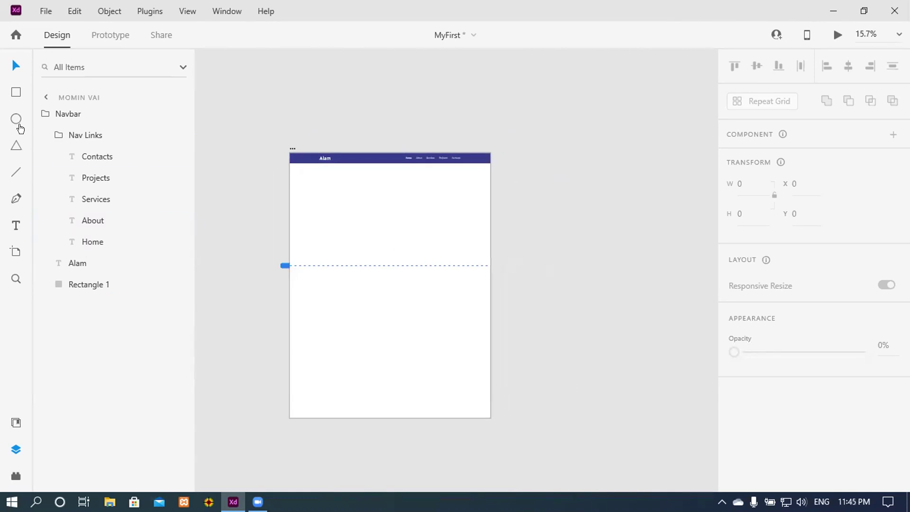
# - Add a Samsung Galaxy S10 artboard beside the desktop page
pyautogui.click(15, 253)
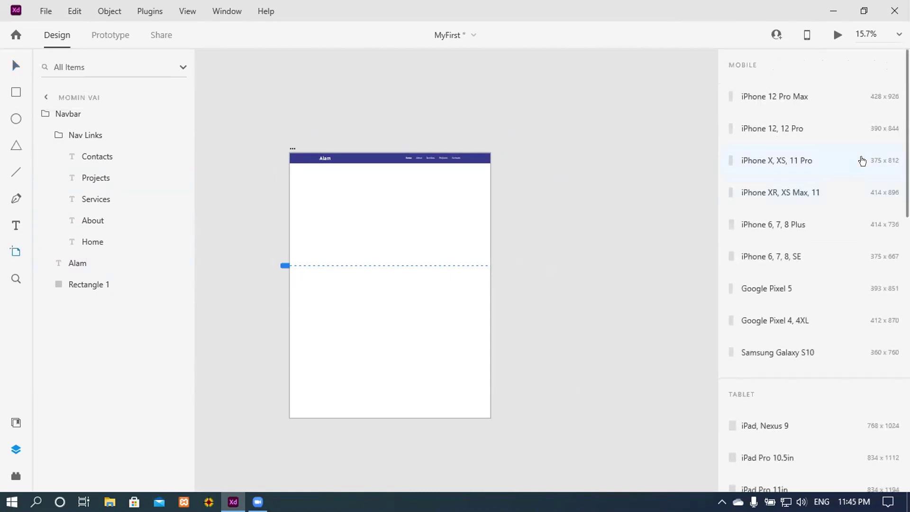
pyautogui.scroll(-1, 798, 173)
pyautogui.scroll(-4, 797, 173)
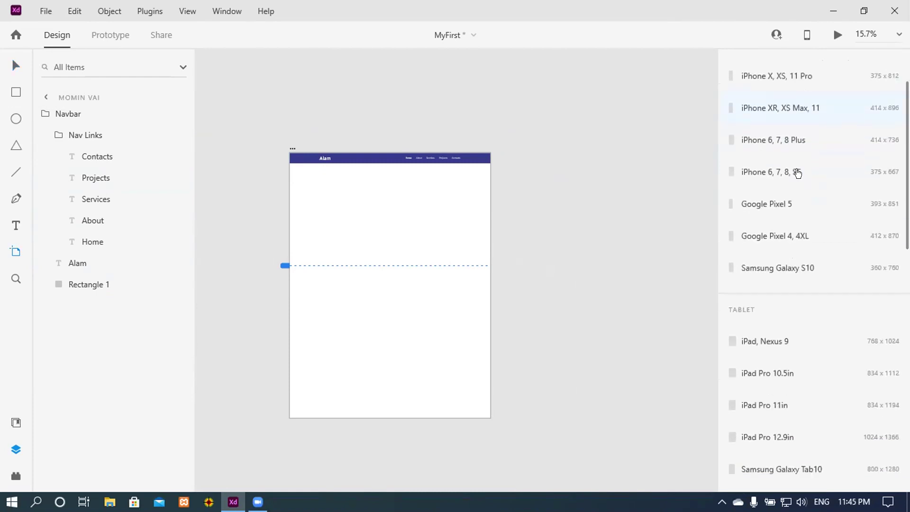
pyautogui.click(800, 220)
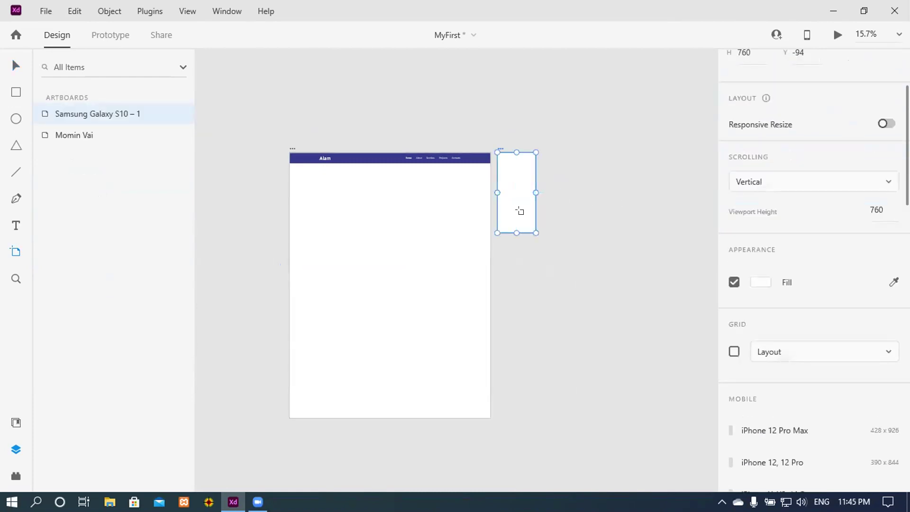
# - Draw a full-width header rectangle about 360 by 81 at the top of the Samsung Galaxy S10 artboard, aligned to X 0, Y 0
pyautogui.scroll(8, 521, 212)
pyautogui.scroll(3, 485, 200)
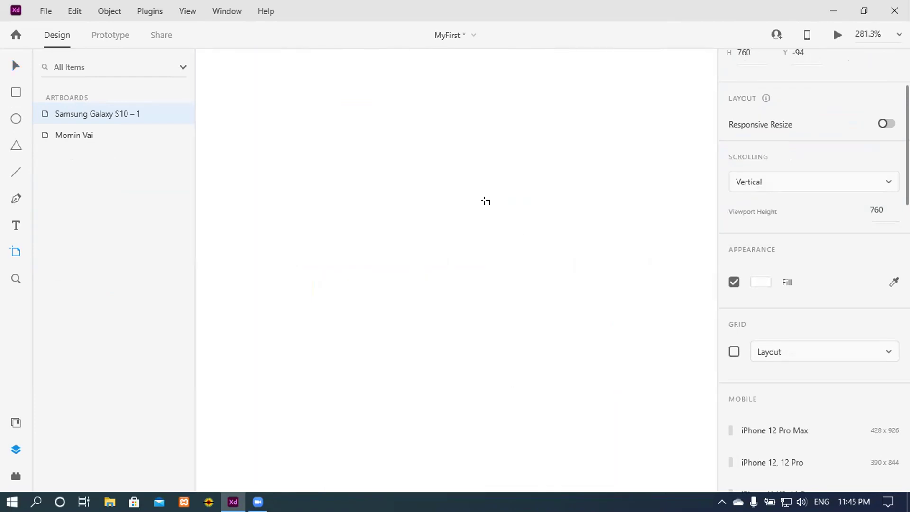
pyautogui.scroll(-5, 486, 230)
pyautogui.scroll(3, 479, 285)
pyautogui.scroll(3, 478, 284)
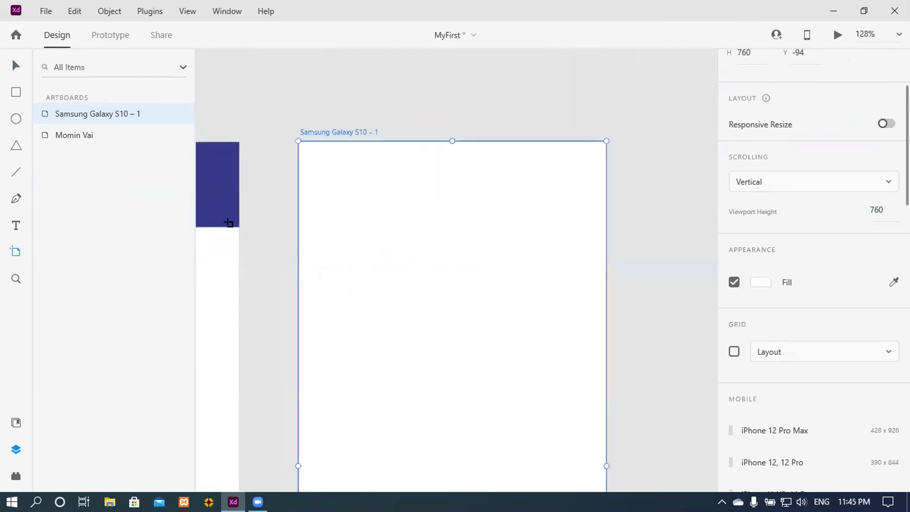
pyautogui.click(16, 94)
pyautogui.moveTo(298, 145); pyautogui.dragTo(605, 213)
pyautogui.click(16, 66)
pyautogui.moveTo(419, 179); pyautogui.dragTo(419, 176)
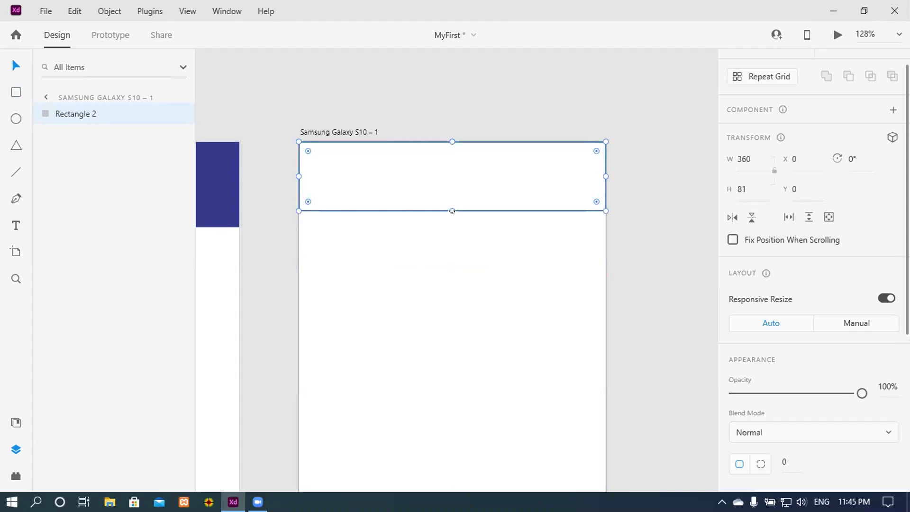
pyautogui.moveTo(447, 209)
pyautogui.mouseDown()
pyautogui.moveTo(447, 221)
pyautogui.moveTo(448, 200)
pyautogui.moveTo(448, 209)
pyautogui.mouseUp()
# - Fill the mobile header rectangle with the desktop navbar's sampled colour #34398A and remove its border
pyautogui.scroll(-5, 762, 398)
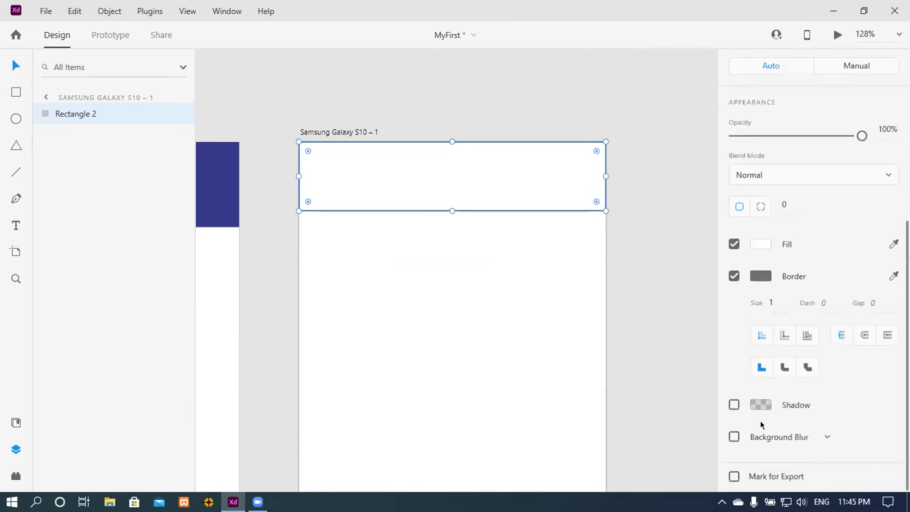
pyautogui.click(760, 243)
pyautogui.click(714, 302)
pyautogui.click(214, 184)
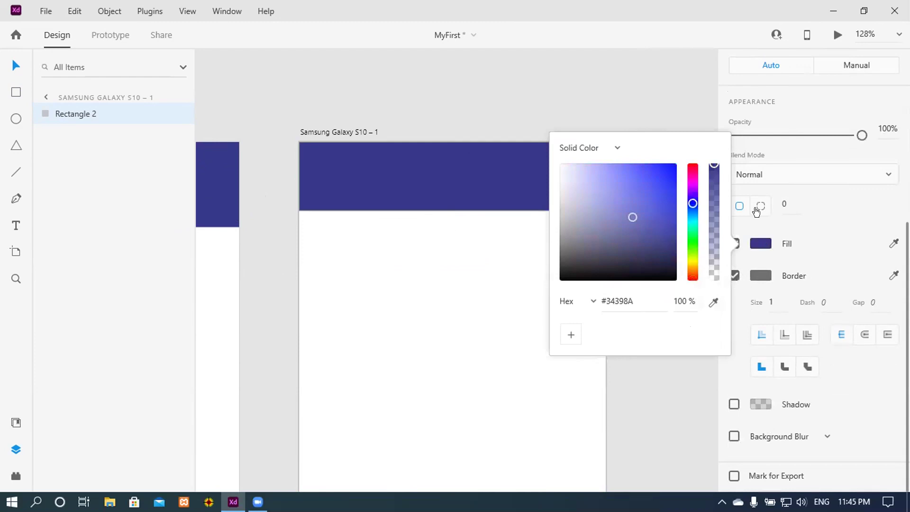
pyautogui.click(734, 275)
pyautogui.click(734, 275)
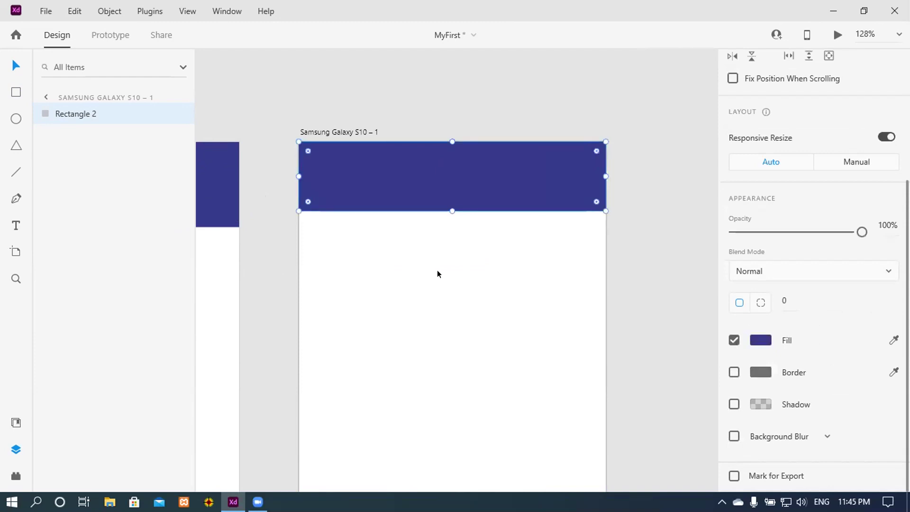
# - Add the site's logo name as a text element near the left end of the mobile header
pyautogui.moveTo(437, 273); pyautogui.dragTo(612, 280)
pyautogui.scroll(-5, 580, 294)
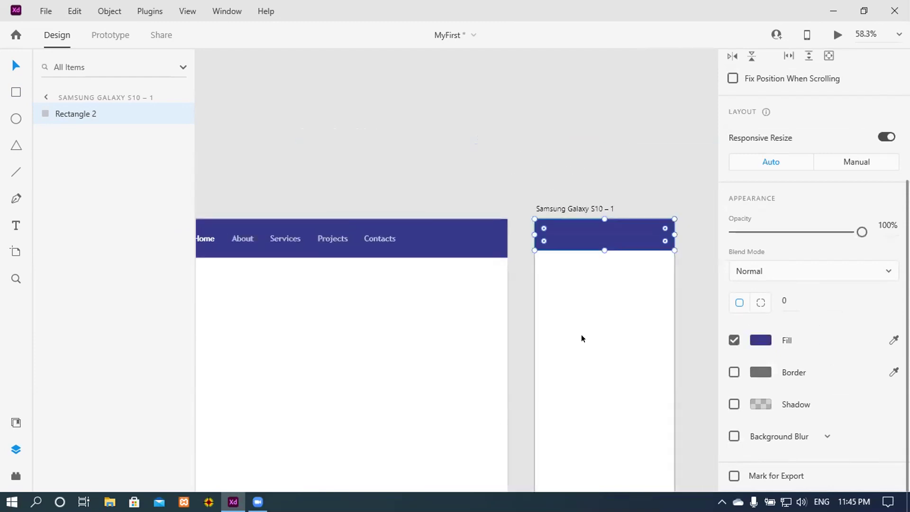
pyautogui.moveTo(581, 337); pyautogui.dragTo(526, 337)
pyautogui.moveTo(379, 331); pyautogui.dragTo(470, 323)
pyautogui.scroll(5, 517, 294)
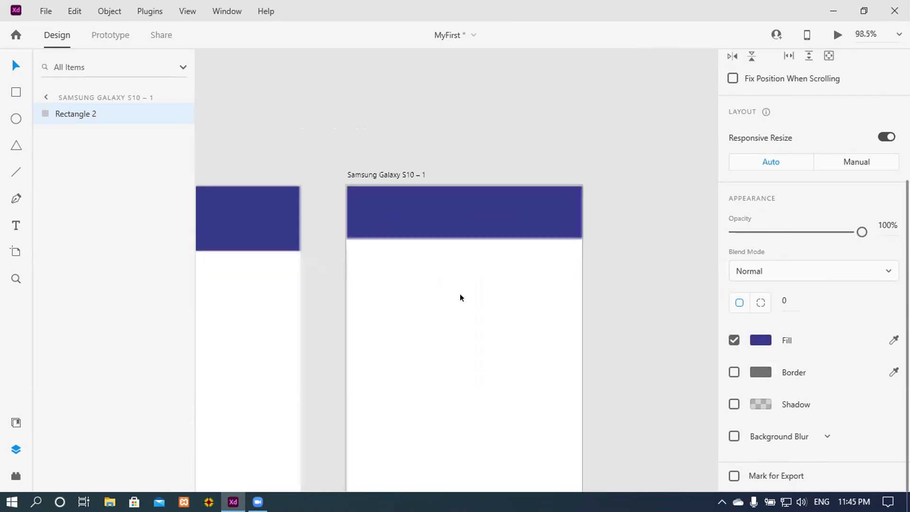
pyautogui.scroll(4, 474, 305)
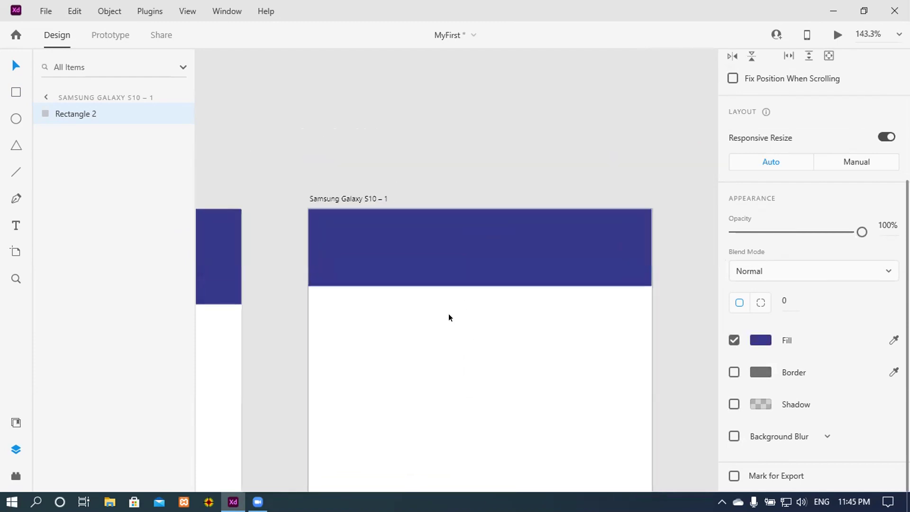
pyautogui.click(15, 225)
pyautogui.click(353, 292)
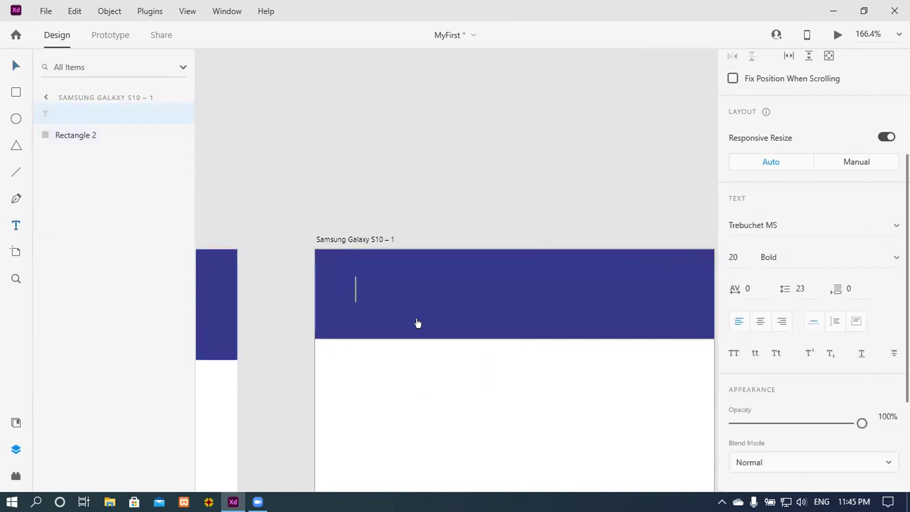
pyautogui.write('Alom')
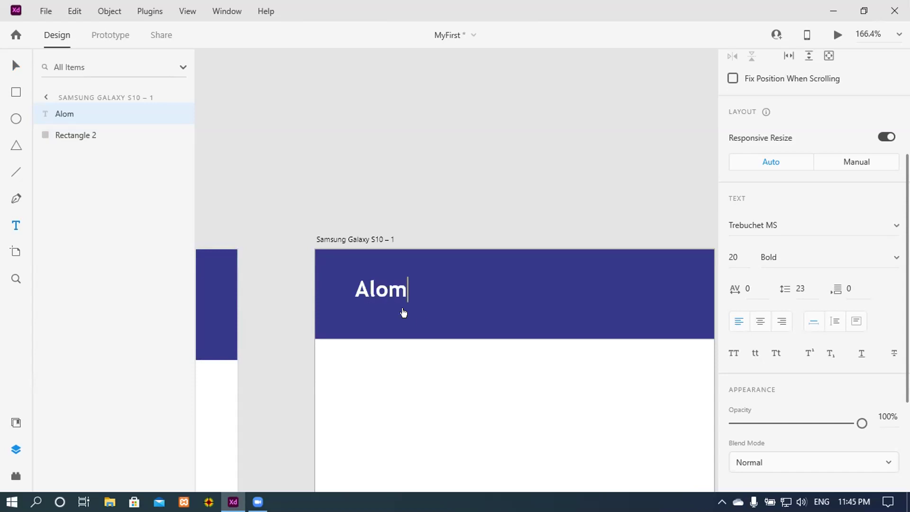
# - Set the mobile logo text's size to 35 and make its white fill fully opaque
pyautogui.click(14, 70)
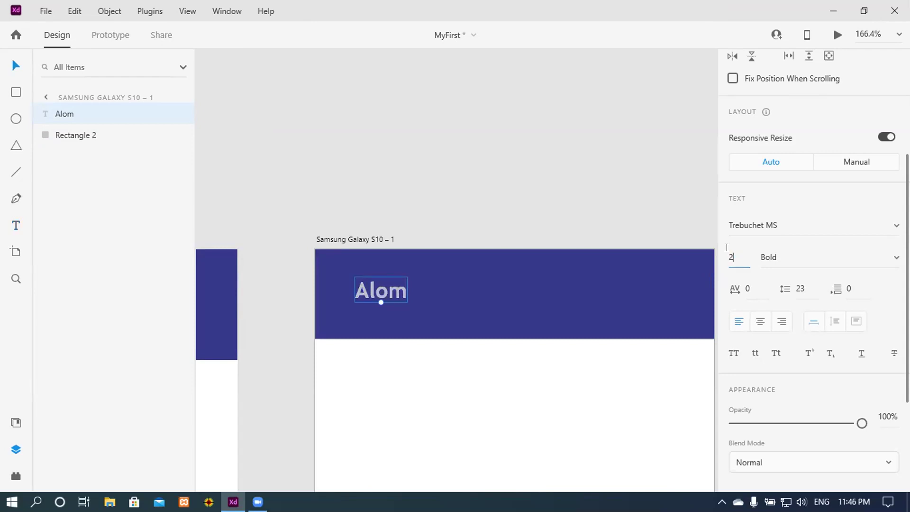
pyautogui.write('35')
pyautogui.press('Return')
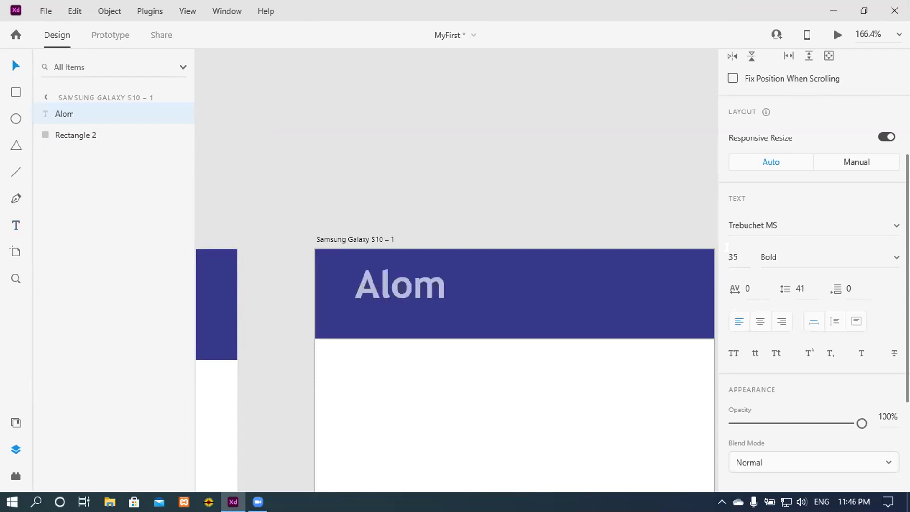
pyautogui.scroll(-3, 838, 205)
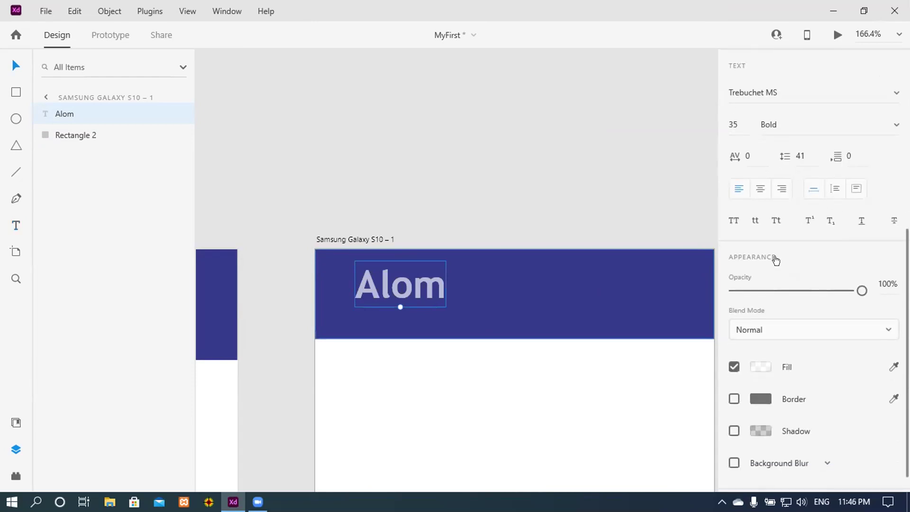
pyautogui.click(760, 367)
pyautogui.click(521, 185)
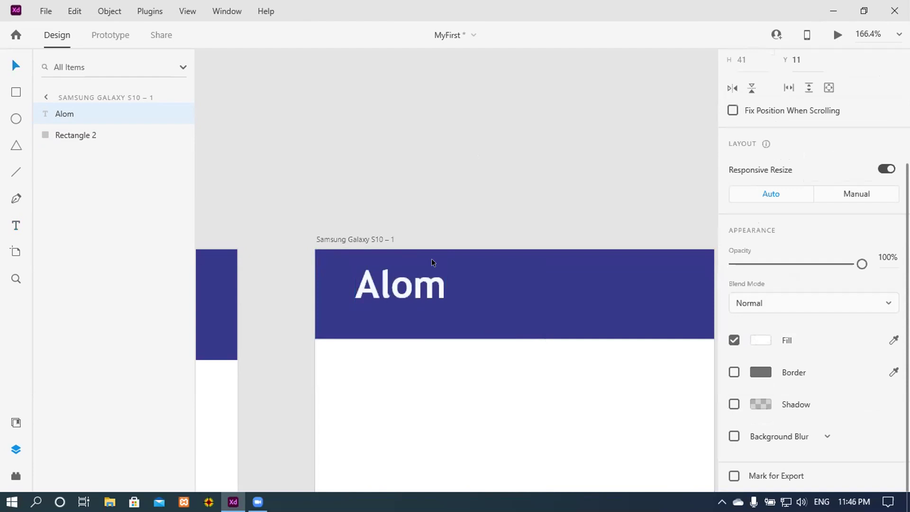
# - Centre the logo text vertically in the mobile header, at about Y 20
pyautogui.click(409, 292)
pyautogui.moveTo(407, 294); pyautogui.dragTo(408, 297)
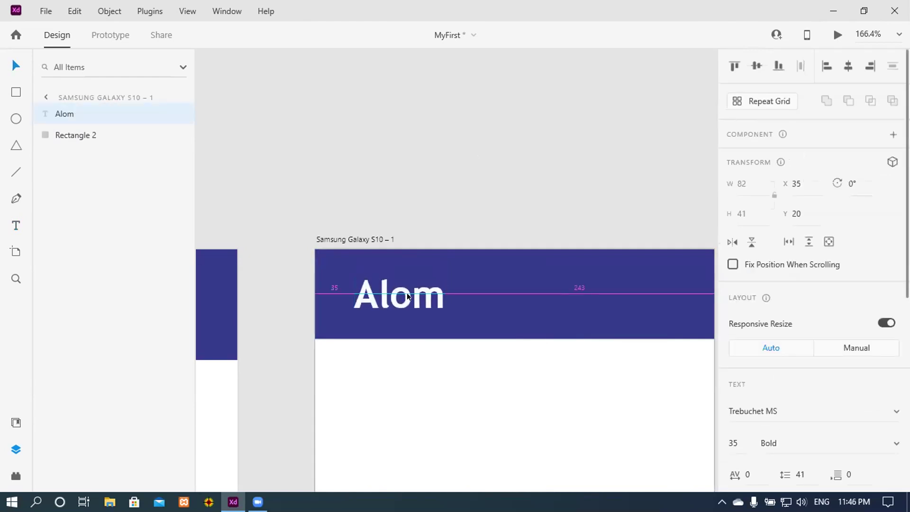
pyautogui.click(494, 376)
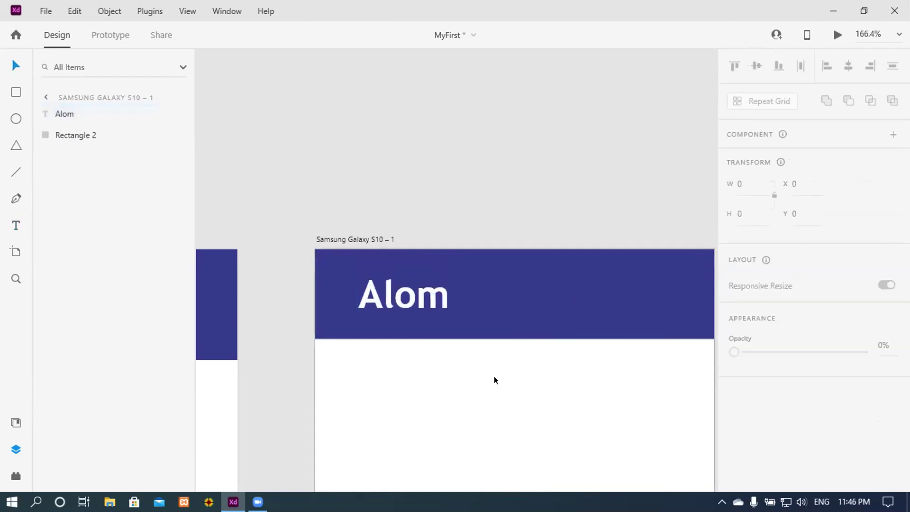
# - Draw a horizontal line about 33 long toward the right end of the mobile header, at about X 275.5, Y 33.5
pyautogui.scroll(-4, 588, 406)
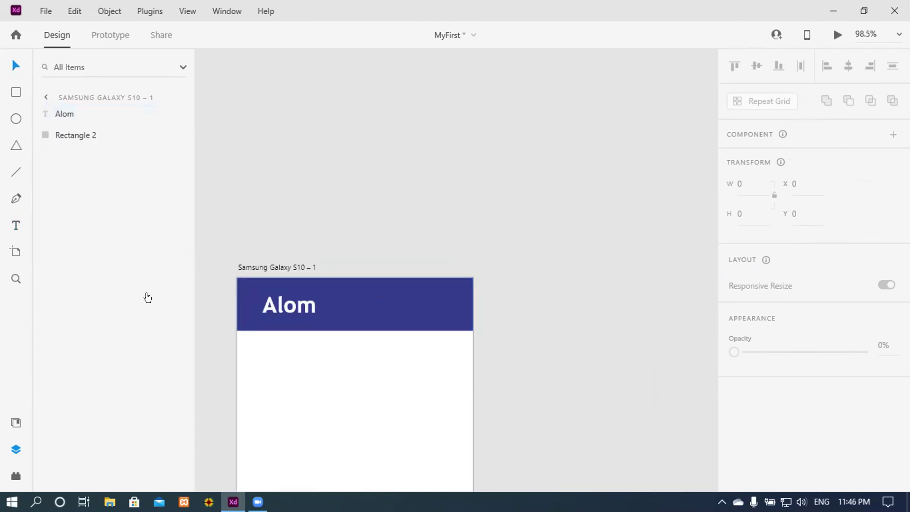
pyautogui.scroll(4, 454, 347)
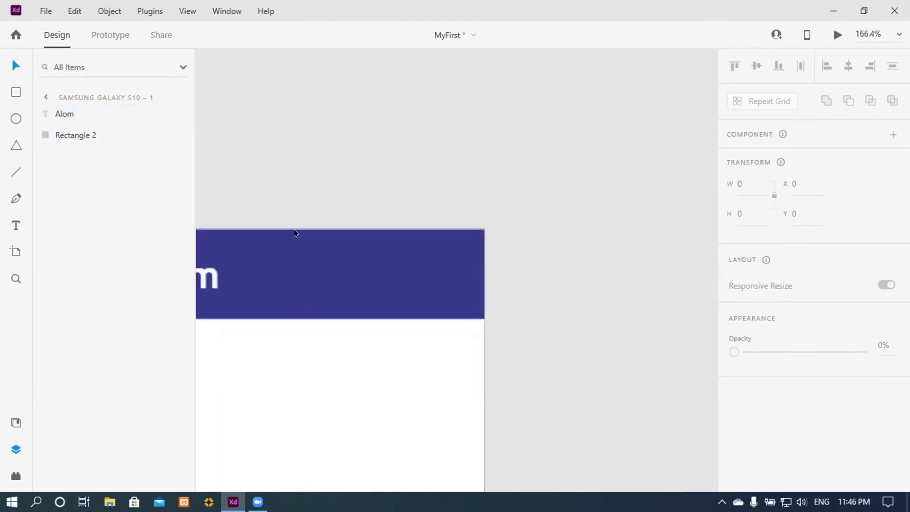
pyautogui.click(14, 171)
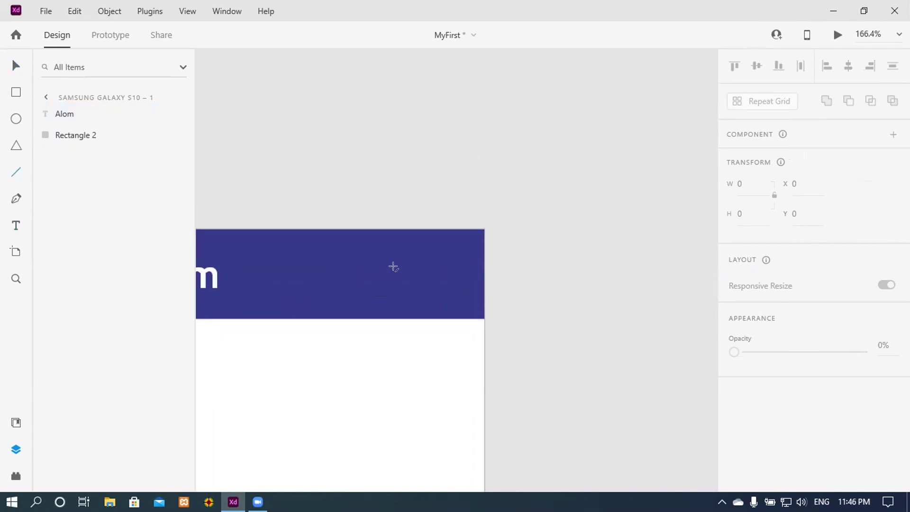
pyautogui.moveTo(389, 264); pyautogui.dragTo(427, 266)
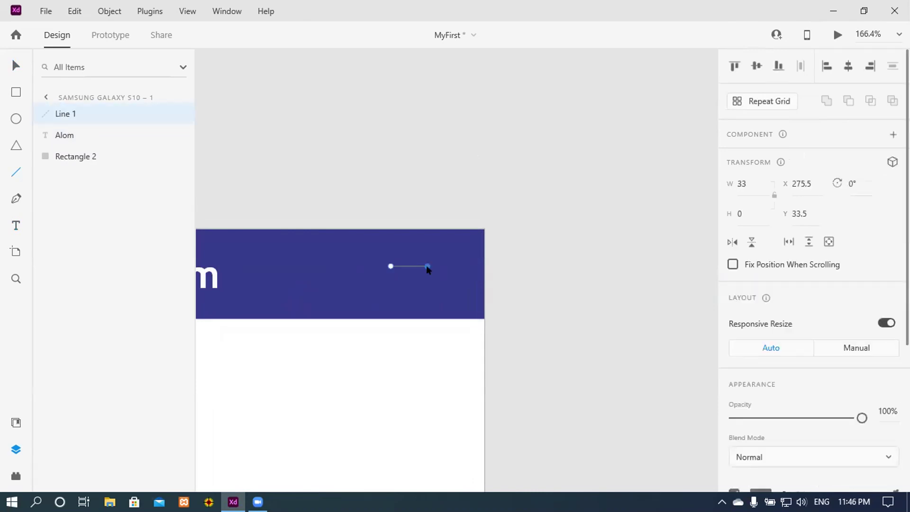
pyautogui.scroll(-3, 757, 334)
pyautogui.scroll(2, 758, 340)
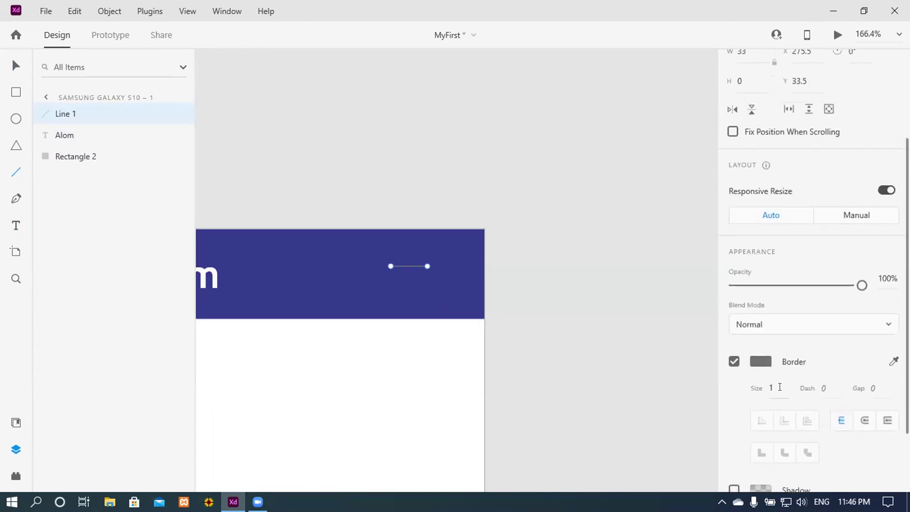
# - Set the mobile header line's border size to 3 and its colour to white #FFFFFF
pyautogui.click(775, 384)
pyautogui.write('3')
pyautogui.press('Return')
pyautogui.click(761, 361)
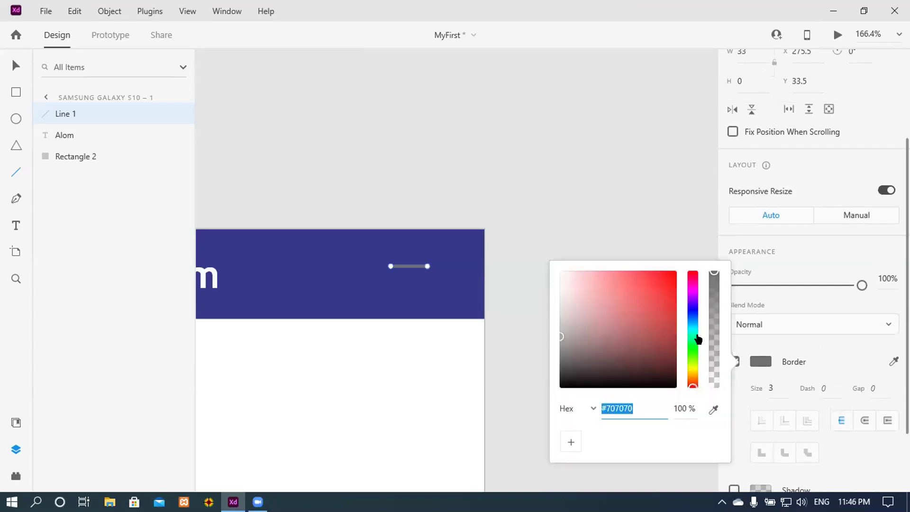
pyautogui.moveTo(575, 324); pyautogui.dragTo(552, 266)
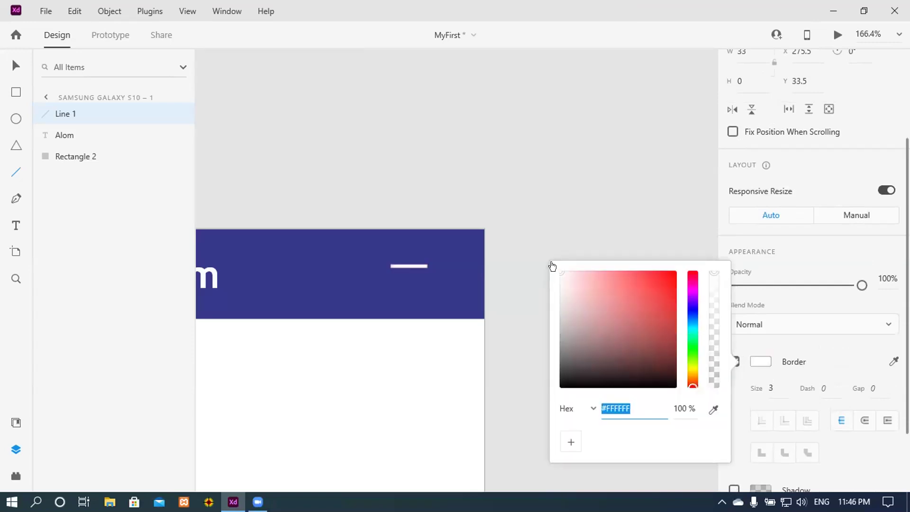
# - Duplicate the white line twice below itself at an even spacing of about 11, forming a three-line menu icon
pyautogui.click(13, 72)
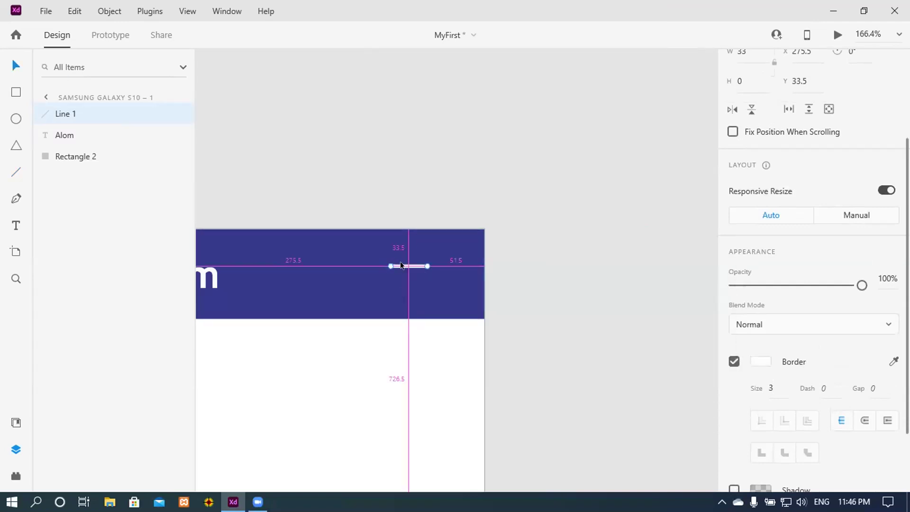
pyautogui.hotkey('ctrl', 'd')
pyautogui.moveTo(406, 264); pyautogui.dragTo(405, 288)
pyautogui.hotkey('ctrl', 'd')
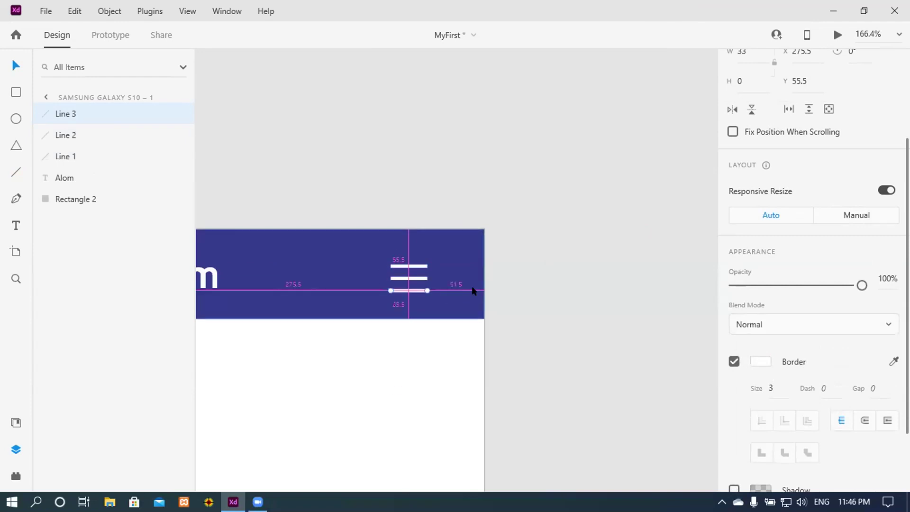
pyautogui.click(536, 269)
# - Group the three menu icon lines in the Samsung Galaxy S10 artboard
pyautogui.scroll(-4, 535, 269)
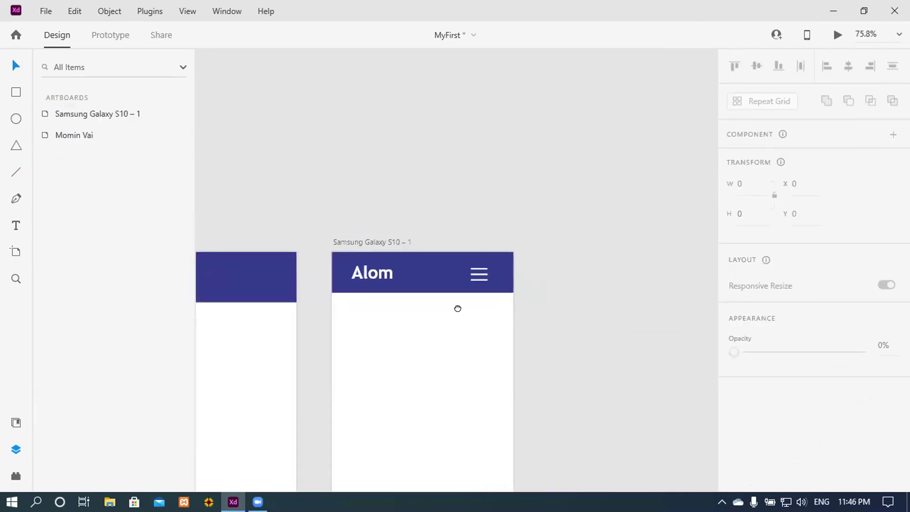
pyautogui.moveTo(457, 309); pyautogui.dragTo(432, 275)
pyautogui.scroll(4, 569, 262)
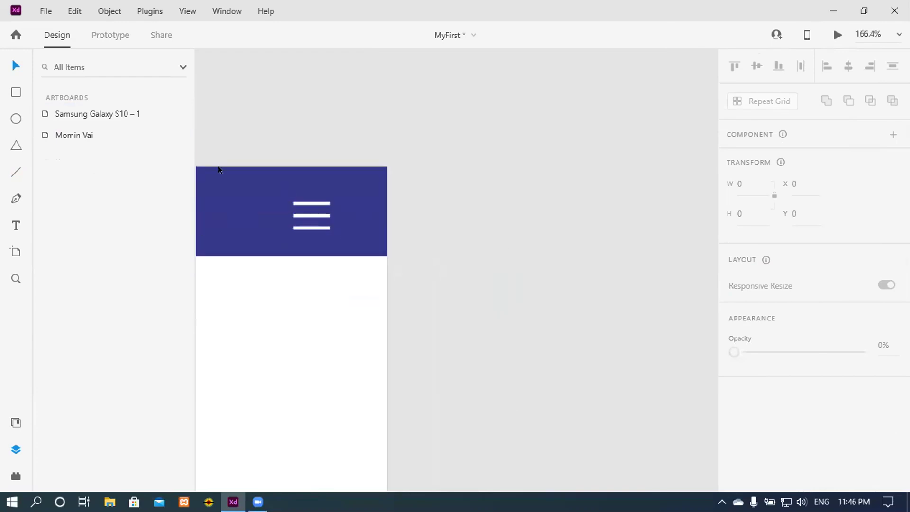
pyautogui.click(115, 109)
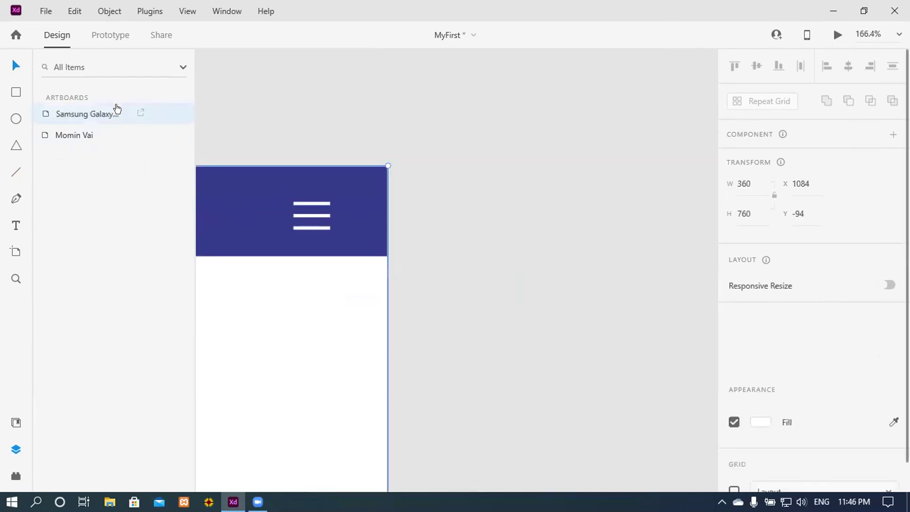
pyautogui.click(314, 227)
pyautogui.keyDown('shift'); pyautogui.click(71, 156); pyautogui.keyUp('shift')
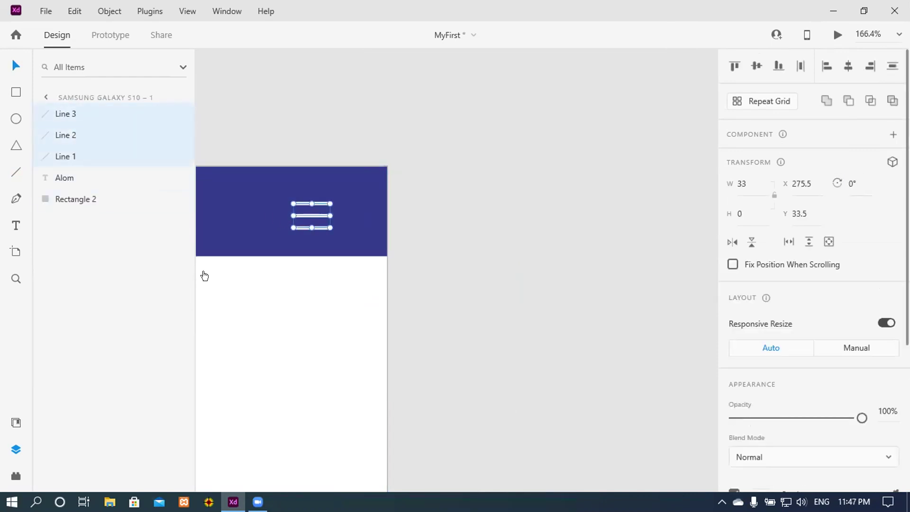
pyautogui.rightClick(92, 128)
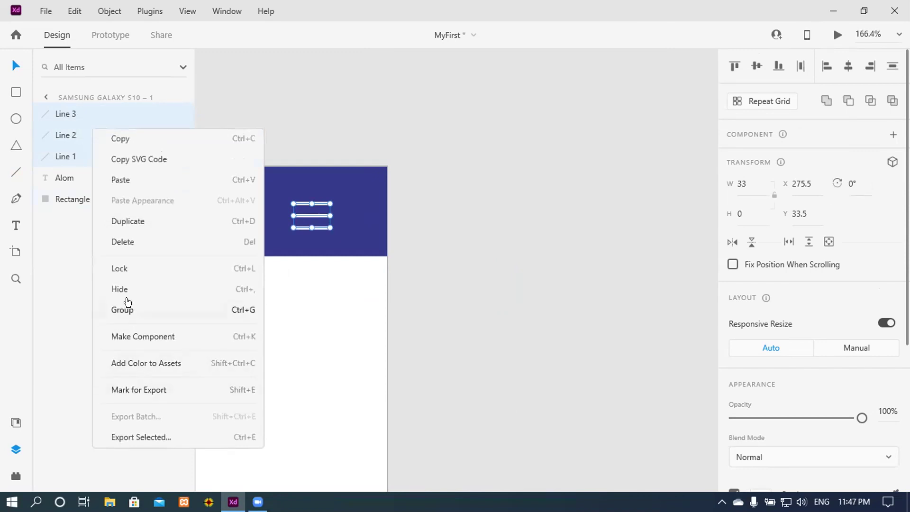
pyautogui.click(127, 308)
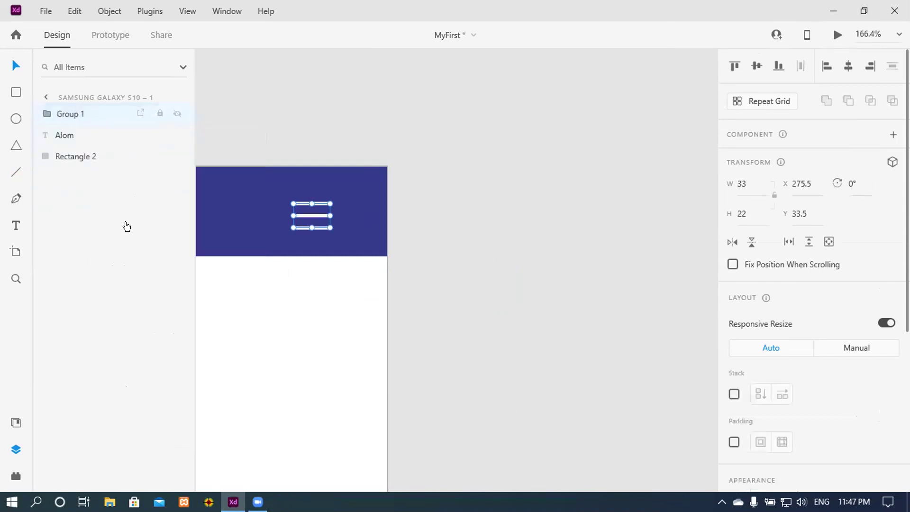
# - Rename the group of menu icon lines to Toggle Button
pyautogui.rightClick(97, 226)
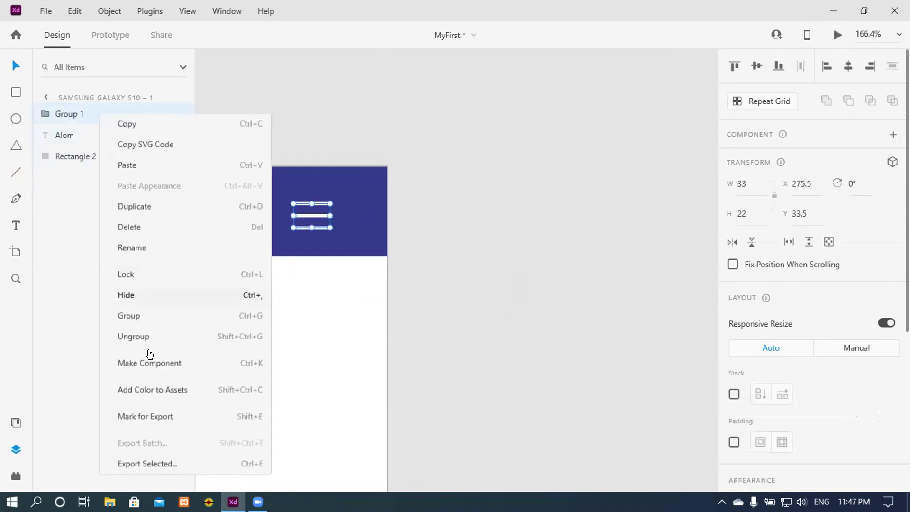
pyautogui.click(138, 247)
pyautogui.press('BackSpace')
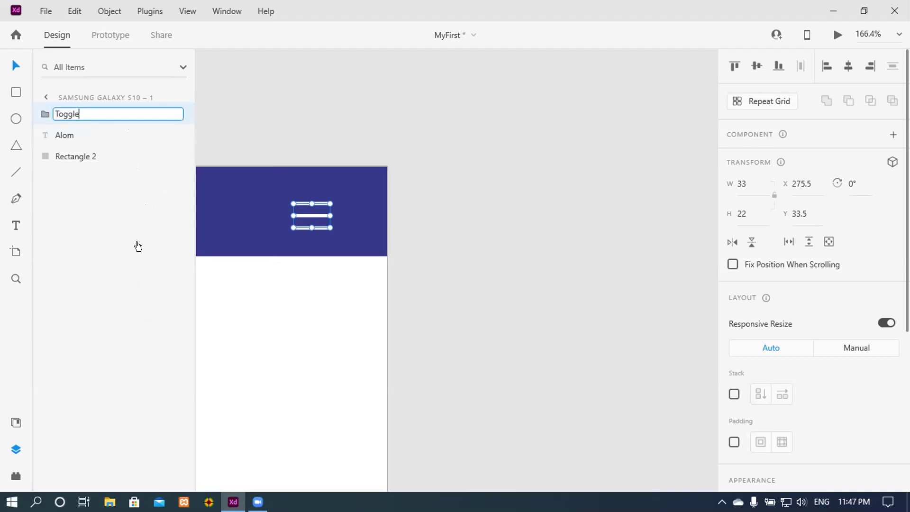
pyautogui.write('Button')
pyautogui.press('Return')
pyautogui.click(490, 266)
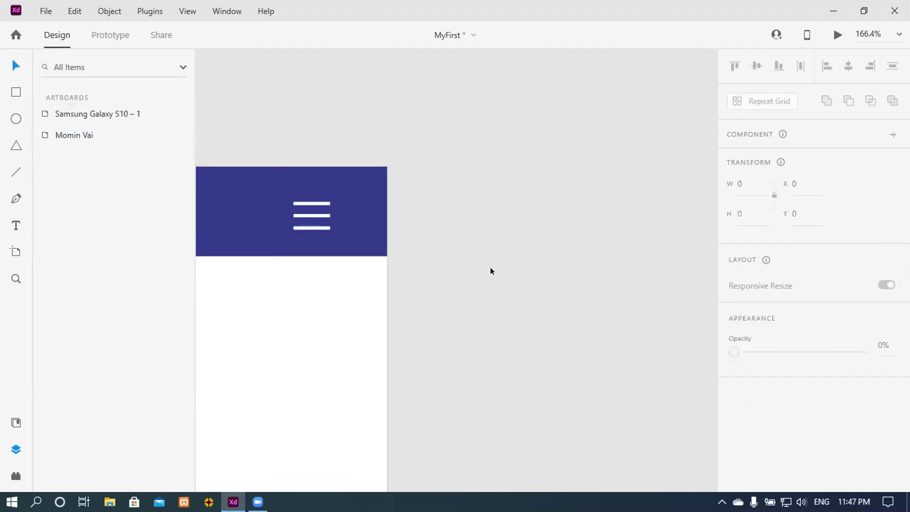
# - Compare the desktop and mobile artboards' headers side by side
pyautogui.scroll(-4, 315, 345)
pyautogui.moveTo(315, 345); pyautogui.dragTo(479, 297)
pyautogui.scroll(-2, 430, 208)
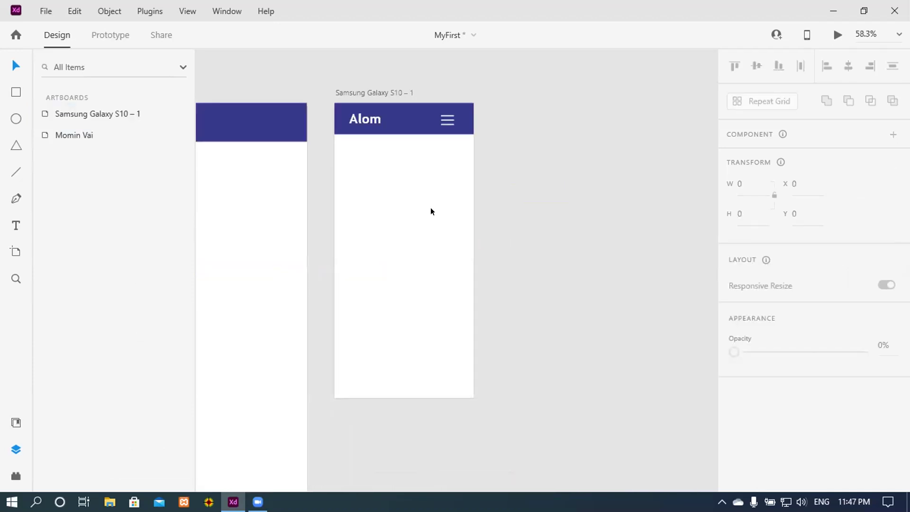
pyautogui.moveTo(398, 219); pyautogui.dragTo(553, 220)
pyautogui.scroll(-4, 552, 219)
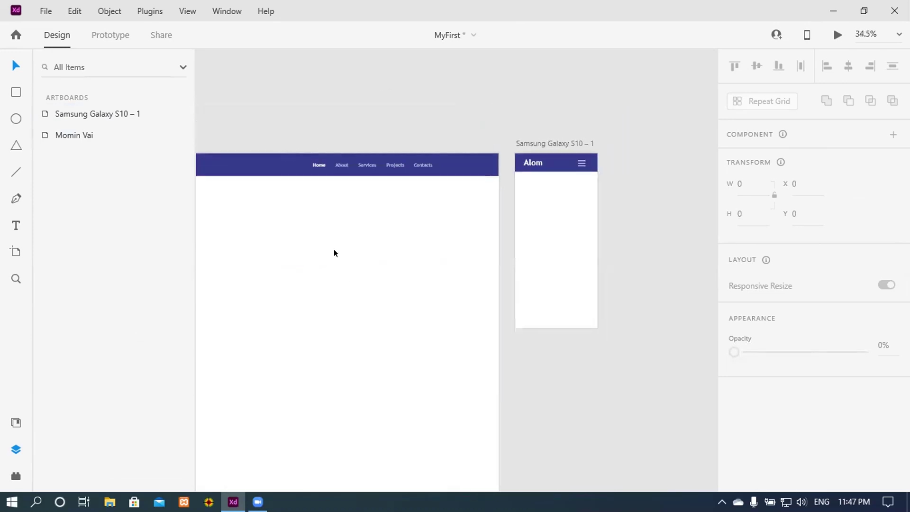
pyautogui.scroll(-3, 465, 197)
pyautogui.hscroll(-2, 464, 197)
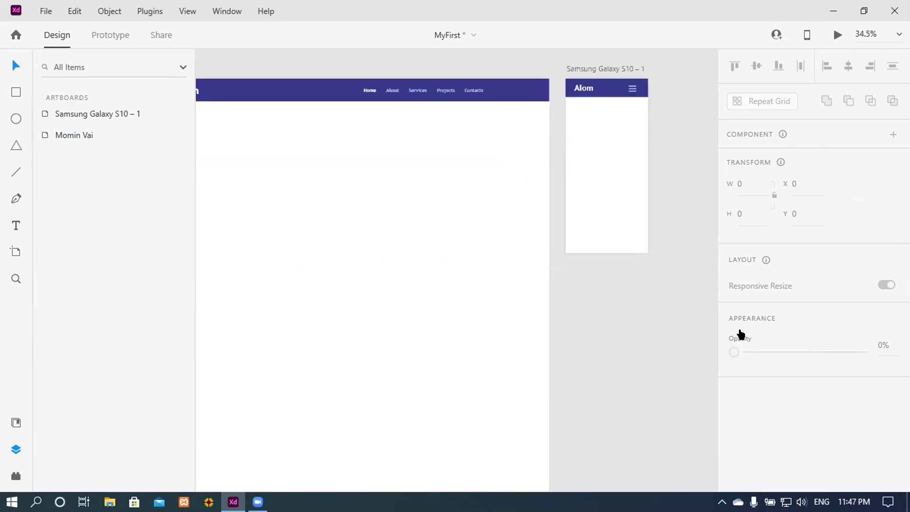
pyautogui.moveTo(659, 191); pyautogui.dragTo(588, 296)
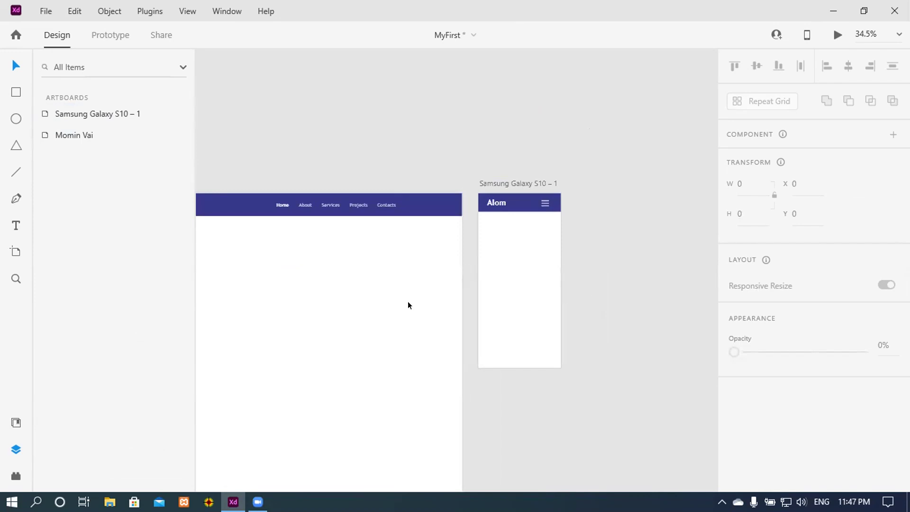
pyautogui.scroll(-4, 391, 246)
pyautogui.hscroll(-1, 390, 246)
pyautogui.scroll(-3, 282, 218)
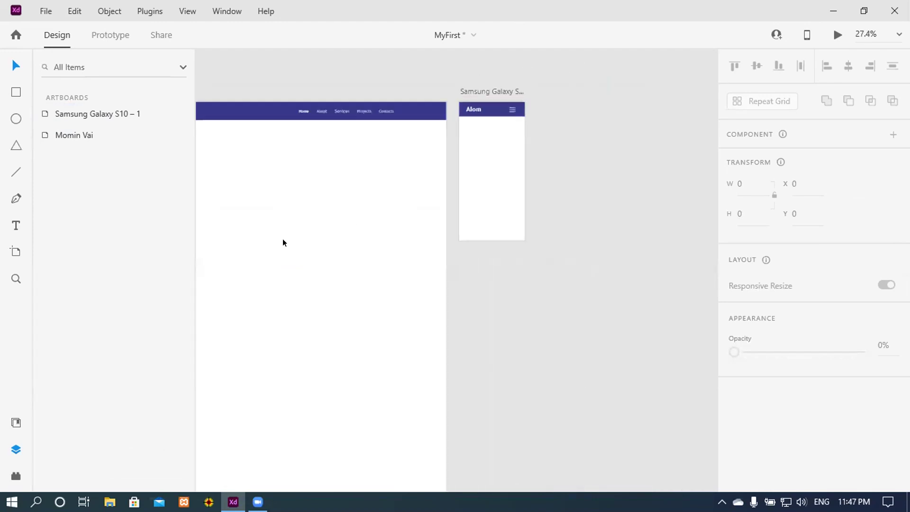
pyautogui.hscroll(-2, 497, 251)
pyautogui.scroll(-1, 497, 252)
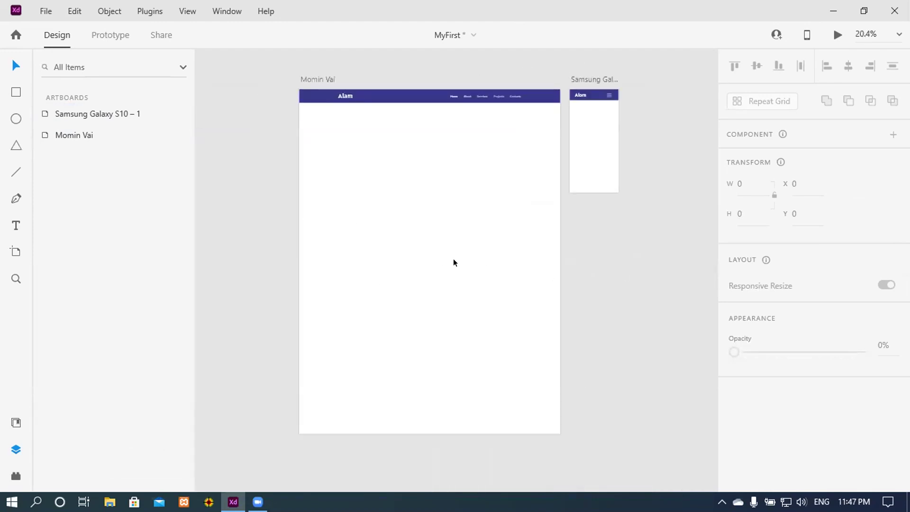
pyautogui.hscroll(2, 453, 263)
pyautogui.scroll(1, 453, 262)
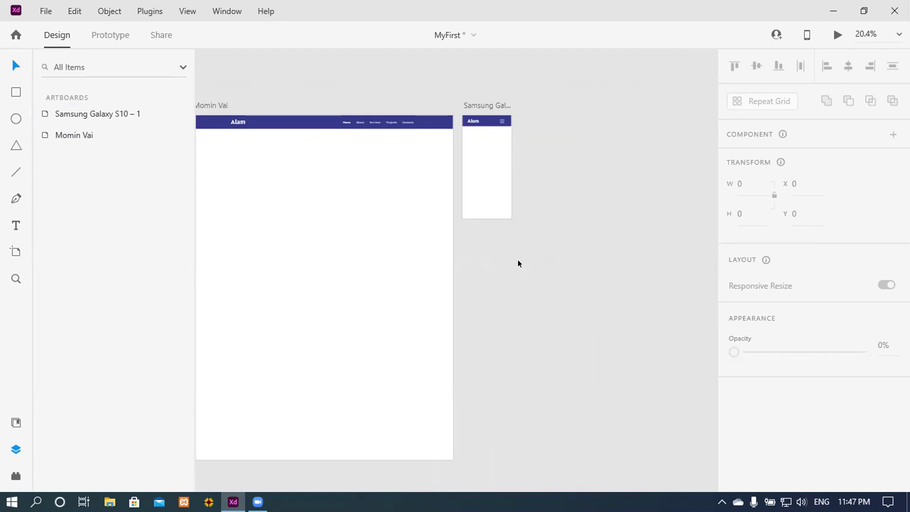
# - Rotate the Toggle Button group in the mobile header by 90°
pyautogui.scroll(8, 502, 121)
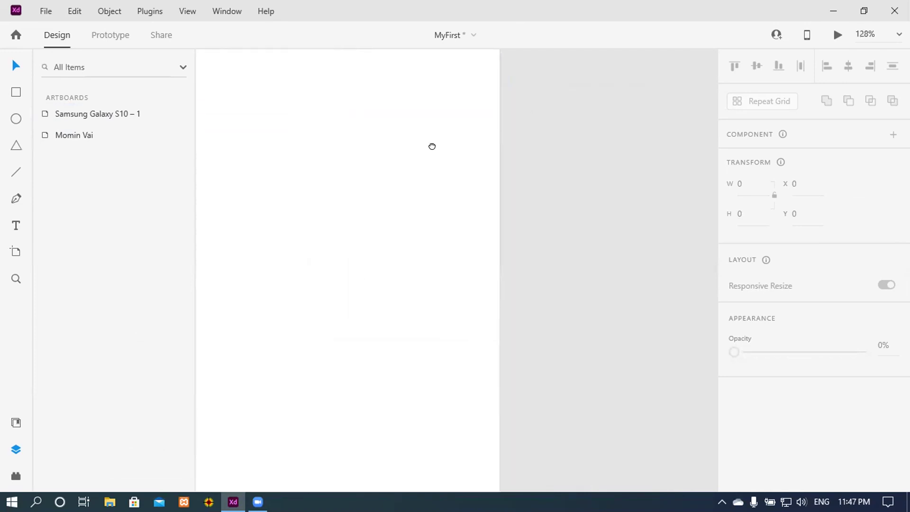
pyautogui.scroll(5, 448, 246)
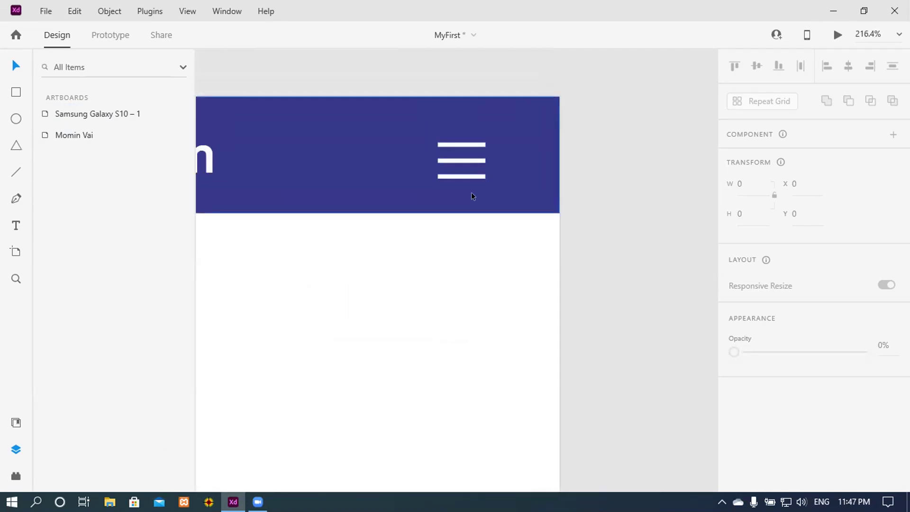
pyautogui.click(463, 174)
pyautogui.click(80, 115)
pyautogui.click(854, 183)
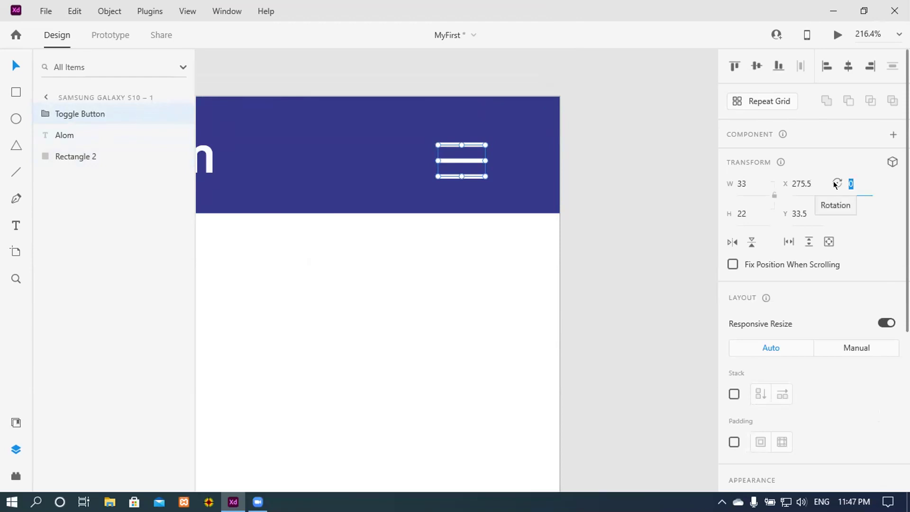
pyautogui.write('5')
pyautogui.write('0')
pyautogui.press('Return')
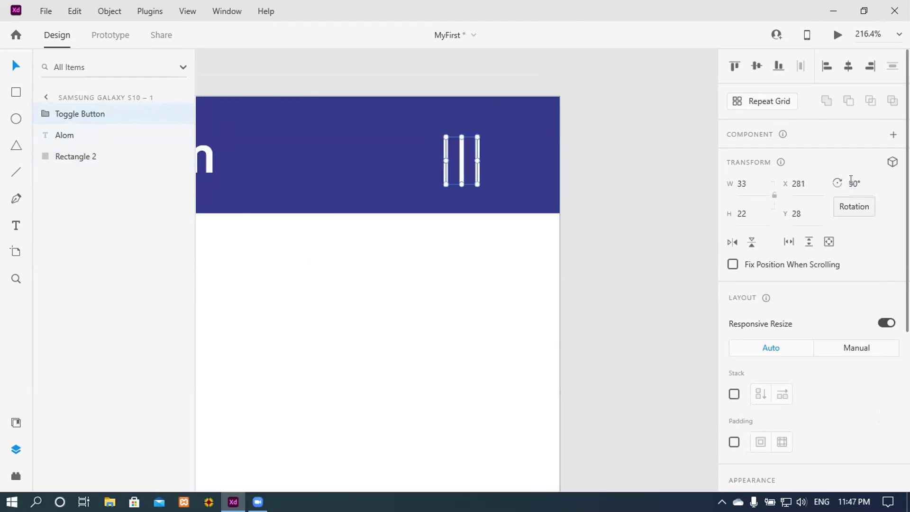
pyautogui.click(479, 308)
# - Delete the Toggle Button group from the mobile header
pyautogui.scroll(-5, 386, 348)
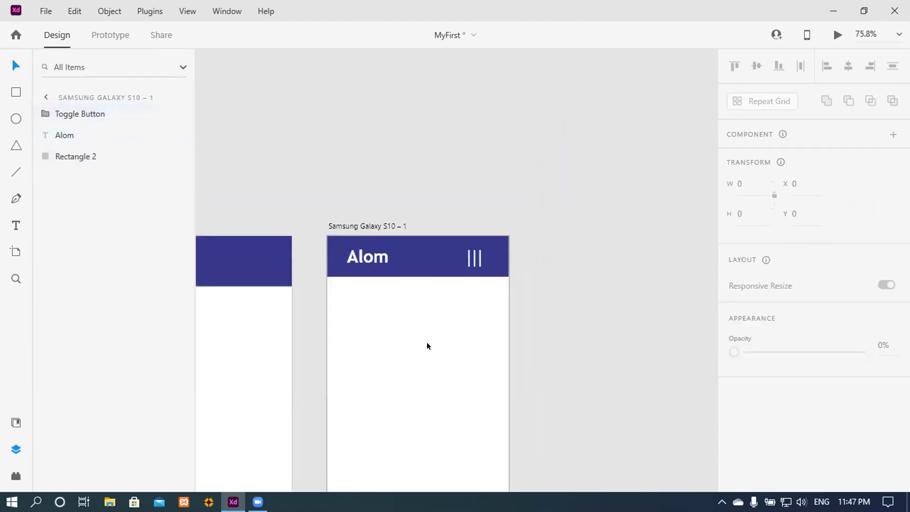
pyautogui.scroll(7, 410, 348)
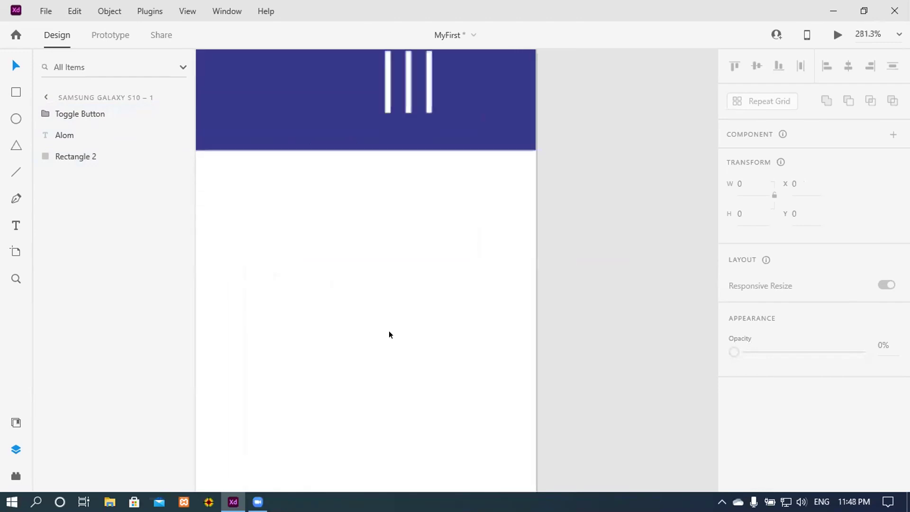
pyautogui.scroll(-4, 389, 334)
pyautogui.moveTo(396, 325); pyautogui.dragTo(493, 326)
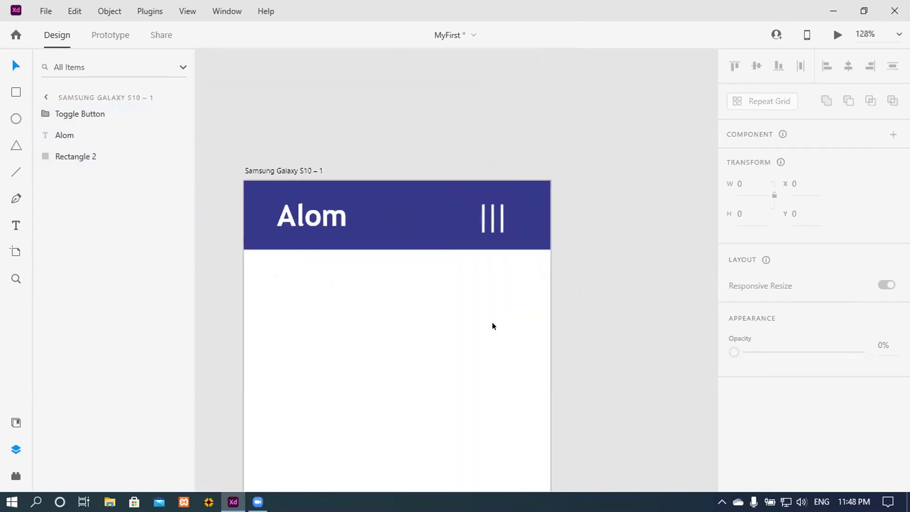
pyautogui.click(486, 220)
pyautogui.click(491, 220)
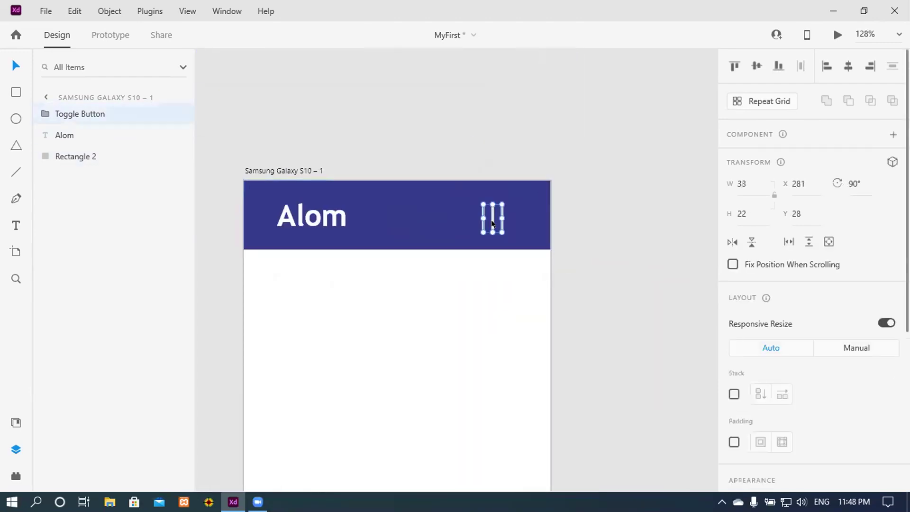
pyautogui.press('Delete')
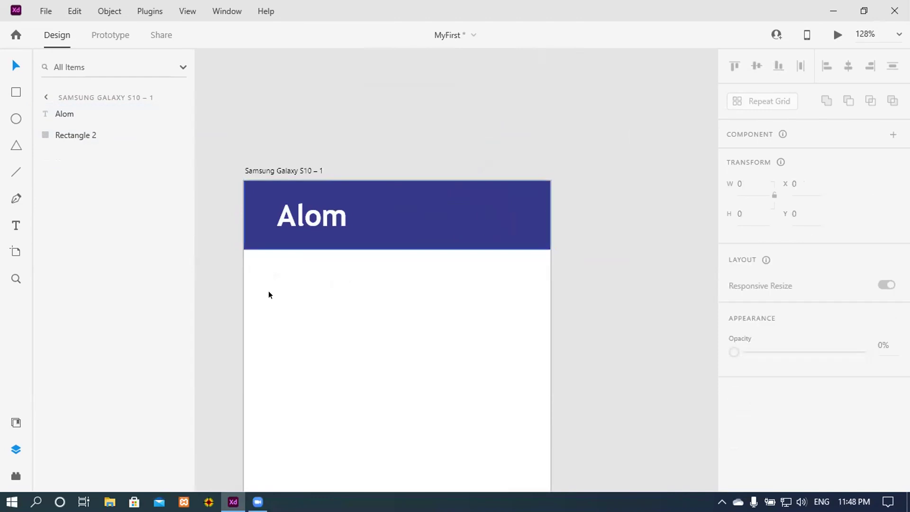
# - Place a triangle about 37 by 32, rotated 90°, toward the right end of the mobile header at about X 287.5, Y 22
pyautogui.click(13, 148)
pyautogui.moveTo(485, 212); pyautogui.dragTo(516, 247)
pyautogui.click(860, 183)
pyautogui.write('90')
pyautogui.press('Return')
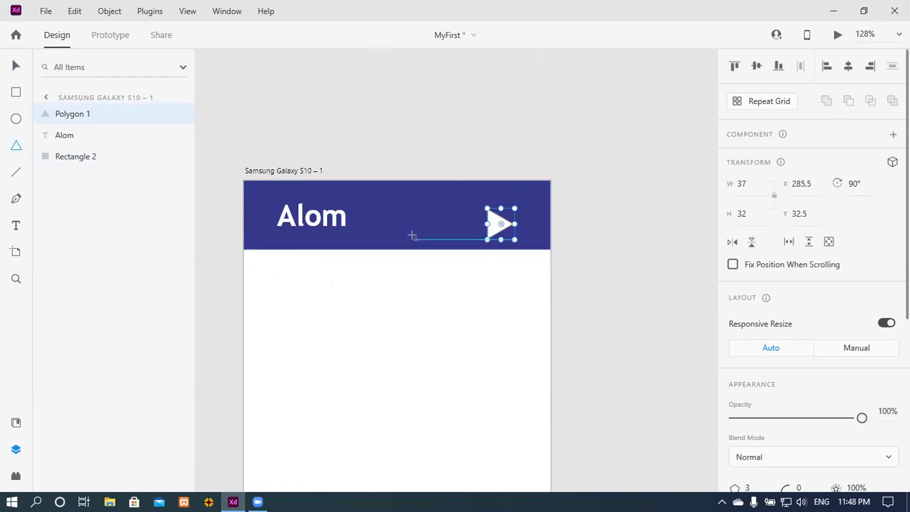
pyautogui.click(16, 65)
pyautogui.moveTo(491, 223); pyautogui.dragTo(493, 214)
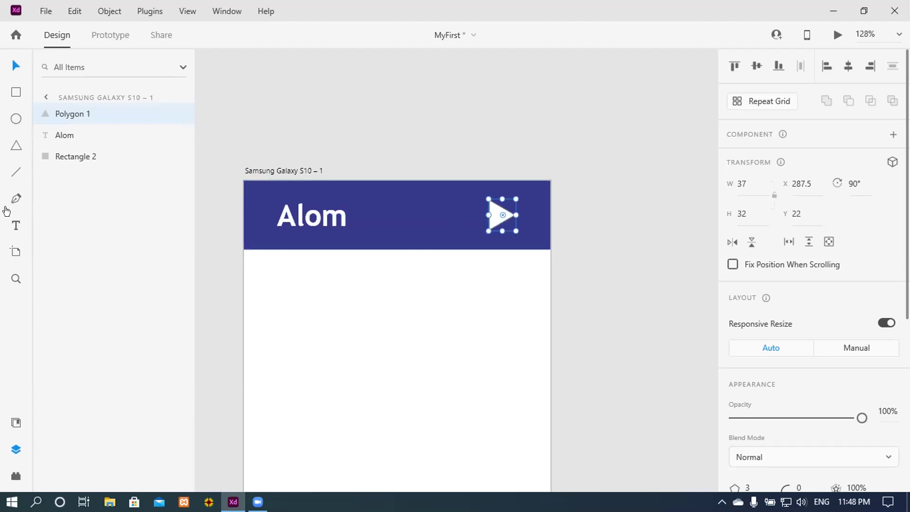
# - Draw a vertical line about 34 long at the triangle's tip, at about X 319.5, Y 25.5, with border size 3
pyautogui.click(16, 171)
pyautogui.moveTo(516, 199); pyautogui.dragTo(517, 230)
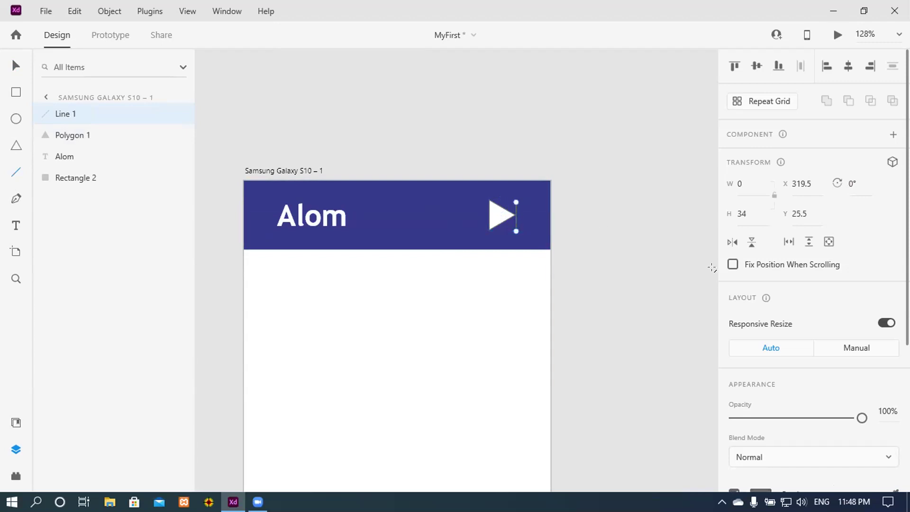
pyautogui.scroll(-2, 711, 264)
pyautogui.scroll(-1, 781, 404)
pyautogui.scroll(-4, 789, 355)
pyautogui.scroll(3, 780, 339)
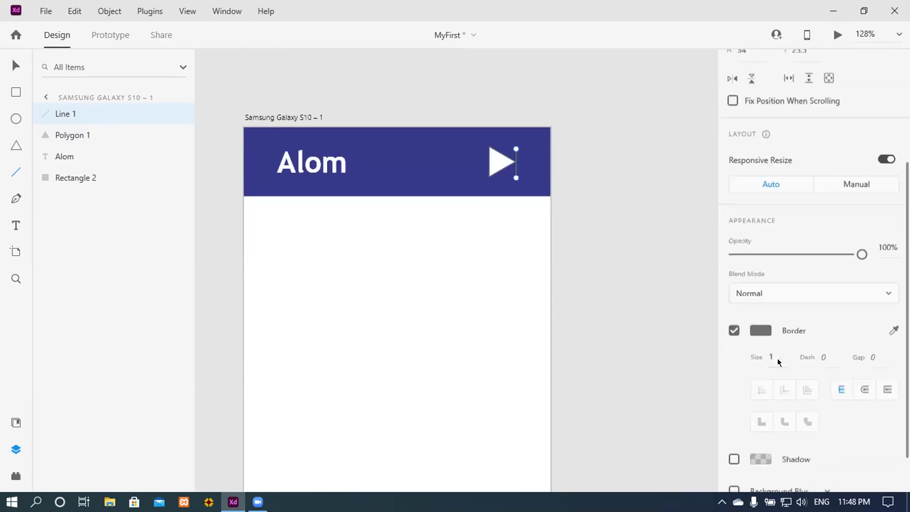
pyautogui.scroll(-5, 783, 407)
pyautogui.scroll(3, 783, 385)
pyautogui.click(772, 368)
pyautogui.write('3')
pyautogui.press('Return')
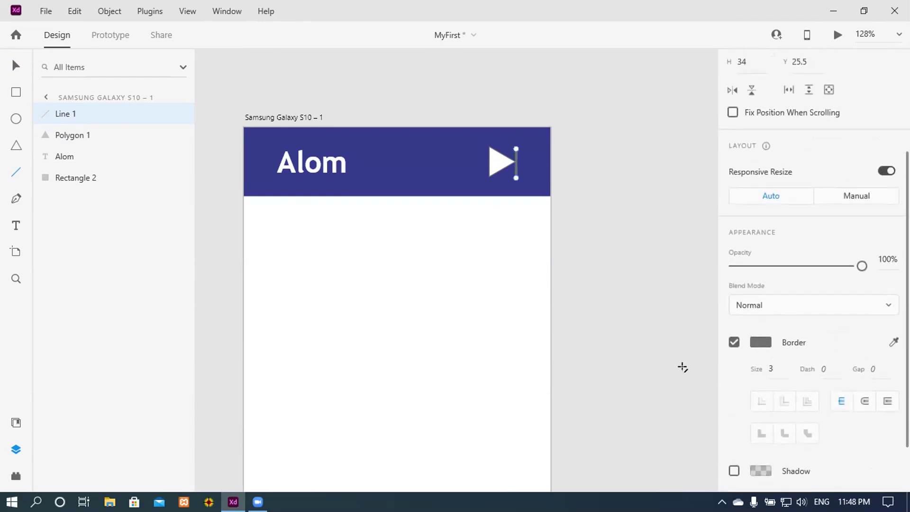
# - Nudge the vertical line beside the triangle up to Y 23.5 and set its border color to white #FFFFFF
pyautogui.click(12, 65)
pyautogui.press('Up')
pyautogui.press('Up')
pyautogui.click(761, 342)
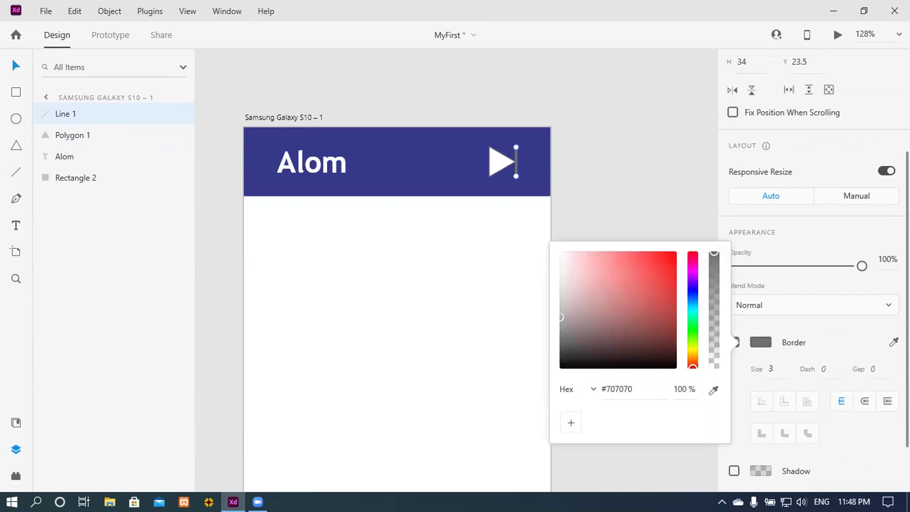
pyautogui.click(497, 161)
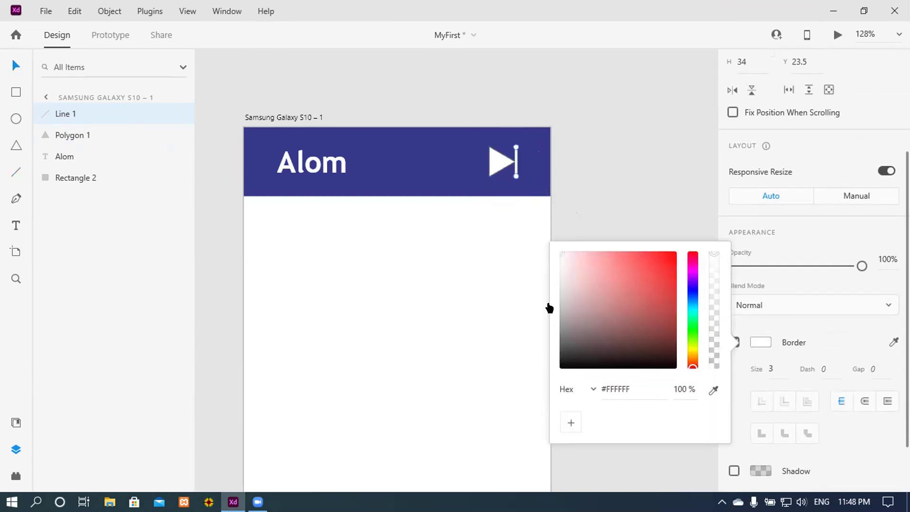
# - Remove the border from the mobile header's triangle and set the vertical line's border size to 5
pyautogui.click(494, 159)
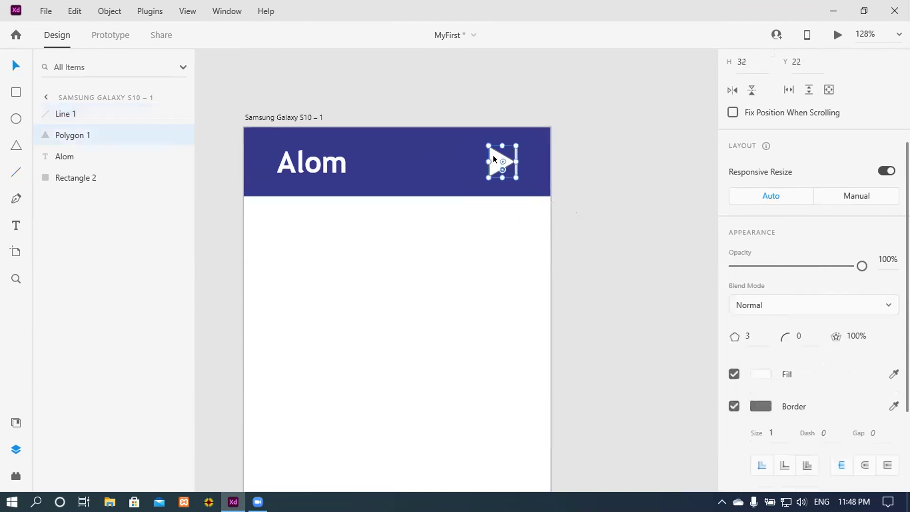
pyautogui.click(734, 406)
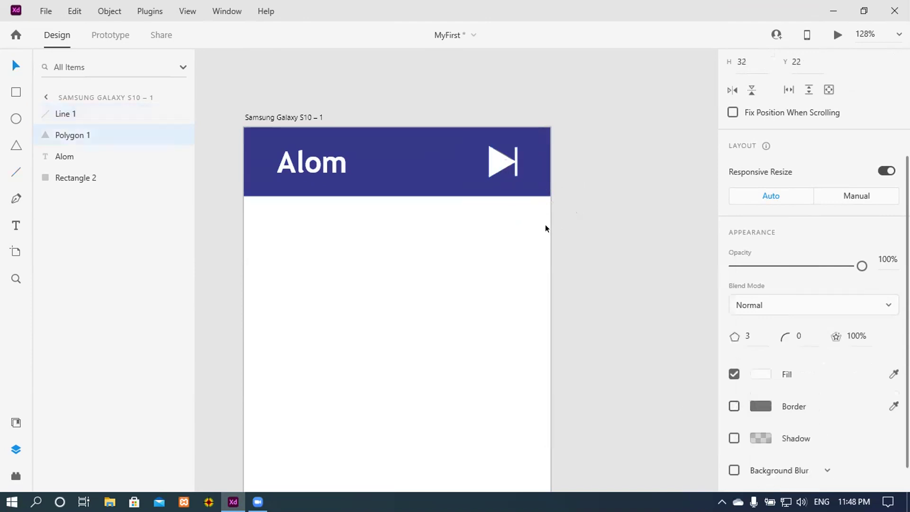
pyautogui.click(515, 172)
pyautogui.click(771, 368)
pyautogui.write('5')
pyautogui.press('Return')
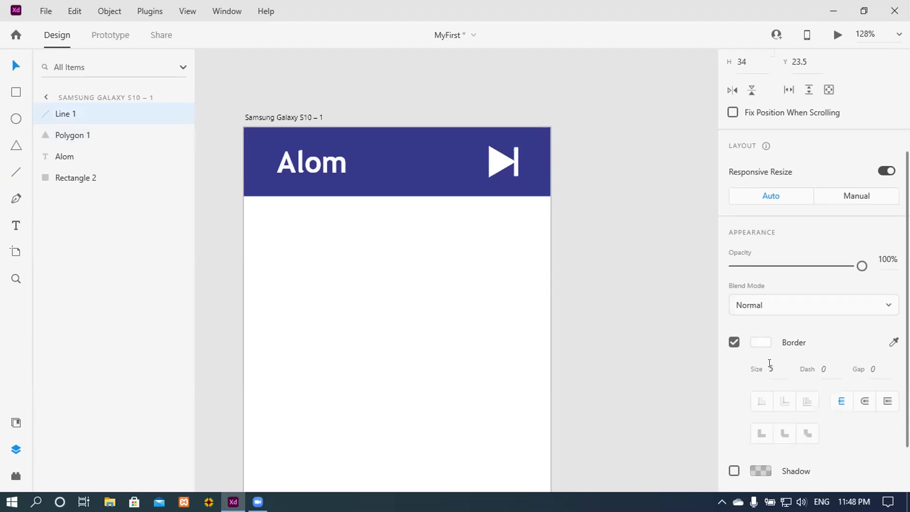
pyautogui.click(671, 361)
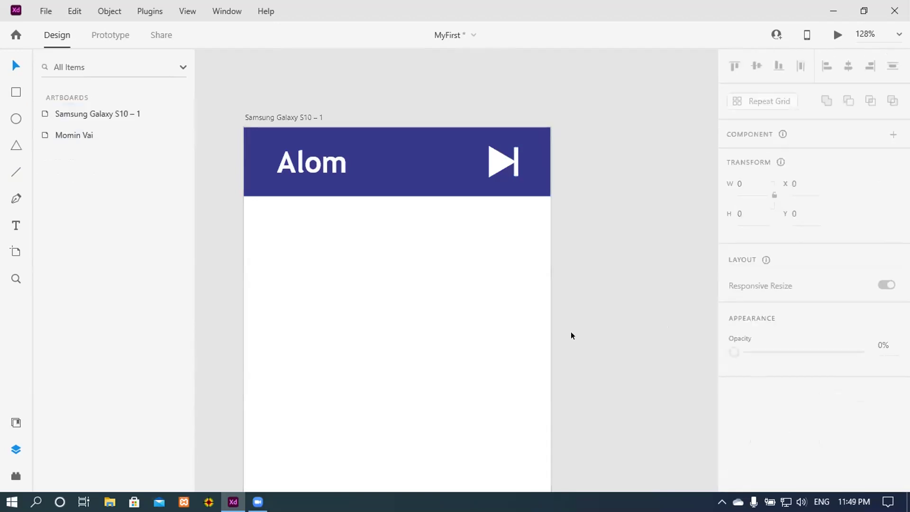
# - Draw a circle about 372 by 372 below the desktop navigation bar, at about X 546, Y 488
pyautogui.scroll(-5, 571, 331)
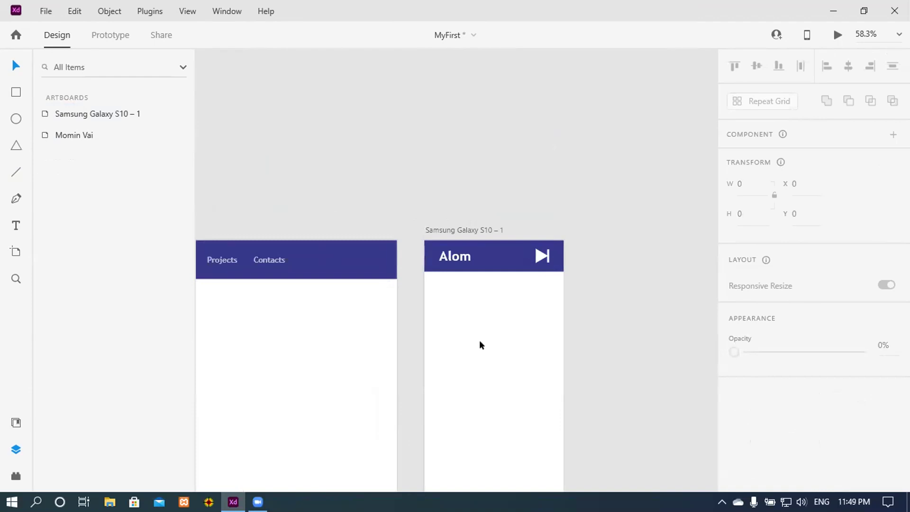
pyautogui.scroll(5, 479, 339)
pyautogui.scroll(-3, 454, 339)
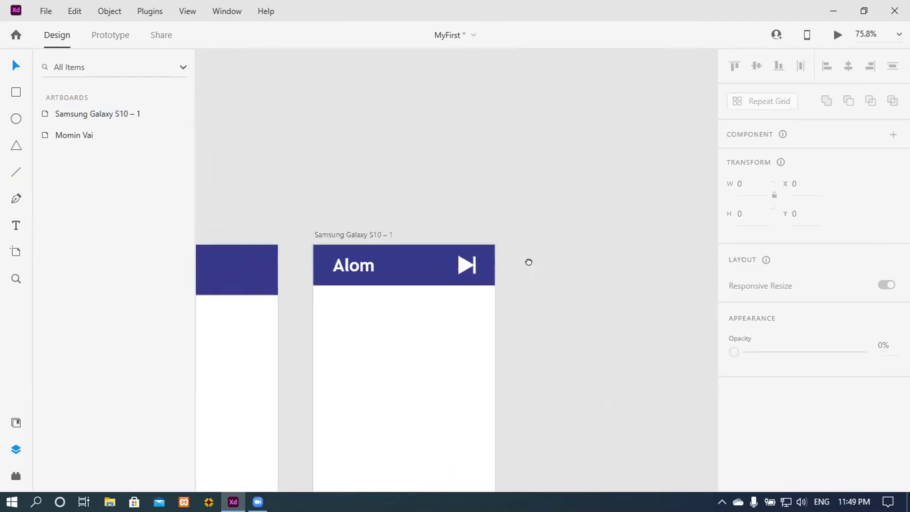
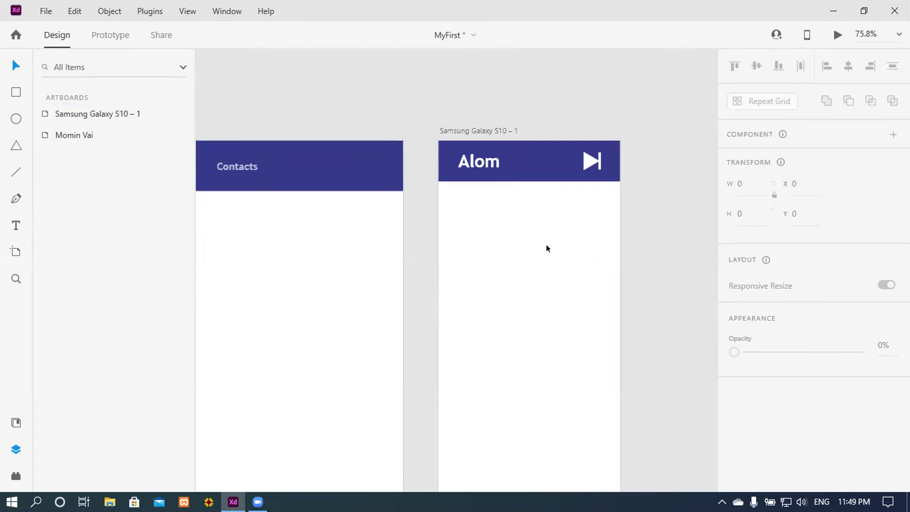
pyautogui.scroll(-5, 546, 245)
pyautogui.scroll(-5, 432, 265)
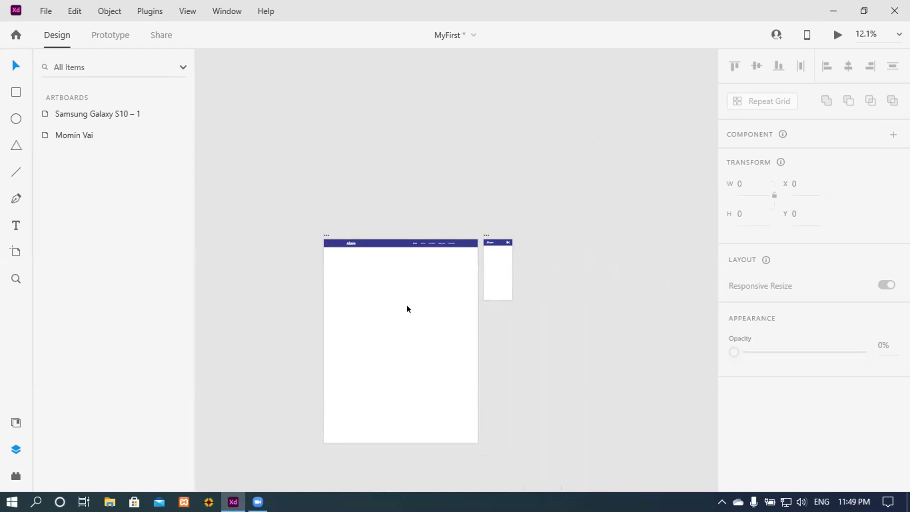
pyautogui.scroll(6, 407, 309)
pyautogui.scroll(-1, 425, 266)
pyautogui.scroll(1, 496, 246)
pyautogui.scroll(-1, 495, 246)
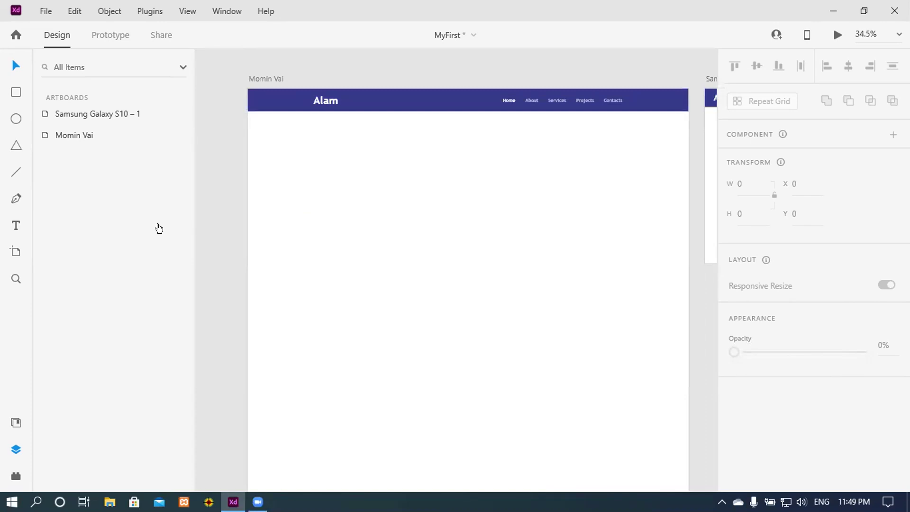
pyautogui.click(17, 118)
pyautogui.moveTo(372, 200); pyautogui.dragTo(456, 311)
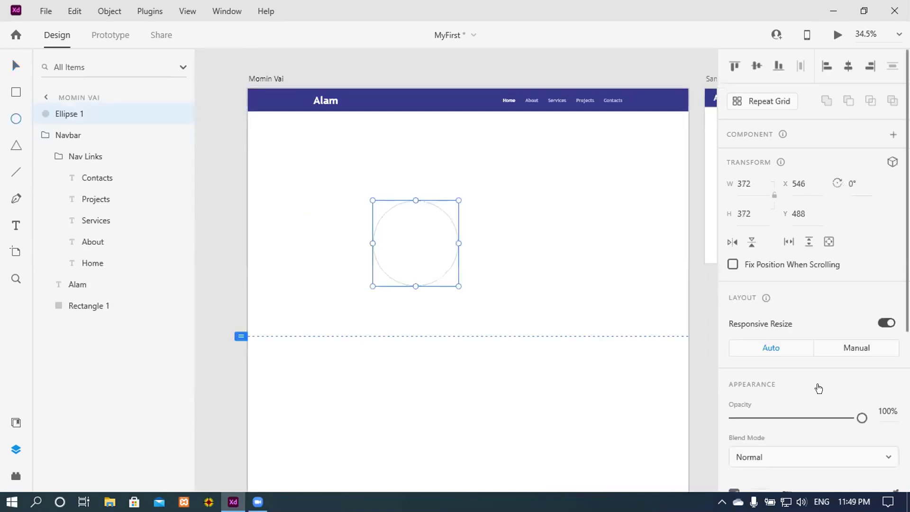
# - Set the circle's border size to 50 and enlarge the circle to about 459 by 459
pyautogui.scroll(-5, 789, 399)
pyautogui.click(778, 349)
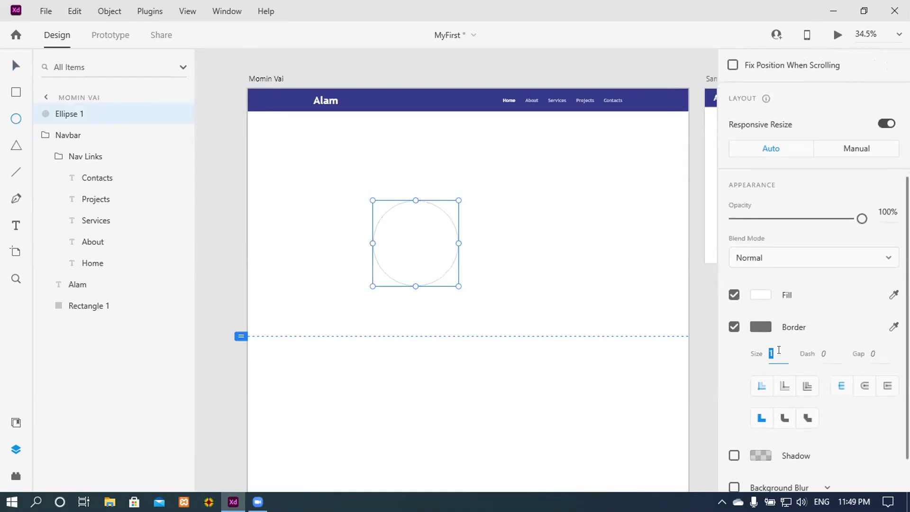
pyautogui.write('10')
pyautogui.press('Return')
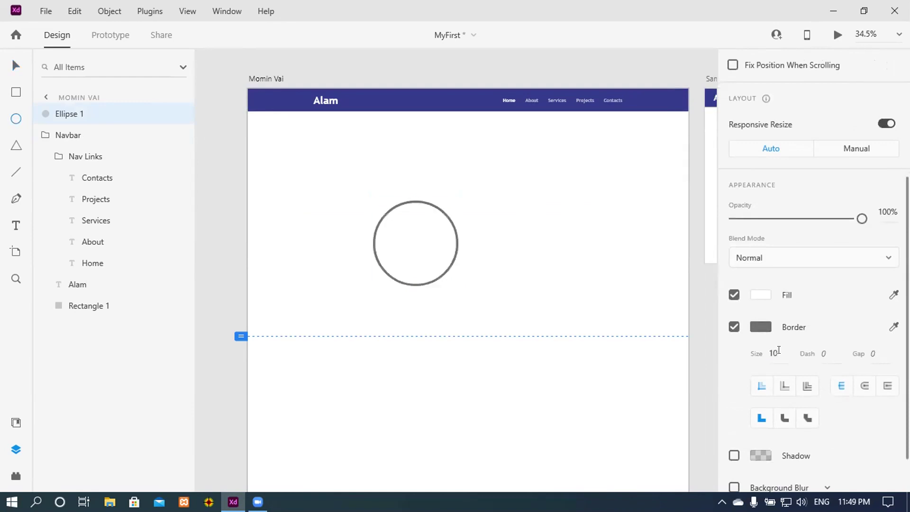
pyautogui.click(778, 351)
pyautogui.write('50')
pyautogui.press('Return')
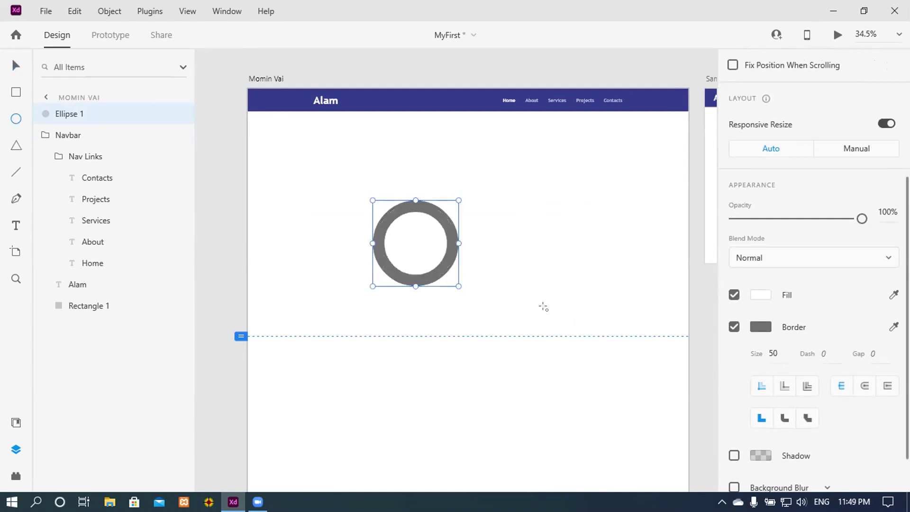
pyautogui.moveTo(454, 283); pyautogui.dragTo(475, 303)
# - Try to recolor the circle's gray border by shifting only its hue toward blue
pyautogui.scroll(-1, 807, 372)
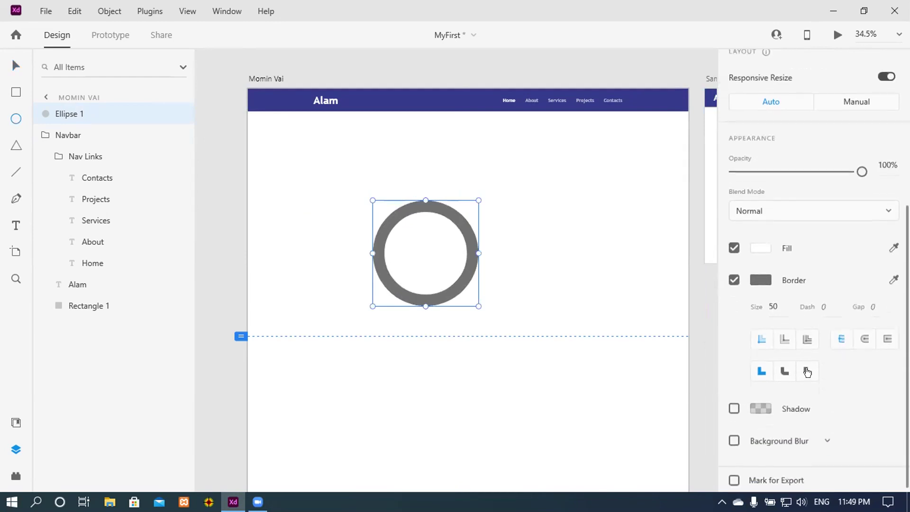
pyautogui.scroll(1, 757, 367)
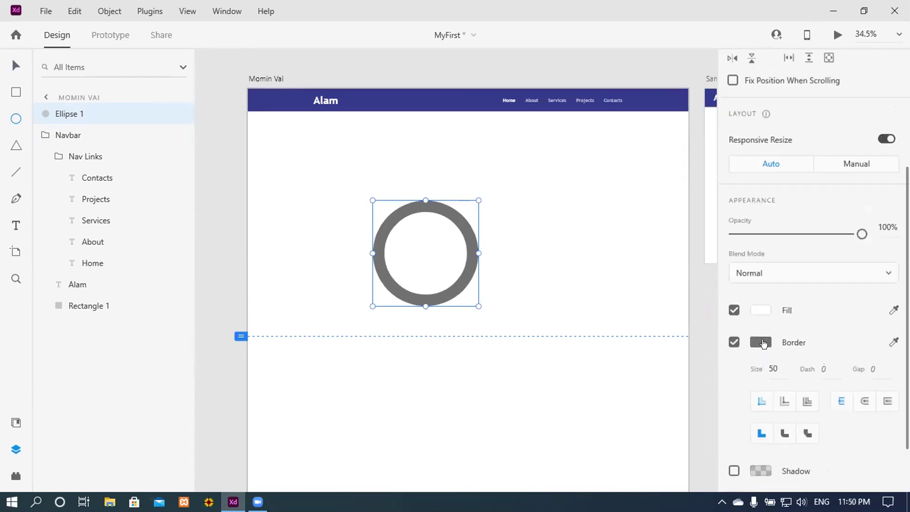
pyautogui.click(763, 343)
pyautogui.click(691, 325)
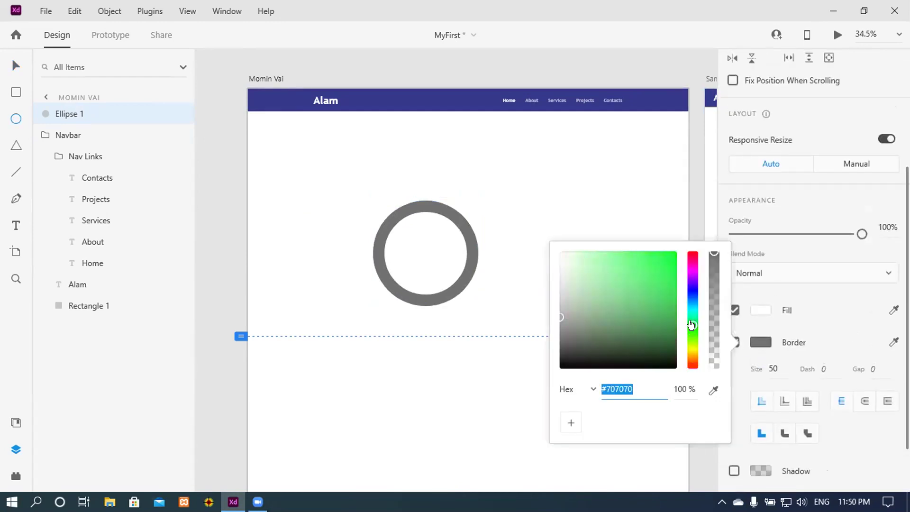
pyautogui.click(763, 343)
pyautogui.click(762, 342)
pyautogui.moveTo(692, 328); pyautogui.dragTo(692, 302)
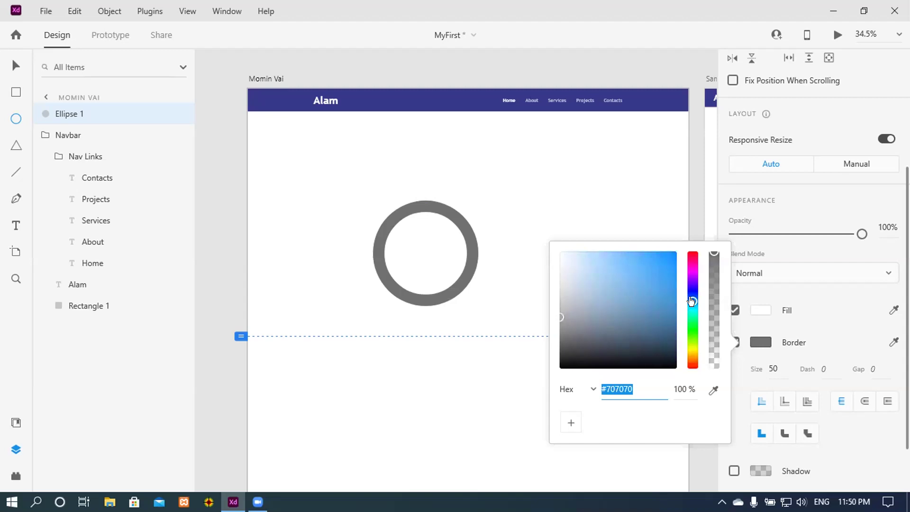
pyautogui.click(451, 290)
pyautogui.click(16, 65)
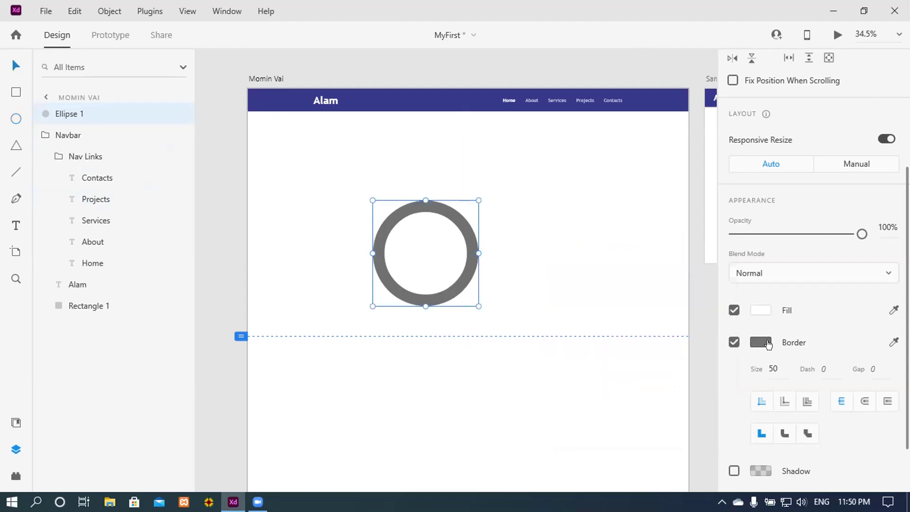
pyautogui.click(760, 342)
pyautogui.moveTo(699, 340); pyautogui.dragTo(693, 313)
pyautogui.click(464, 298)
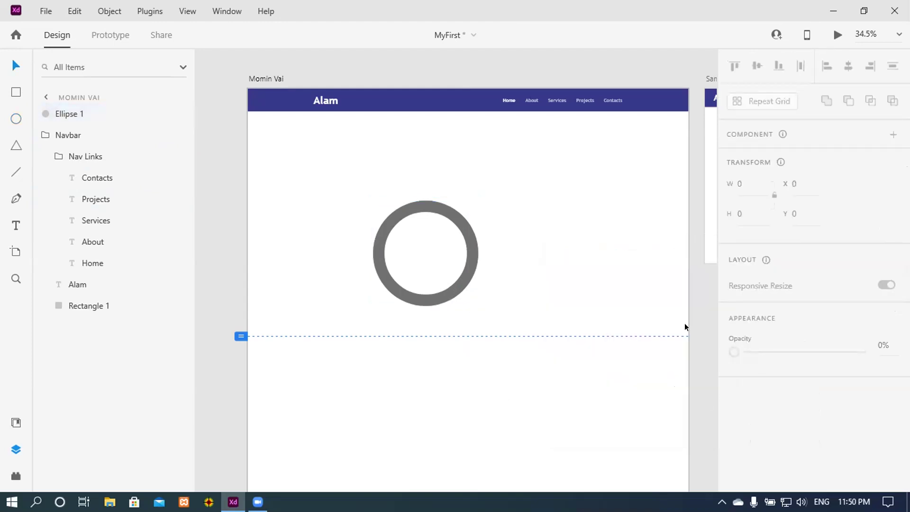
pyautogui.click(464, 282)
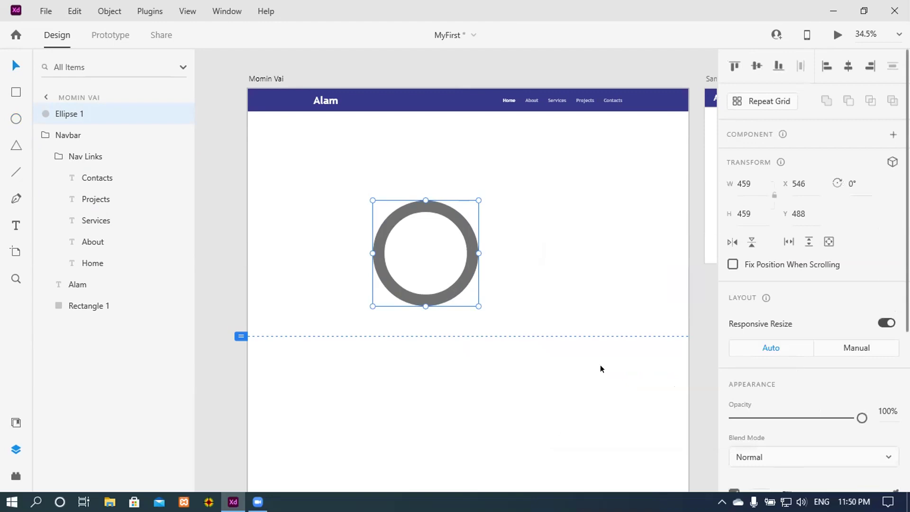
pyautogui.doubleClick(453, 284)
pyautogui.scroll(-4, 771, 357)
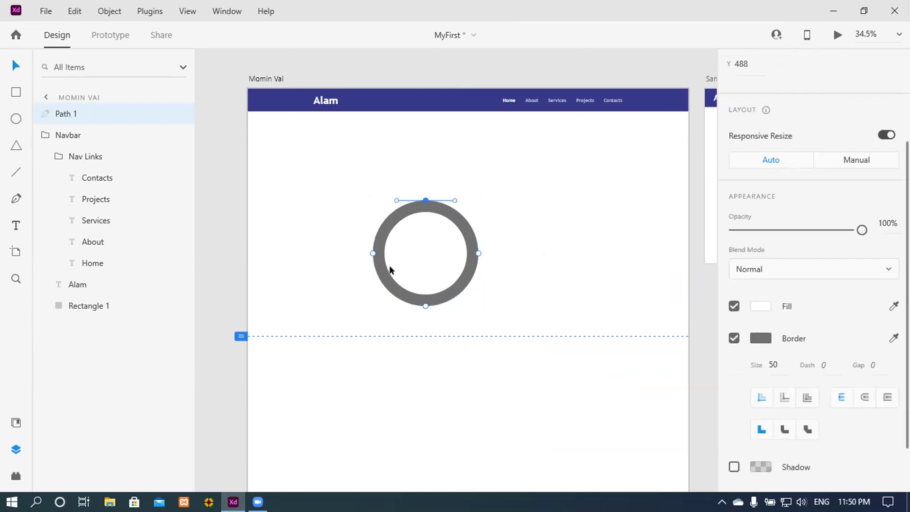
pyautogui.hotkey('ctrl', 'z')
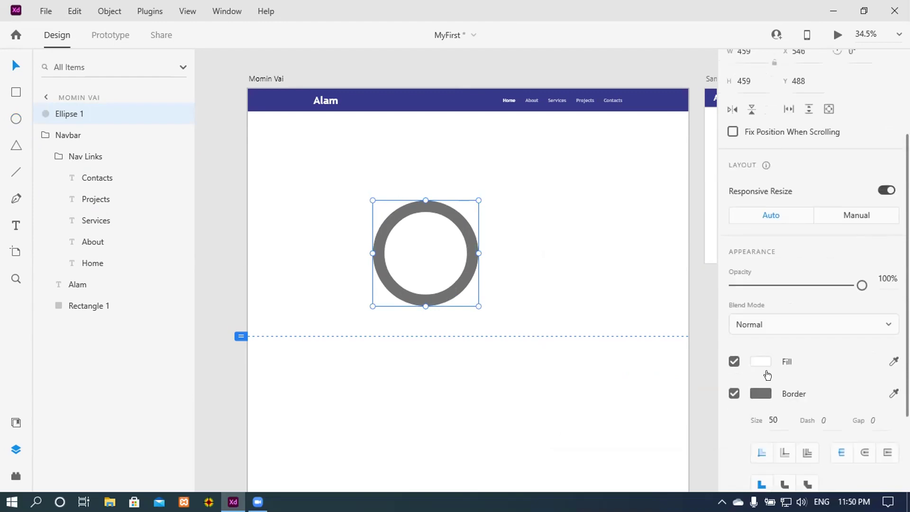
# - Change the circle's border color to a slightly transparent light cyan
pyautogui.scroll(-2, 763, 360)
pyautogui.click(757, 330)
pyautogui.moveTo(711, 271)
pyautogui.mouseDown()
pyautogui.moveTo(713, 290)
pyautogui.moveTo(714, 268)
pyautogui.mouseUp()
pyautogui.moveTo(692, 303); pyautogui.dragTo(666, 249)
pyautogui.moveTo(689, 286); pyautogui.dragTo(691, 293)
pyautogui.click(536, 388)
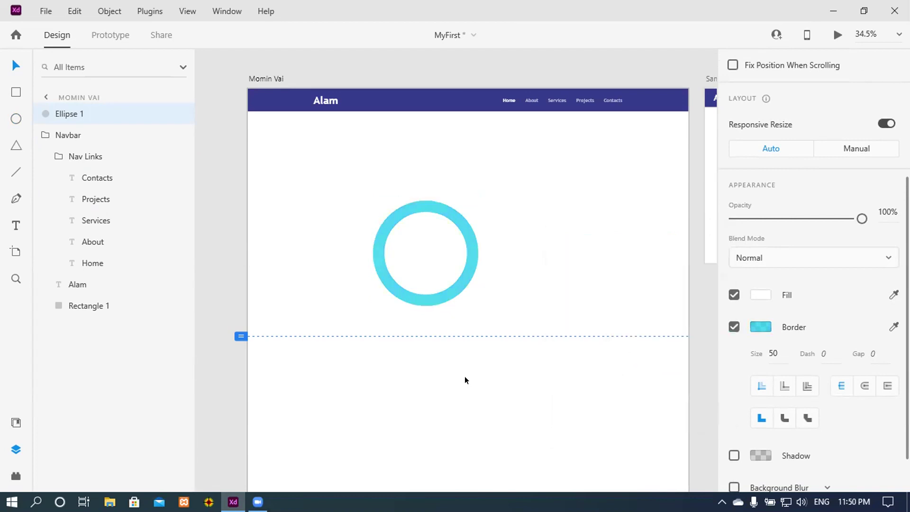
# - Set the cyan circle's border size to 40
pyautogui.click(451, 282)
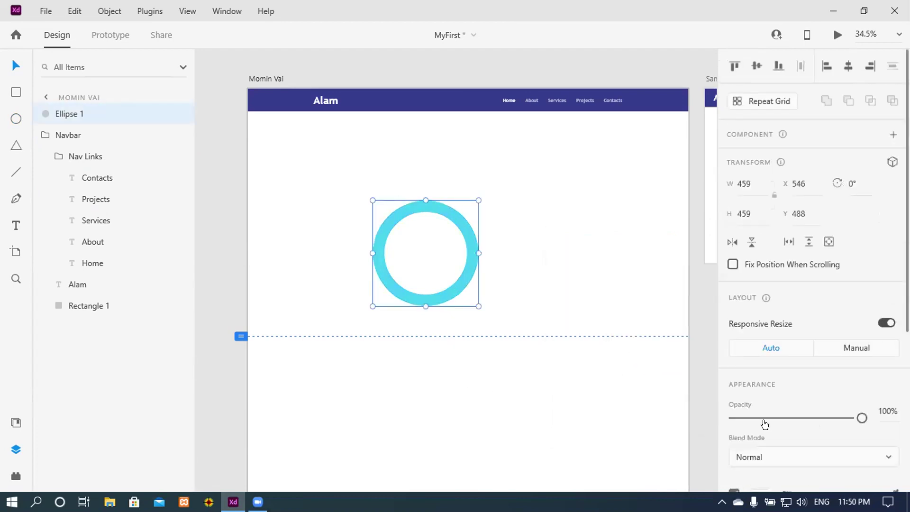
pyautogui.scroll(-5, 763, 421)
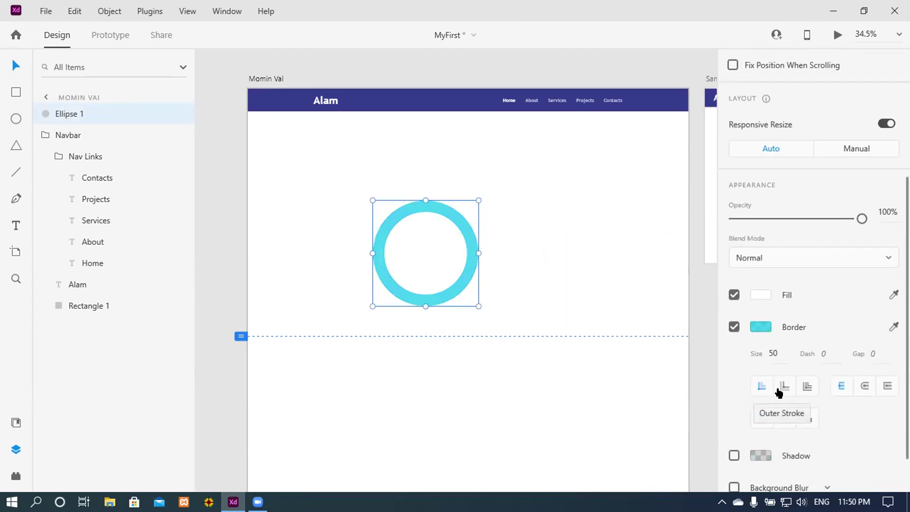
pyautogui.scroll(-1, 758, 407)
pyautogui.scroll(6, 756, 417)
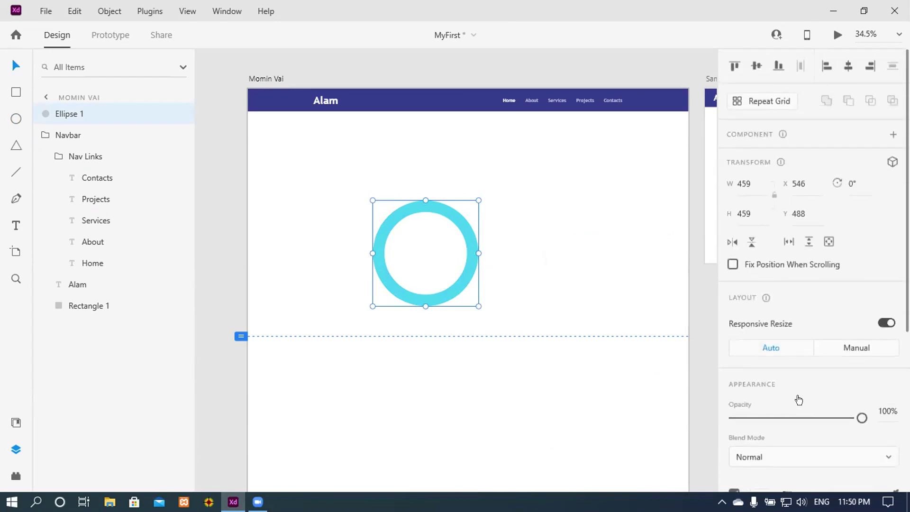
pyautogui.scroll(-6, 796, 402)
pyautogui.scroll(2, 794, 400)
pyautogui.click(776, 364)
pyautogui.write('40')
pyautogui.press('Return')
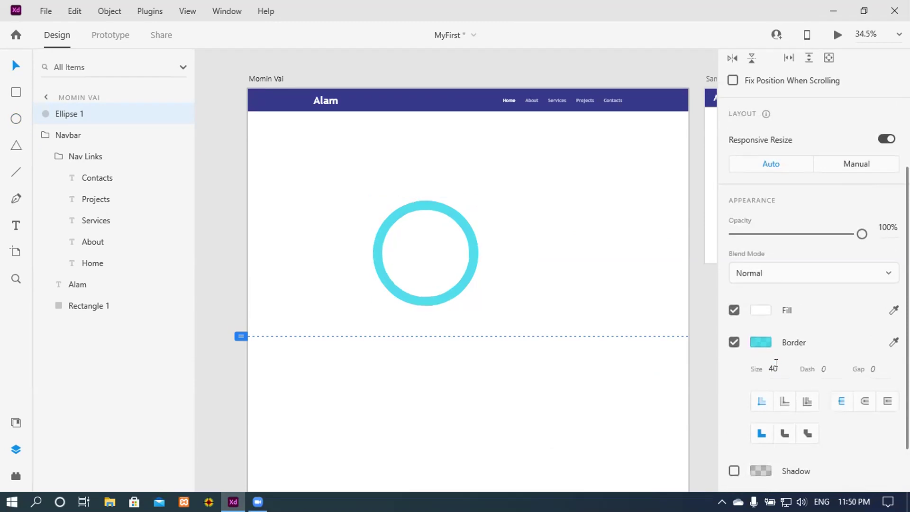
# - Thin the cyan circle's border to size 20 and deselect the circle
pyautogui.doubleClick(776, 364)
pyautogui.write('50')
pyautogui.press('BackSpace')
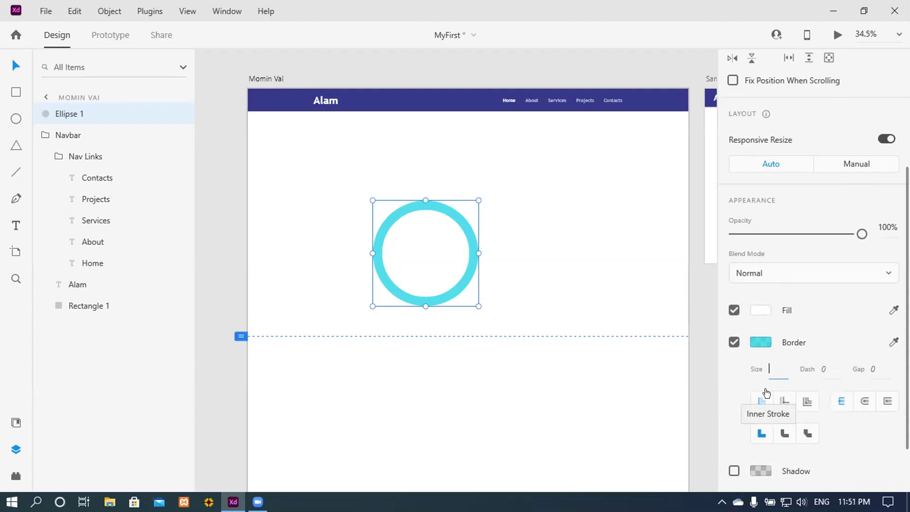
pyautogui.write('0')
pyautogui.press('Return')
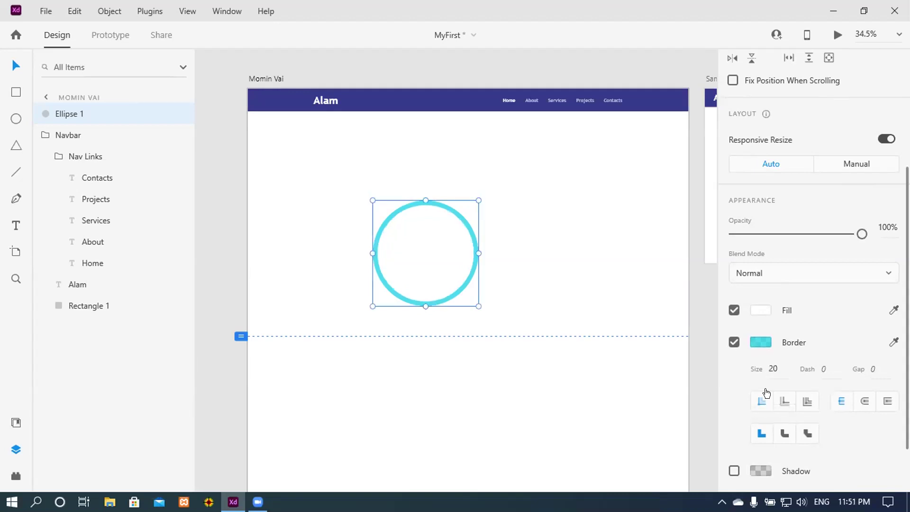
pyautogui.click(448, 348)
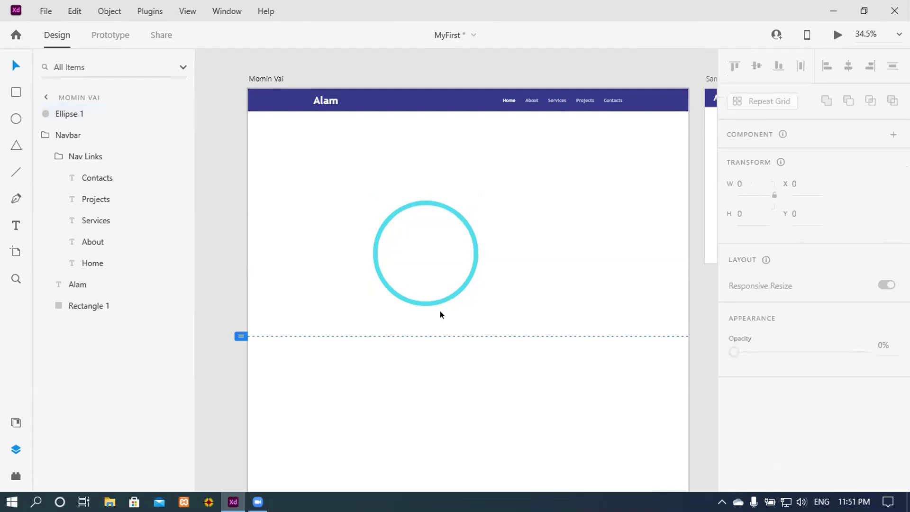
# - Draw a triangle about 183 by 158 inside the cyan circle and rotate it by 90°
pyautogui.click(15, 146)
pyautogui.moveTo(409, 238)
pyautogui.mouseDown()
pyautogui.moveTo(457, 280)
pyautogui.moveTo(452, 275)
pyautogui.mouseUp()
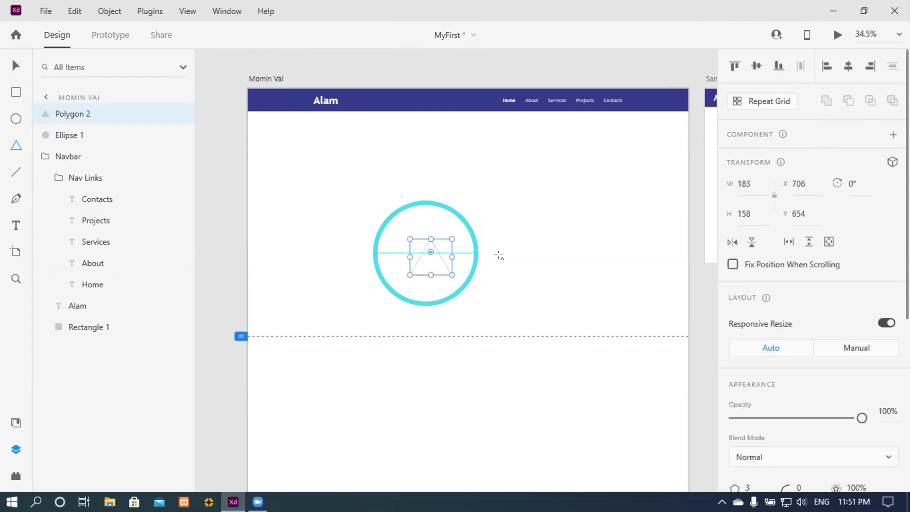
pyautogui.click(851, 184)
pyautogui.write('90')
pyautogui.press('Return')
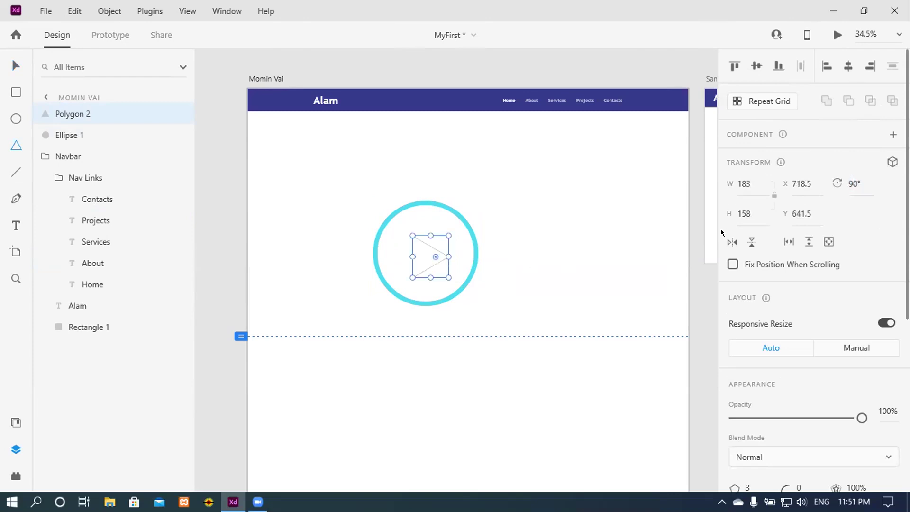
# - Align the triangle and the circle to each other's horizontal center and vertical middle
pyautogui.press('v')
pyautogui.press('0')
pyautogui.press('0')
pyautogui.moveTo(352, 182); pyautogui.dragTo(495, 307)
pyautogui.click(849, 65)
pyautogui.click(757, 66)
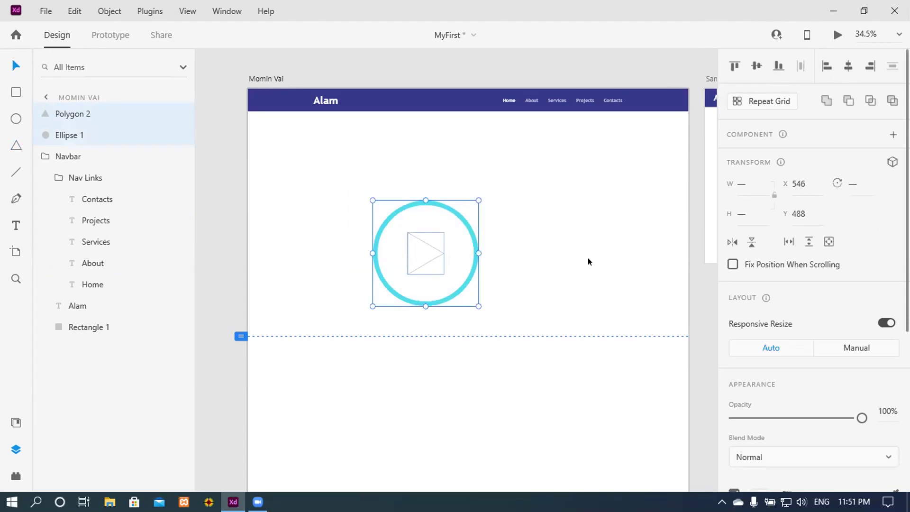
# - Shift the triangle slightly to the right inside the cyan circle, to about X 729, keeping its vertical position
pyautogui.click(490, 270)
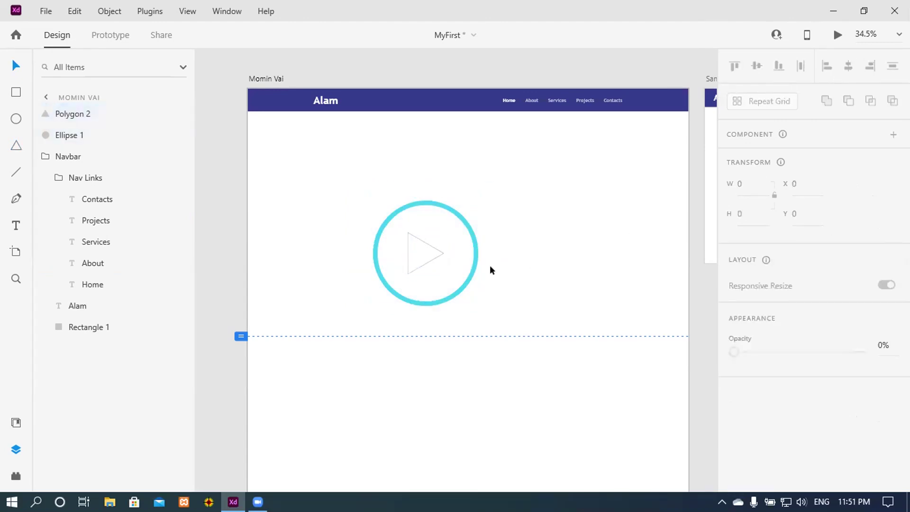
pyautogui.click(419, 253)
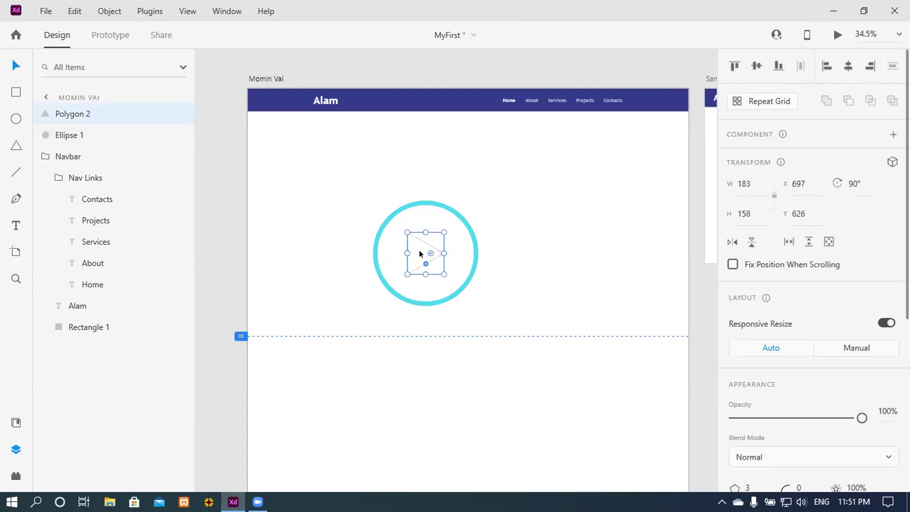
pyautogui.moveTo(419, 254); pyautogui.dragTo(427, 254)
pyautogui.click(570, 283)
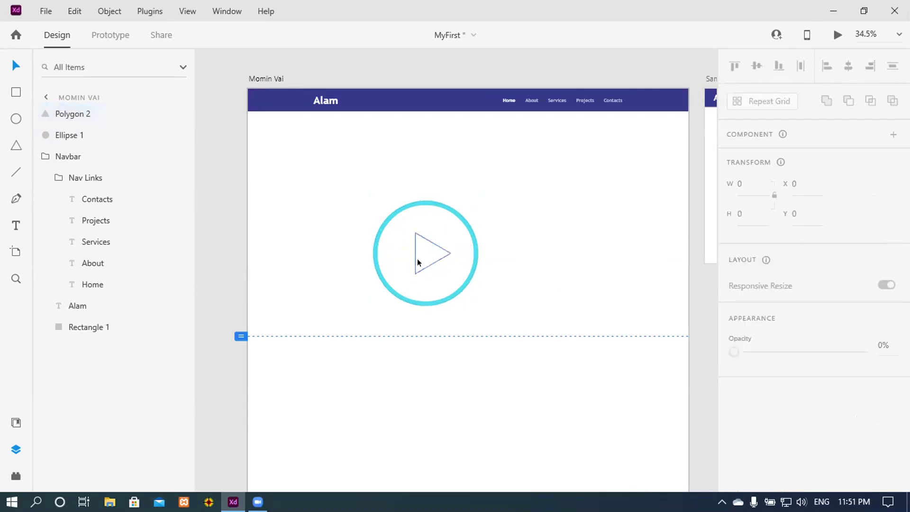
# - Fill the triangle with the circle's cyan (#52DFEA) sampled from its border, and remove the triangle's own border
pyautogui.click(418, 260)
pyautogui.scroll(-2, 747, 396)
pyautogui.scroll(-1, 748, 396)
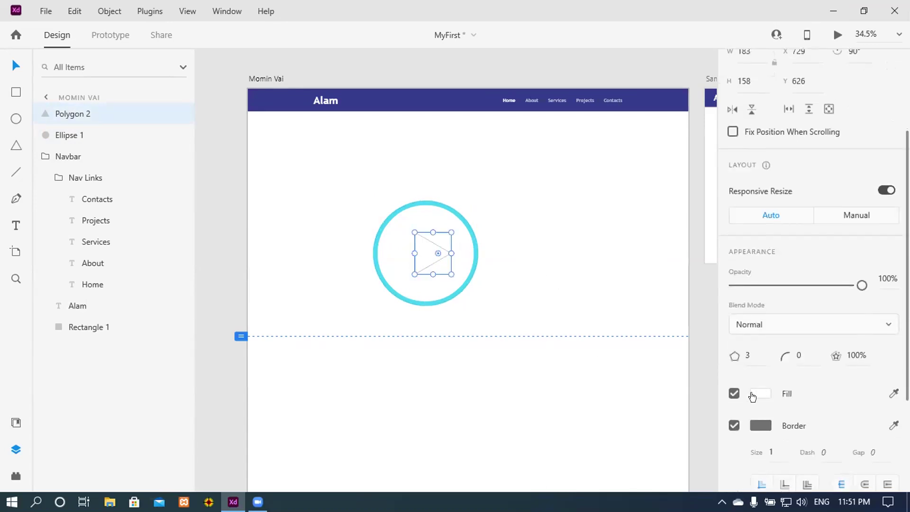
pyautogui.click(755, 394)
pyautogui.click(712, 437)
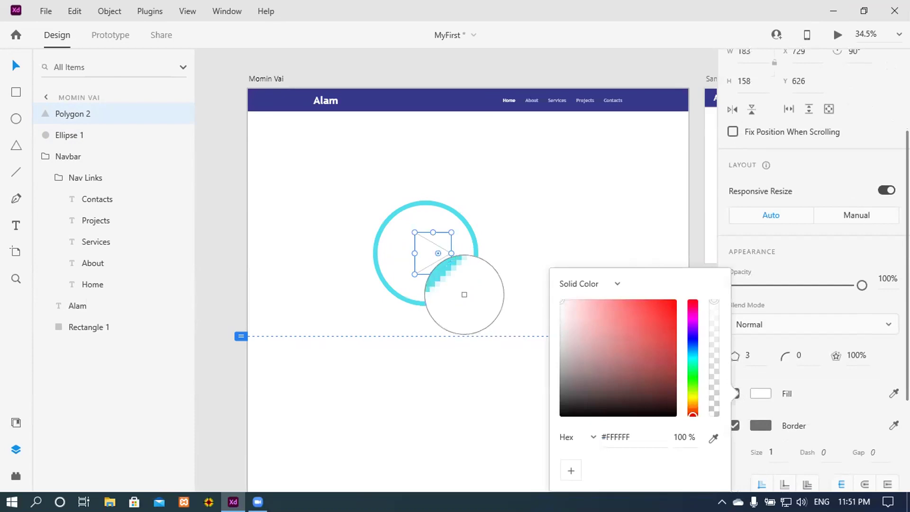
pyautogui.click(460, 286)
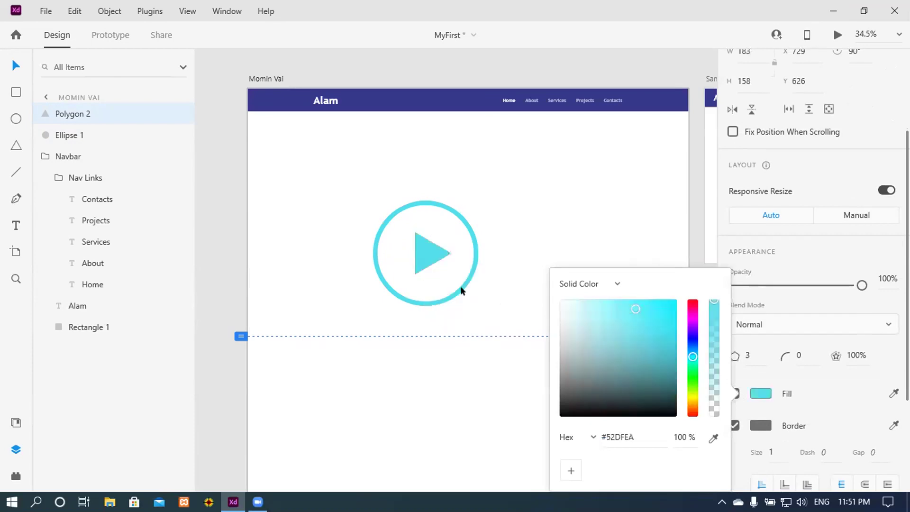
pyautogui.click(735, 425)
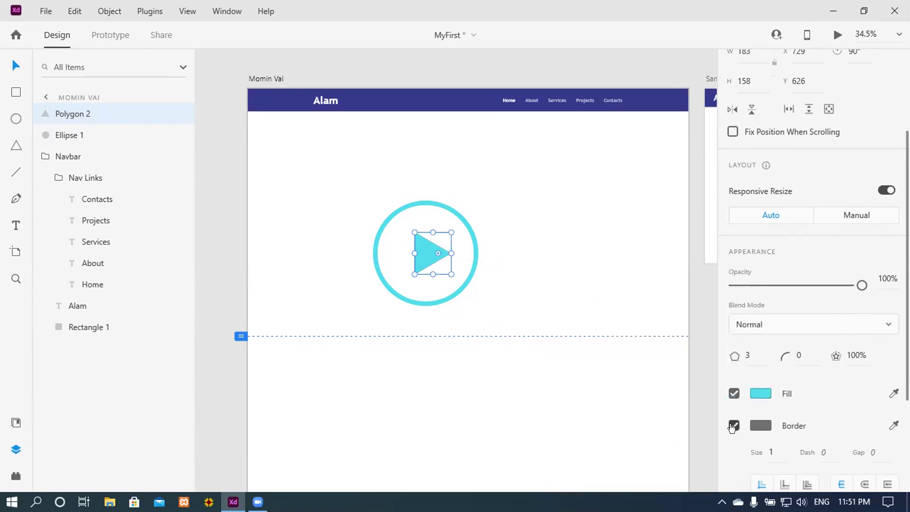
pyautogui.click(511, 355)
# - Group the triangle and the circle, and rename the group PlayButton
pyautogui.scroll(-5, 576, 331)
pyautogui.scroll(10, 577, 320)
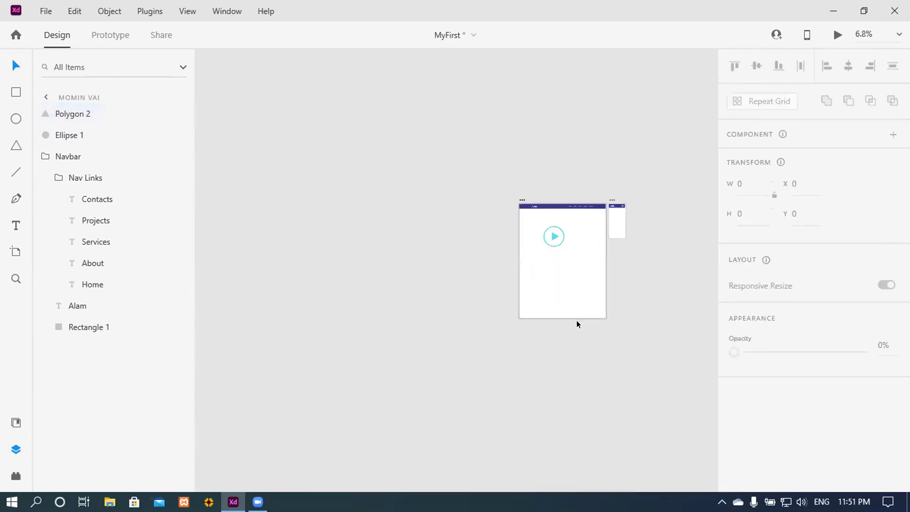
pyautogui.moveTo(342, 175); pyautogui.dragTo(440, 273)
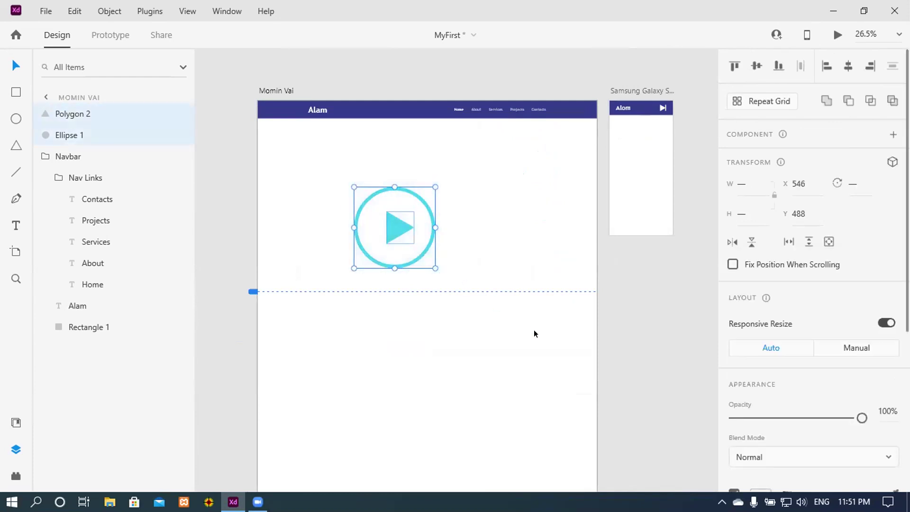
pyautogui.hotkey('ctrl', 'g')
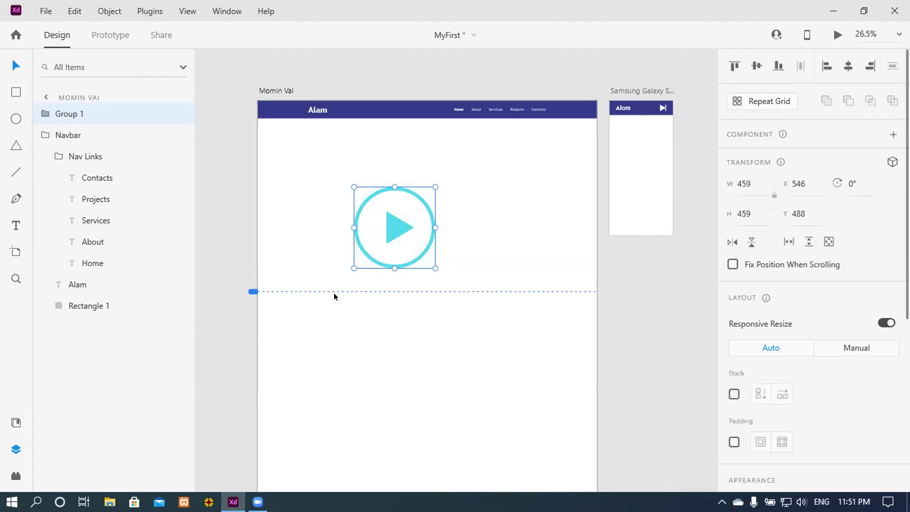
pyautogui.rightClick(80, 116)
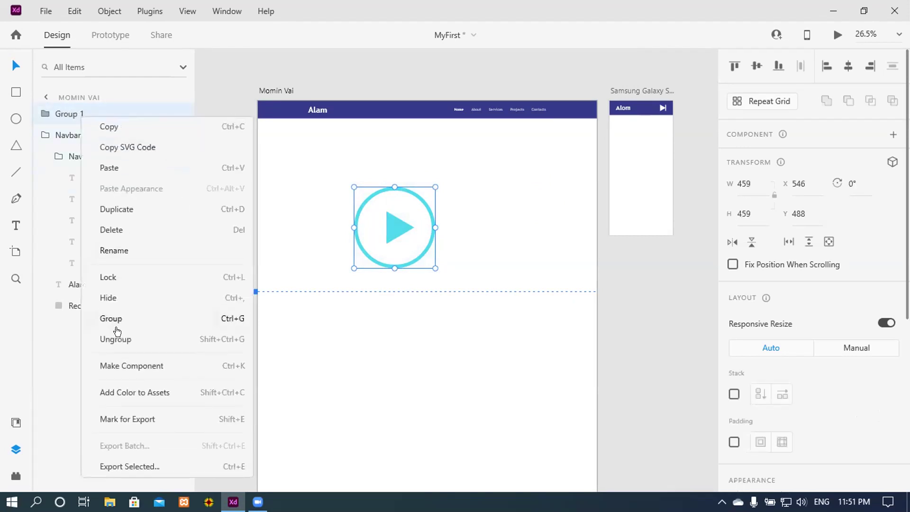
pyautogui.click(125, 249)
pyautogui.press('BackSpace')
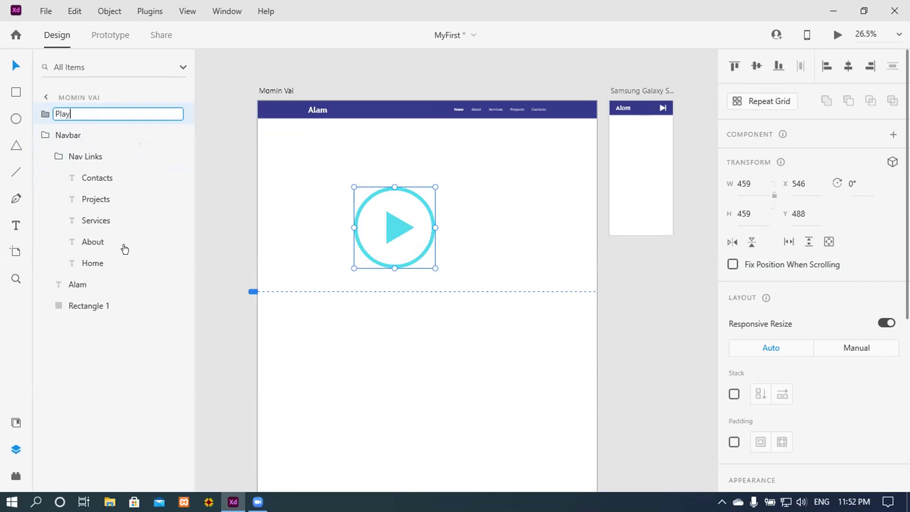
pyautogui.press('Return')
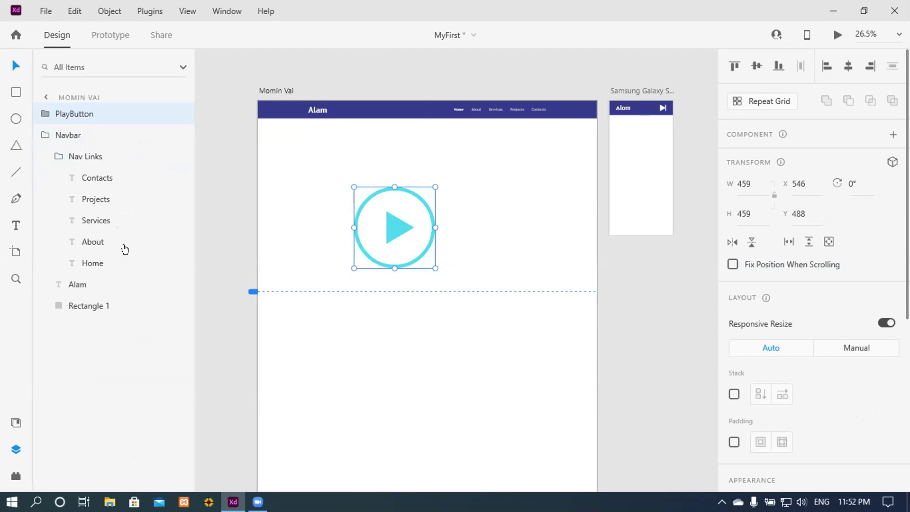
# - Export the PlayButton group as an SVG file with presentation attributes and embedded images to the Desktop folder
pyautogui.rightClick(81, 116)
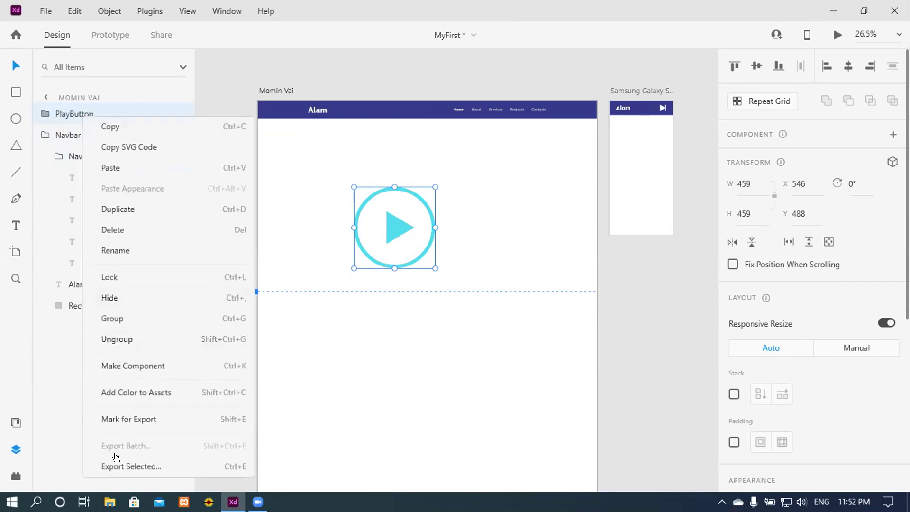
pyautogui.press('Escape')
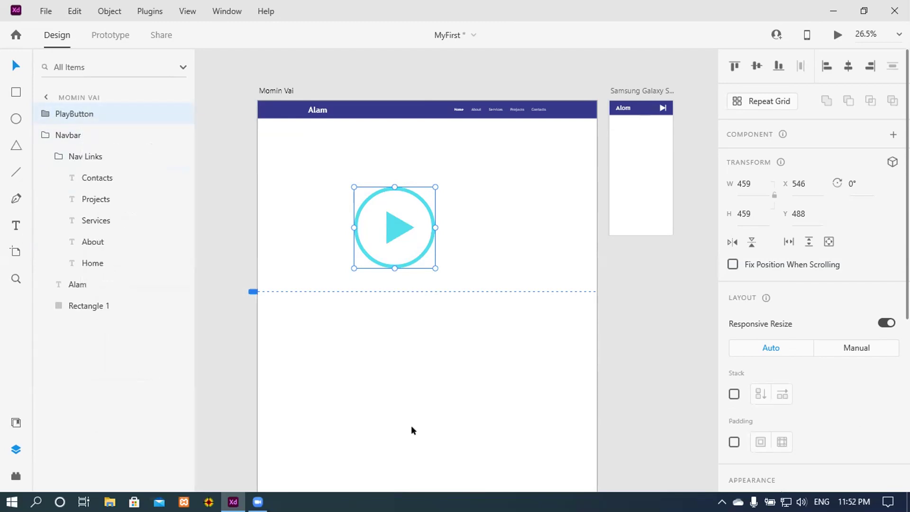
pyautogui.rightClick(86, 117)
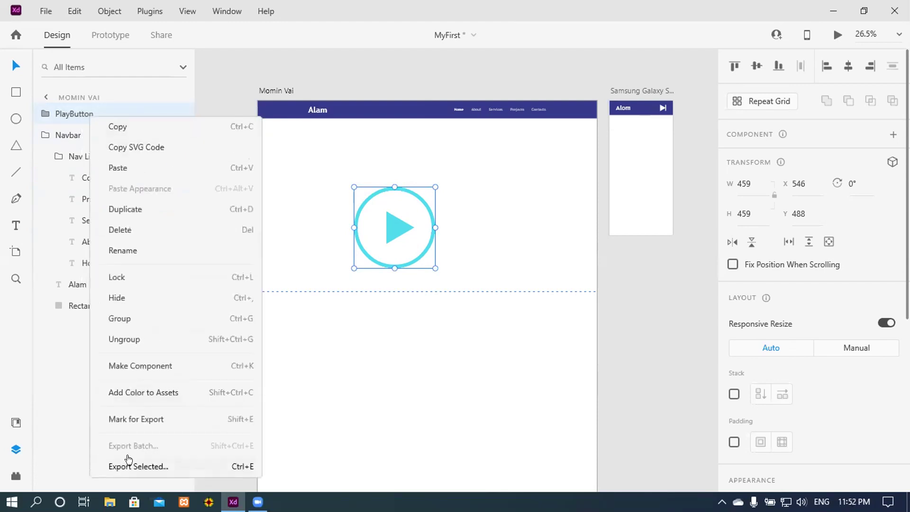
pyautogui.click(159, 467)
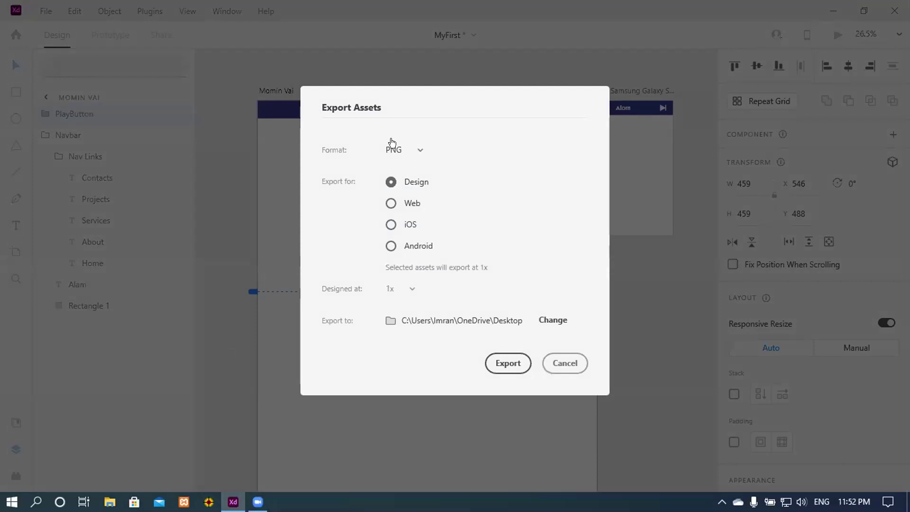
pyautogui.click(415, 151)
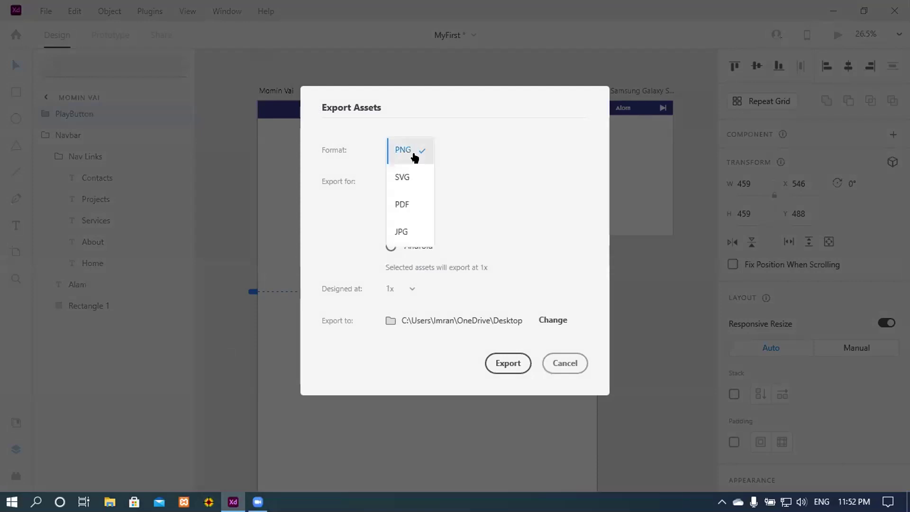
pyautogui.click(399, 179)
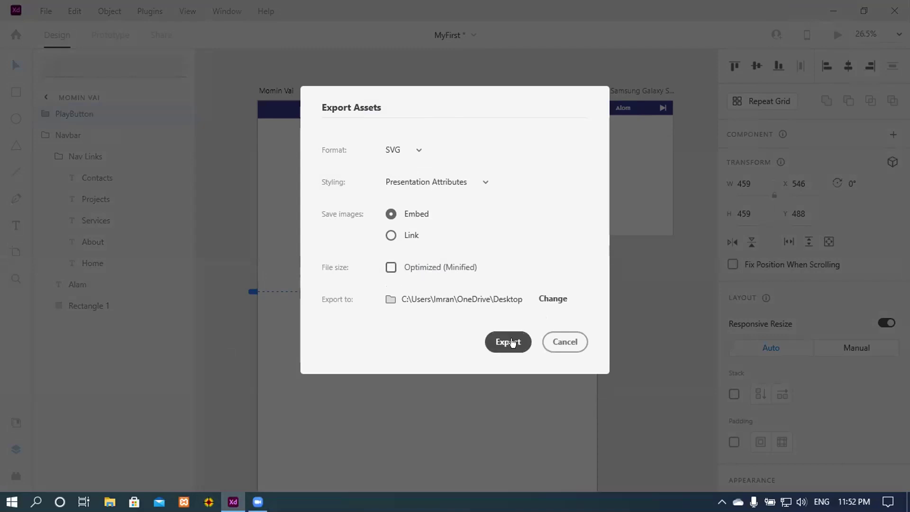
pyautogui.click(508, 342)
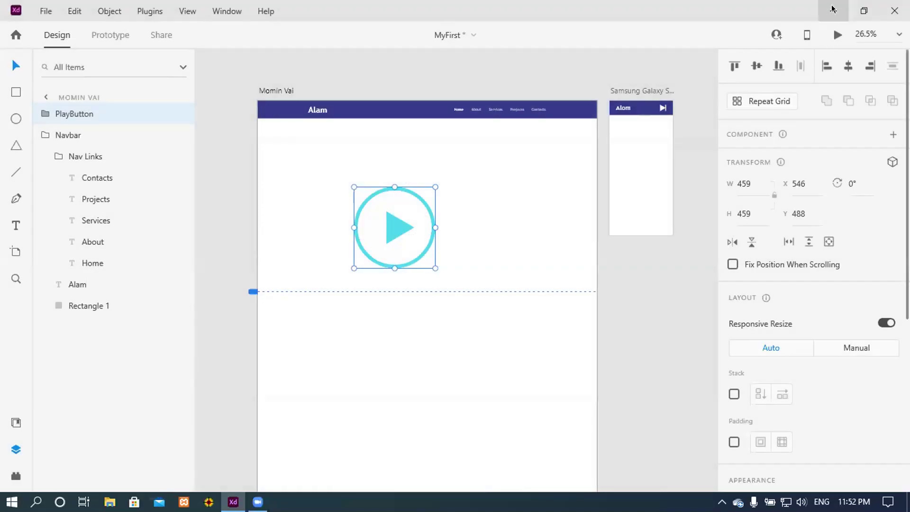
# - Switch to the Windows desktop, refresh it, and try to move the exported PlayButton.svg icon away from the other icons
pyautogui.click(833, 10)
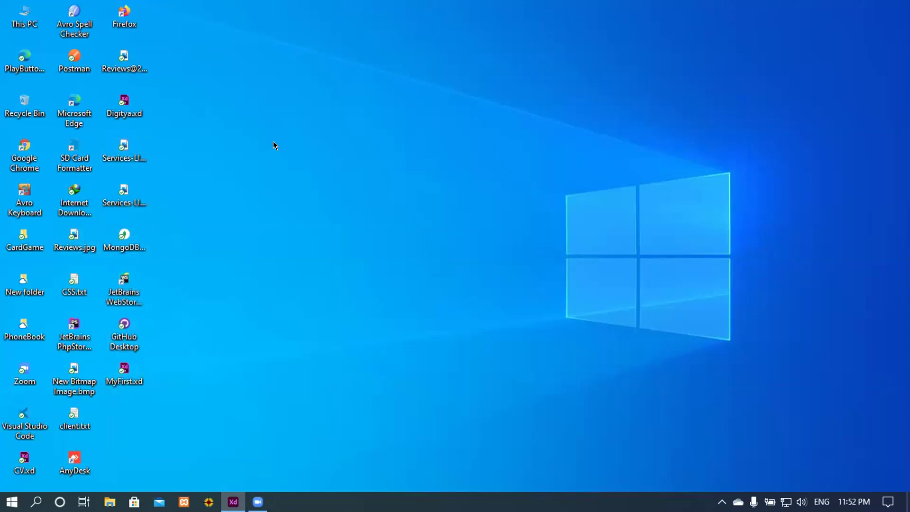
pyautogui.rightClick(286, 126)
pyautogui.click(315, 168)
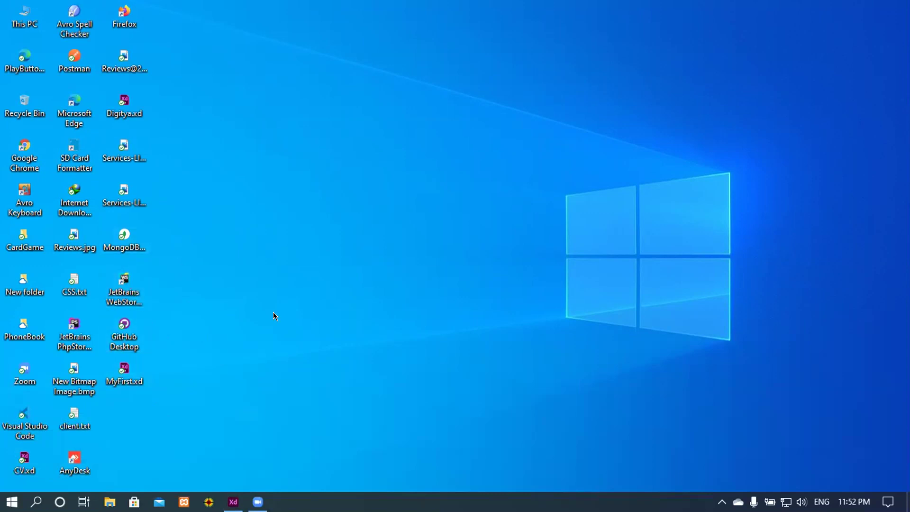
pyautogui.click(233, 502)
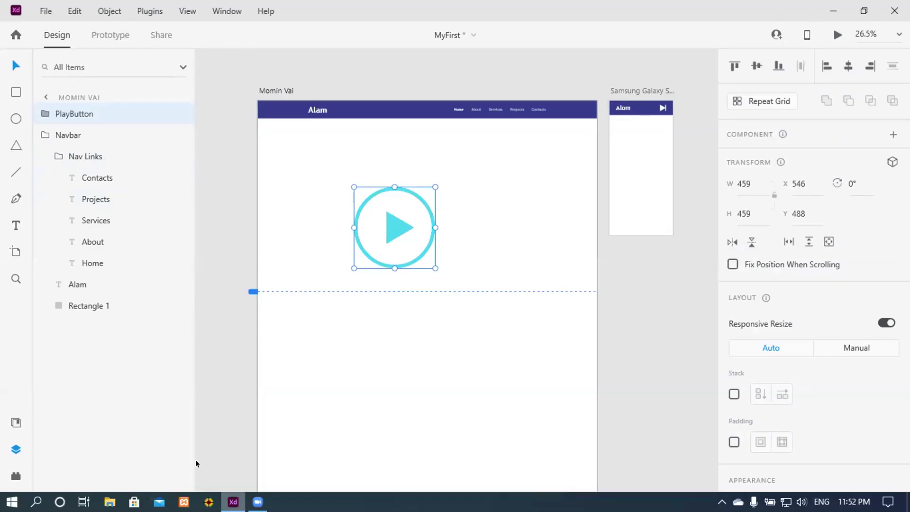
pyautogui.click(833, 11)
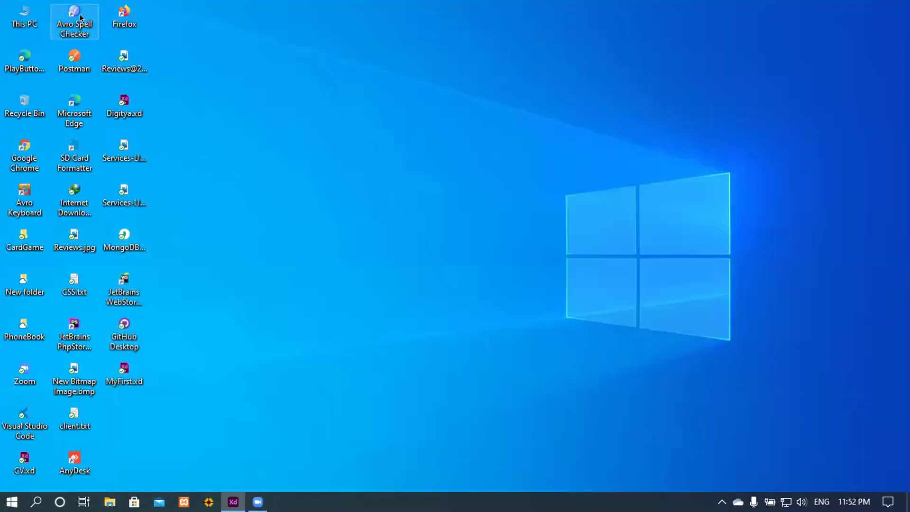
pyautogui.moveTo(18, 59); pyautogui.dragTo(504, 223)
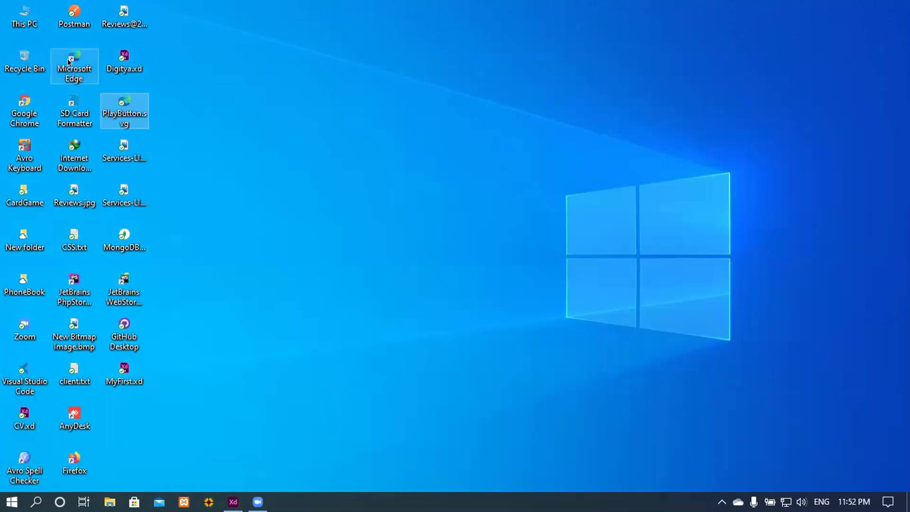
pyautogui.moveTo(131, 116); pyautogui.dragTo(484, 134)
pyautogui.click(287, 119)
# - Open the exported PlayButton.svg from the desktop in the Edge browser
pyautogui.click(129, 112)
pyautogui.doubleClick(125, 104)
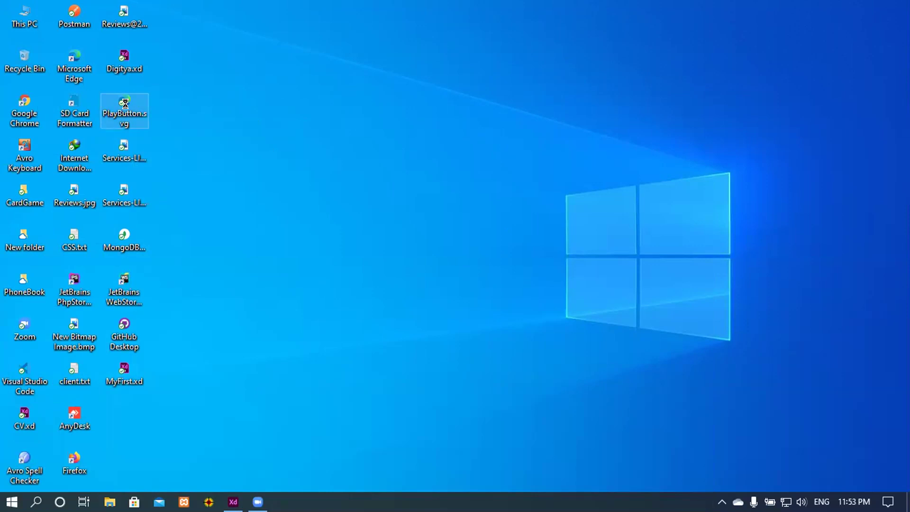
pyautogui.rightClick(125, 103)
pyautogui.click(187, 67)
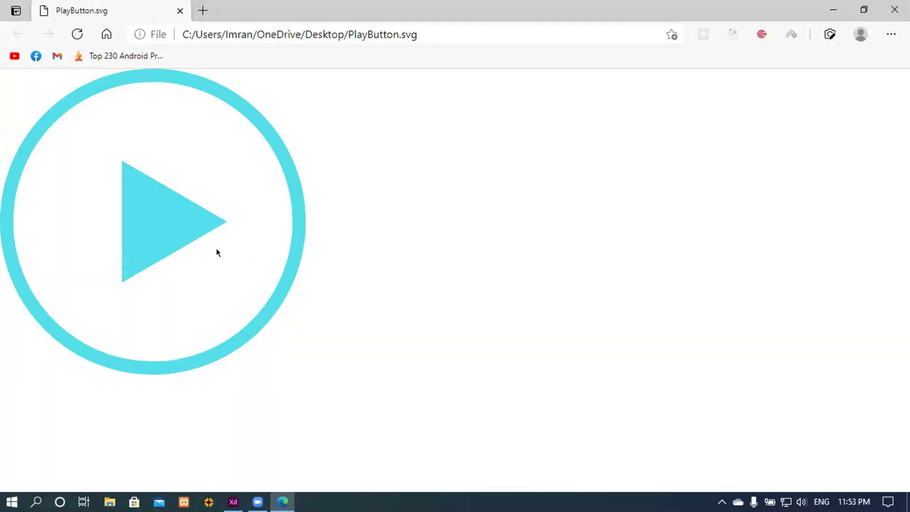
# - View the page source of PlayButton.svg to examine its SVG code, and return to the rendered graphic
pyautogui.rightClick(292, 251)
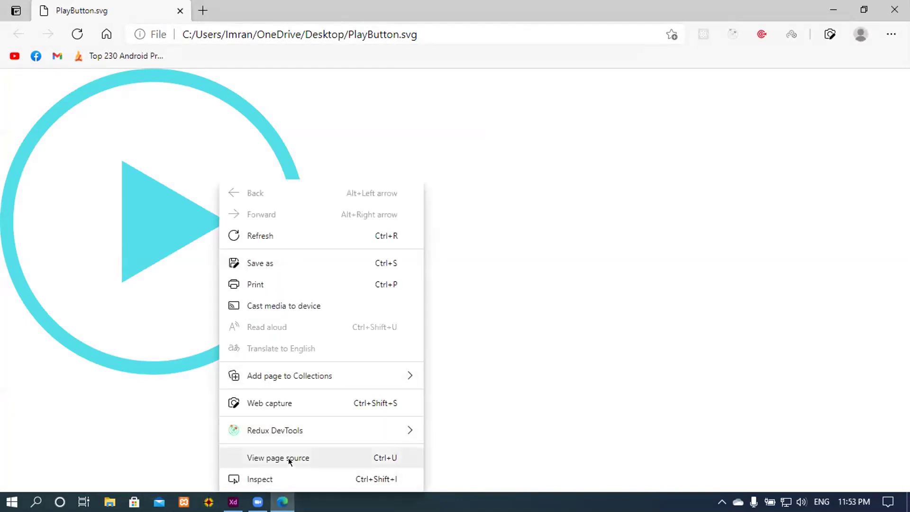
pyautogui.press('Escape')
pyautogui.hotkey('ctrl', 'u')
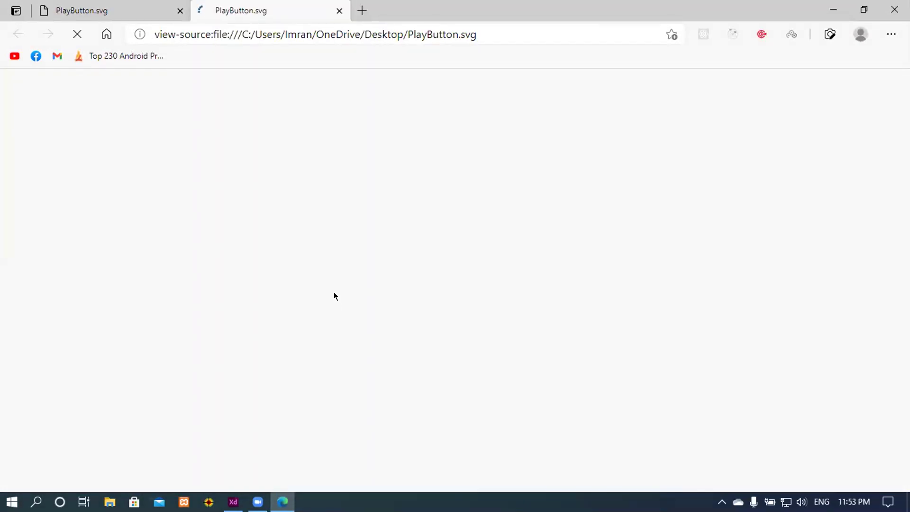
pyautogui.hotkey('ctrl', 'a')
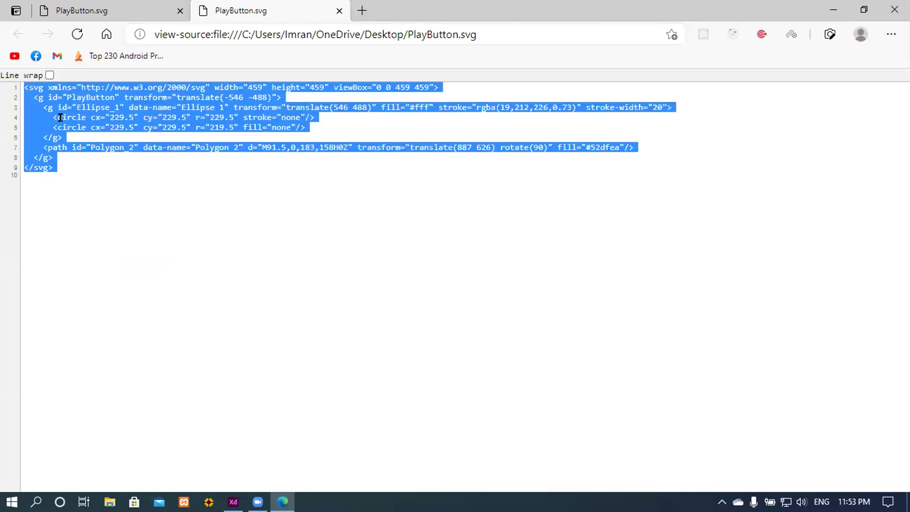
pyautogui.click(199, 209)
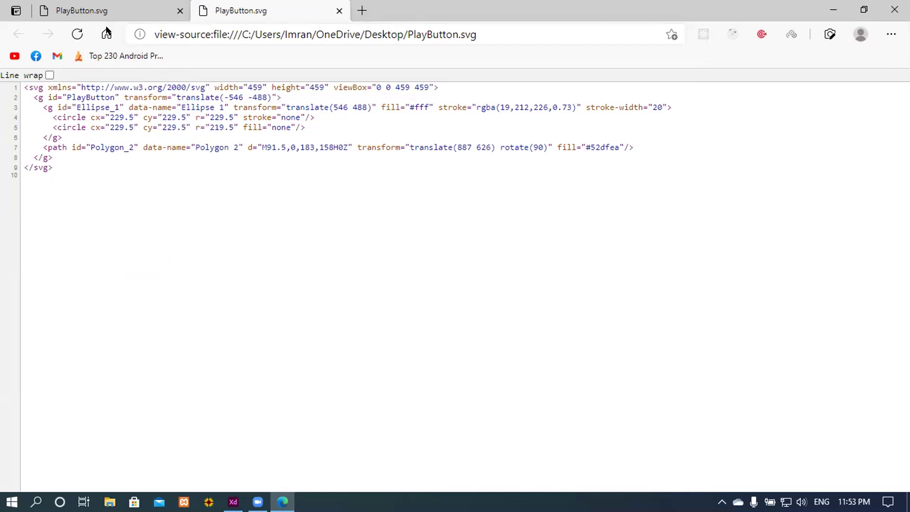
pyautogui.click(103, 13)
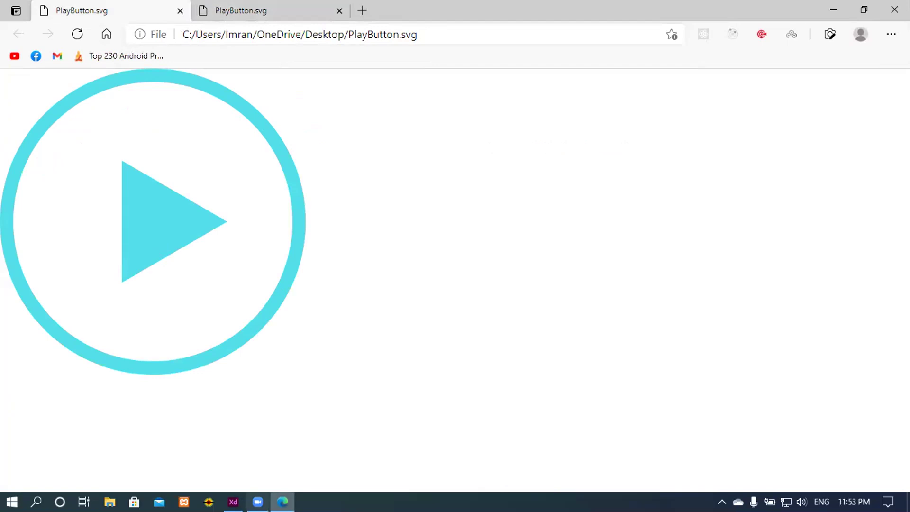
# - Switch back to Adobe XD and review the export settings for the PlayButton group without exporting again
pyautogui.click(233, 502)
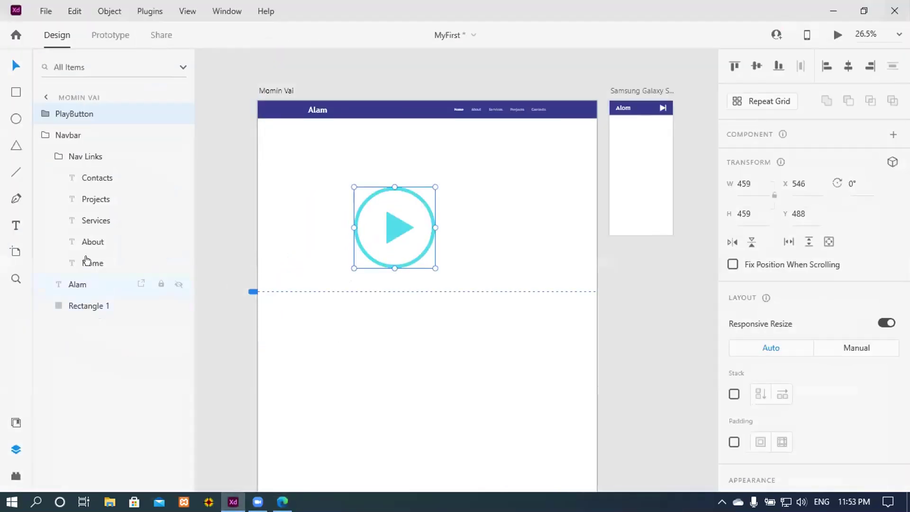
pyautogui.click(140, 456)
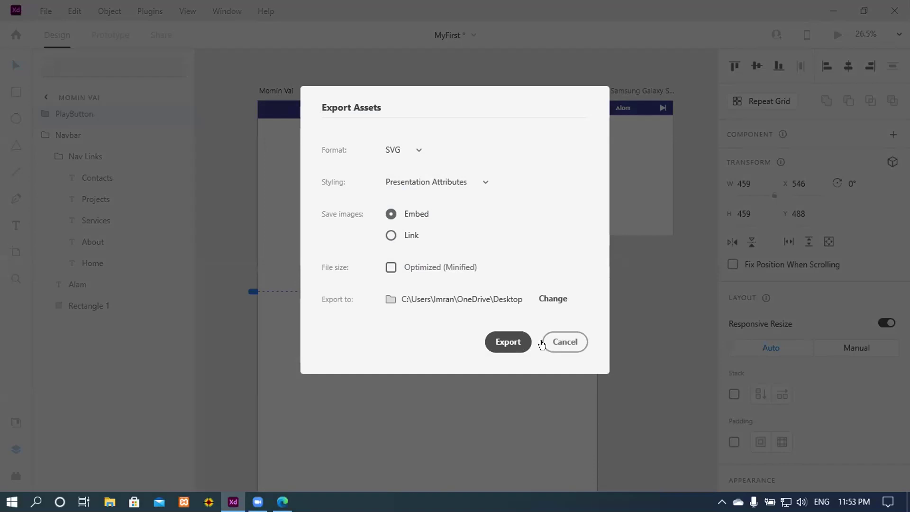
pyautogui.click(563, 341)
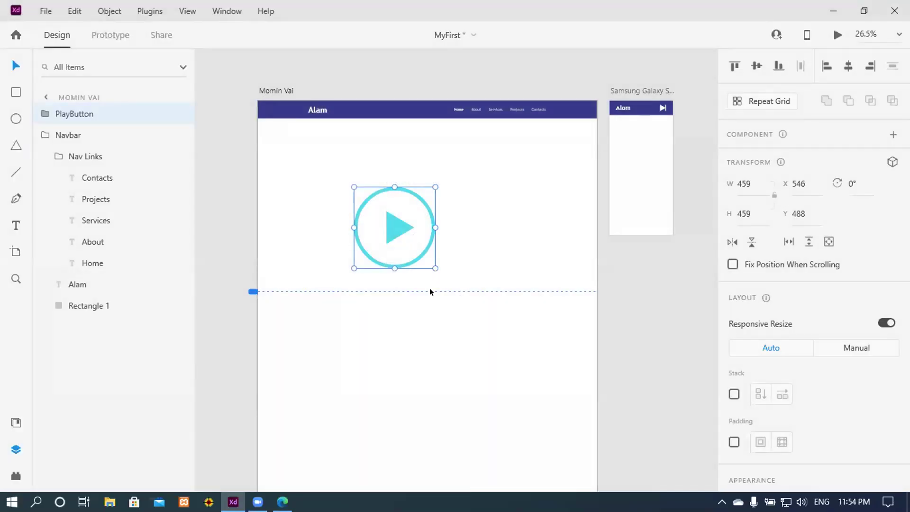
# - Switch to Edge and examine the PlayButton.svg edges at magnifications between 25% and 500% to check the vector sharpness
pyautogui.click(282, 502)
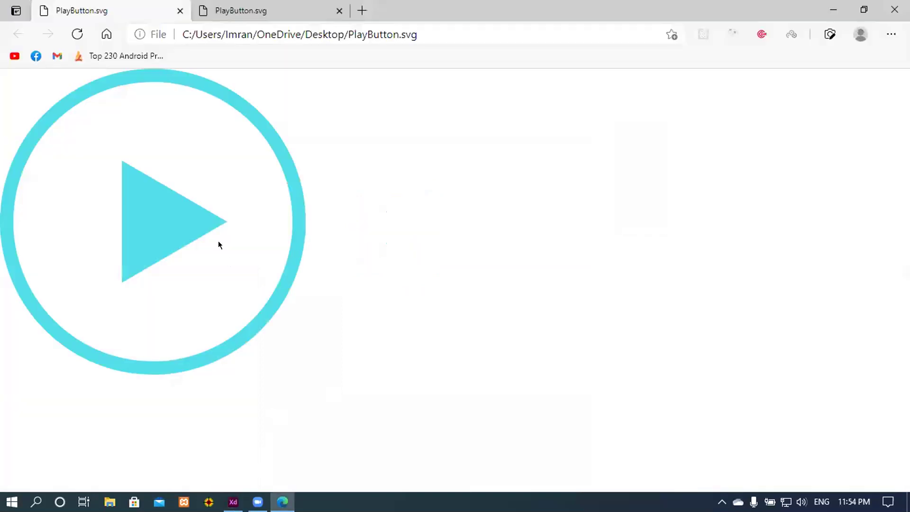
pyautogui.scroll(-7, 255, 255)
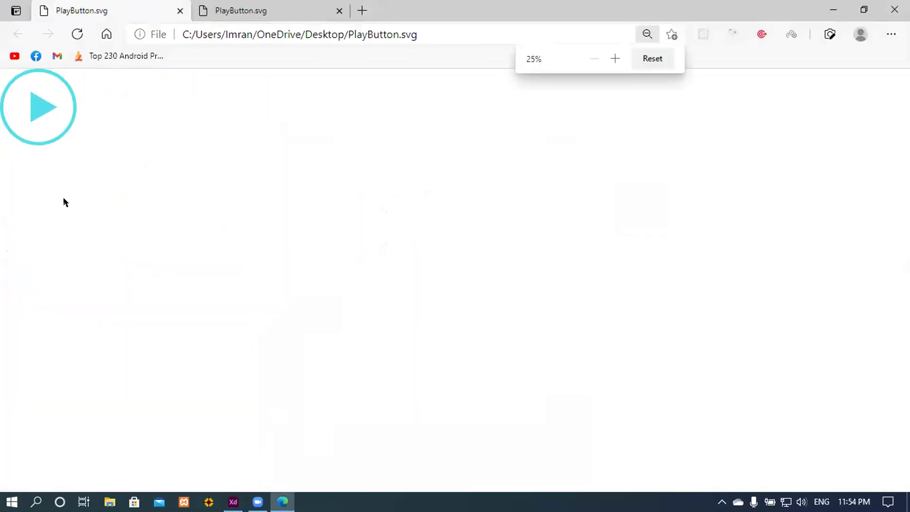
pyautogui.scroll(5, 72, 204)
pyautogui.scroll(10, 91, 207)
pyautogui.scroll(1, 138, 218)
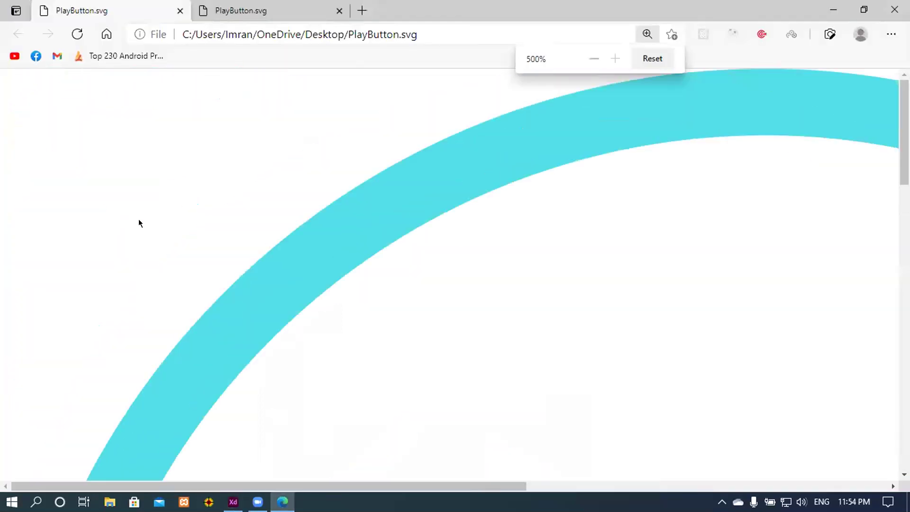
pyautogui.scroll(-10, 324, 284)
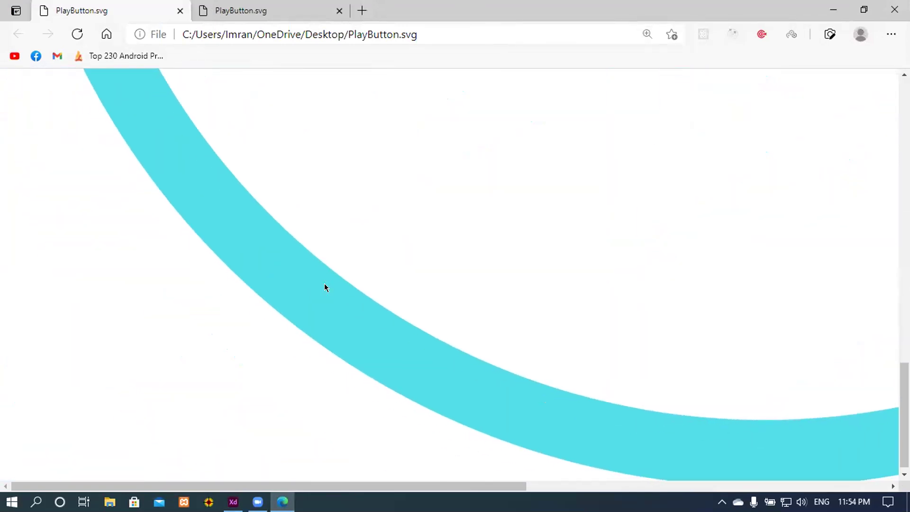
pyautogui.scroll(3, 324, 283)
pyautogui.scroll(4, 325, 286)
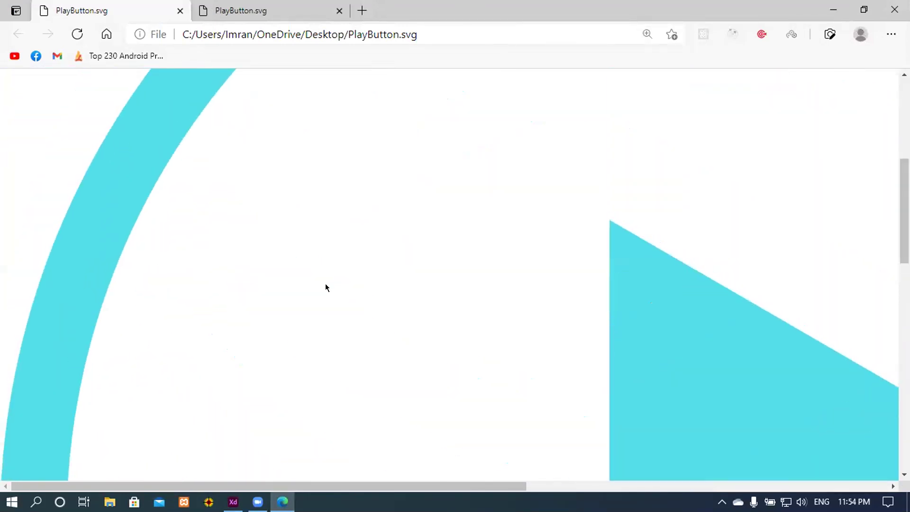
pyautogui.scroll(-3, 325, 286)
pyautogui.scroll(3, 325, 284)
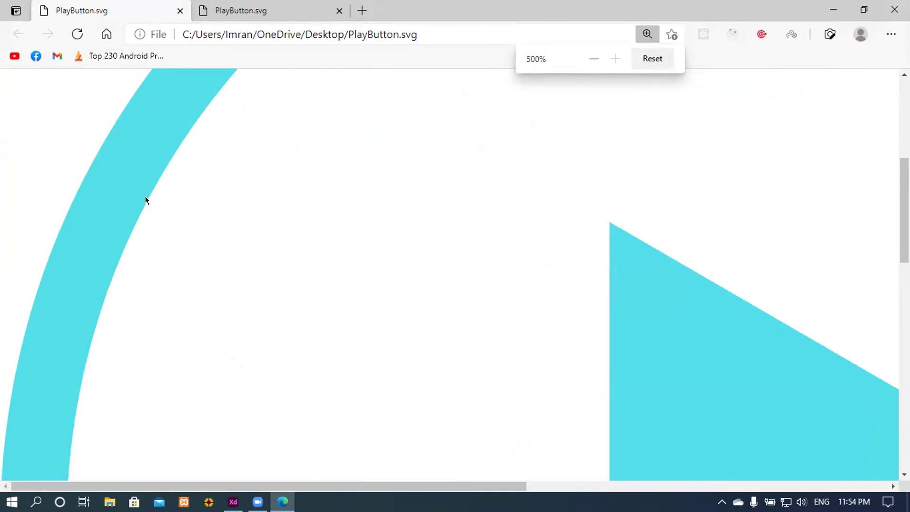
pyautogui.scroll(-14, 145, 196)
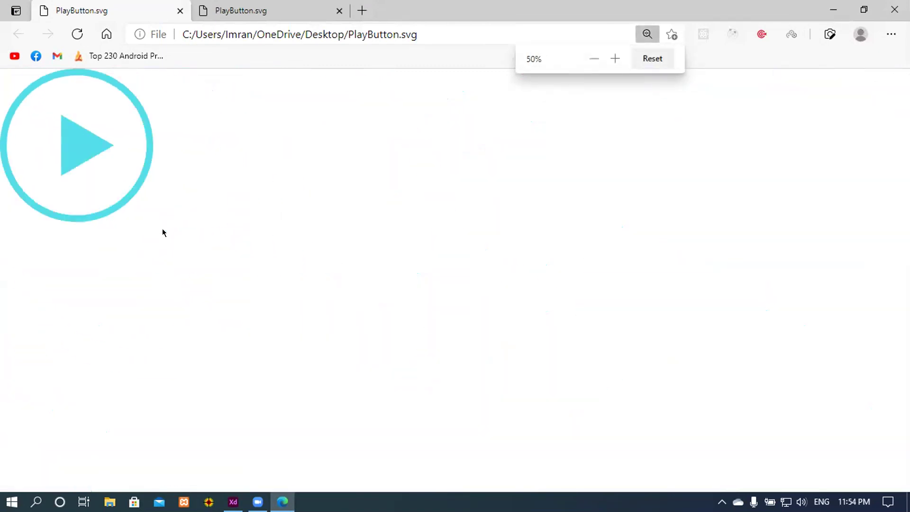
pyautogui.scroll(-1, 162, 232)
pyautogui.scroll(3, 163, 232)
pyautogui.scroll(-3, 162, 231)
pyautogui.scroll(9, 164, 241)
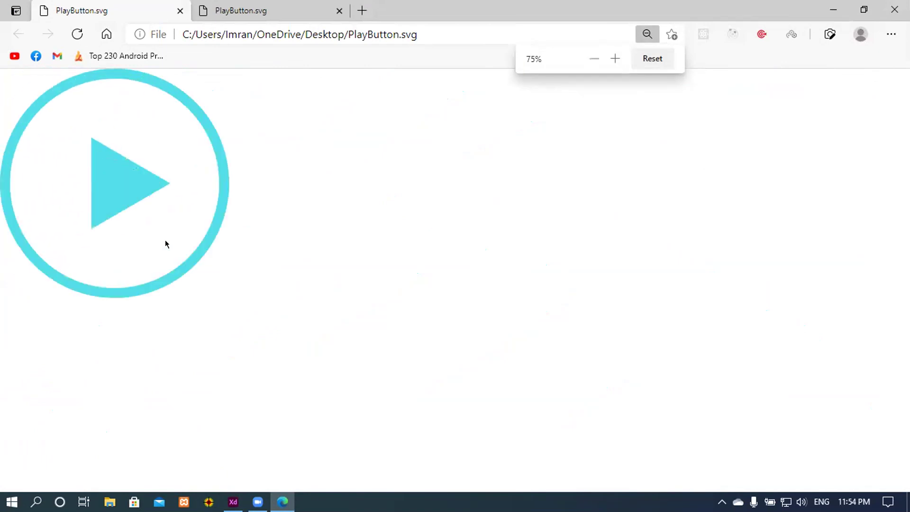
pyautogui.scroll(-7, 165, 242)
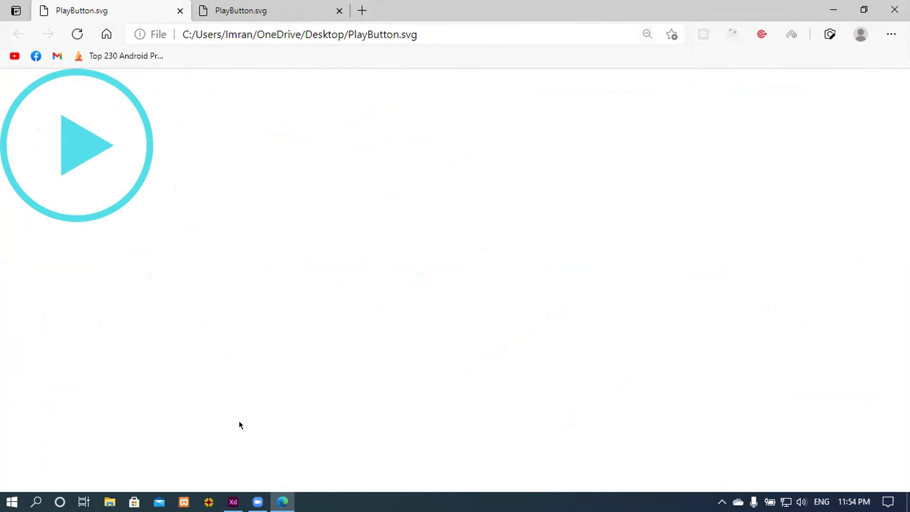
# - Switch back to Adobe XD and collapse the Navbar group in the layer list
pyautogui.click(233, 501)
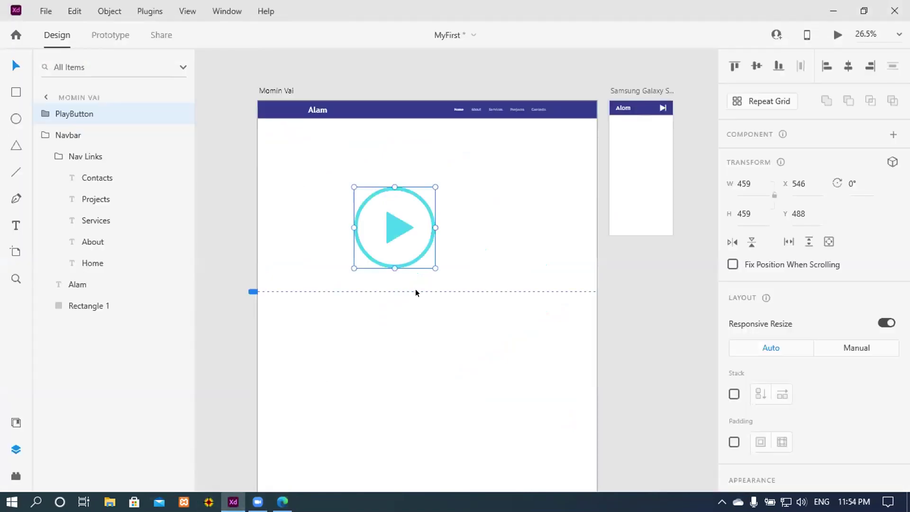
pyautogui.click(474, 346)
pyautogui.moveTo(475, 347); pyautogui.dragTo(417, 325)
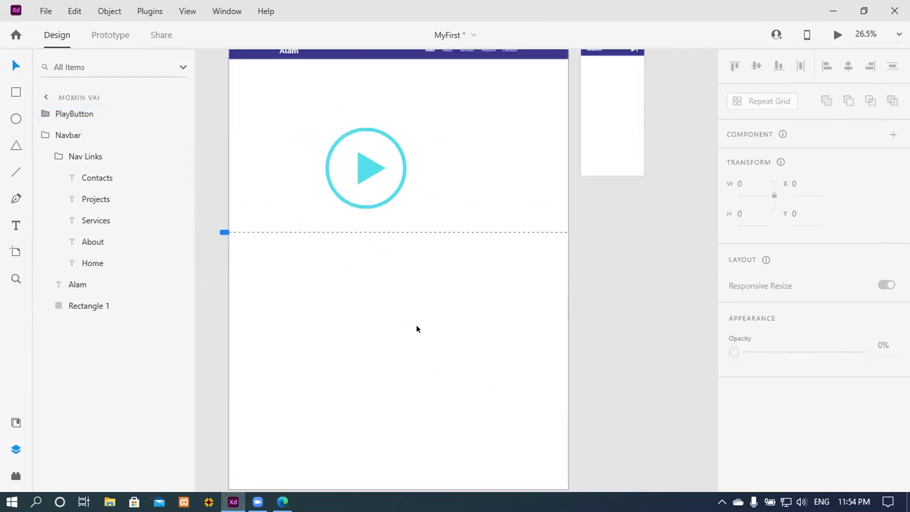
pyautogui.click(46, 137)
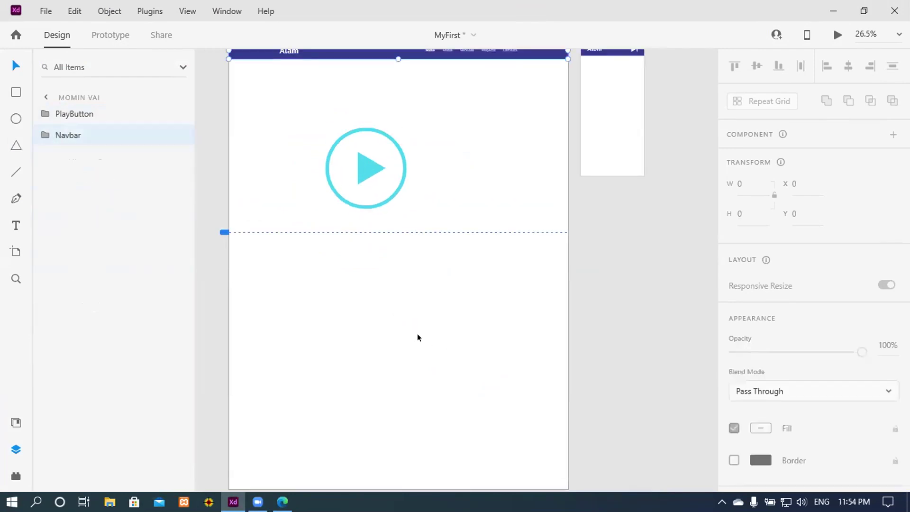
pyautogui.scroll(1, 501, 144)
pyautogui.click(491, 168)
# - Review the commands available for the Navbar group, including Copy SVG Code, without running any, and deselect the group
pyautogui.click(315, 75)
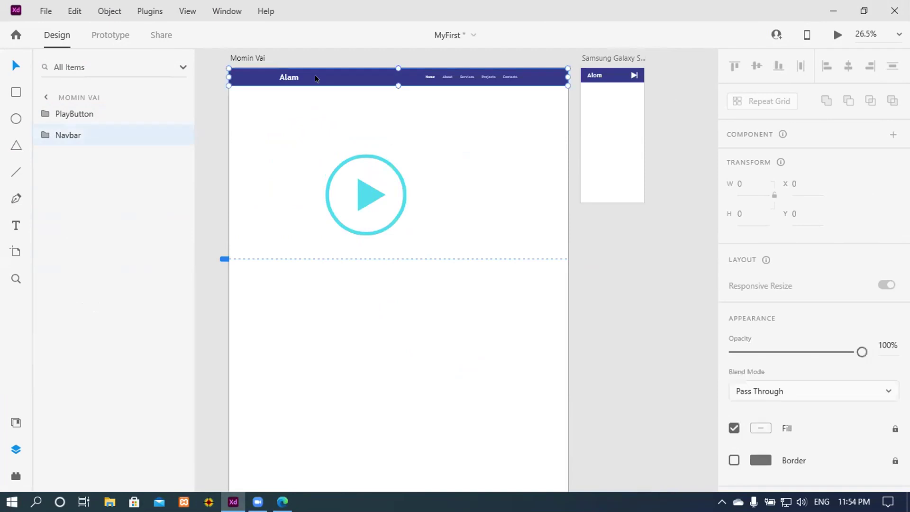
pyautogui.rightClick(315, 75)
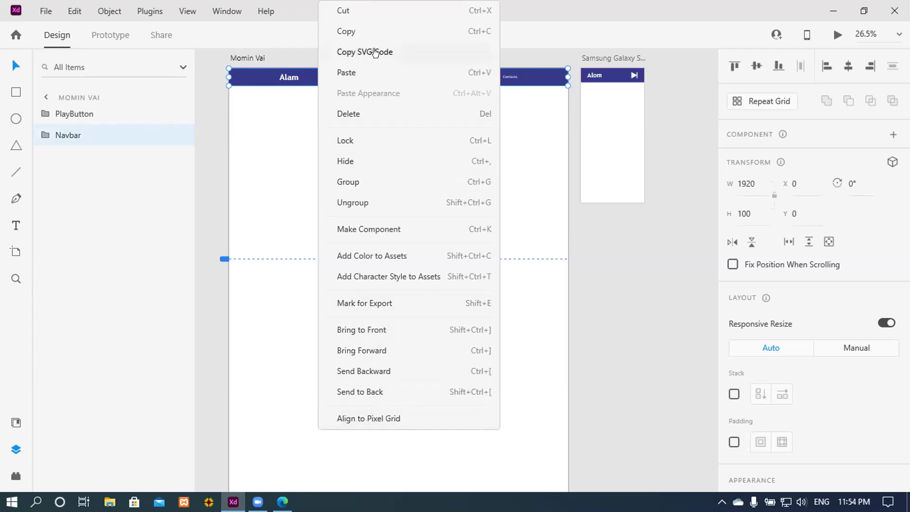
pyautogui.click(577, 218)
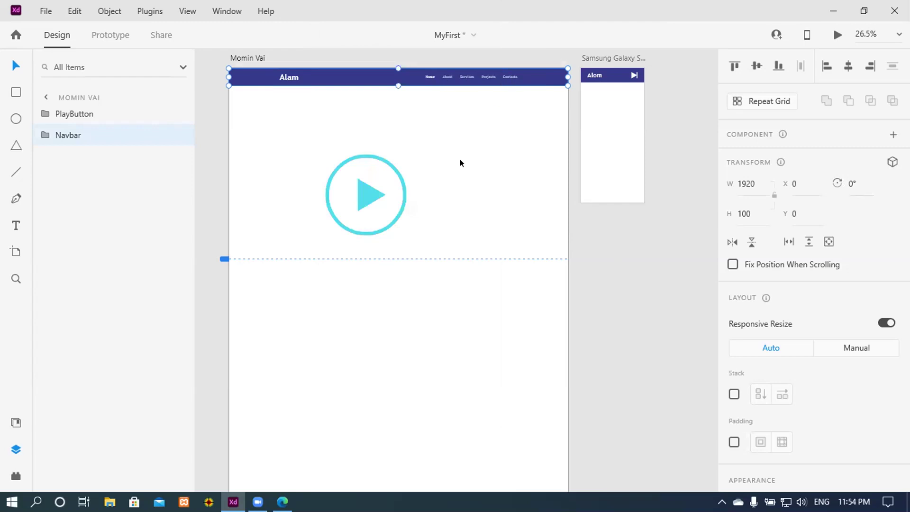
pyautogui.click(399, 208)
pyautogui.click(439, 290)
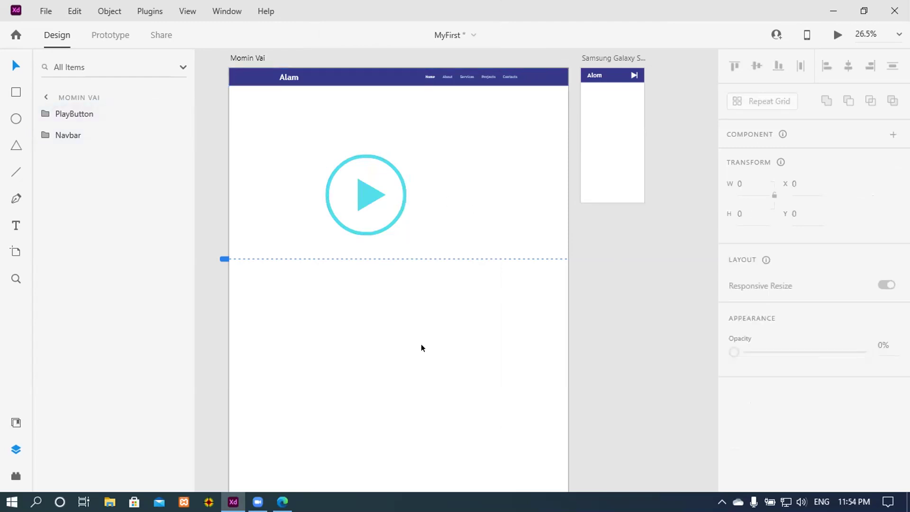
# - Draw a rectangle about 422 wide and 377 high on the desktop artboard below the play button
pyautogui.scroll(-1, 421, 348)
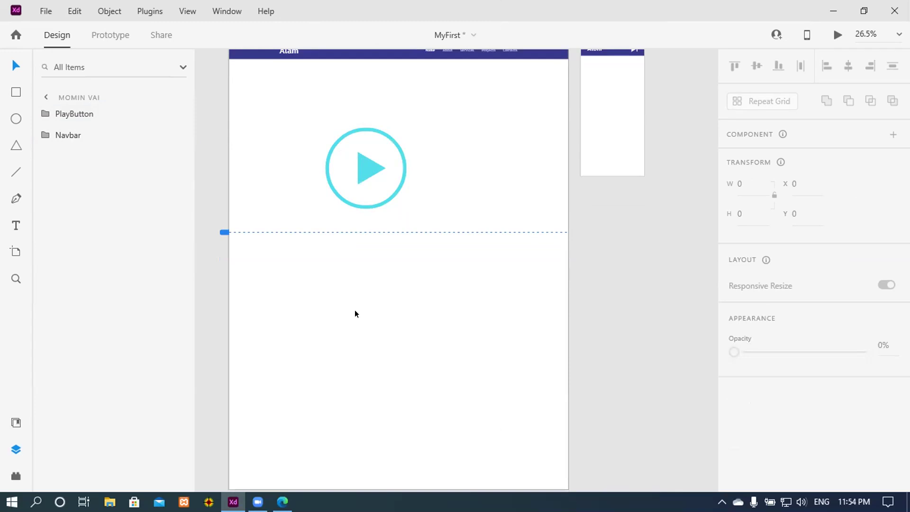
pyautogui.click(17, 92)
pyautogui.moveTo(381, 272)
pyautogui.mouseDown()
pyautogui.moveTo(447, 337)
pyautogui.moveTo(496, 335)
pyautogui.moveTo(448, 337)
pyautogui.moveTo(455, 338)
pyautogui.mouseUp()
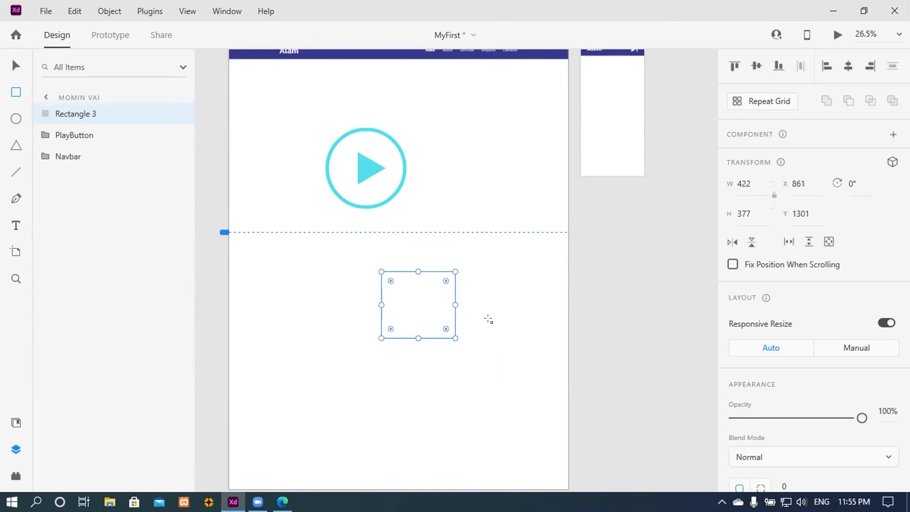
pyautogui.moveTo(442, 282); pyautogui.dragTo(490, 285)
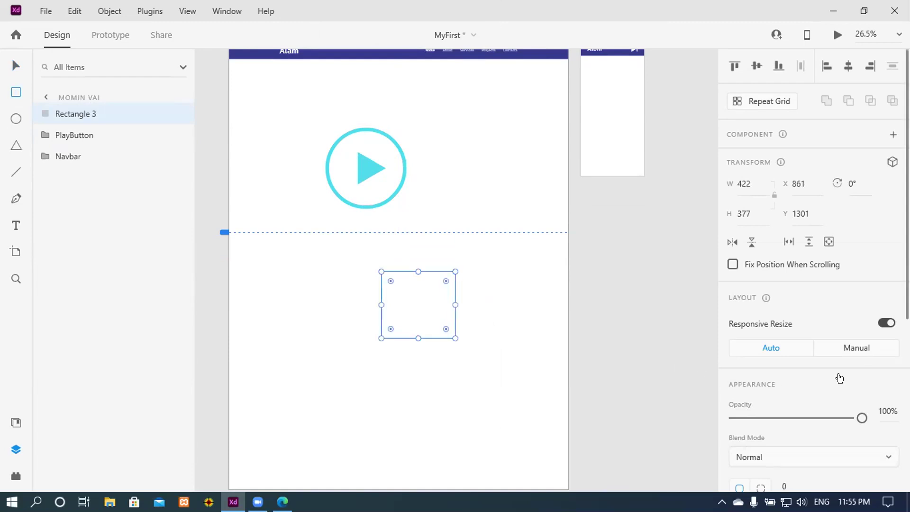
# - Enable separate corner radii on the new rectangle and set its two upper corners to 200
pyautogui.scroll(-3, 839, 378)
pyautogui.scroll(-2, 798, 400)
pyautogui.scroll(4, 792, 392)
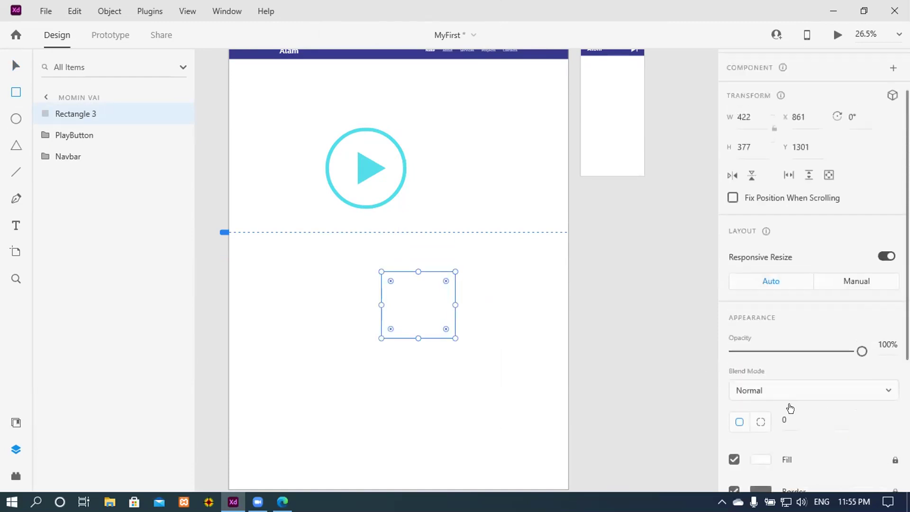
pyautogui.click(759, 423)
pyautogui.scroll(-3, 755, 419)
pyautogui.click(785, 353)
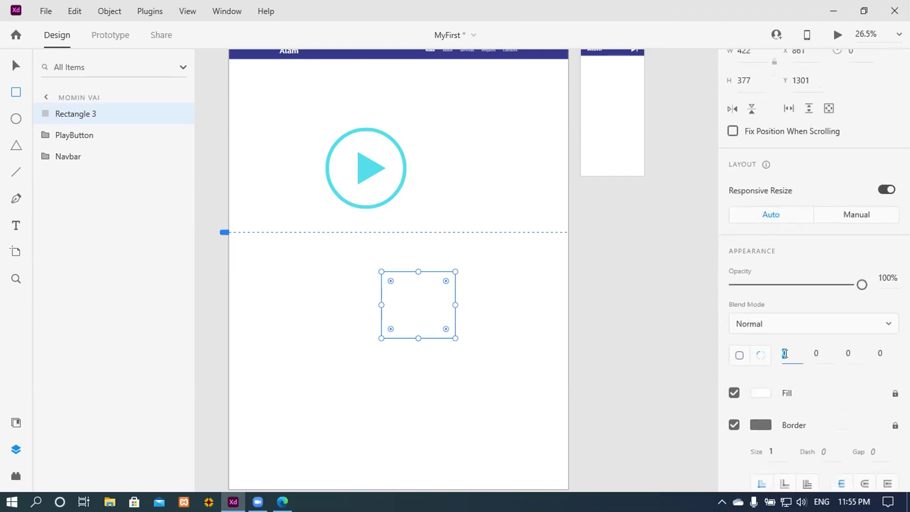
pyautogui.press('Return')
pyautogui.click(786, 354)
pyautogui.write('200')
pyautogui.press('Return')
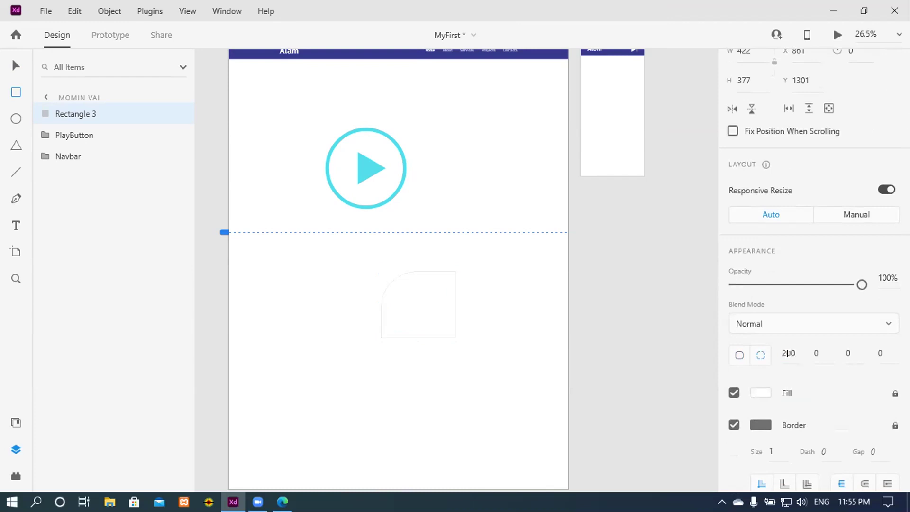
pyautogui.click(821, 353)
pyautogui.write('200')
pyautogui.press('Return')
pyautogui.click(14, 67)
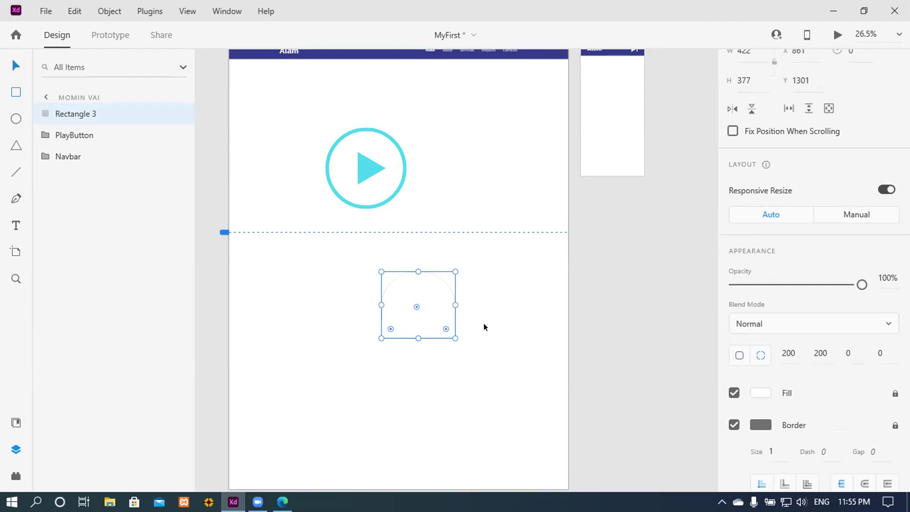
# - Fill the rounded rectangle with the play button's turquoise #52DFEA by sampling it from the artboard
pyautogui.click(756, 394)
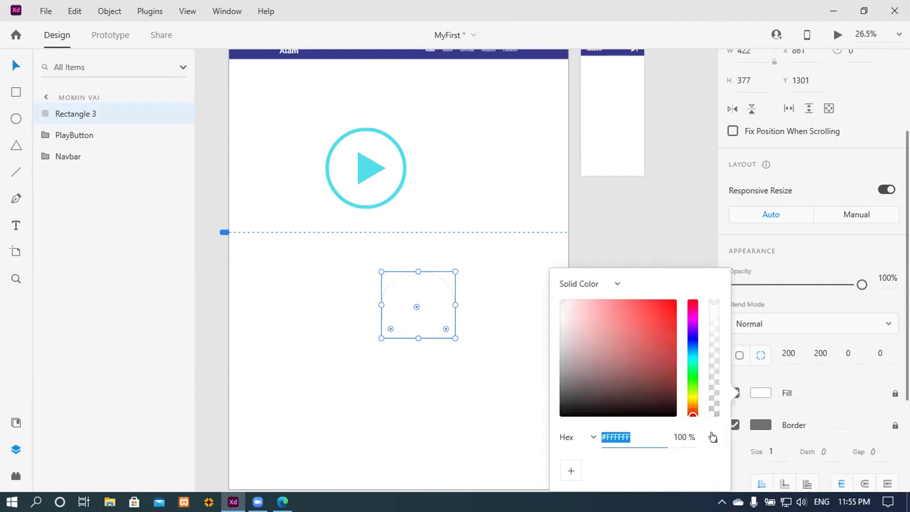
pyautogui.click(755, 393)
pyautogui.click(754, 393)
pyautogui.click(711, 440)
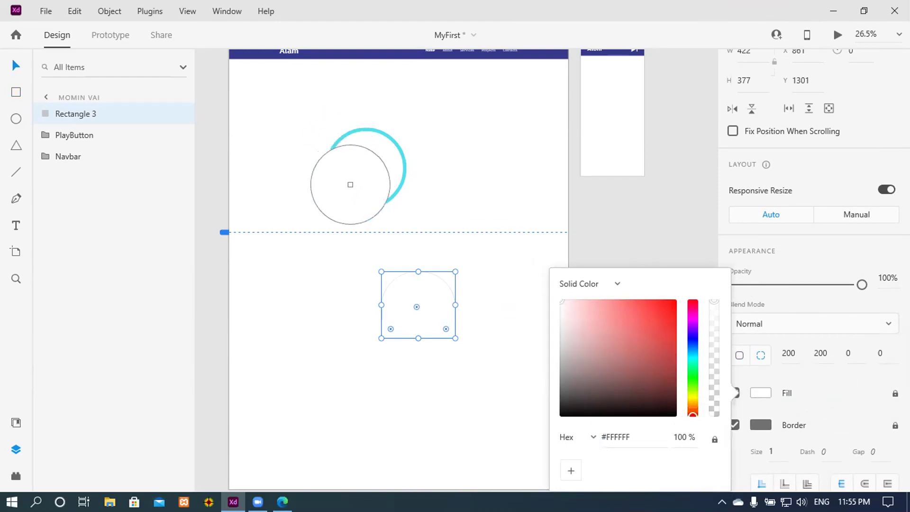
pyautogui.click(362, 174)
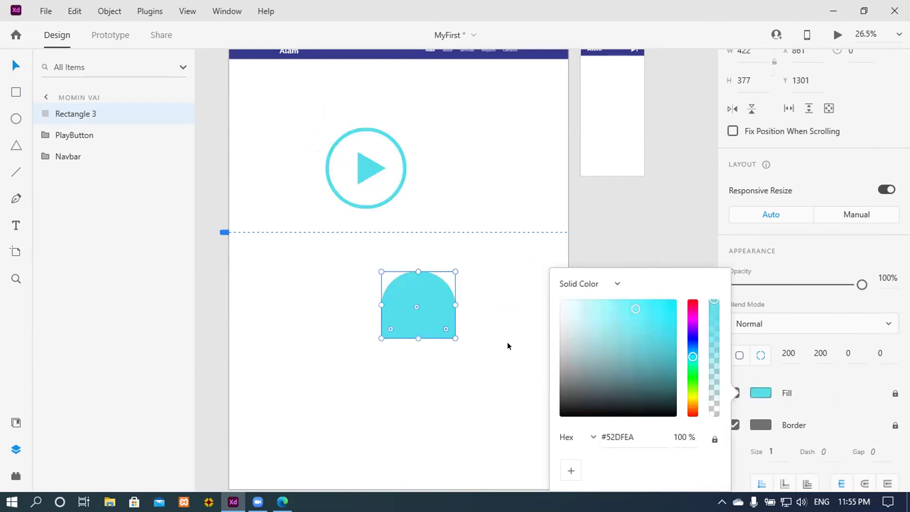
pyautogui.click(16, 66)
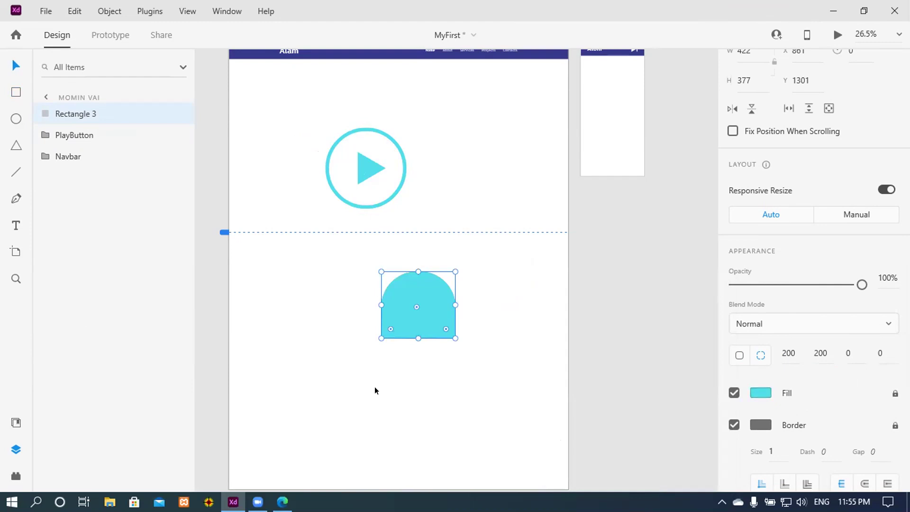
pyautogui.click(420, 384)
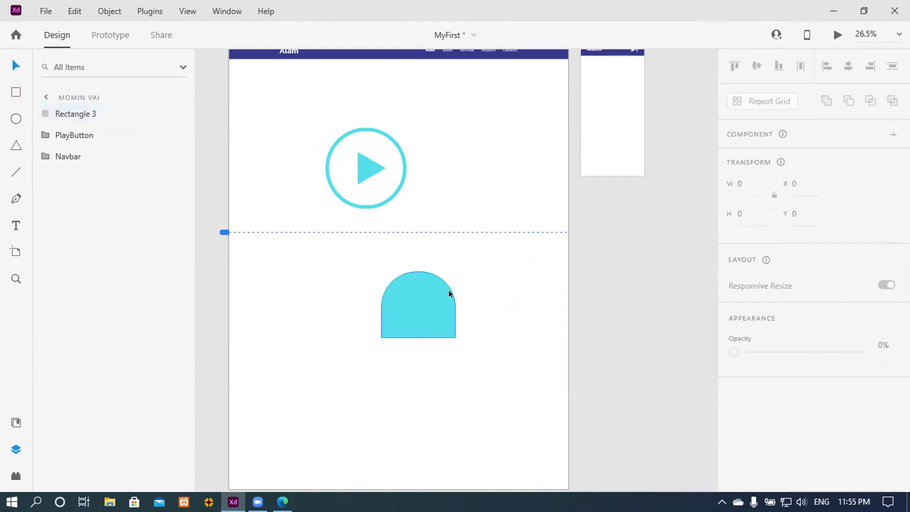
# - Set the radius of the turquoise shape's two upper corners to 150
pyautogui.click(418, 298)
pyautogui.scroll(-2, 798, 438)
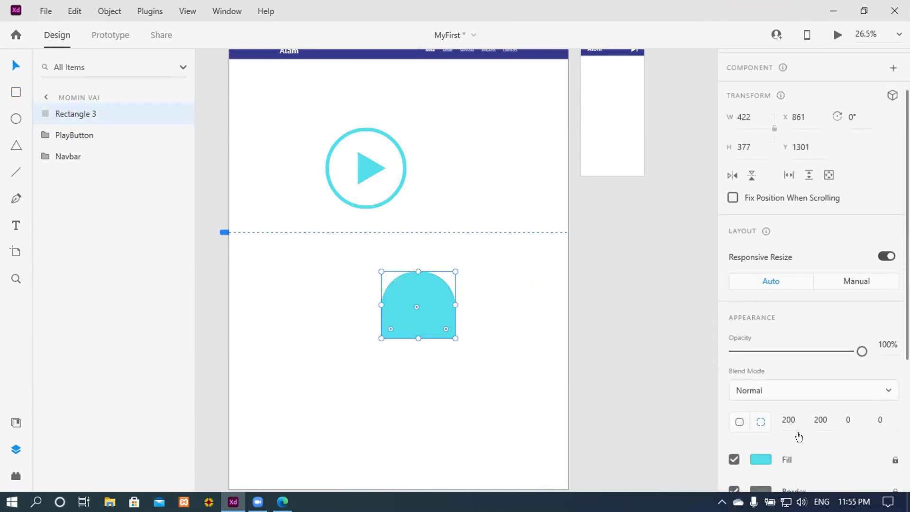
pyautogui.click(794, 419)
pyautogui.write('150')
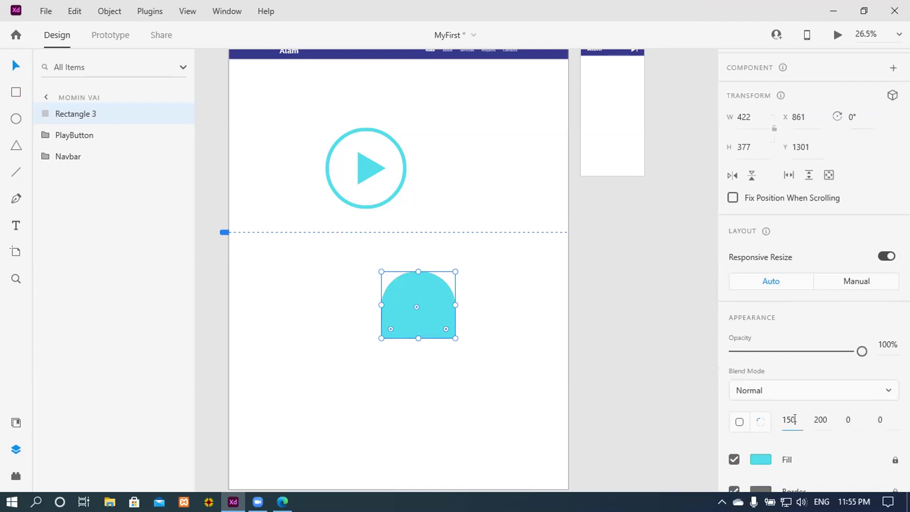
pyautogui.click(827, 416)
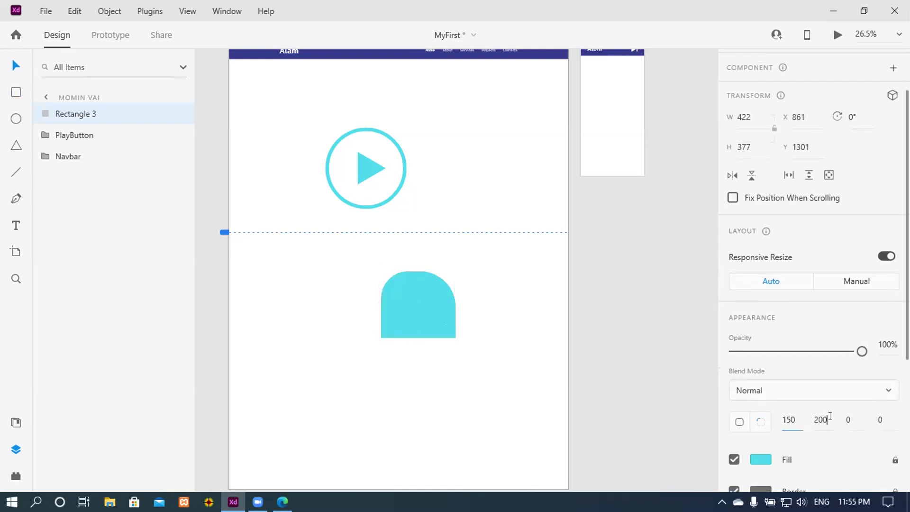
pyautogui.write('150')
pyautogui.press('Return')
pyautogui.click(322, 292)
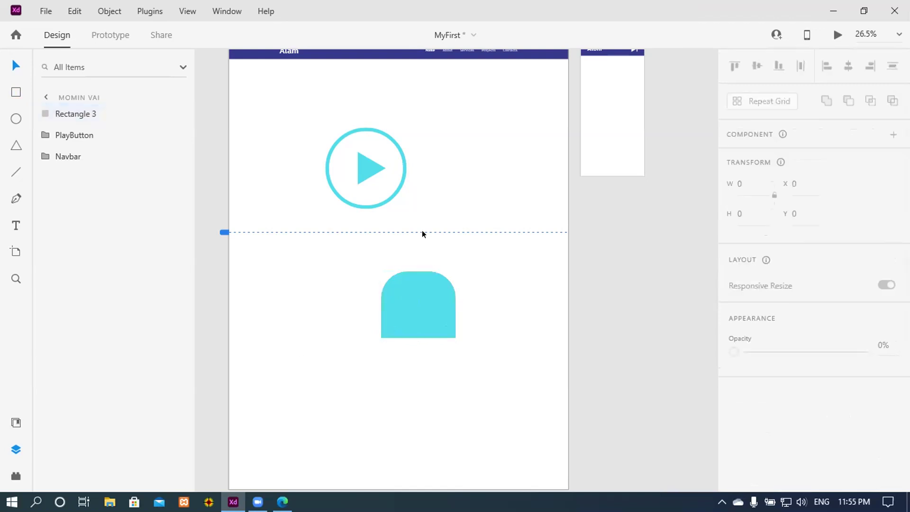
# - Draw a circle about 325 in diameter over the turquoise shape's upper edge and move it to about X 910, Y 1070
pyautogui.click(17, 119)
pyautogui.moveTo(429, 264); pyautogui.dragTo(474, 288)
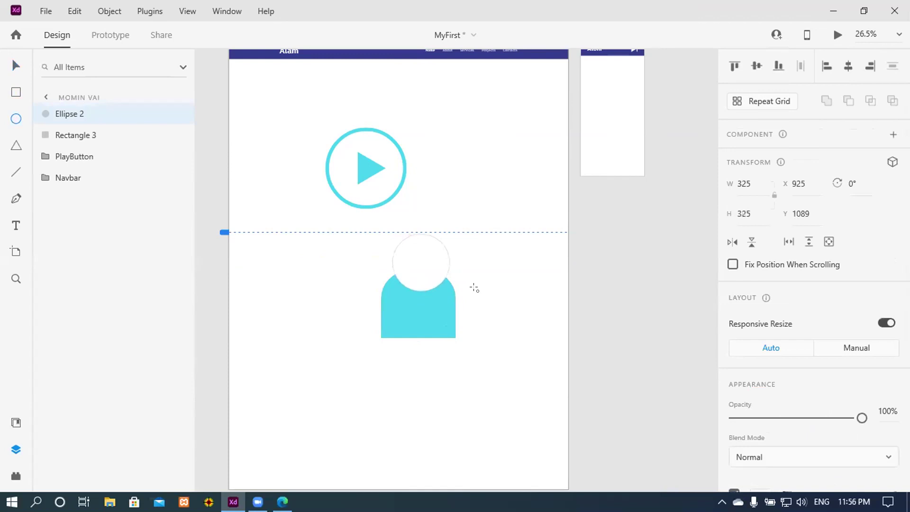
pyautogui.click(15, 68)
pyautogui.moveTo(421, 271); pyautogui.dragTo(419, 266)
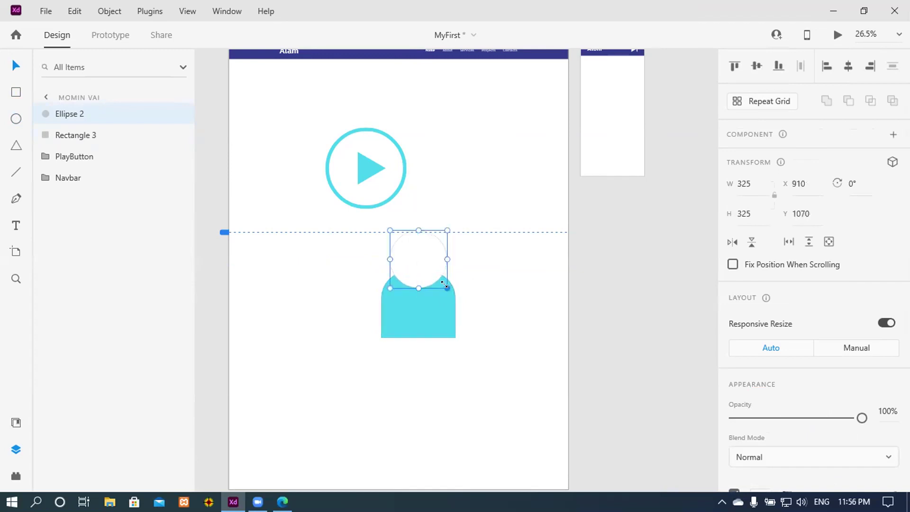
# - Shrink the head circle slightly and reduce the turquoise body's height to about 275
pyautogui.moveTo(441, 283); pyautogui.dragTo(416, 266)
pyautogui.click(418, 334)
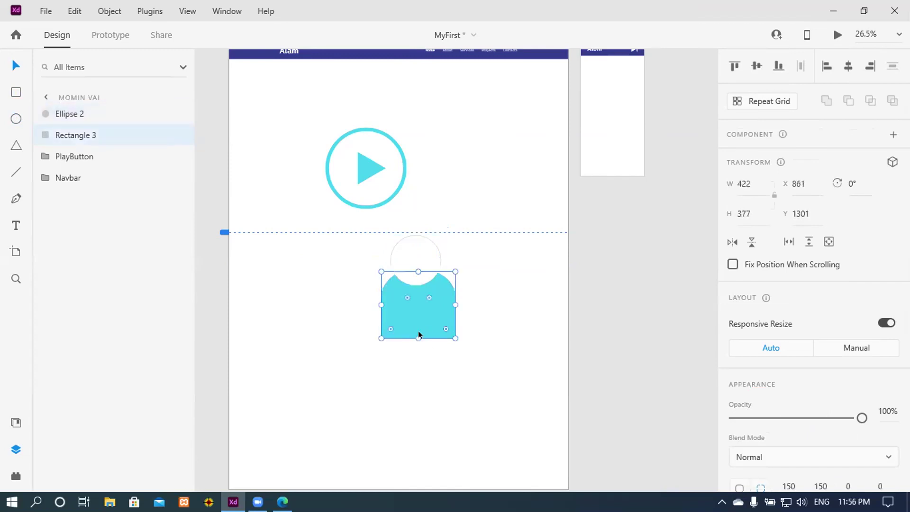
pyautogui.moveTo(417, 337); pyautogui.dragTo(415, 316)
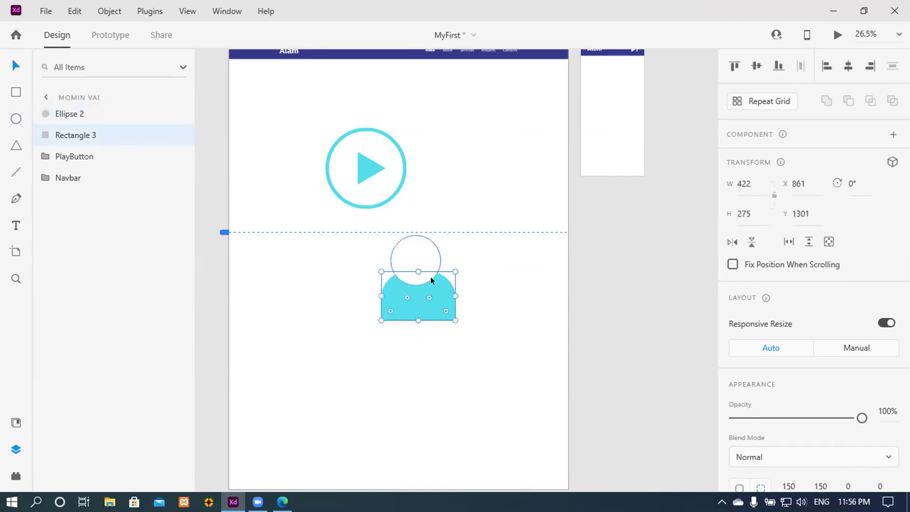
# - Reduce the head circle to about 248 in diameter and centre it over the body's upper edge
pyautogui.click(425, 271)
pyautogui.moveTo(435, 283); pyautogui.dragTo(417, 271)
pyautogui.click(479, 304)
pyautogui.scroll(4, 479, 303)
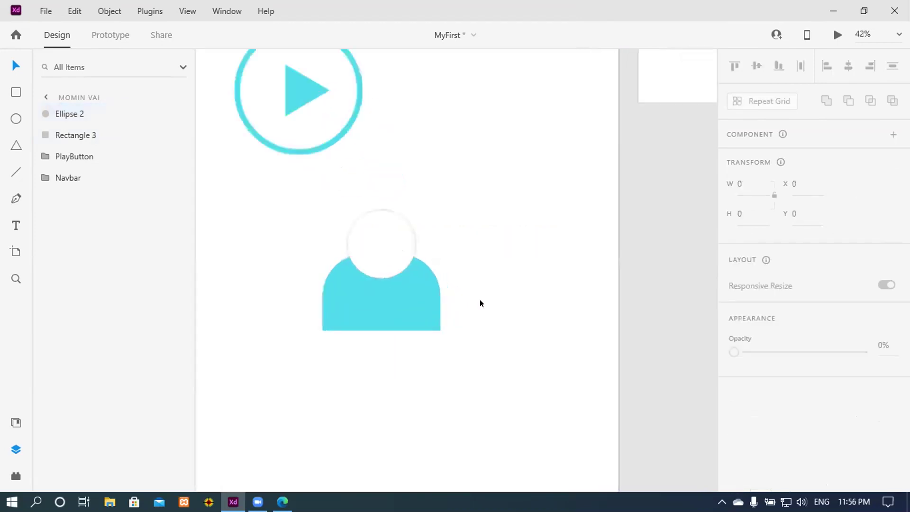
pyautogui.scroll(-3, 480, 290)
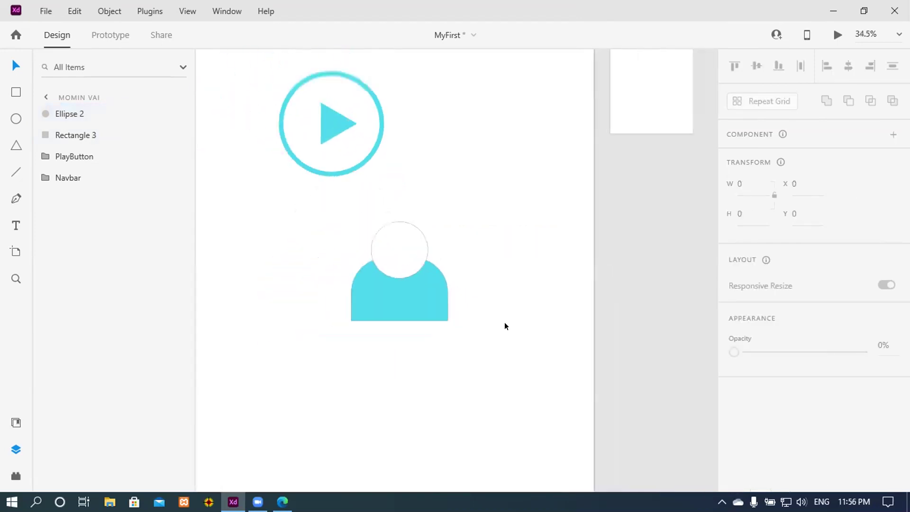
pyautogui.moveTo(453, 297); pyautogui.dragTo(450, 281)
pyautogui.click(536, 318)
pyautogui.scroll(-2, 545, 332)
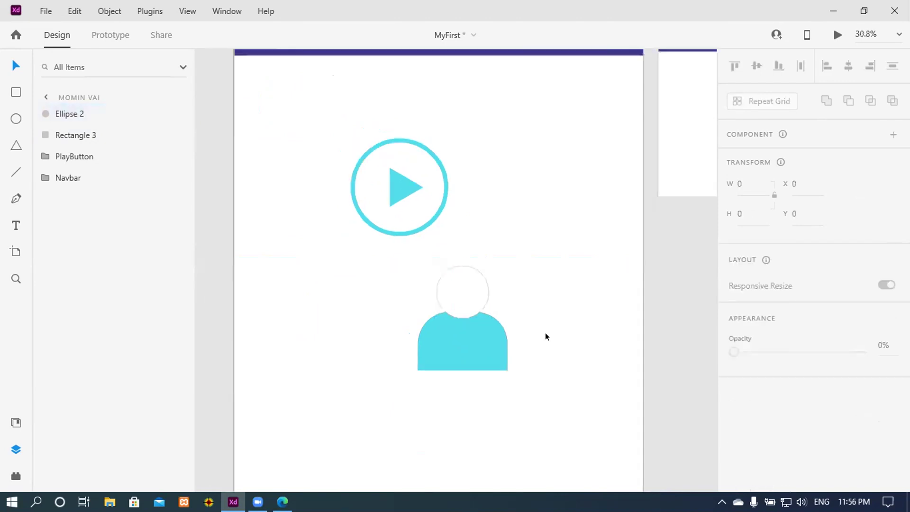
pyautogui.moveTo(547, 383); pyautogui.dragTo(482, 366)
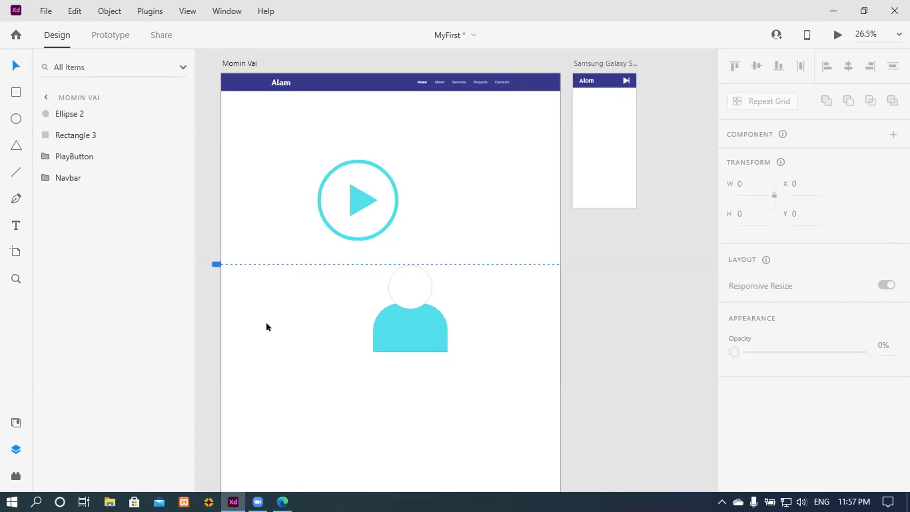
# - Draw a triangle about 117 wide and 111 high on the body just below the head circle
pyautogui.click(16, 89)
pyautogui.scroll(4, 424, 337)
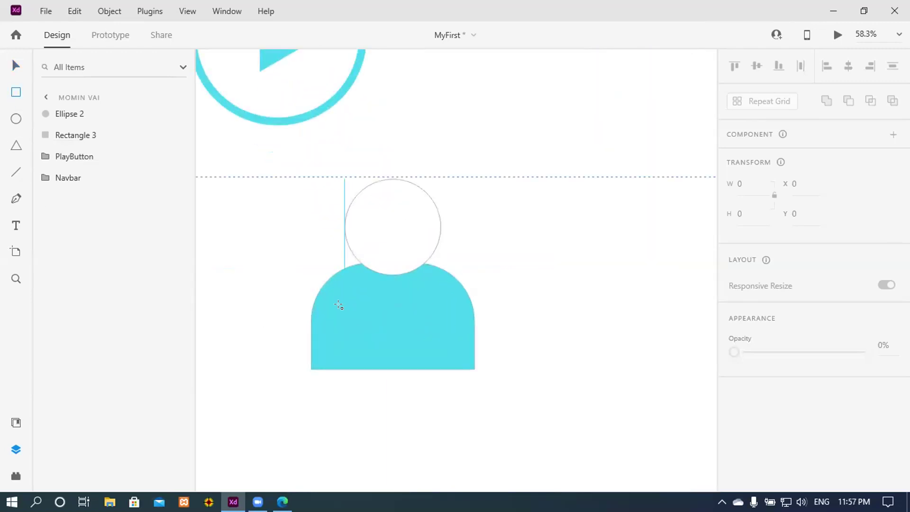
pyautogui.moveTo(341, 303)
pyautogui.mouseDown()
pyautogui.moveTo(369, 337)
pyautogui.moveTo(347, 317)
pyautogui.mouseUp()
pyautogui.click(12, 149)
pyautogui.moveTo(392, 273)
pyautogui.mouseDown()
pyautogui.moveTo(412, 278)
pyautogui.moveTo(414, 310)
pyautogui.mouseUp()
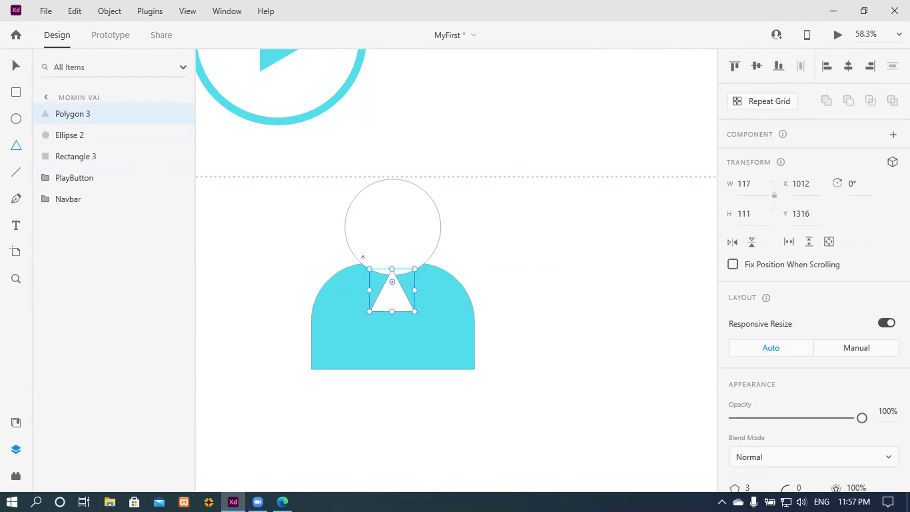
# - Rotate the collar triangle to 180° and remove its border
pyautogui.click(859, 182)
pyautogui.write('180')
pyautogui.press('Return')
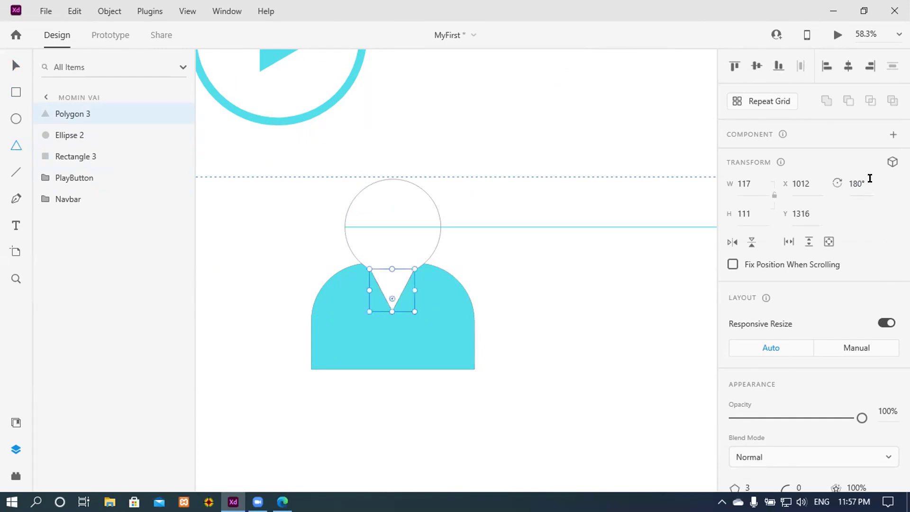
pyautogui.click(10, 67)
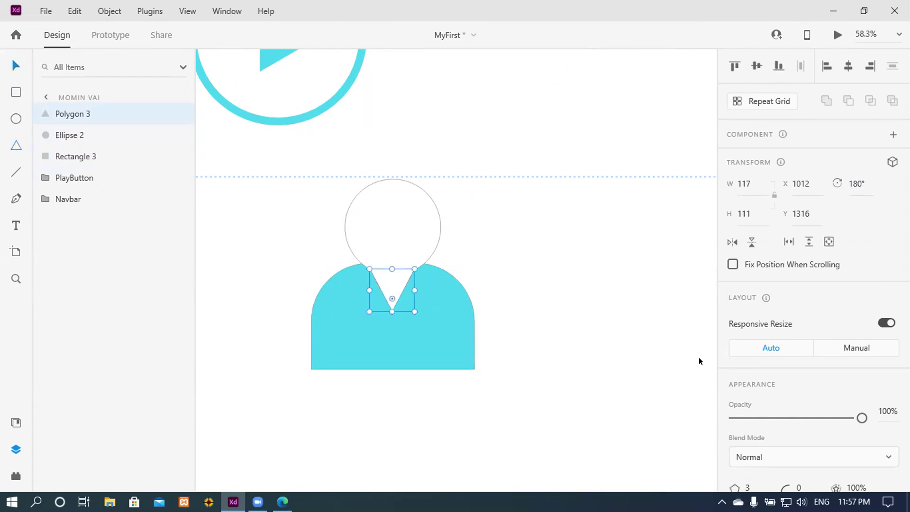
pyautogui.scroll(-1, 698, 357)
pyautogui.scroll(-5, 805, 437)
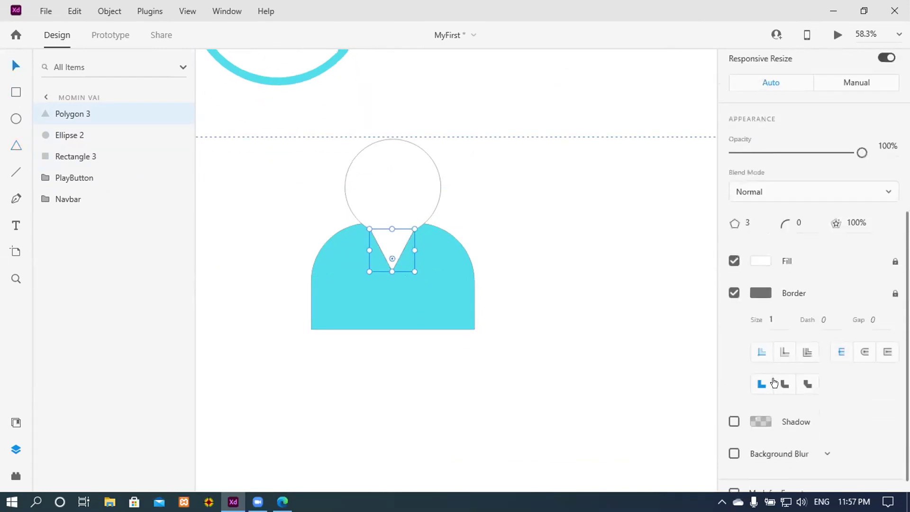
pyautogui.click(733, 293)
pyautogui.scroll(1, 537, 335)
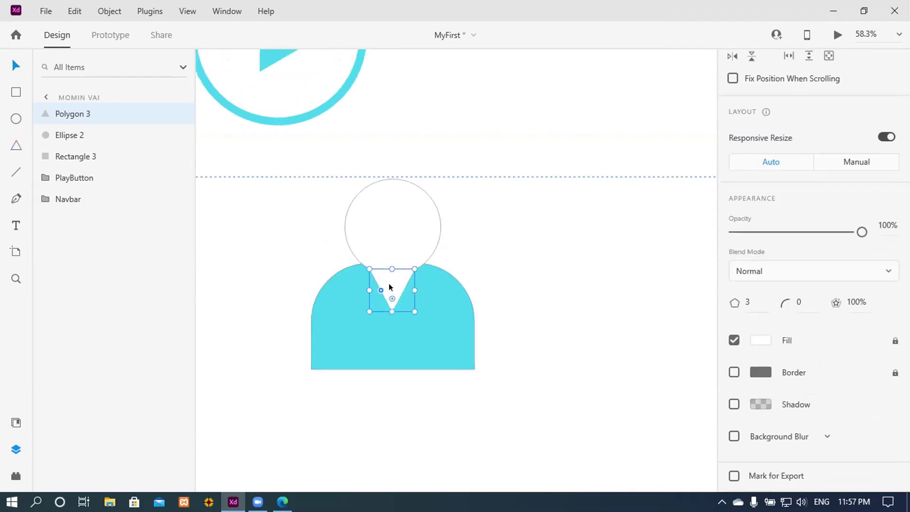
# - Lower the collar triangle slightly, stretch its upper edge upward, and place the head circle back over it at about X 949, Y 1095
pyautogui.moveTo(389, 287); pyautogui.dragTo(388, 294)
pyautogui.moveTo(430, 226); pyautogui.dragTo(554, 232)
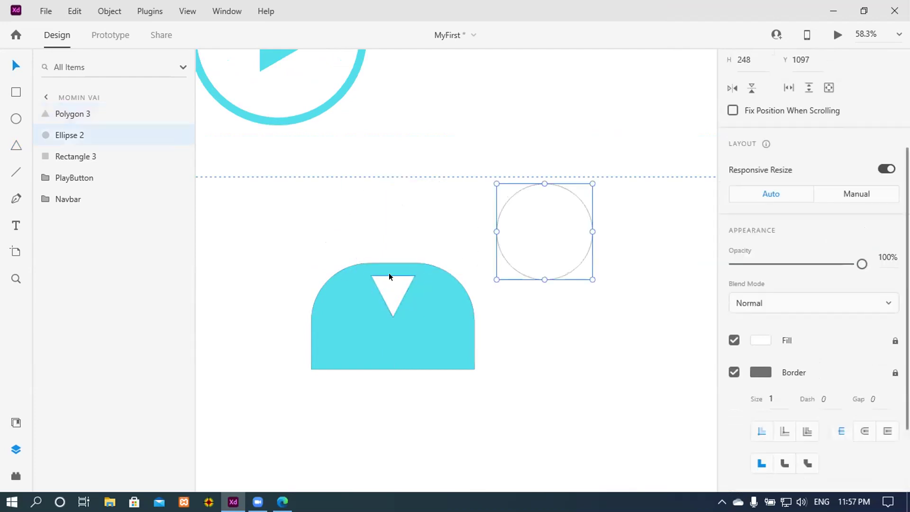
pyautogui.click(389, 277)
pyautogui.moveTo(390, 275); pyautogui.dragTo(390, 261)
pyautogui.moveTo(548, 237); pyautogui.dragTo(397, 240)
pyautogui.click(546, 291)
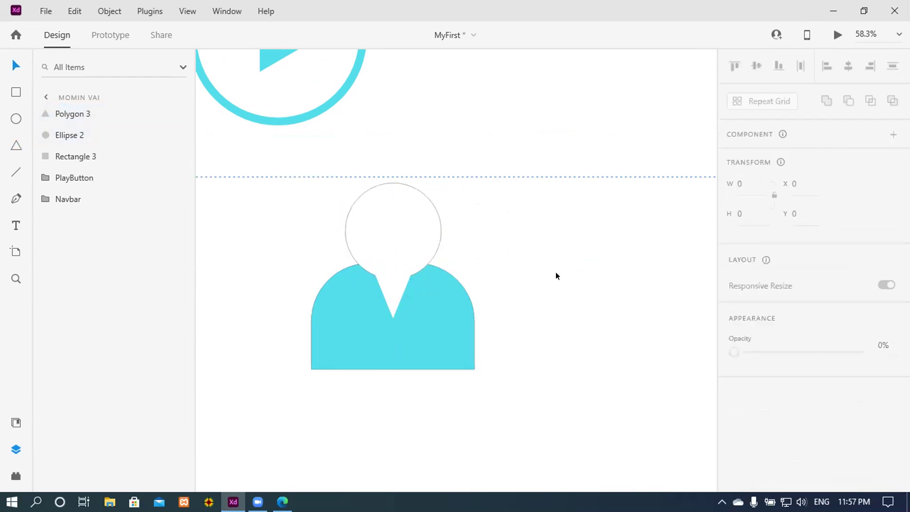
# - Move the head circle above the collar triangle in the layer order
pyautogui.scroll(-1, 555, 271)
pyautogui.click(386, 195)
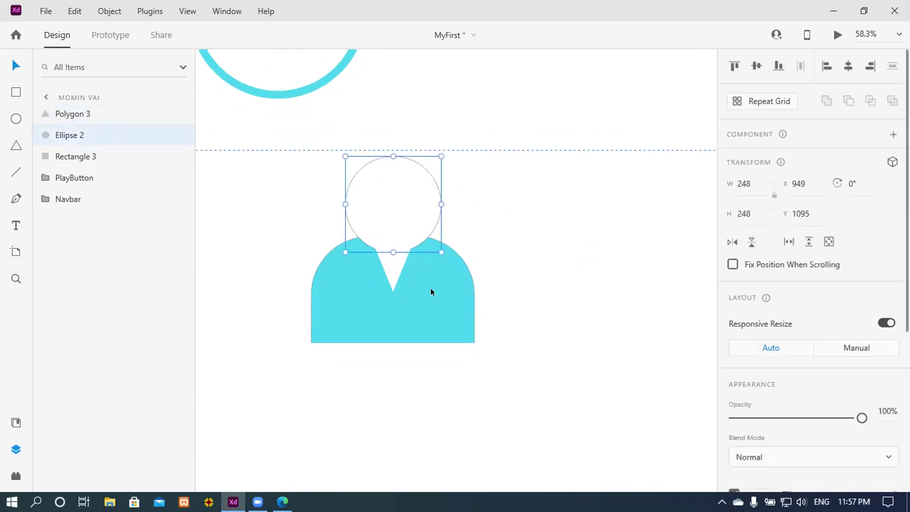
pyautogui.moveTo(77, 132); pyautogui.dragTo(78, 104)
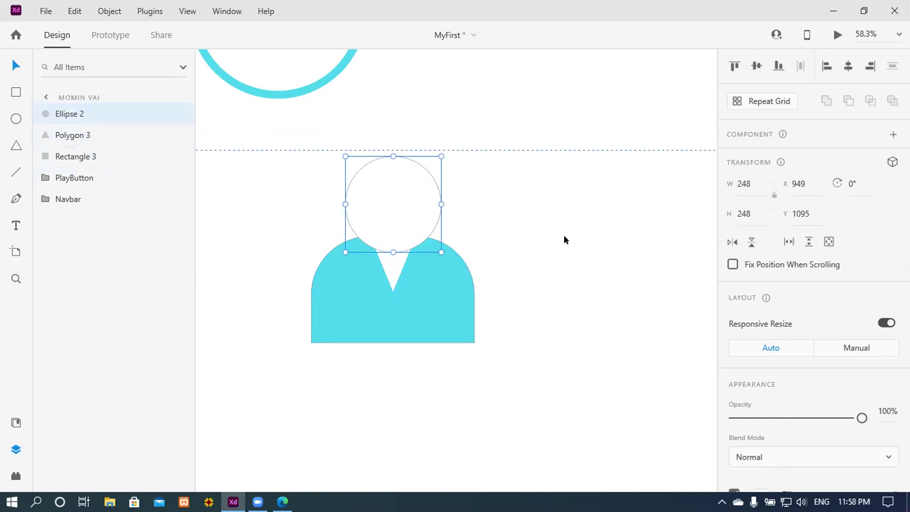
pyautogui.click(576, 262)
pyautogui.scroll(2, 578, 264)
pyautogui.scroll(1, 578, 261)
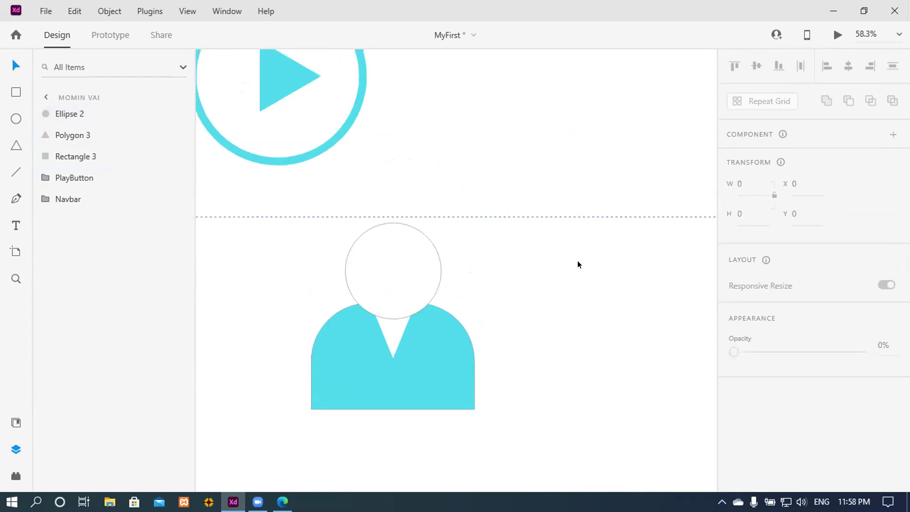
pyautogui.scroll(-2, 578, 261)
pyautogui.scroll(-3, 578, 266)
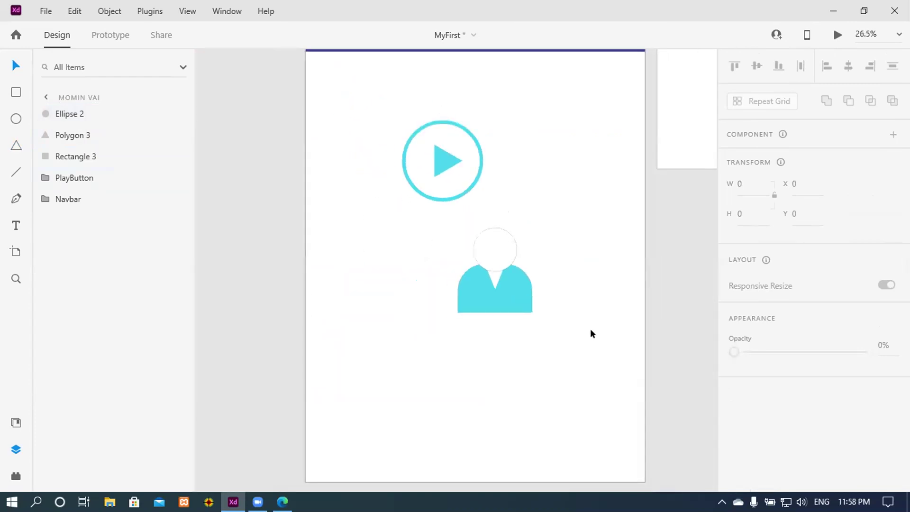
pyautogui.scroll(3, 592, 331)
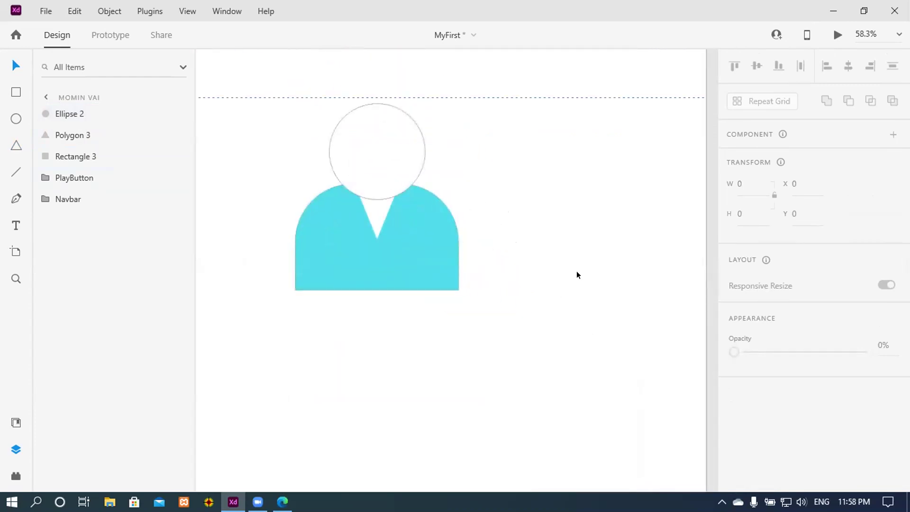
pyautogui.scroll(2, 576, 271)
pyautogui.scroll(-2, 576, 271)
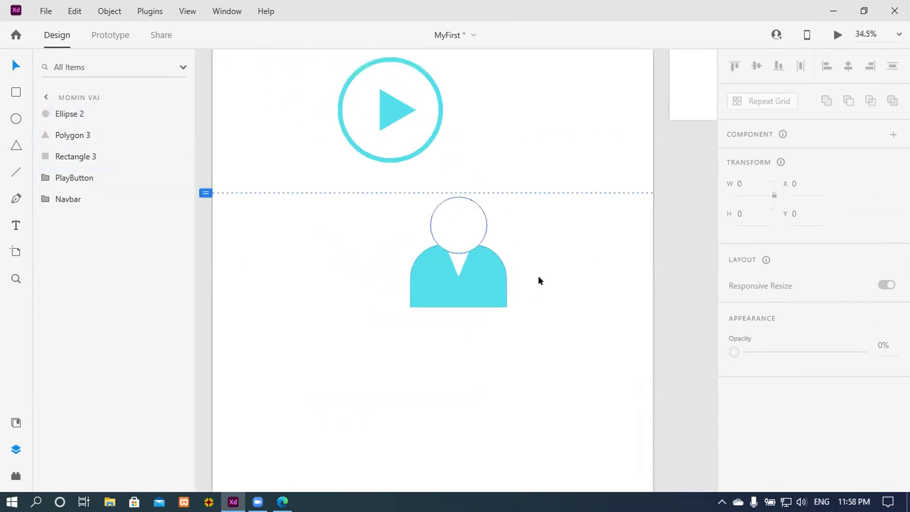
# - Fill the head circle with the body's turquoise #52DFEA by sampling it, and turn off the circle's border
pyautogui.click(458, 223)
pyautogui.scroll(-5, 861, 438)
pyautogui.scroll(3, 761, 367)
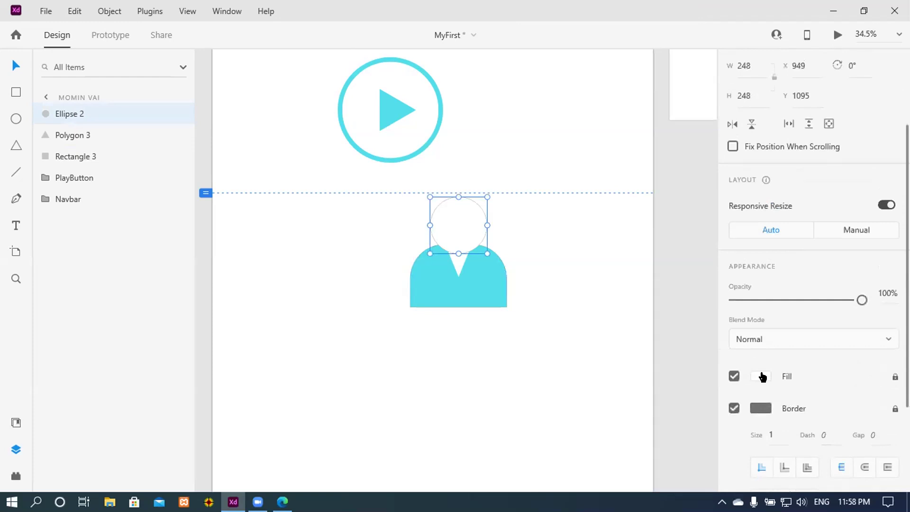
pyautogui.click(760, 376)
pyautogui.moveTo(637, 351); pyautogui.dragTo(540, 311)
pyautogui.moveTo(541, 372); pyautogui.dragTo(487, 320)
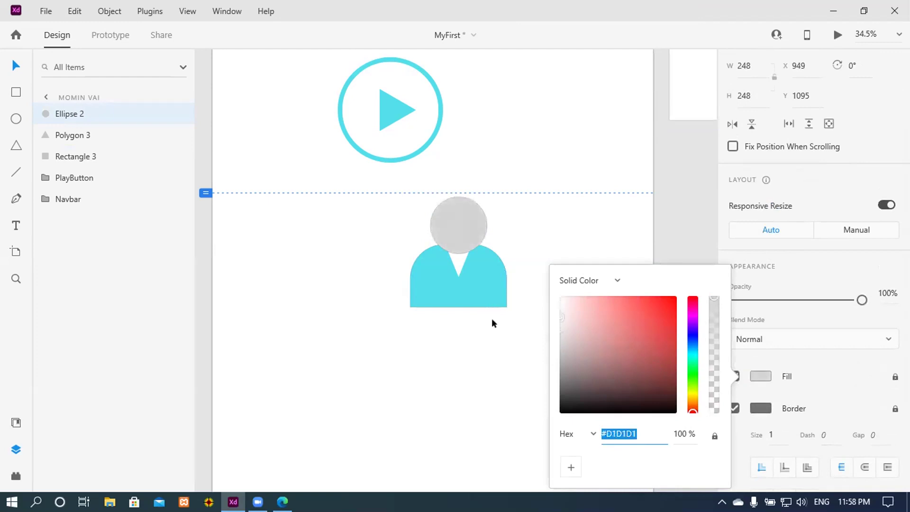
pyautogui.click(714, 435)
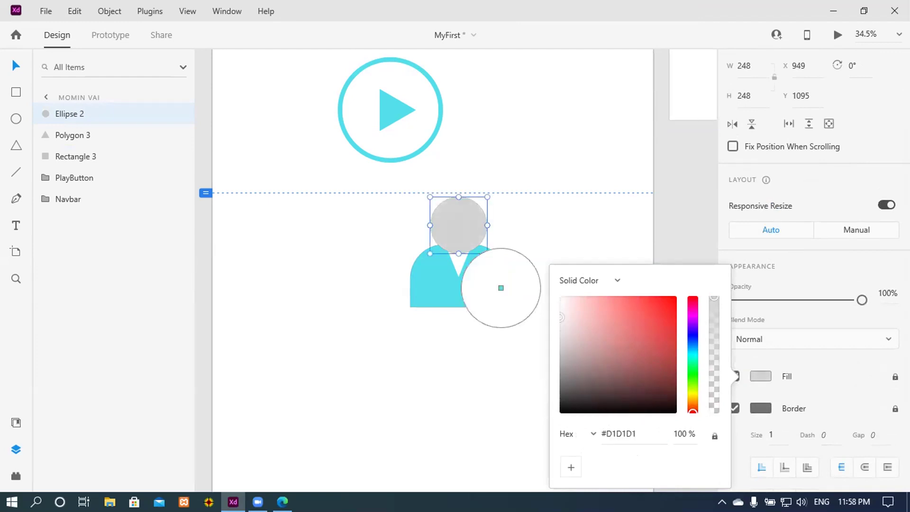
pyautogui.click(472, 272)
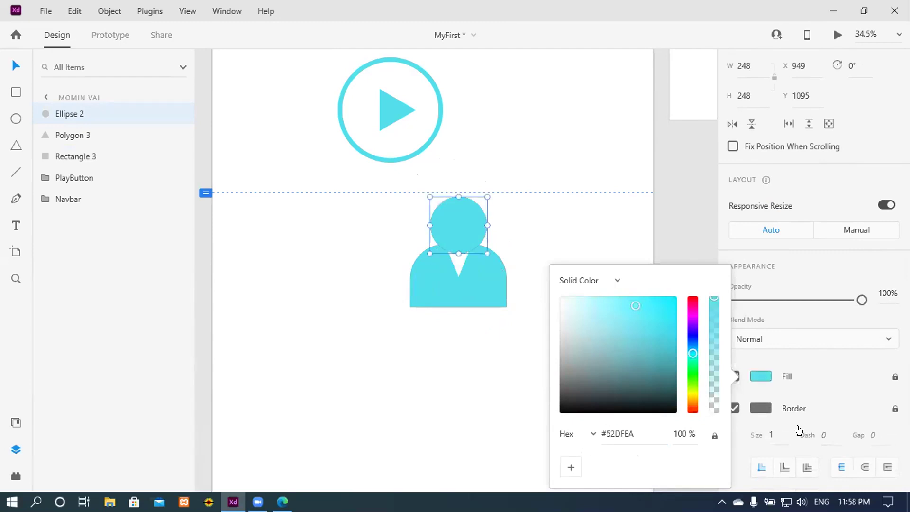
pyautogui.click(756, 408)
pyautogui.click(735, 408)
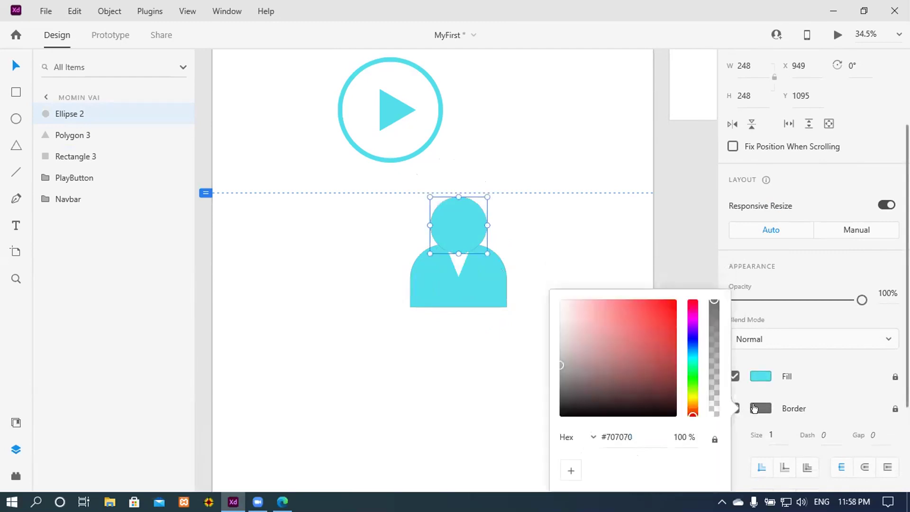
pyautogui.click(469, 366)
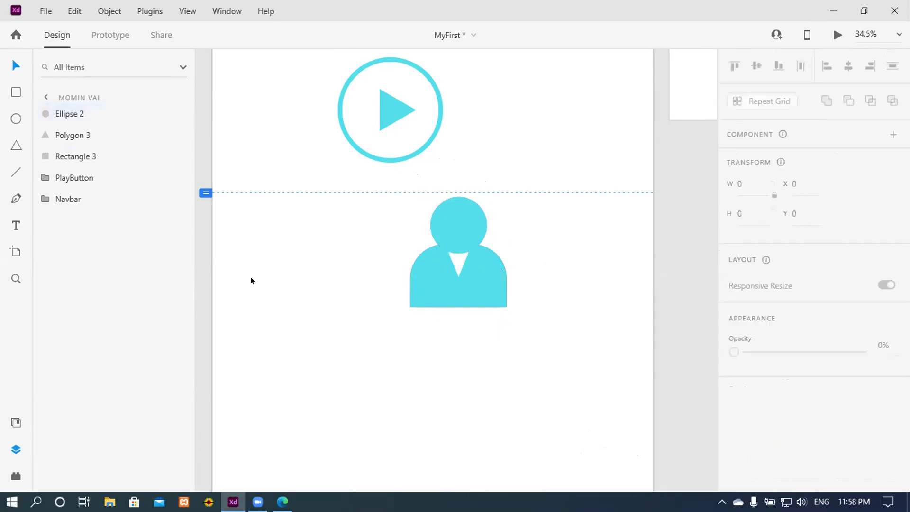
# - Turn the head circle's border back on and set its fill to white
pyautogui.scroll(-3, 280, 323)
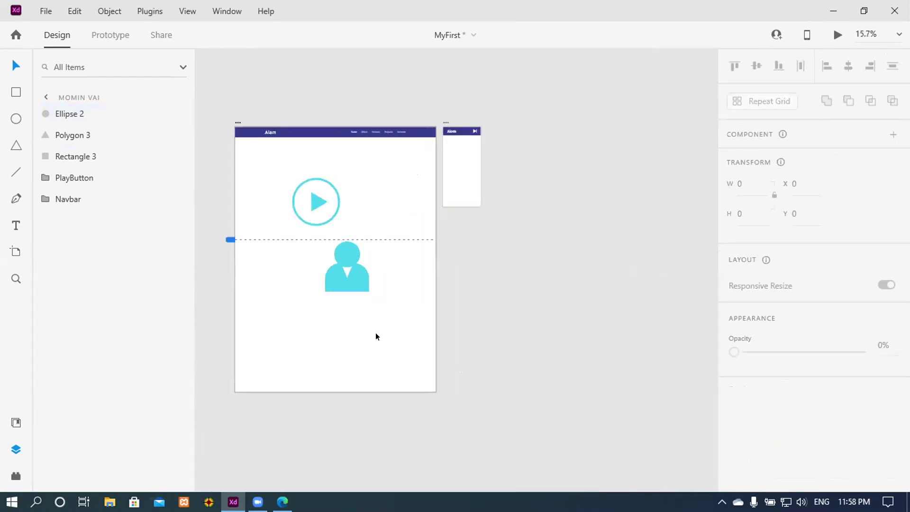
pyautogui.scroll(3, 375, 331)
pyautogui.scroll(3, 458, 354)
pyautogui.scroll(-3, 458, 346)
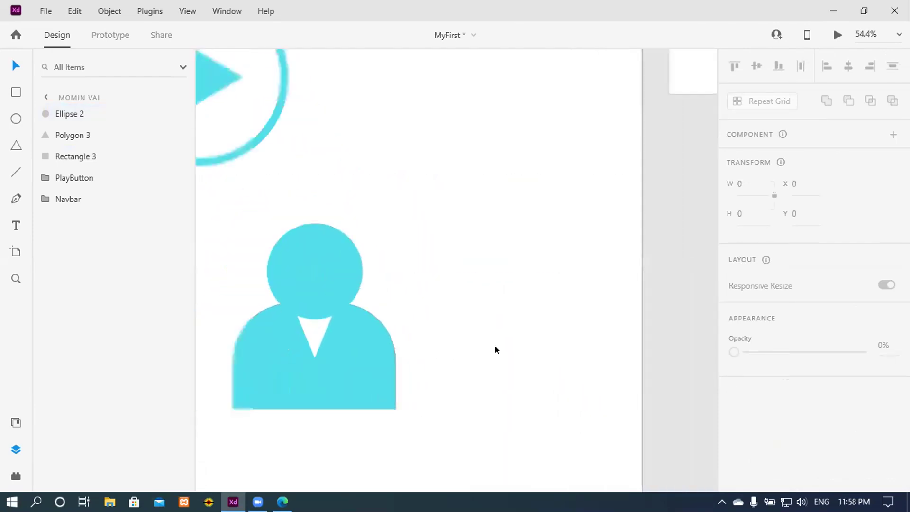
pyautogui.click(357, 292)
pyautogui.scroll(-3, 772, 426)
pyautogui.scroll(3, 774, 449)
pyautogui.scroll(-5, 773, 449)
pyautogui.click(733, 372)
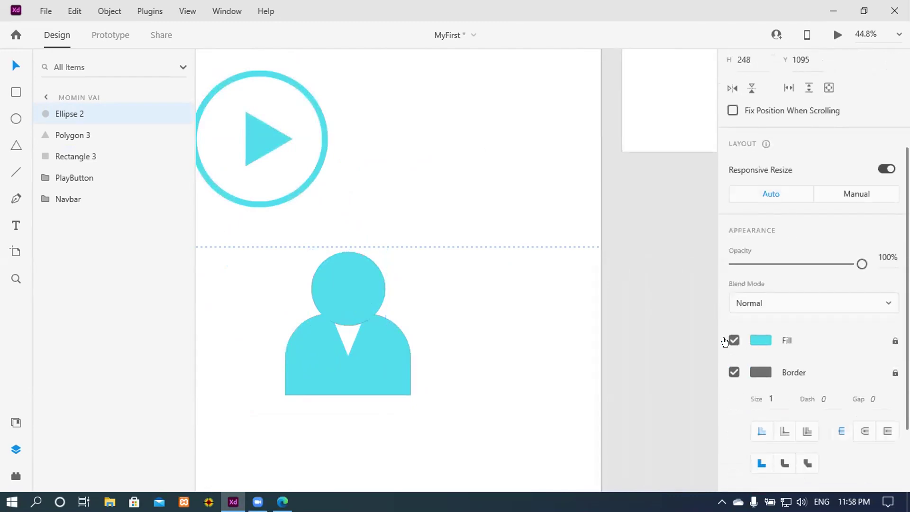
pyautogui.click(760, 339)
pyautogui.moveTo(603, 330); pyautogui.dragTo(512, 249)
pyautogui.click(463, 337)
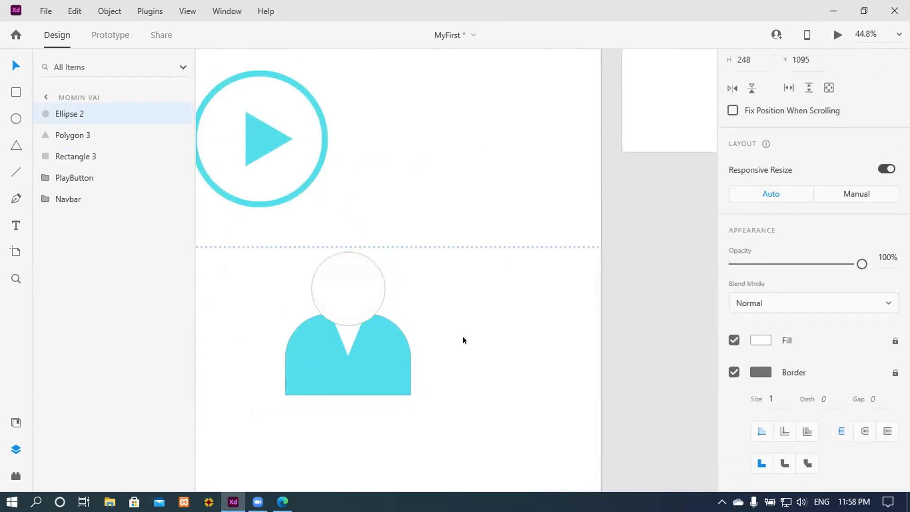
# - Preview the desktop artboard, look through the whole page, and close the preview
pyautogui.click(463, 336)
pyautogui.scroll(-3, 463, 338)
pyautogui.scroll(-2, 478, 388)
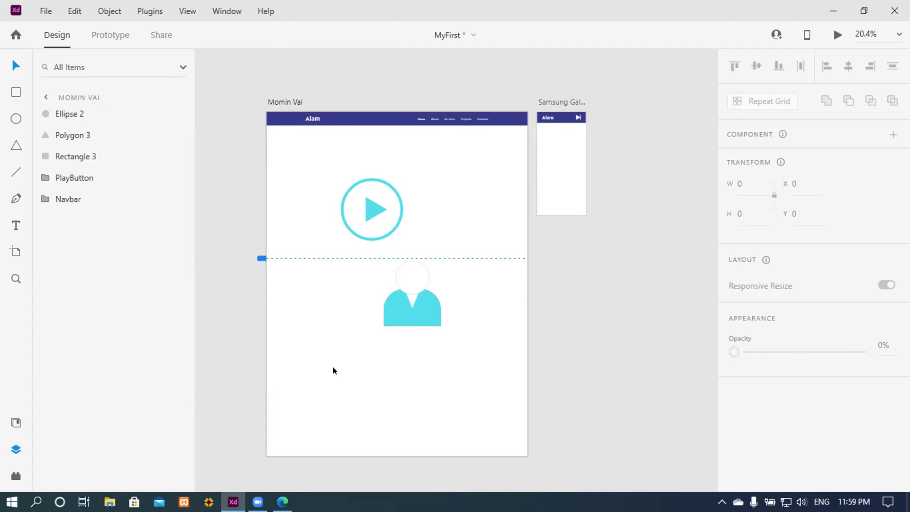
pyautogui.moveTo(240, 95); pyautogui.dragTo(461, 375)
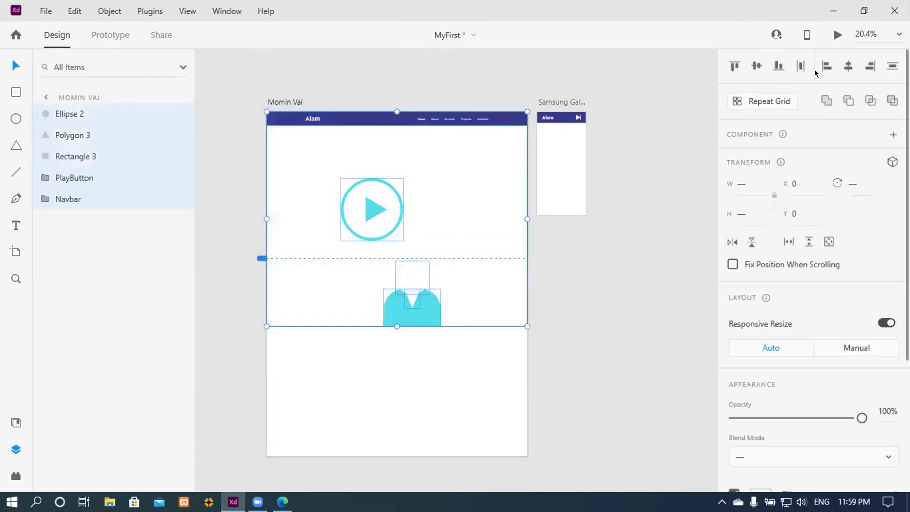
pyautogui.hotkey('ctrl', 'Return')
pyautogui.scroll(-10, 407, 254)
pyautogui.scroll(10, 407, 254)
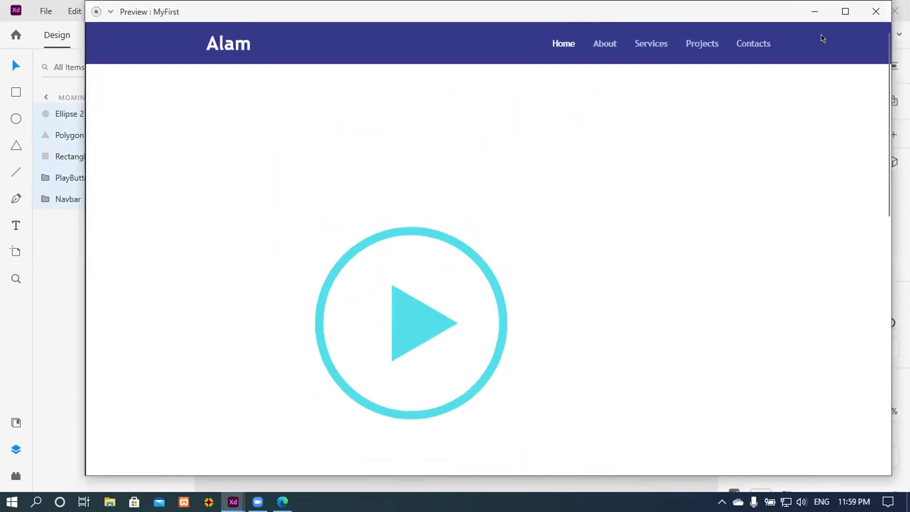
pyautogui.click(878, 8)
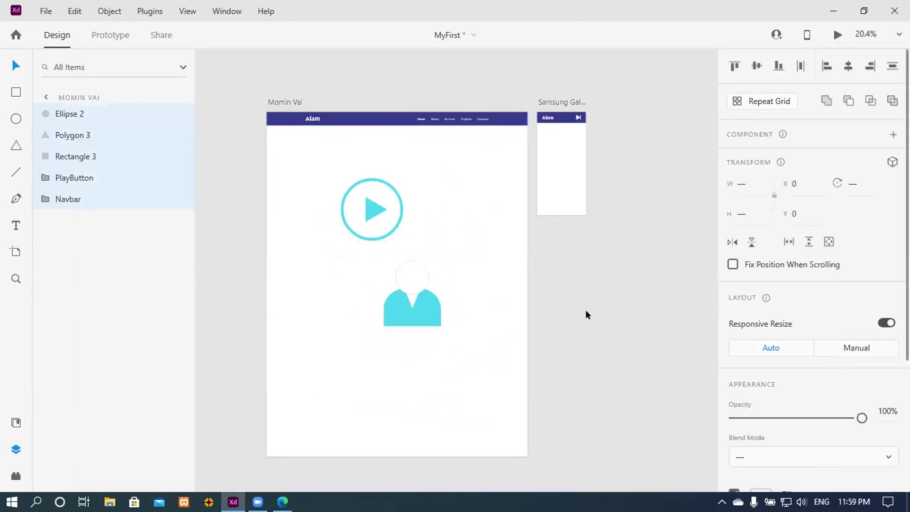
pyautogui.click(585, 309)
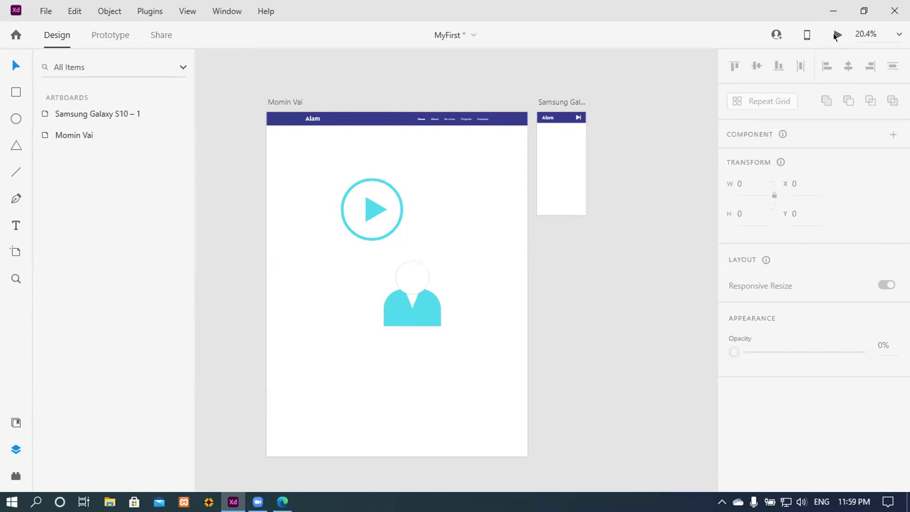
# - Preview the desktop artboard again, check the page from the navbar to its lower part, and close the preview
pyautogui.click(835, 37)
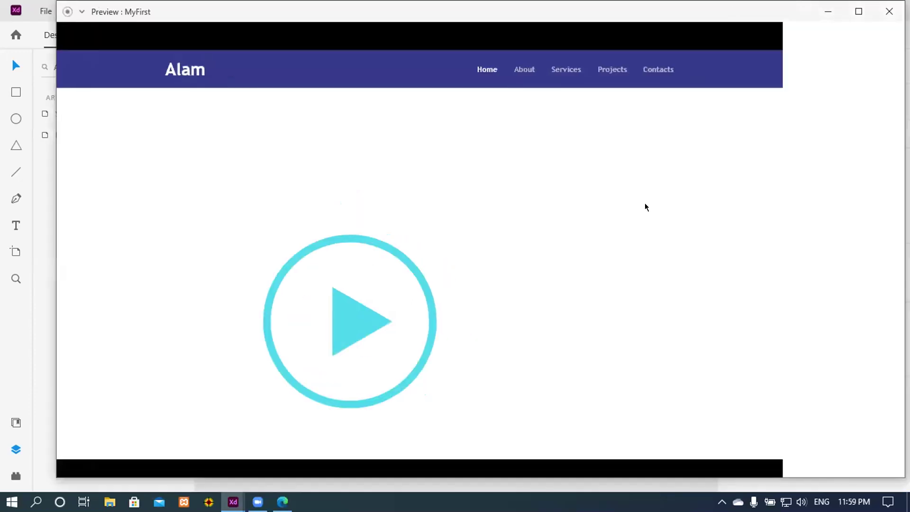
pyautogui.scroll(-5, 565, 268)
pyautogui.scroll(5, 564, 273)
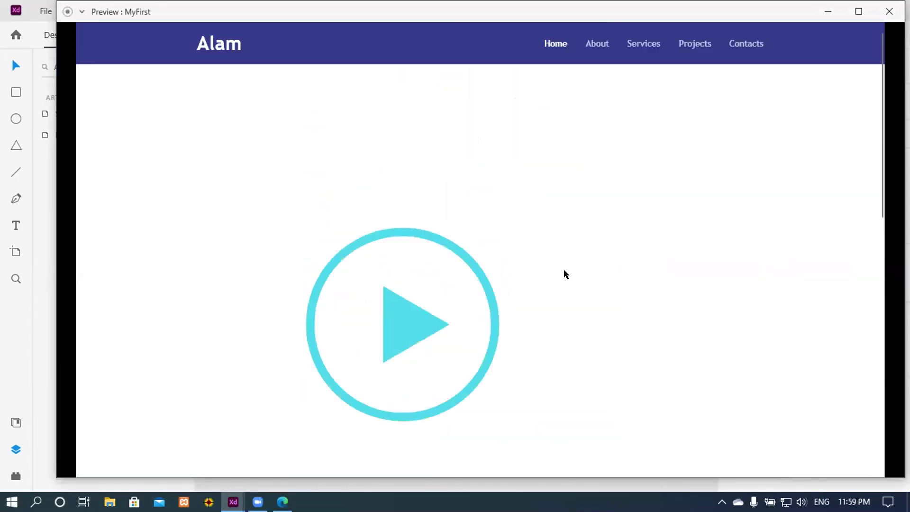
pyautogui.scroll(-2, 564, 273)
pyautogui.scroll(-5, 564, 270)
pyautogui.scroll(7, 564, 270)
pyautogui.click(889, 11)
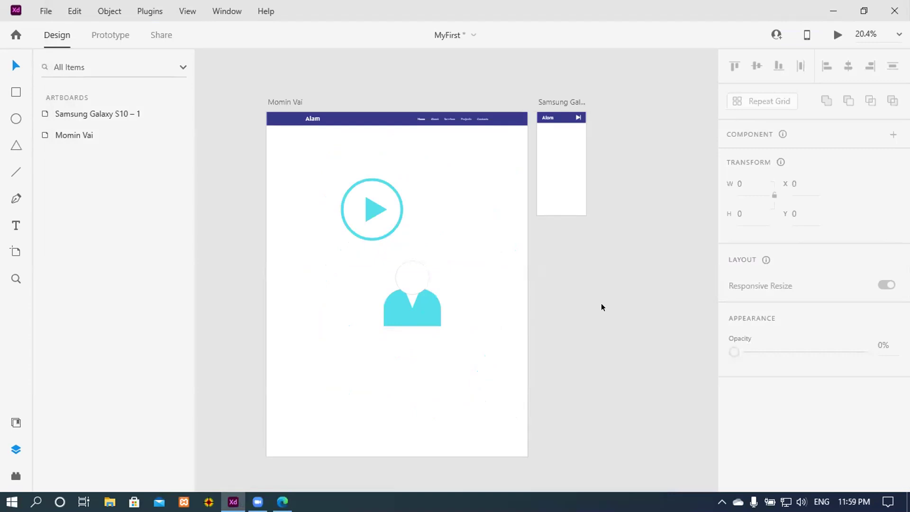
pyautogui.scroll(-3, 602, 305)
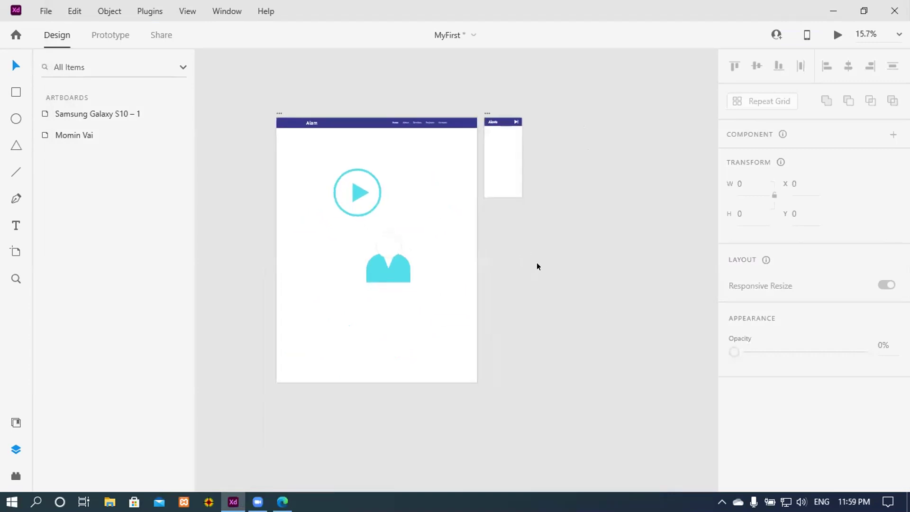
pyautogui.scroll(2, 537, 266)
pyautogui.scroll(-2, 556, 336)
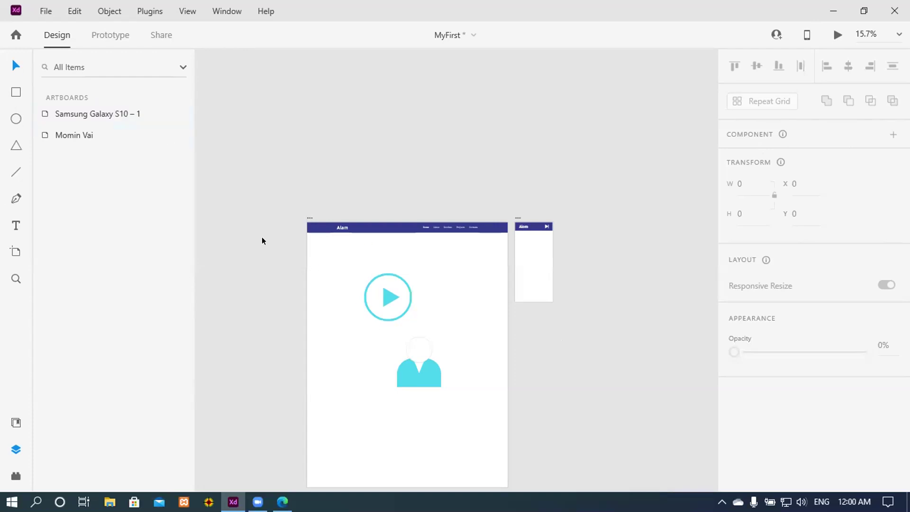
pyautogui.scroll(-3, 539, 345)
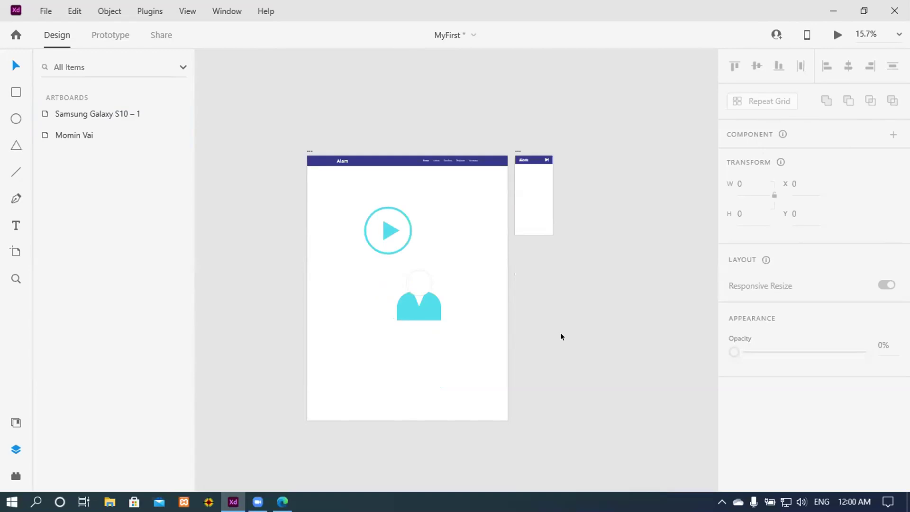
pyautogui.scroll(-1, 569, 334)
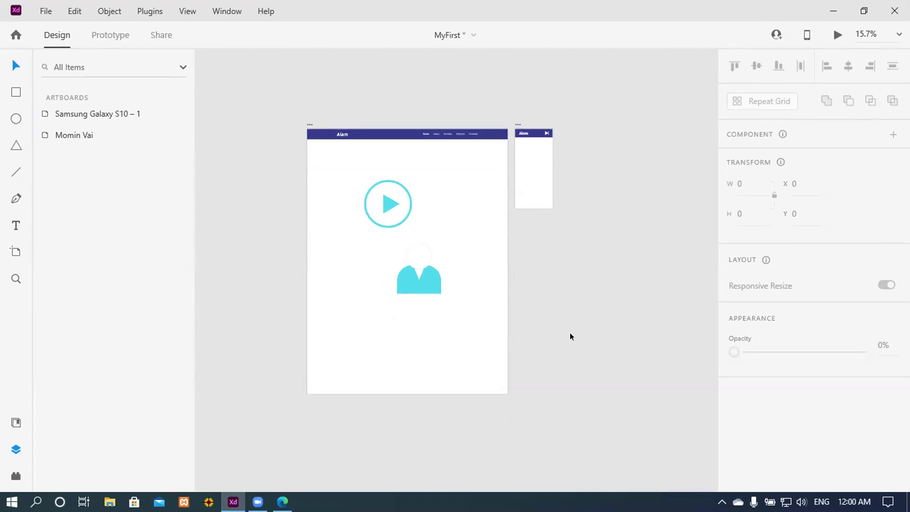
pyautogui.scroll(1, 570, 333)
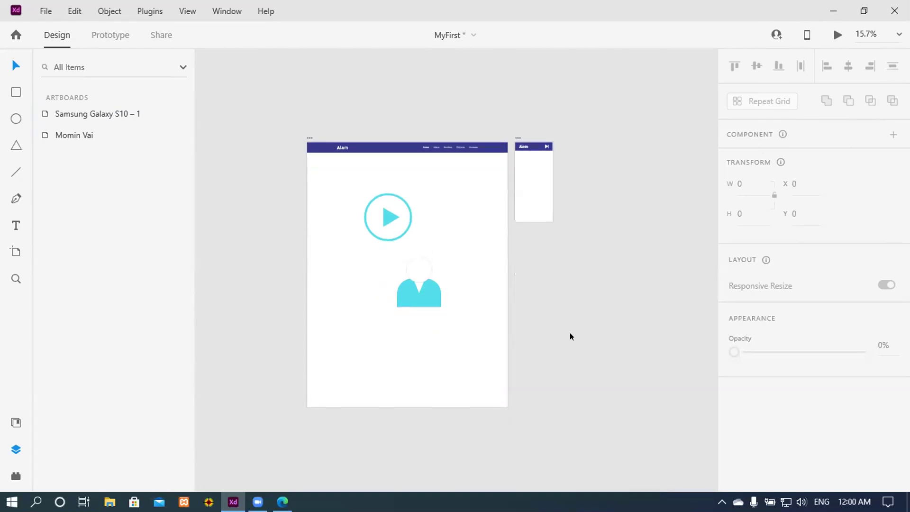
pyautogui.click(421, 271)
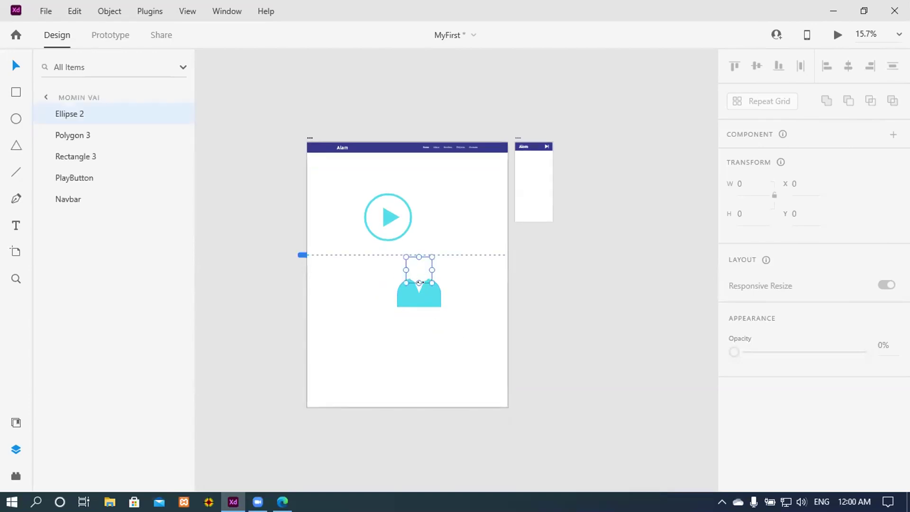
pyautogui.click(419, 296)
pyautogui.click(635, 281)
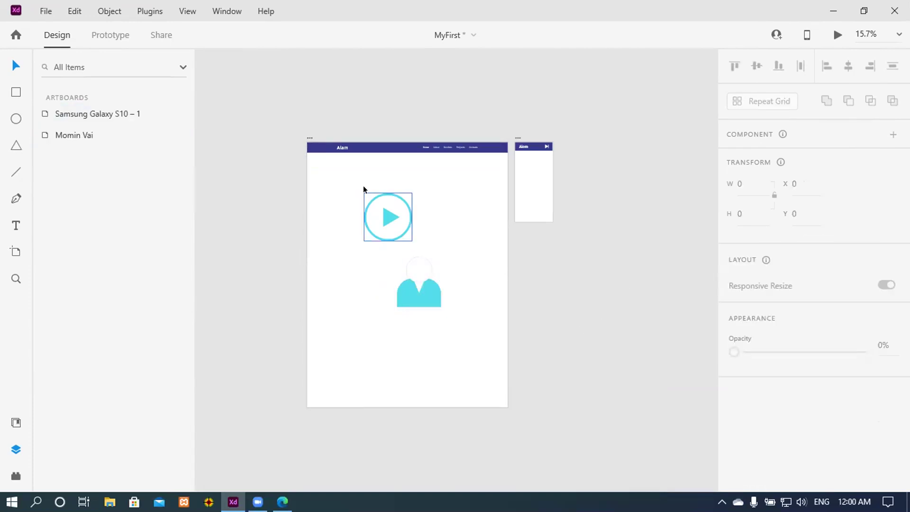
pyautogui.moveTo(278, 129); pyautogui.dragTo(459, 332)
pyautogui.click(549, 300)
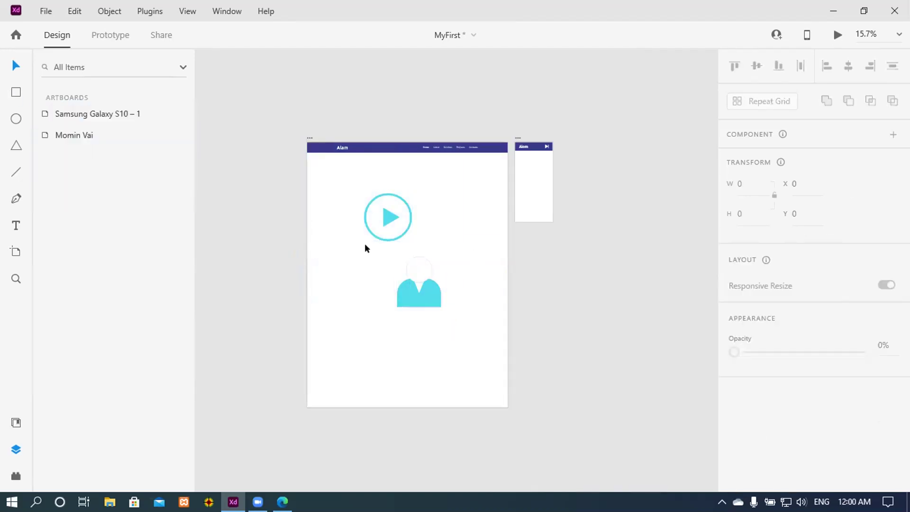